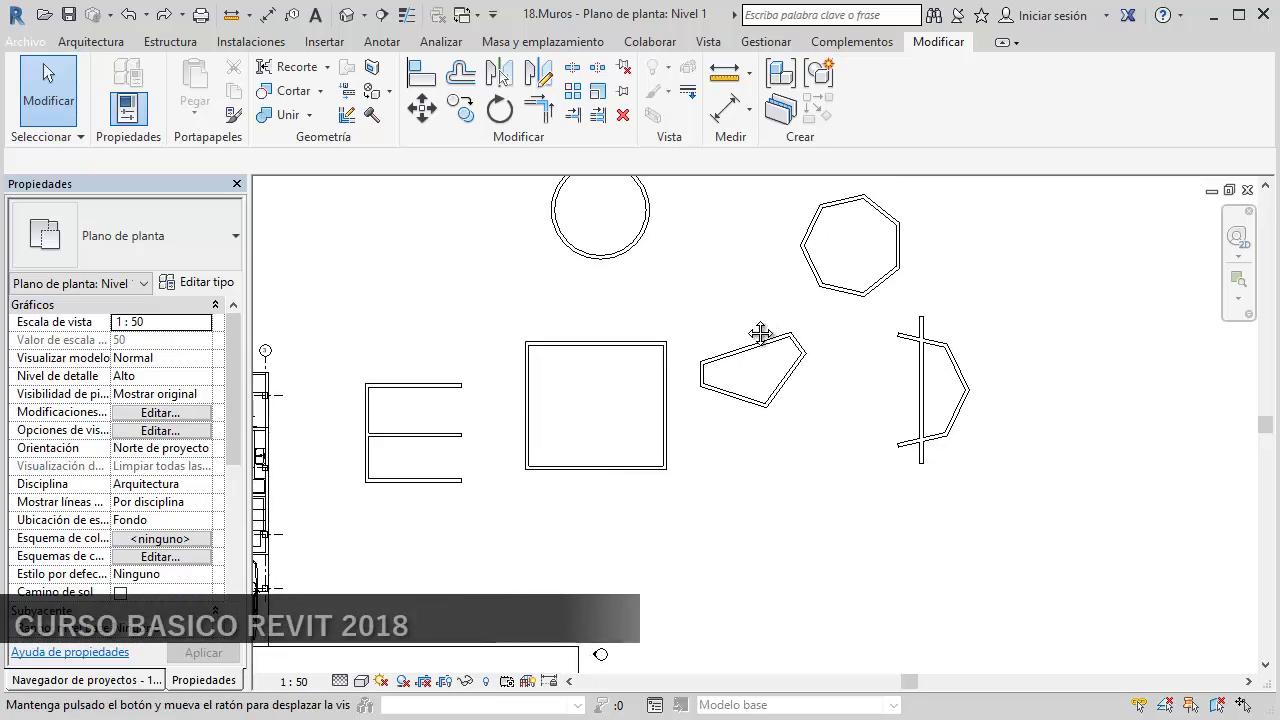
Window-select the old practice wall shapes and delete them
scroll(761, 333, down, 2)
middle_drag(761, 333, 986, 340)
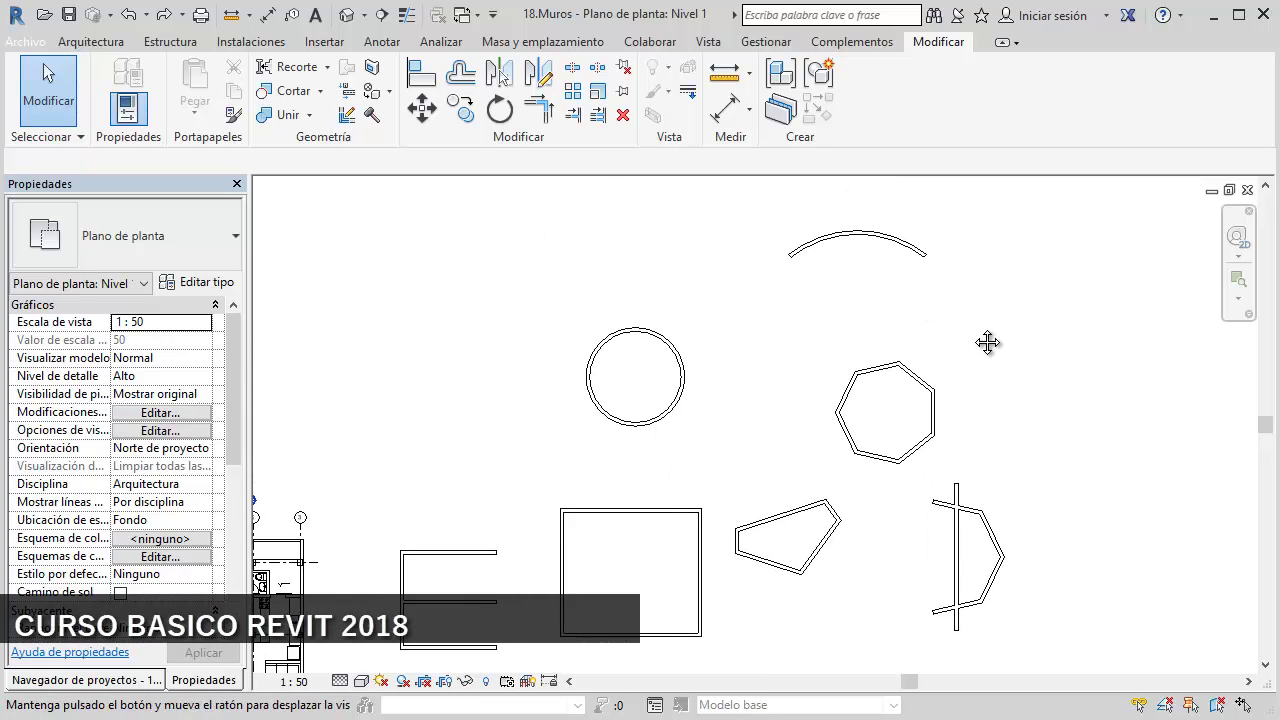
mouse_move(1033, 223)
mouse_down()
mouse_move(630, 654)
mouse_move(478, 650)
mouse_up()
key(Delete)
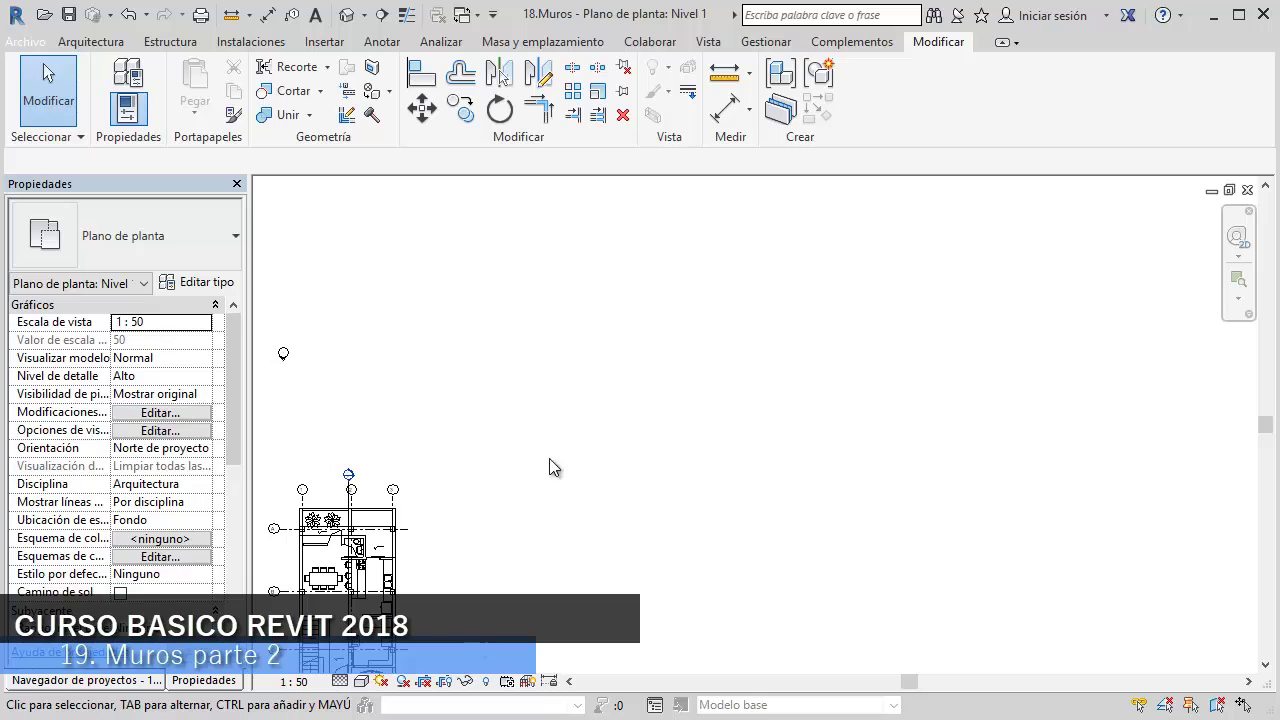
Frame the house plan with grid lines A to D and start the Wall tool (WA)
middle_drag(632, 318, 851, 217)
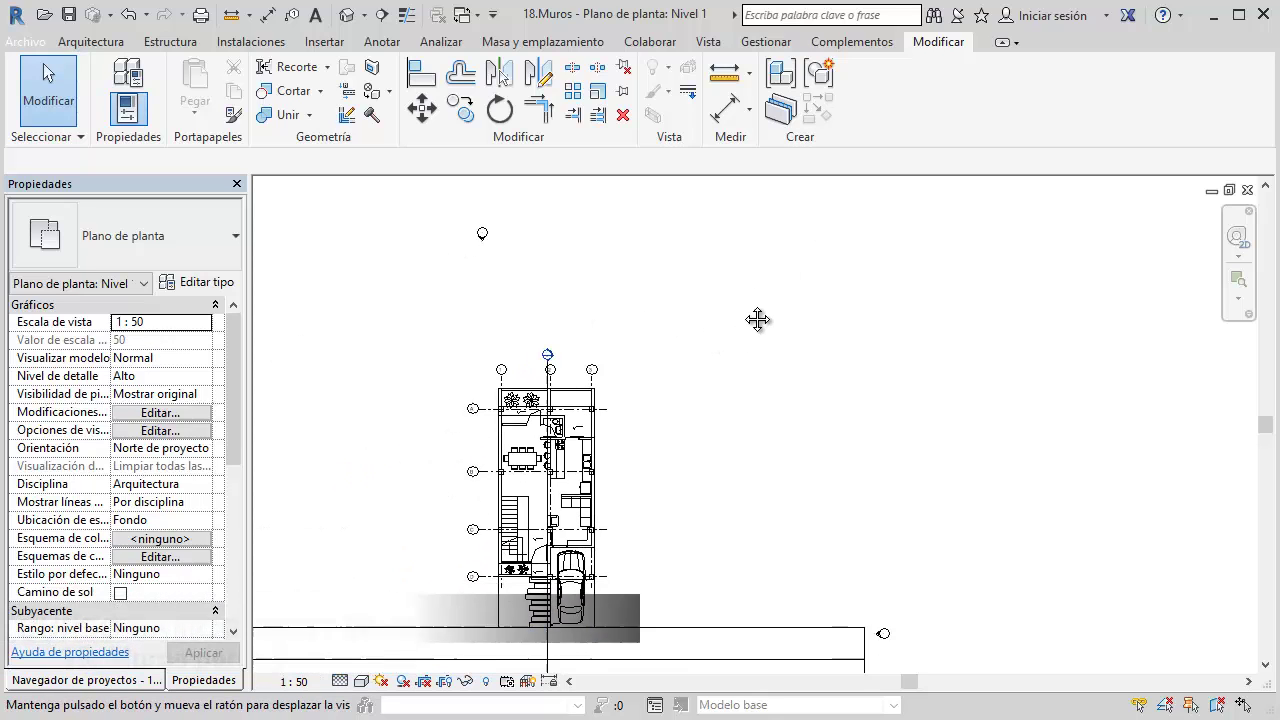
middle_drag(757, 320, 745, 295)
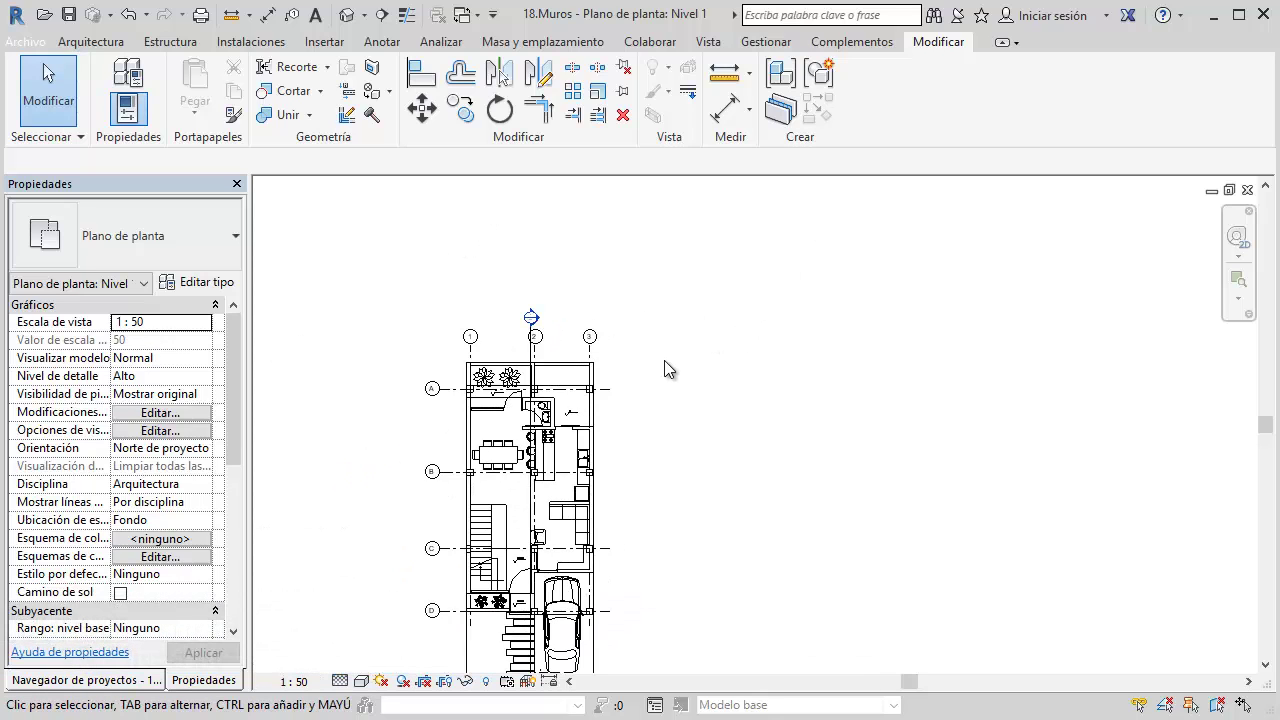
scroll(640, 290, up, 2)
scroll(620, 300, up, 3)
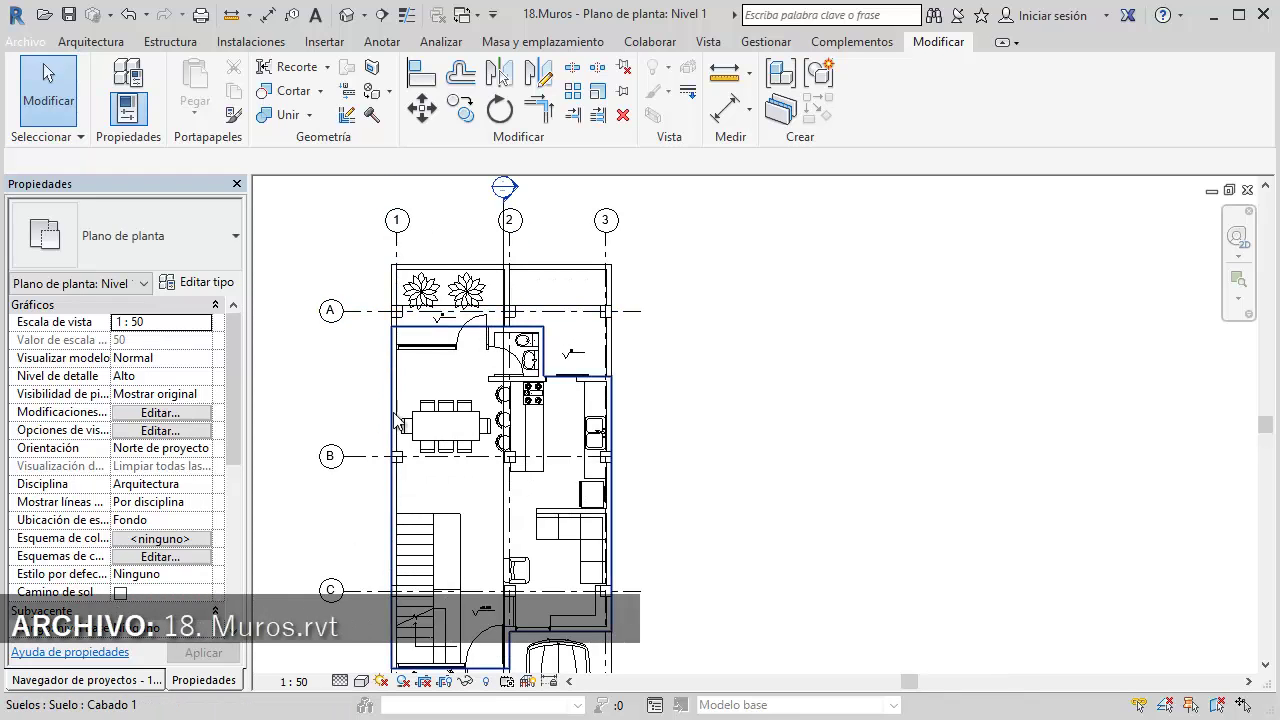
mouse_move(643, 387)
middle_down()
mouse_move(723, 334)
mouse_move(727, 306)
middle_up()
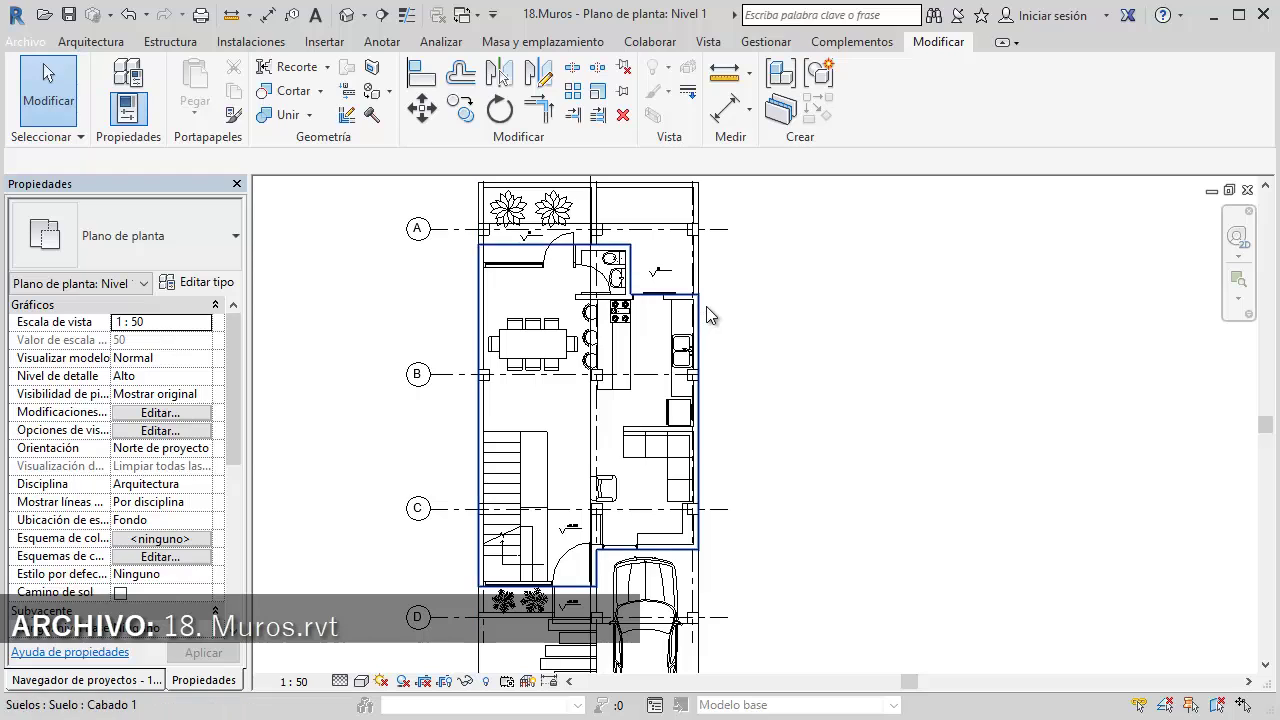
key(w)
key(a)
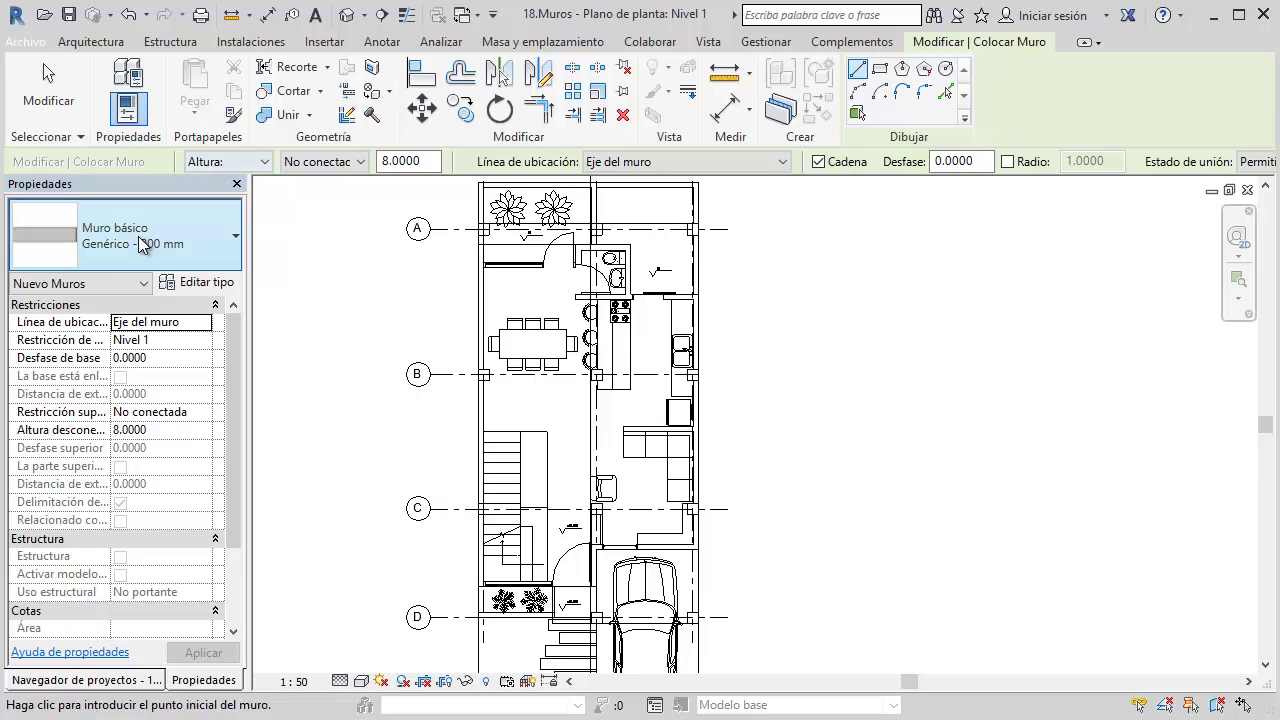
Duplicate the current basic wall type as a new type named 15cm
middle_drag(340, 314, 357, 280)
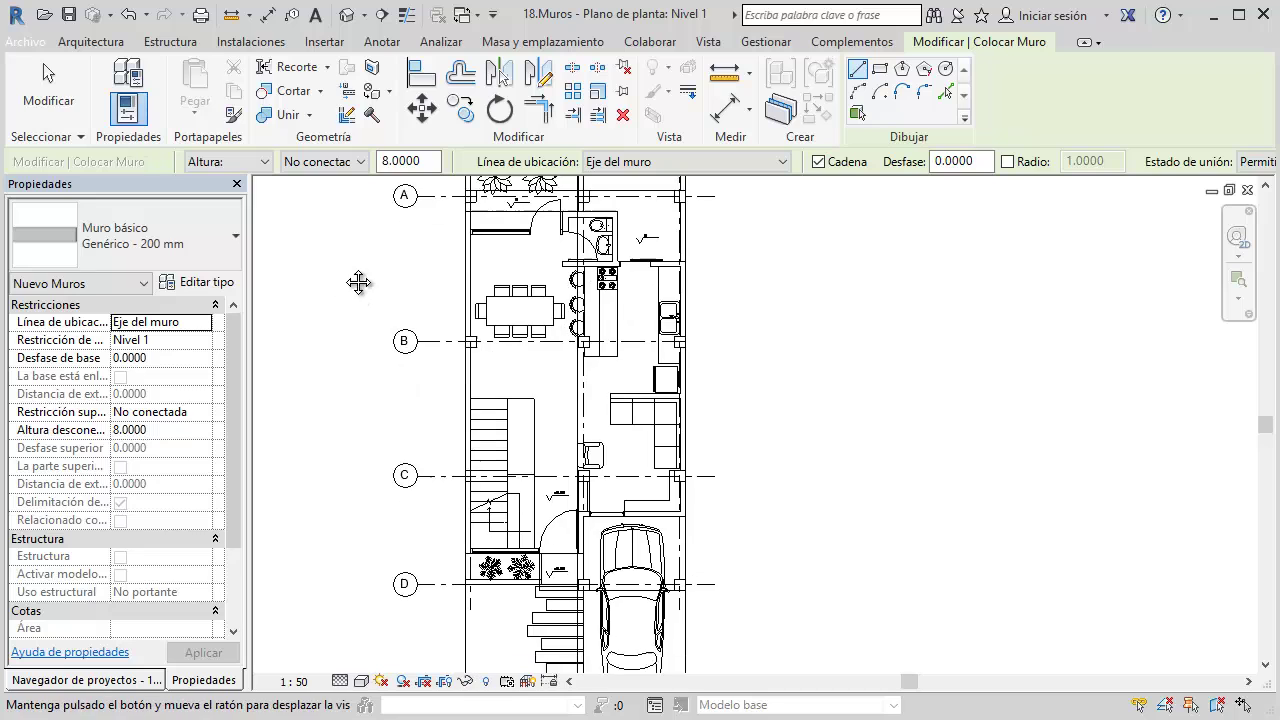
scroll(400, 285, up, 1)
scroll(405, 278, up, 2)
scroll(418, 315, up, 3)
scroll(424, 330, up, 1)
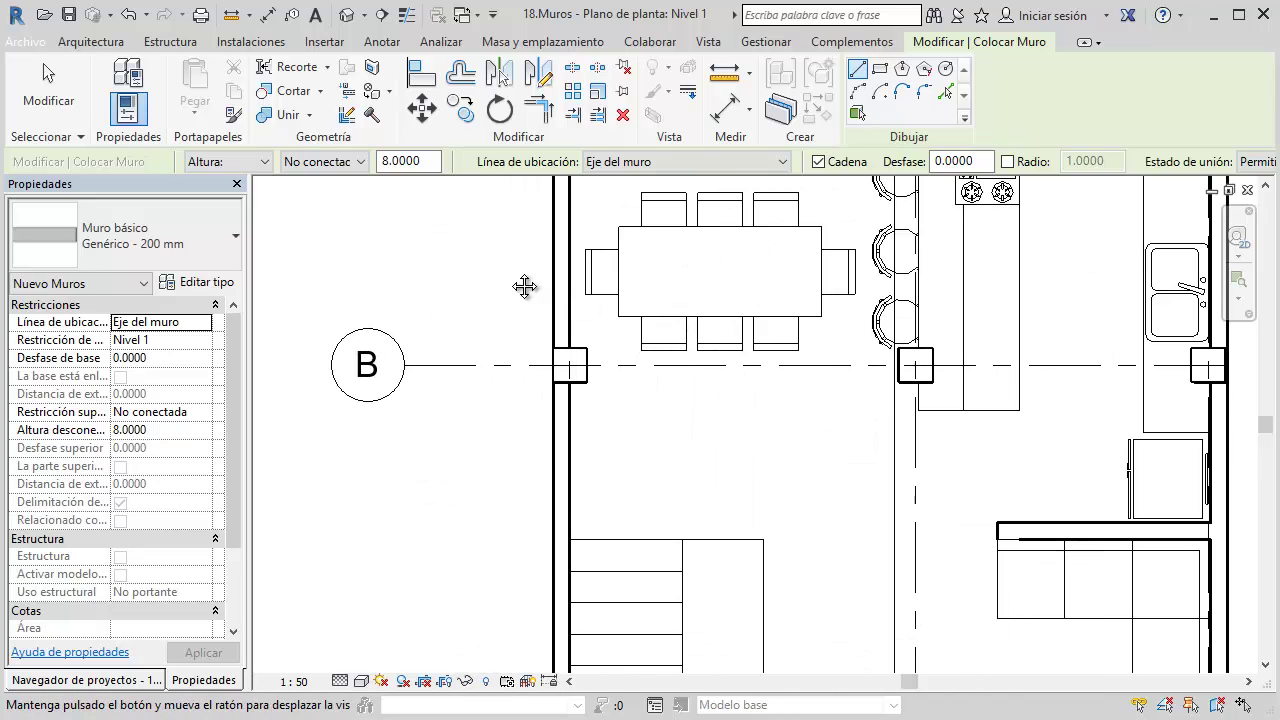
middle_drag(523, 286, 508, 354)
scroll(508, 354, up, 1)
middle_drag(549, 299, 540, 479)
scroll(540, 479, down, 1)
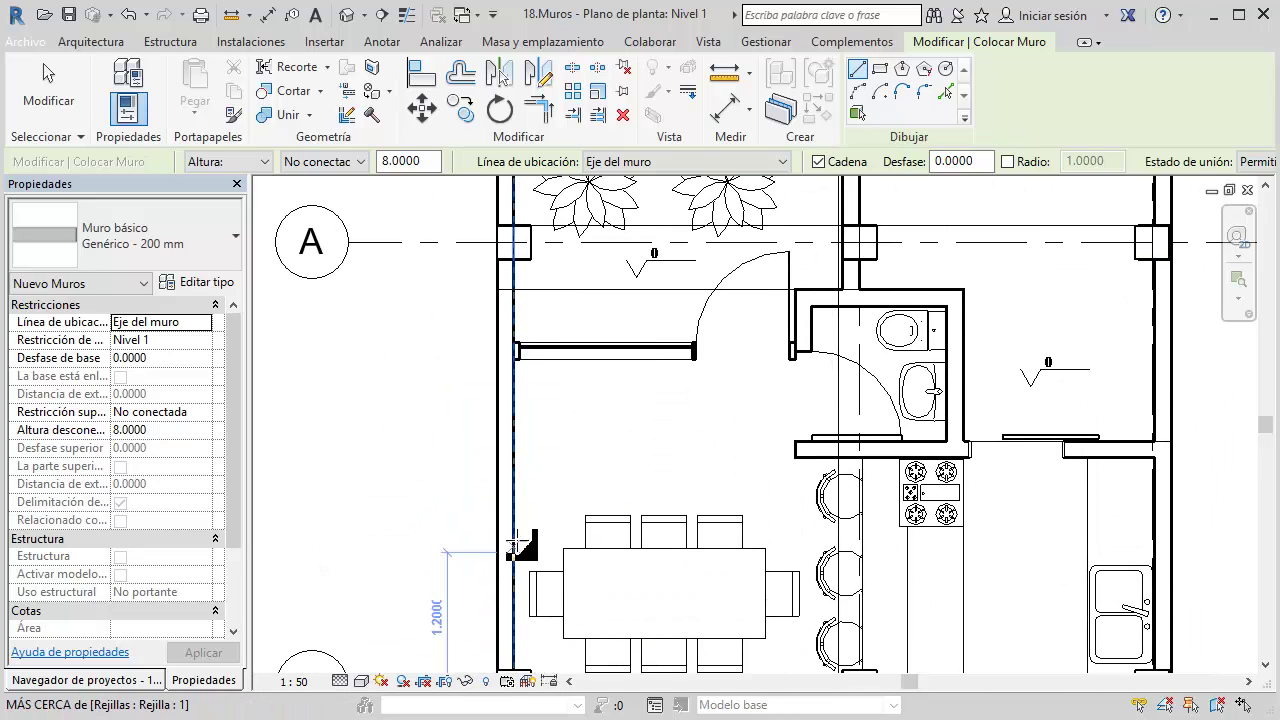
scroll(472, 372, down, 2)
scroll(330, 245, down, 1)
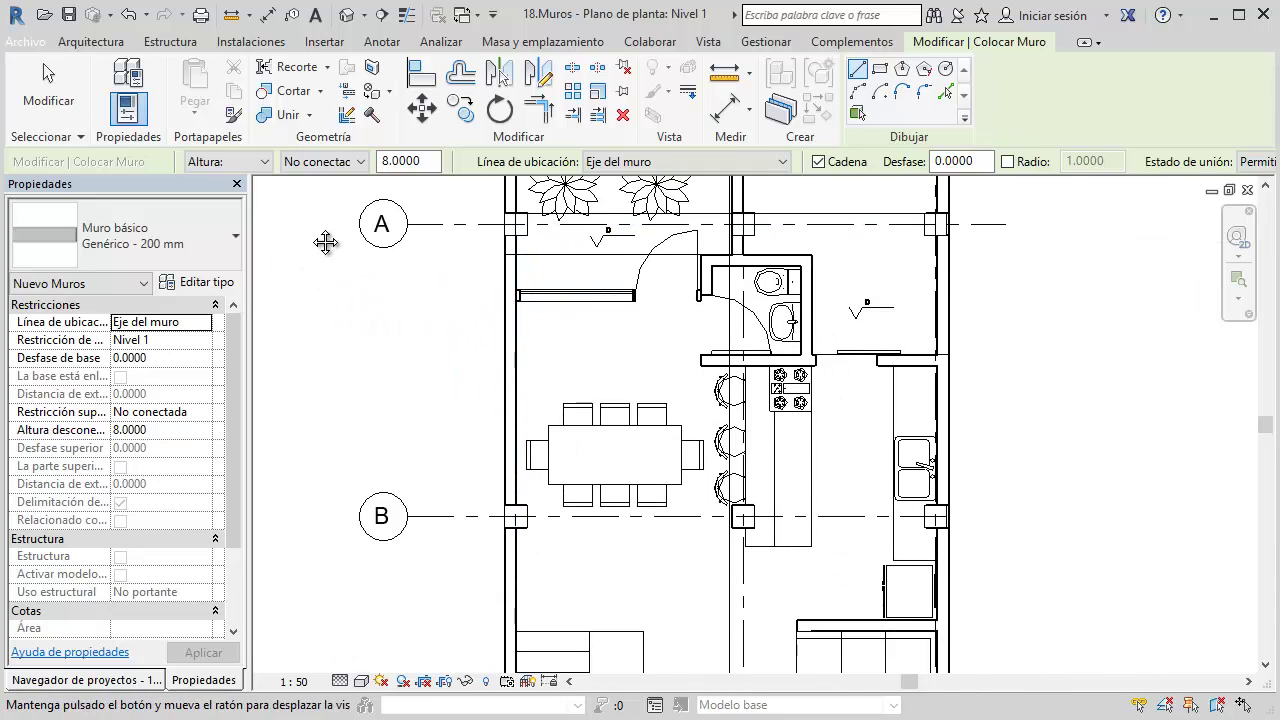
scroll(320, 240, down, 2)
click(192, 284)
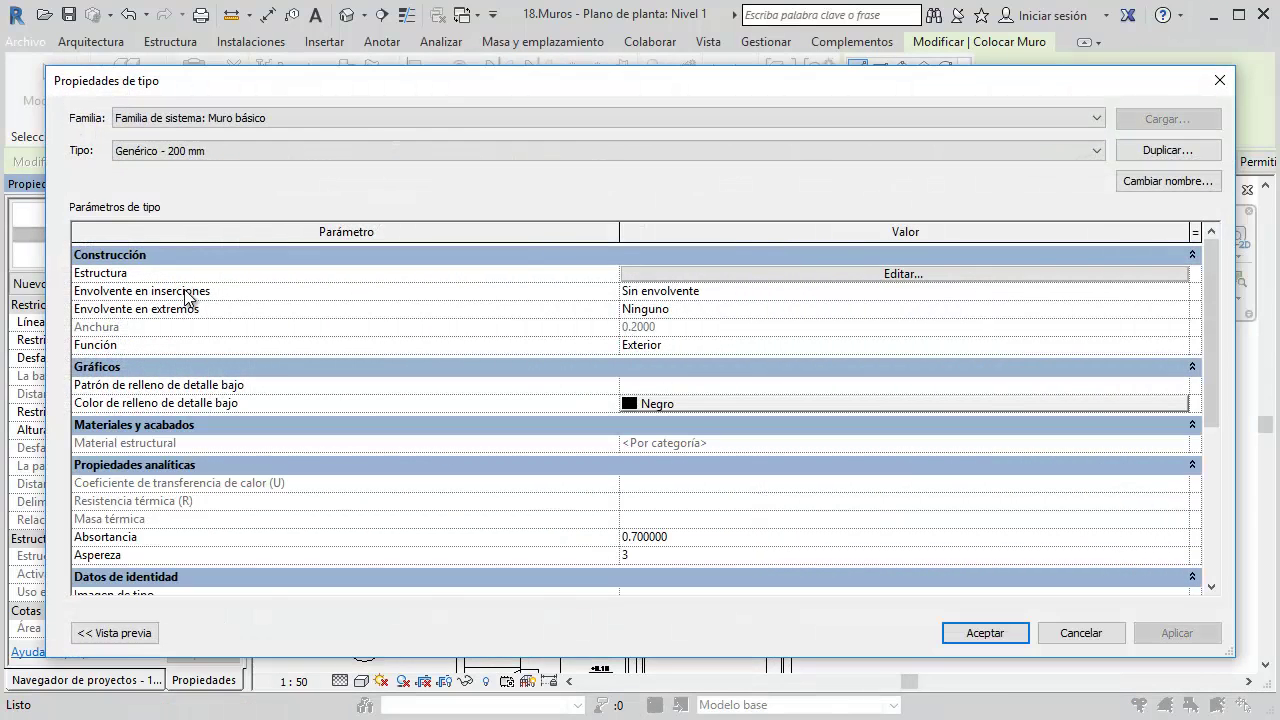
click(1128, 152)
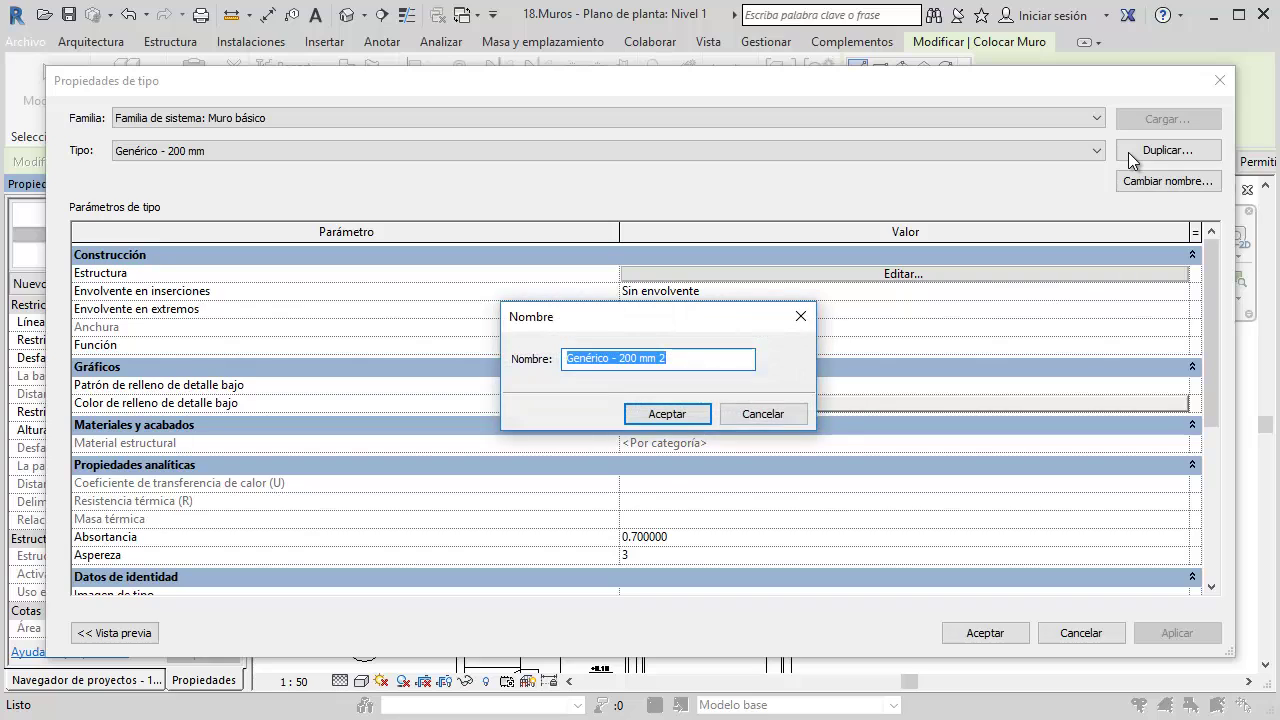
text(15cm)
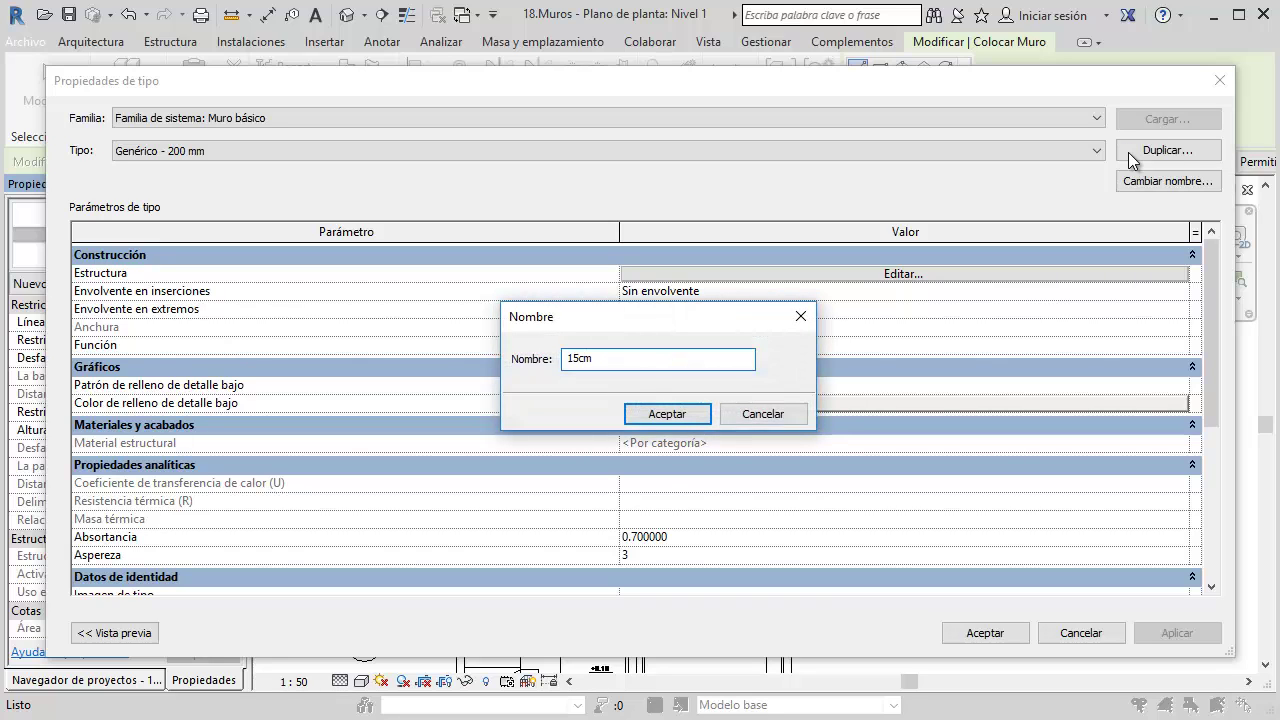
key(Return)
Set the 15cm type's structure layer thickness to 0.15, giving a 0.1500 total width
click(899, 274)
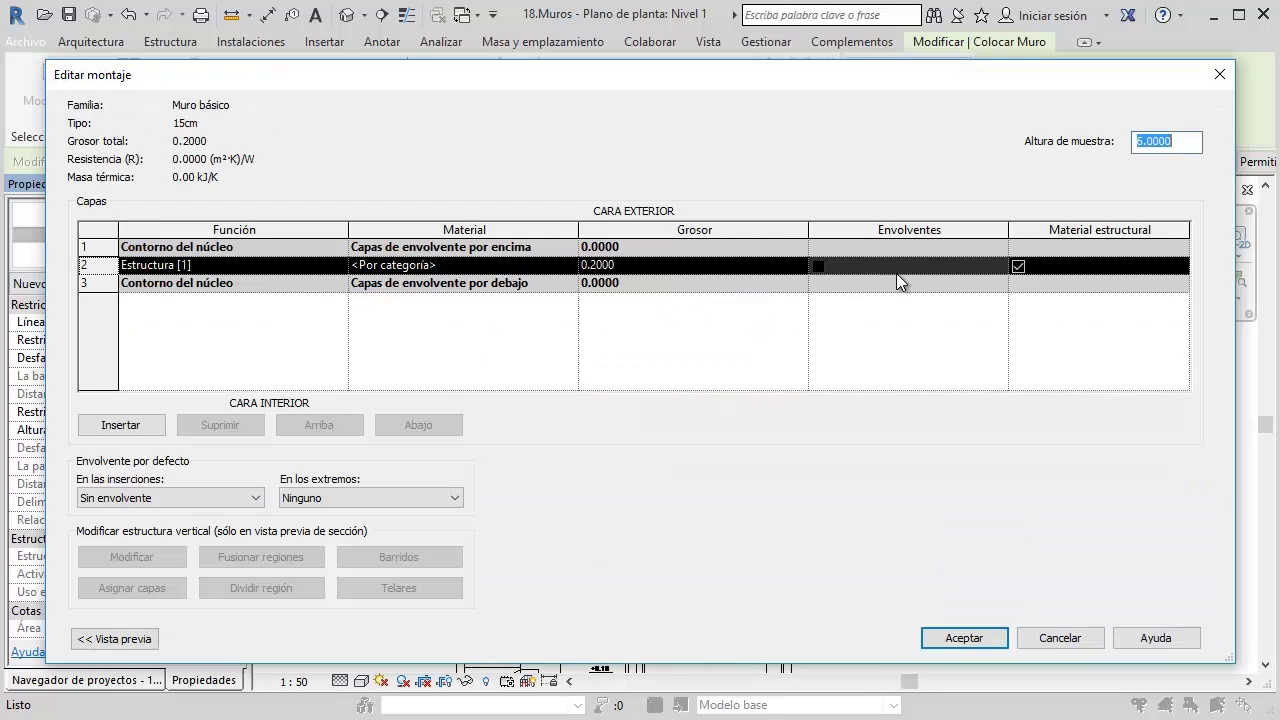
click(632, 265)
text(0..1)
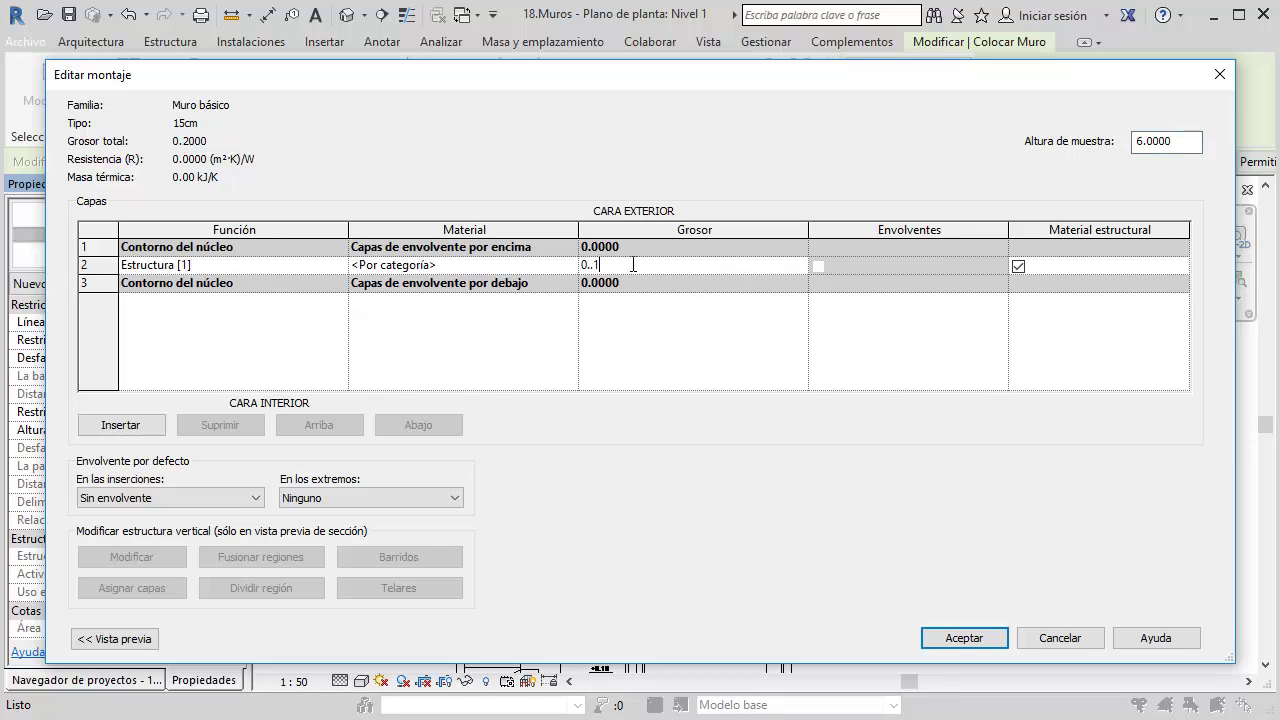
text(5)
key(Return)
click(808, 385)
text(15)
key(Tab)
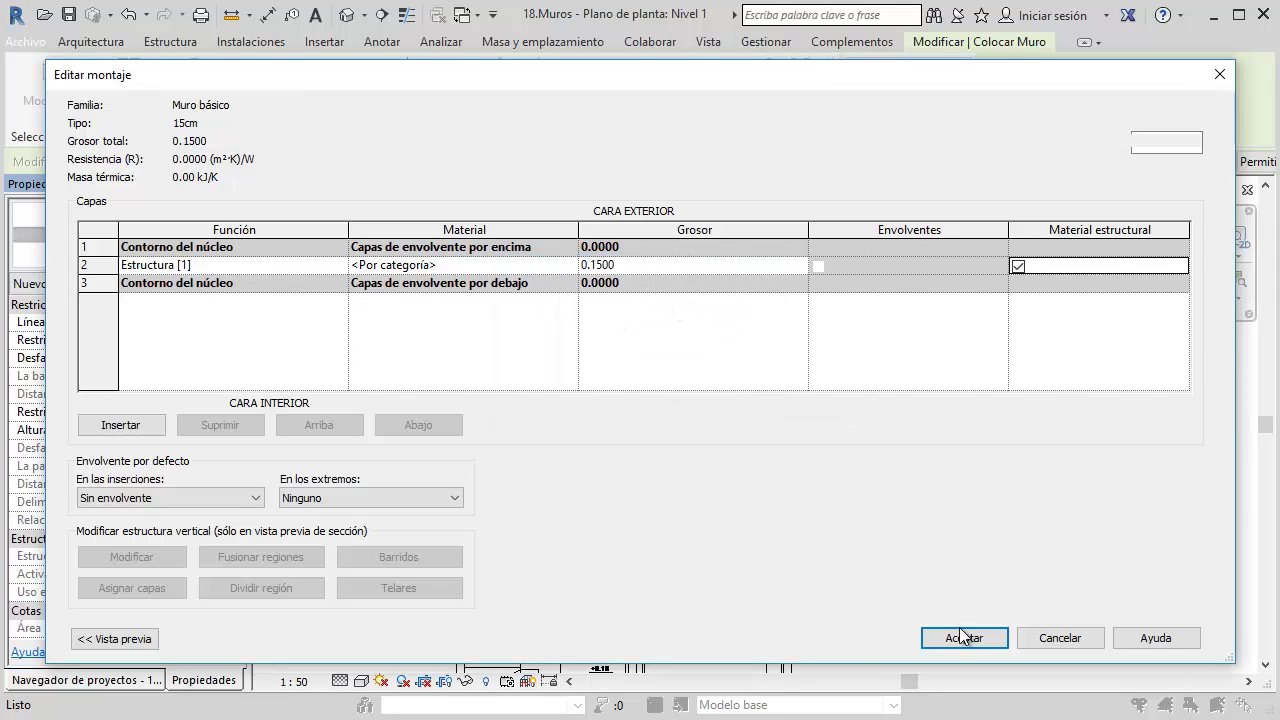
click(962, 636)
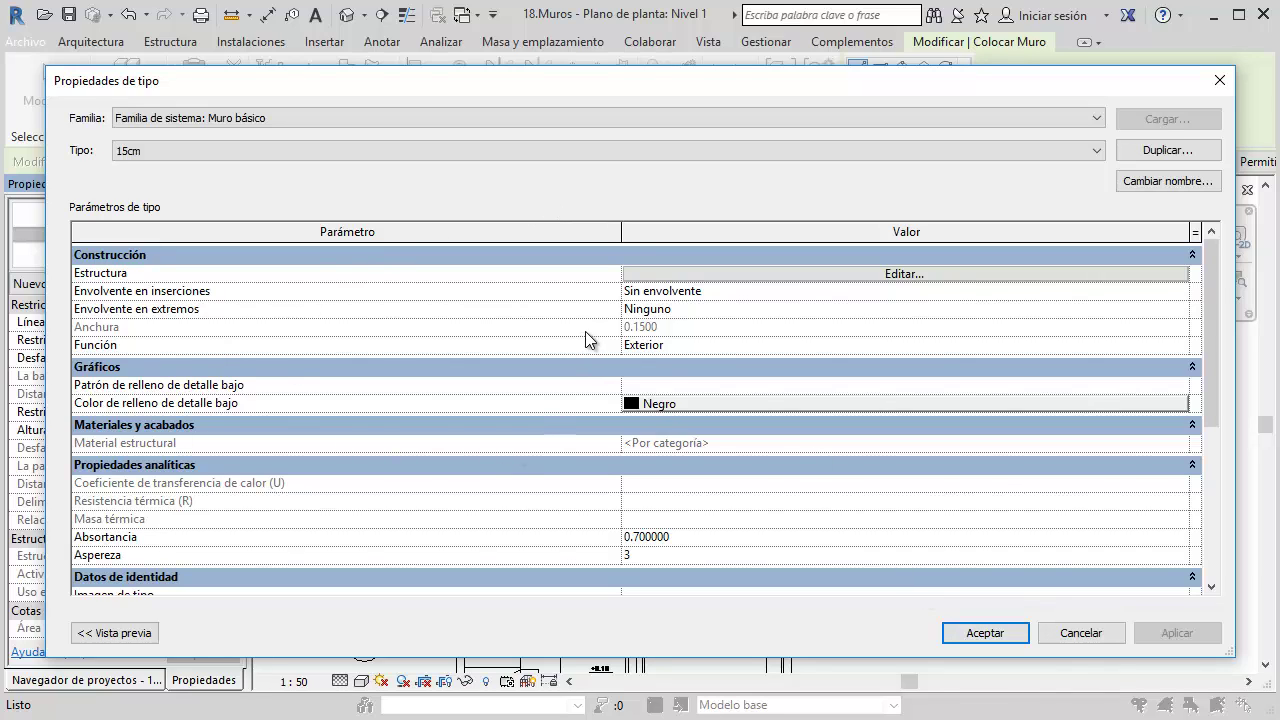
Give the 15cm wall type a Relleno uniforme coarse fill pattern and confirm Type Properties
drag(1078, 77, 1072, 65)
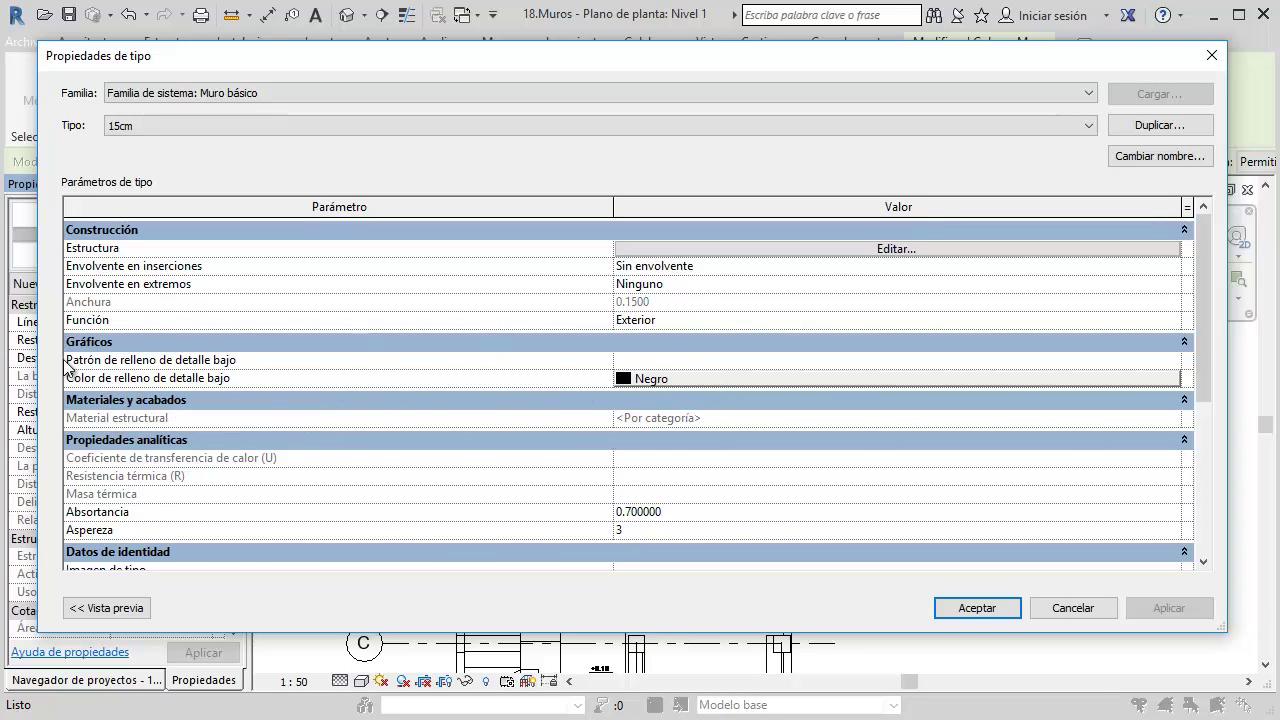
click(720, 361)
click(1173, 360)
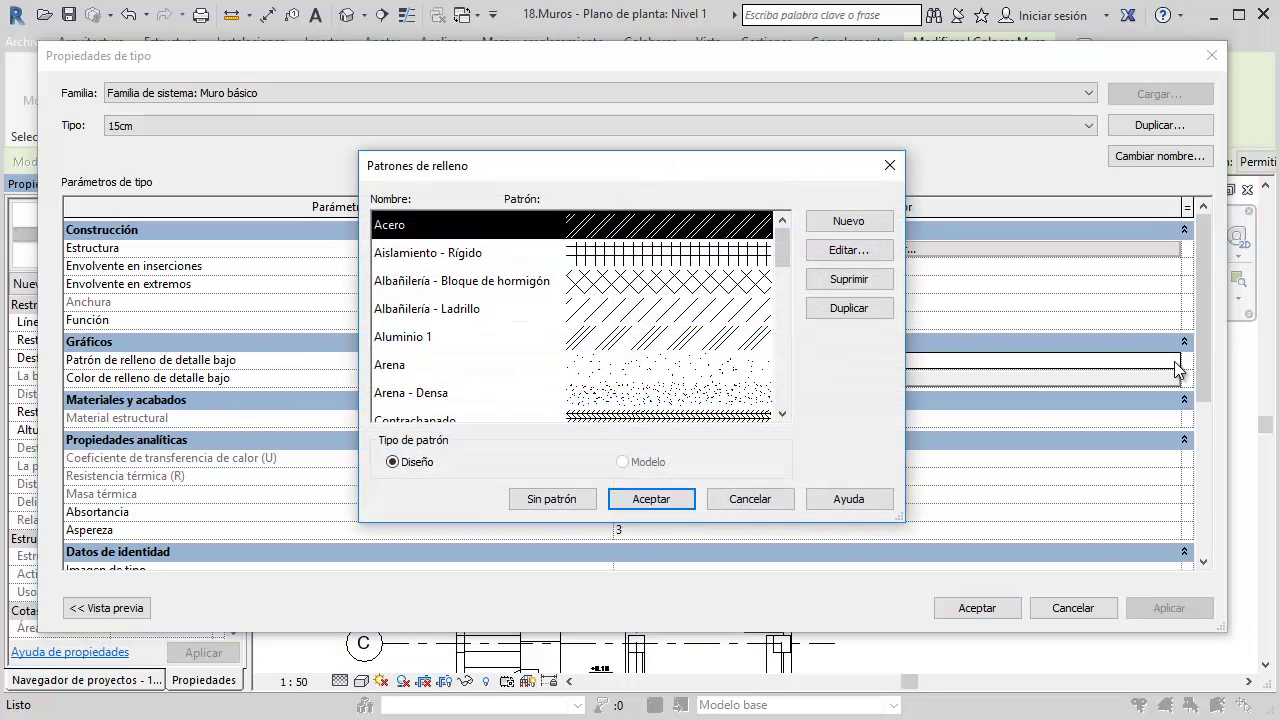
scroll(530, 240, down, 2)
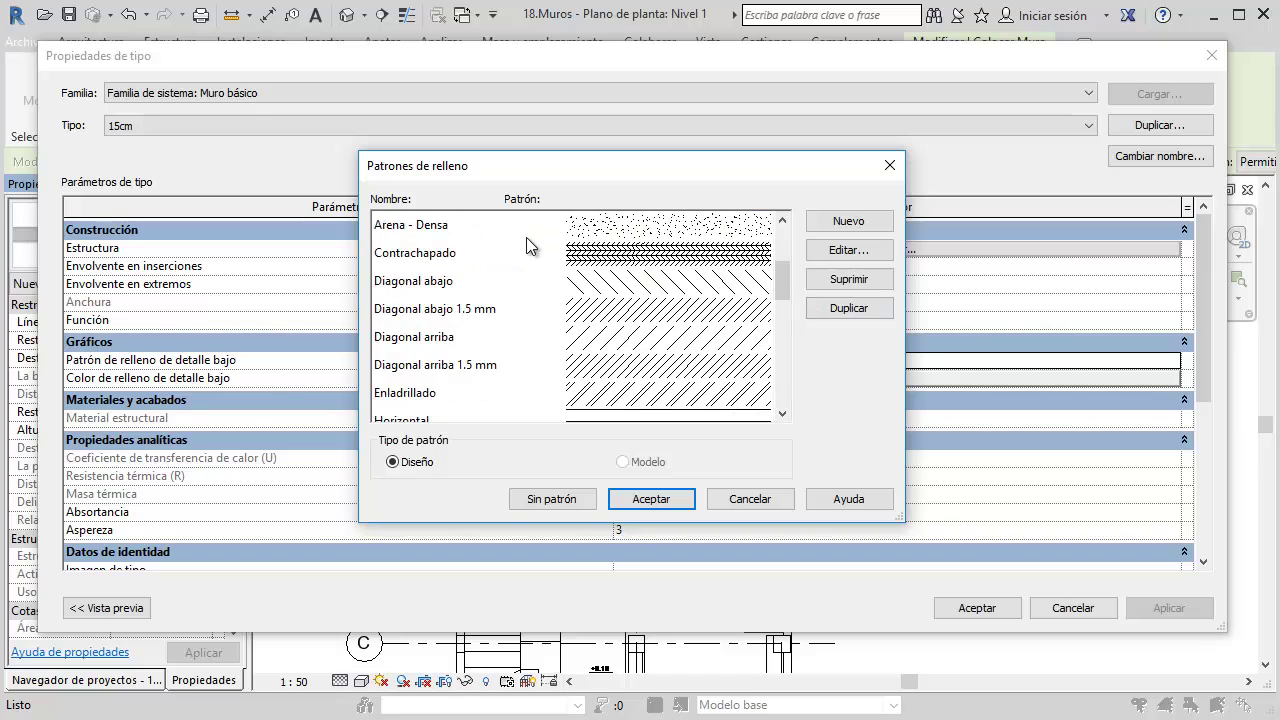
scroll(531, 251, down, 1)
scroll(531, 251, down, 4)
scroll(612, 318, up, 2)
click(621, 364)
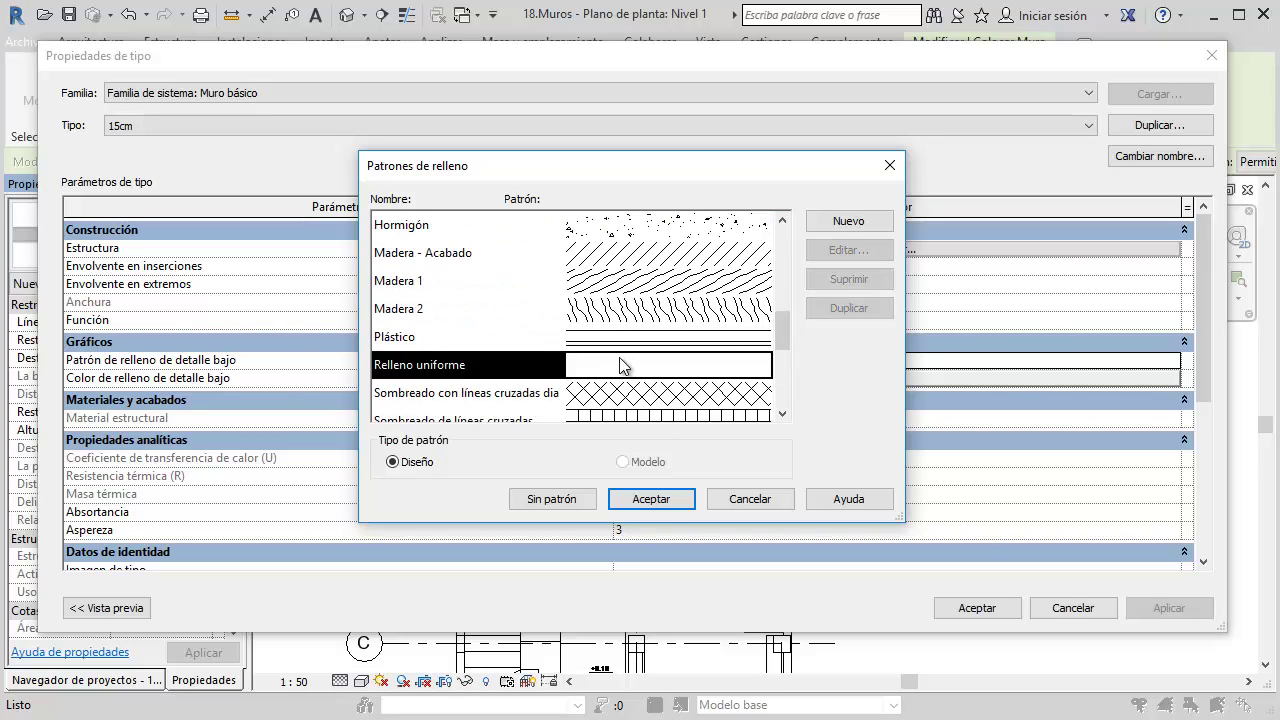
click(663, 508)
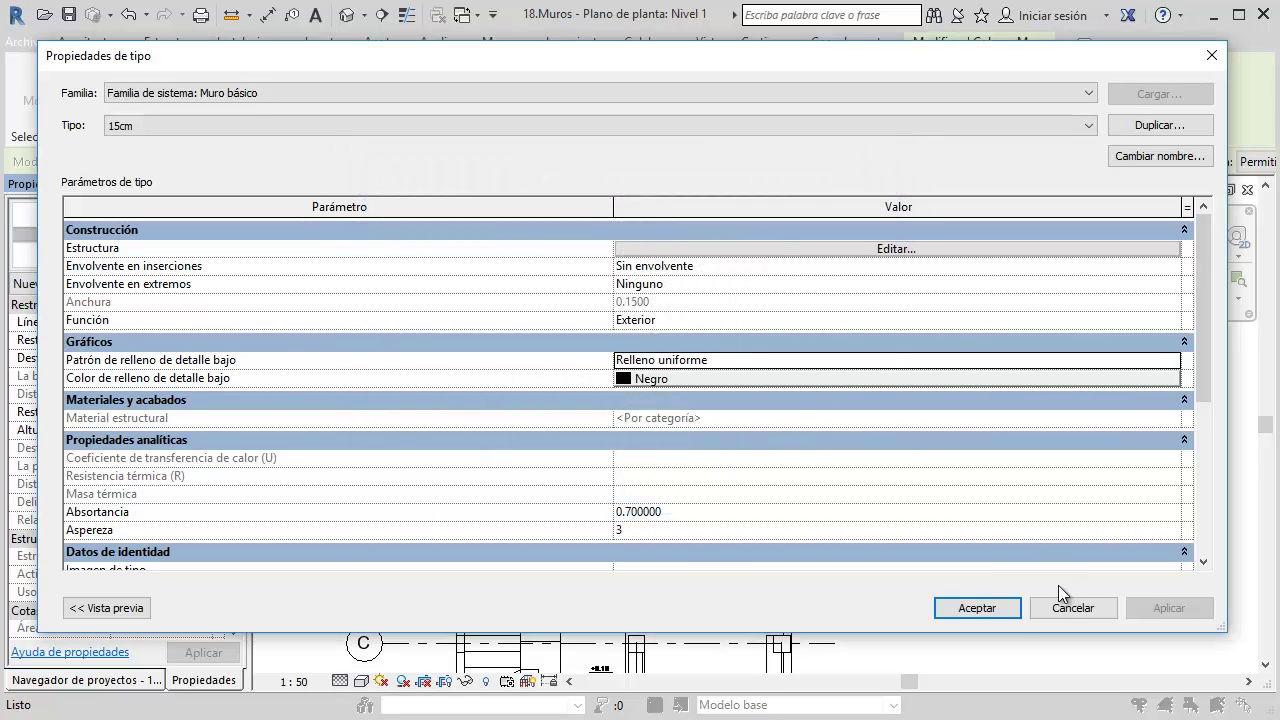
click(998, 606)
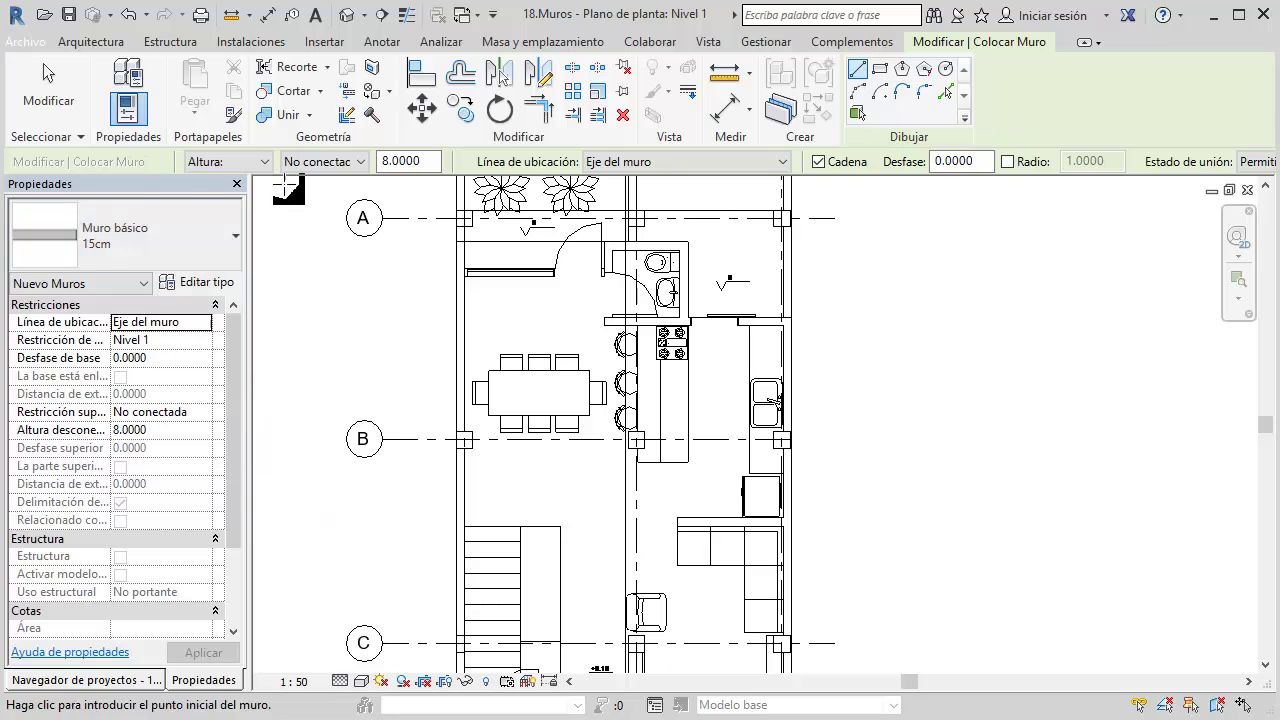
Draw a 4.2-long vertical 15cm test wall right of the plan
middle_drag(618, 245, 650, 362)
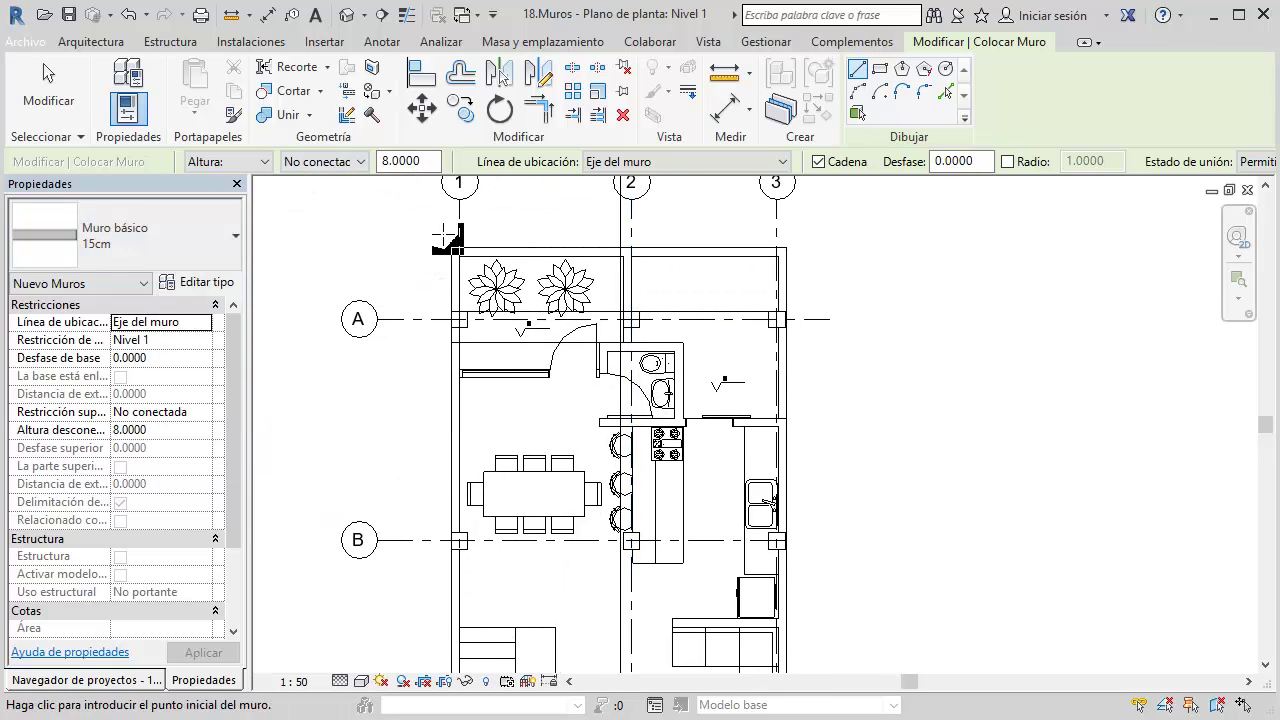
scroll(844, 285, up, 1)
click(860, 272)
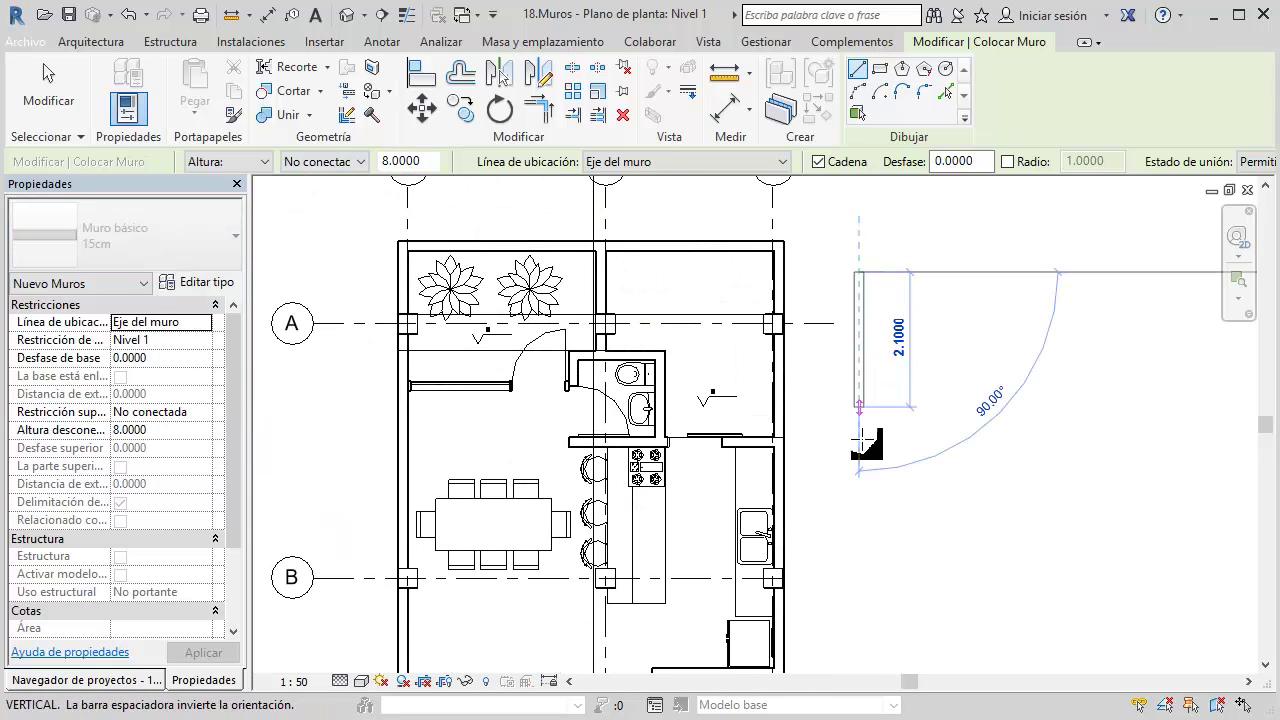
click(860, 555)
key(Escape)
key(Escape)
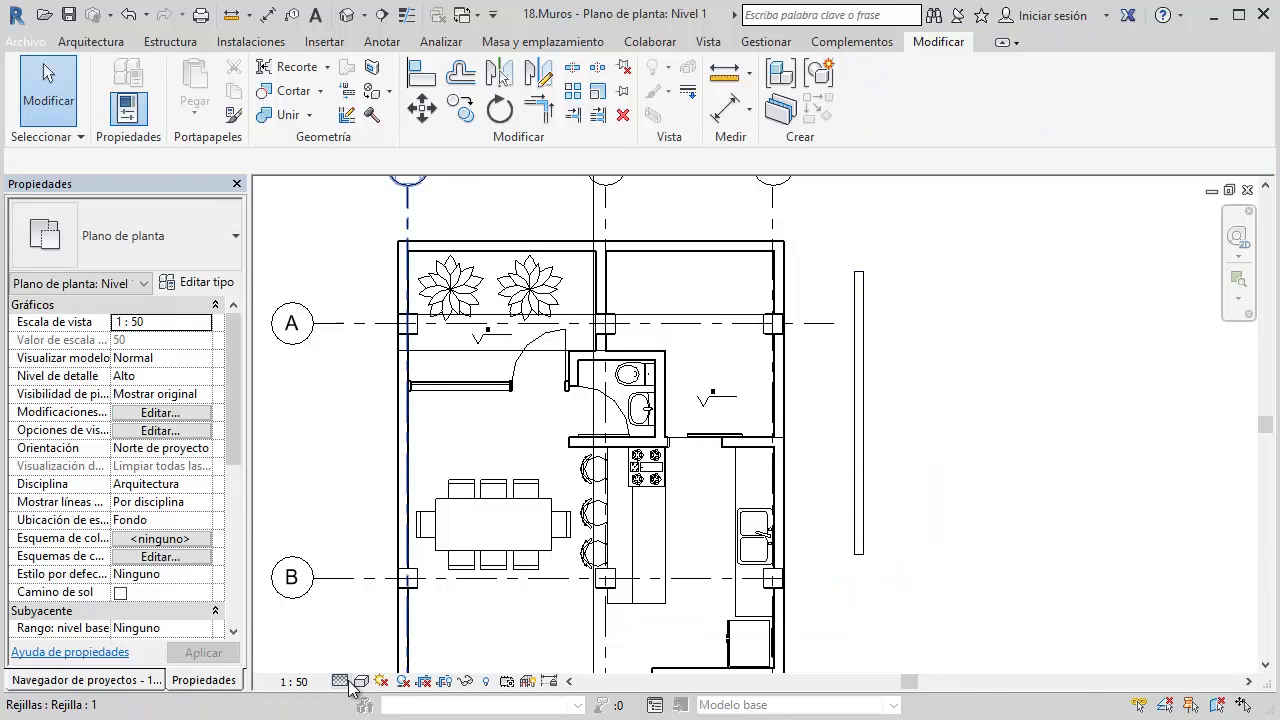
Set the view's detail level to Bajo and review the solid-filled test wall
click(340, 681)
click(365, 620)
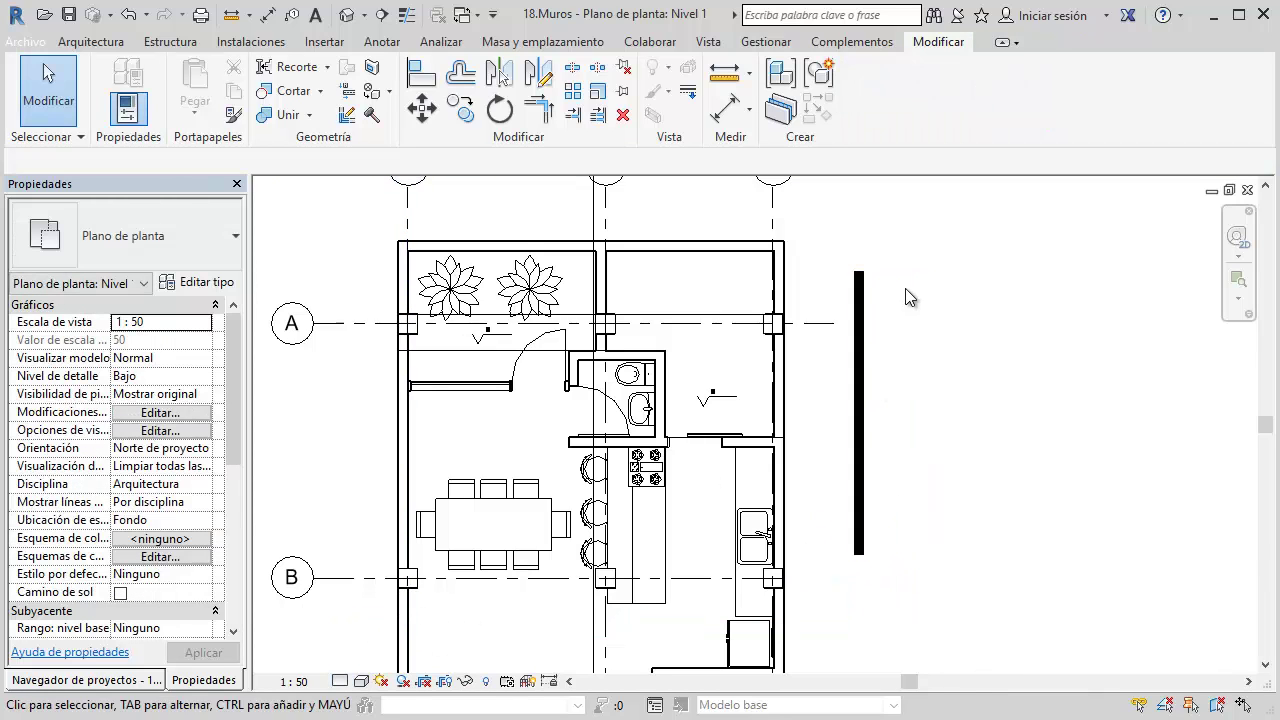
click(859, 300)
click(992, 240)
key(w)
key(a)
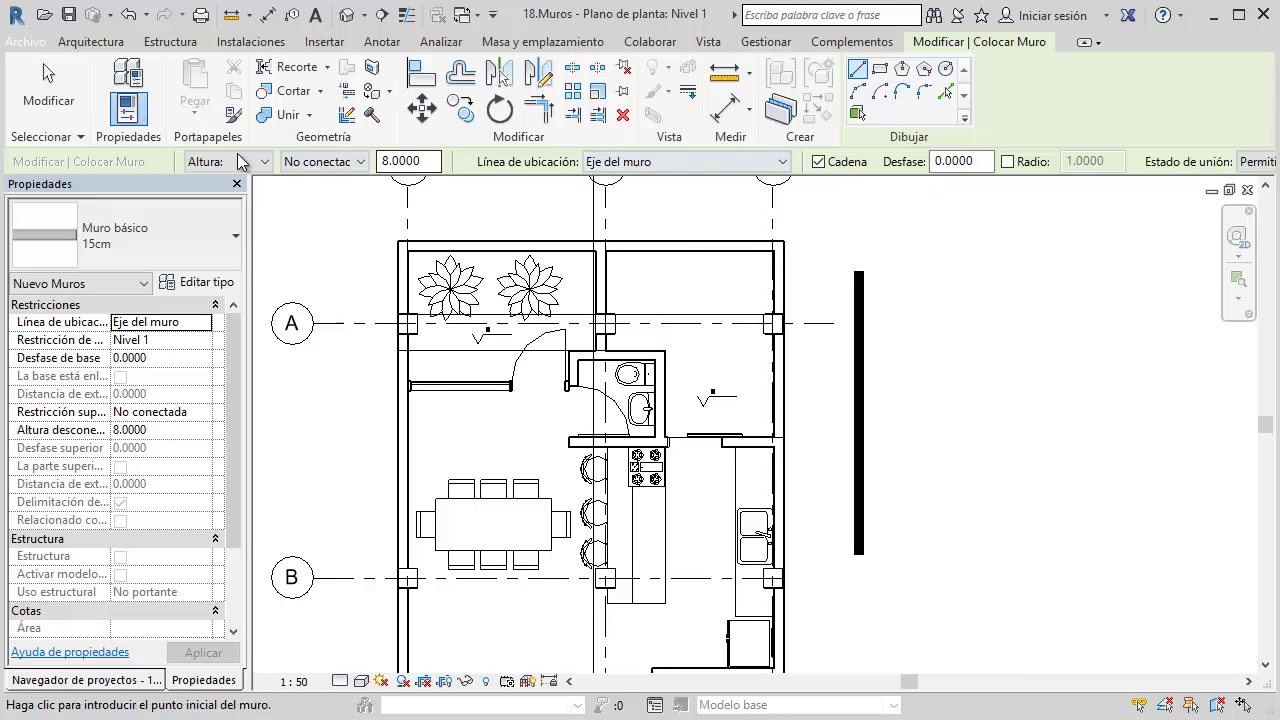
key(Escape)
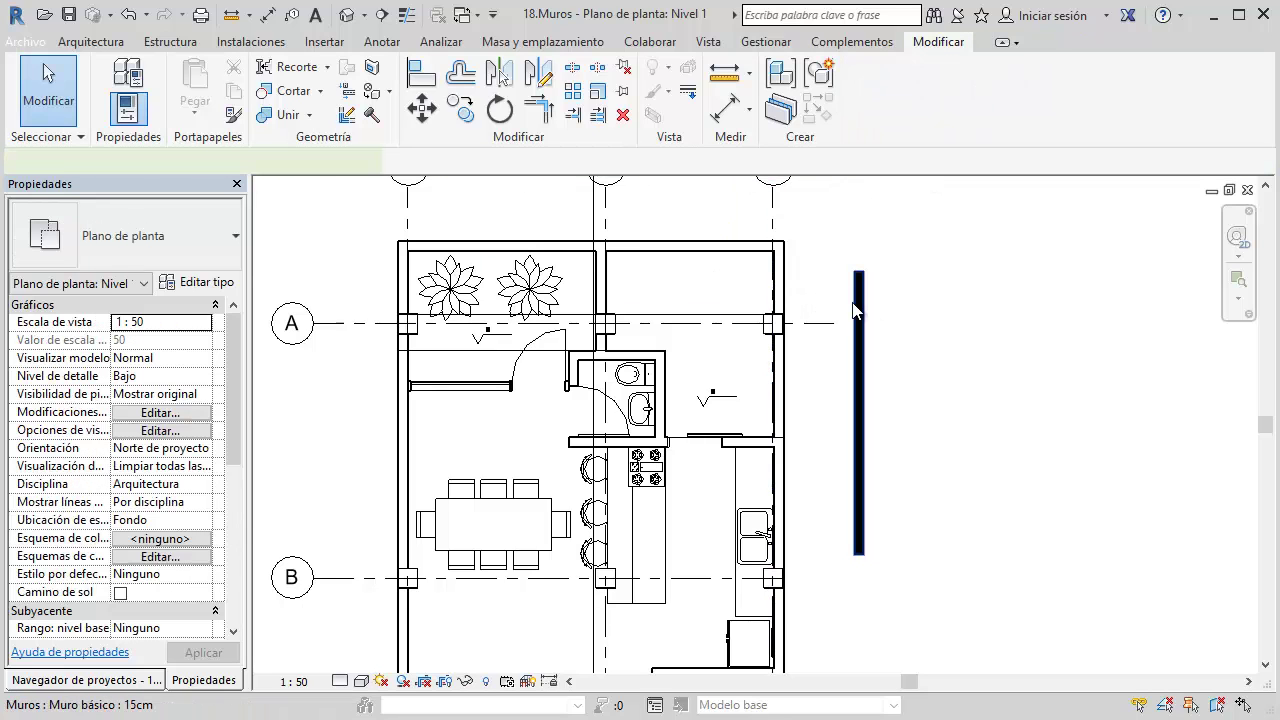
Set the test wall's top constraint to Hasta nivel: Nivel 2 and apply it
click(855, 310)
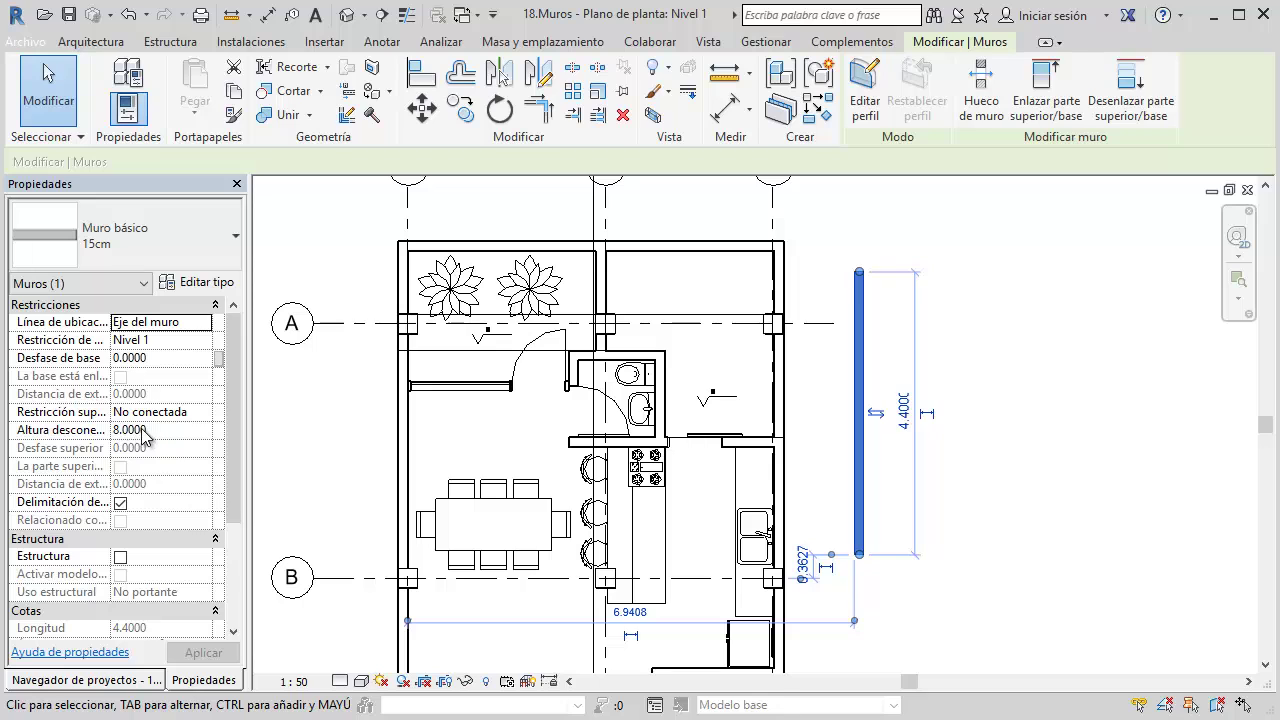
click(383, 389)
click(857, 341)
click(198, 416)
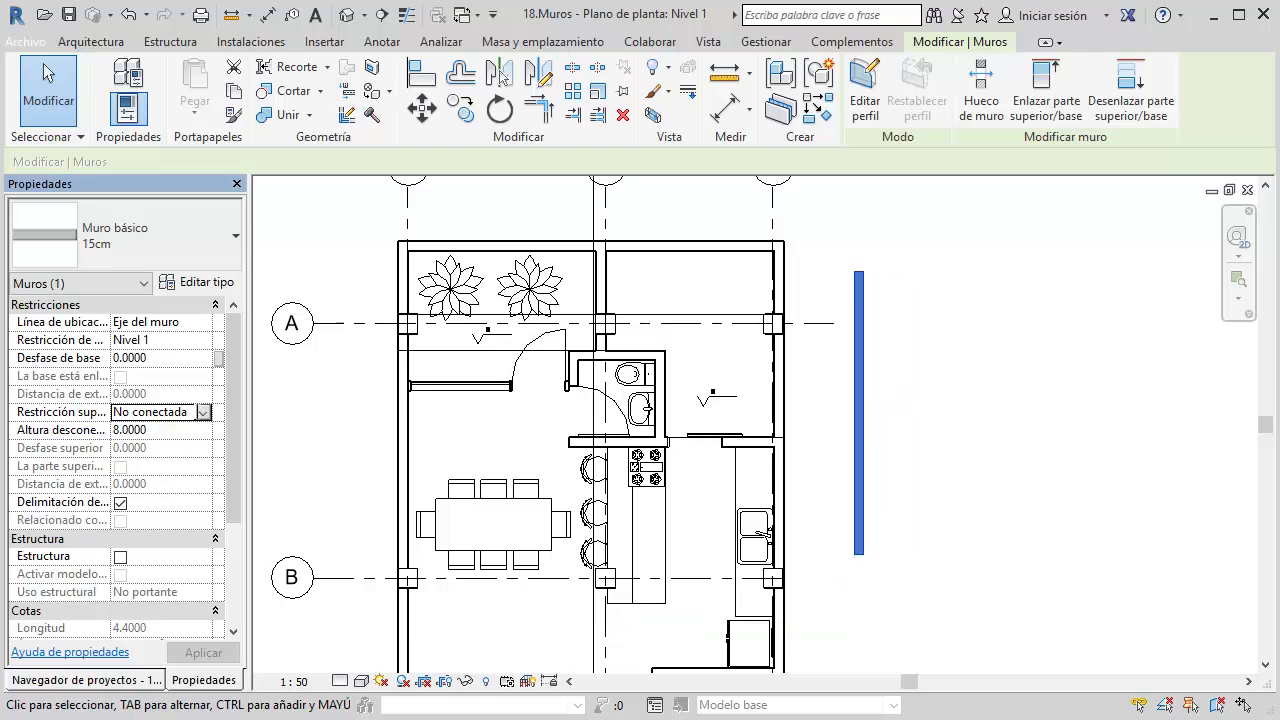
click(203, 414)
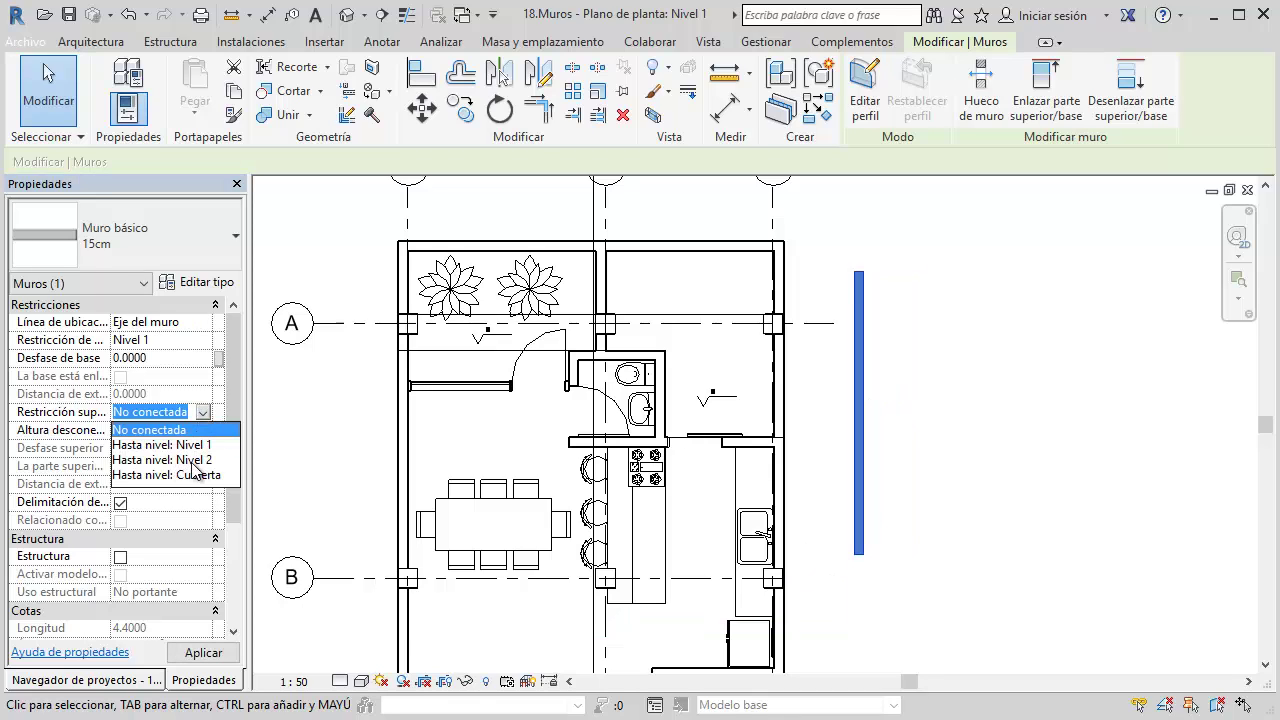
click(190, 459)
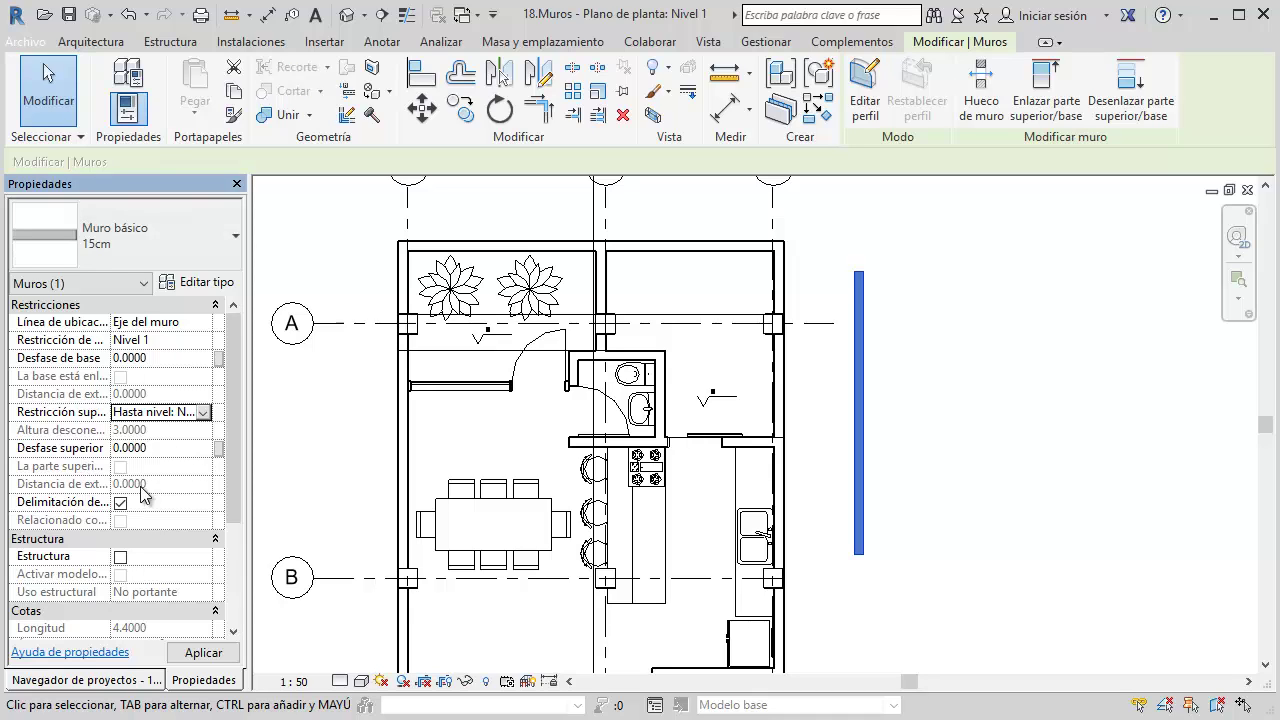
click(190, 655)
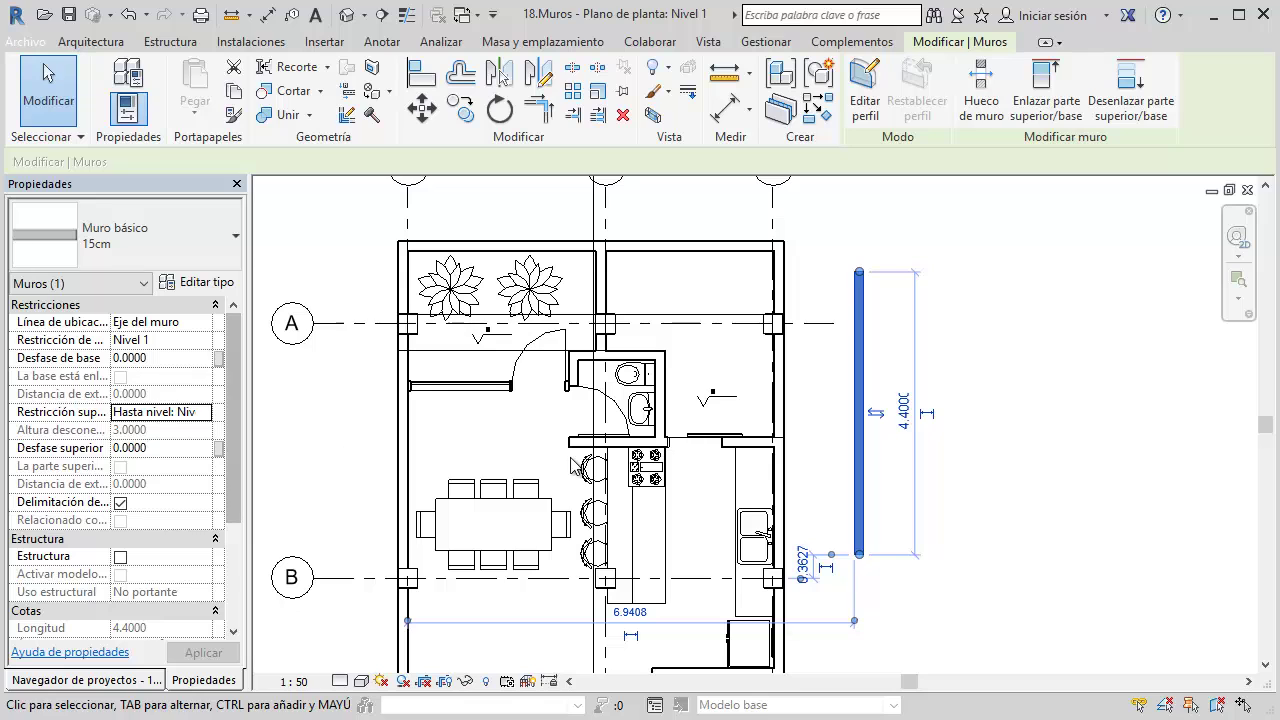
key(Escape)
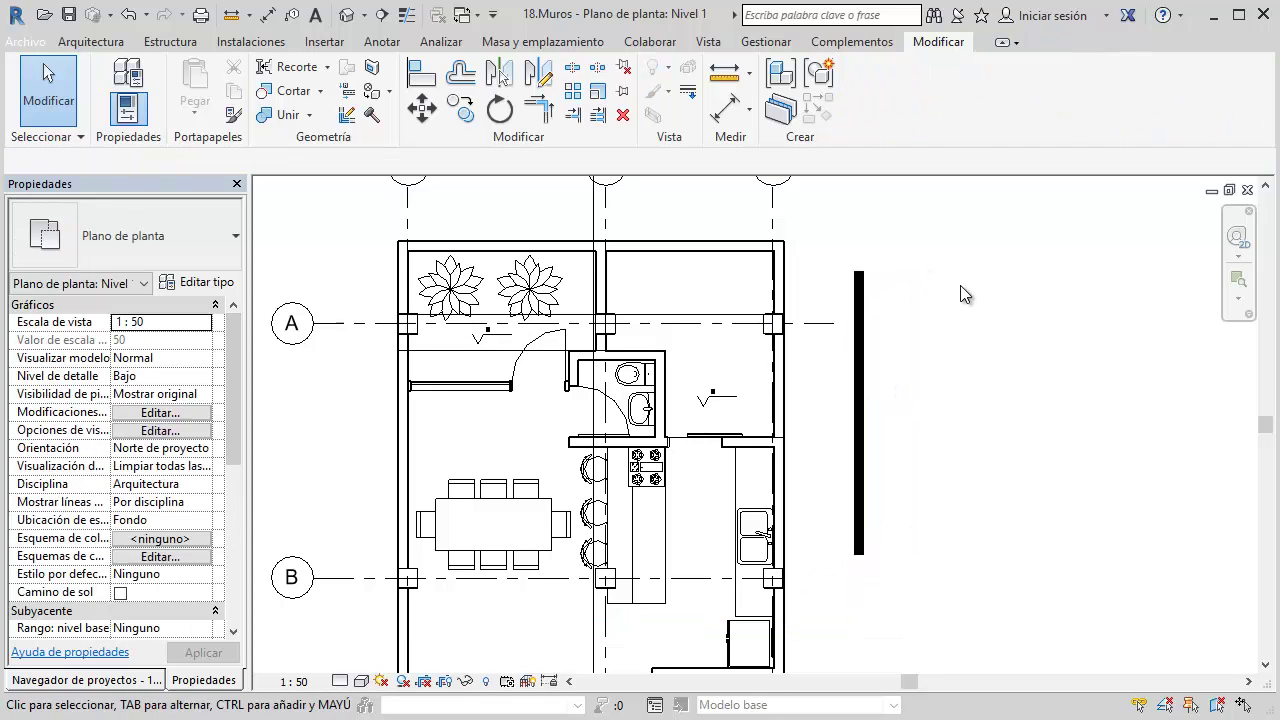
In the 3D view, extend the test wall's top constraint up to Cubierta
click(350, 15)
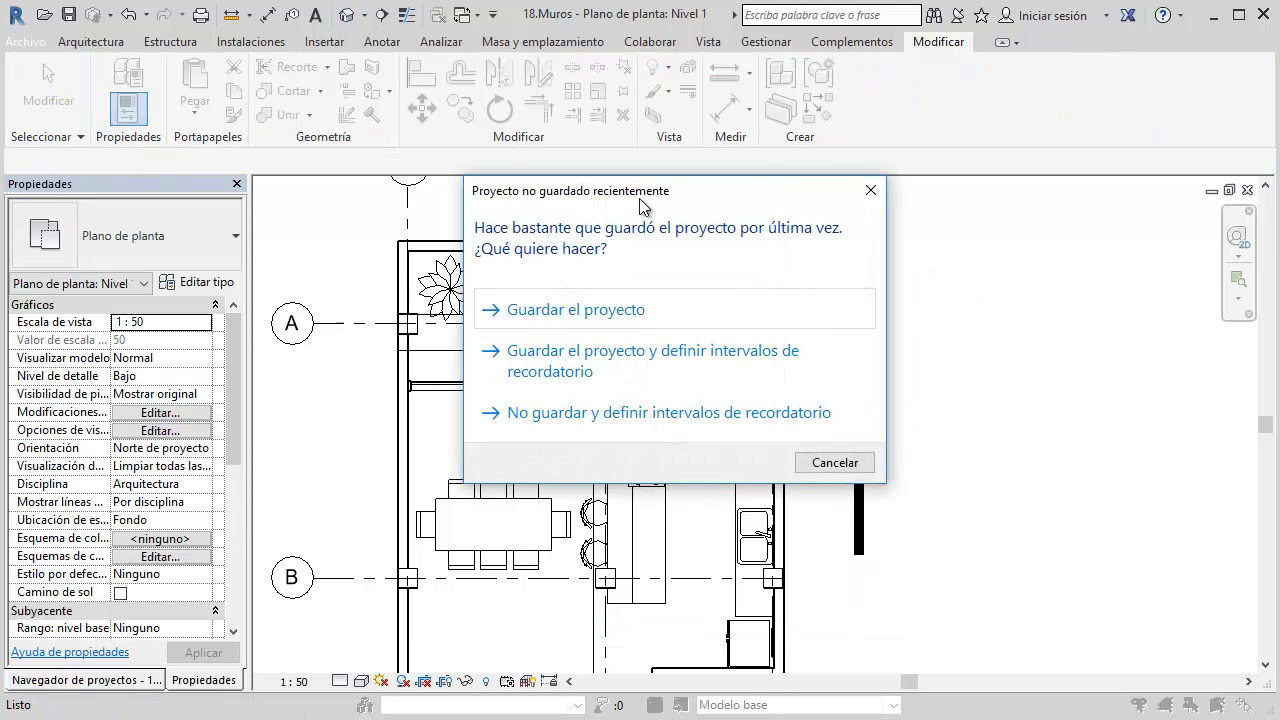
key(Escape)
scroll(675, 352, up, 3)
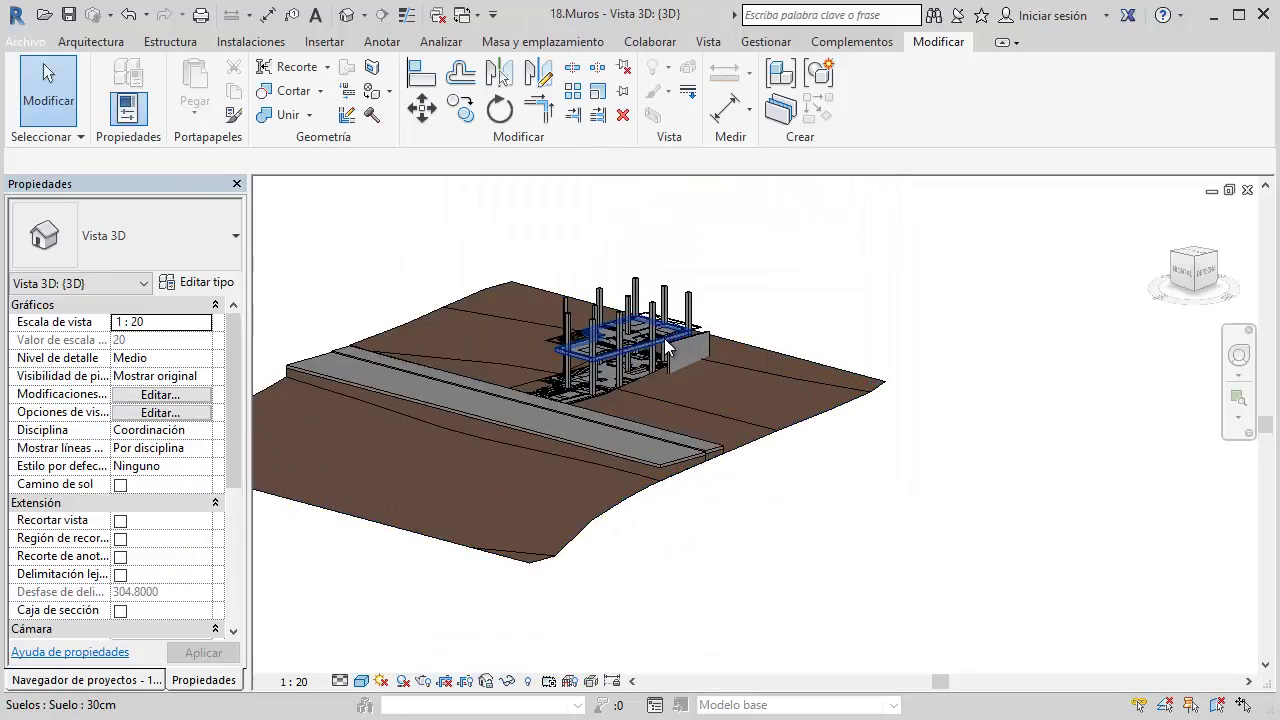
scroll(675, 352, up, 5)
scroll(675, 352, up, 3)
click(675, 352)
shift+middle_drag(675, 352, 680, 340)
scroll(700, 400, up, 2)
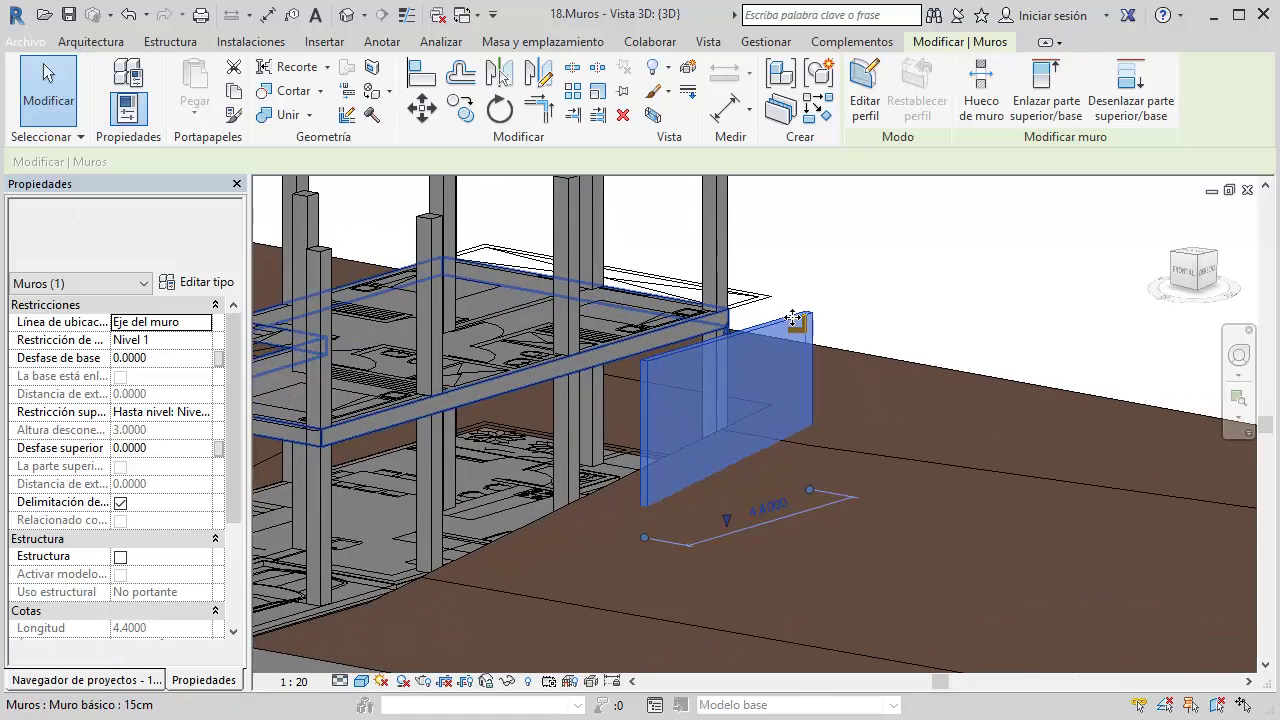
scroll(700, 400, up, 2)
scroll(700, 400, up, 2)
click(207, 414)
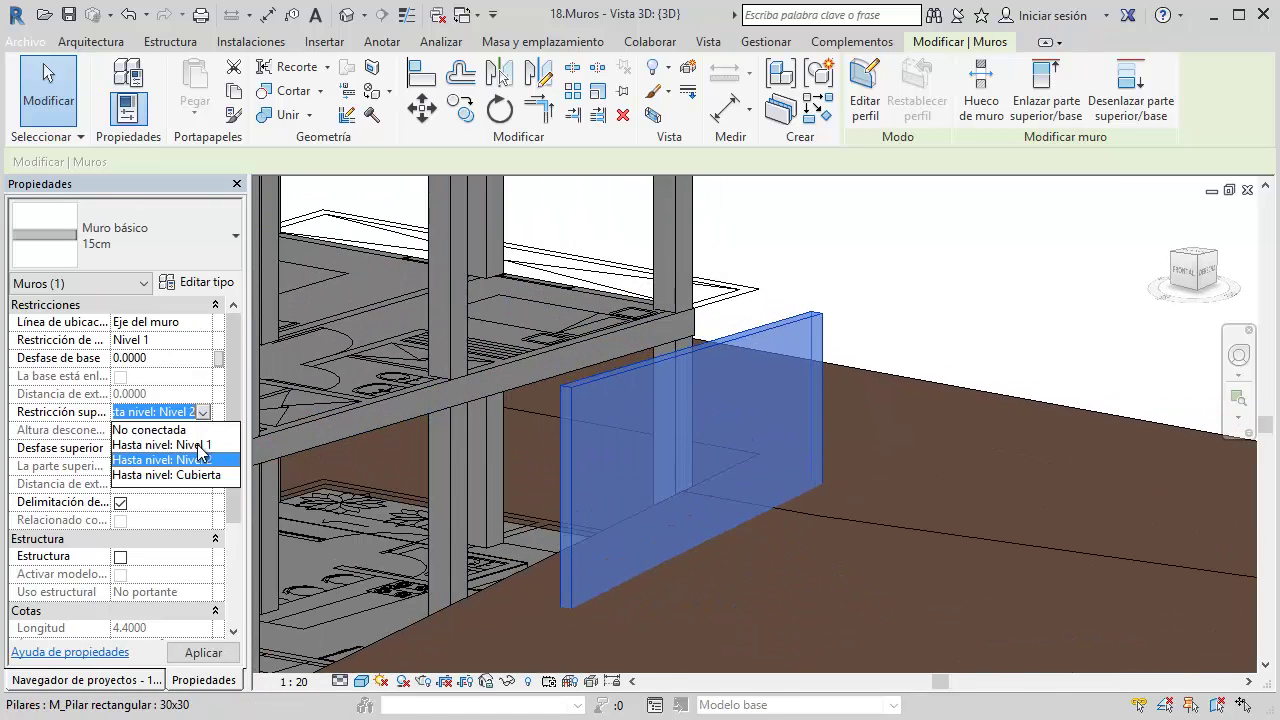
click(199, 476)
mouse_move(934, 316)
middle_down()
mouse_move(928, 462)
mouse_move(920, 423)
middle_up()
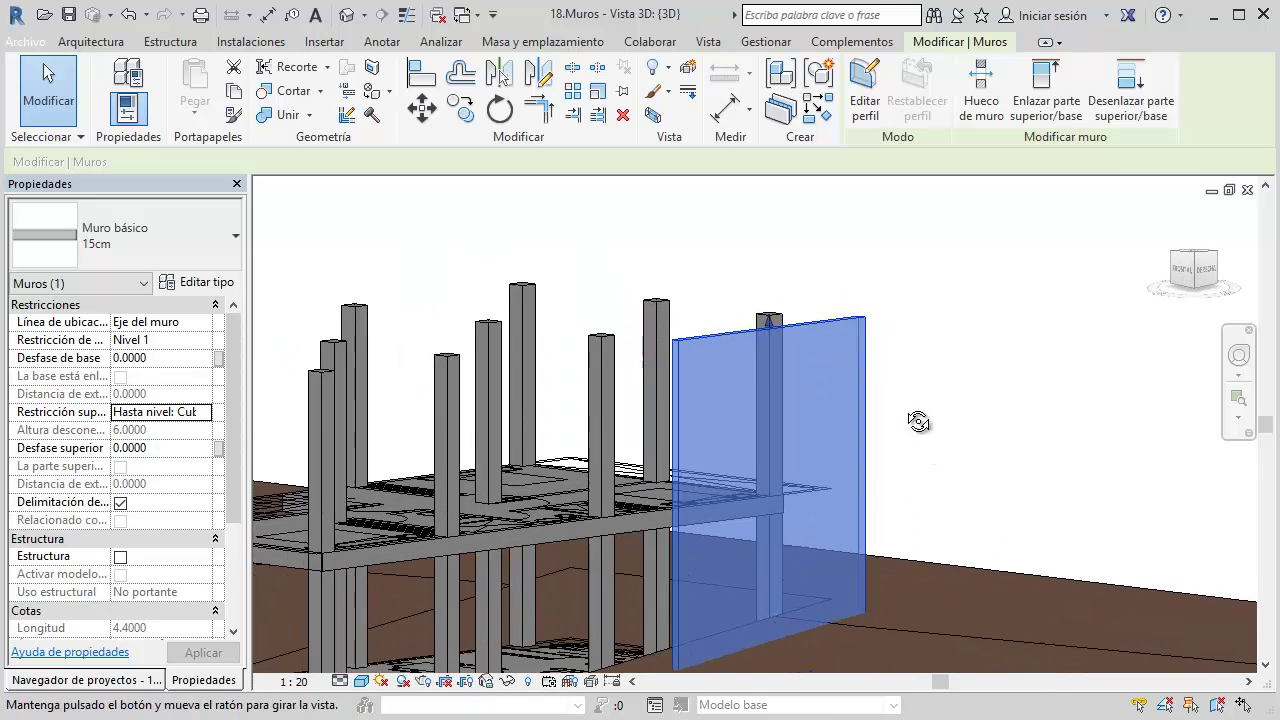
Set the wall's top offset to -0.5000 after trying 1.0000
click(169, 447)
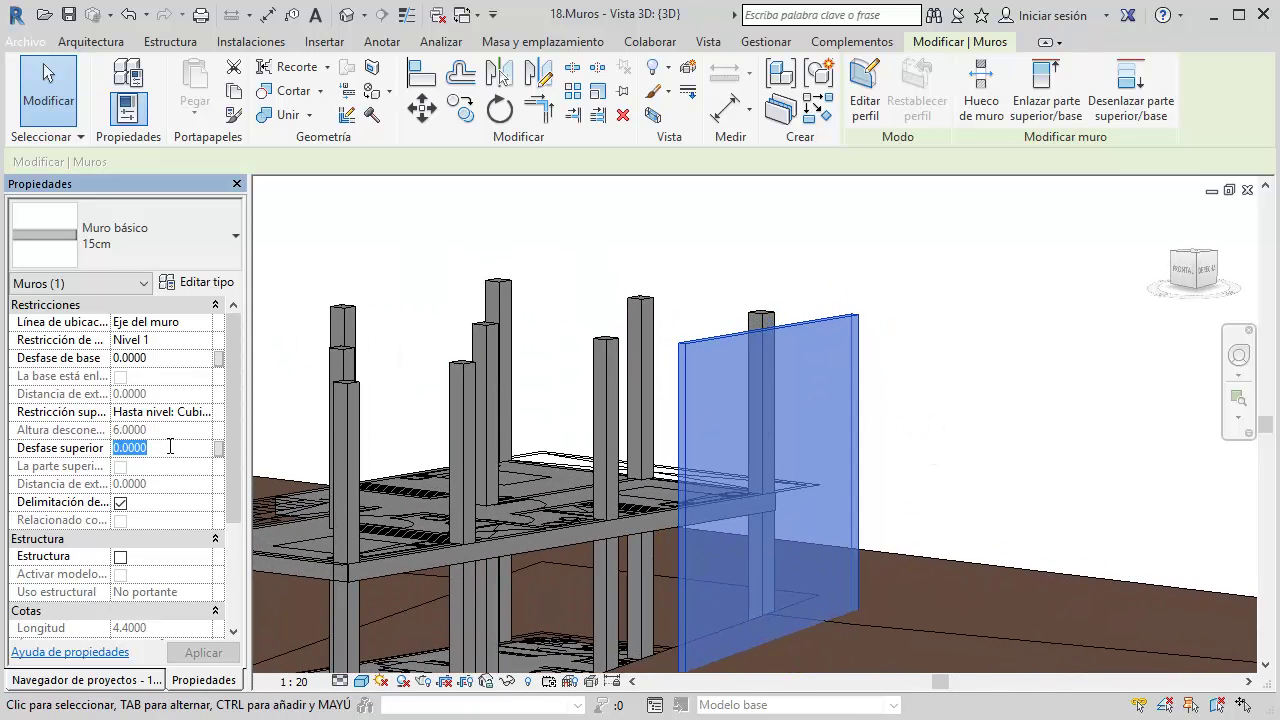
text(1)
key(Return)
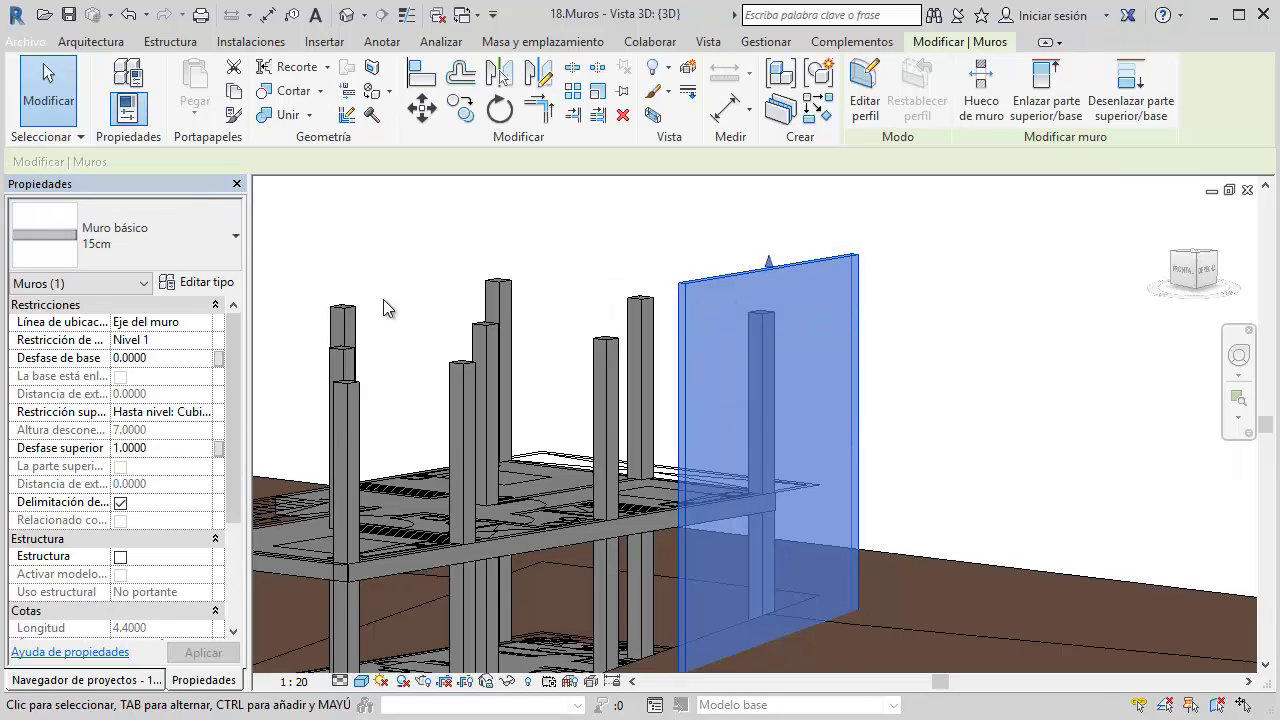
click(183, 447)
text(-0.5000)
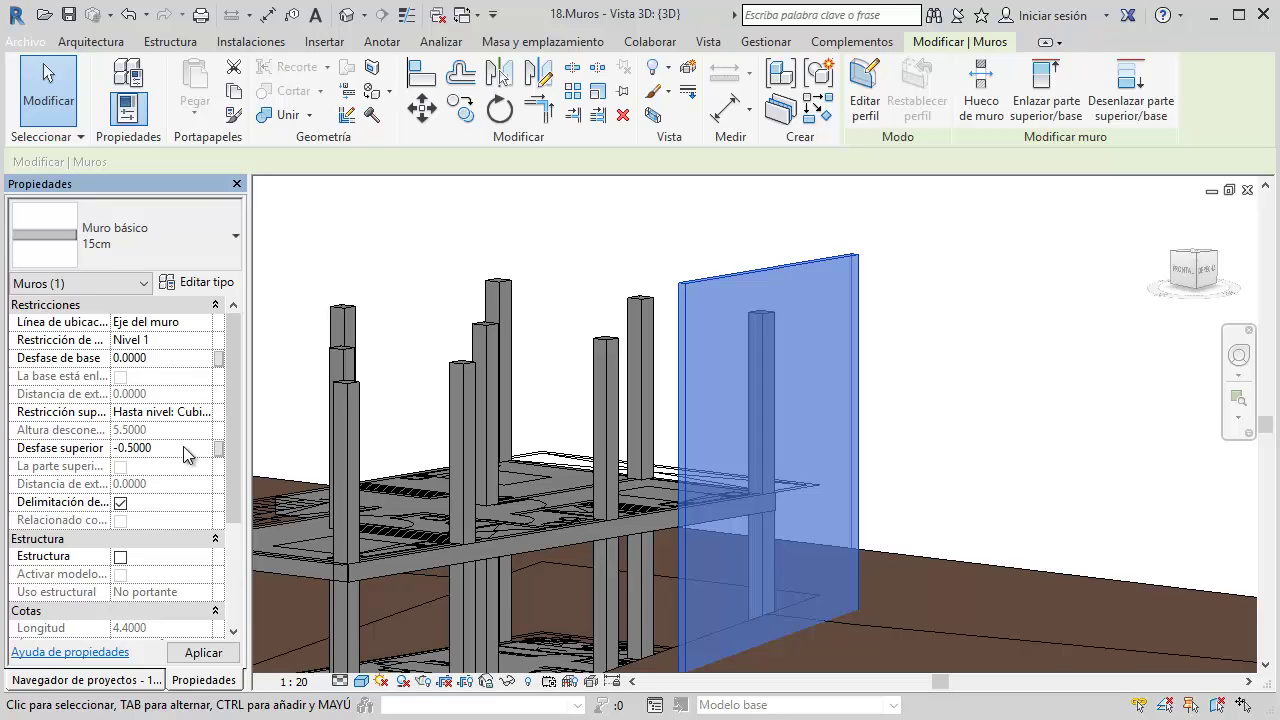
click(721, 233)
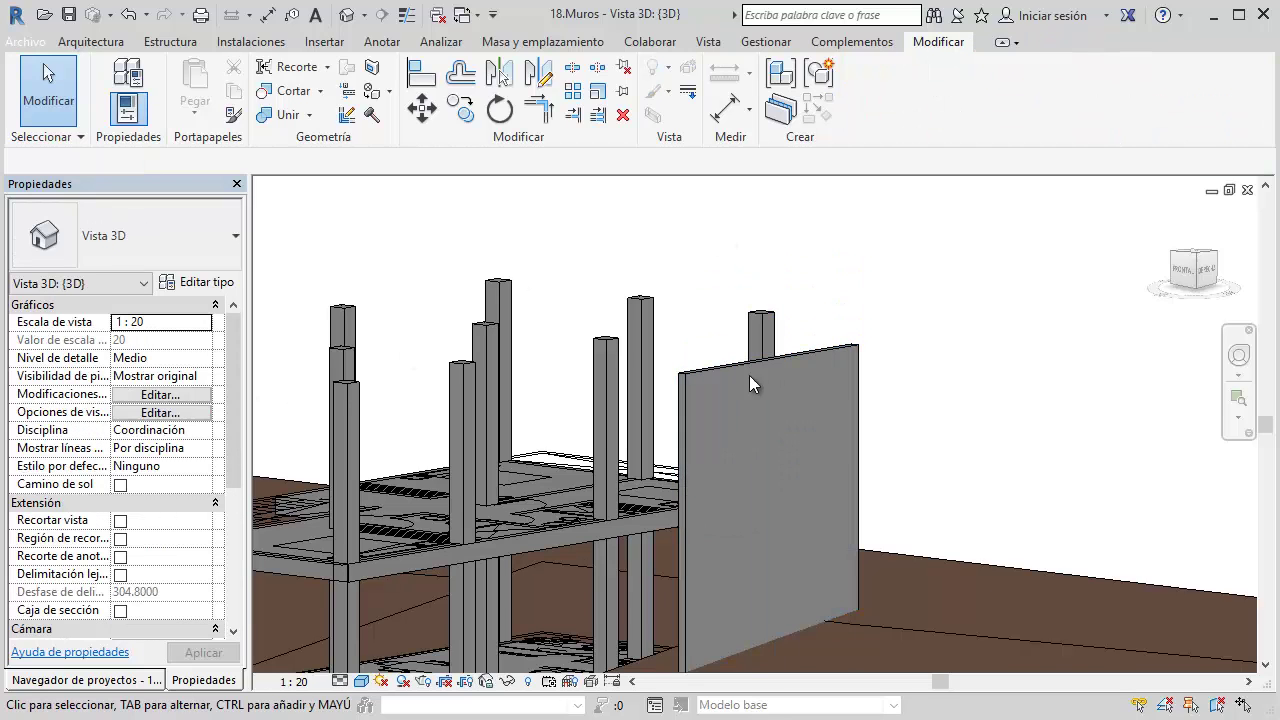
Try moving the wall base to Nivel 2, then return it to Nivel 1 with 0.5000 base offset
click(719, 366)
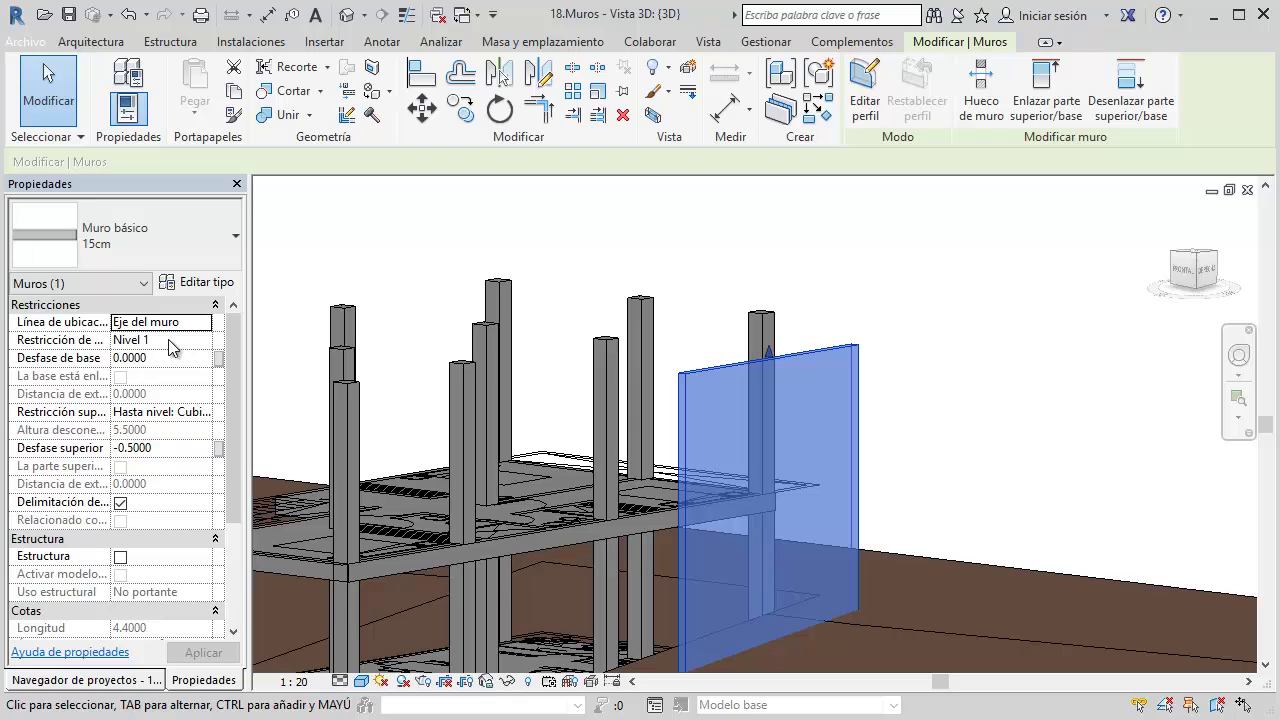
click(200, 341)
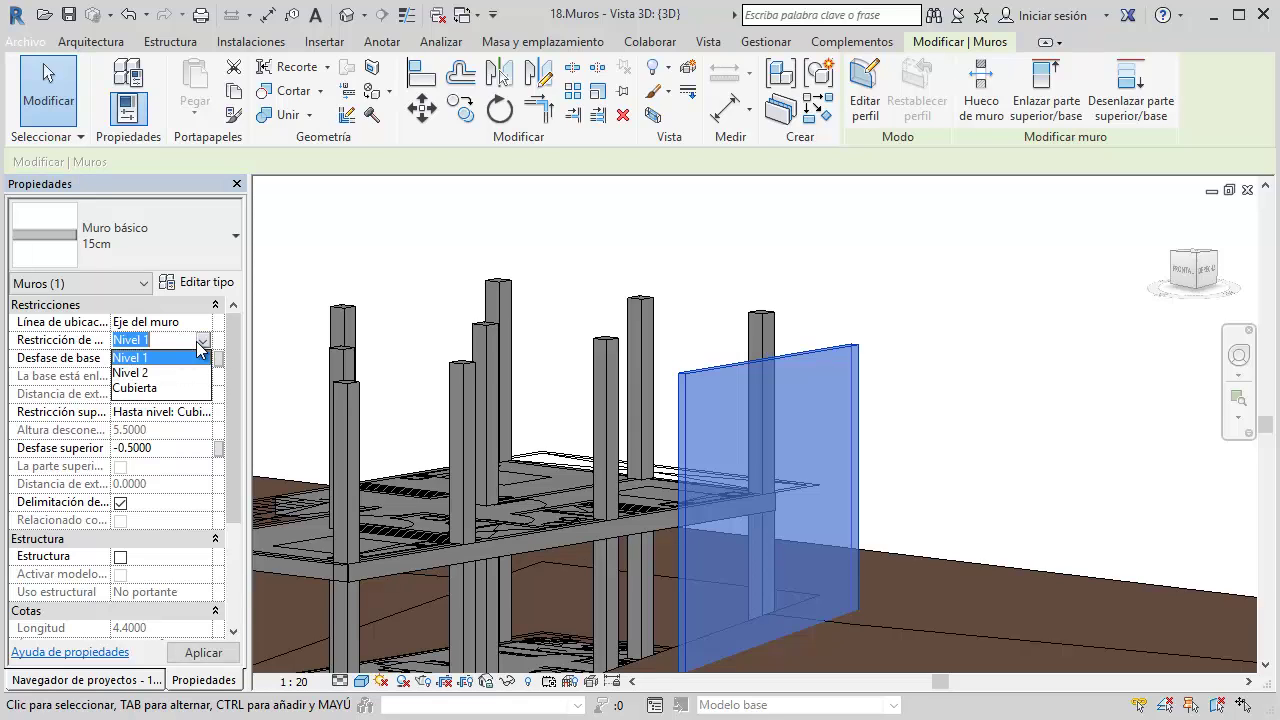
click(185, 374)
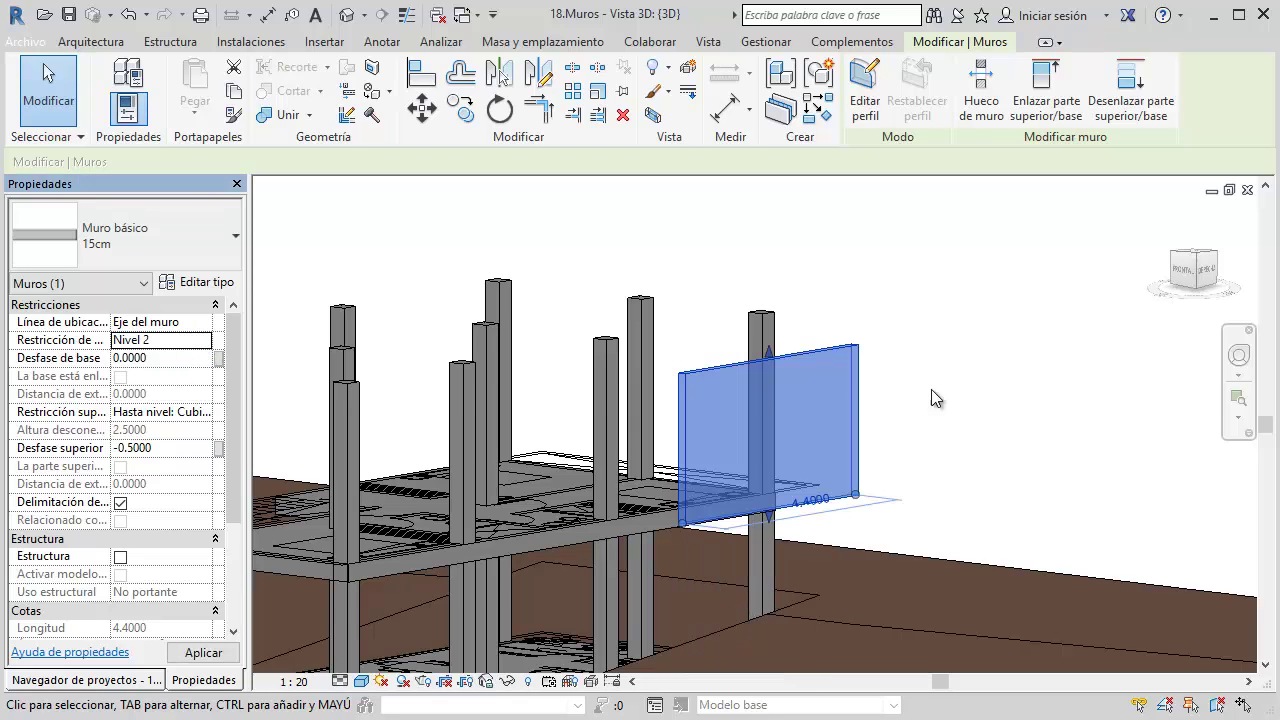
middle_drag(748, 352, 238, 341)
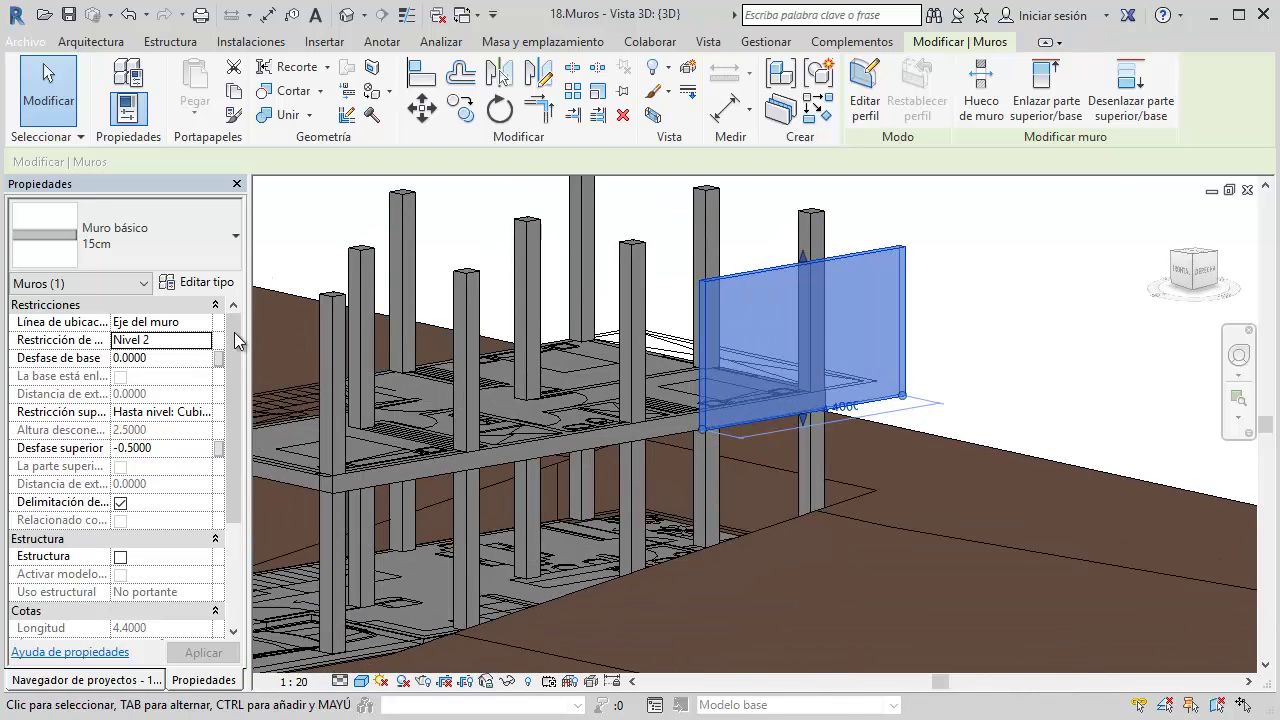
click(203, 341)
click(177, 366)
click(177, 358)
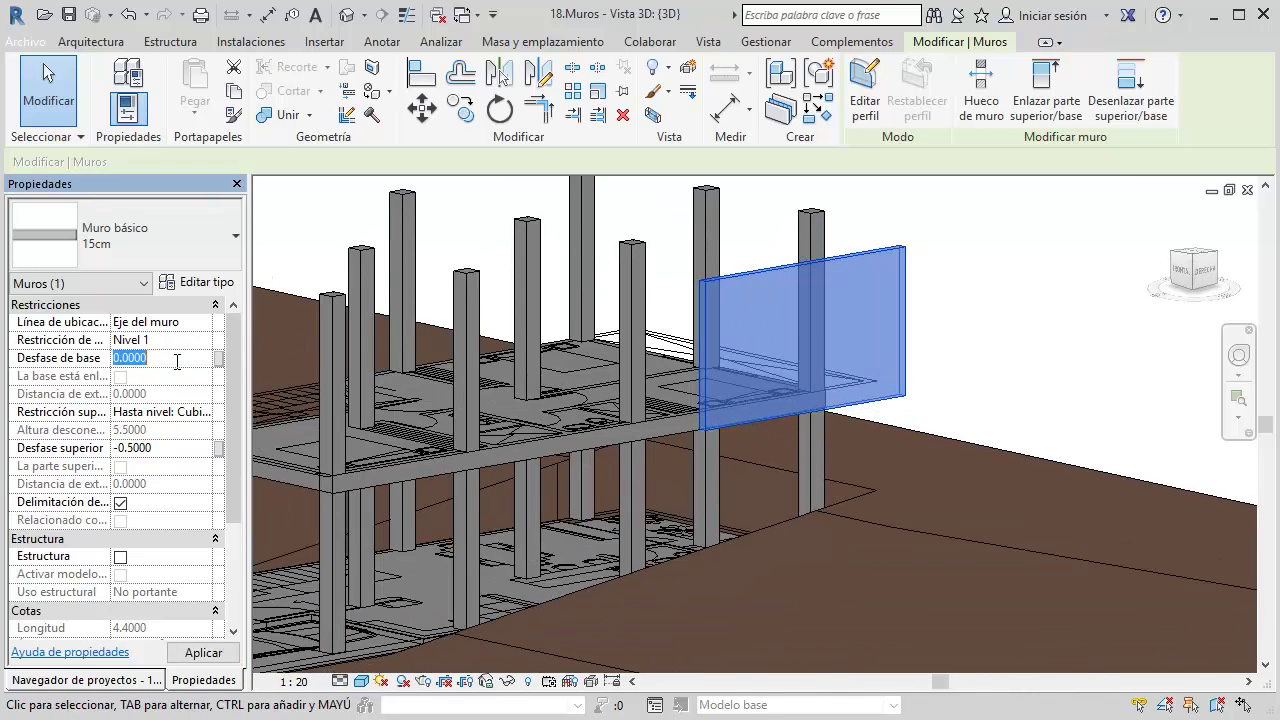
text(.5)
key(Return)
Raise the wall's base offset to 1.0000, then reset it to zero
mouse_move(794, 443)
shift+middle_down()
mouse_move(760, 409)
mouse_move(622, 375)
shift+middle_up()
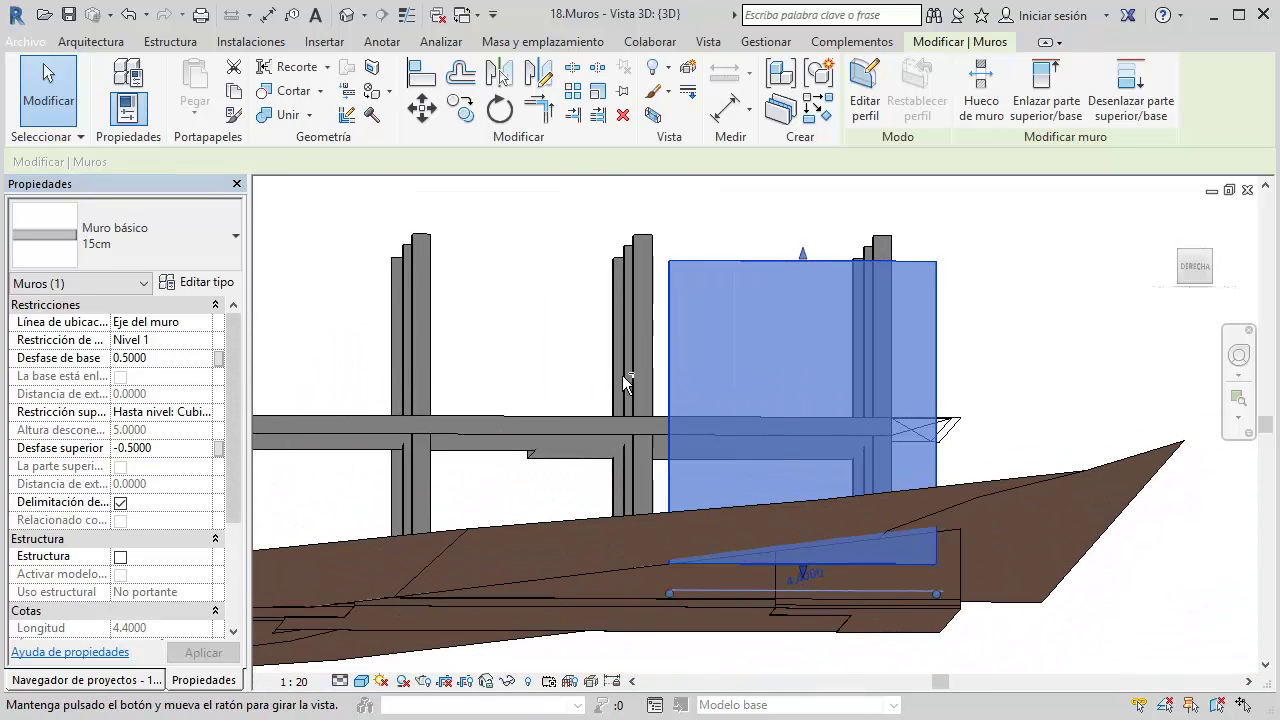
click(159, 358)
text(1.0000)
key(Return)
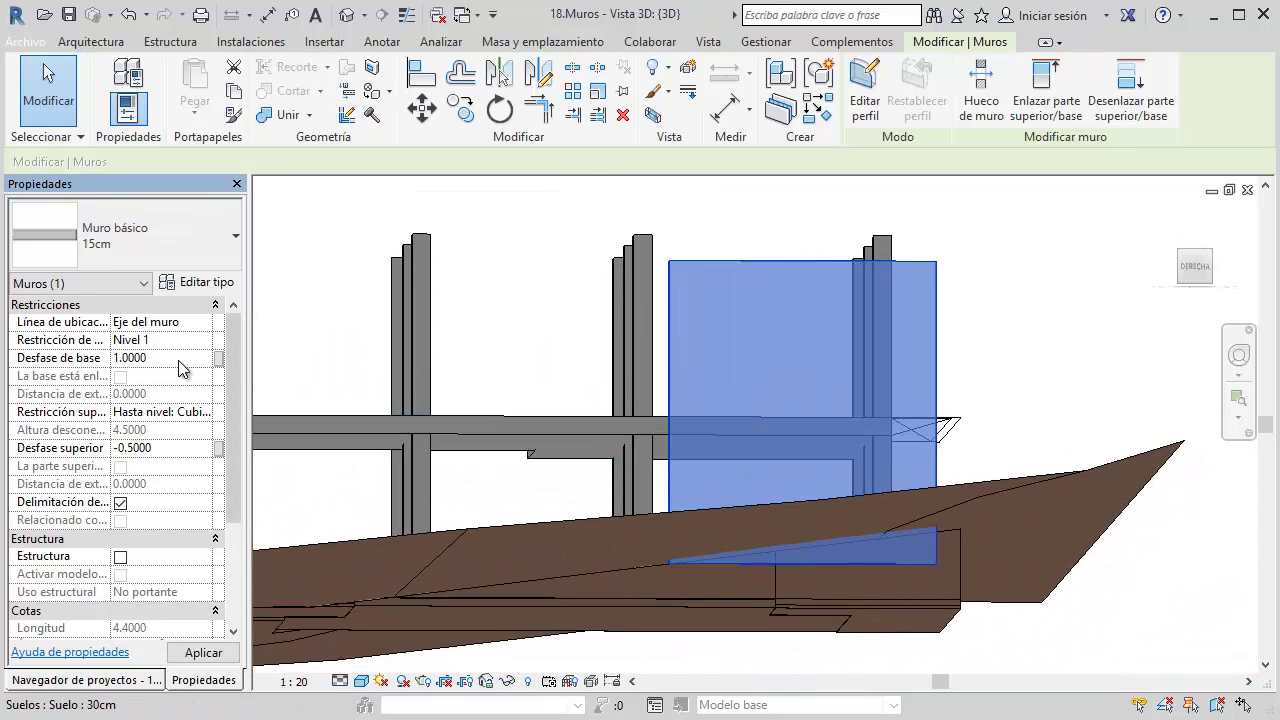
mouse_move(564, 304)
shift+middle_down()
mouse_move(691, 397)
mouse_move(610, 430)
shift+middle_up()
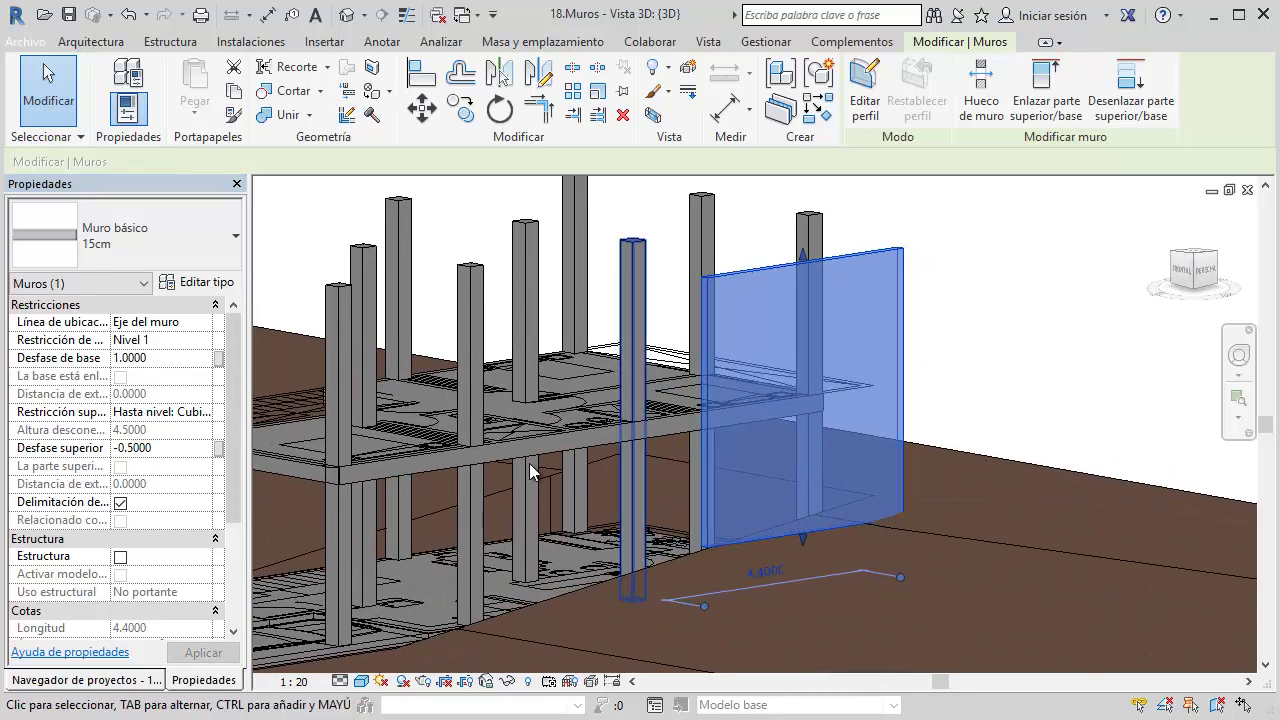
click(192, 358)
text(0.0000)
key(Return)
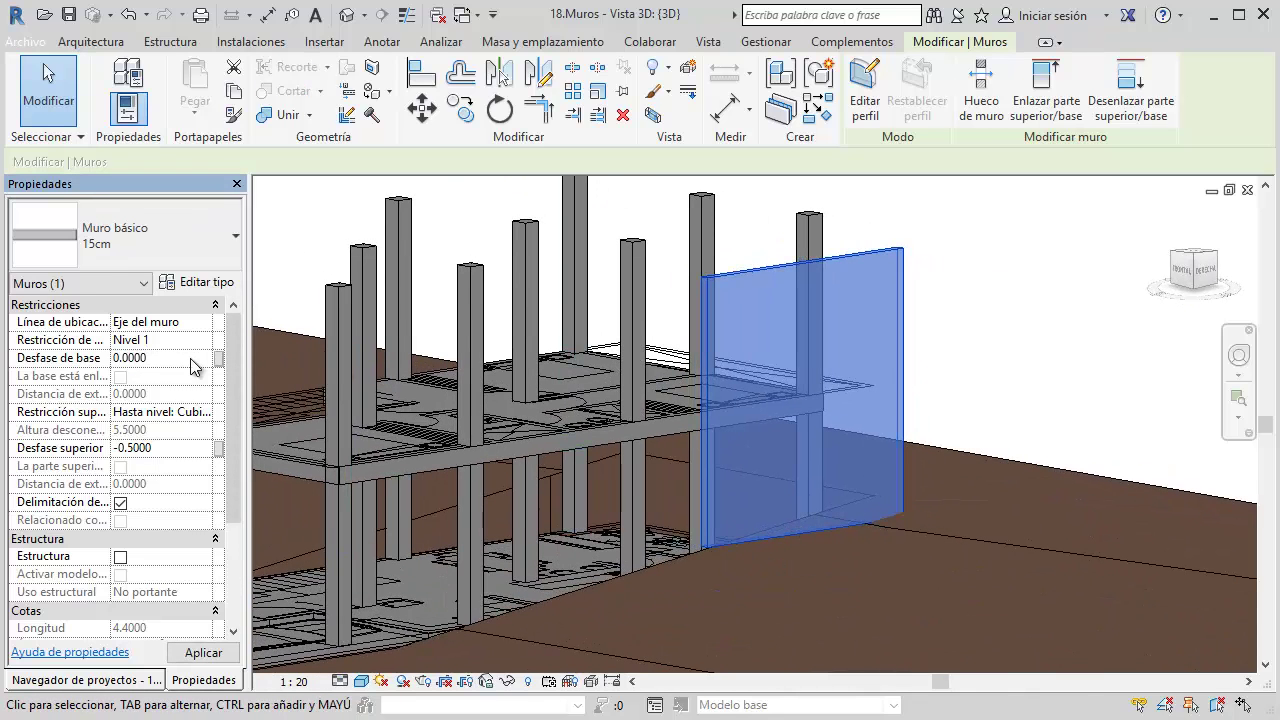
Disconnect the wall top and set its unconnected height to 1.0, after trying 1.2
click(204, 412)
click(186, 430)
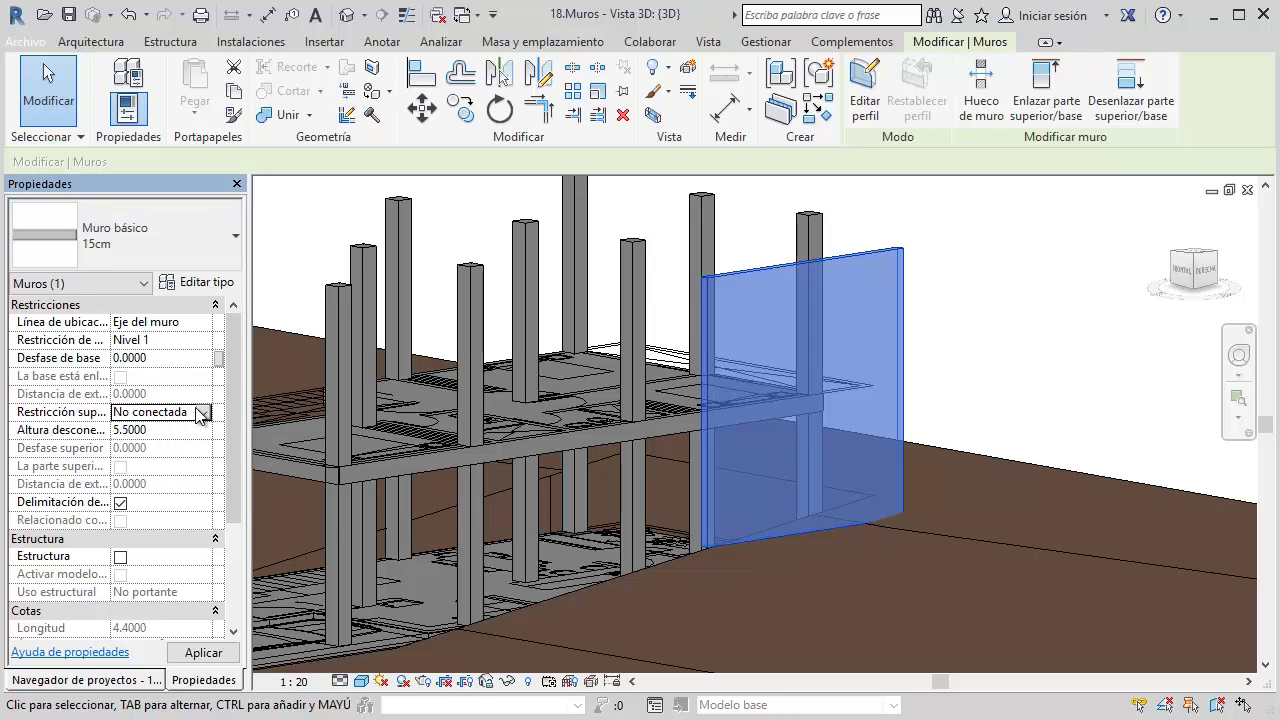
click(159, 431)
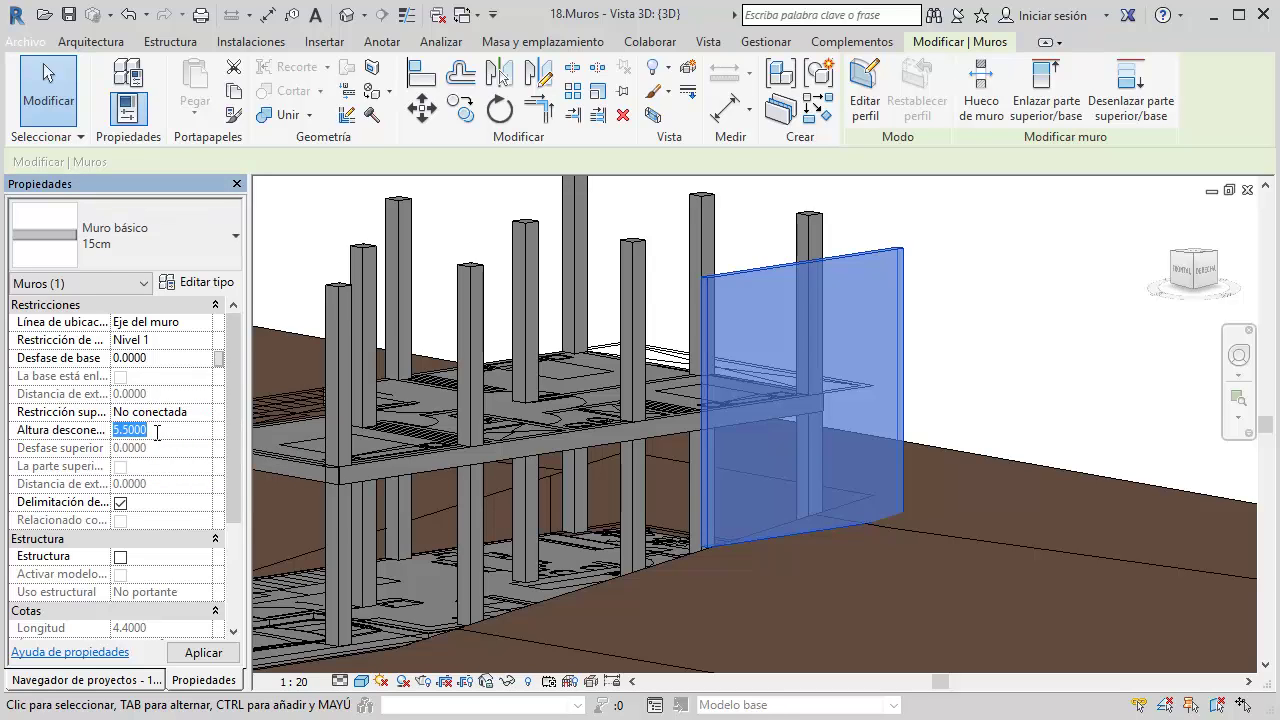
text(1.2)
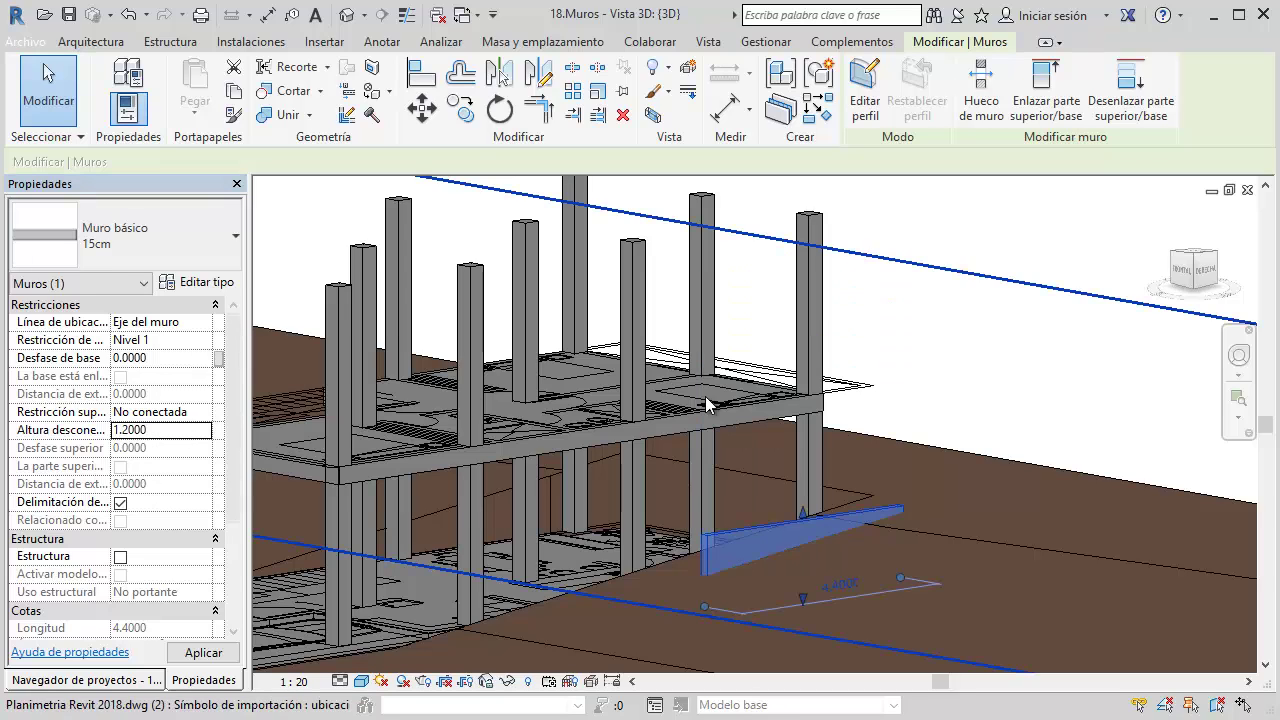
click(188, 433)
text(1)
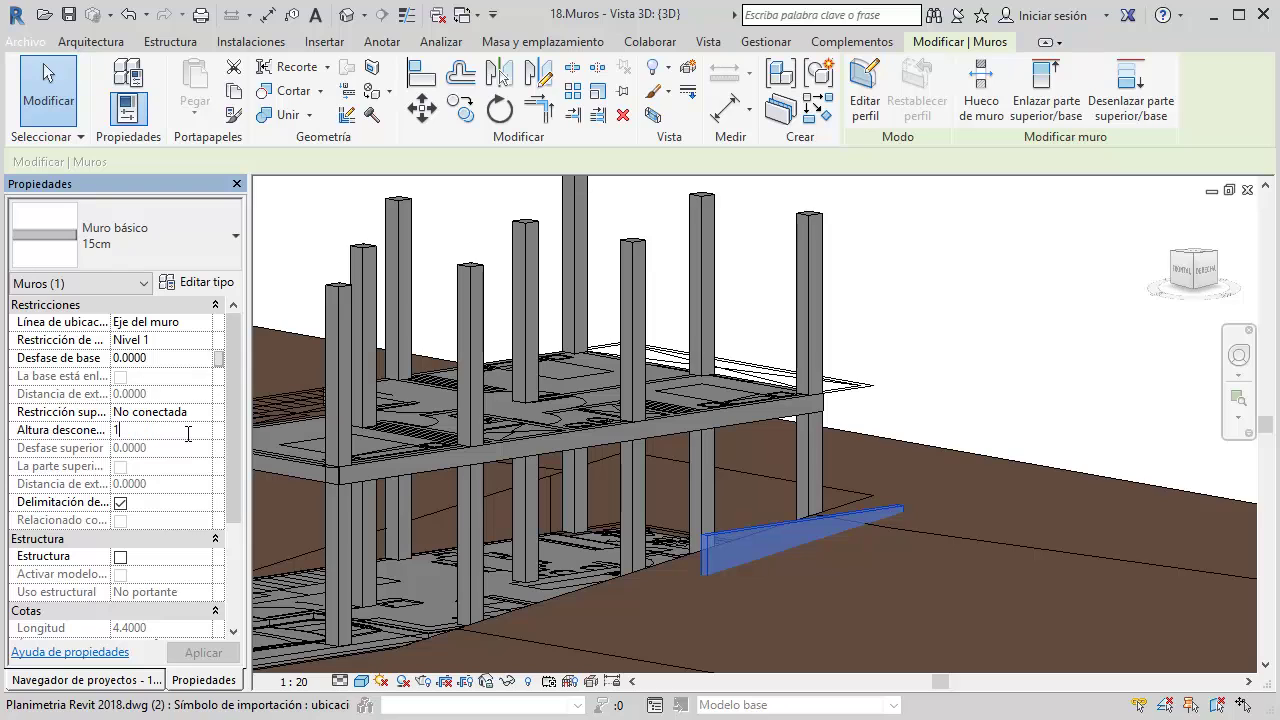
click(1108, 349)
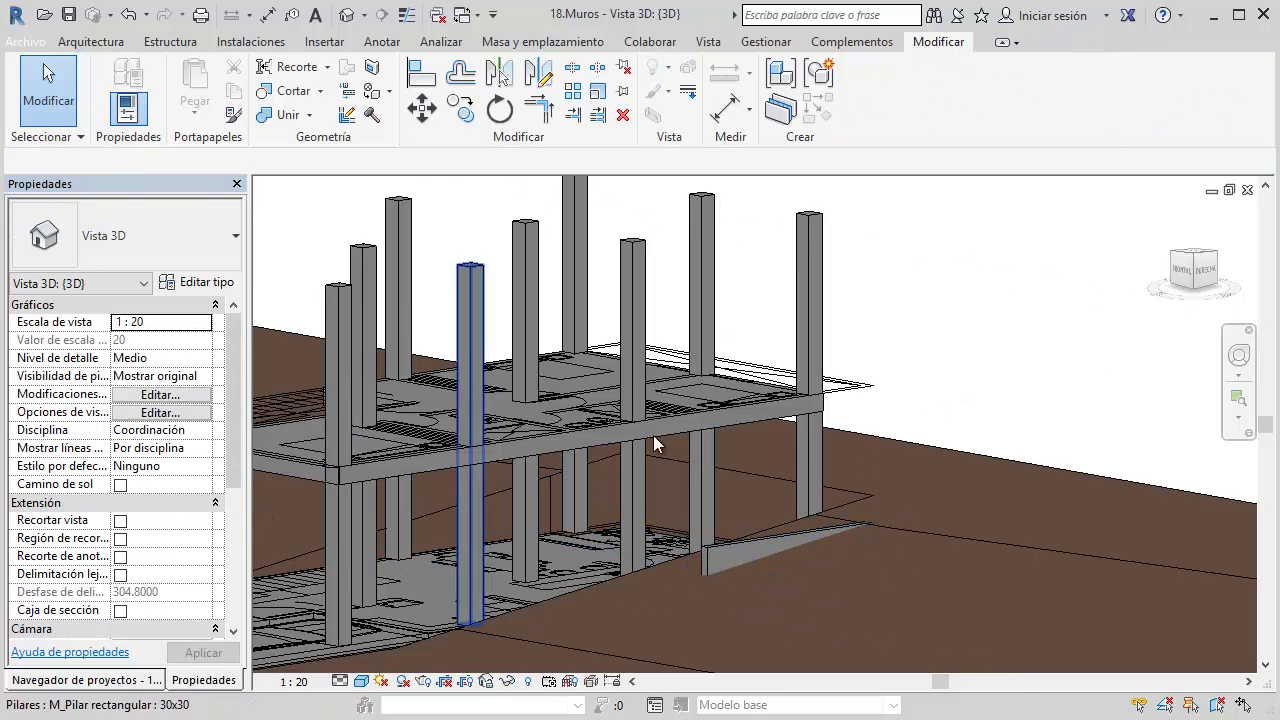
click(712, 548)
click(756, 546)
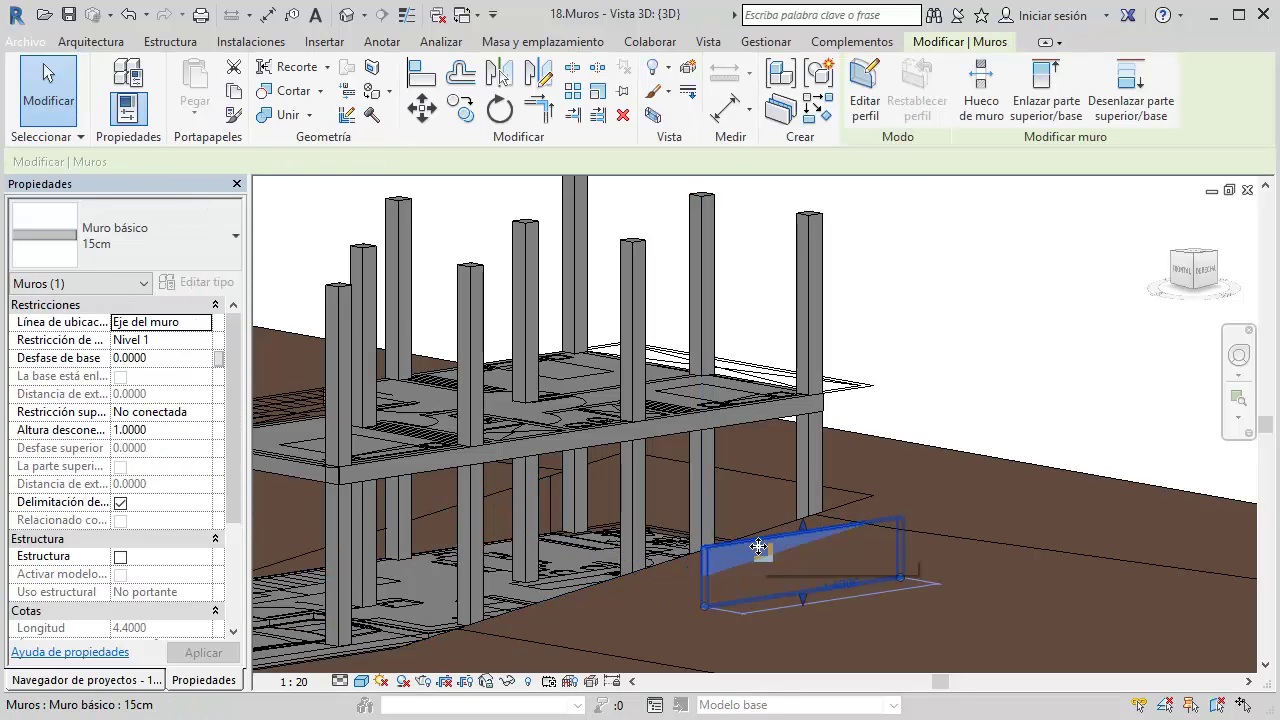
Delete the test wall and close the 3D view, returning to the Nivel 1 plan
key(Delete)
click(1248, 191)
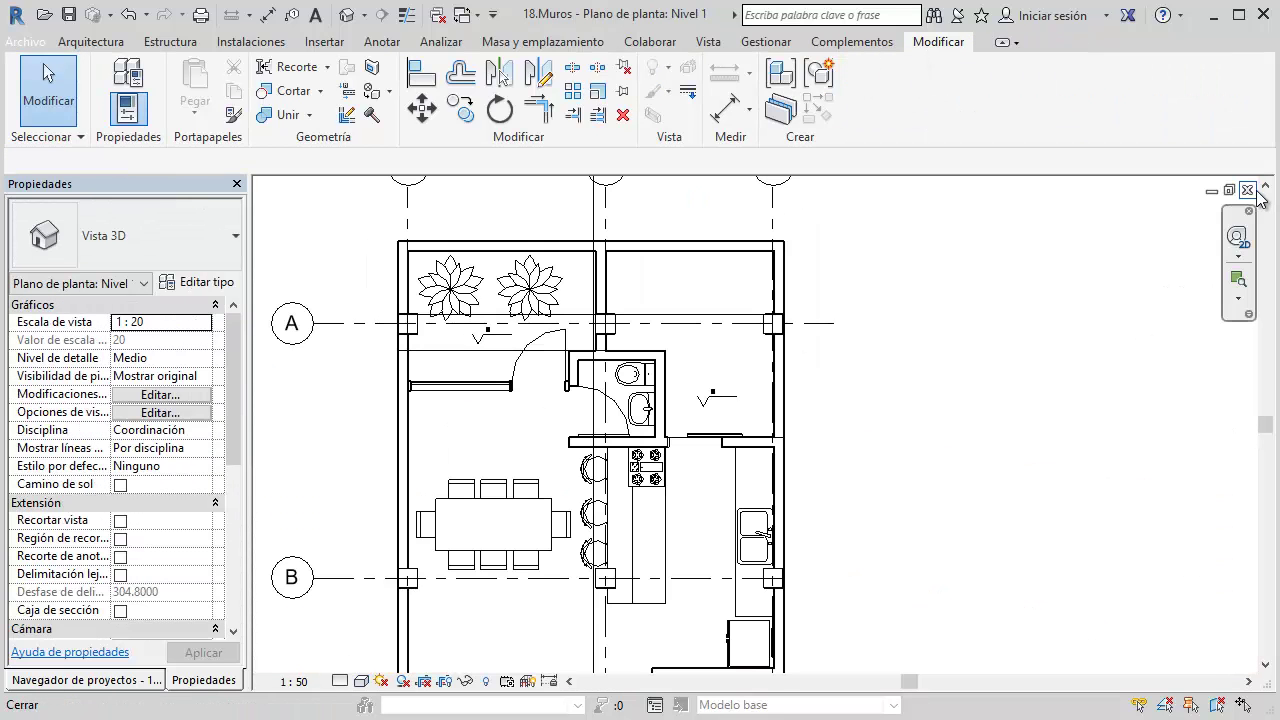
middle_drag(983, 291, 1046, 335)
scroll(1020, 316, down, 2)
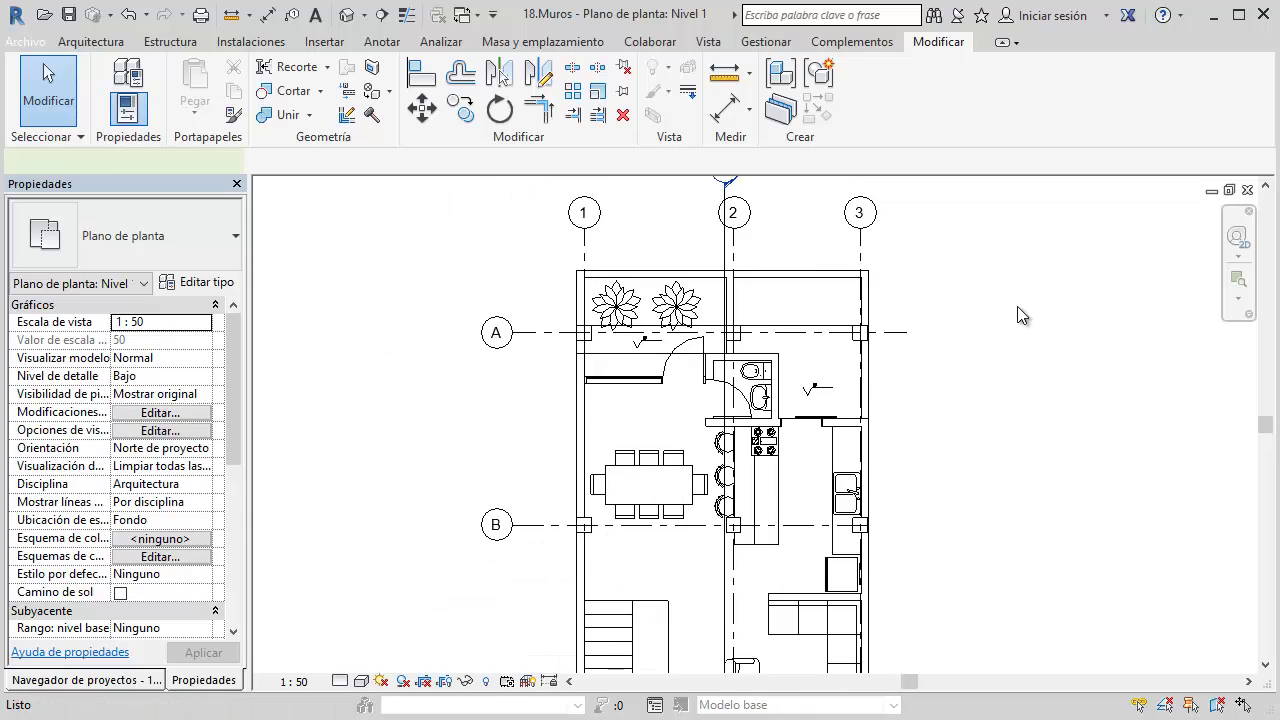
Start the Wall tool with walls set to Altura, rising to Nivel 2
key(w)
key(a)
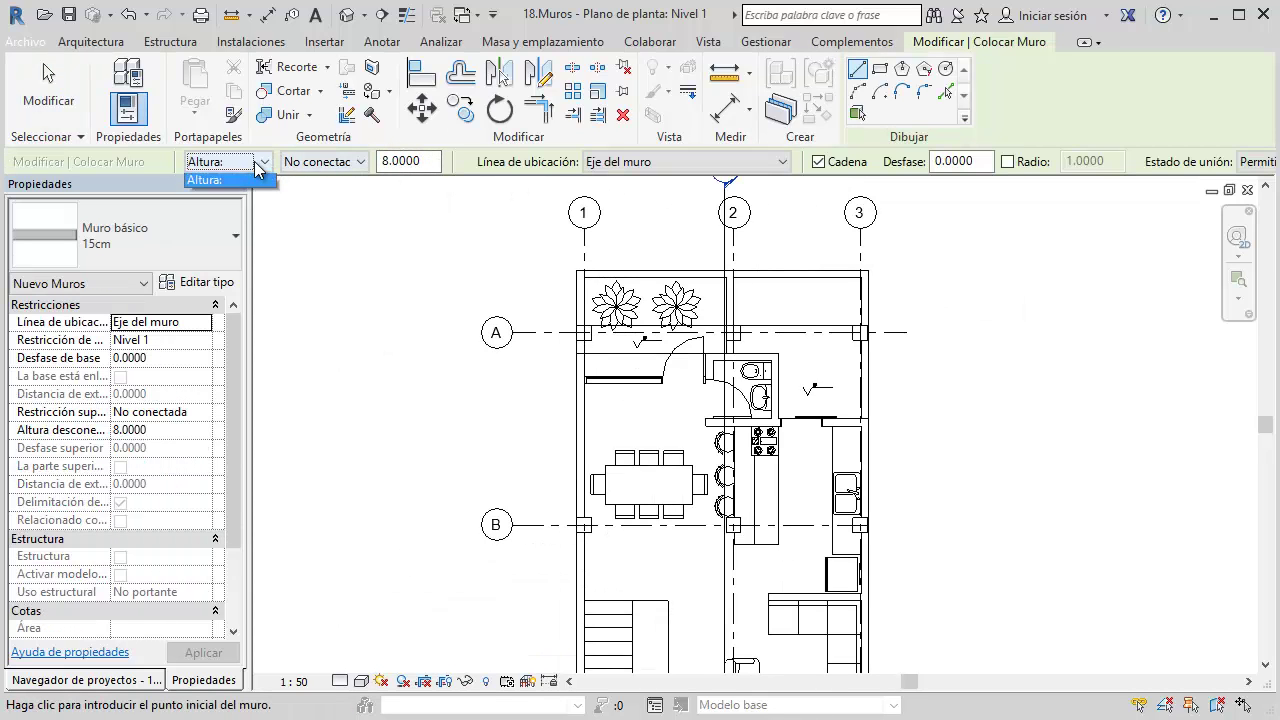
click(215, 180)
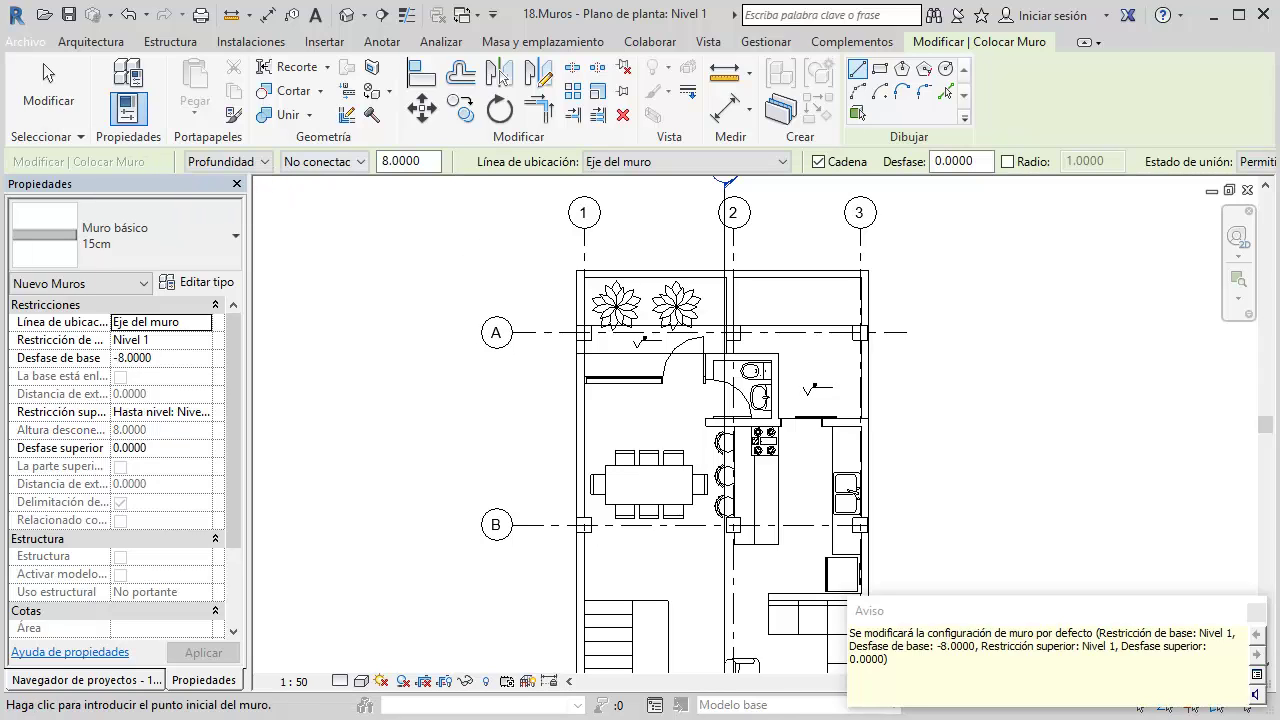
click(1261, 612)
click(245, 161)
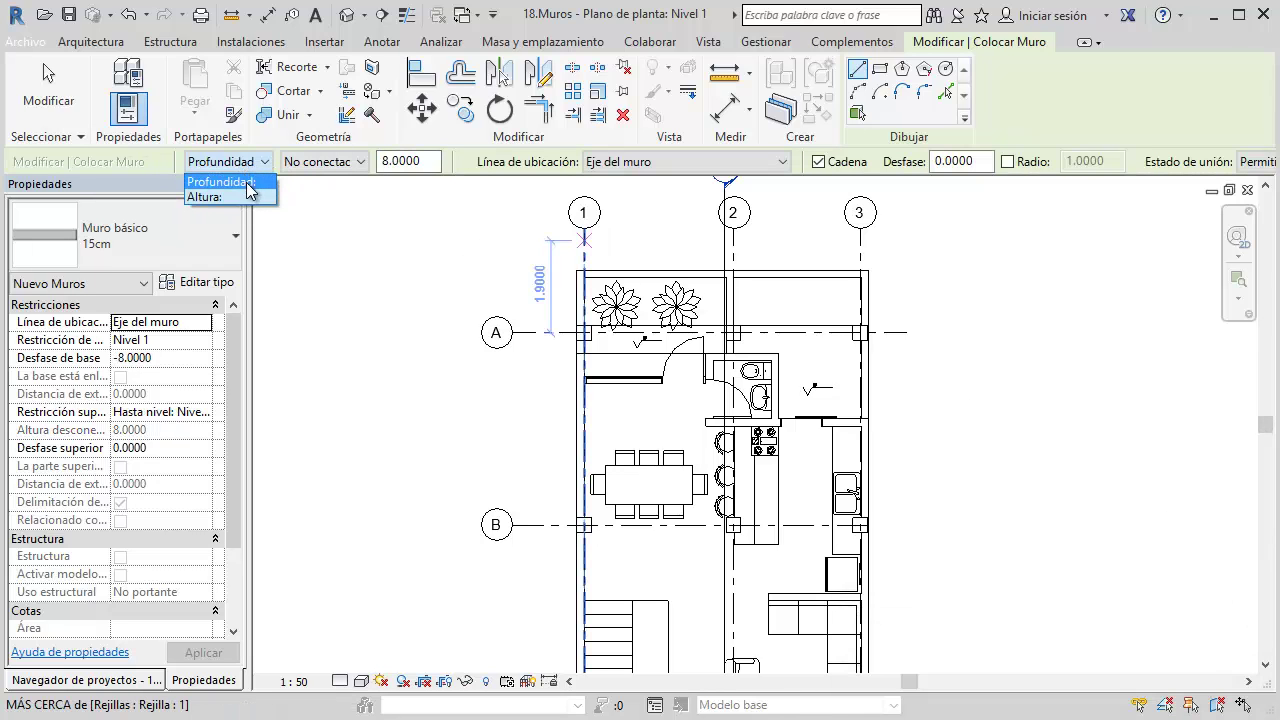
click(249, 196)
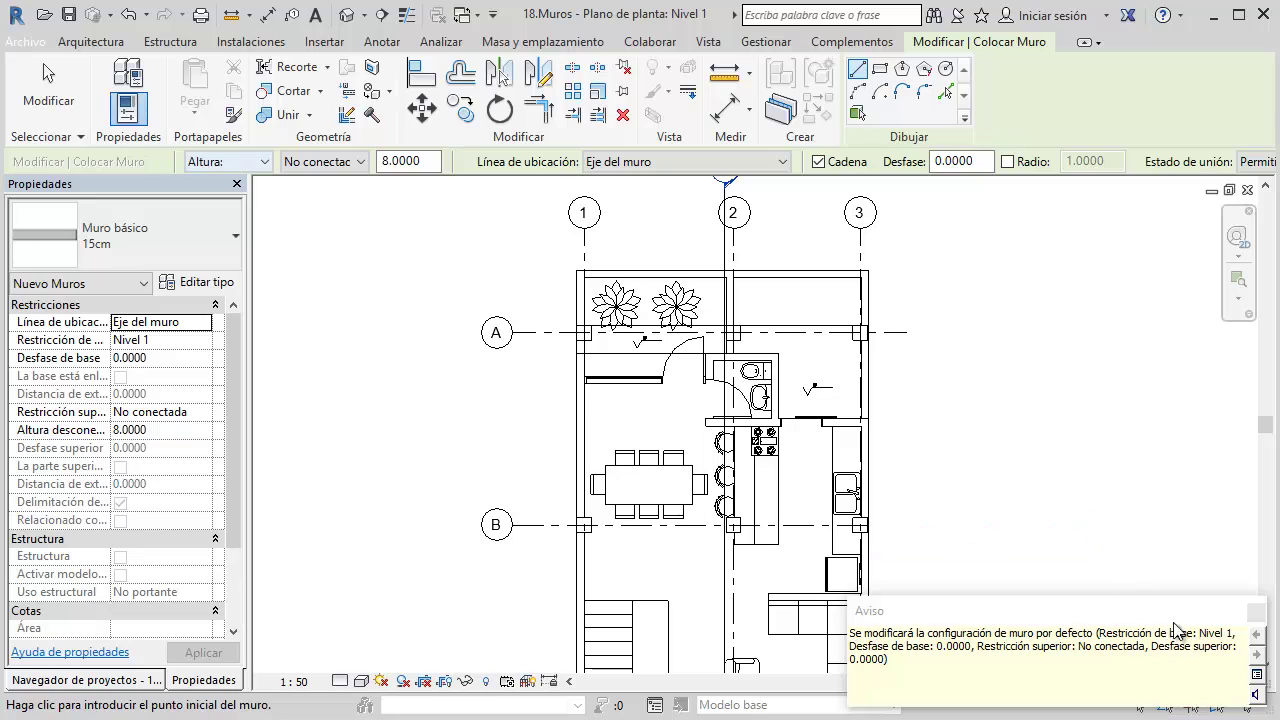
click(1254, 613)
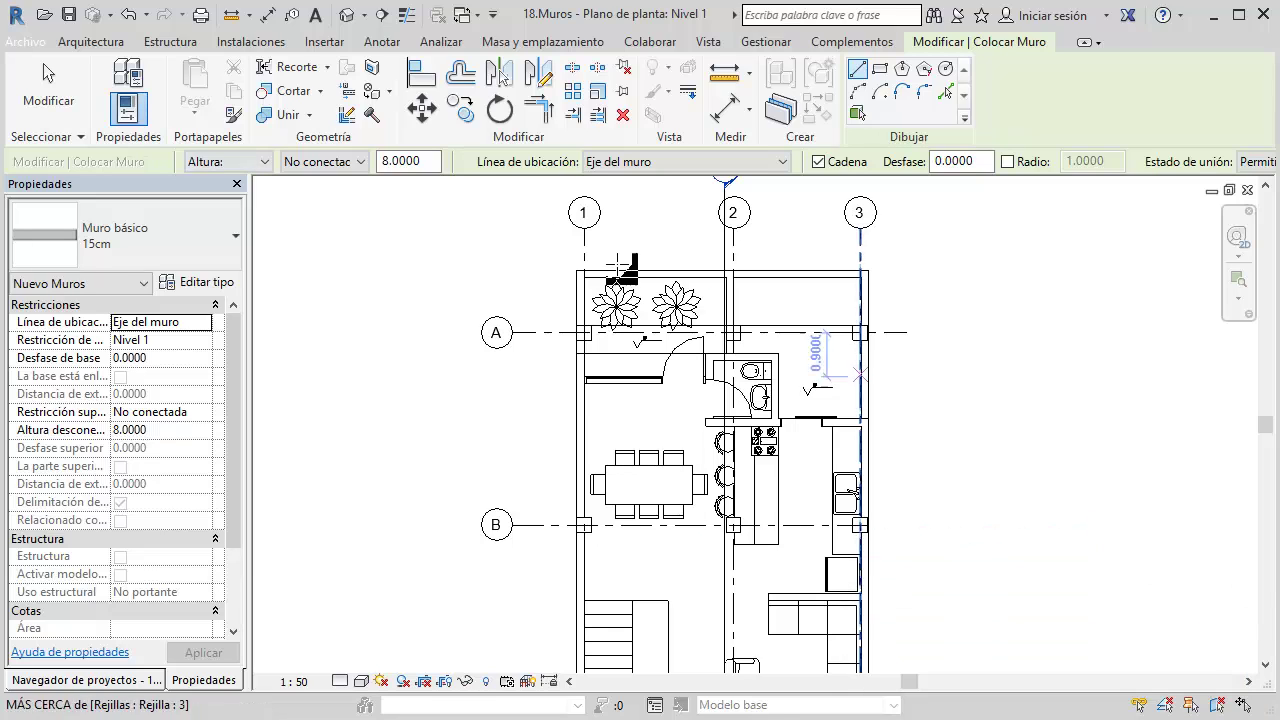
click(289, 166)
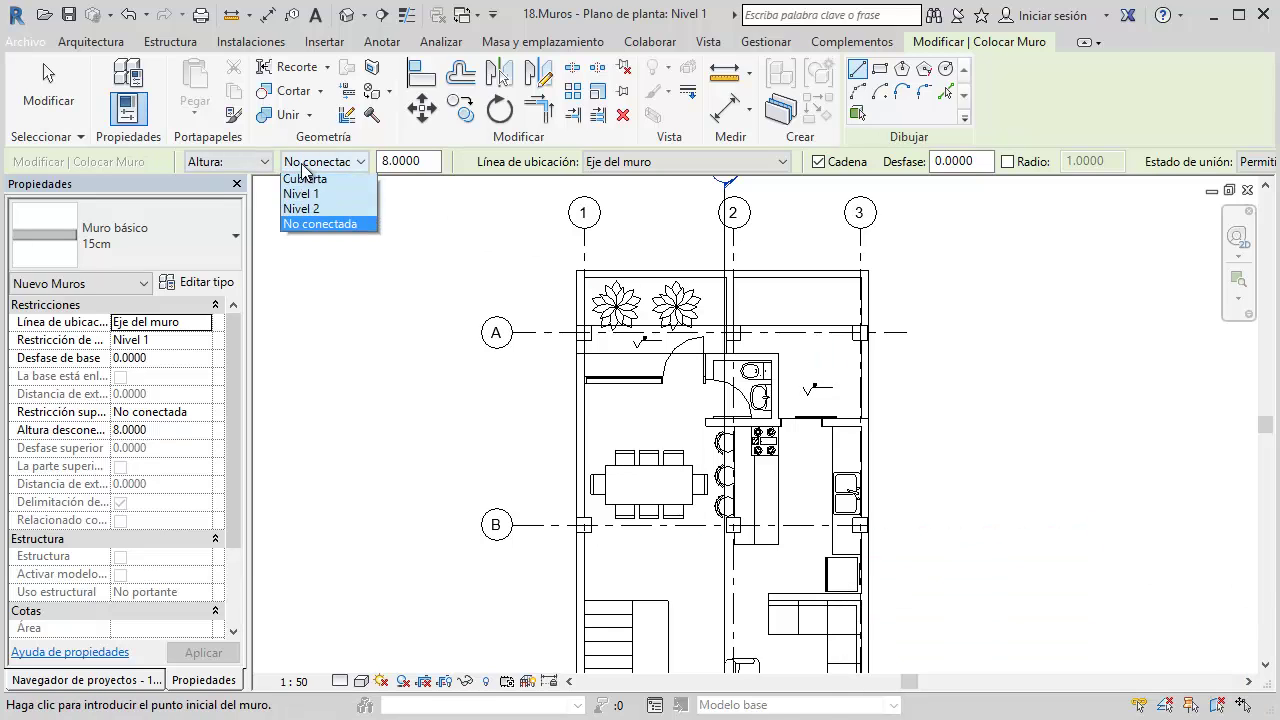
click(311, 212)
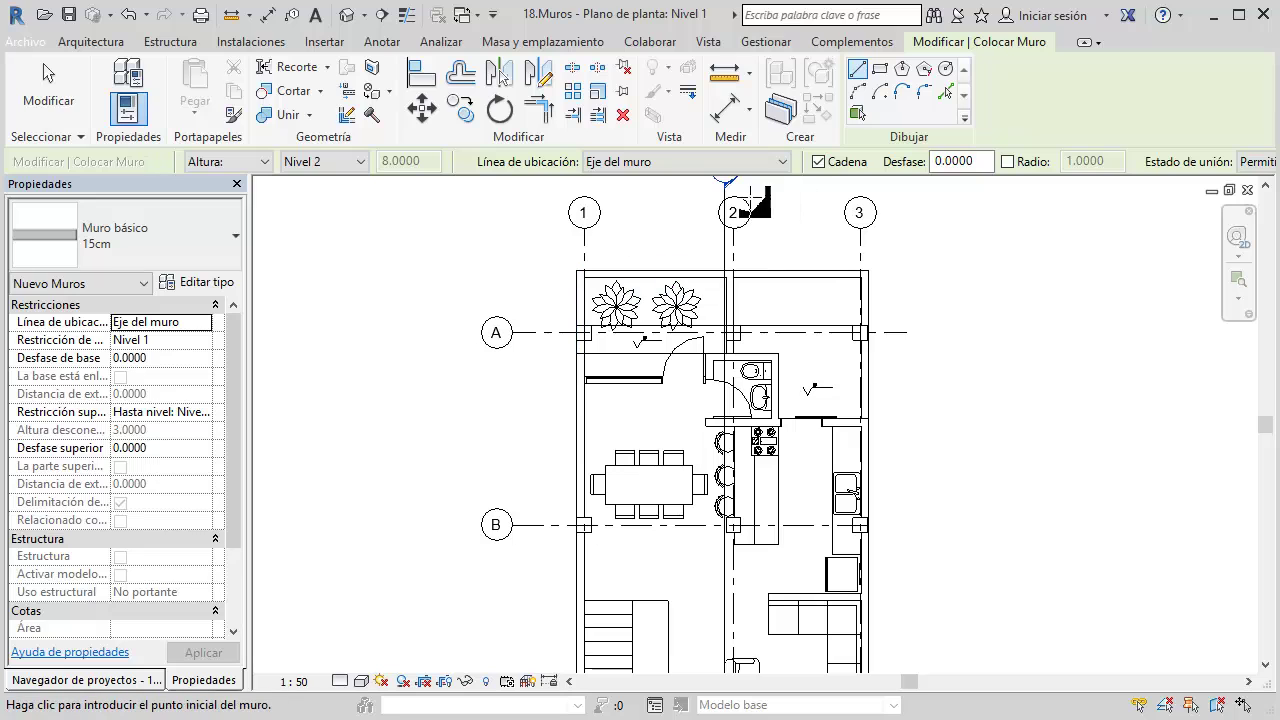
Zoom to the plan's top-left corner and keep Eje del muro as the placement line
middle_drag(727, 231, 688, 240)
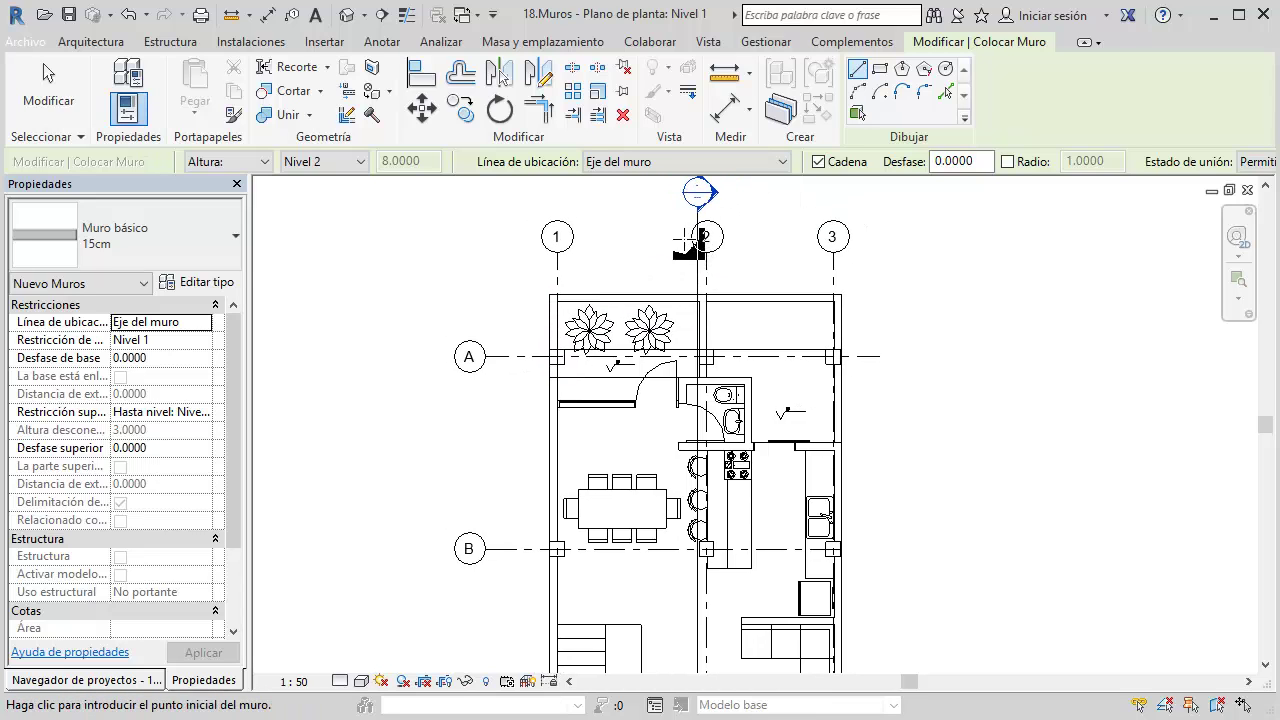
scroll(657, 236, up, 1)
scroll(590, 268, up, 1)
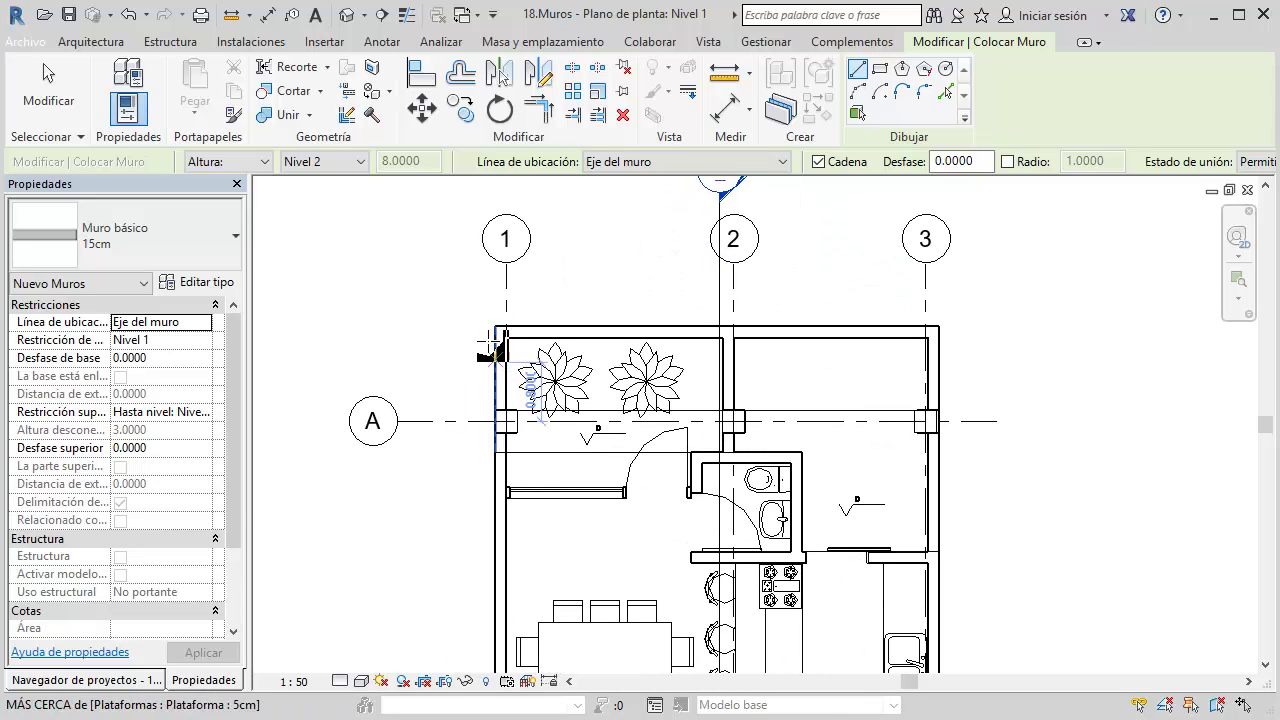
scroll(493, 328, up, 3)
scroll(493, 328, up, 1)
scroll(503, 326, up, 1)
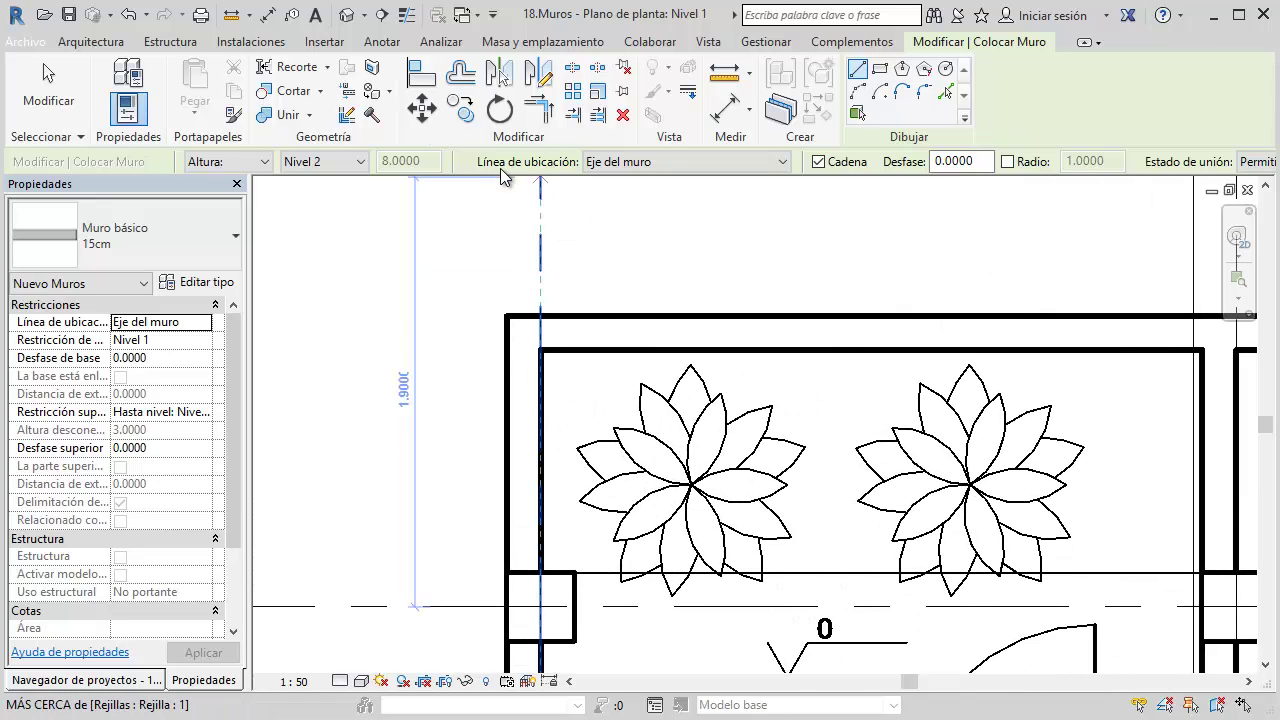
click(643, 163)
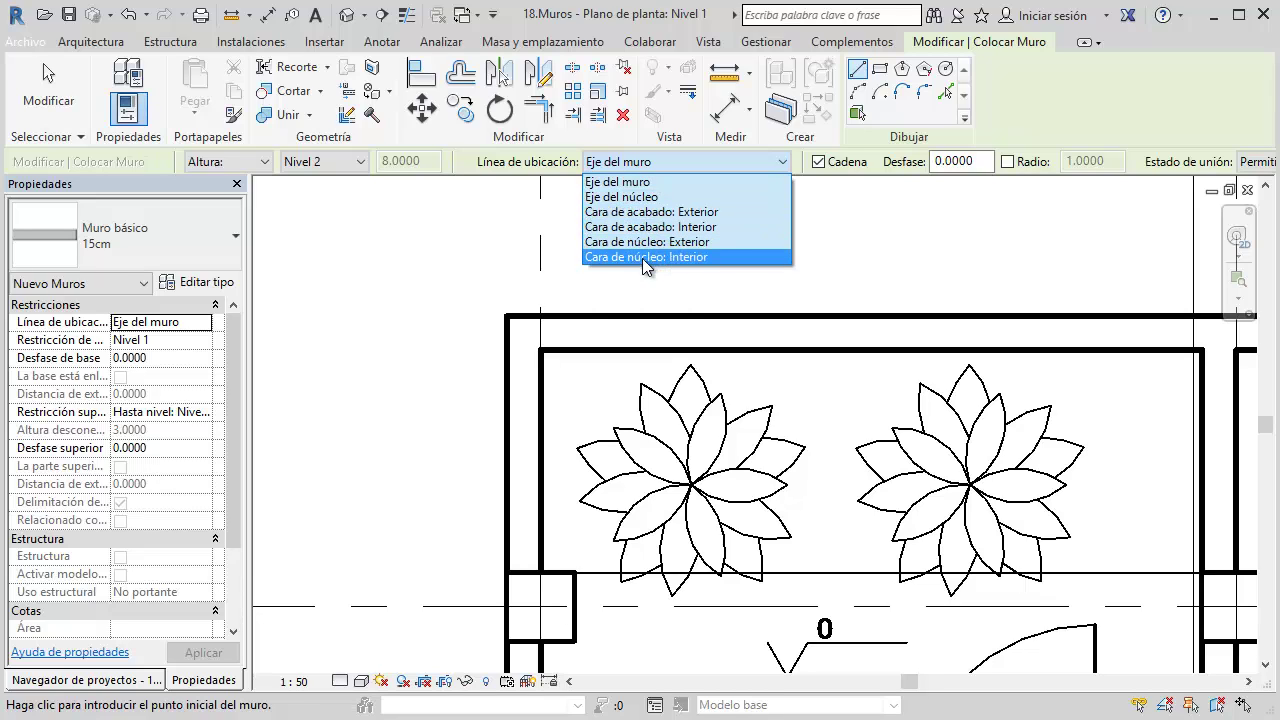
scroll(493, 262, down, 1)
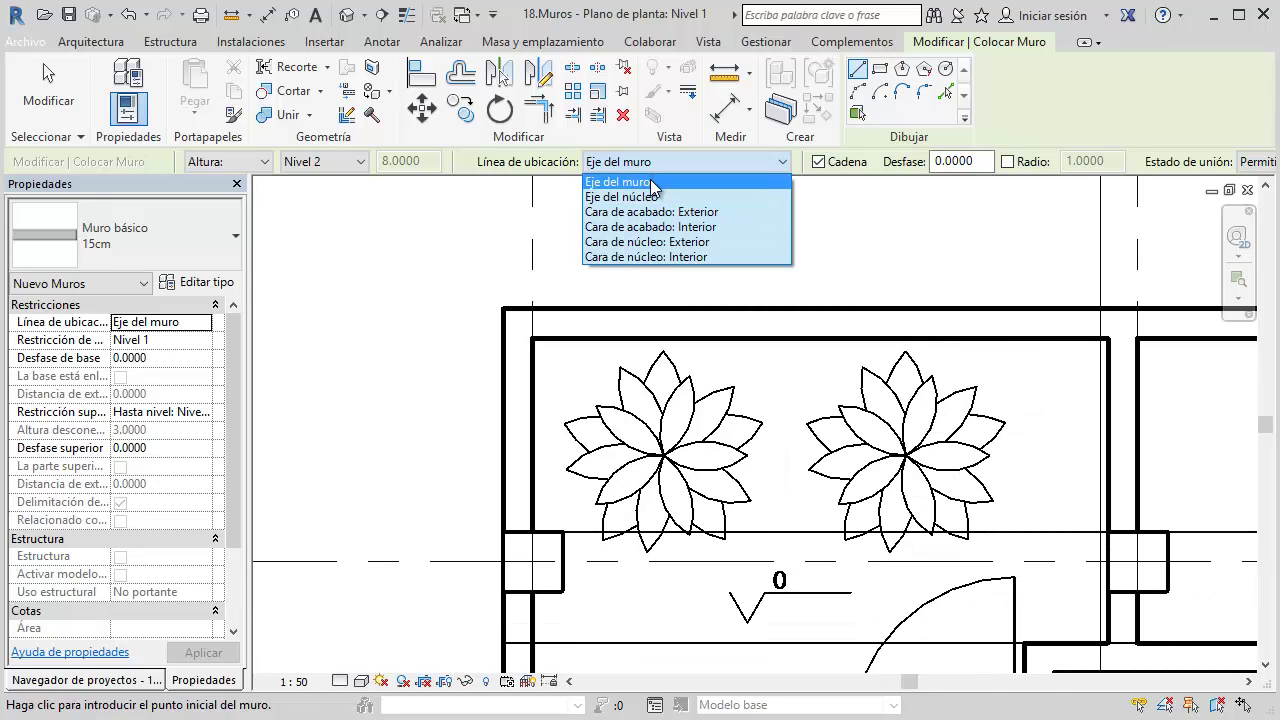
click(649, 183)
Draw a vertical 15cm wall about 1.24 long near grid line A
scroll(557, 300, down, 2)
scroll(700, 286, up, 1)
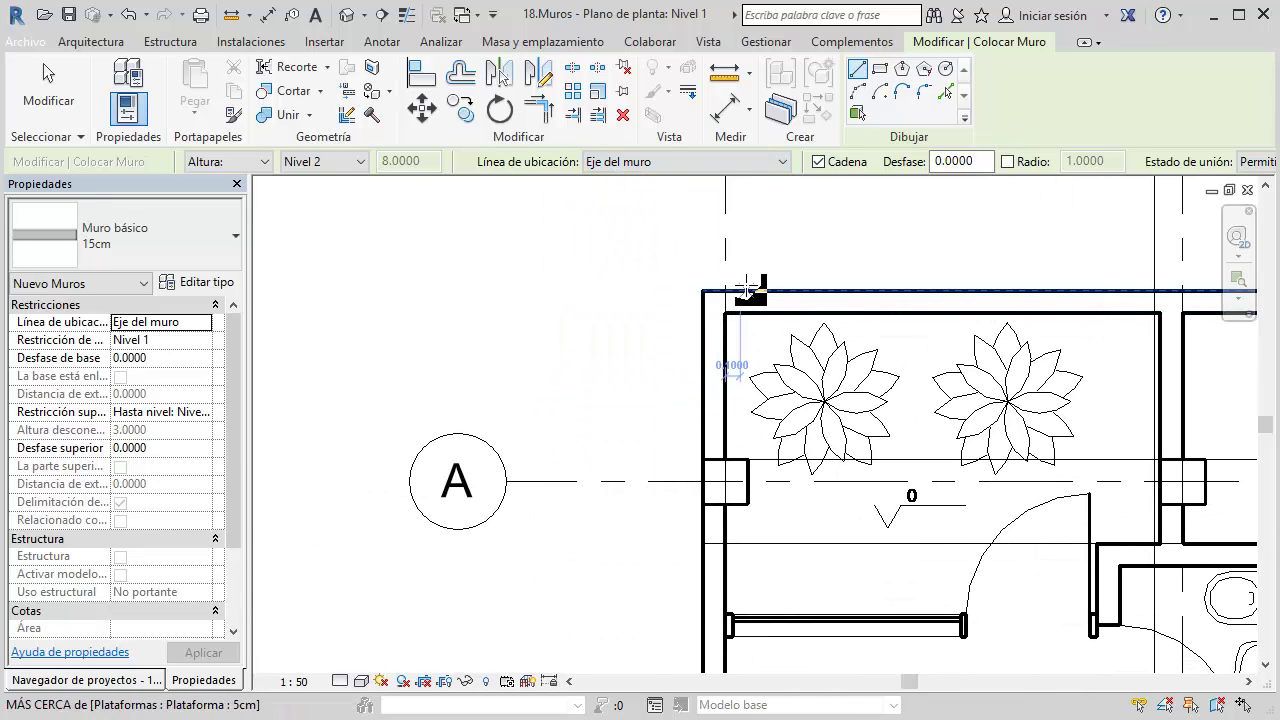
scroll(718, 283, up, 1)
scroll(718, 284, up, 1)
click(518, 488)
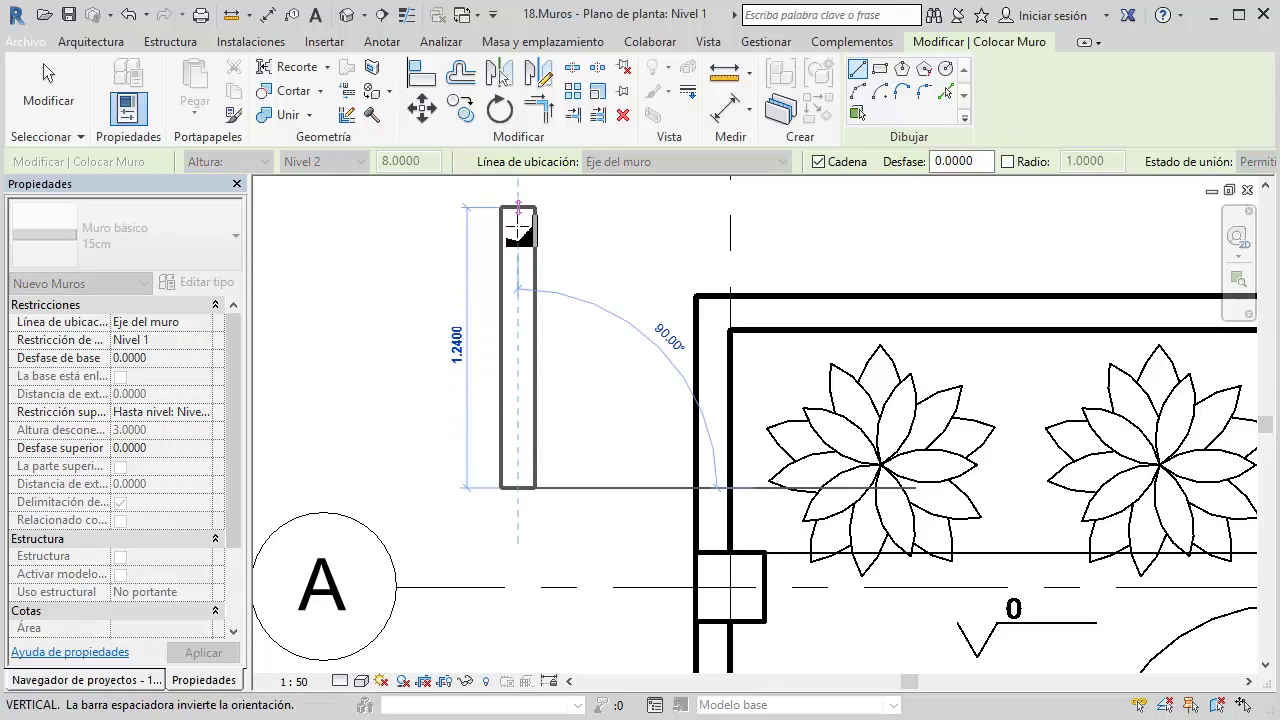
click(518, 207)
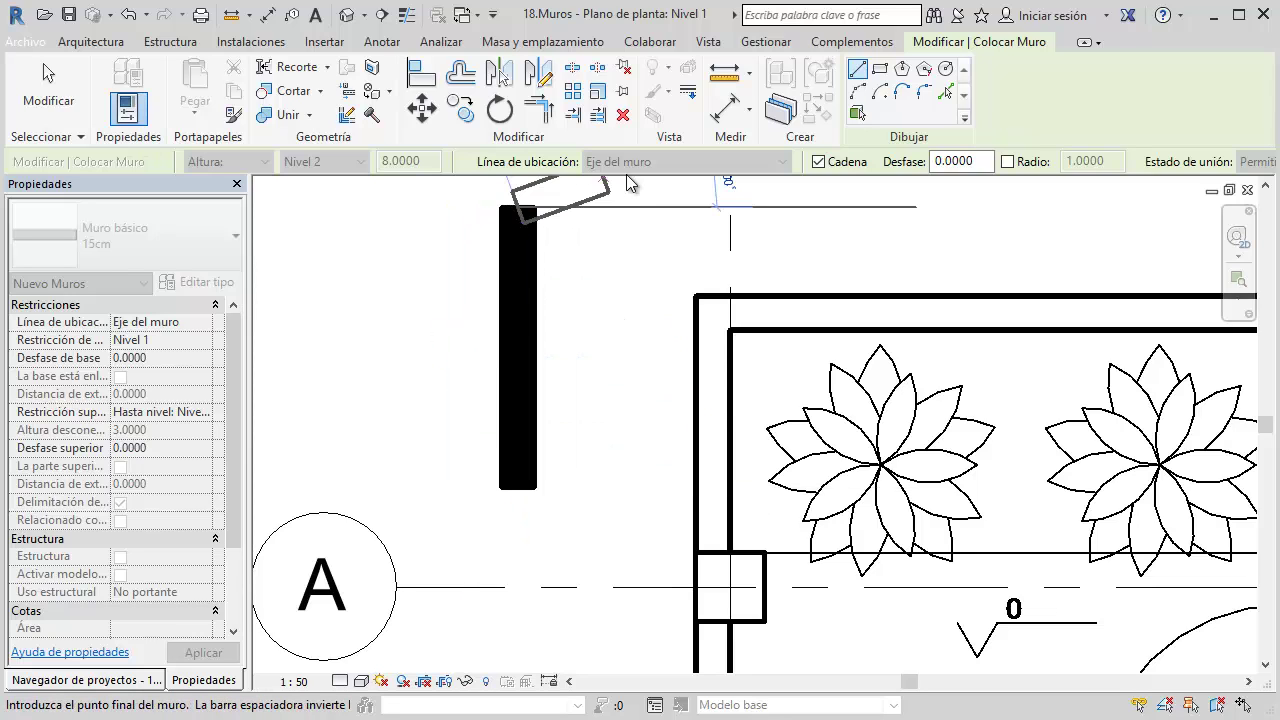
Draw a second vertical test wall beside the first, placed by its exterior finish face
key(Escape)
click(628, 161)
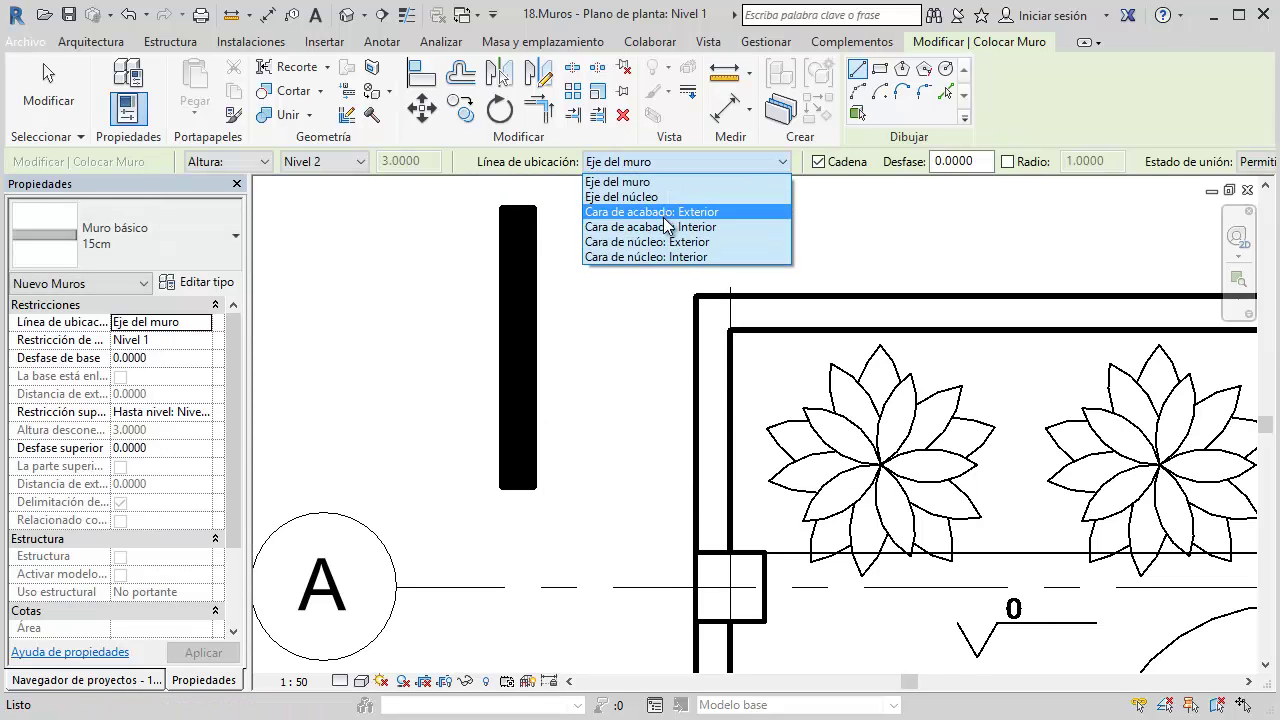
click(650, 211)
middle_drag(514, 334, 764, 342)
click(632, 485)
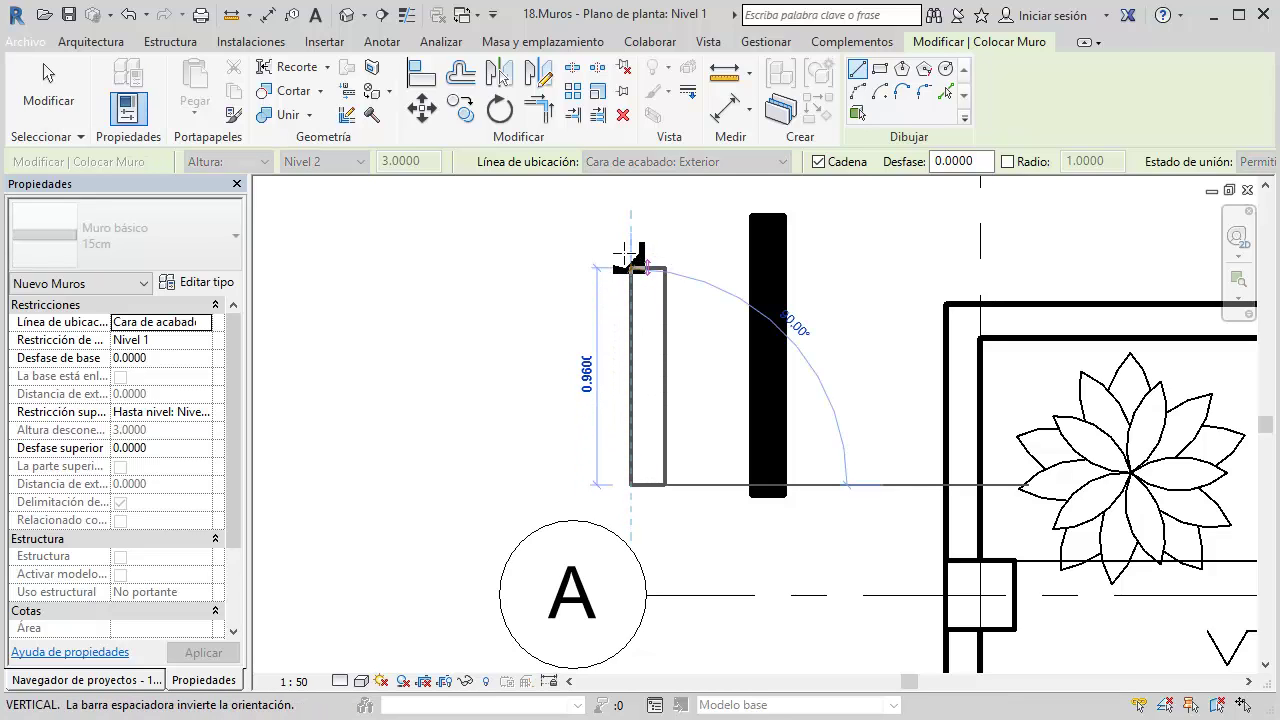
click(630, 228)
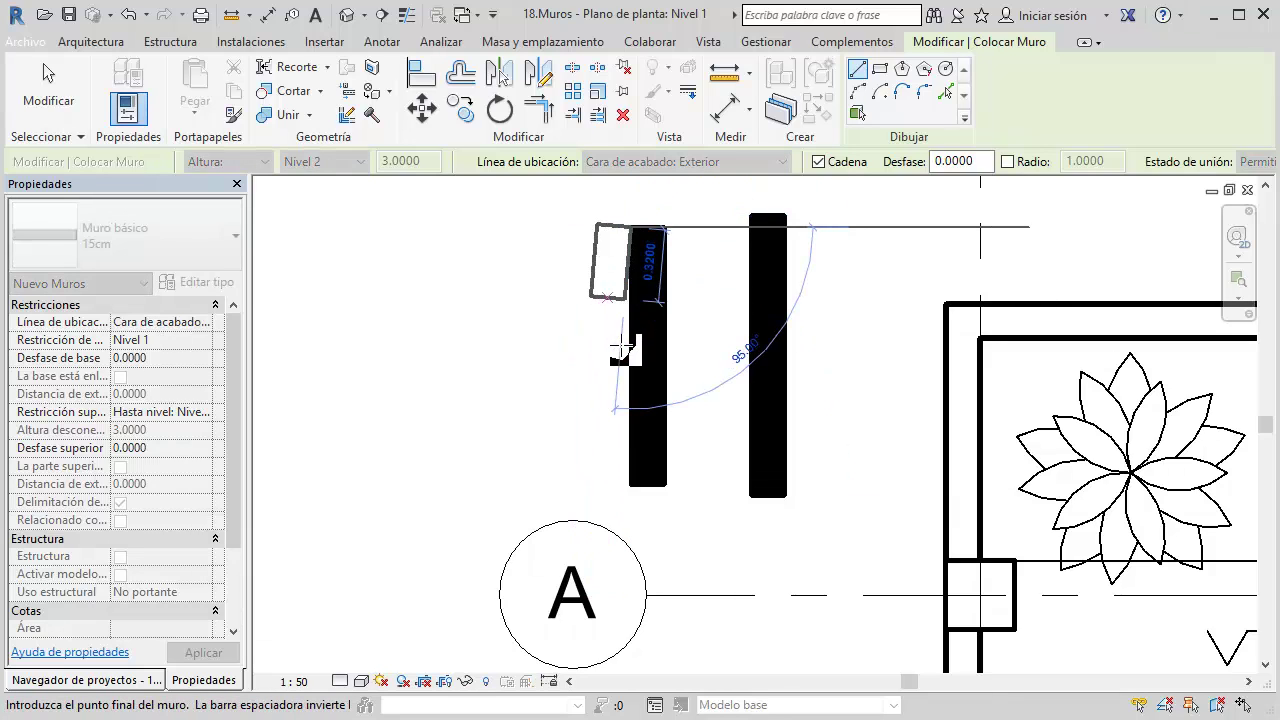
key(Escape)
Draw a third vertical test wall further left, placed by its interior finish face
click(640, 161)
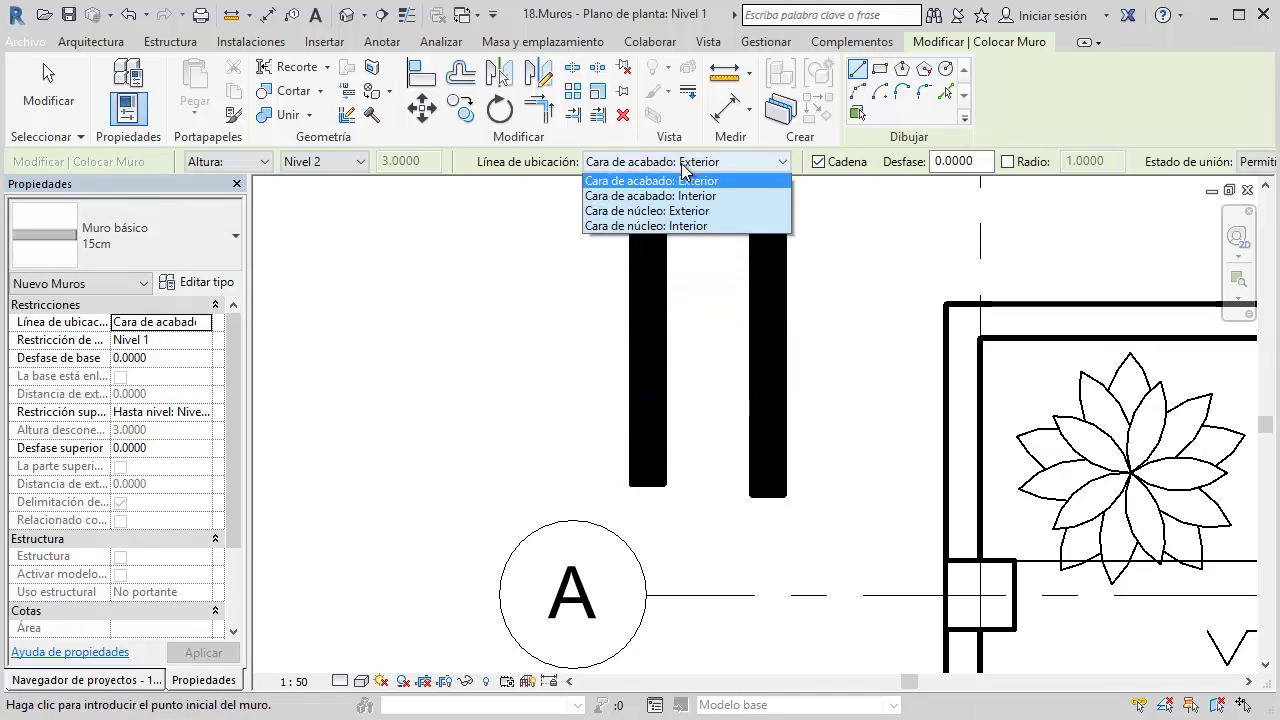
click(632, 226)
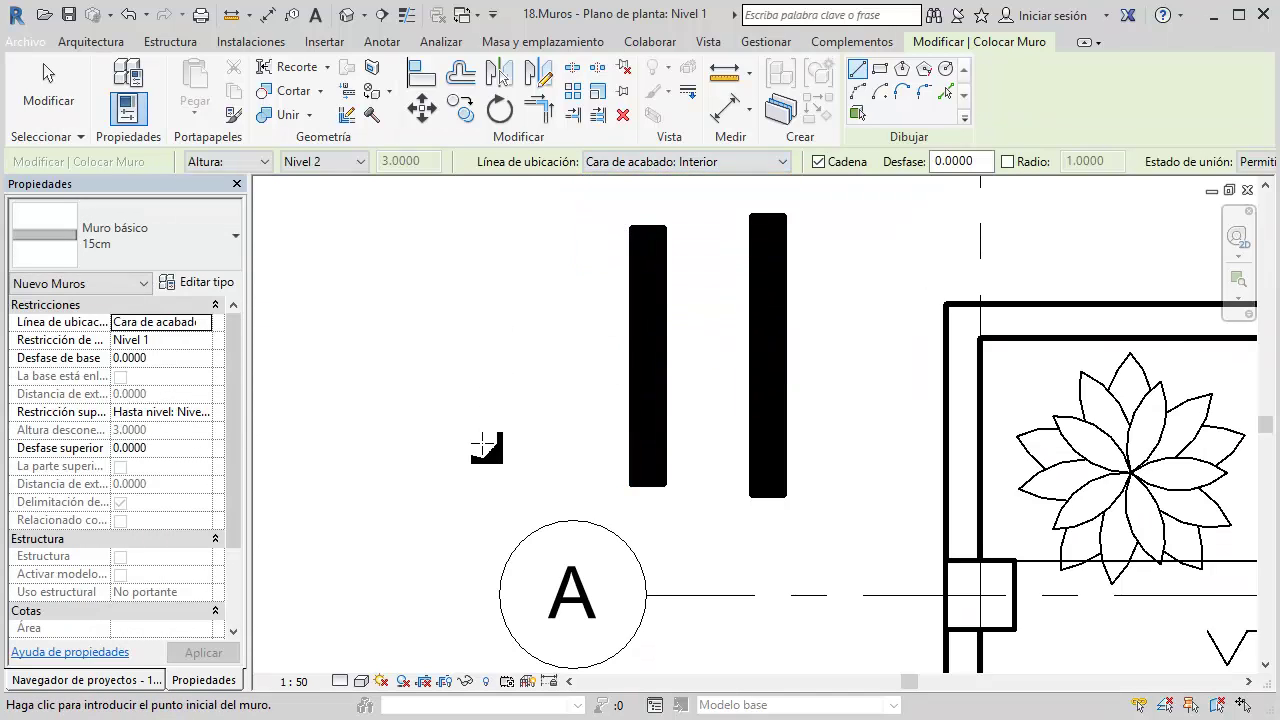
click(482, 441)
click(483, 214)
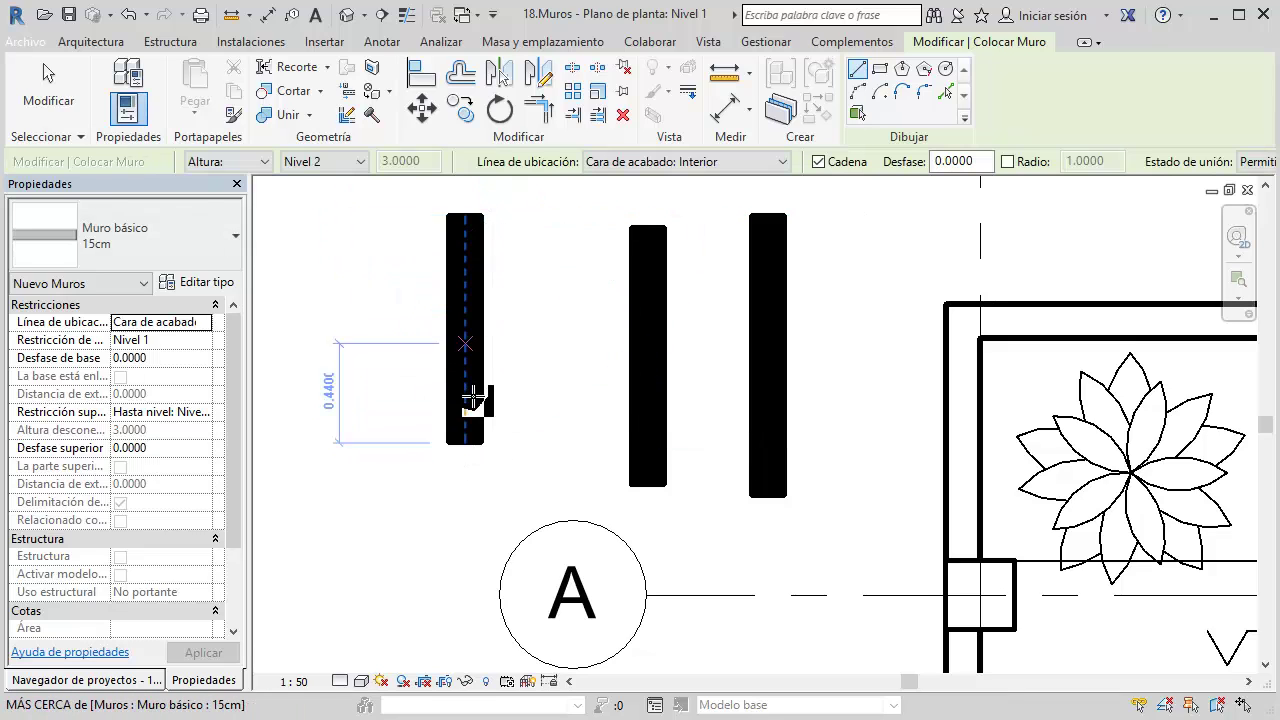
Restart the Wall tool, keeping the interior finish face location line
key(Escape)
key(Escape)
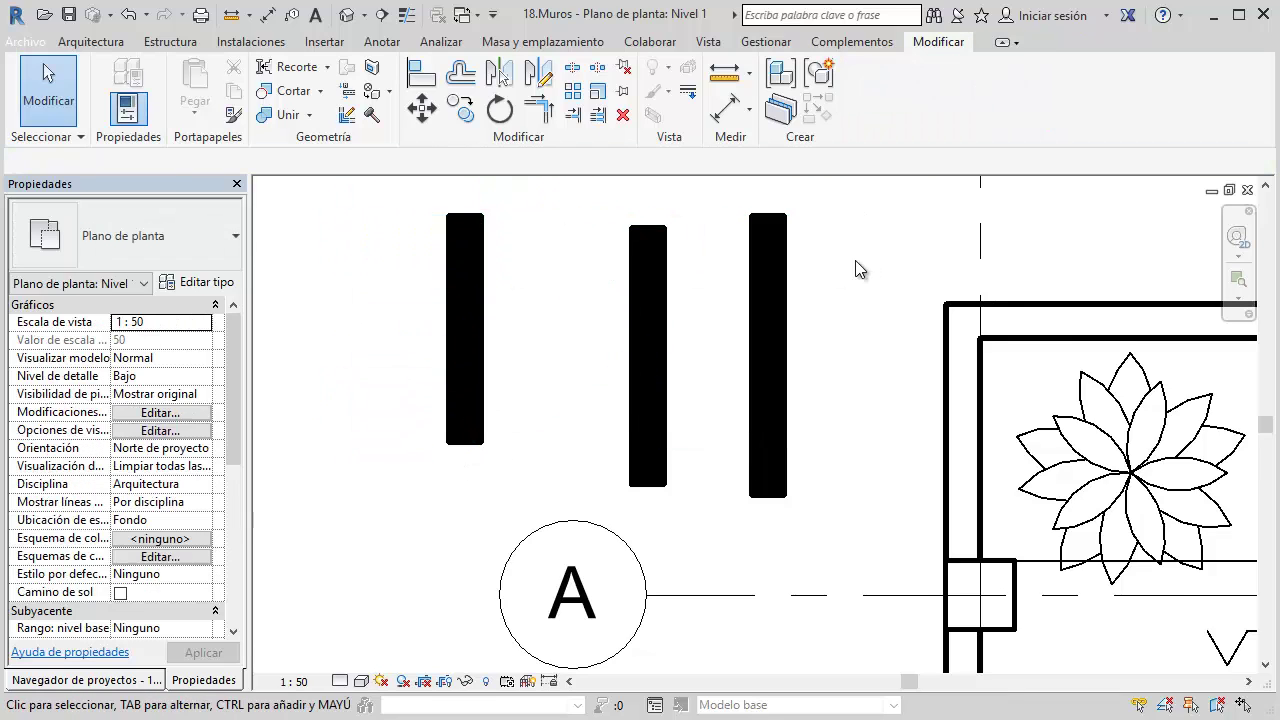
scroll(855, 260, down, 1)
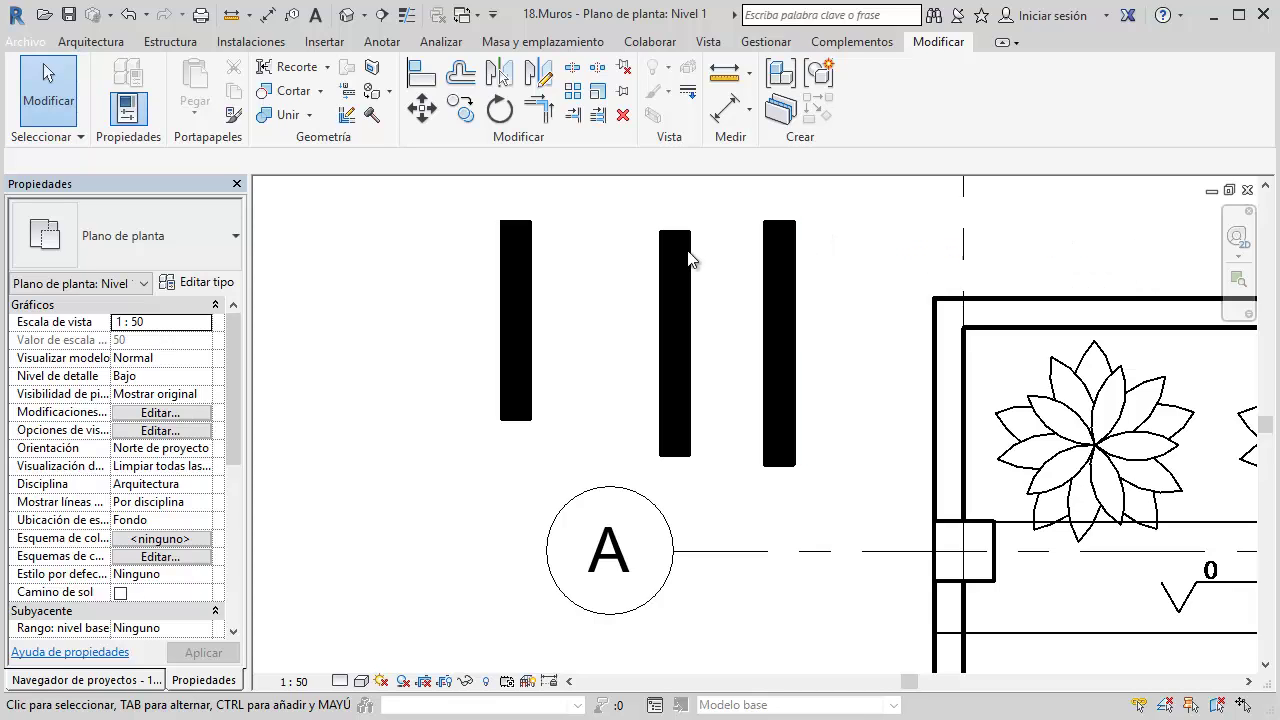
key(w)
key(a)
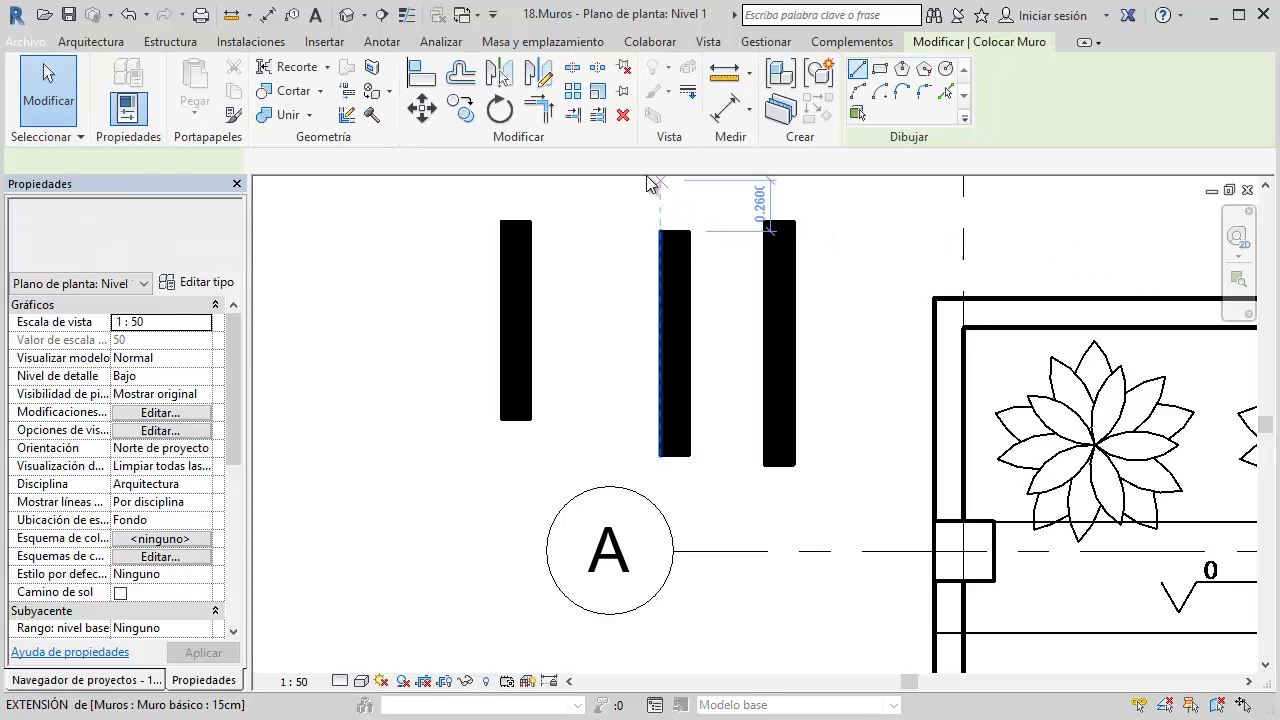
click(690, 161)
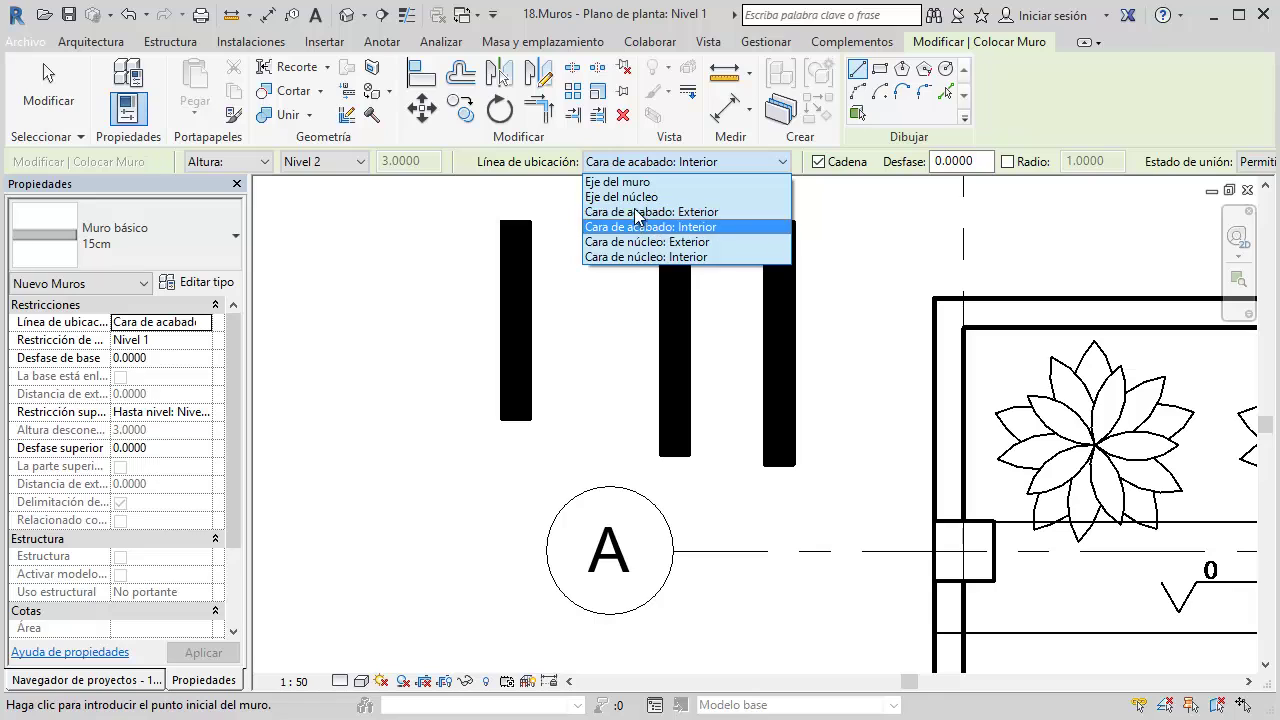
click(630, 182)
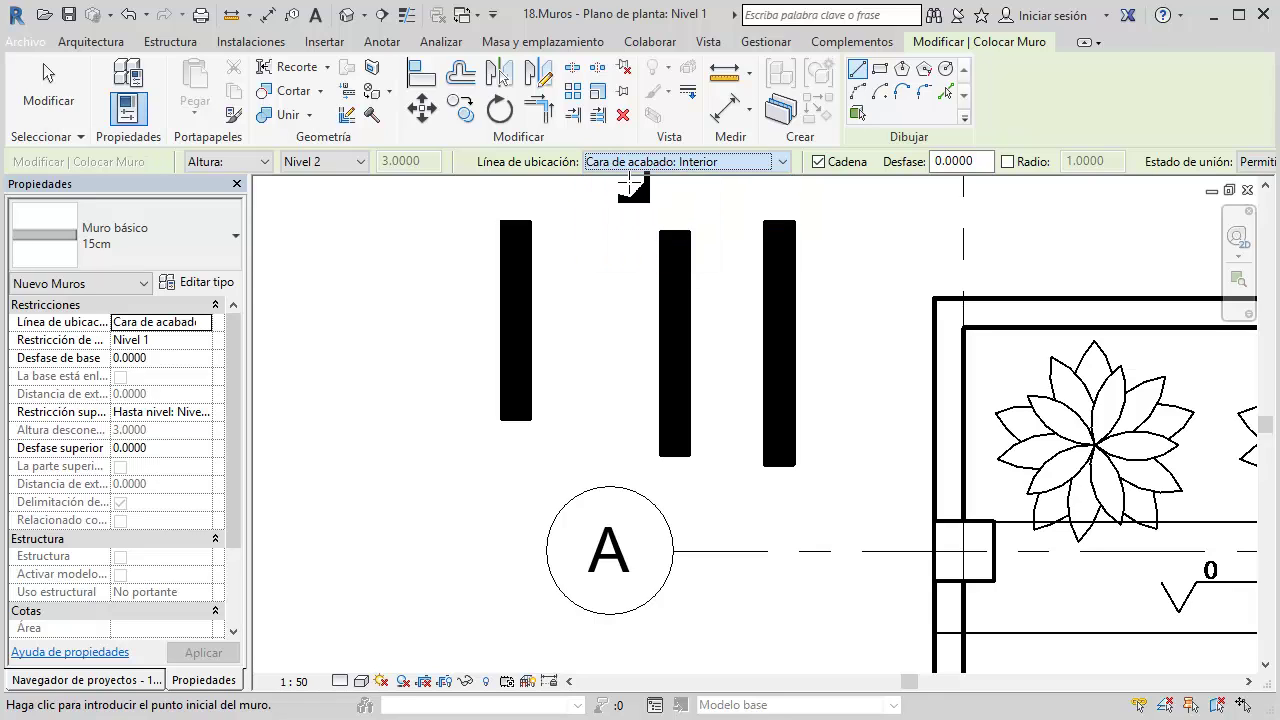
Crossing-select the three short test walls near grid A
key(Escape)
middle_drag(723, 253, 571, 307)
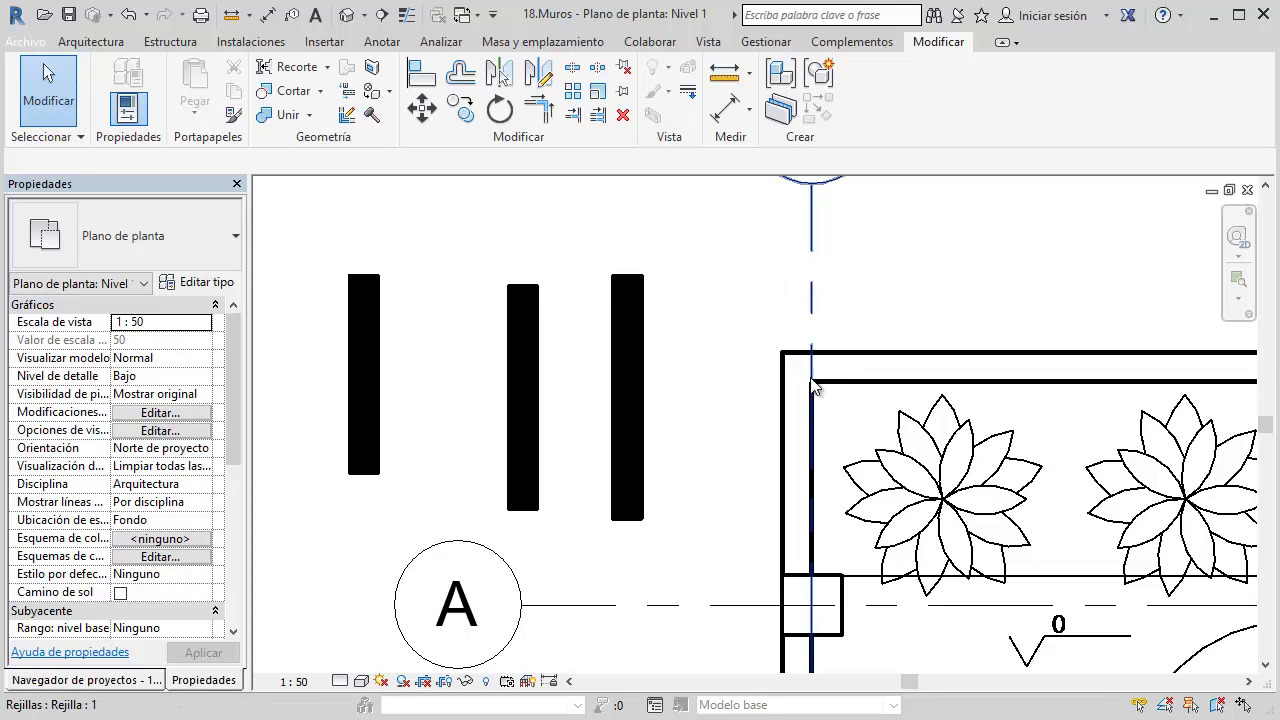
key(w)
key(a)
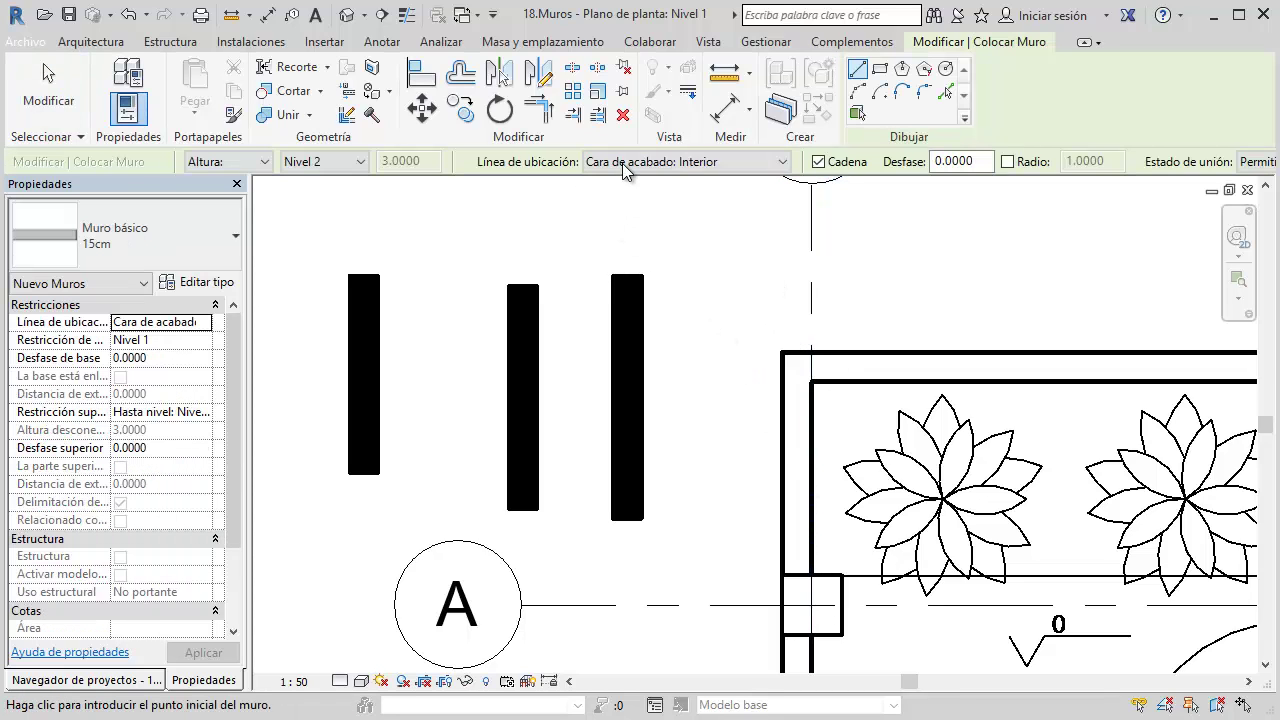
key(Escape)
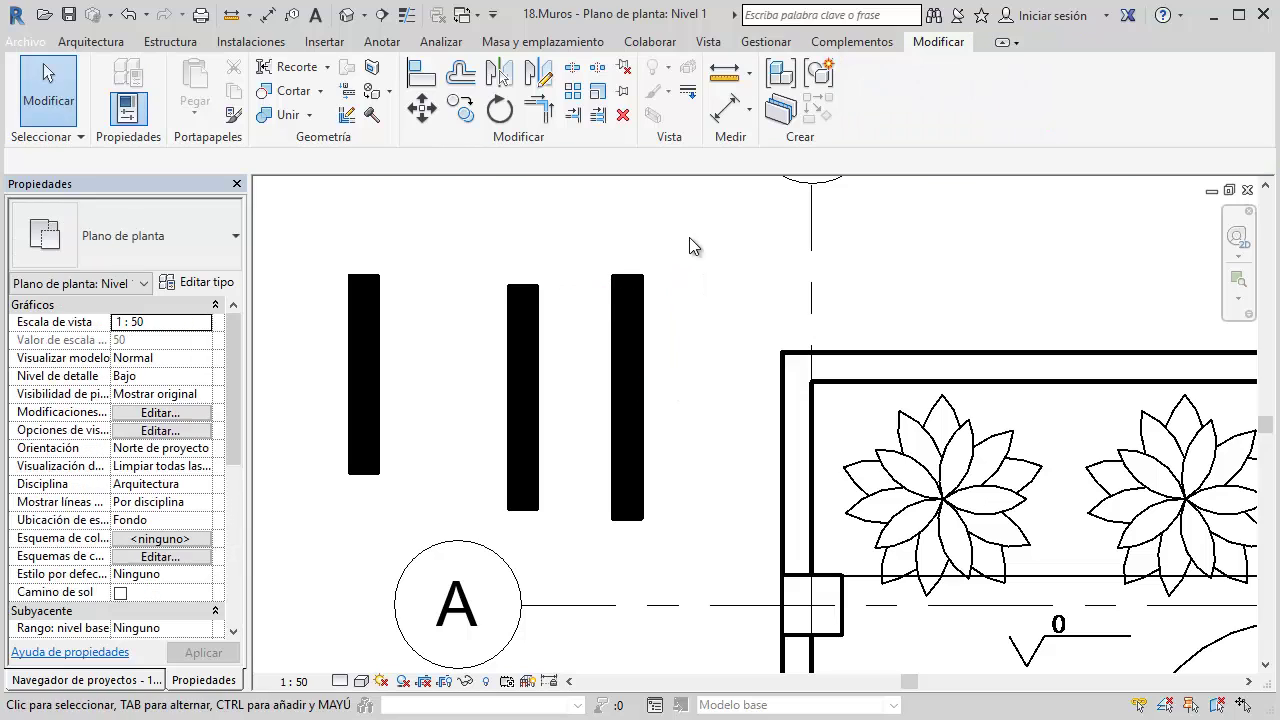
drag(689, 237, 292, 407)
Delete the test walls and draw a centreline-placed vertical wall from grid A's column
key(Delete)
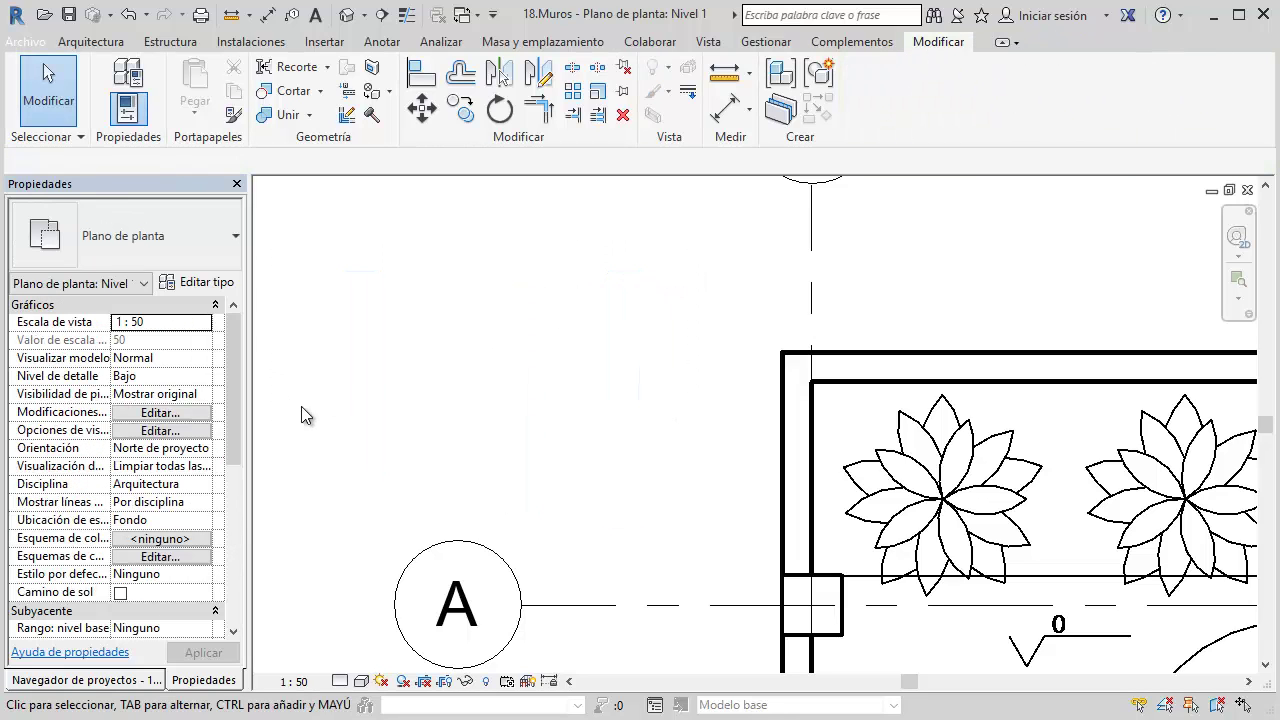
key(w)
key(a)
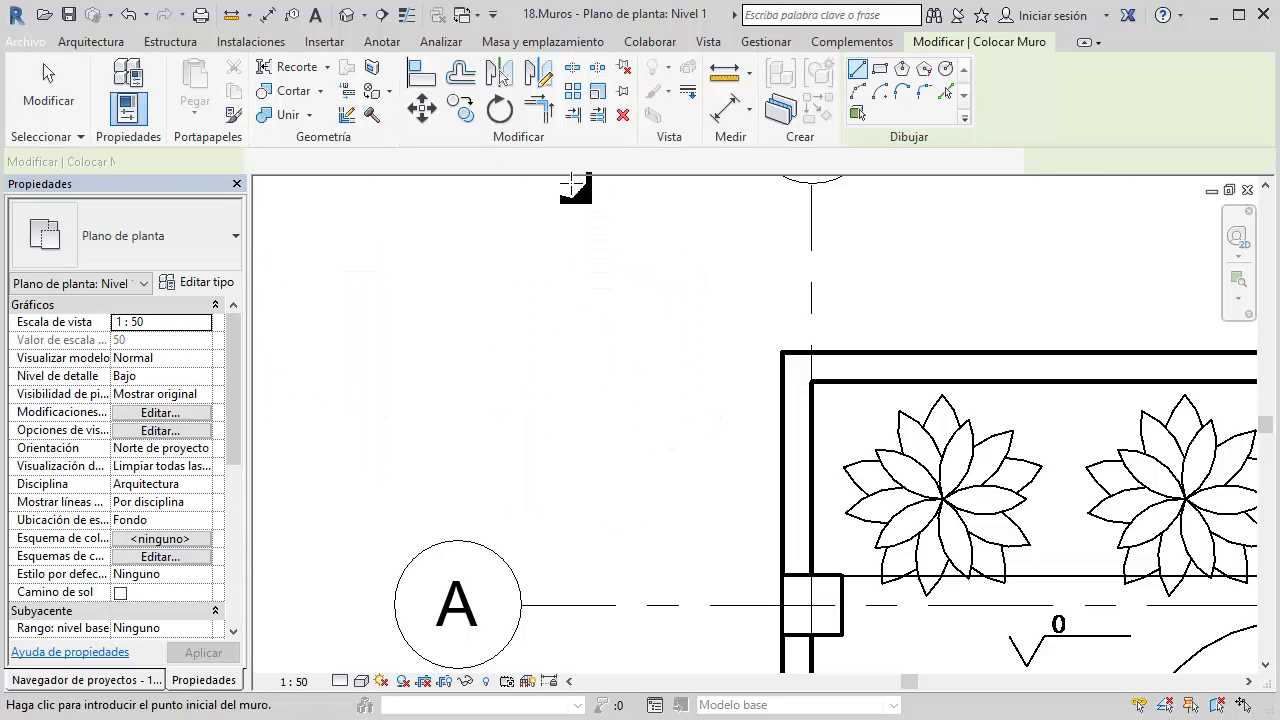
click(638, 162)
click(628, 182)
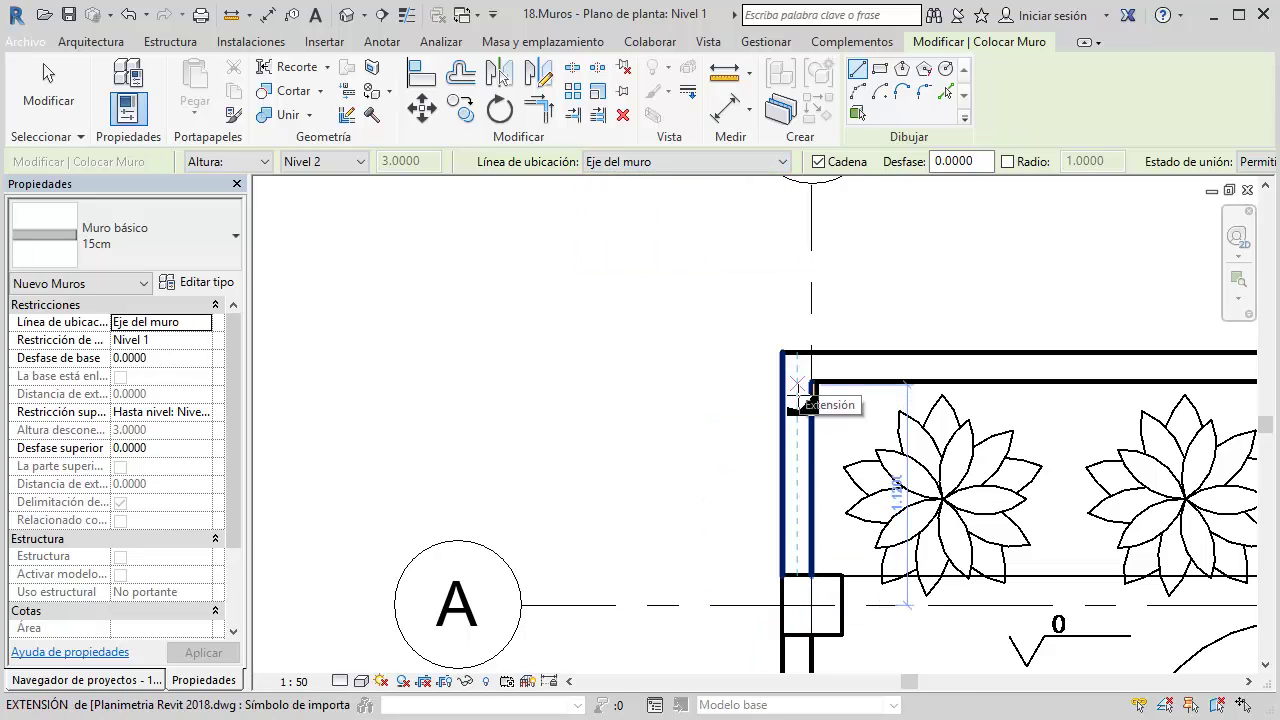
click(797, 575)
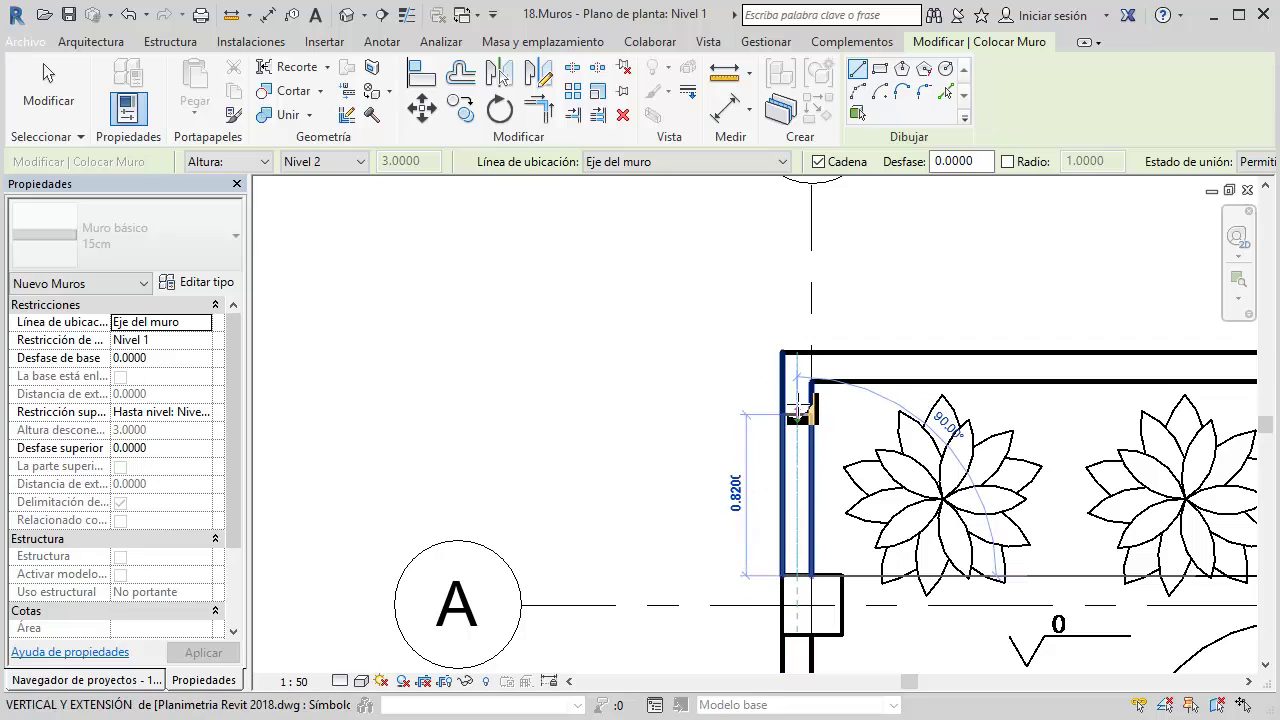
click(800, 367)
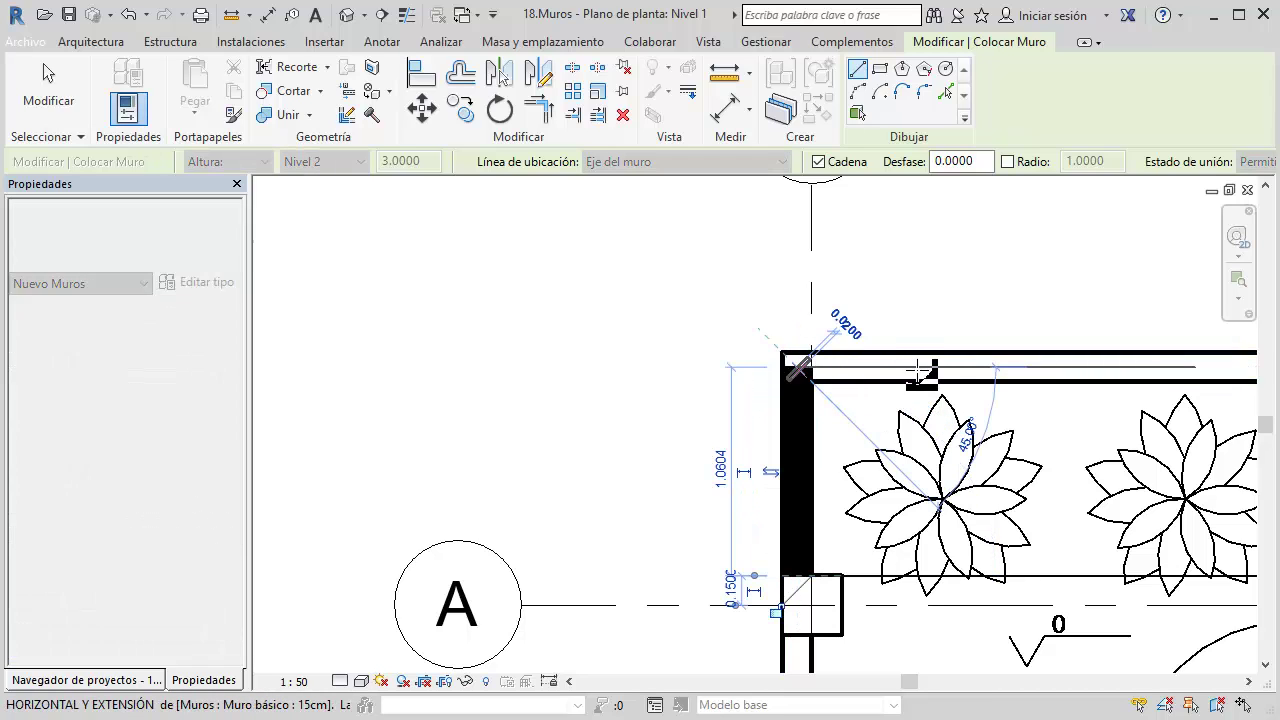
key(Escape)
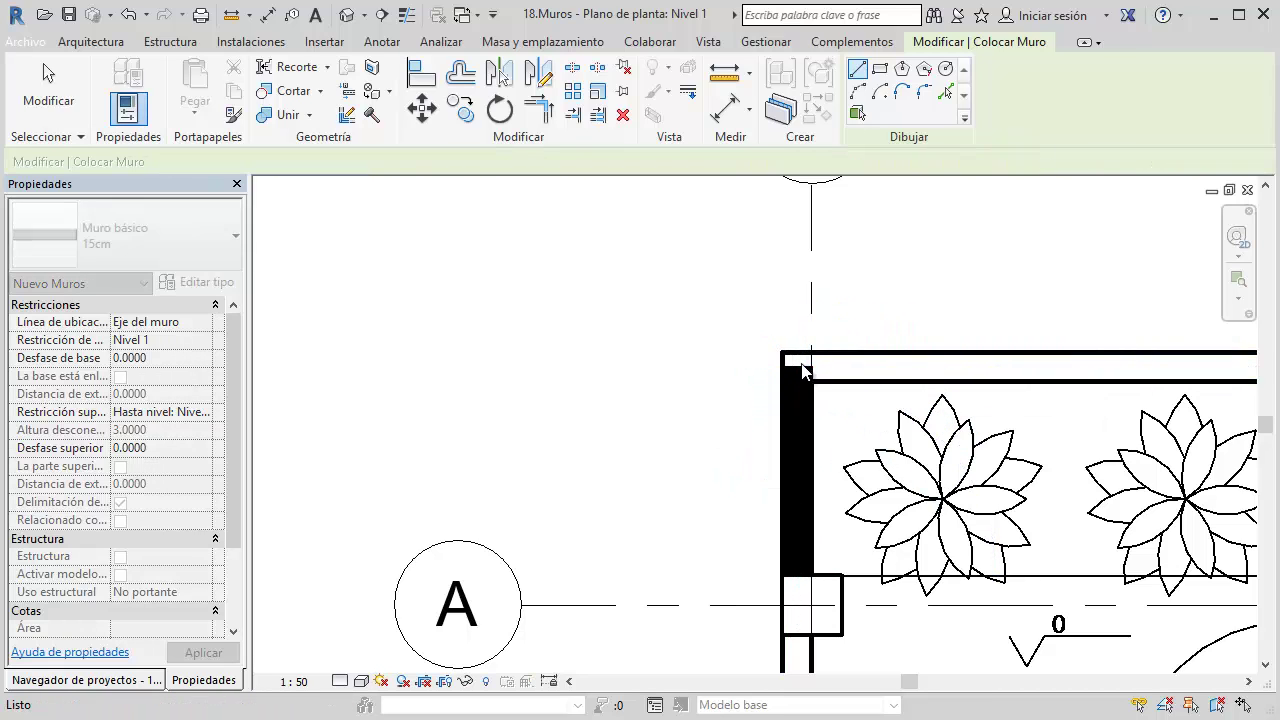
key(Escape)
Stretch the new wall's top end upward to about 1.135 m
click(798, 370)
scroll(798, 370, up, 1)
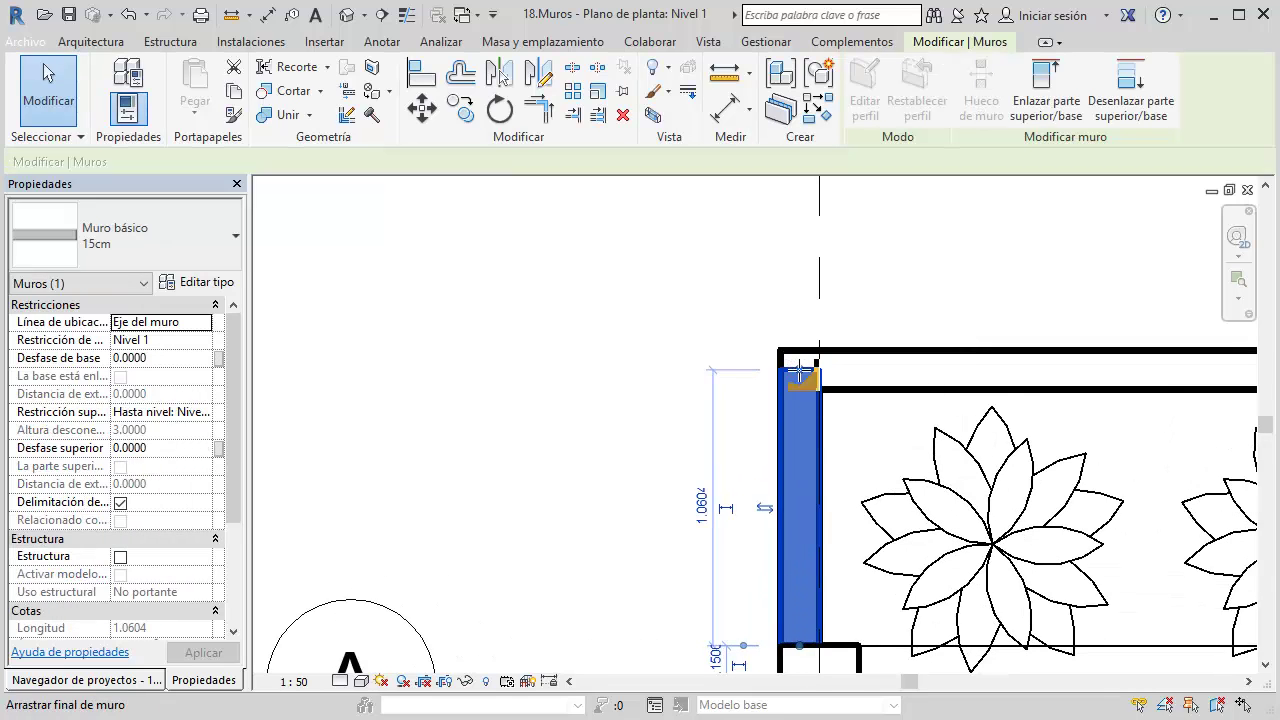
drag(800, 370, 800, 350)
click(680, 273)
Pan left and select the small wall left of grid 1
mouse_move(680, 273)
middle_down()
mouse_move(540, 327)
mouse_move(497, 324)
middle_up()
key(w)
key(a)
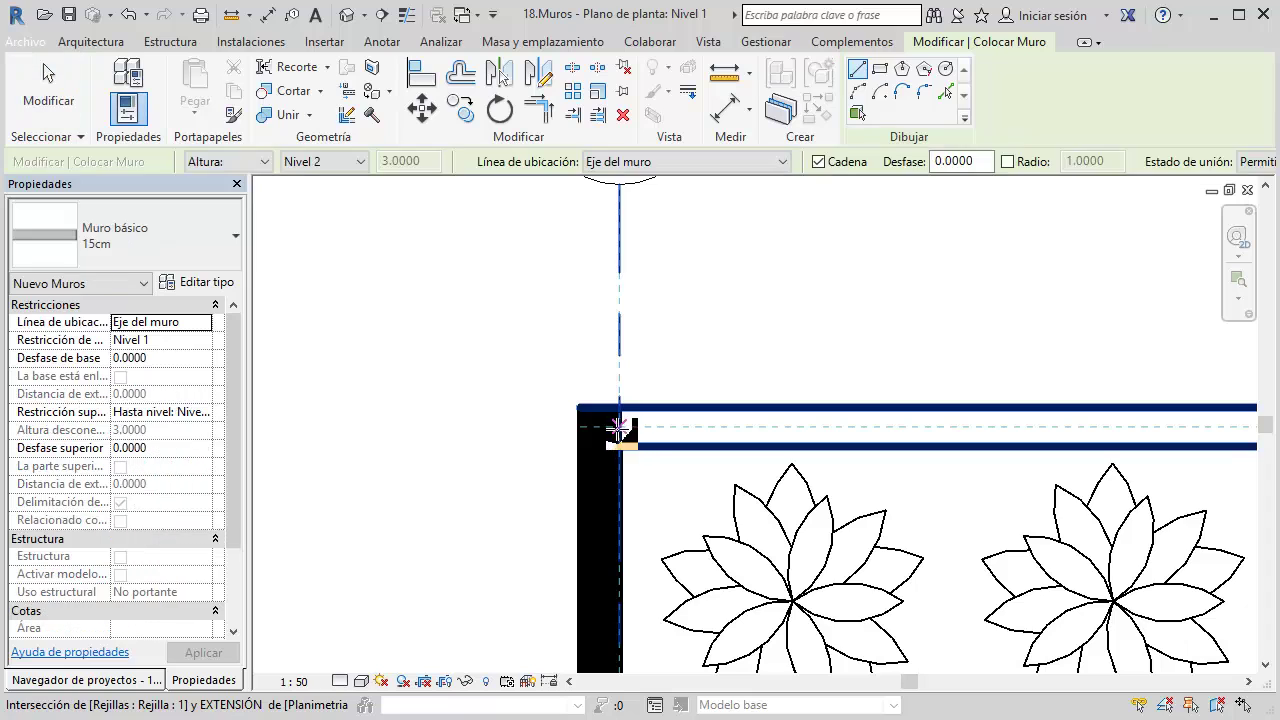
key(Escape)
key(Escape)
scroll(610, 435, down, 2)
click(378, 296)
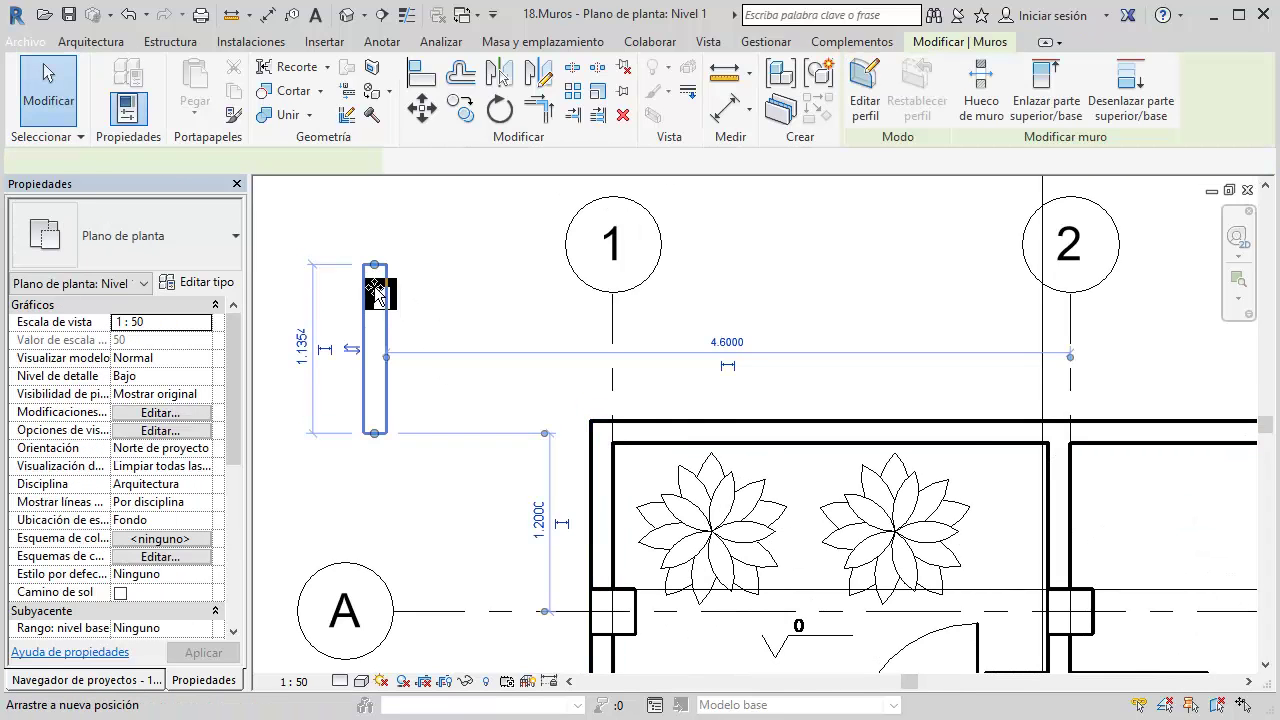
Move the small wall left of grid 1 up by 0.1 m
drag(378, 293, 378, 278)
click(472, 287)
key(w)
key(a)
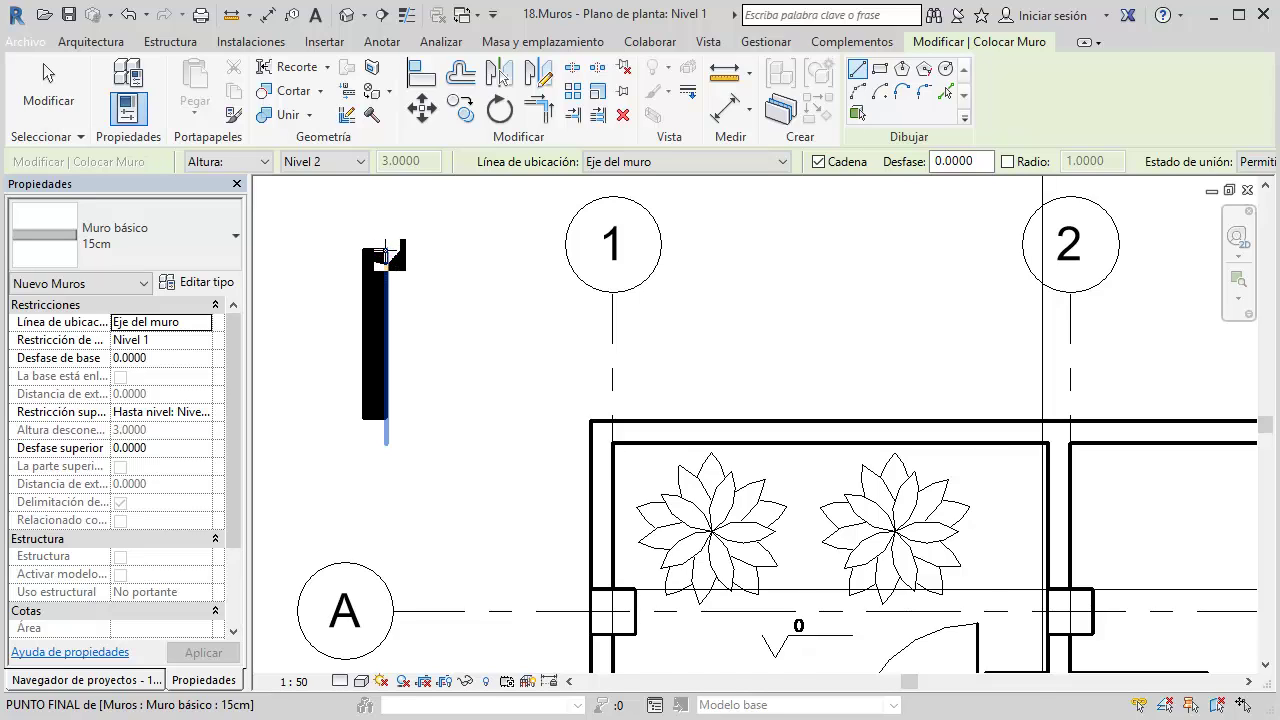
Draw a 1.0150 top horizontal wall forming an L corner, then delete it
scroll(385, 252, up, 2)
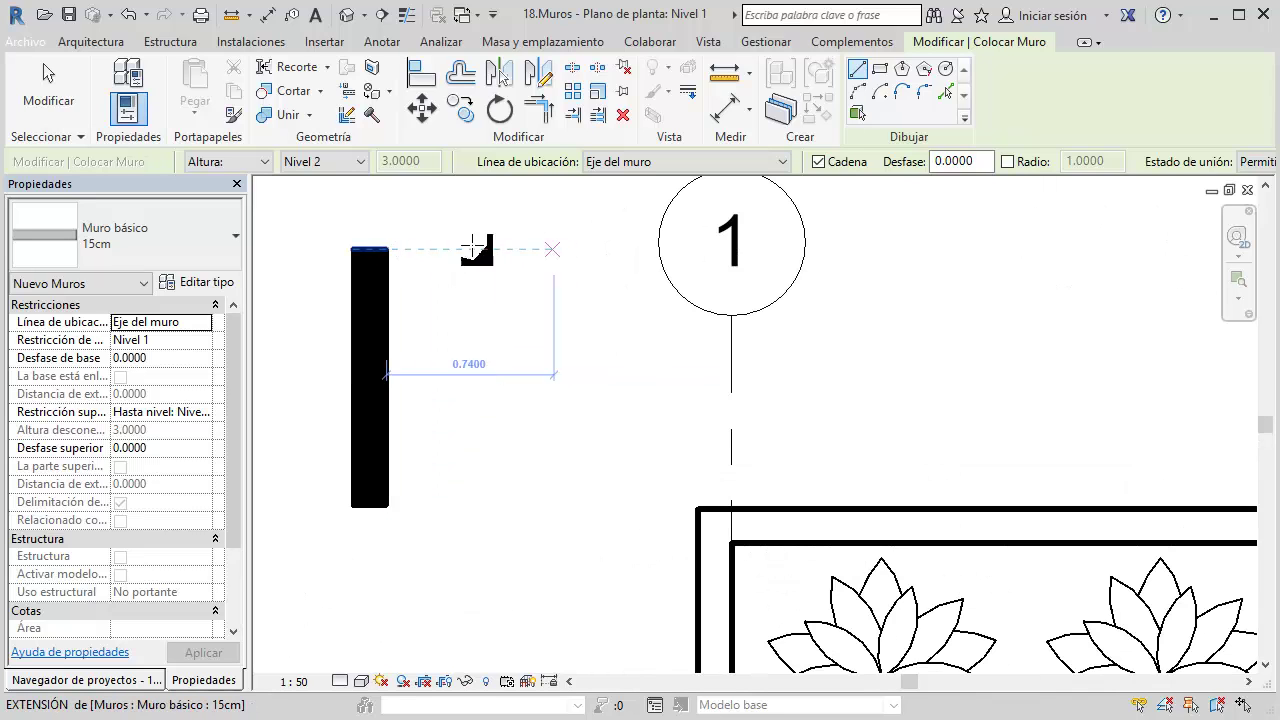
click(395, 248)
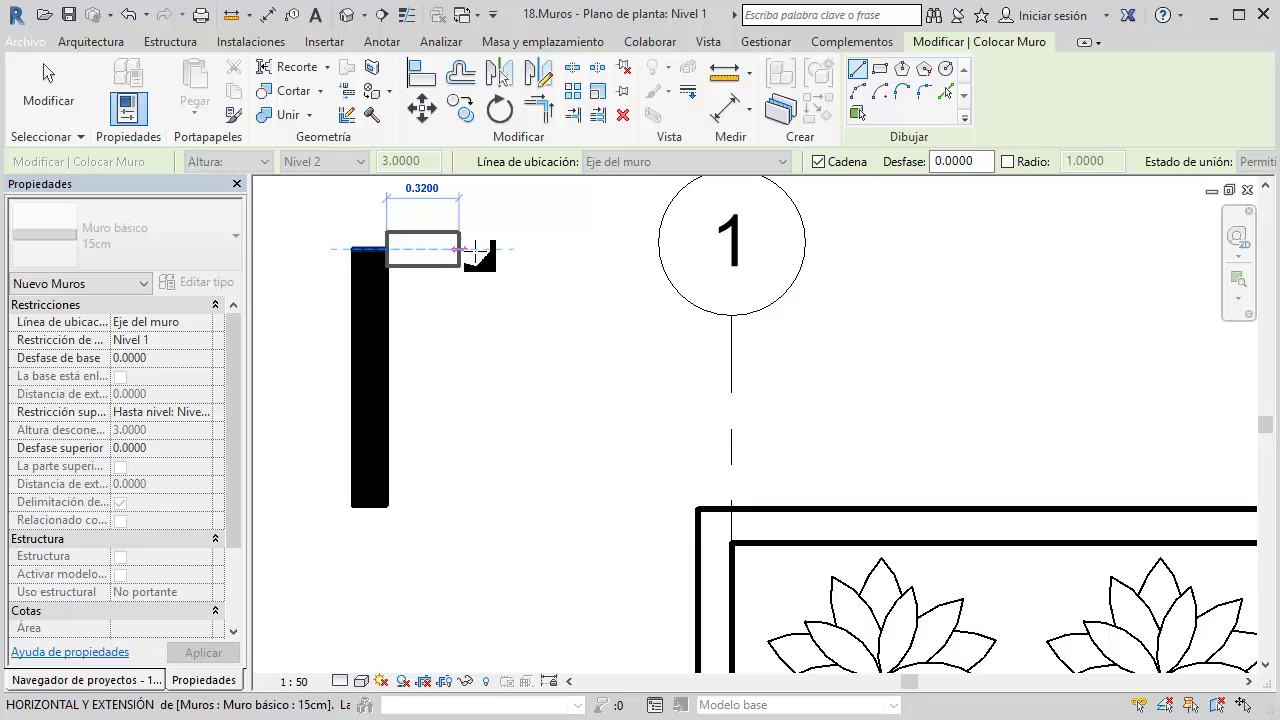
click(596, 250)
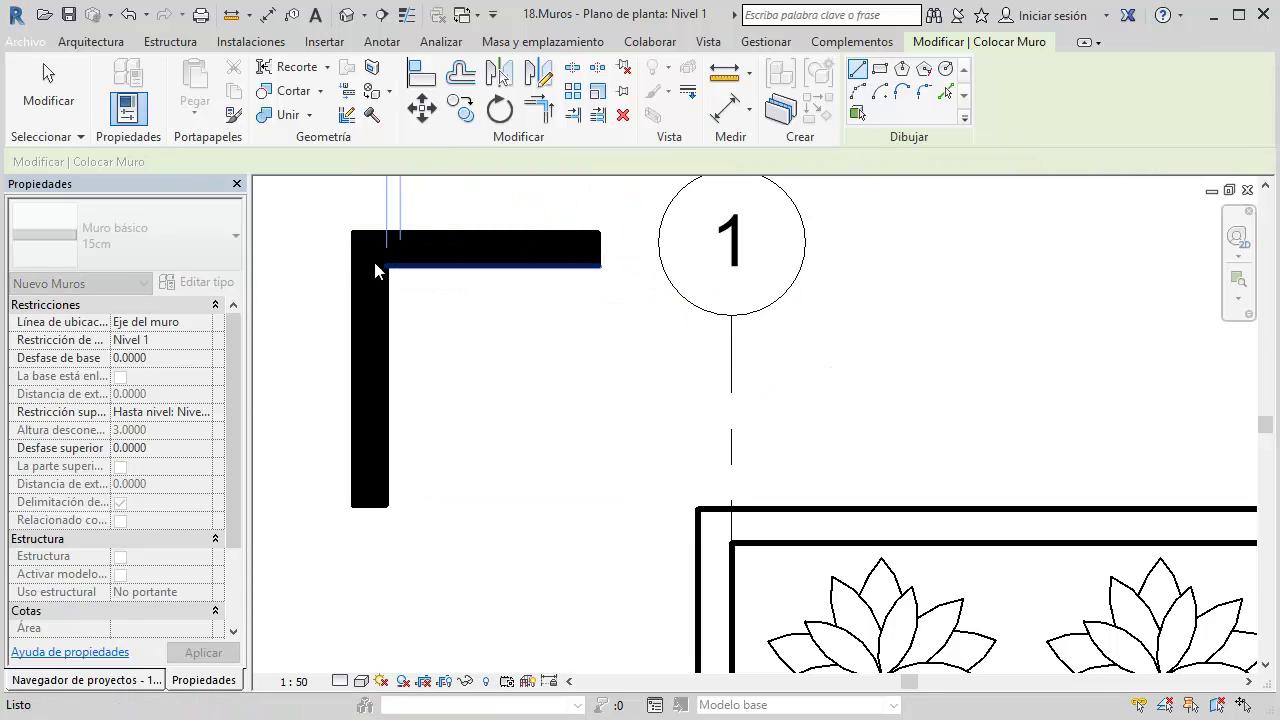
key(Escape)
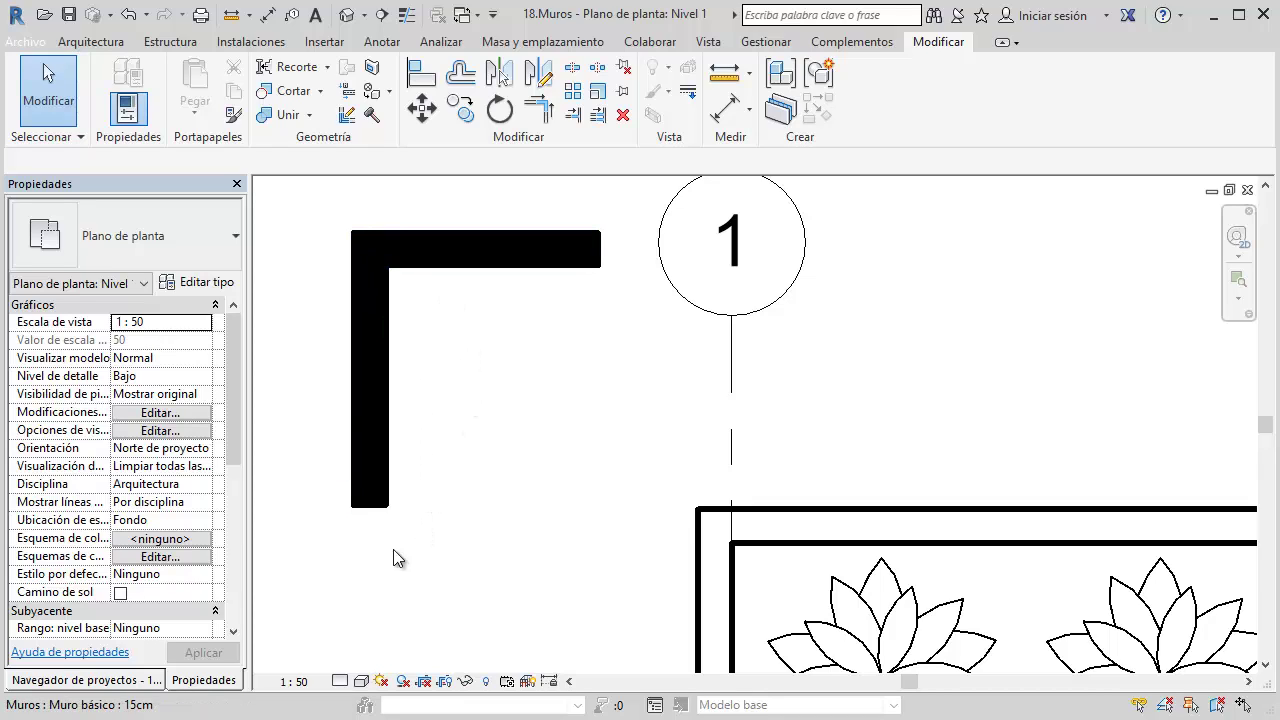
click(470, 258)
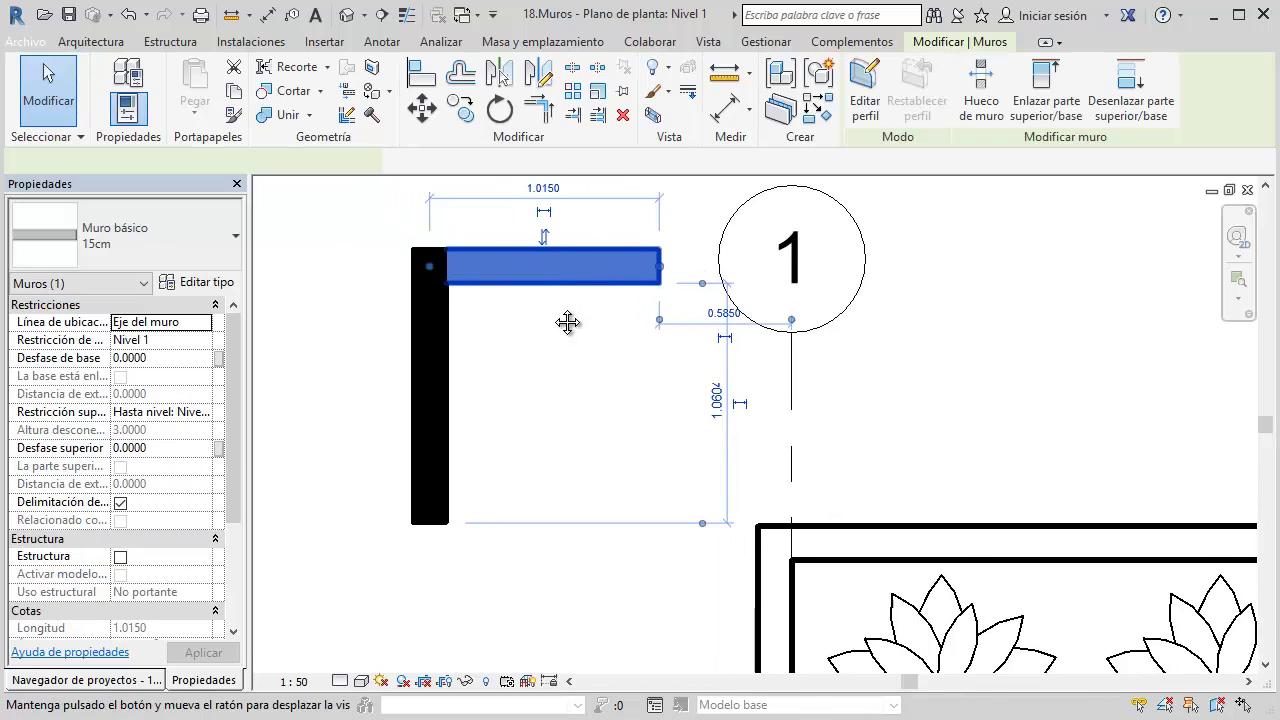
key(Delete)
Draw a 1 m vertical wall left of grid 1
key(w)
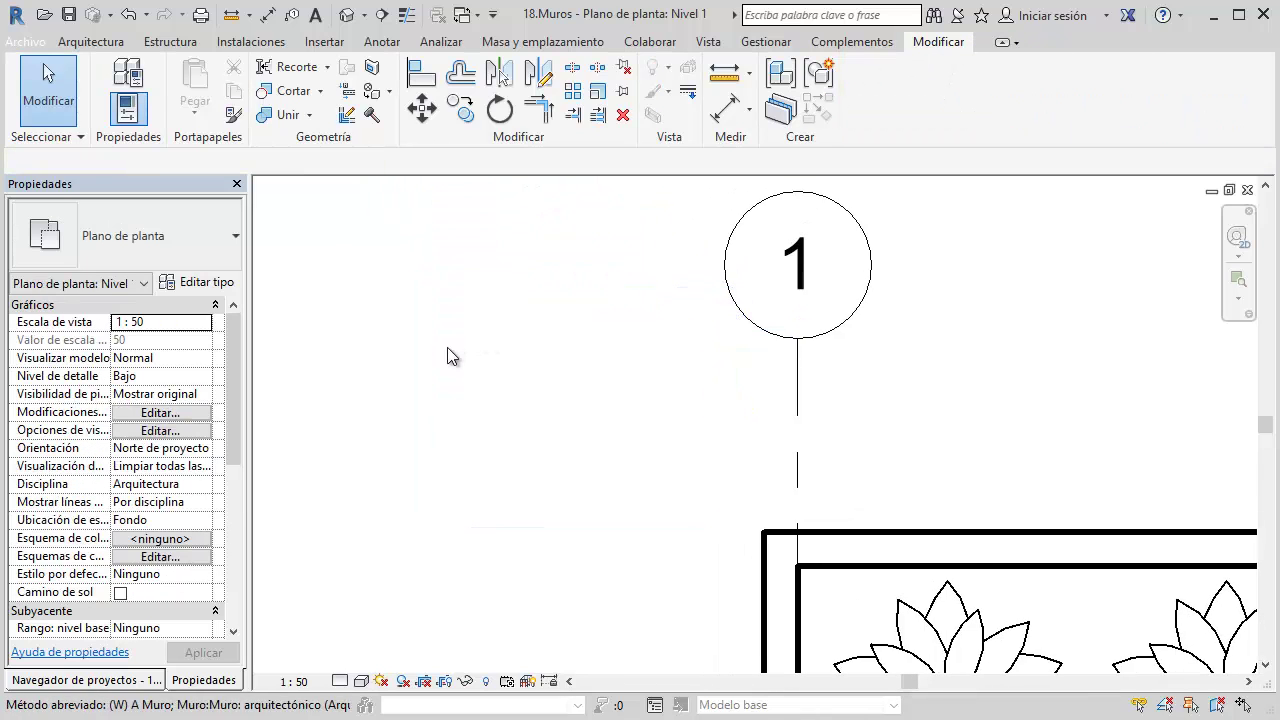
key(a)
click(430, 485)
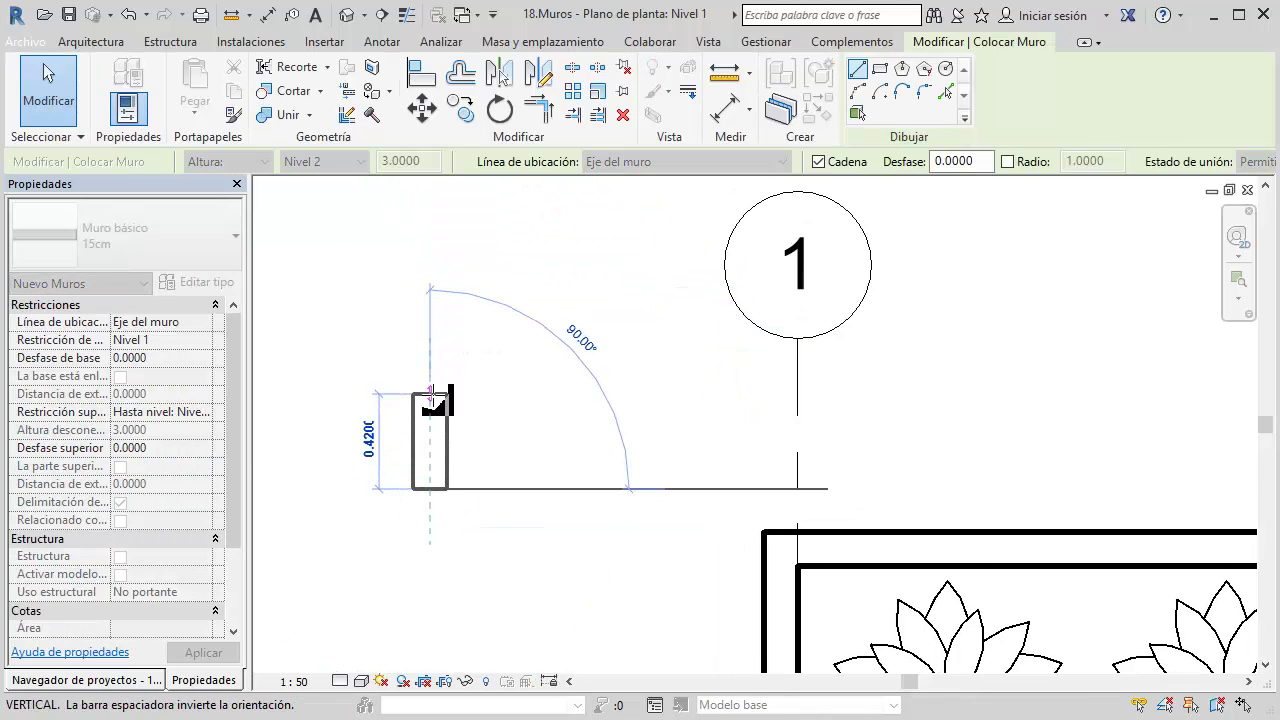
text(1)
key(Return)
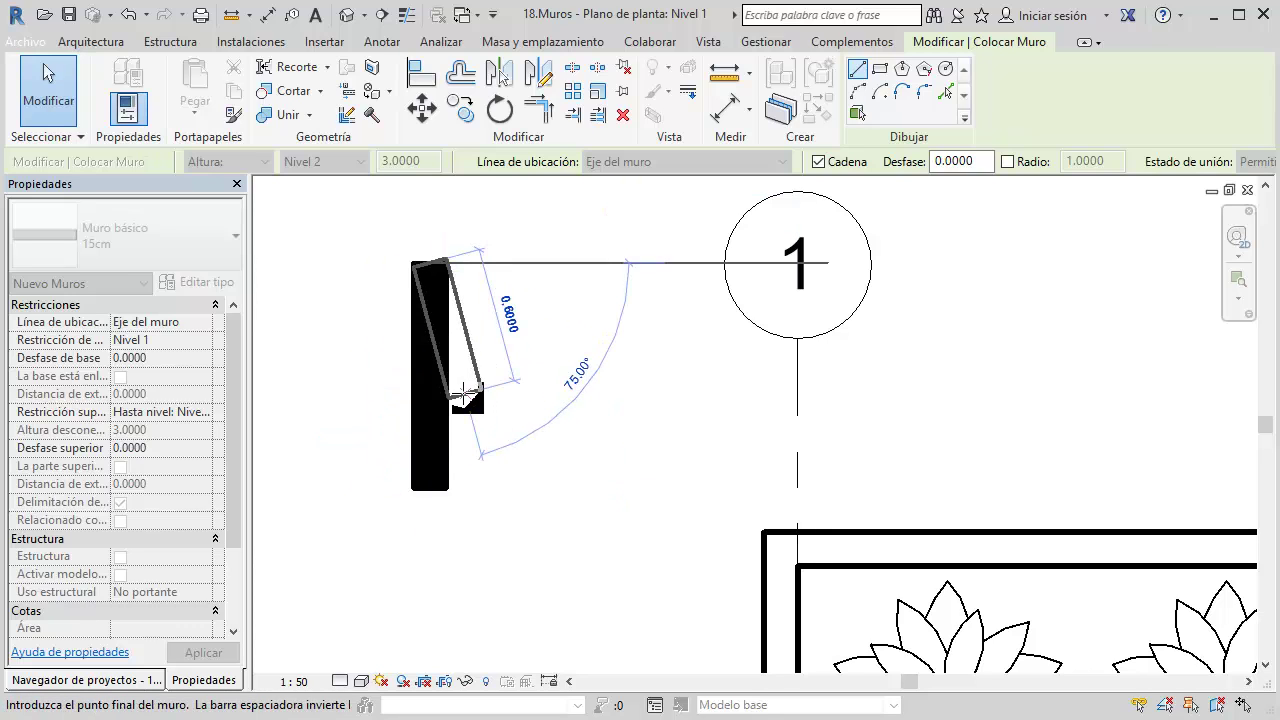
key(Escape)
Add bottom and top horizontal walls from its ends, forming a C shape
click(448, 489)
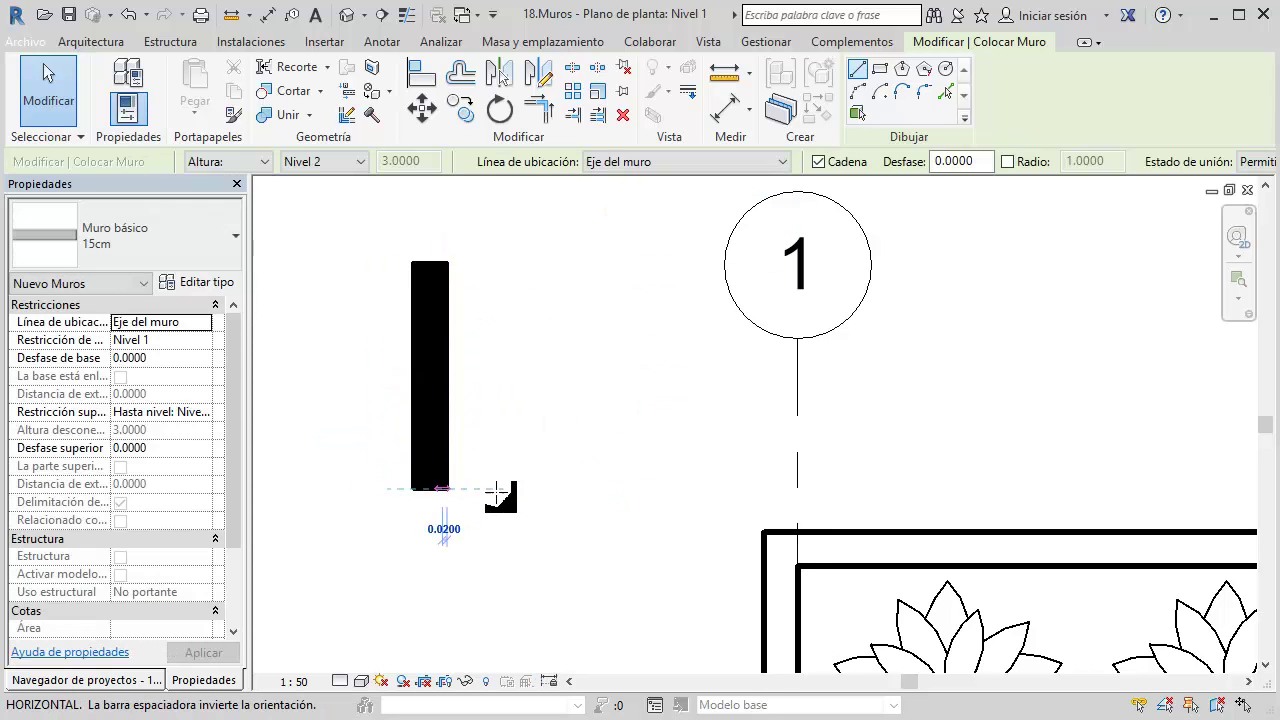
click(650, 489)
key(Escape)
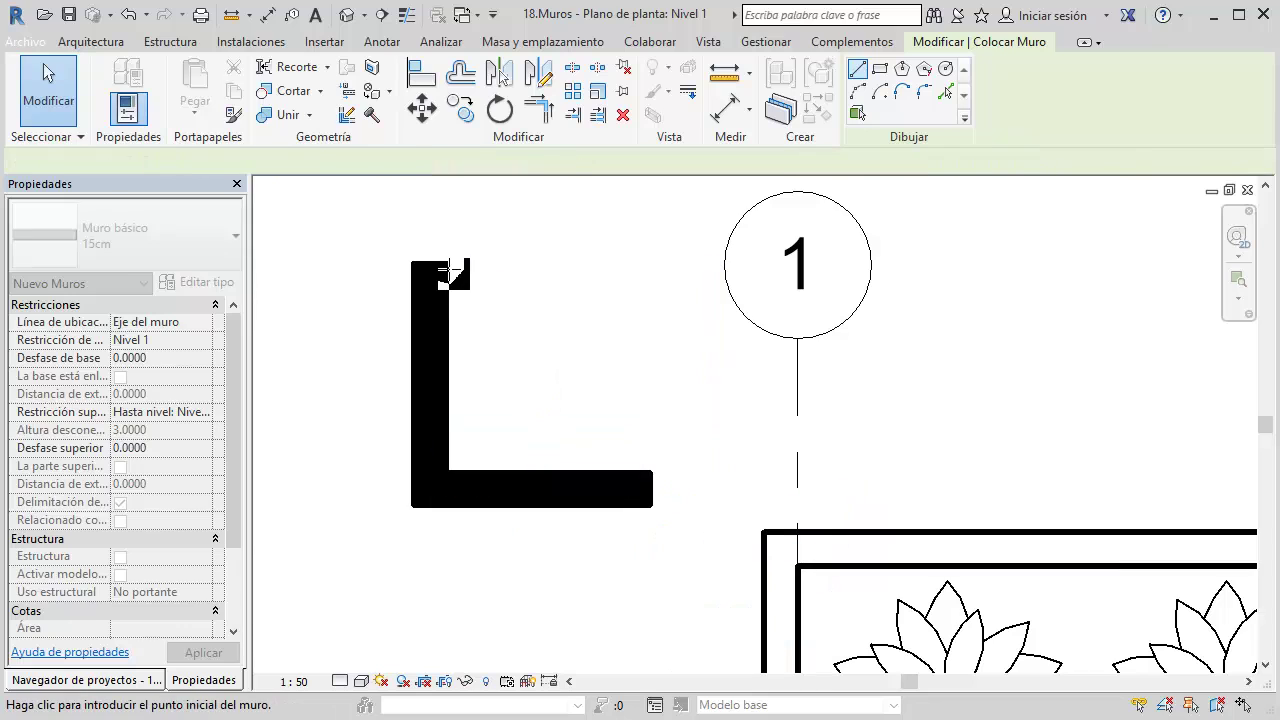
click(448, 263)
click(652, 263)
key(Escape)
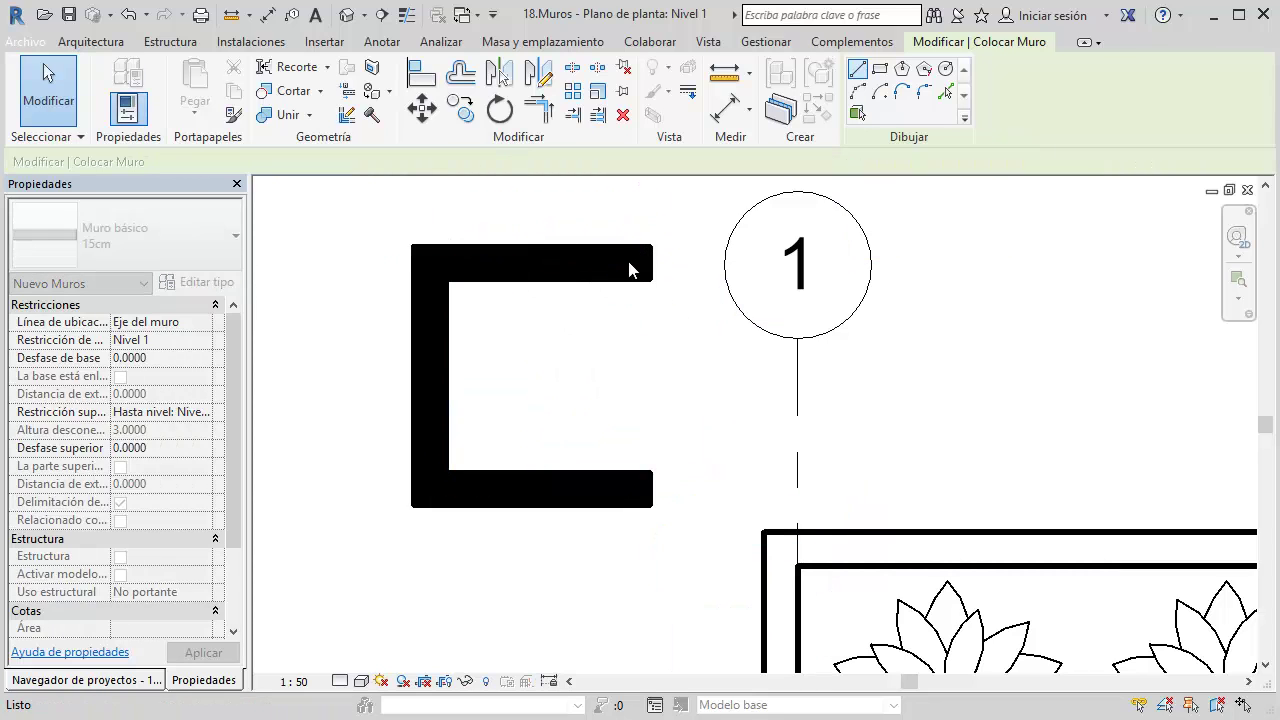
key(Escape)
Measure the gap between the inner faces, then box-select and delete the walls
key(m)
key(e)
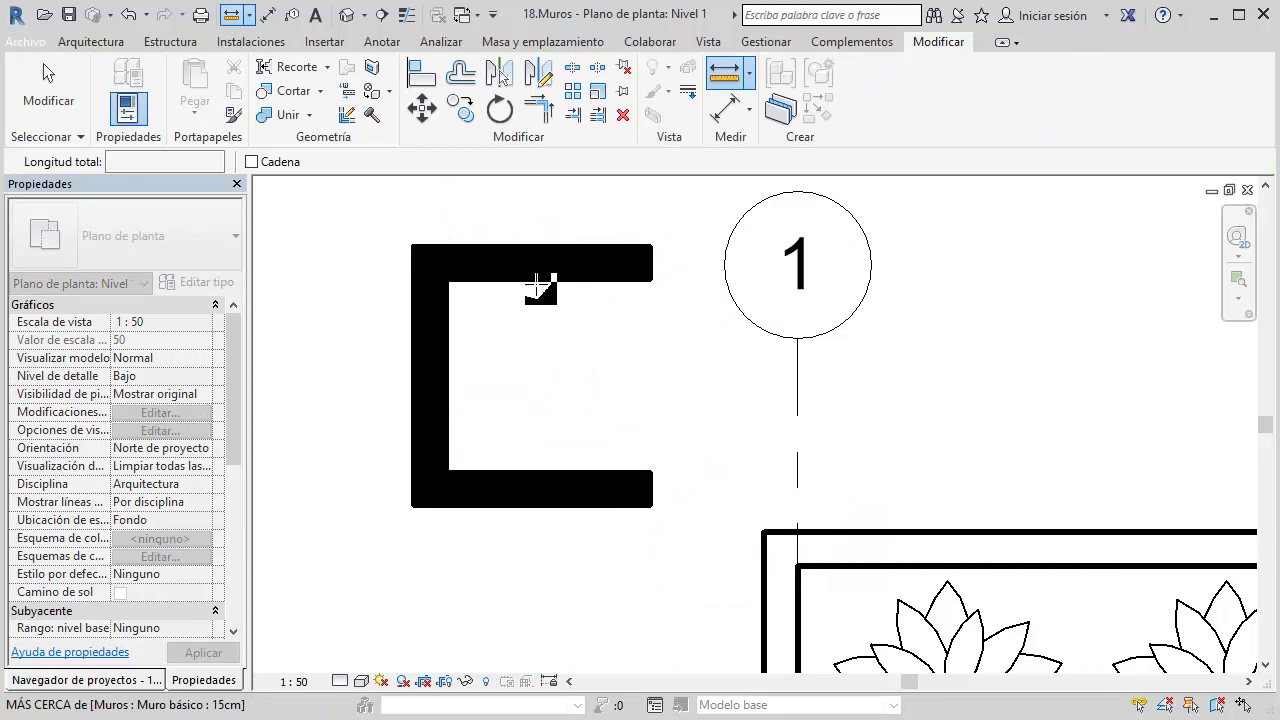
click(538, 282)
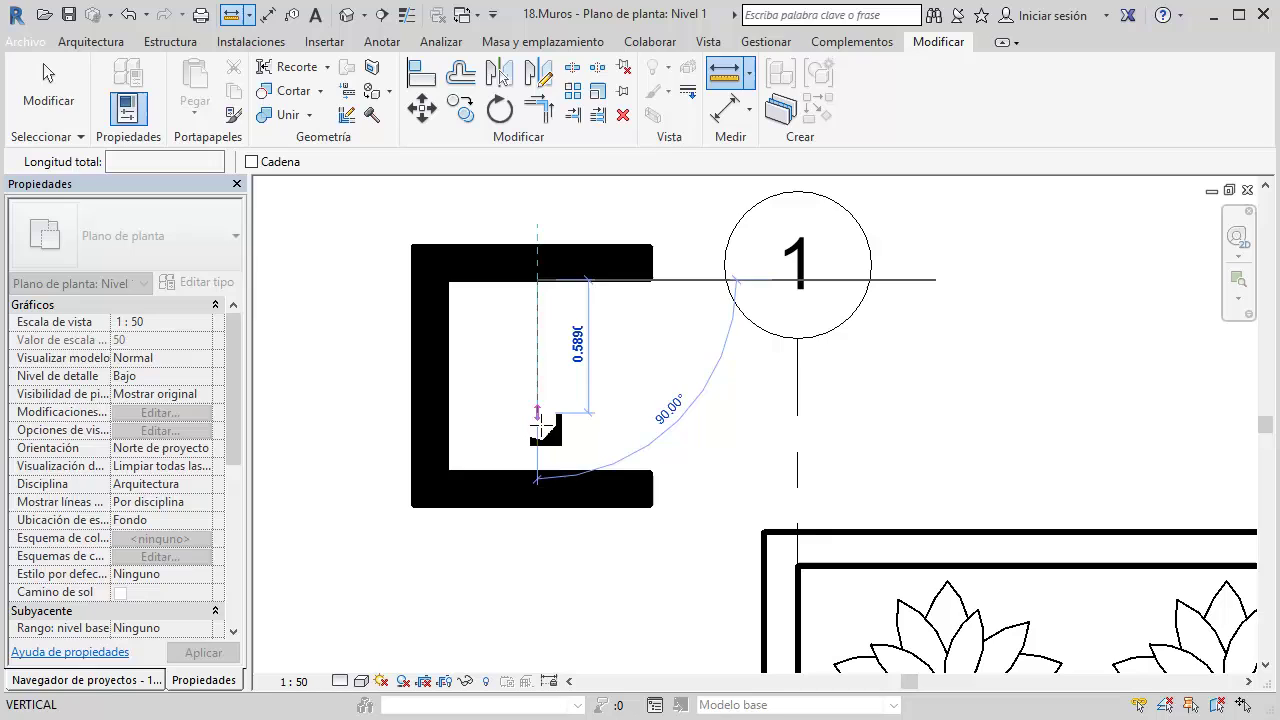
click(538, 474)
key(Escape)
drag(681, 220, 409, 533)
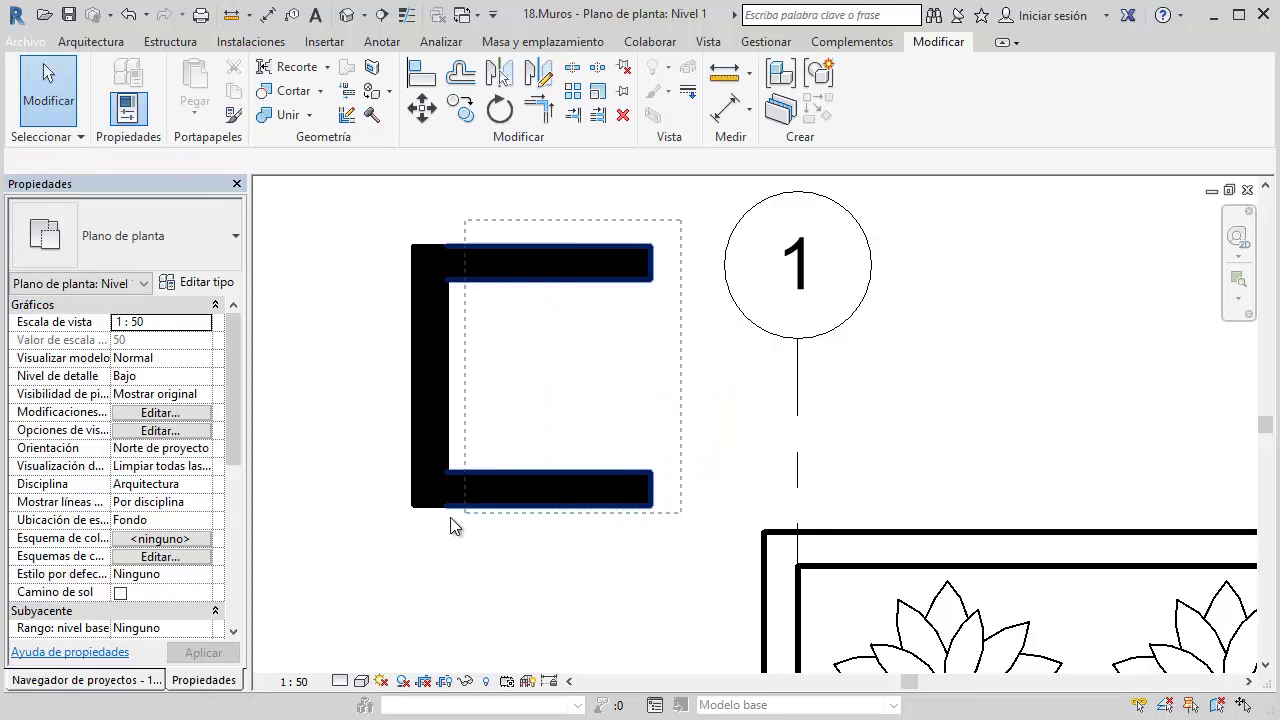
key(Delete)
Draw a 1 m vertical wall left of grid 1, placed by its exterior finish face
key(w)
key(a)
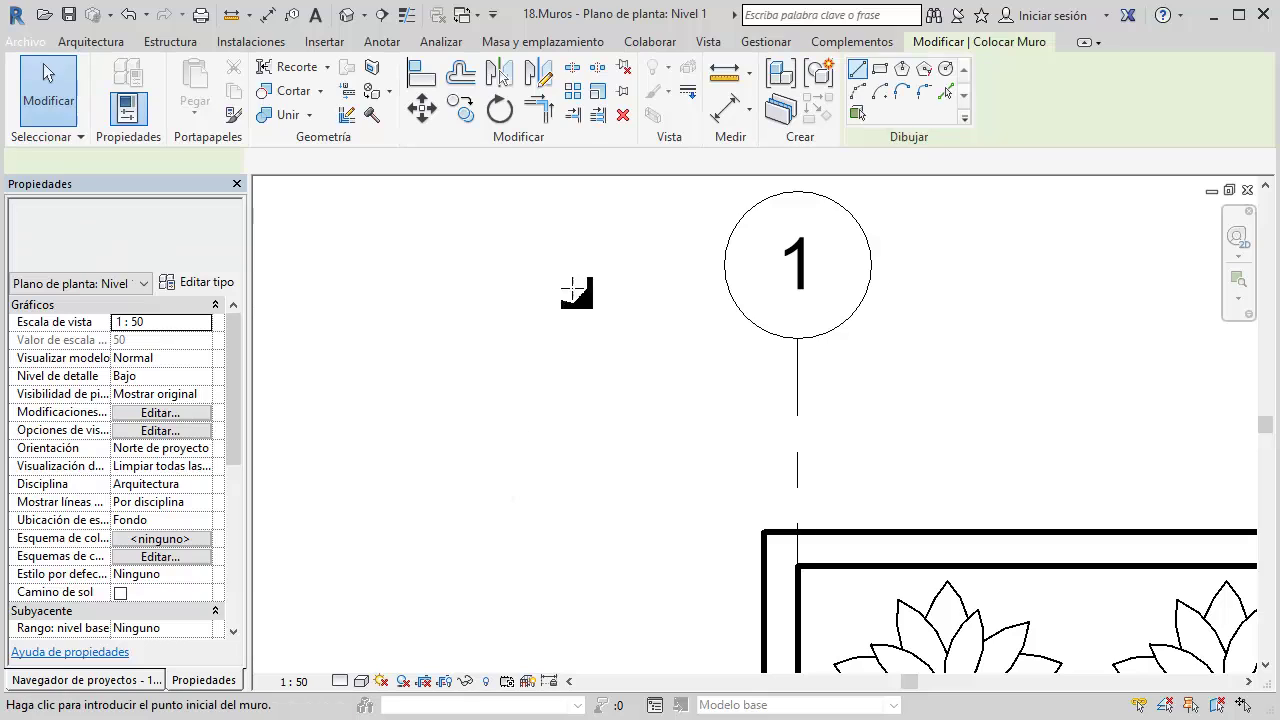
click(671, 163)
click(645, 209)
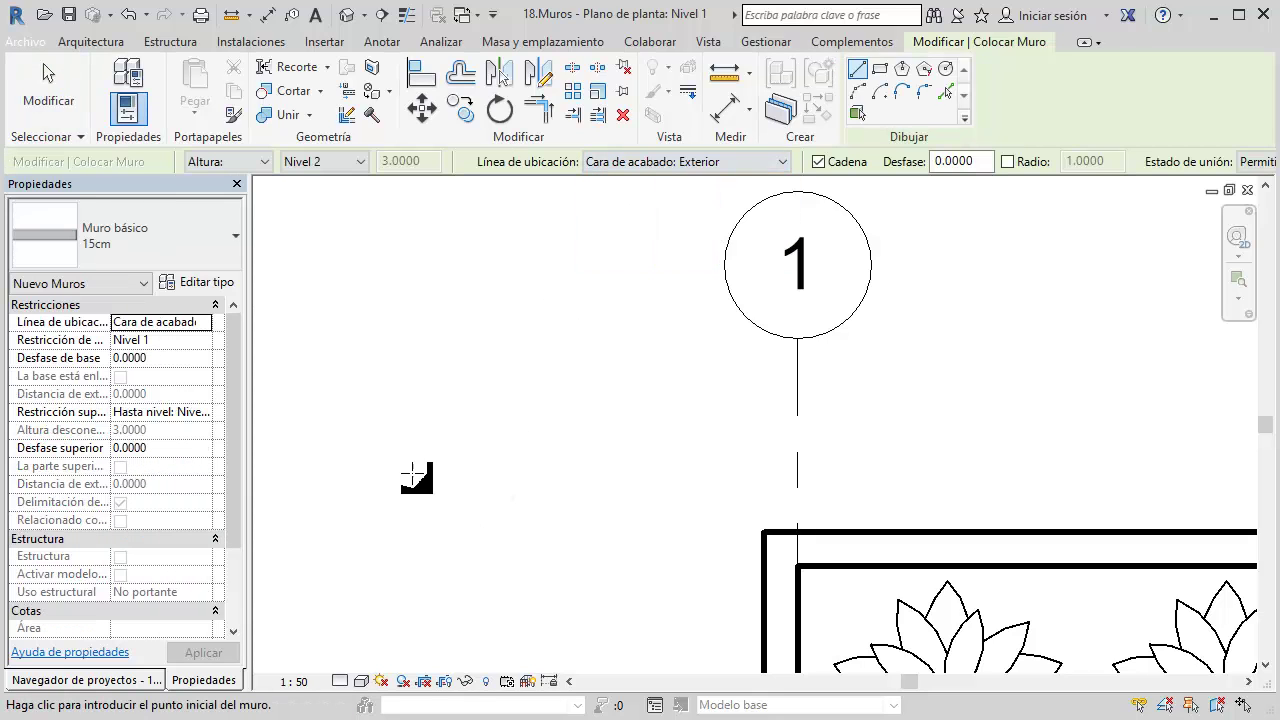
click(437, 490)
text(1)
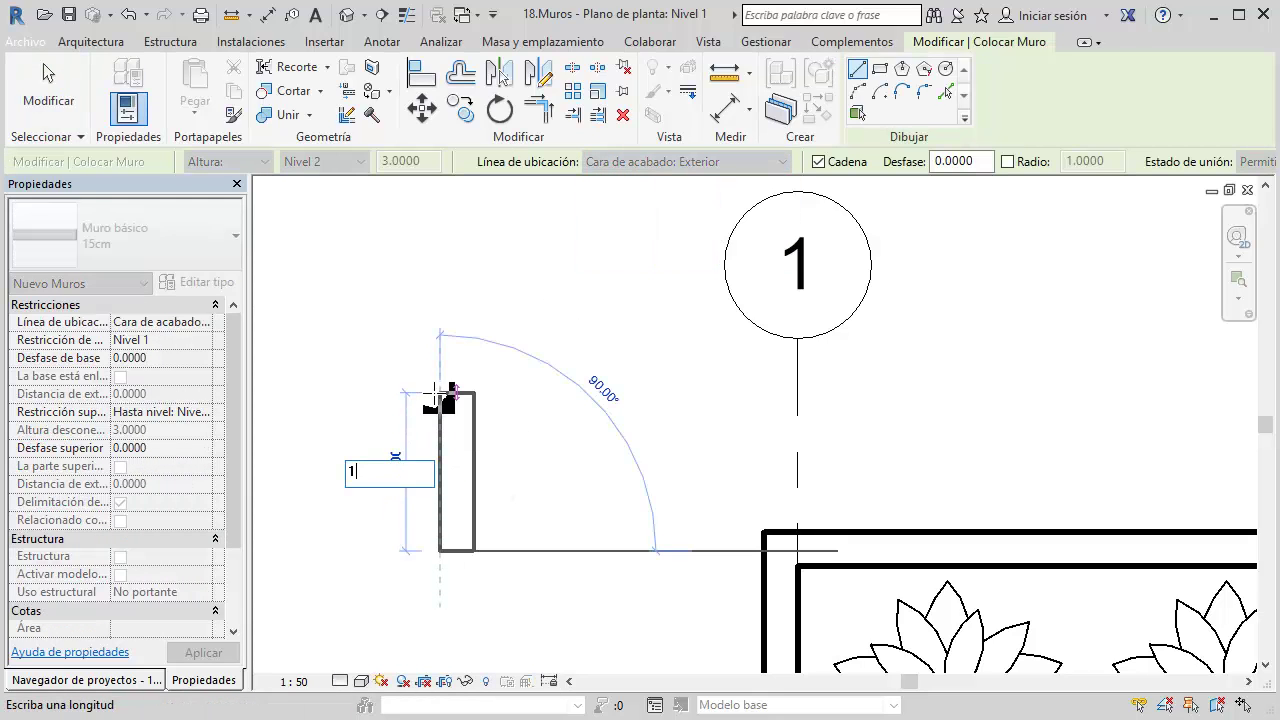
key(Return)
key(Escape)
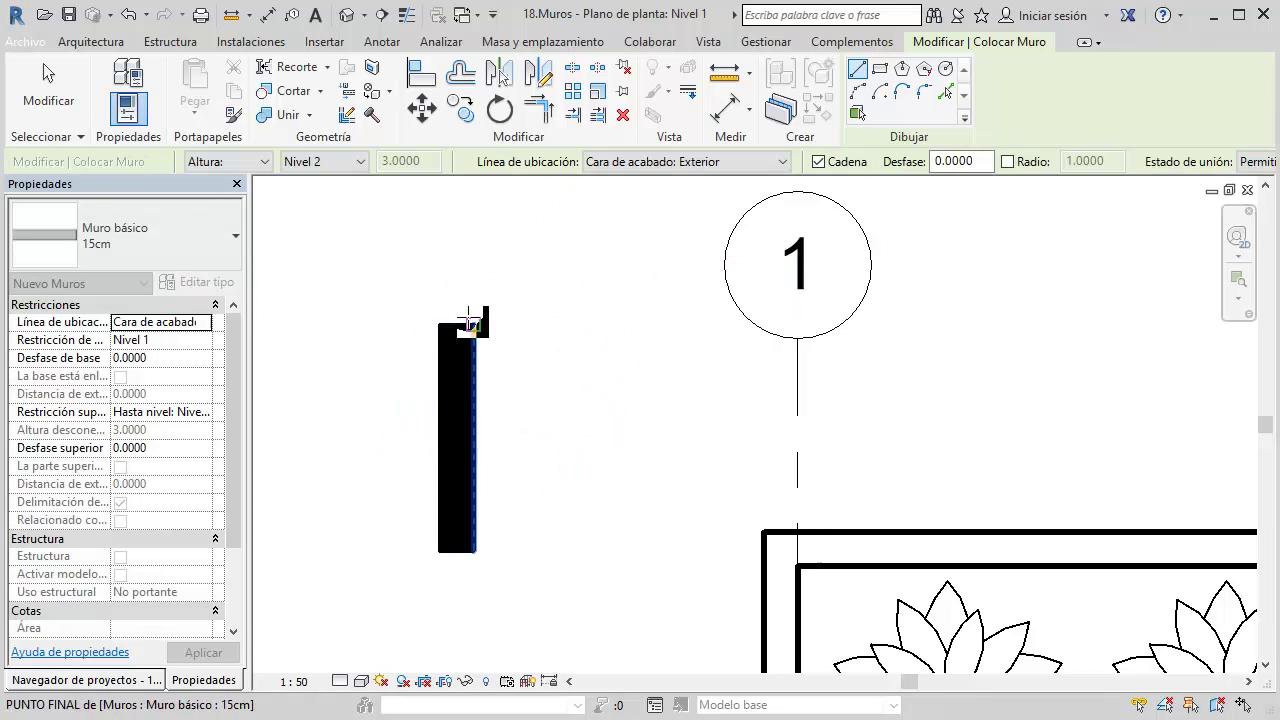
Start a top horizontal wall from the vertical wall's top corner, then cancel it
click(474, 324)
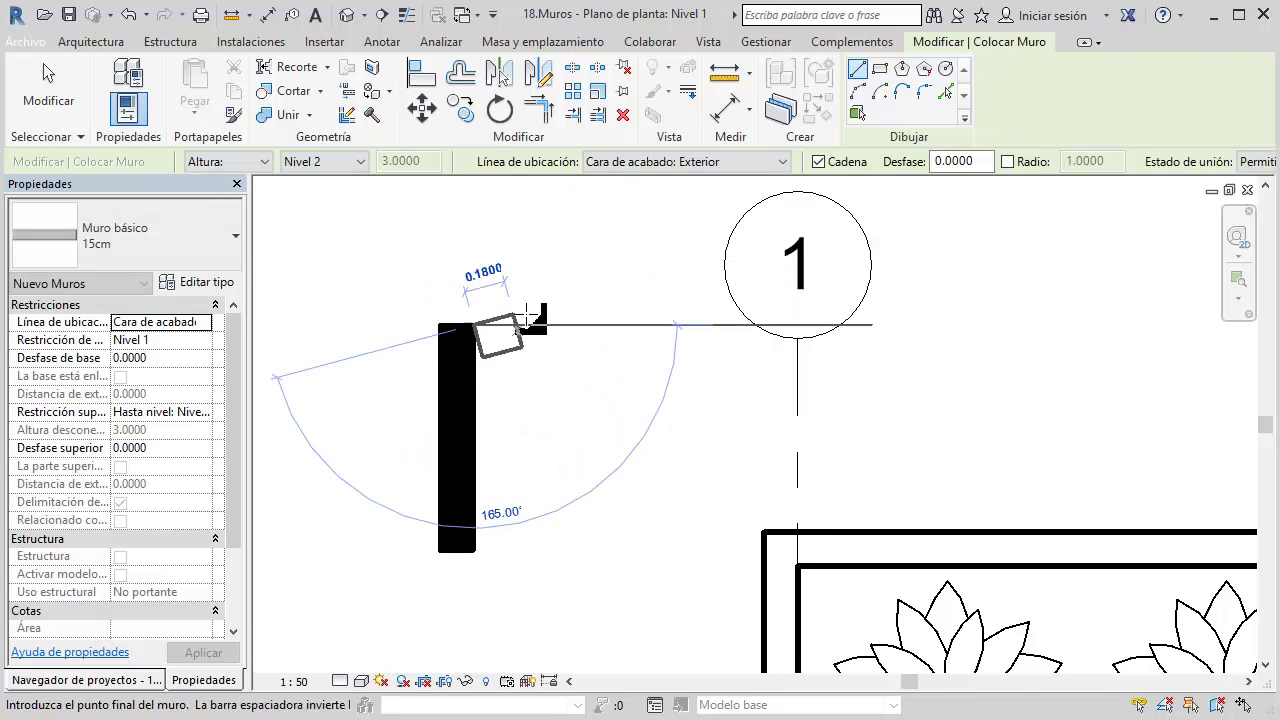
click(656, 324)
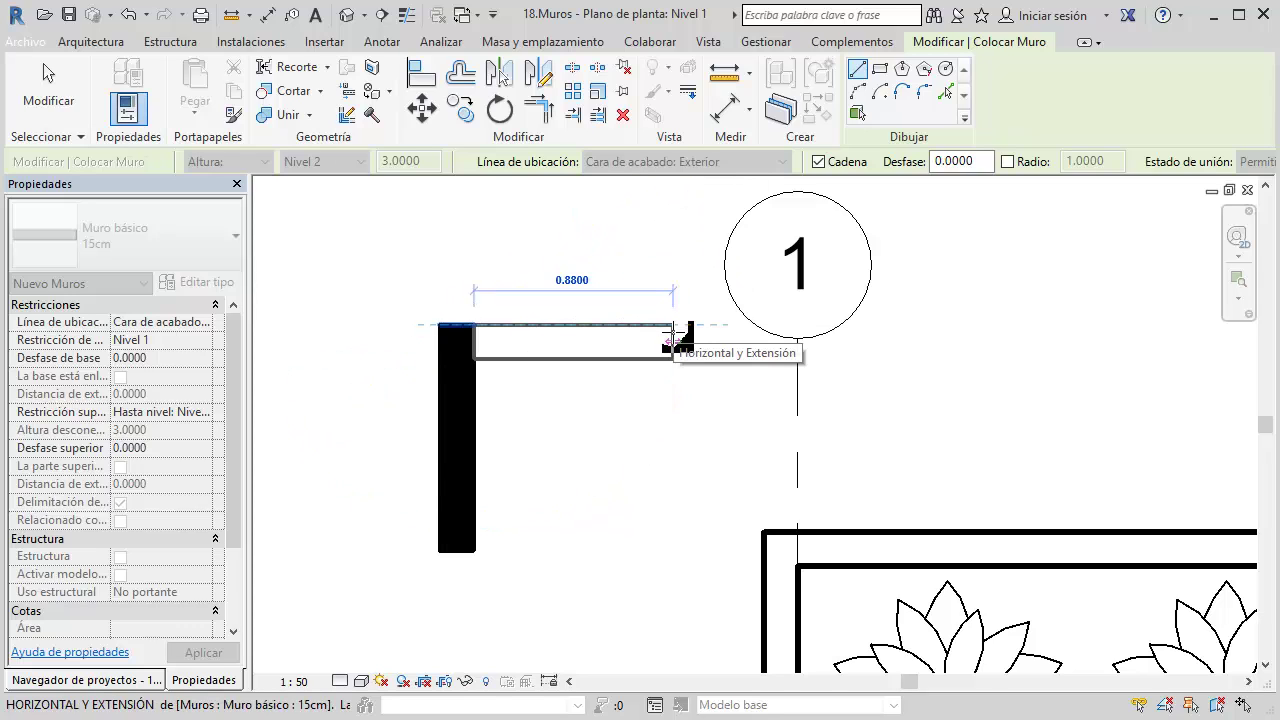
key(Escape)
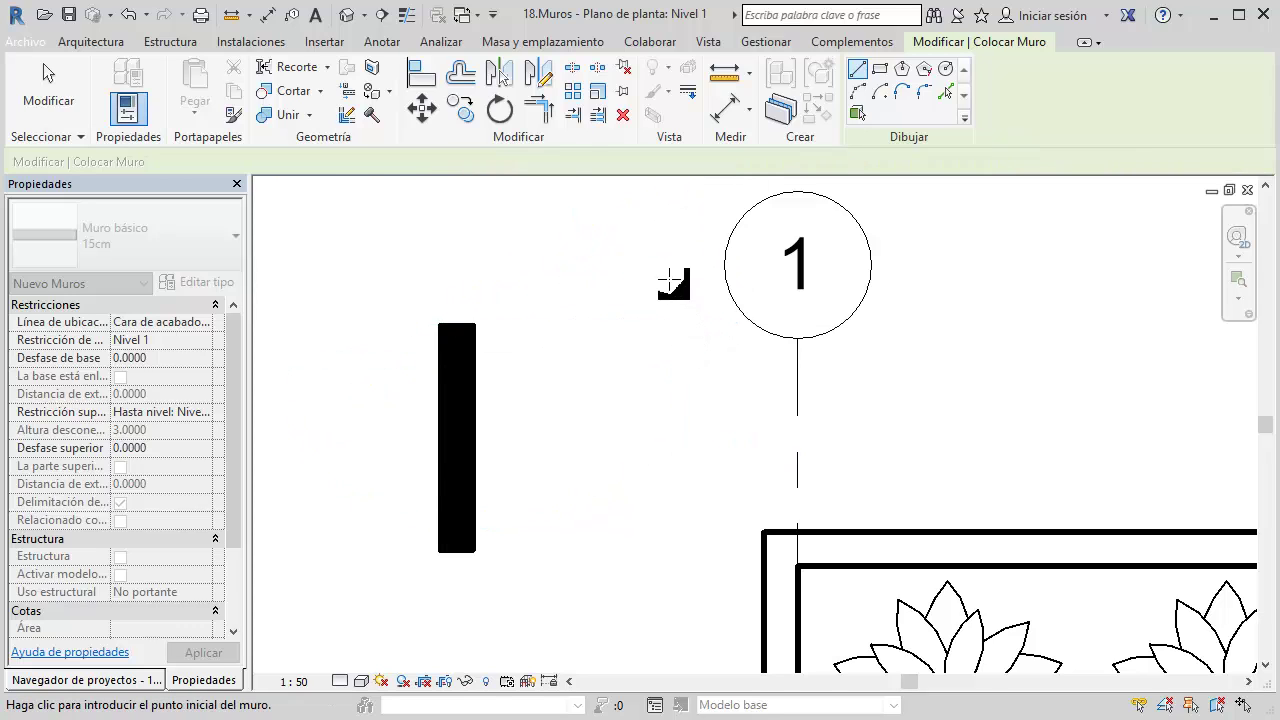
Draw a 0.84 top wall from the vertical wall's corner, placed by interior finish face
click(640, 161)
click(650, 227)
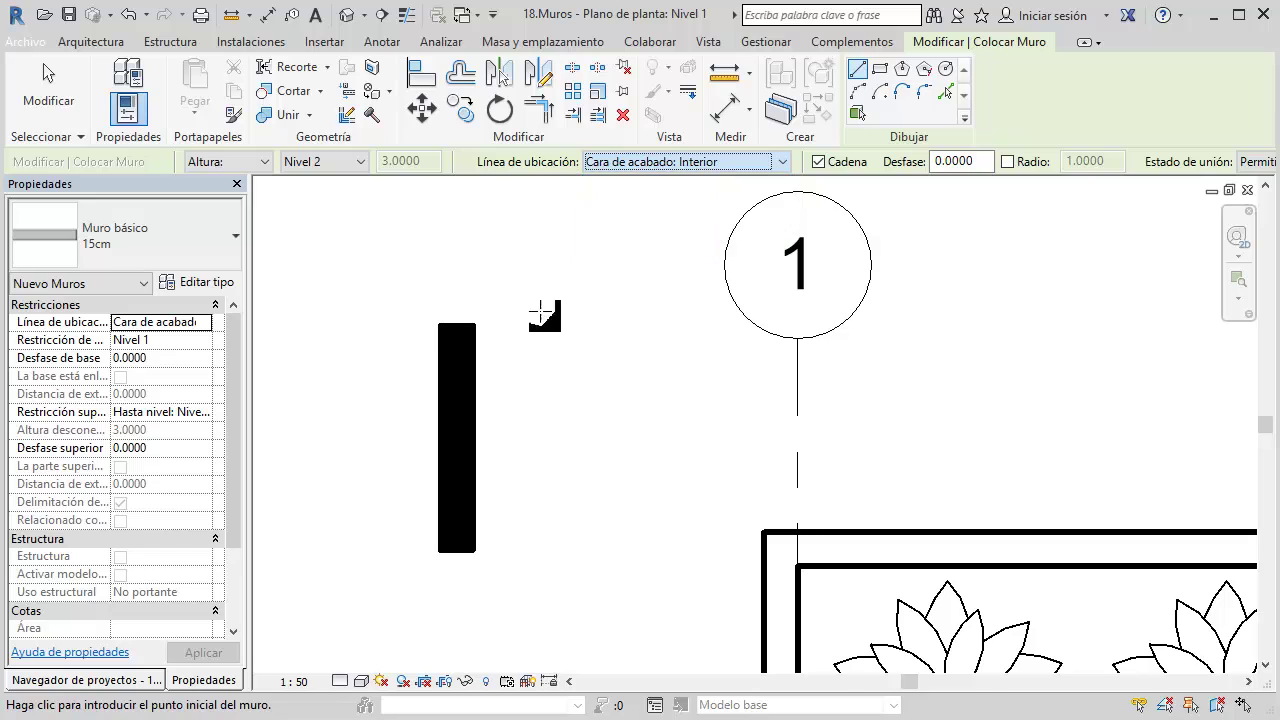
click(475, 323)
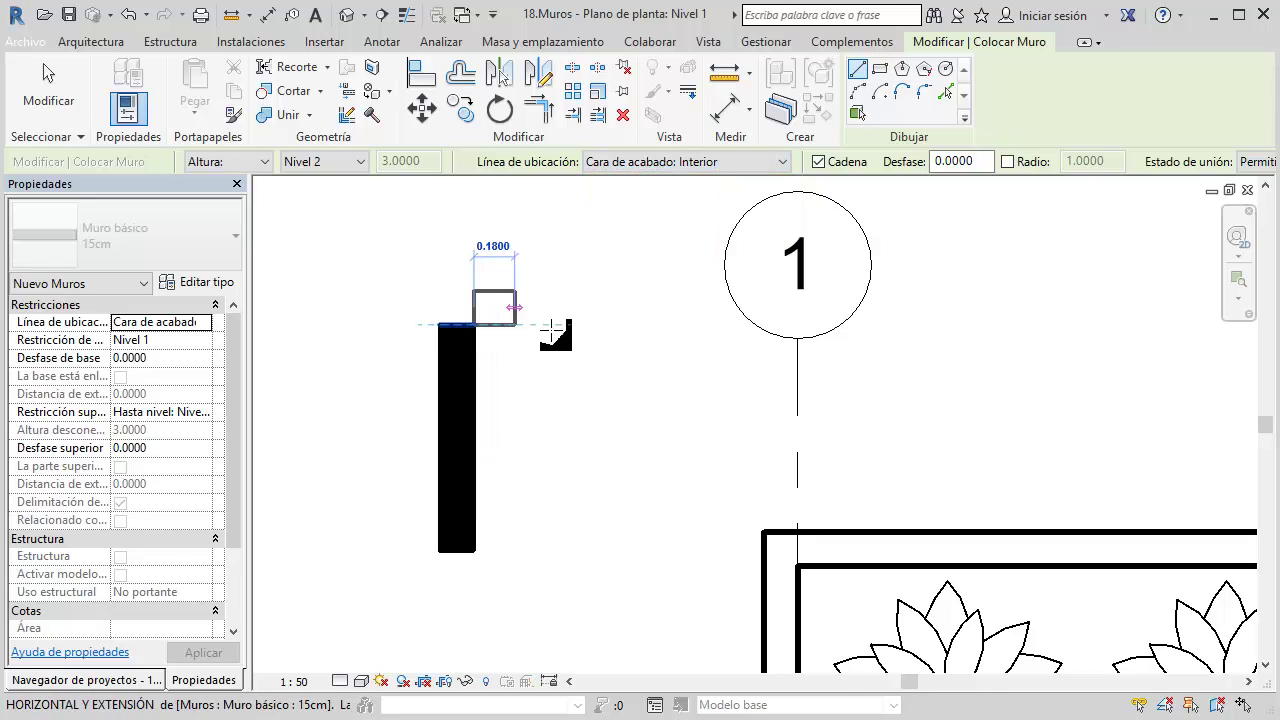
click(665, 322)
key(Escape)
Draw the 0.84 bottom wall, flipping it with Space so it sits below the line
click(472, 548)
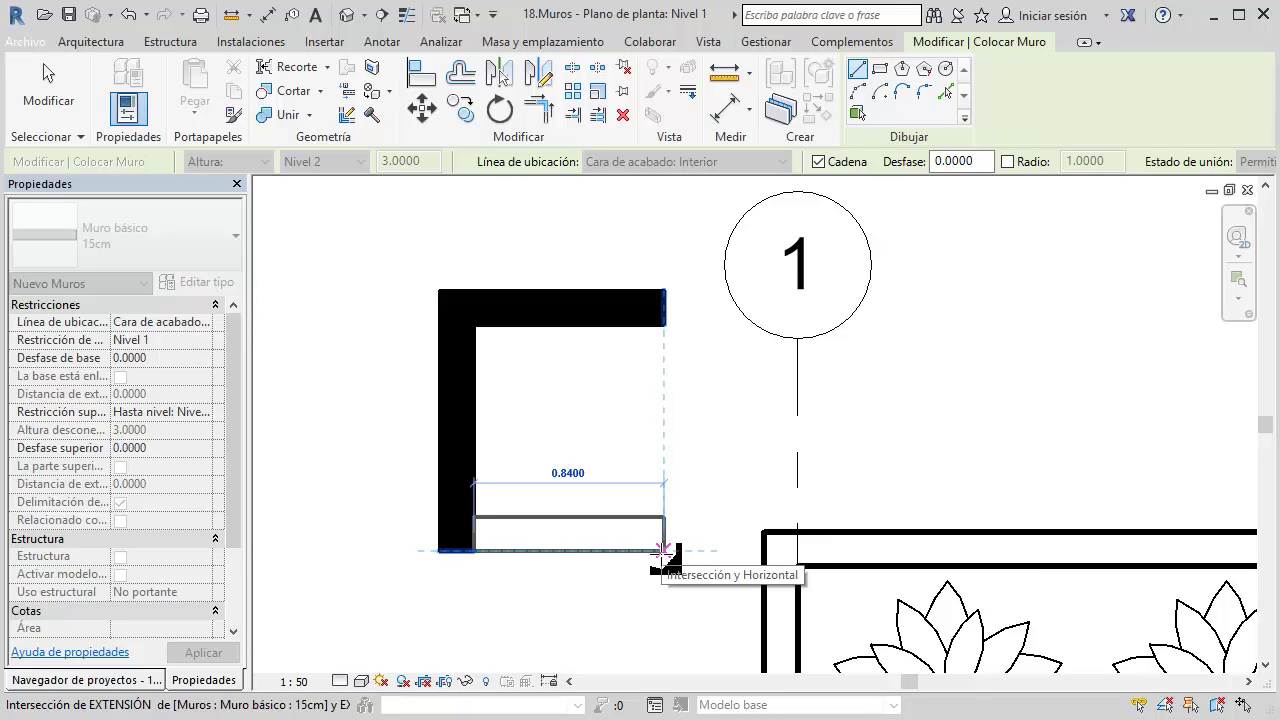
key(space)
key(space)
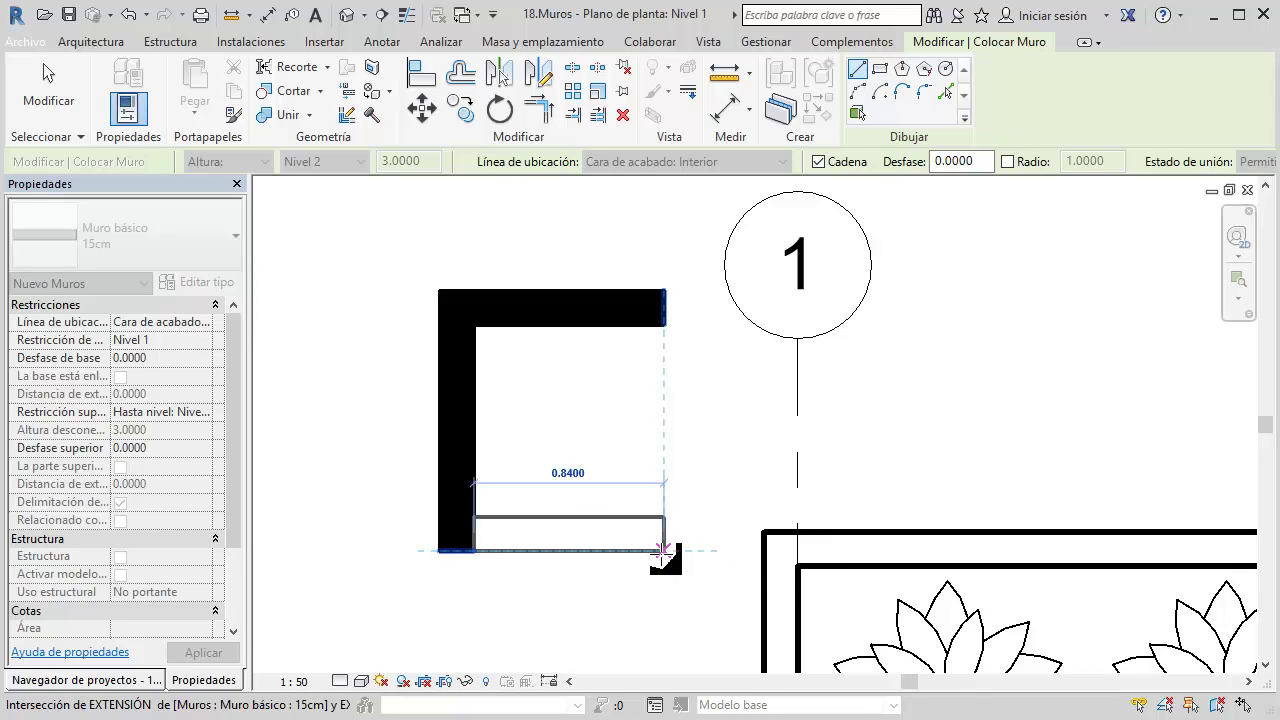
key(space)
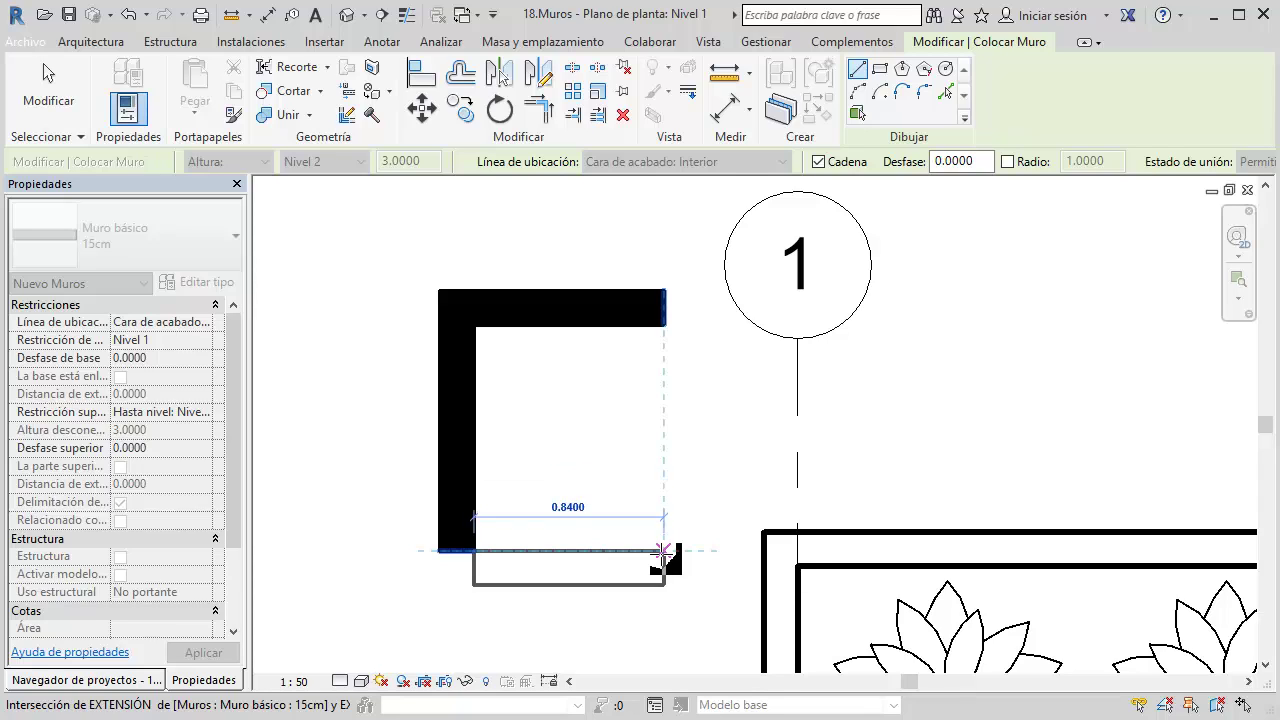
key(space)
key(space)
key(space)
key(space)
key(space)
key(space)
key(space)
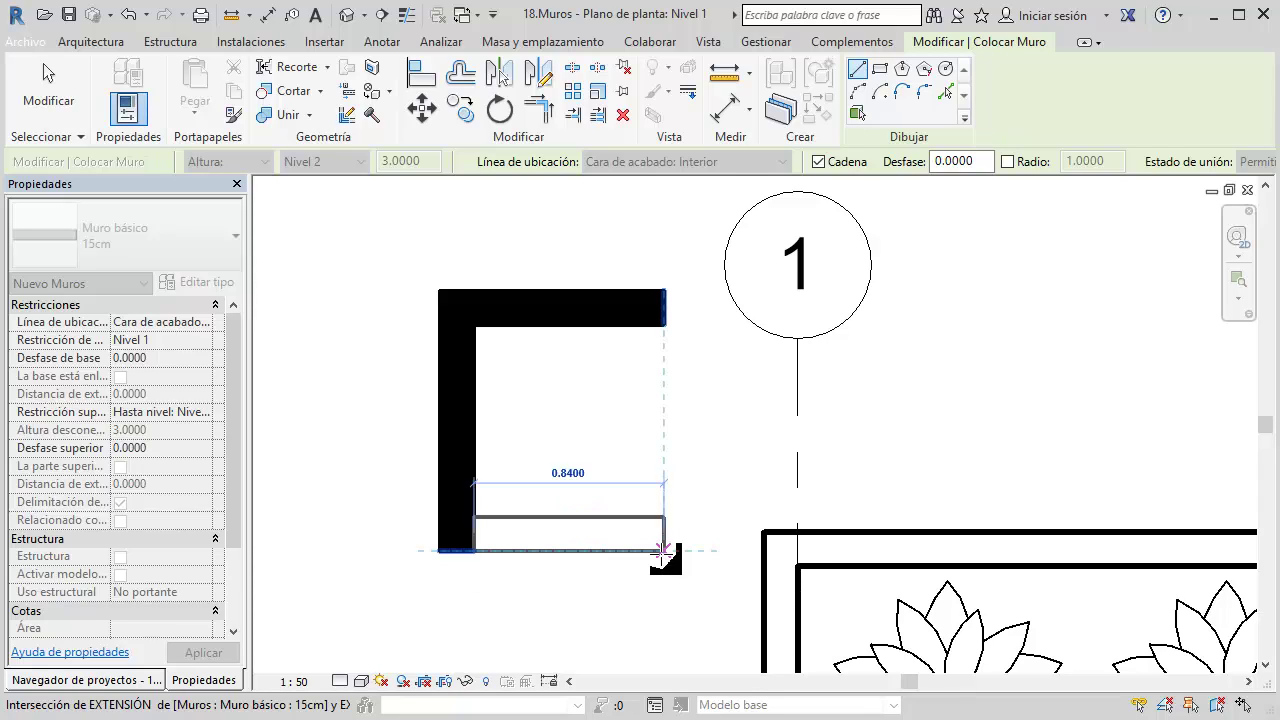
key(space)
key(space)
key(space)
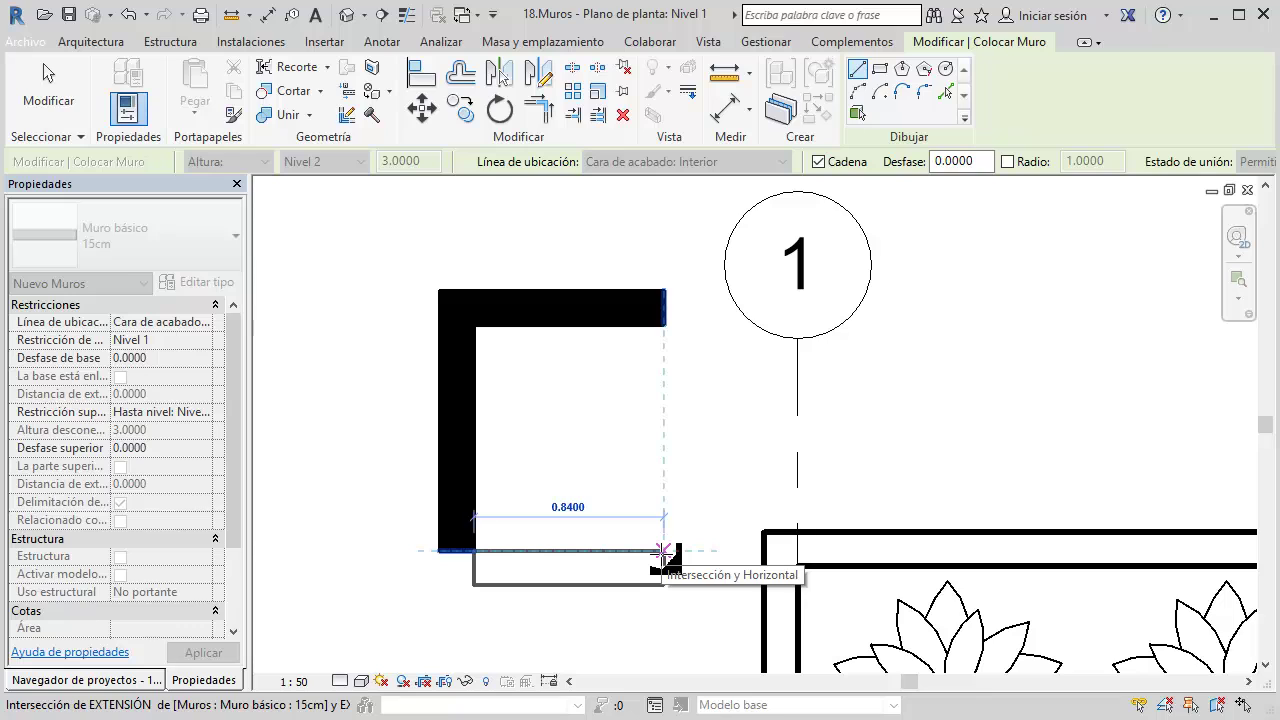
key(space)
key(space)
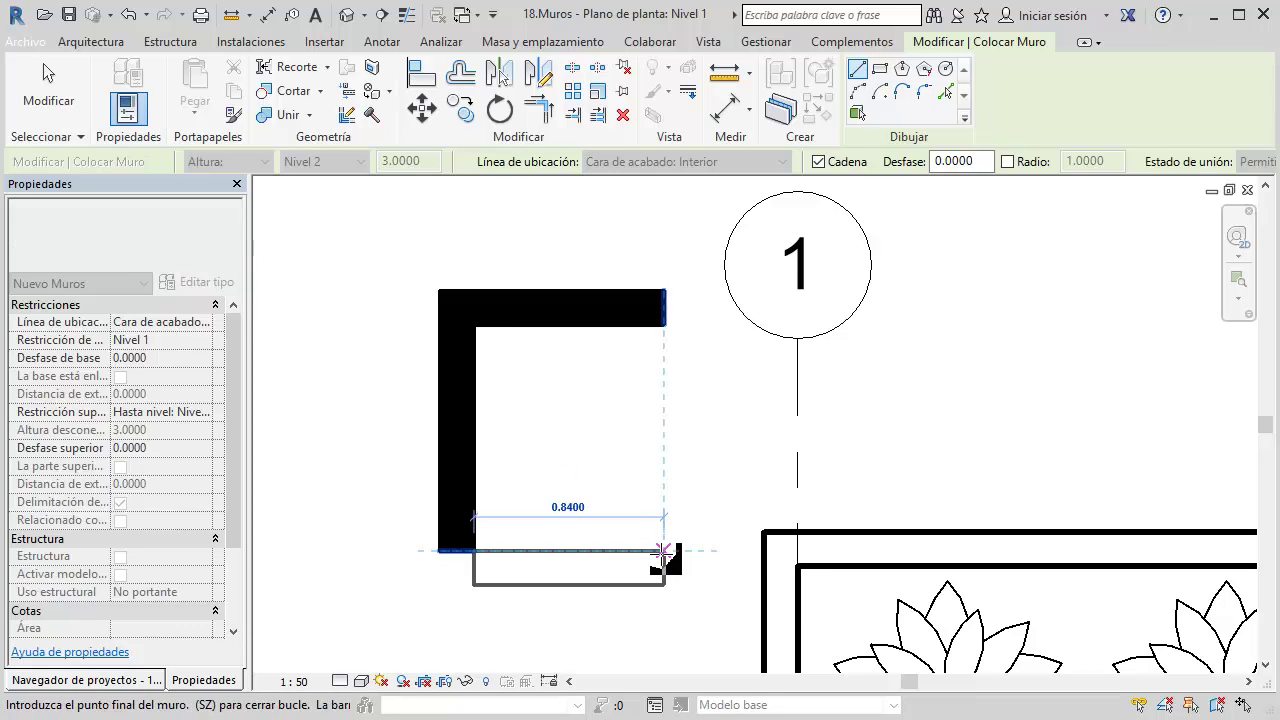
click(662, 552)
key(Escape)
key(Escape)
Measure from the top wall's inner face toward the bottom wall
click(231, 14)
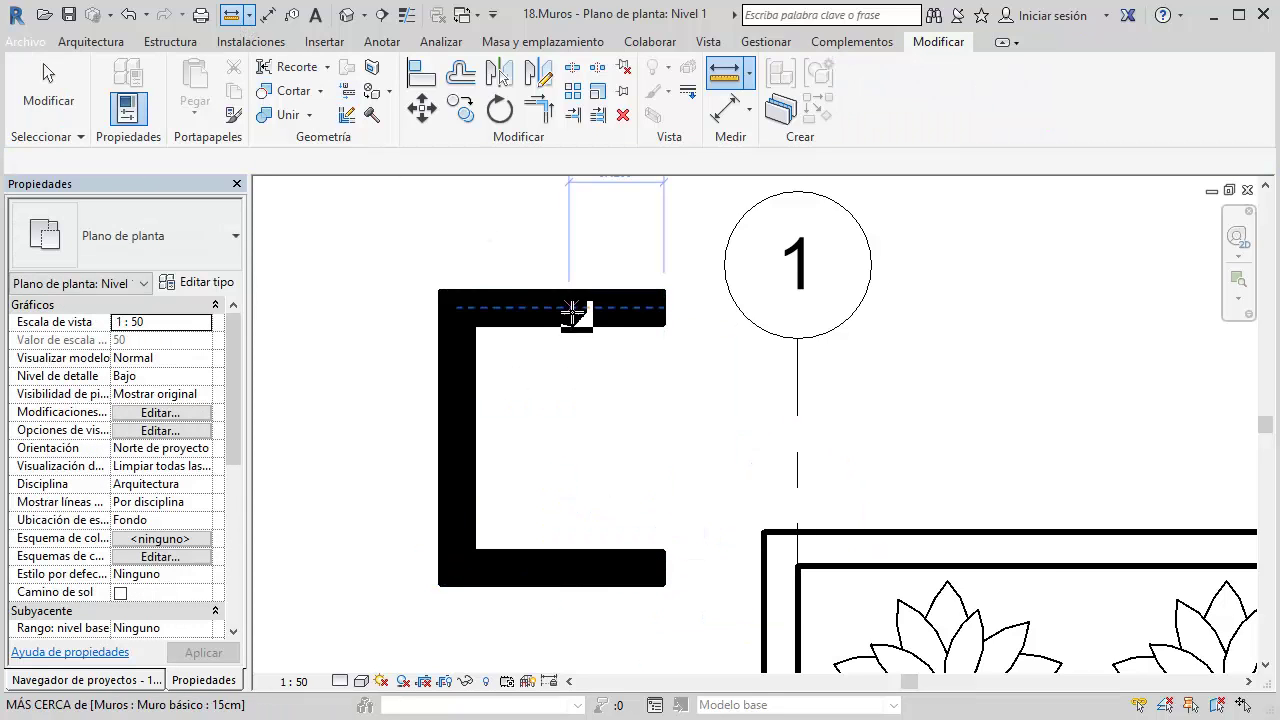
click(570, 324)
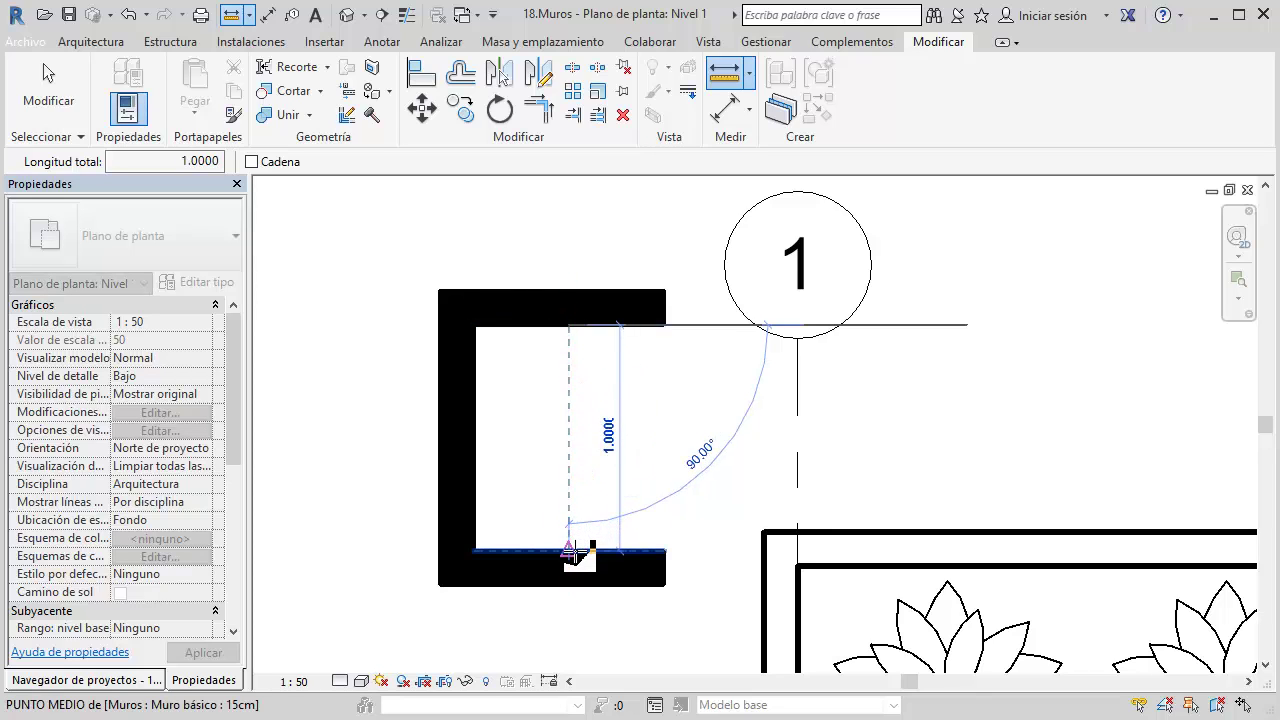
key(Escape)
key(Escape)
Delete the C-shaped test walls and set the wall location line to exterior finish face
drag(680, 267, 426, 608)
key(Delete)
key(w)
key(a)
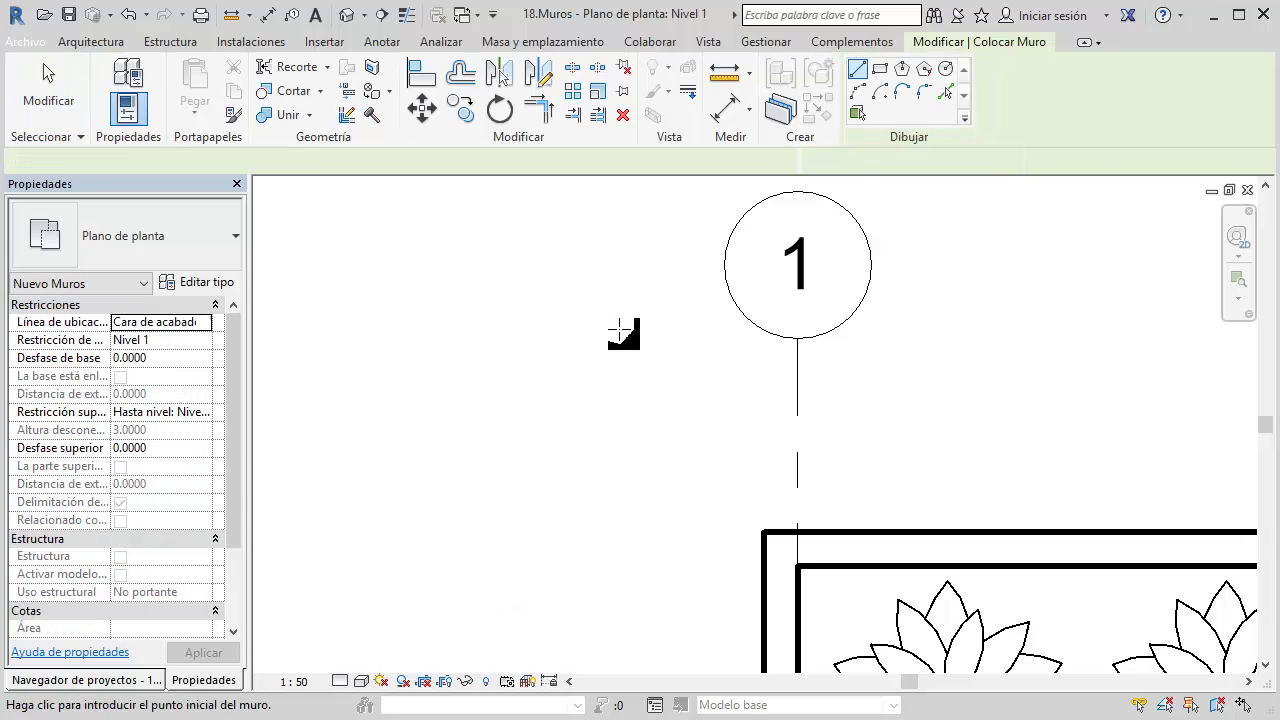
click(668, 162)
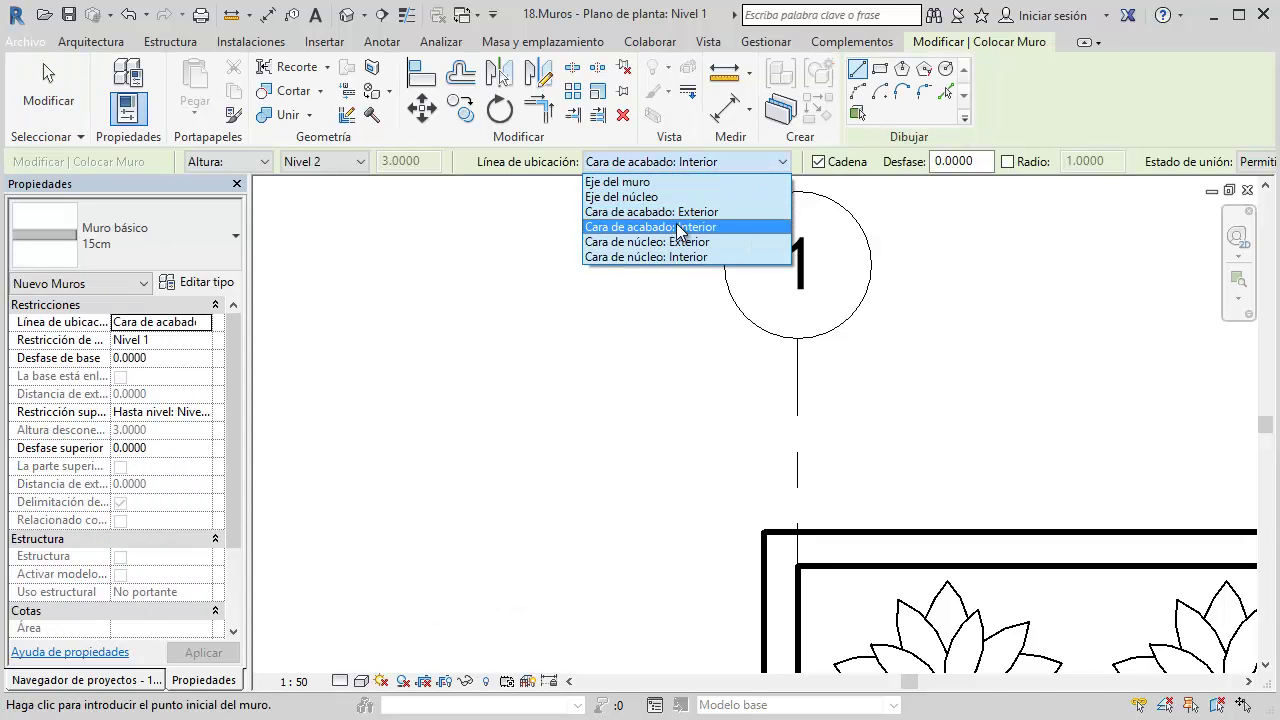
click(676, 212)
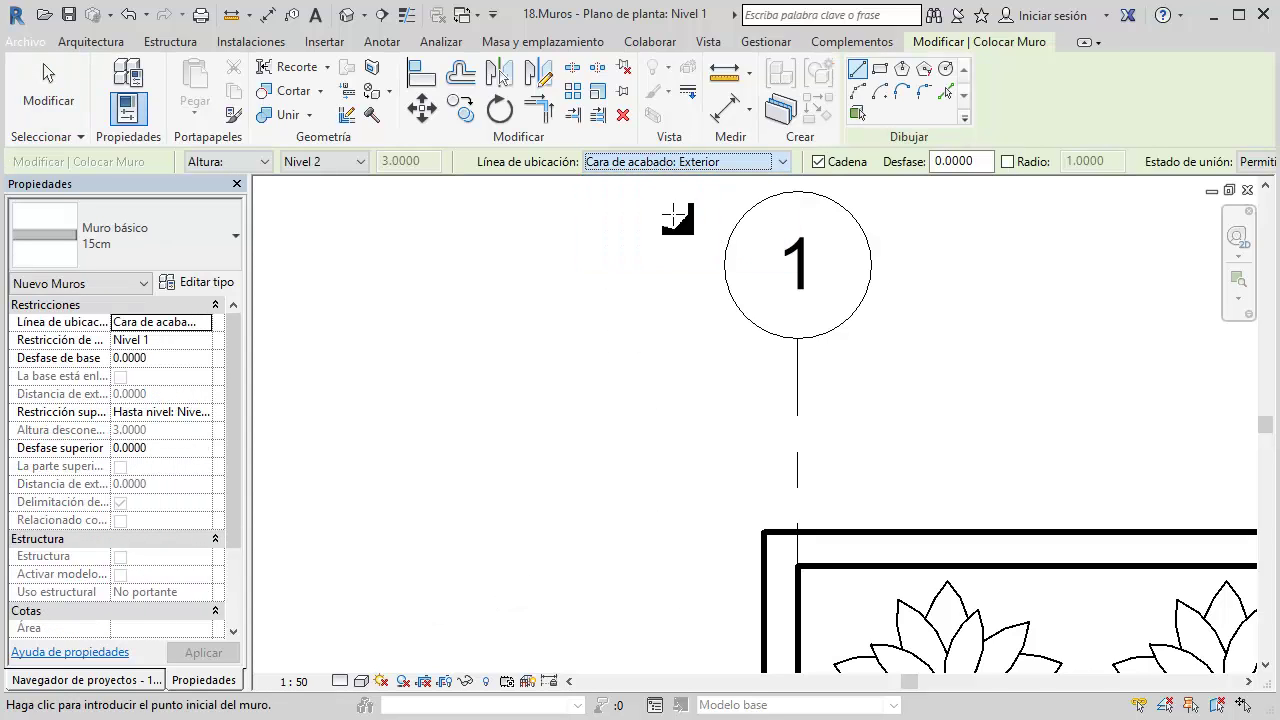
Draw a flipped wall from the plan's top-left corner down to grid A's column
middle_drag(806, 408, 697, 240)
click(667, 357)
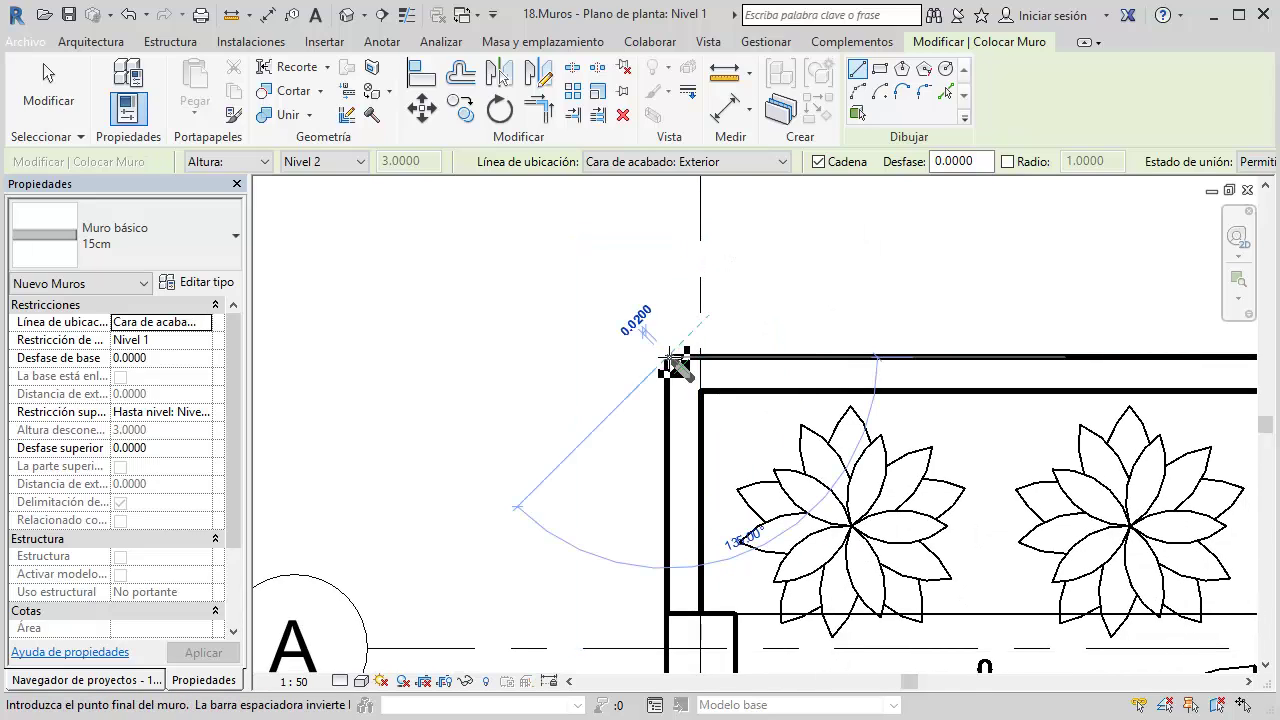
key(space)
key(space)
key(space)
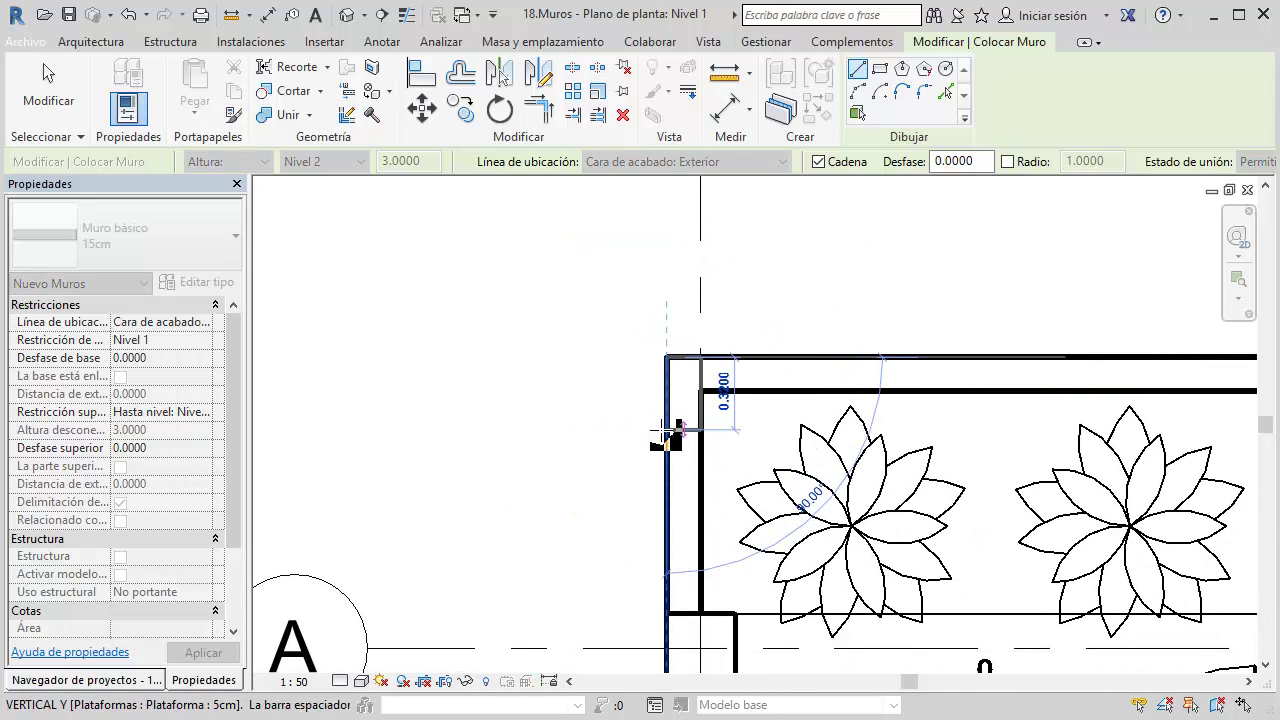
key(space)
key(space)
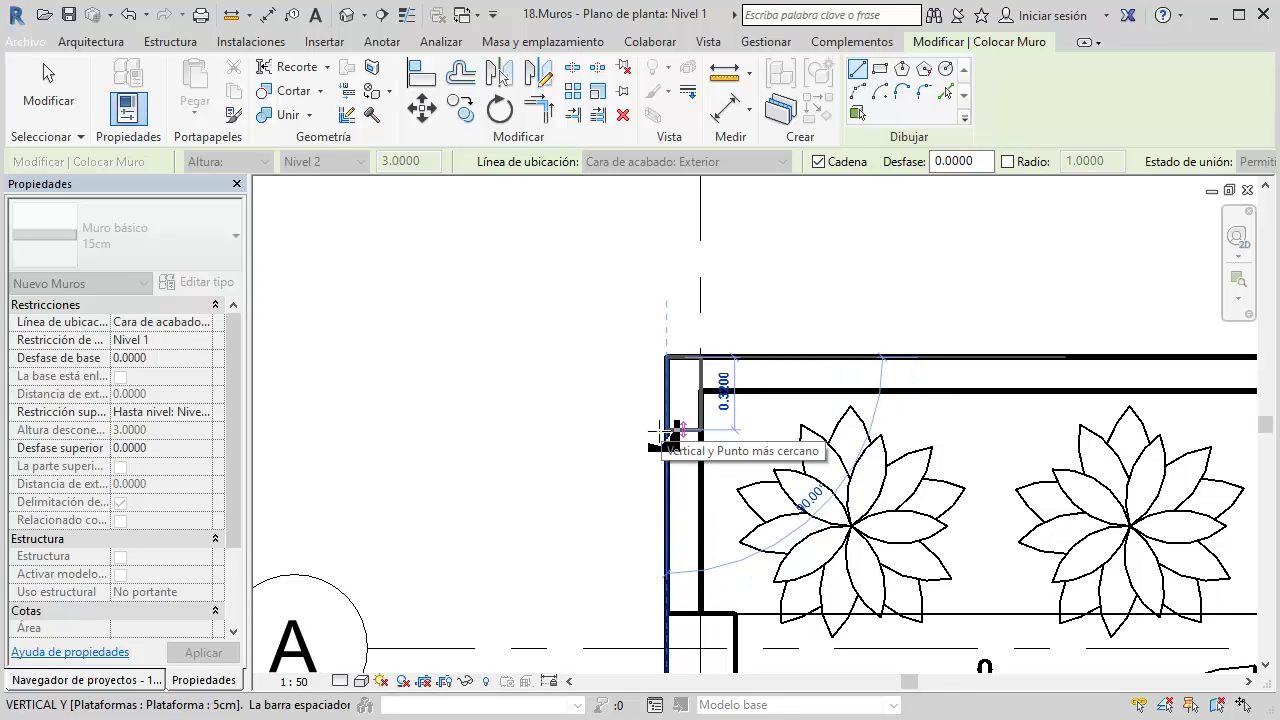
mouse_move(667, 432)
middle_down()
mouse_move(594, 272)
mouse_move(583, 352)
middle_up()
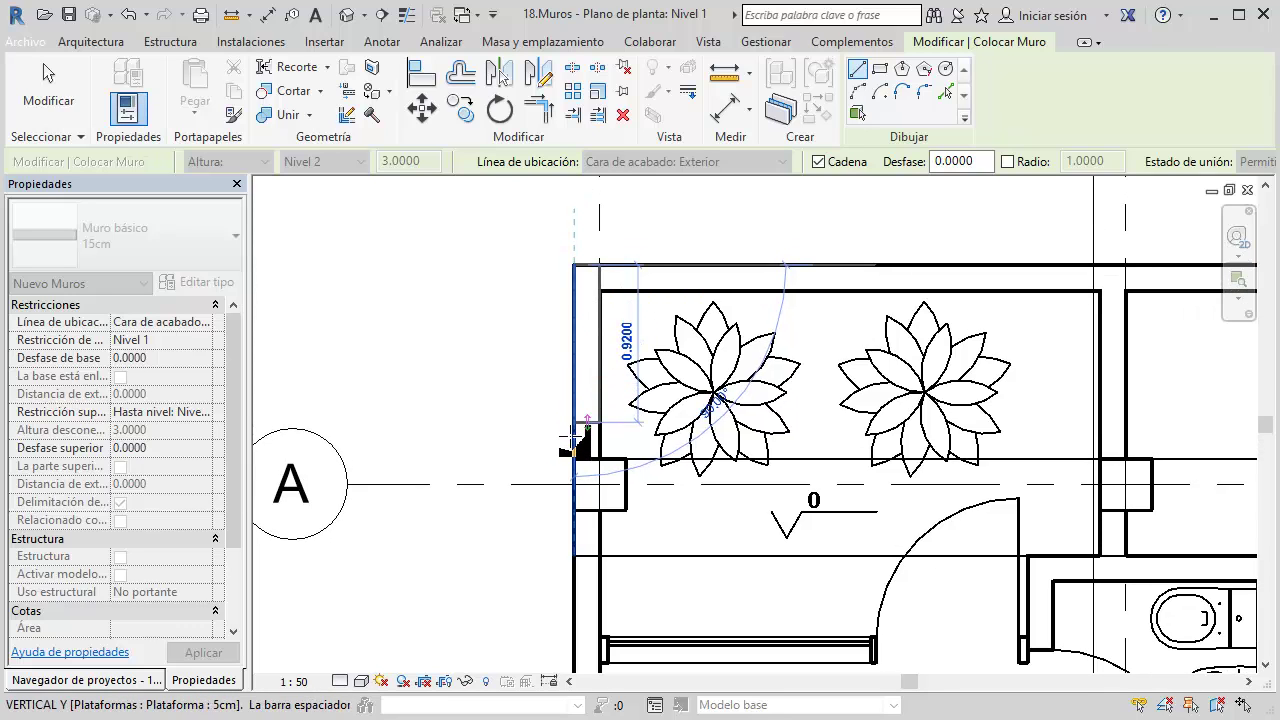
click(574, 455)
key(Escape)
key(Escape)
Cycle the view detail level through high and medium, ending on low (Bajo)
middle_drag(528, 368, 442, 341)
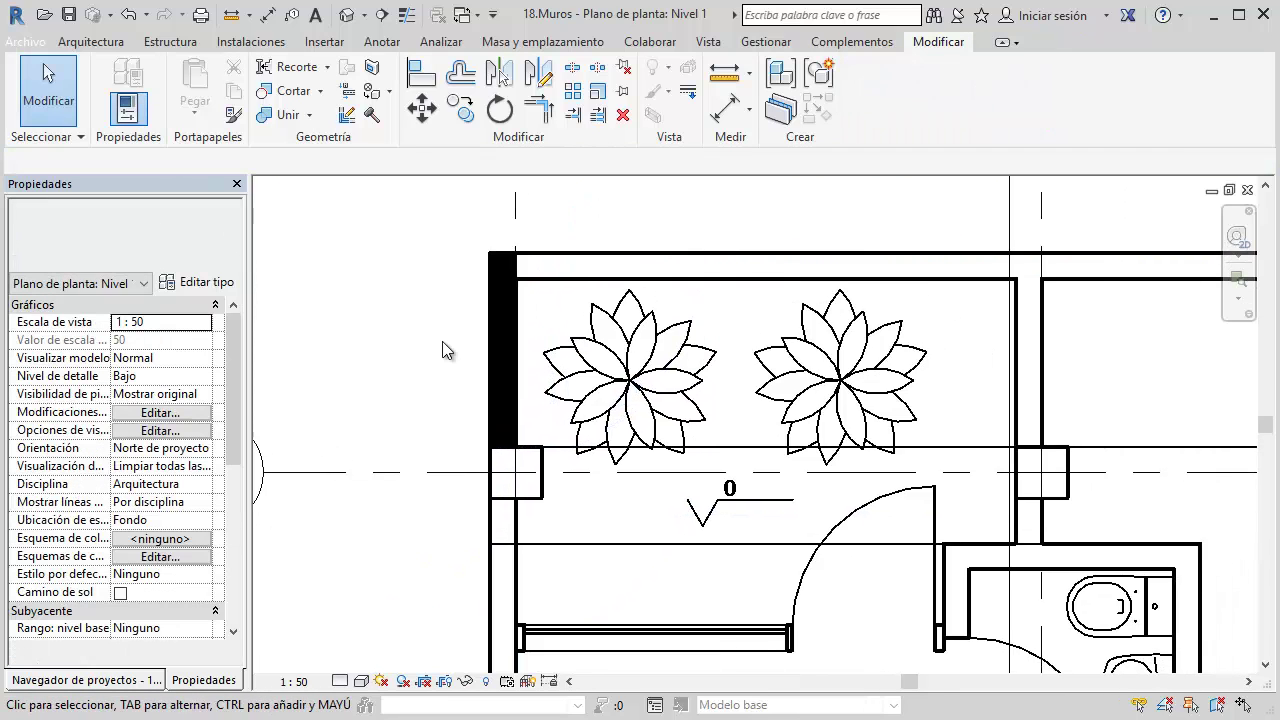
scroll(442, 341, down, 2)
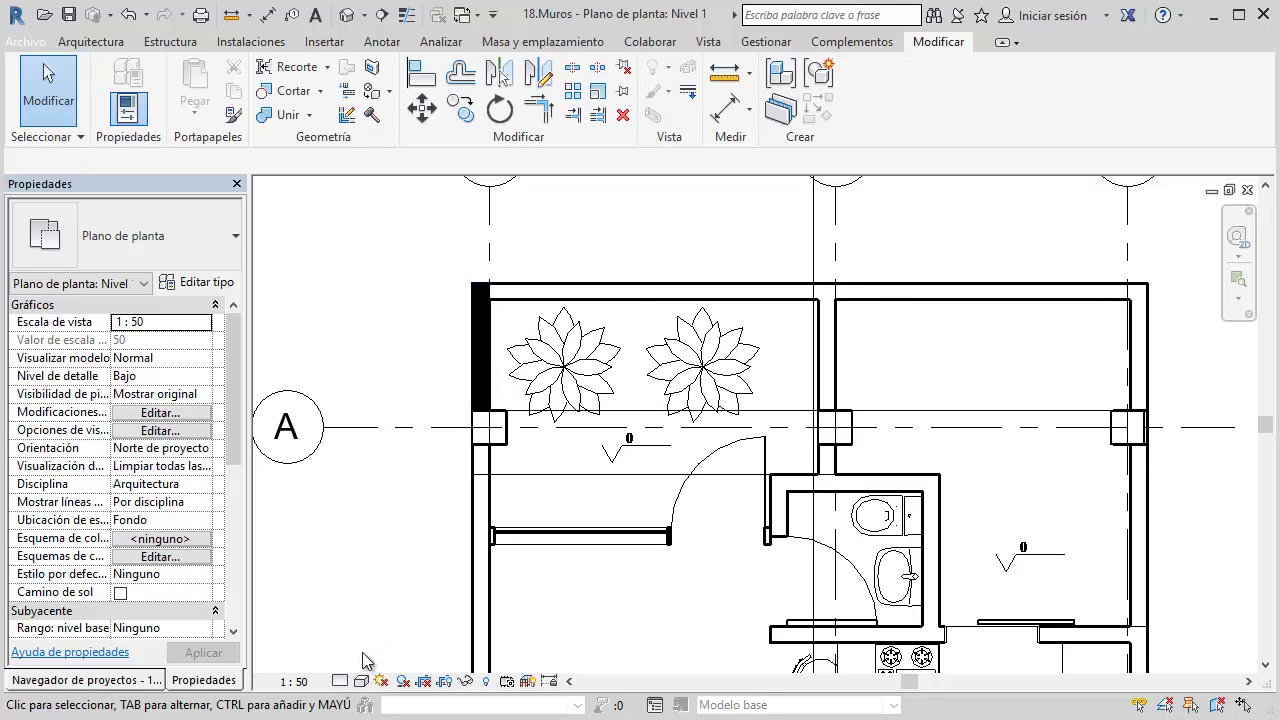
click(340, 681)
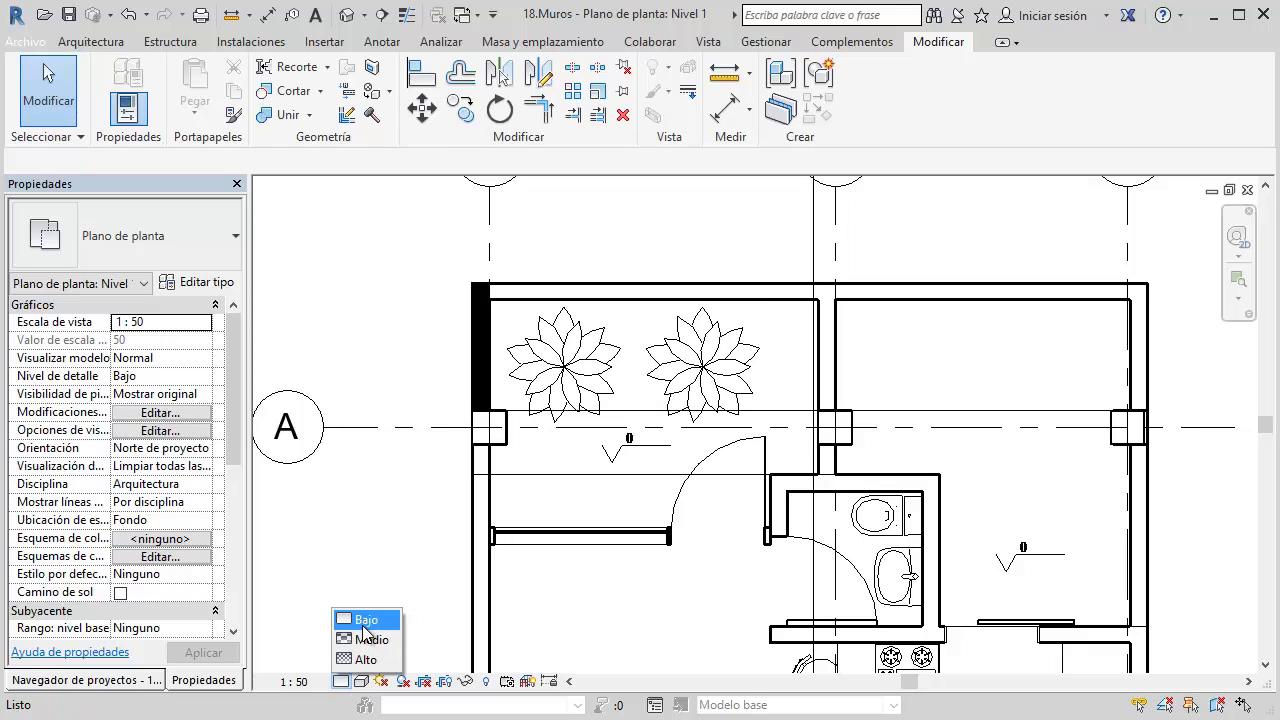
click(362, 661)
click(345, 681)
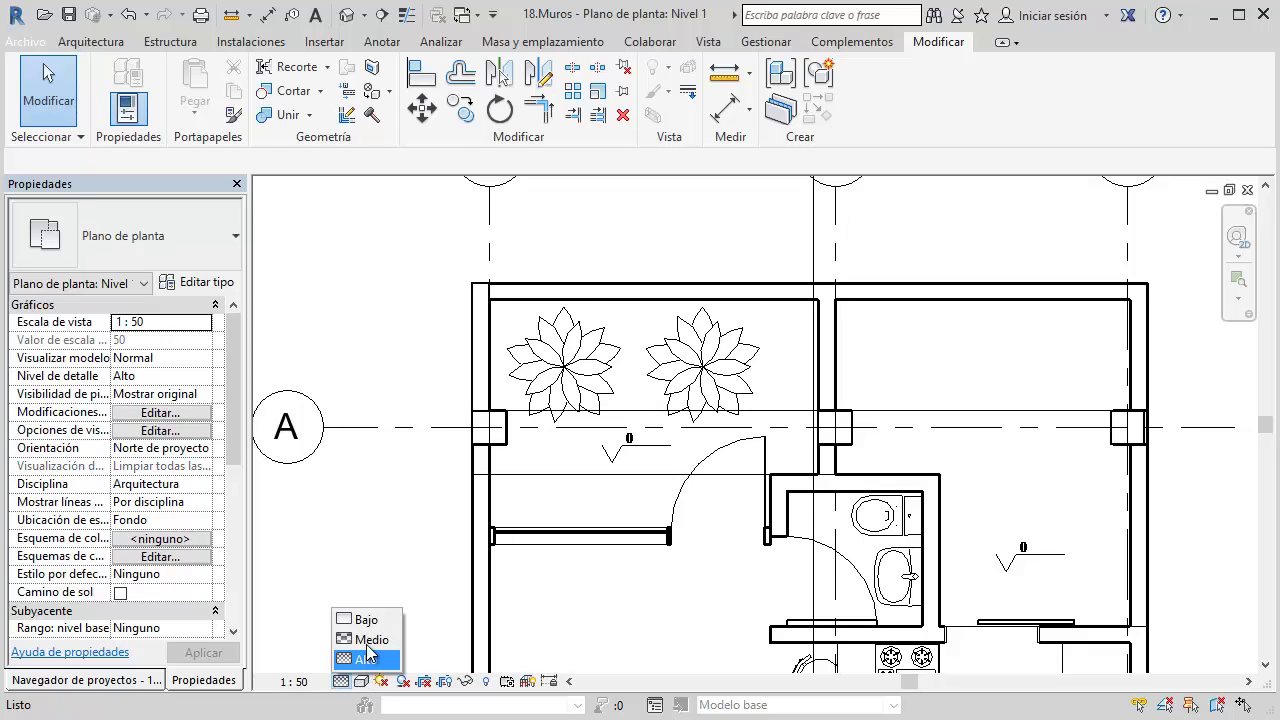
click(370, 640)
click(340, 681)
click(366, 619)
Check the new wall at grid 1, then pan and zoom to frame the plan's top
middle_drag(404, 351, 377, 358)
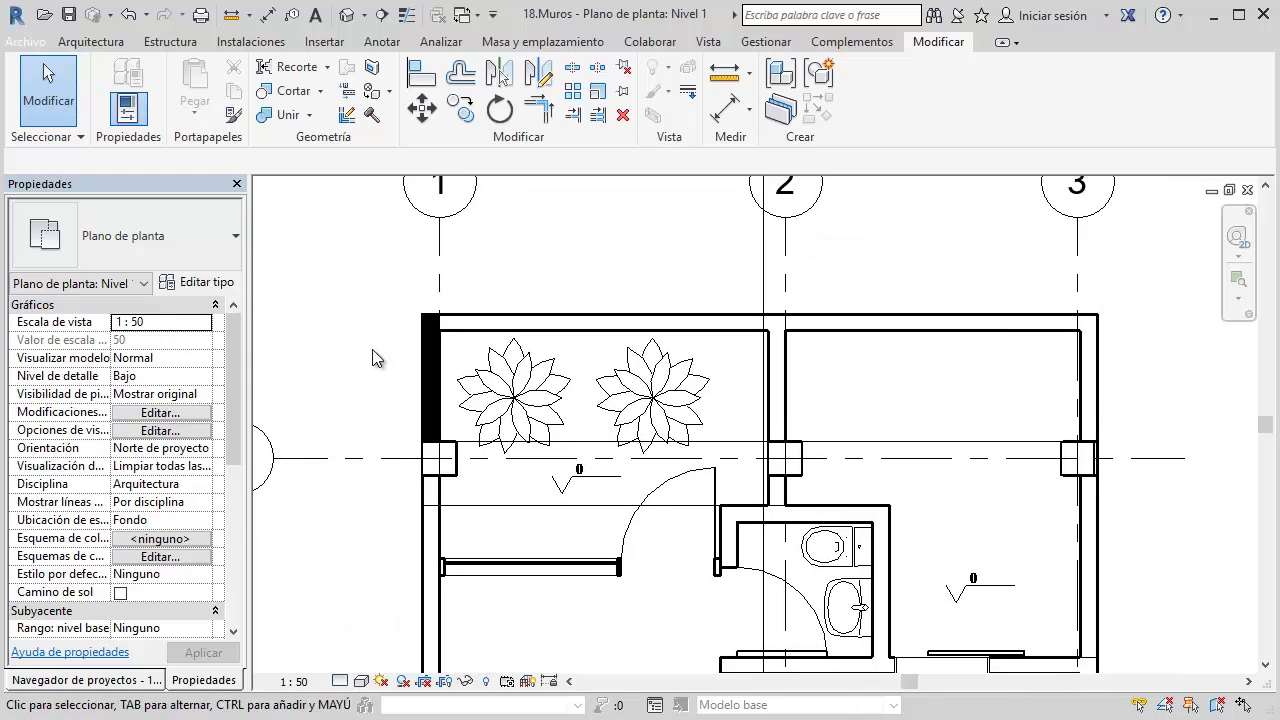
click(427, 335)
click(379, 298)
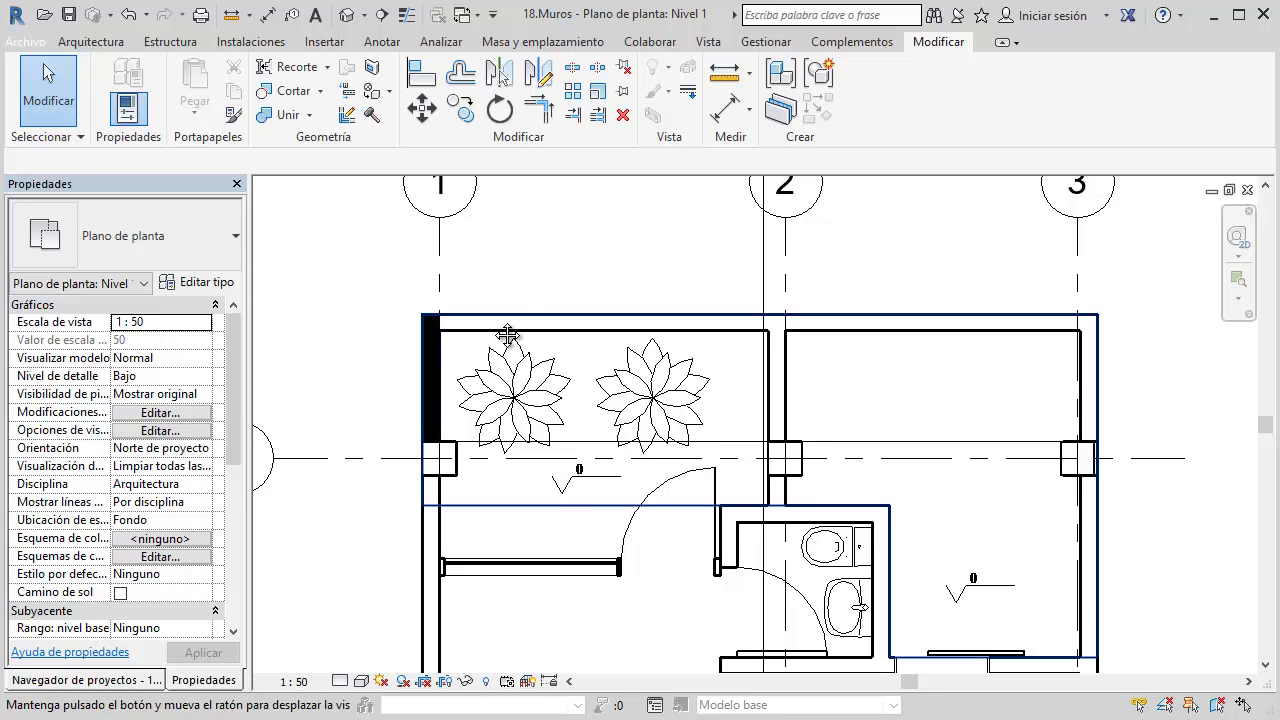
middle_drag(508, 334, 506, 276)
scroll(488, 262, down, 3)
scroll(488, 265, down, 2)
scroll(488, 262, down, 1)
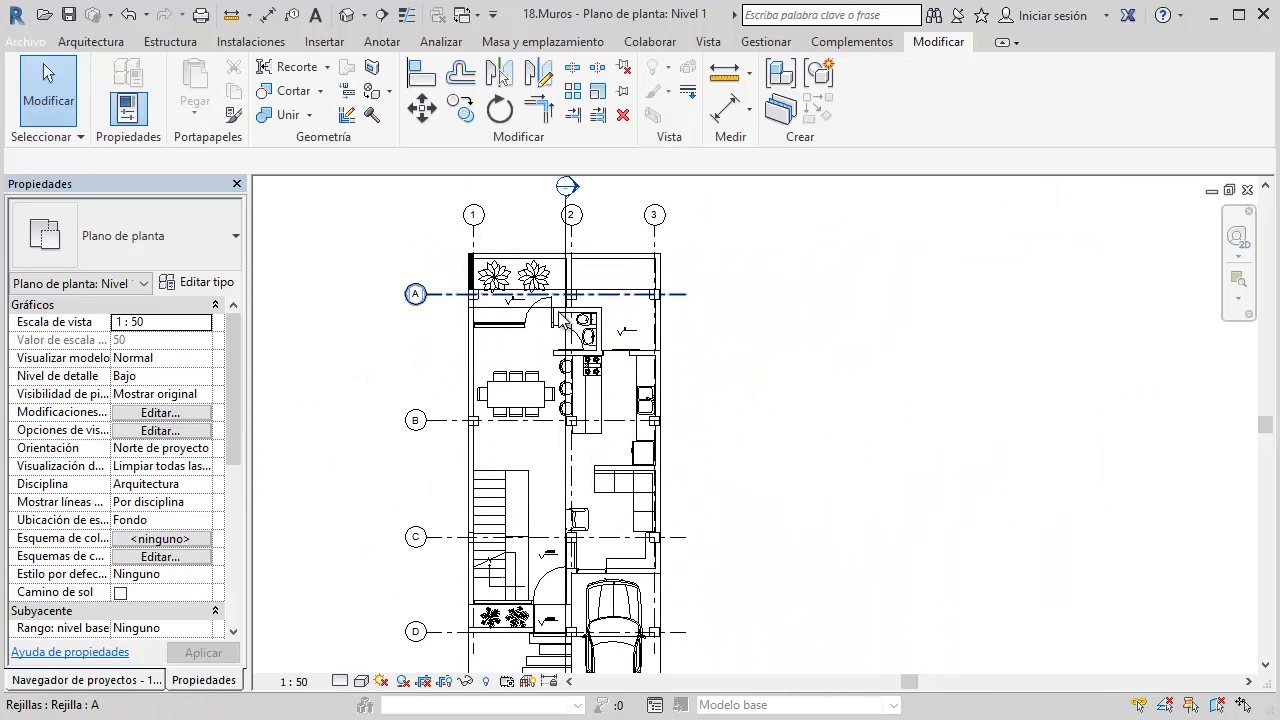
scroll(491, 240, up, 2)
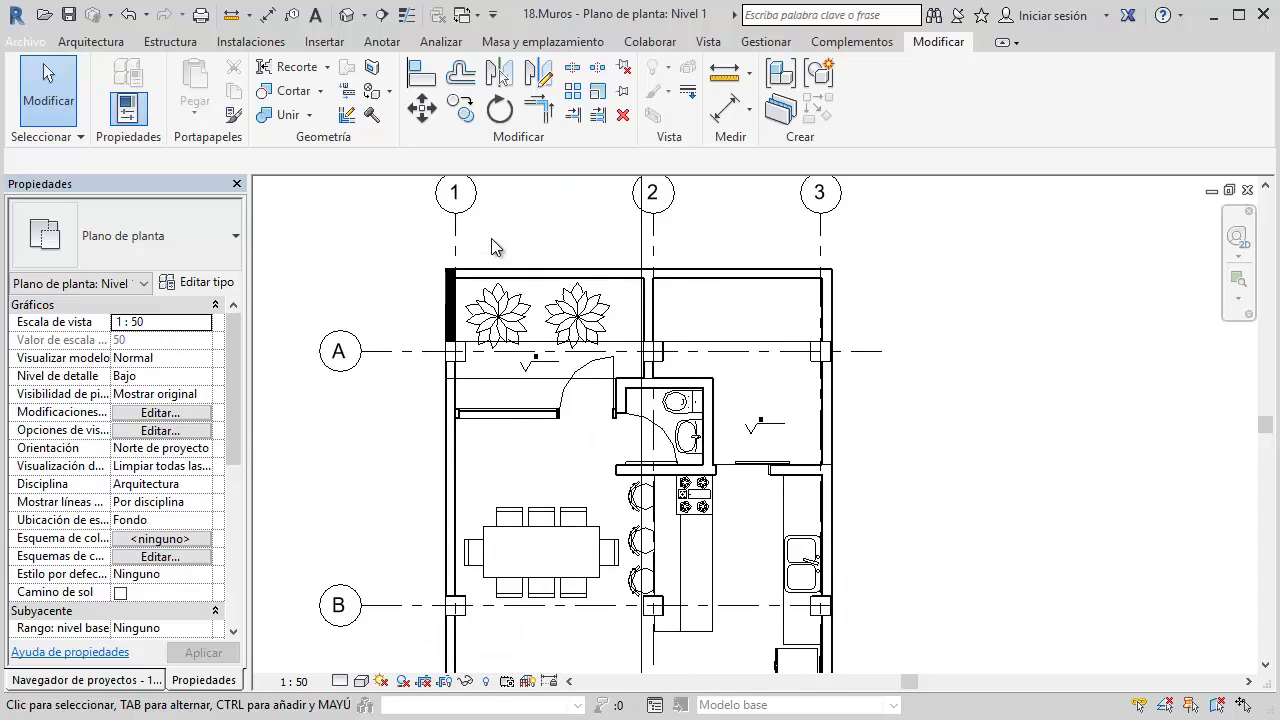
scroll(491, 240, up, 1)
Select the planter's left wall and open its wall type properties
scroll(460, 280, up, 1)
click(431, 308)
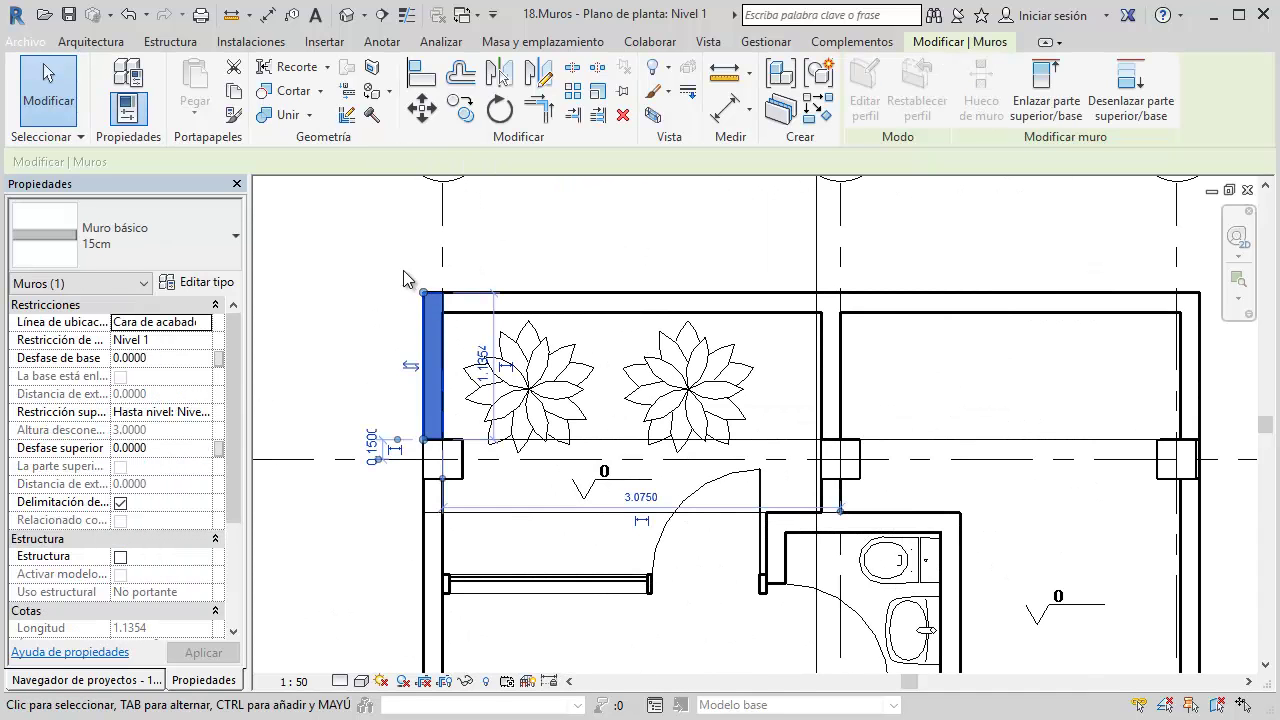
key(Escape)
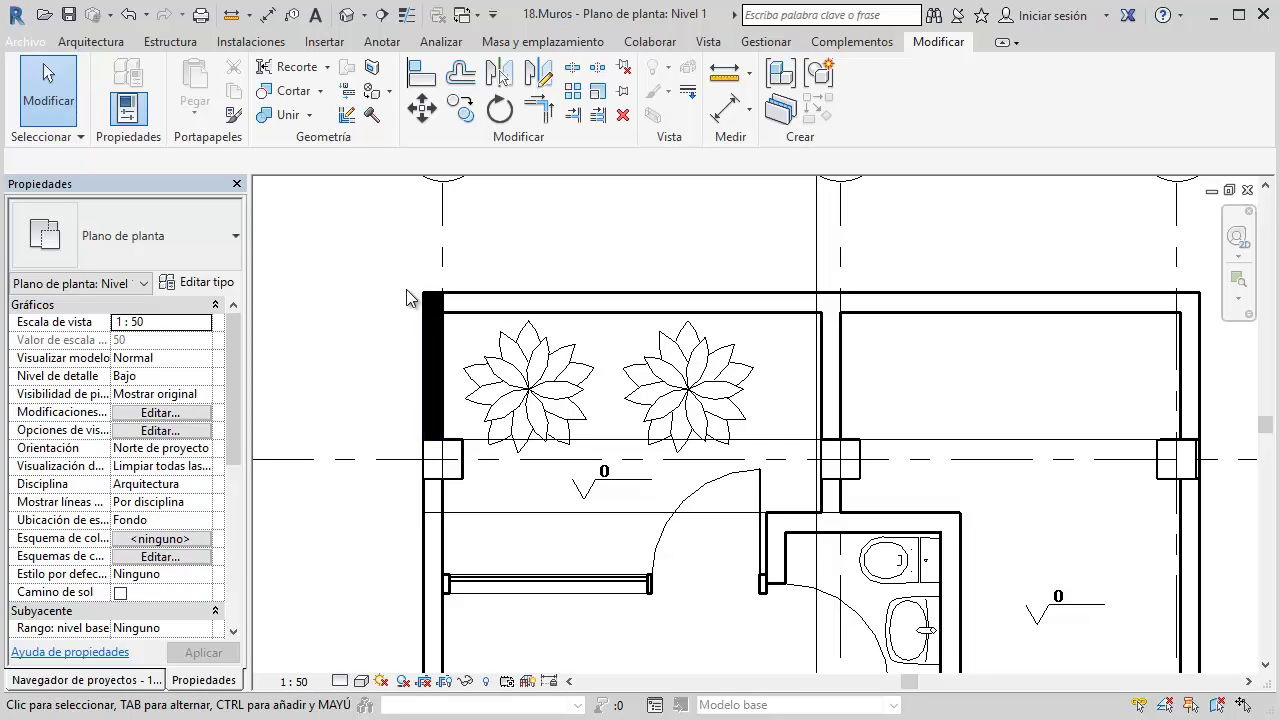
click(425, 330)
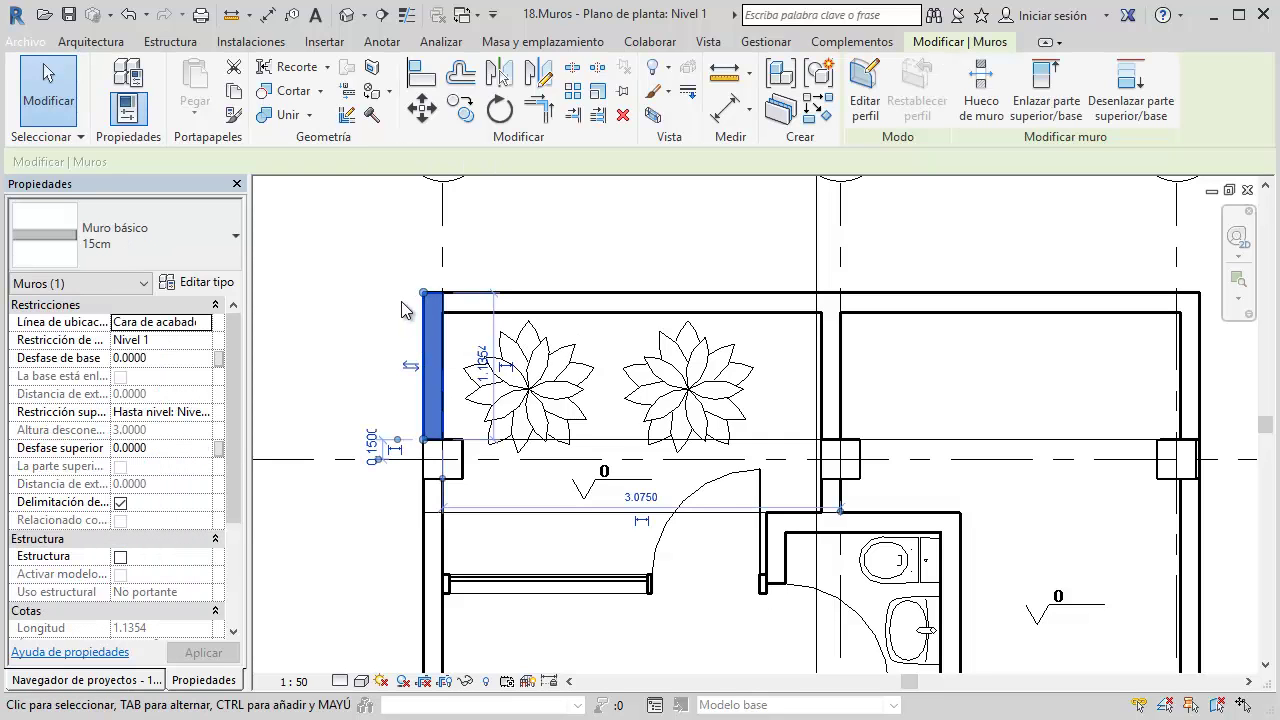
click(401, 310)
click(430, 320)
click(197, 282)
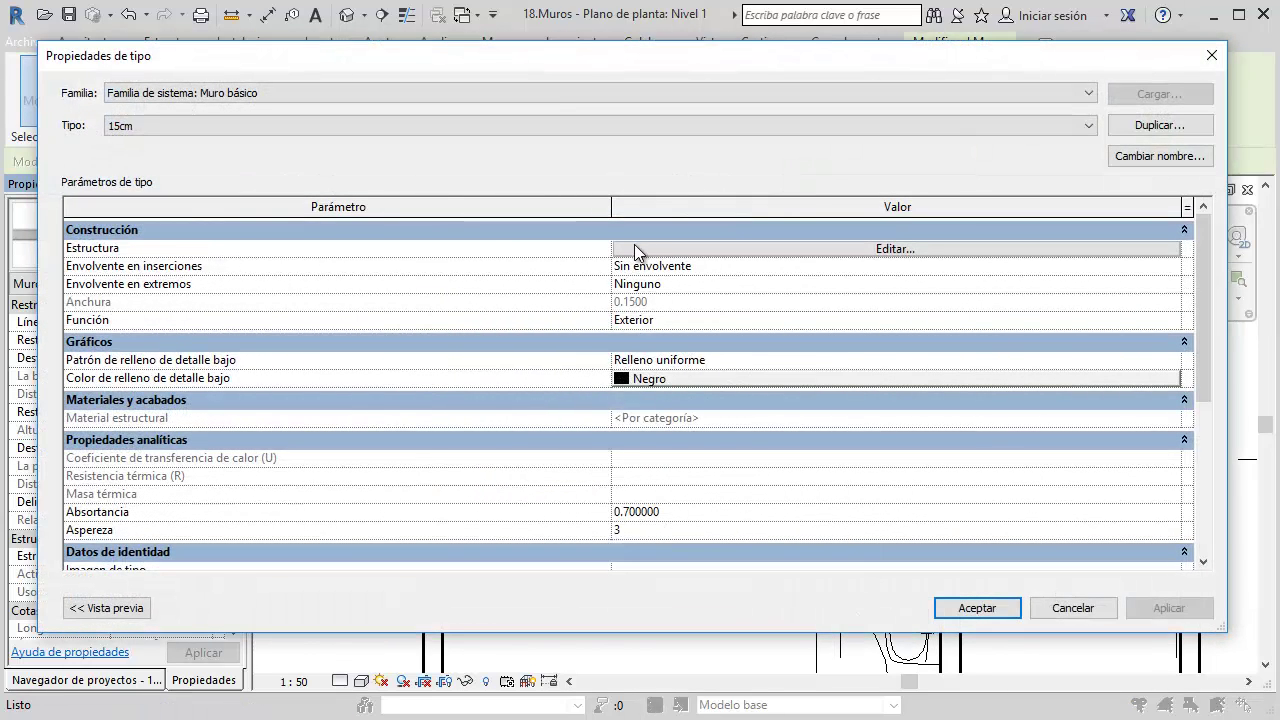
Set the 15cm wall type's structure layer material to Ladrillo, común and confirm
click(635, 248)
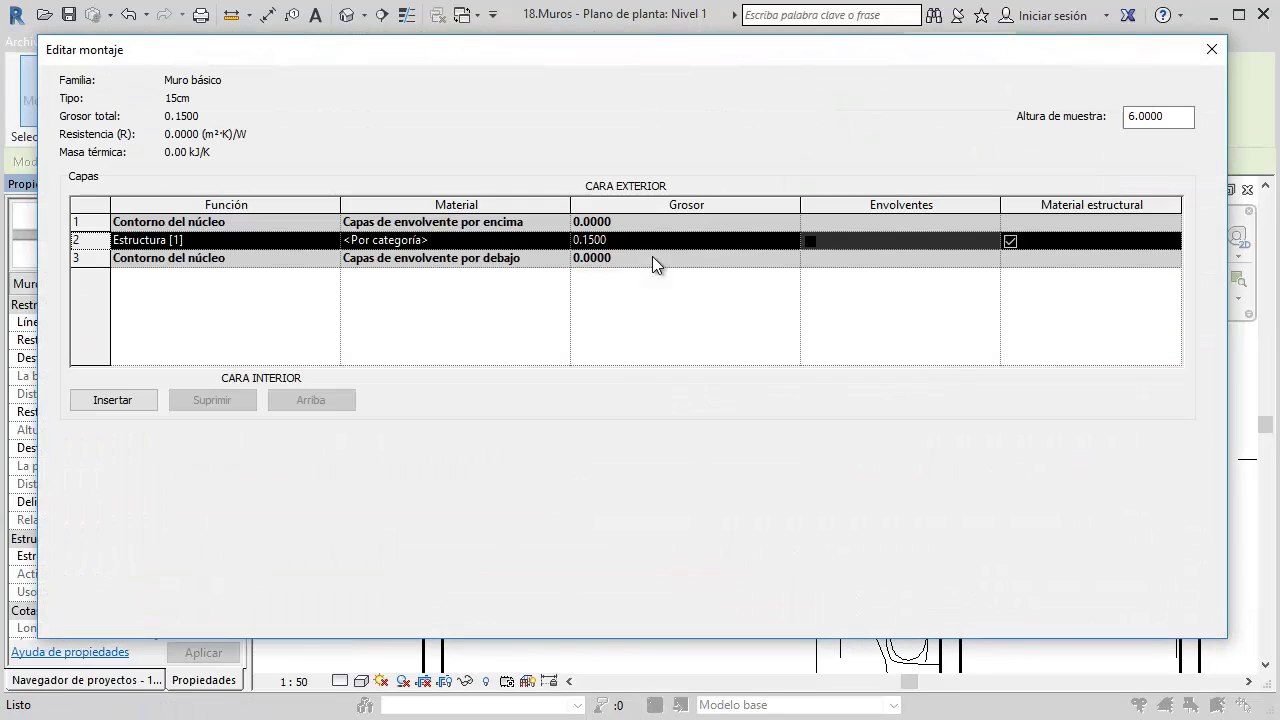
click(488, 240)
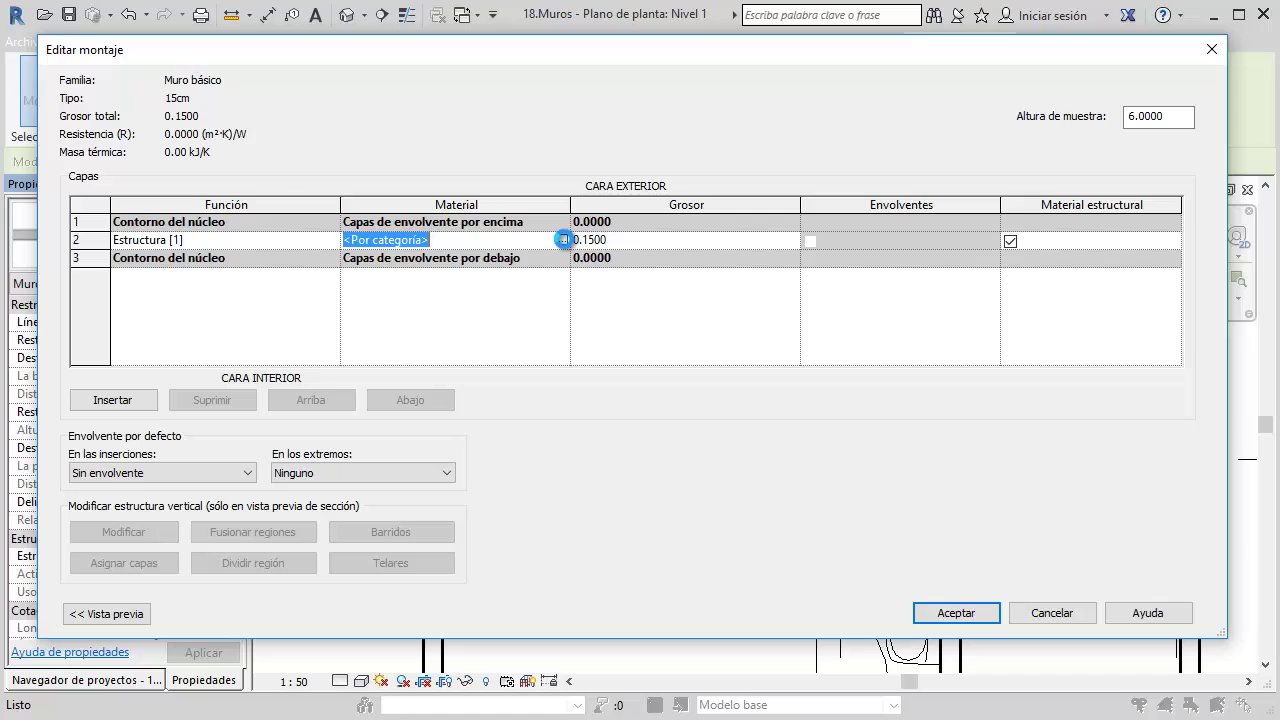
click(564, 240)
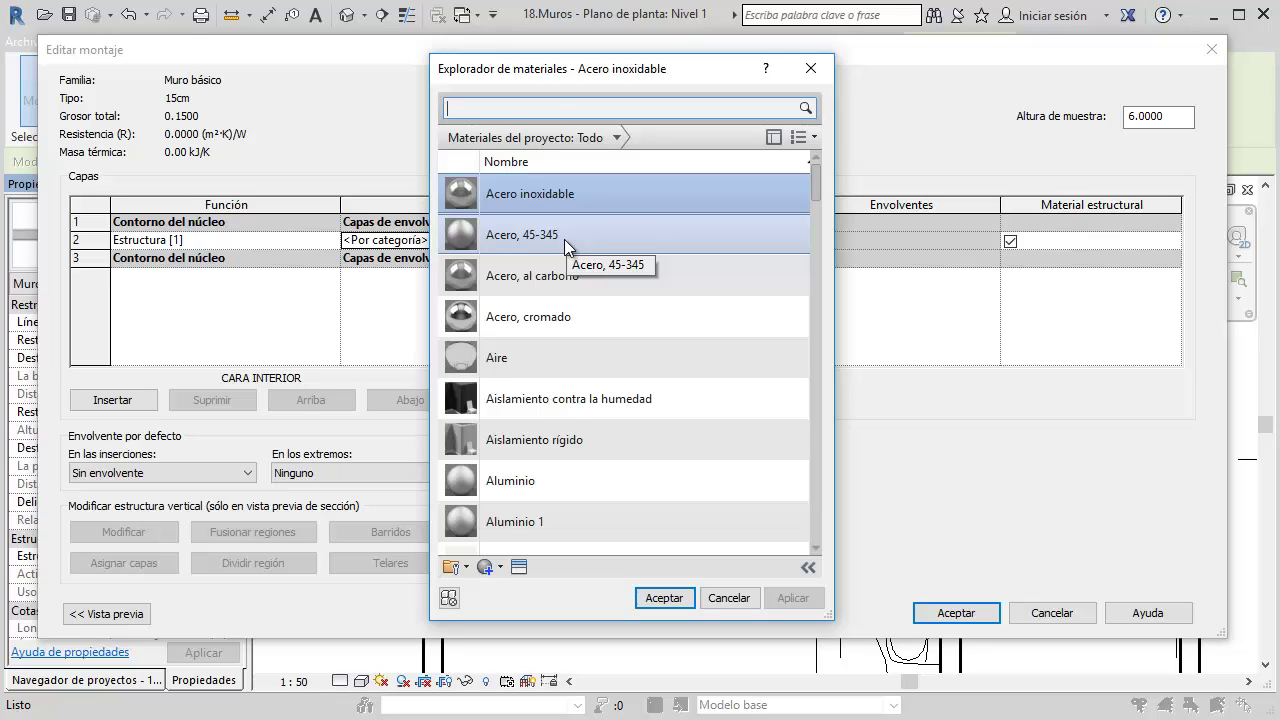
drag(549, 76, 572, 72)
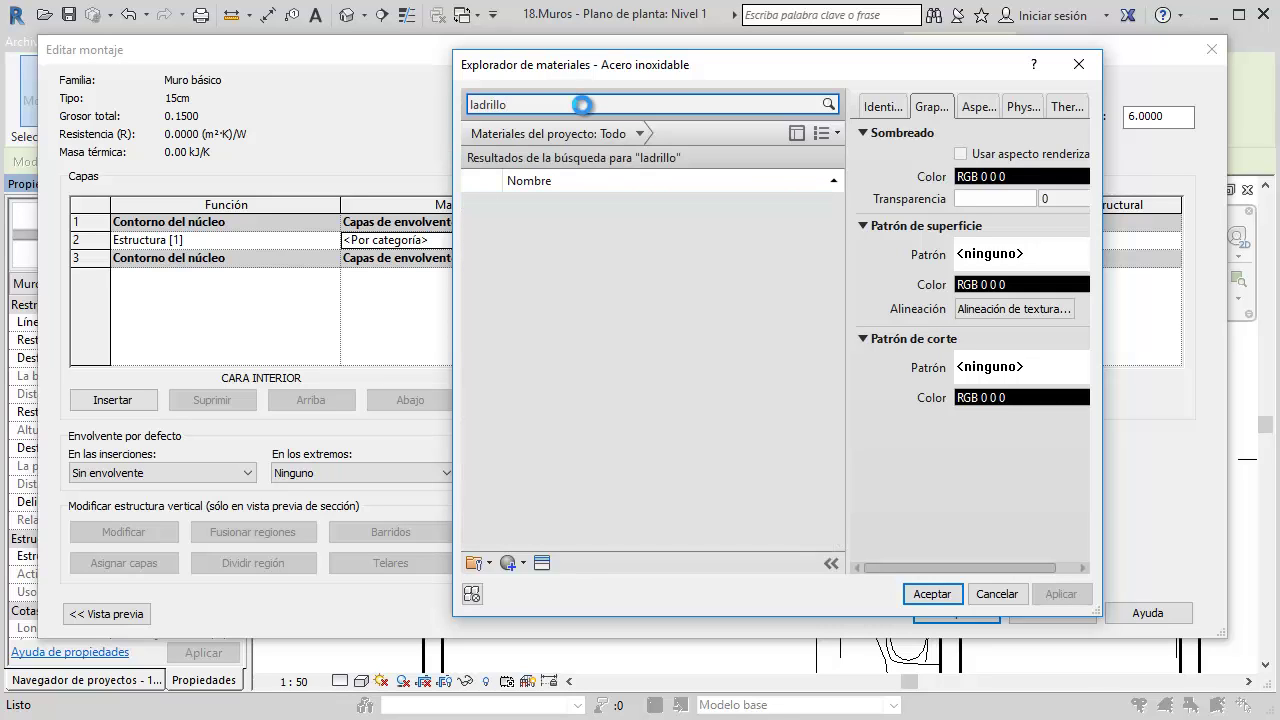
click(566, 210)
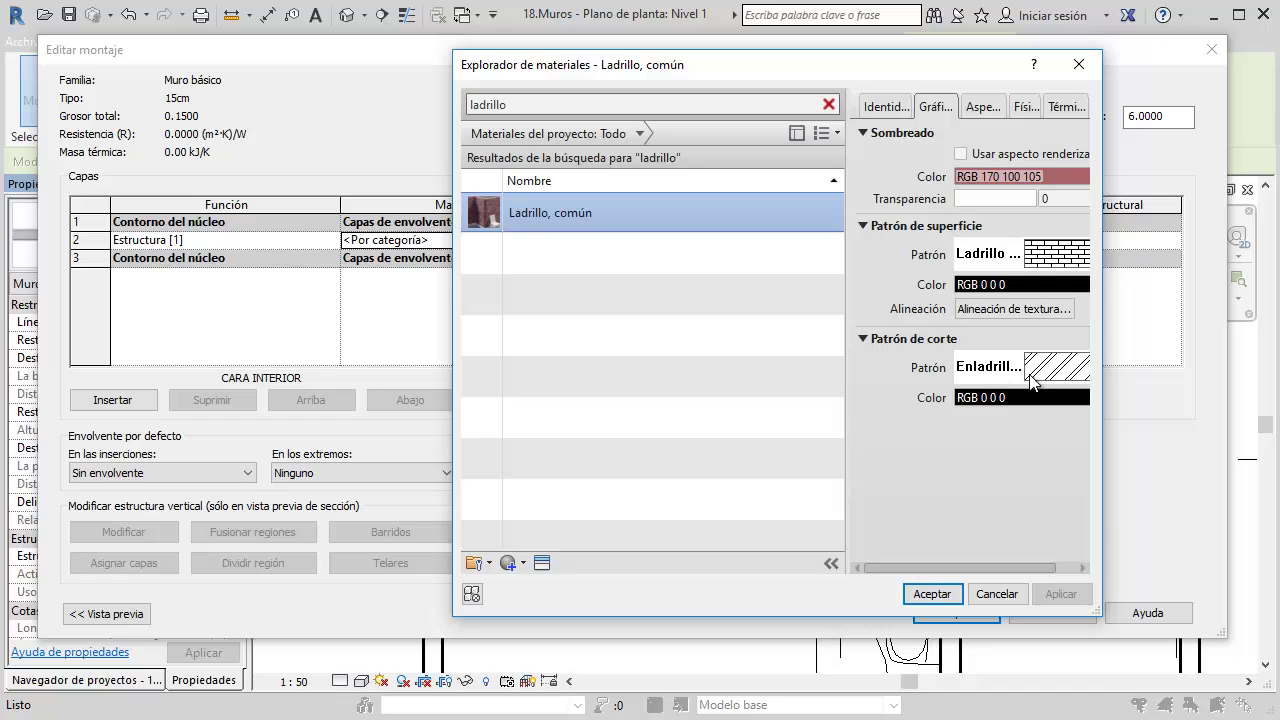
click(945, 596)
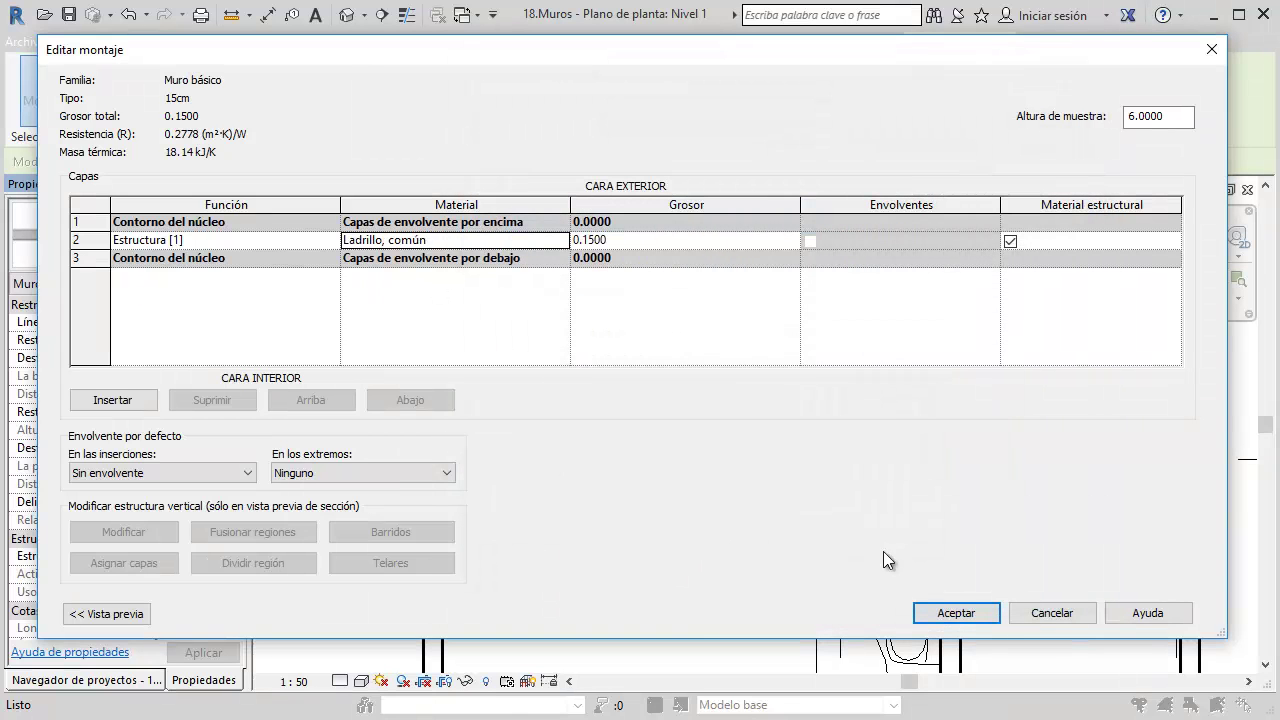
click(950, 610)
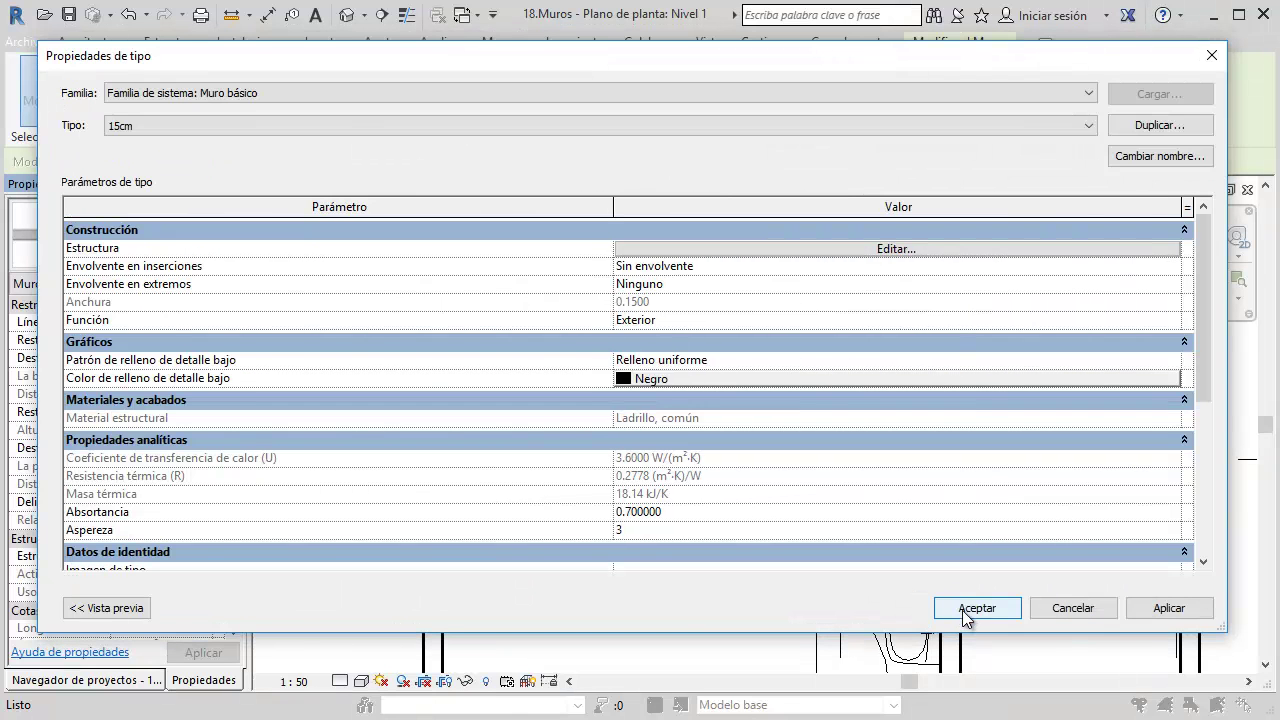
click(965, 610)
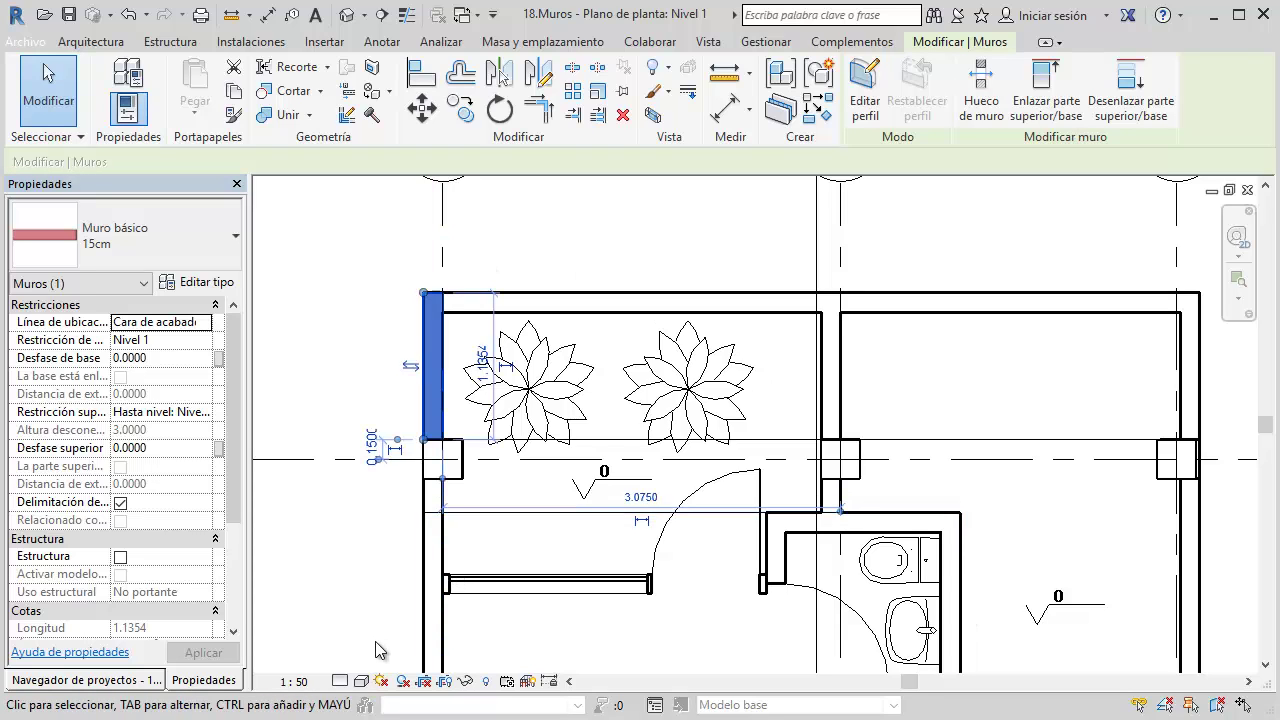
Remove the solid low-detail fill pattern from the 15cm wall type
click(393, 277)
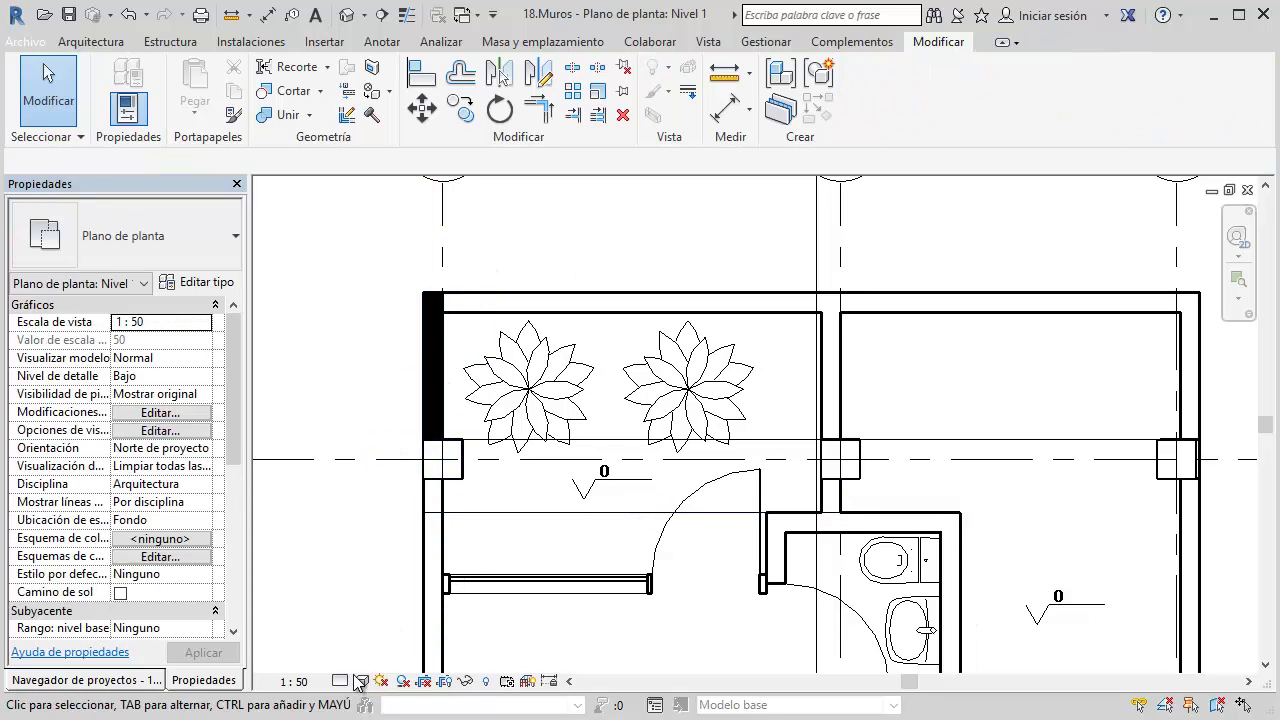
click(430, 357)
click(200, 282)
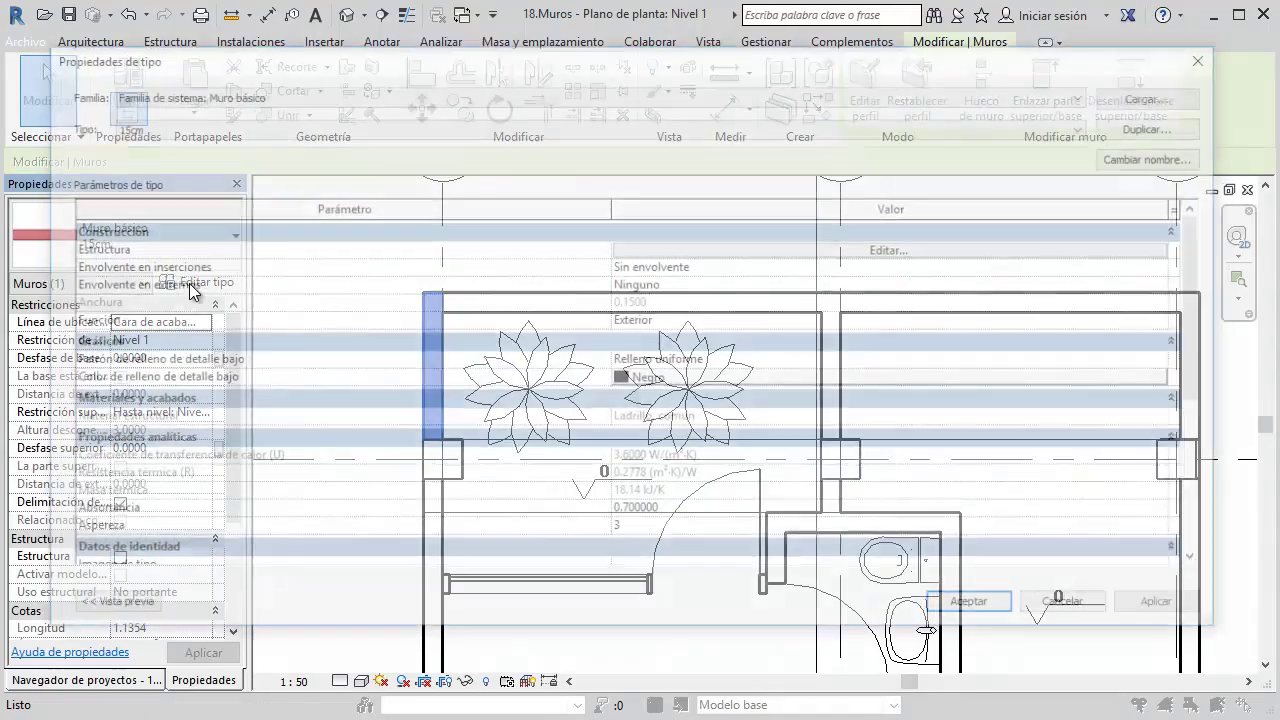
click(1173, 359)
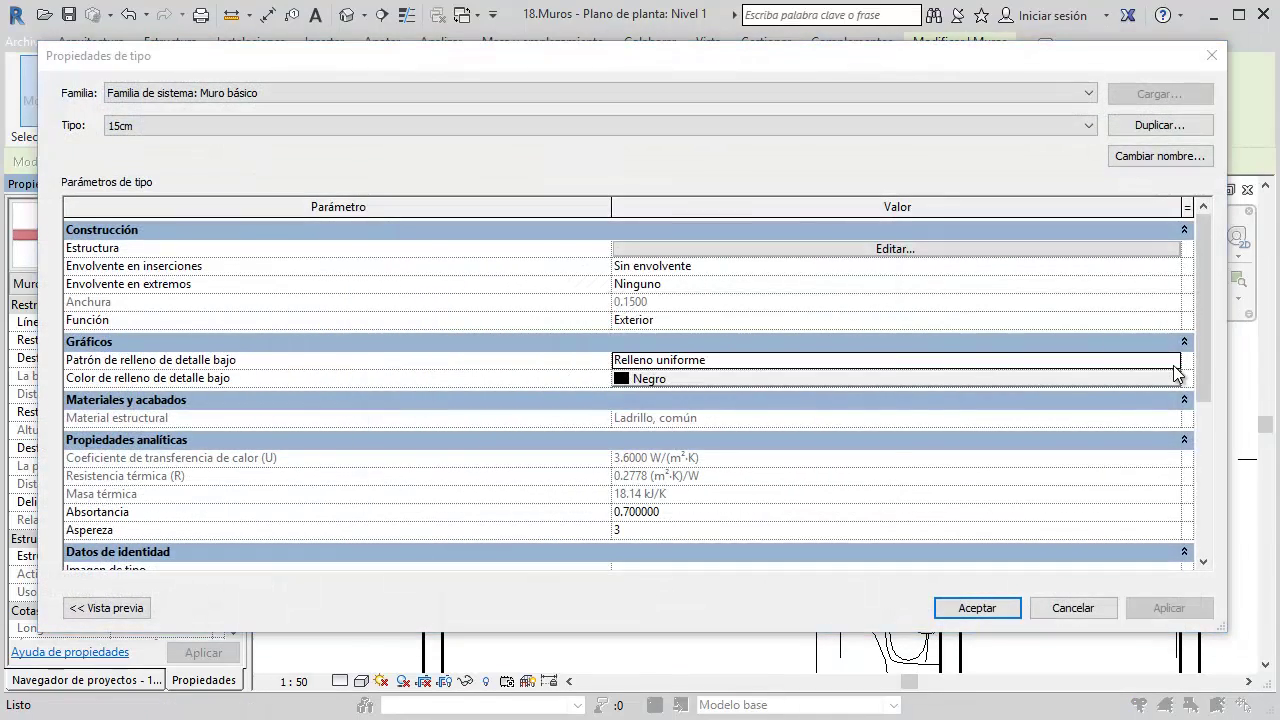
click(576, 497)
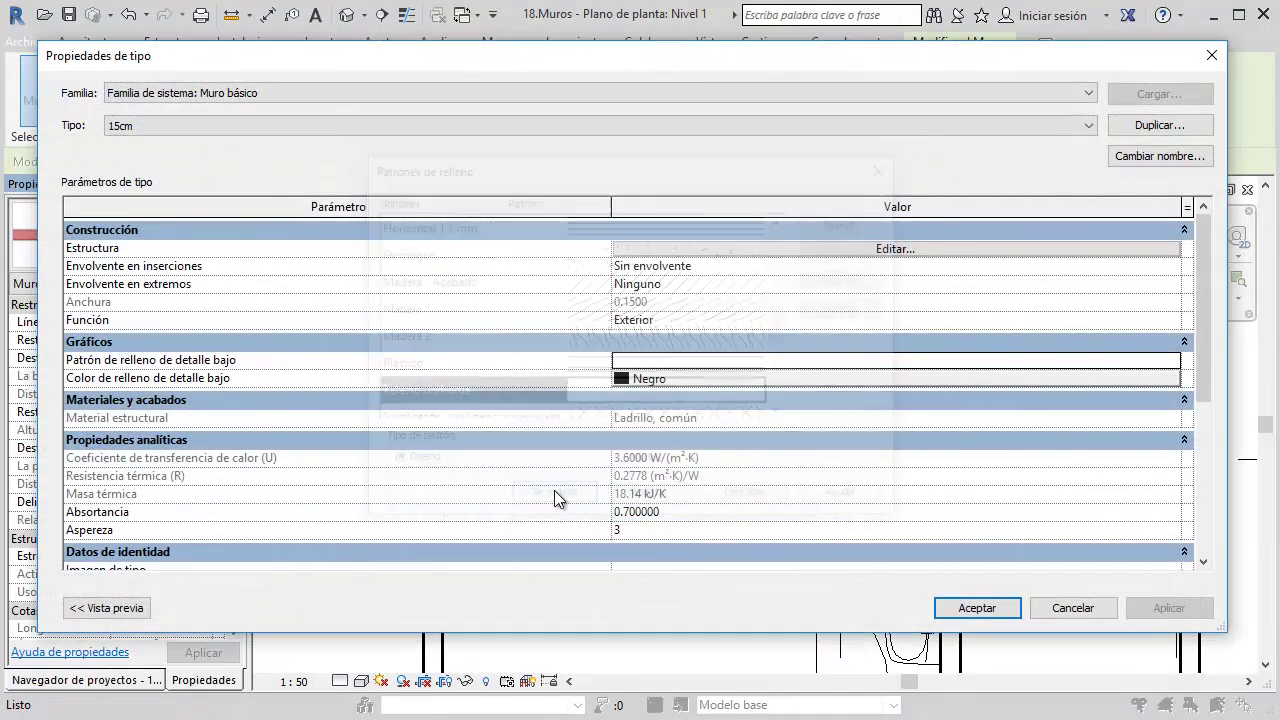
click(977, 608)
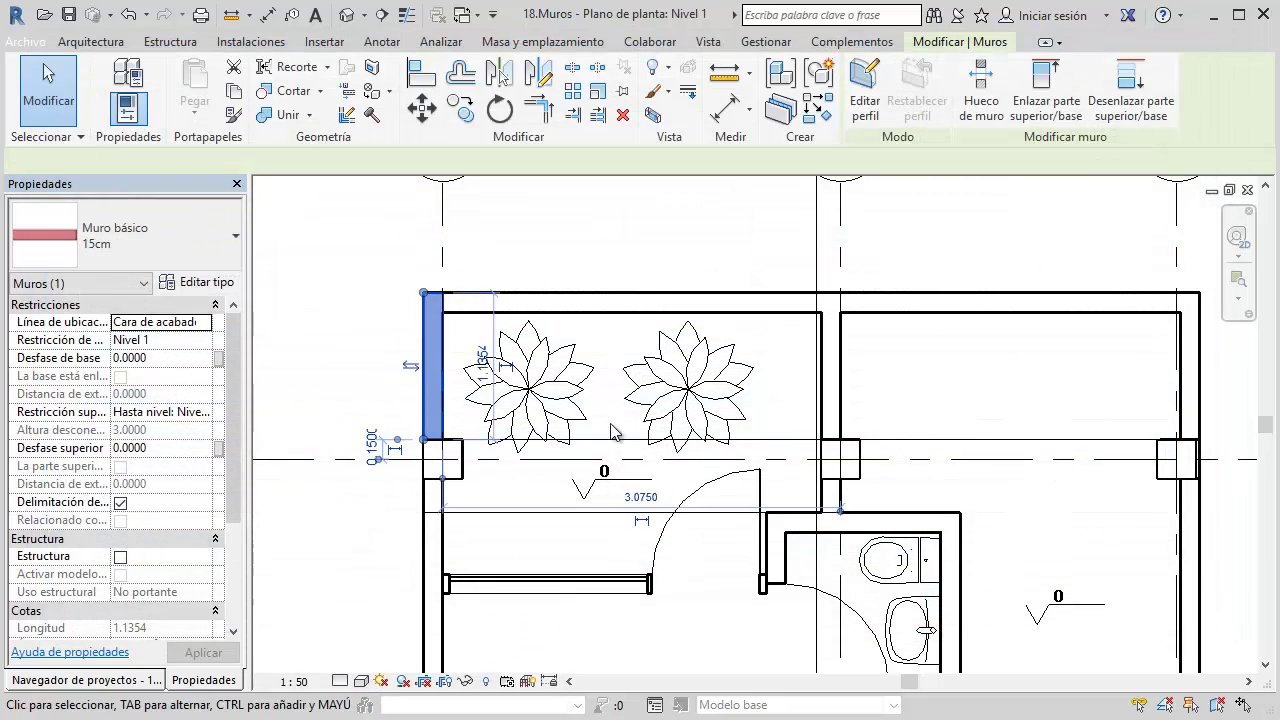
Switch the plan's detail level to Medio so the wall shows brick hatching
click(338, 265)
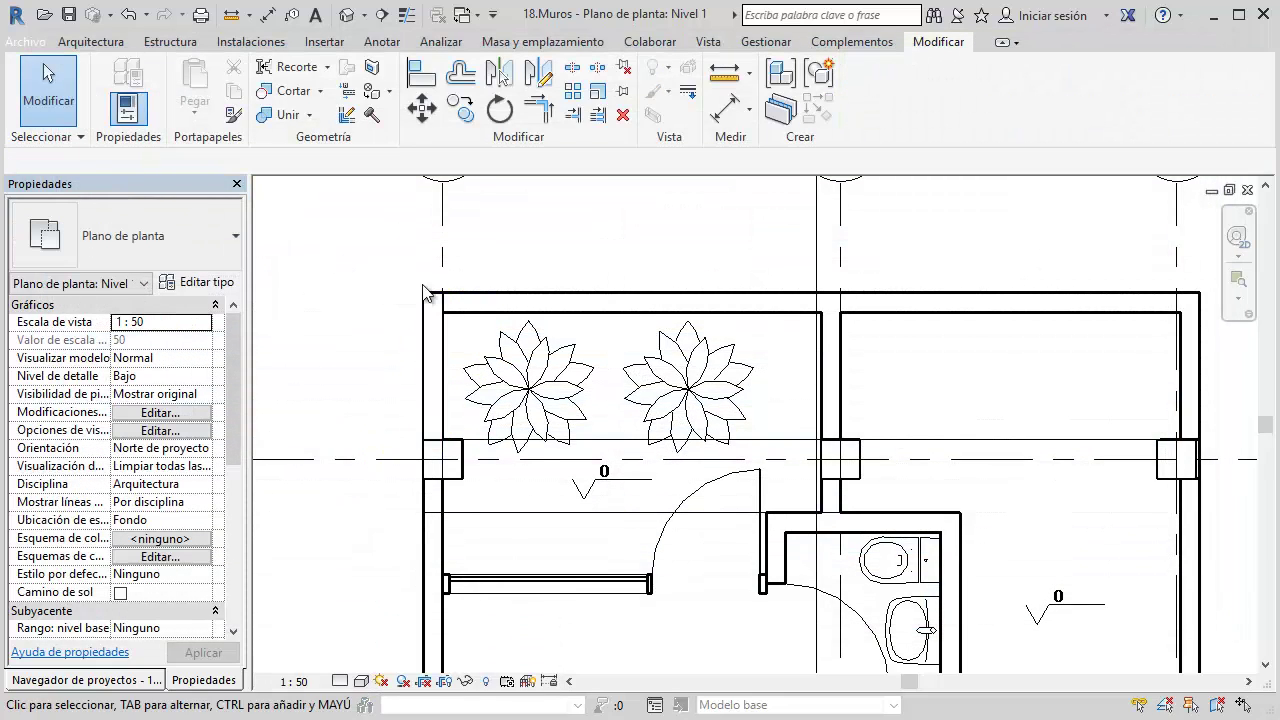
click(426, 346)
click(369, 294)
click(341, 681)
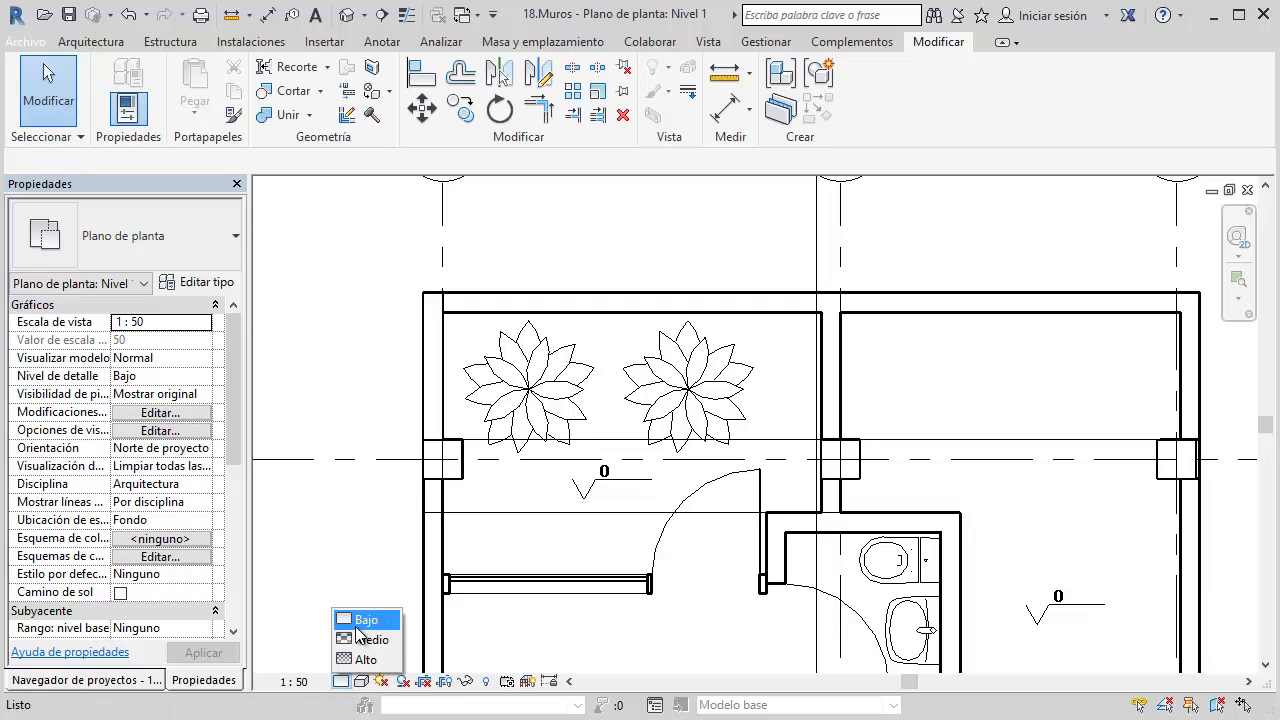
click(370, 640)
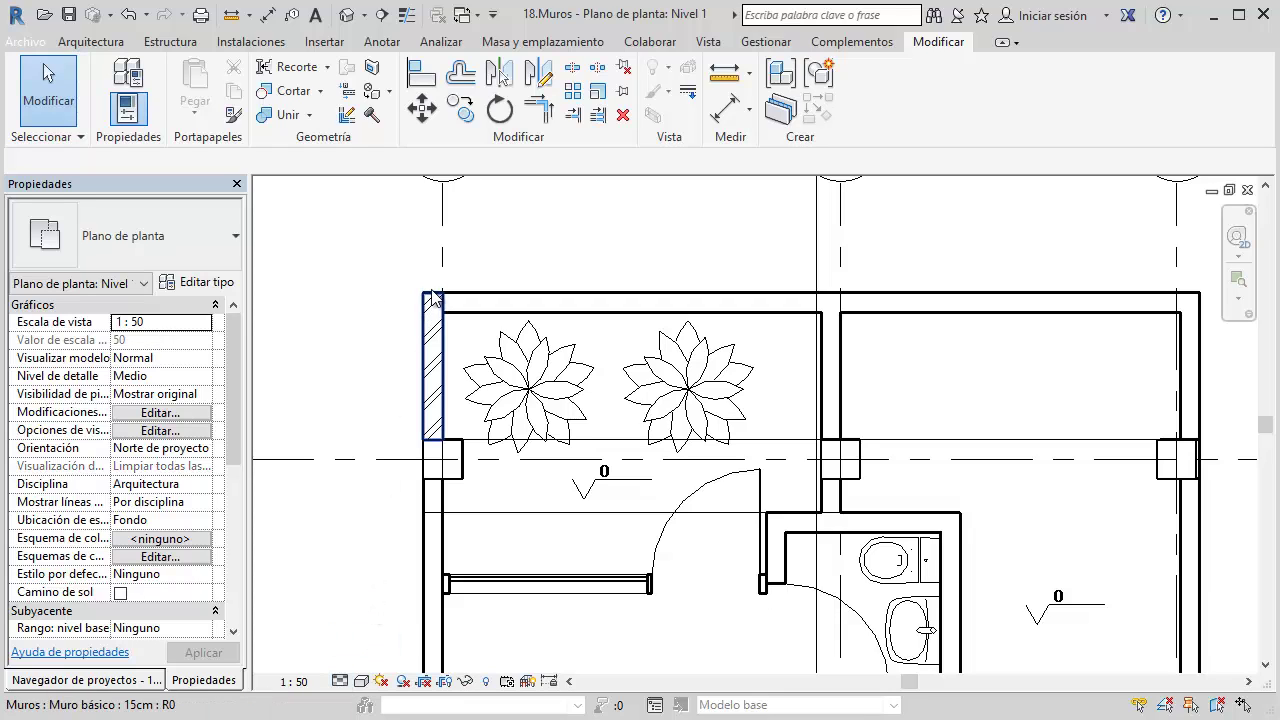
scroll(412, 284, down, 1)
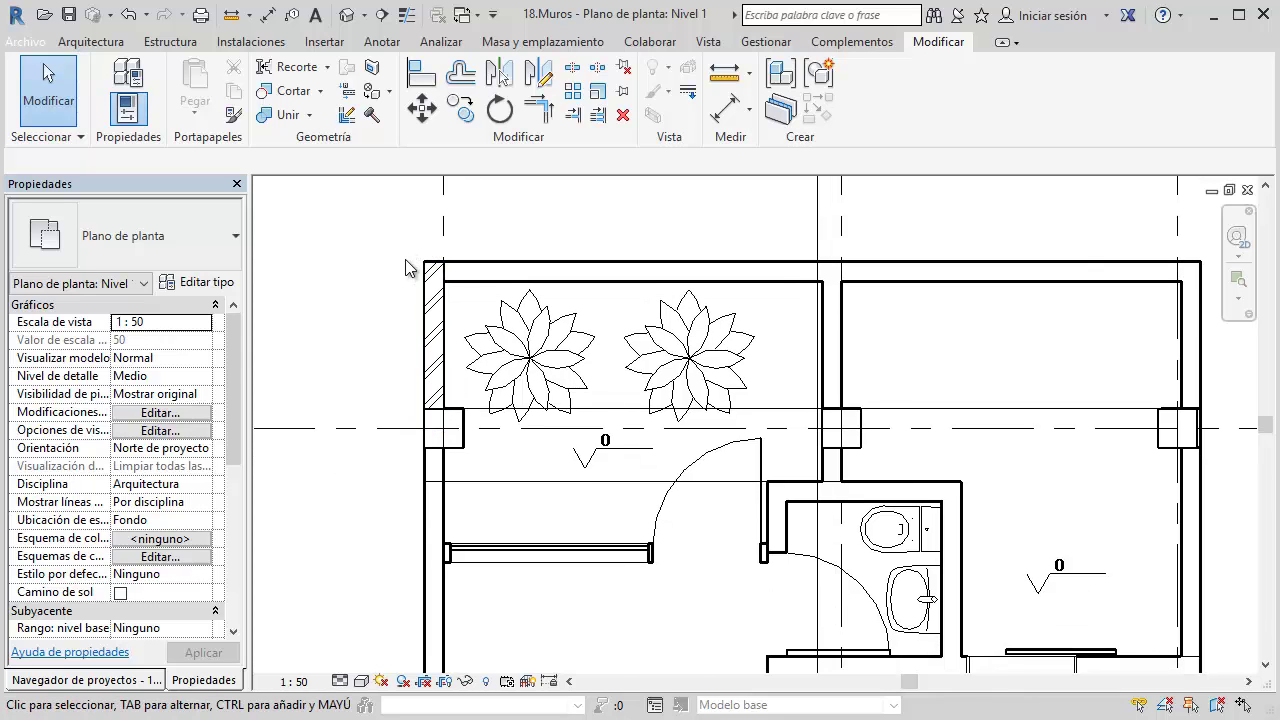
scroll(420, 272, down, 3)
Draw a 15cm wall along the house's top edge from the planter's corner to the right corner
key(w)
key(a)
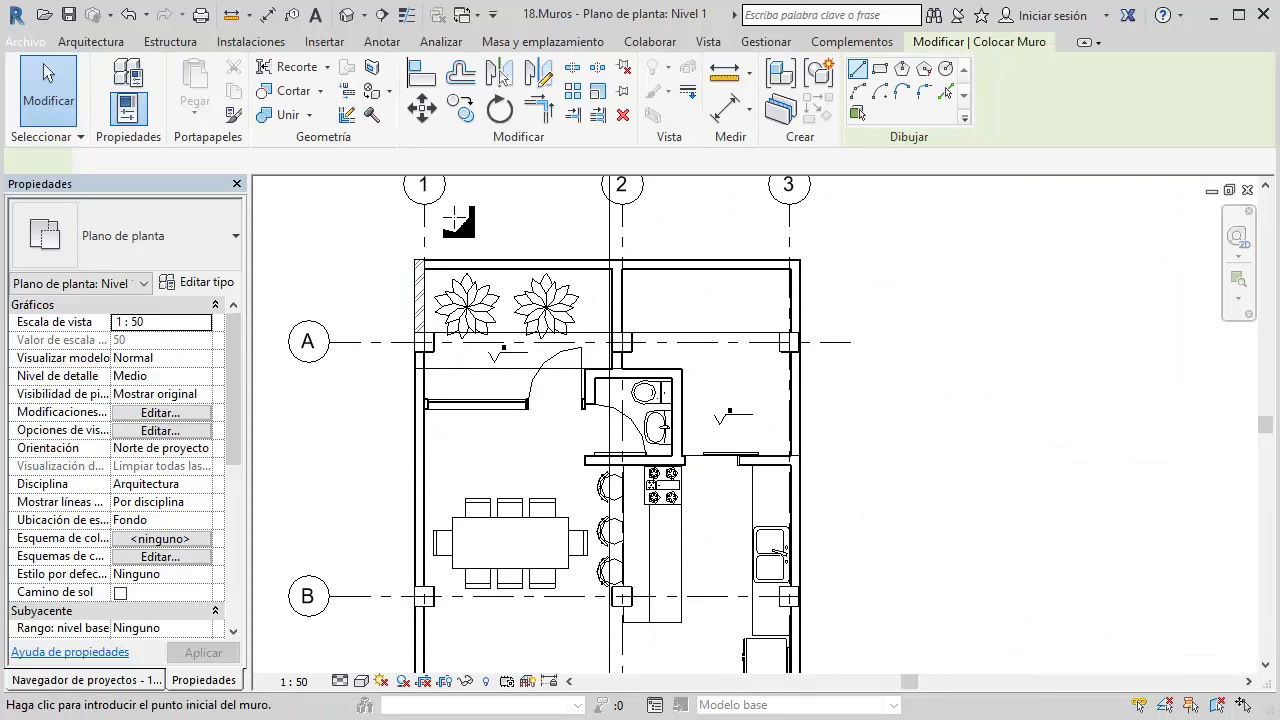
scroll(462, 232, up, 1)
scroll(467, 222, up, 2)
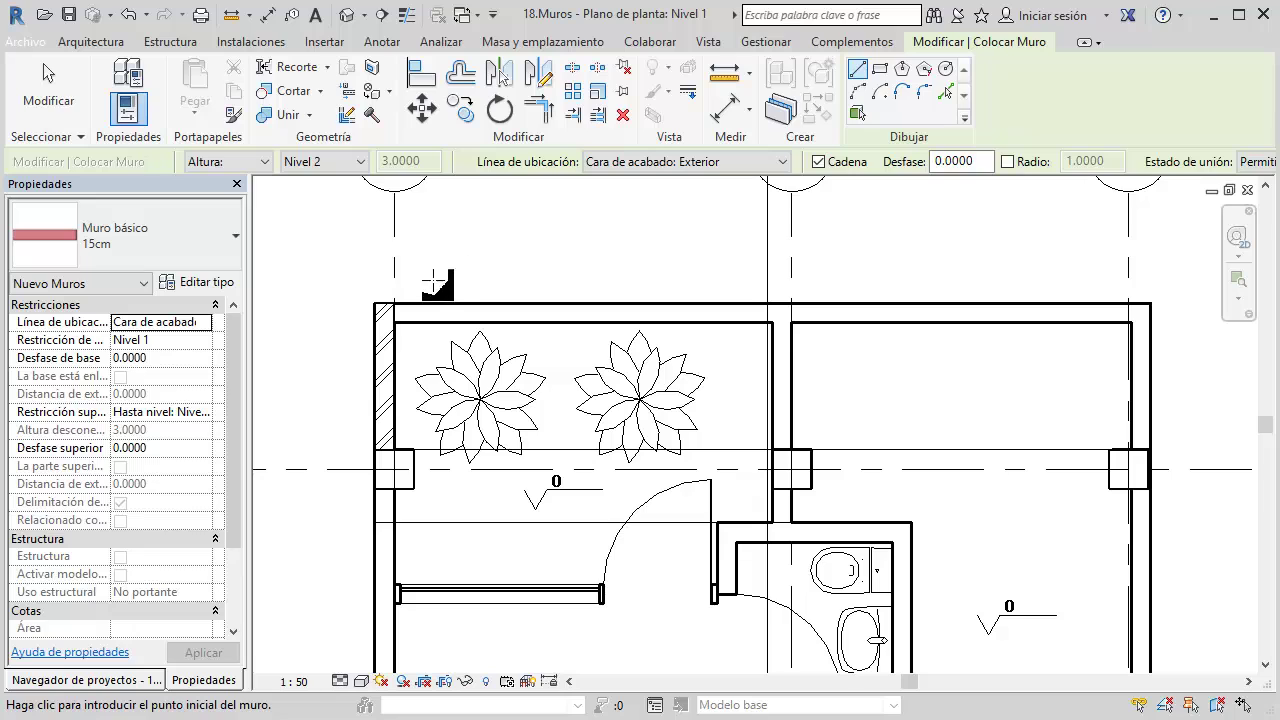
click(395, 306)
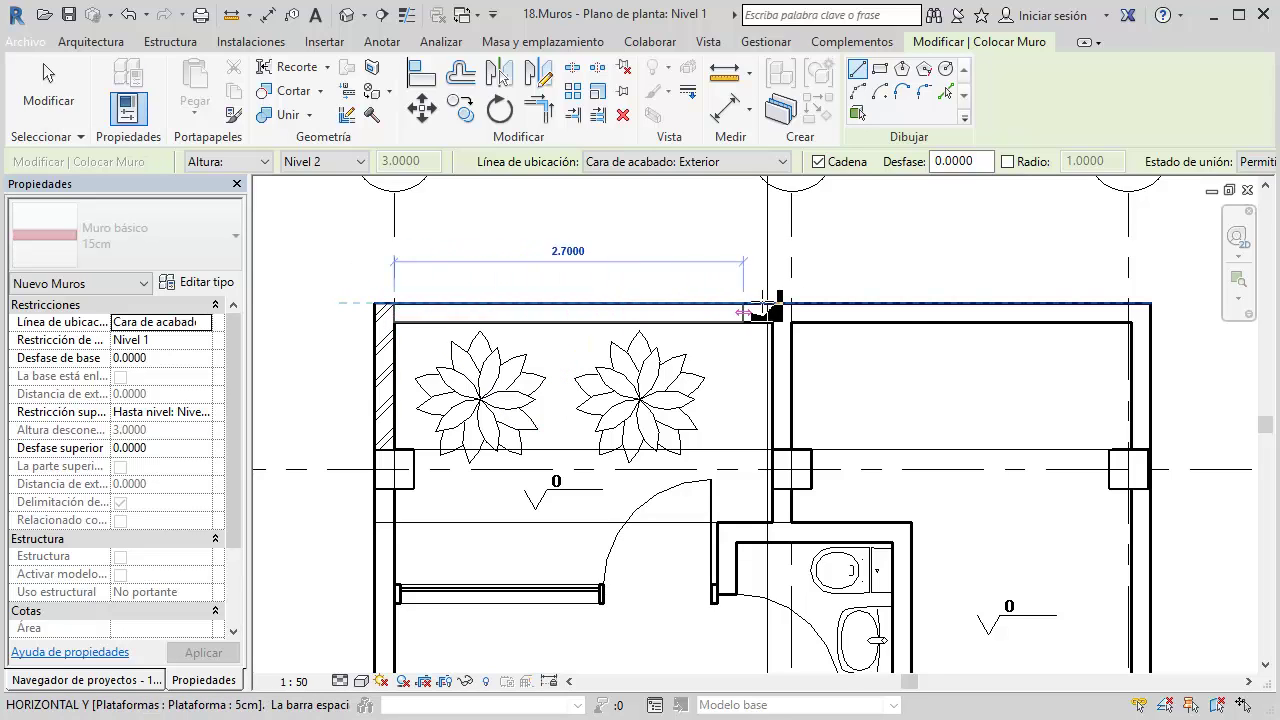
click(1145, 302)
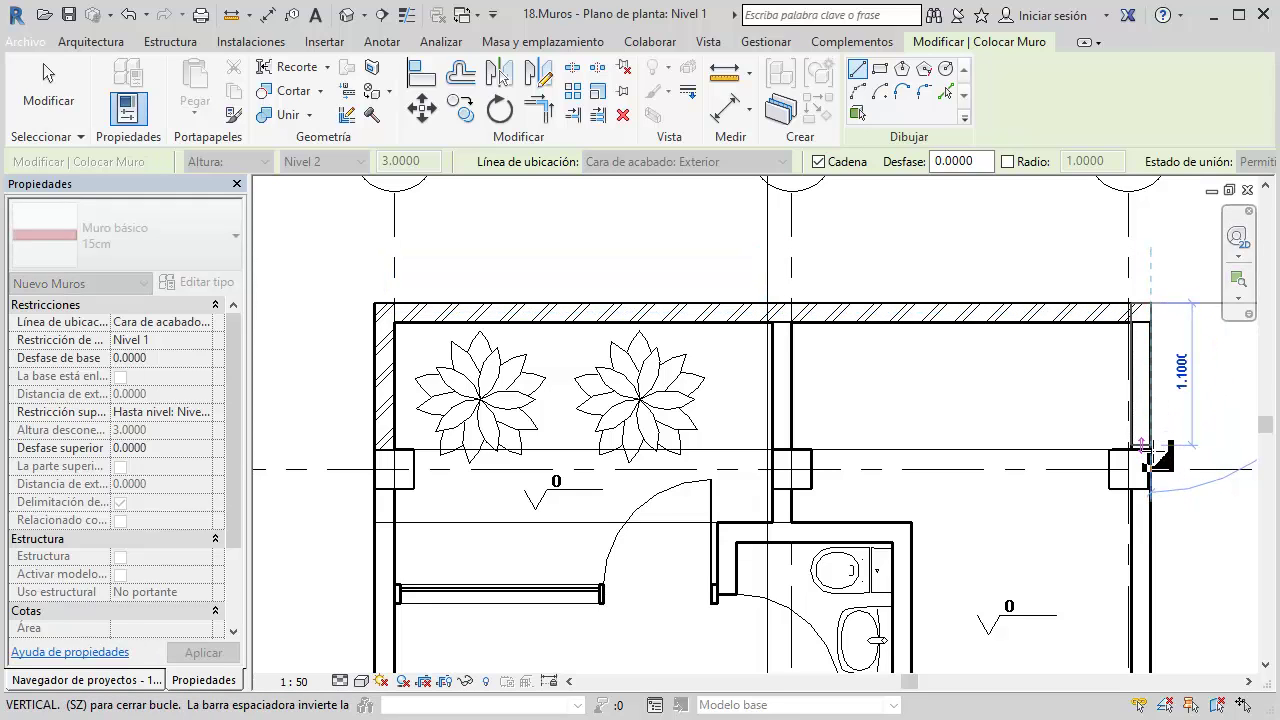
Discard the unfinished wall segment and exit the Wall tool
scroll(1158, 455, up, 2)
scroll(1160, 465, up, 2)
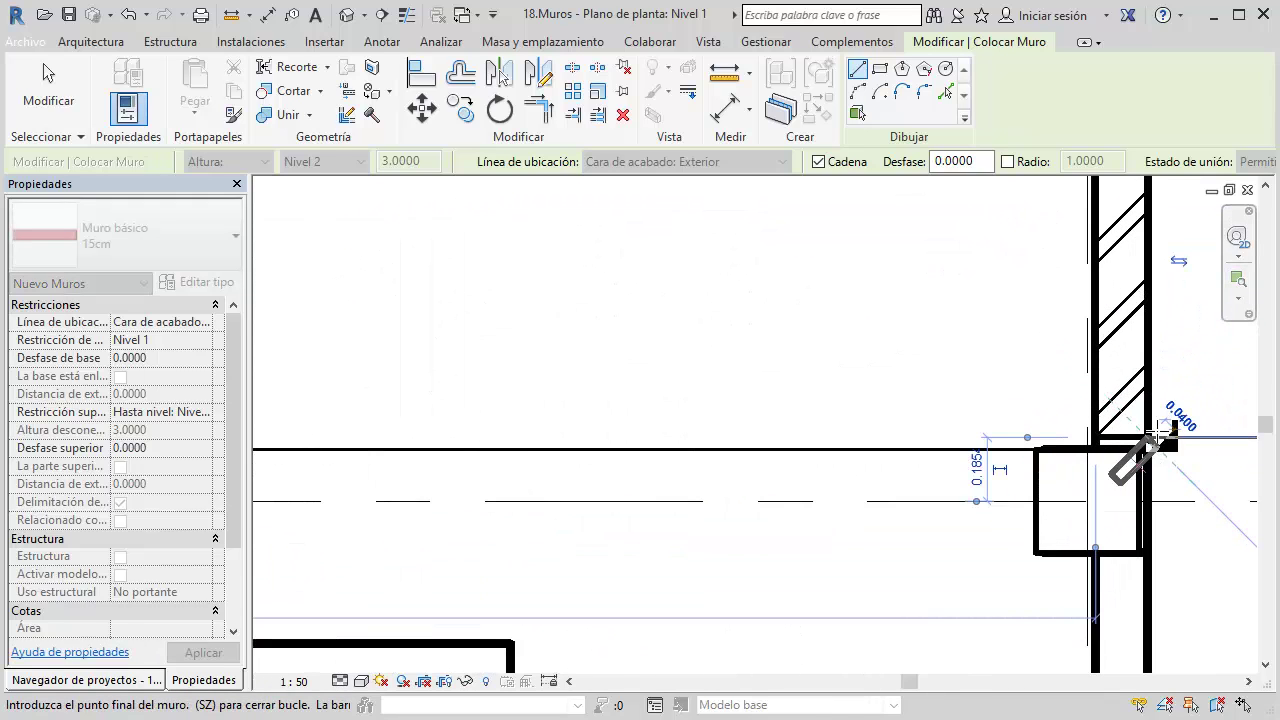
key(Escape)
key(Escape)
scroll(1162, 487, up, 2)
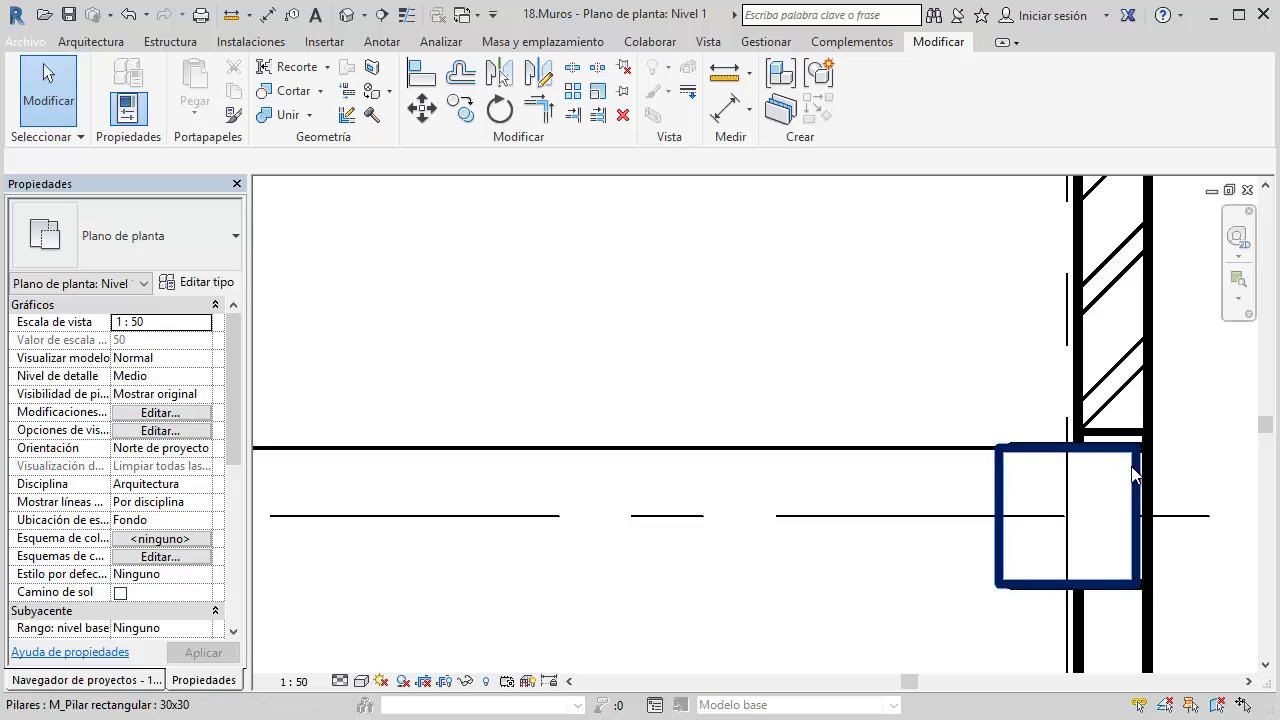
Set the plan's view scale to 1 : 20
click(1137, 470)
scroll(1135, 465, down, 3)
key(Escape)
scroll(1000, 400, up, 2)
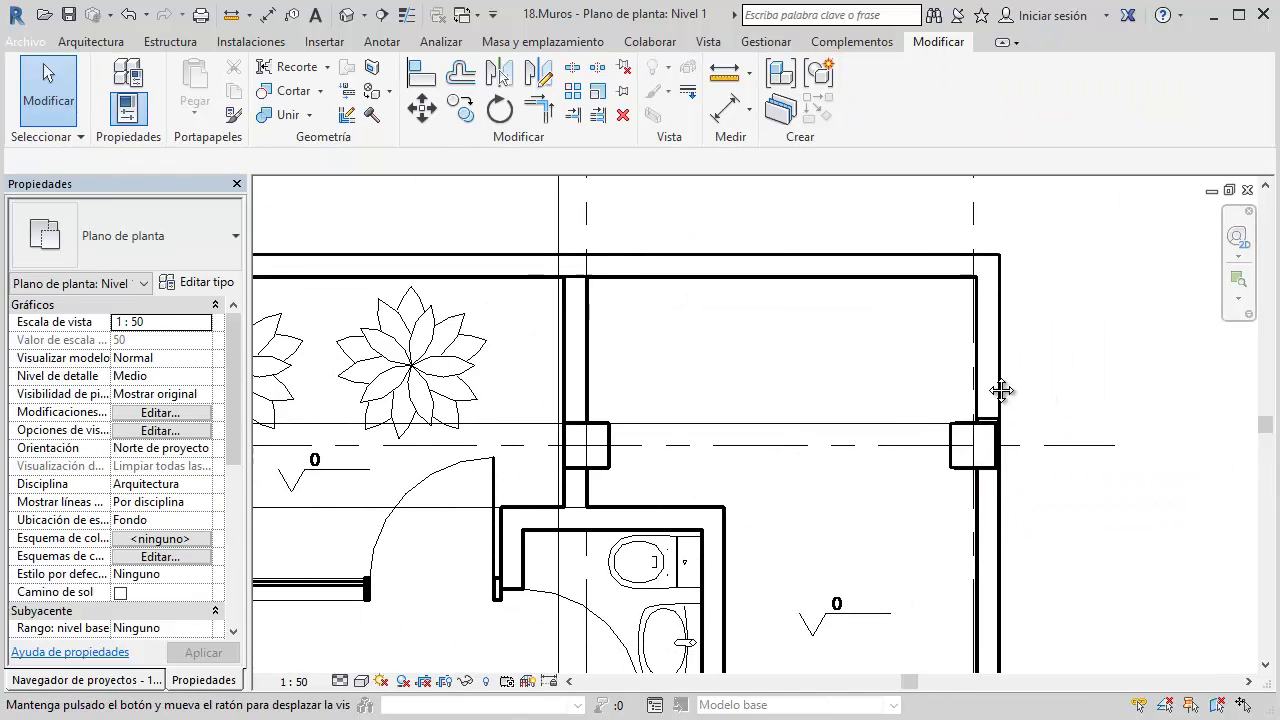
scroll(951, 414, up, 2)
scroll(896, 534, up, 2)
scroll(880, 548, up, 1)
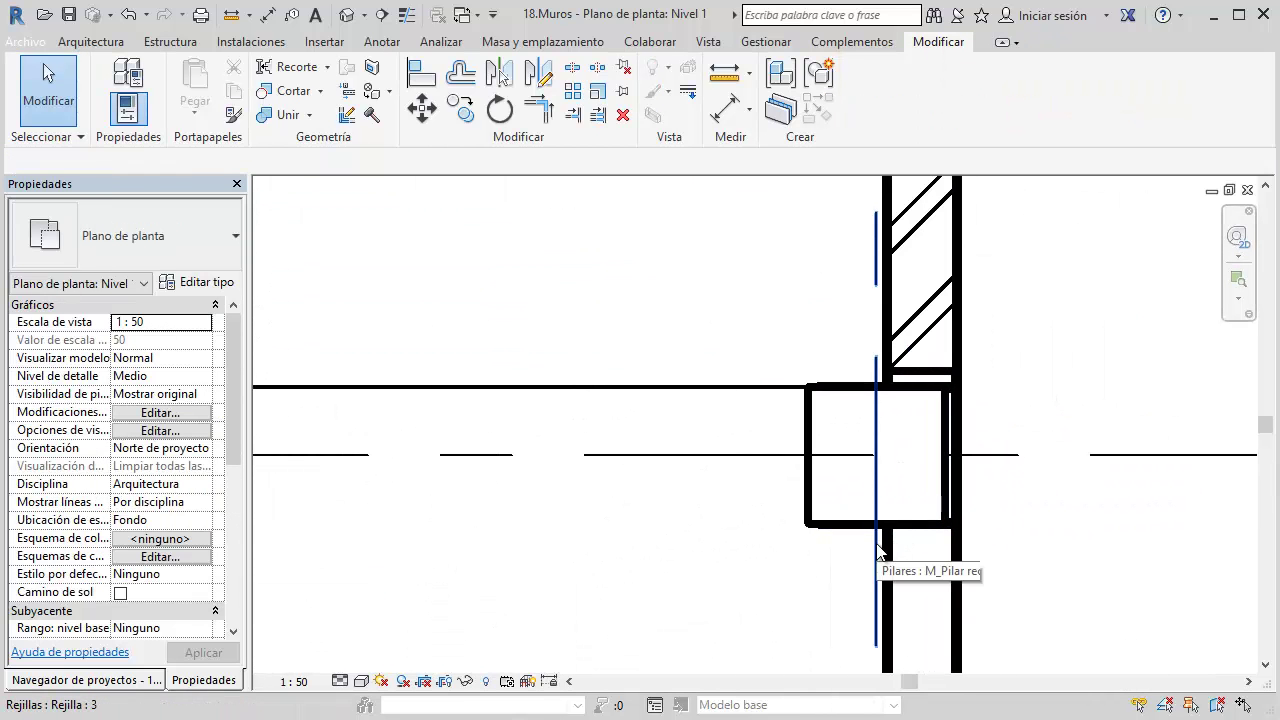
click(293, 681)
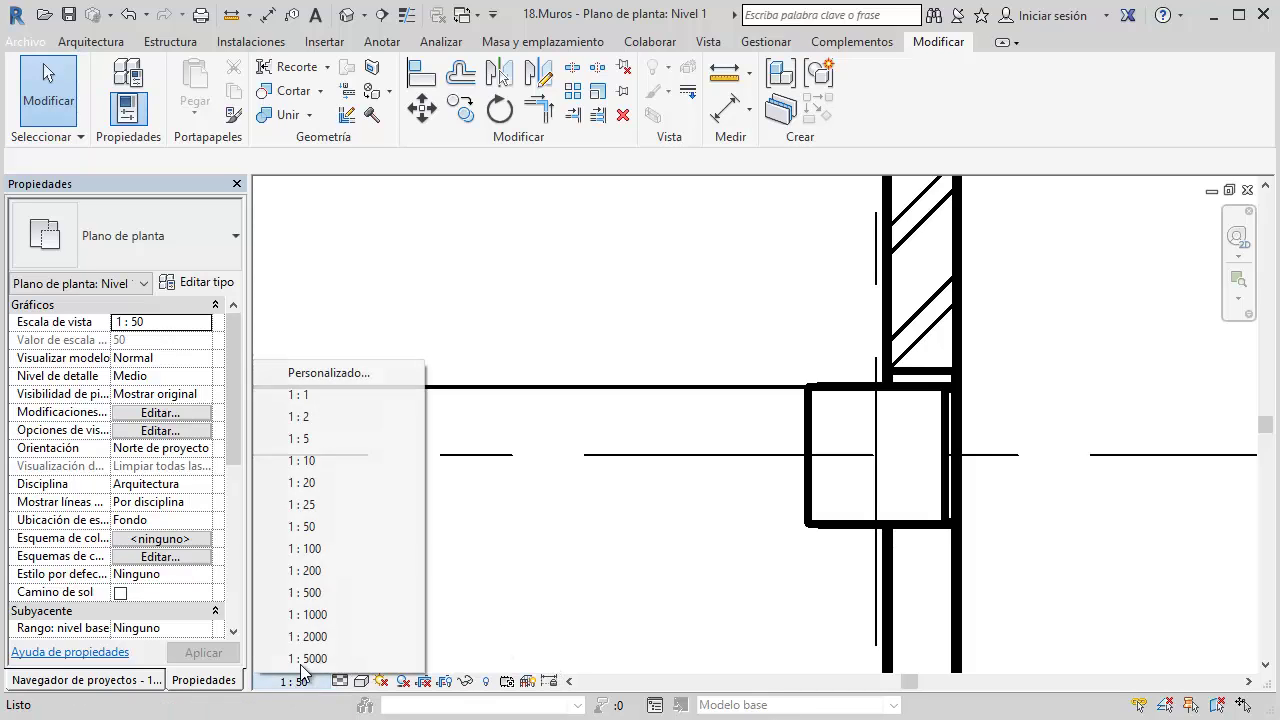
click(339, 487)
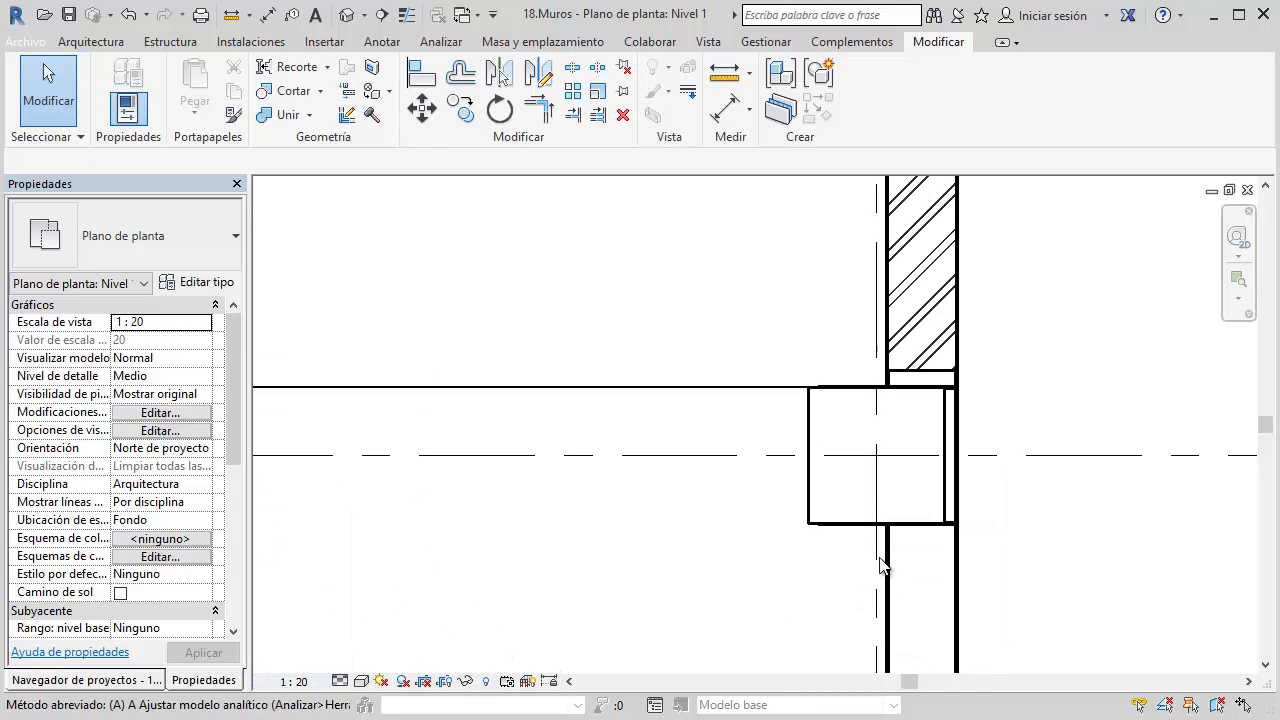
Align the right-hand column to be centred on grid line 3
key(l)
scroll(905, 565, up, 2)
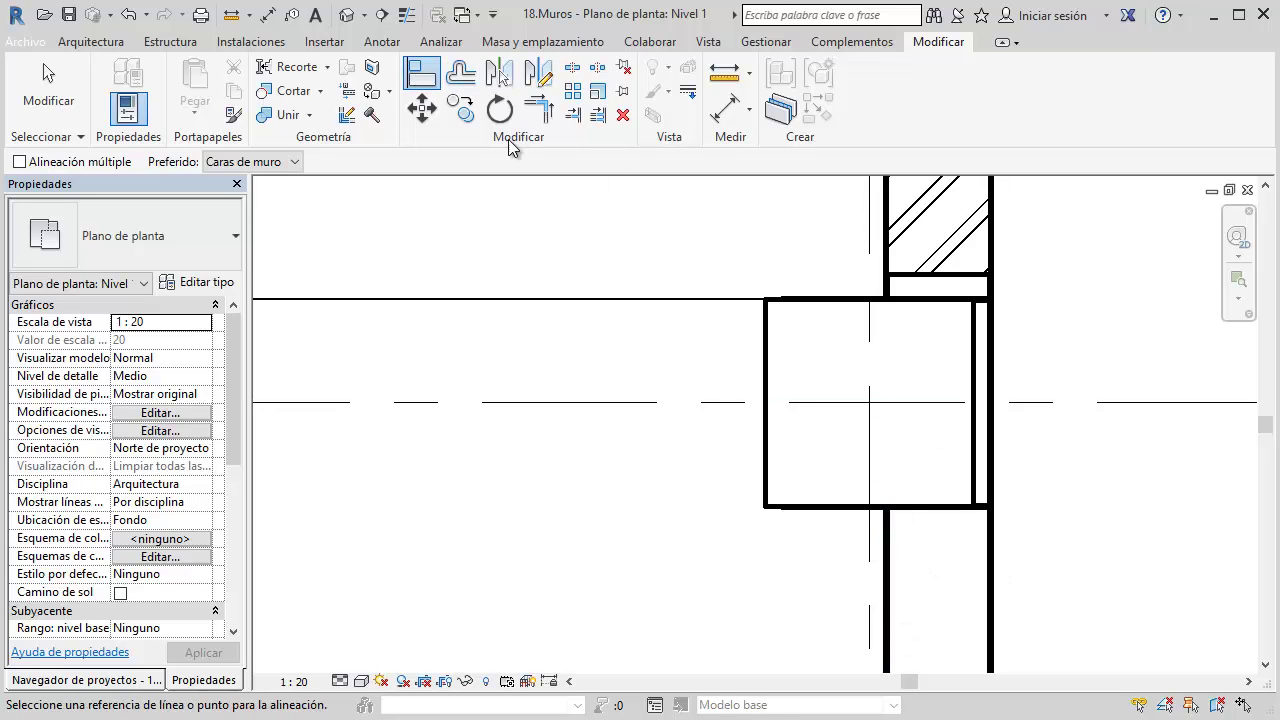
click(888, 531)
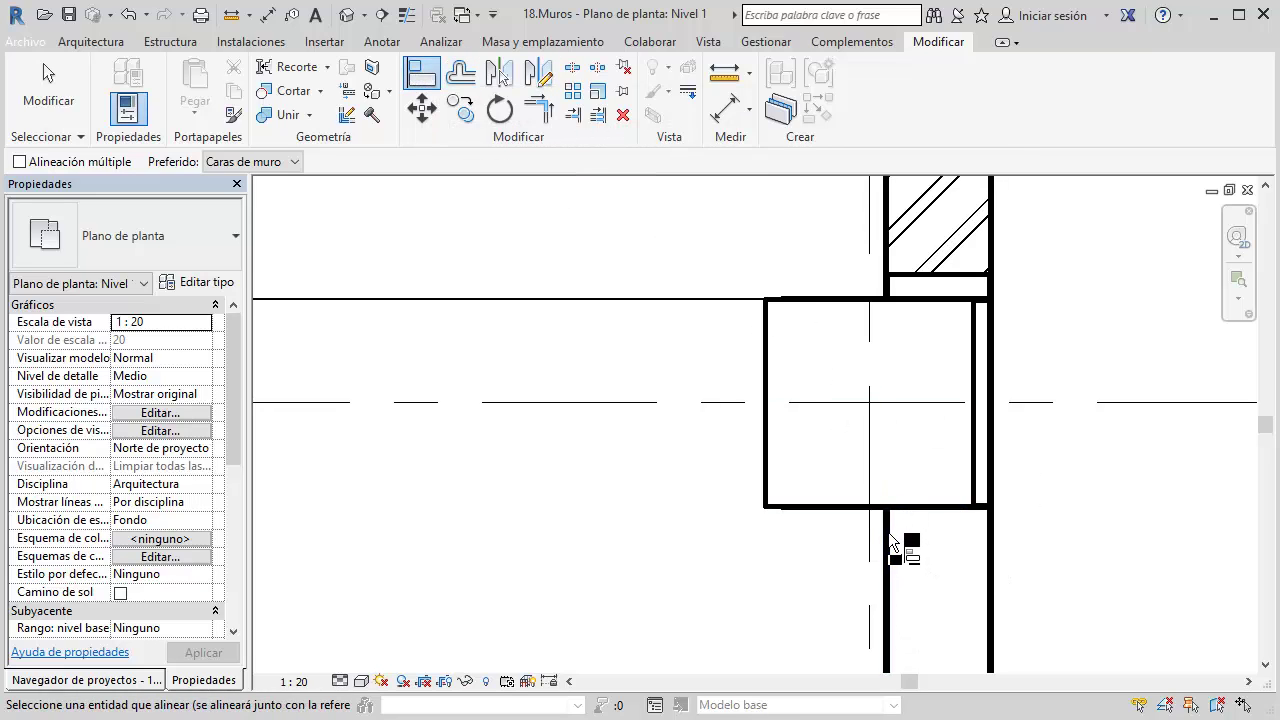
click(873, 482)
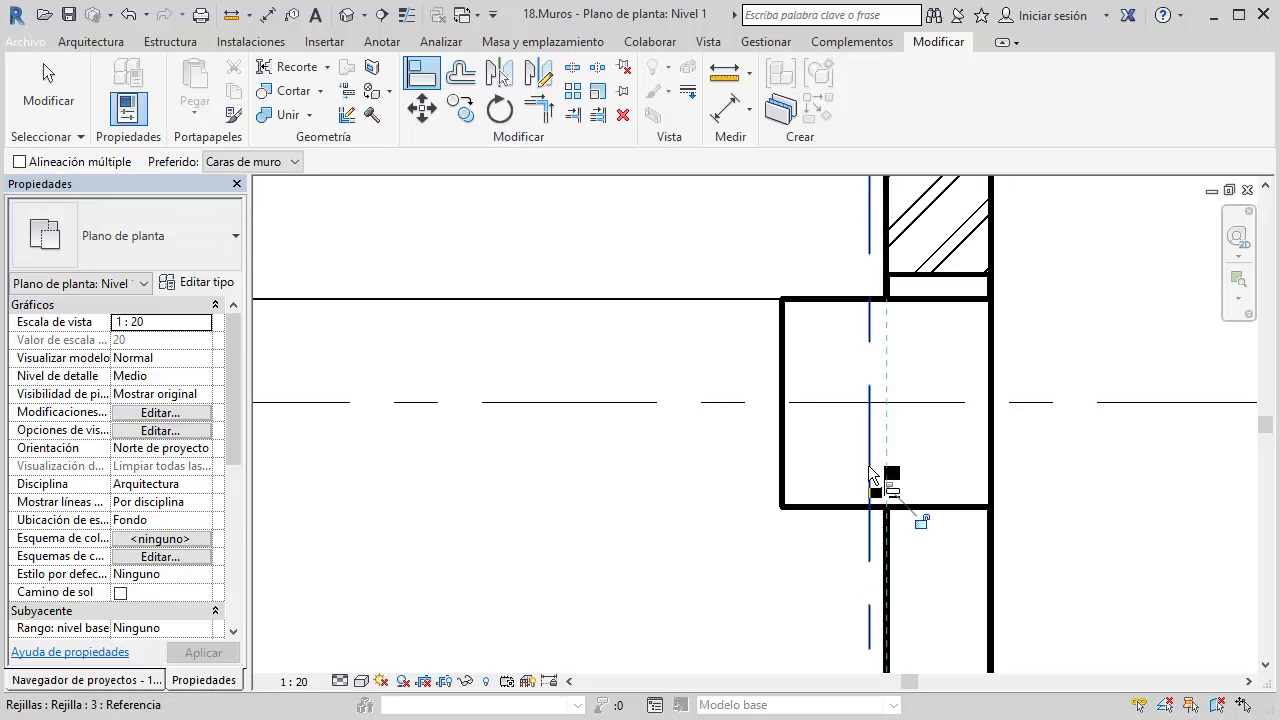
key(Escape)
key(Escape)
Extend the hatched vertical wall's end to the column corner
scroll(953, 372, down, 2)
scroll(960, 360, down, 3)
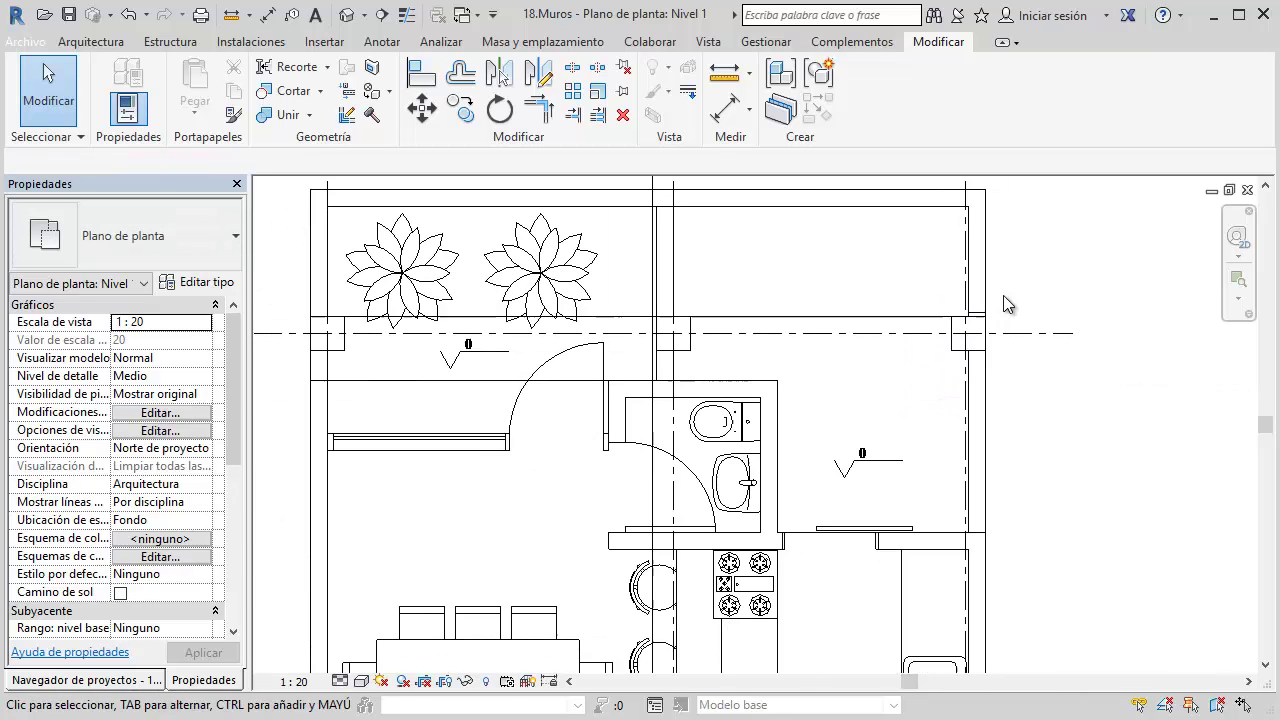
mouse_move(1003, 295)
middle_down()
mouse_move(970, 343)
mouse_move(879, 409)
middle_up()
scroll(879, 409, up, 2)
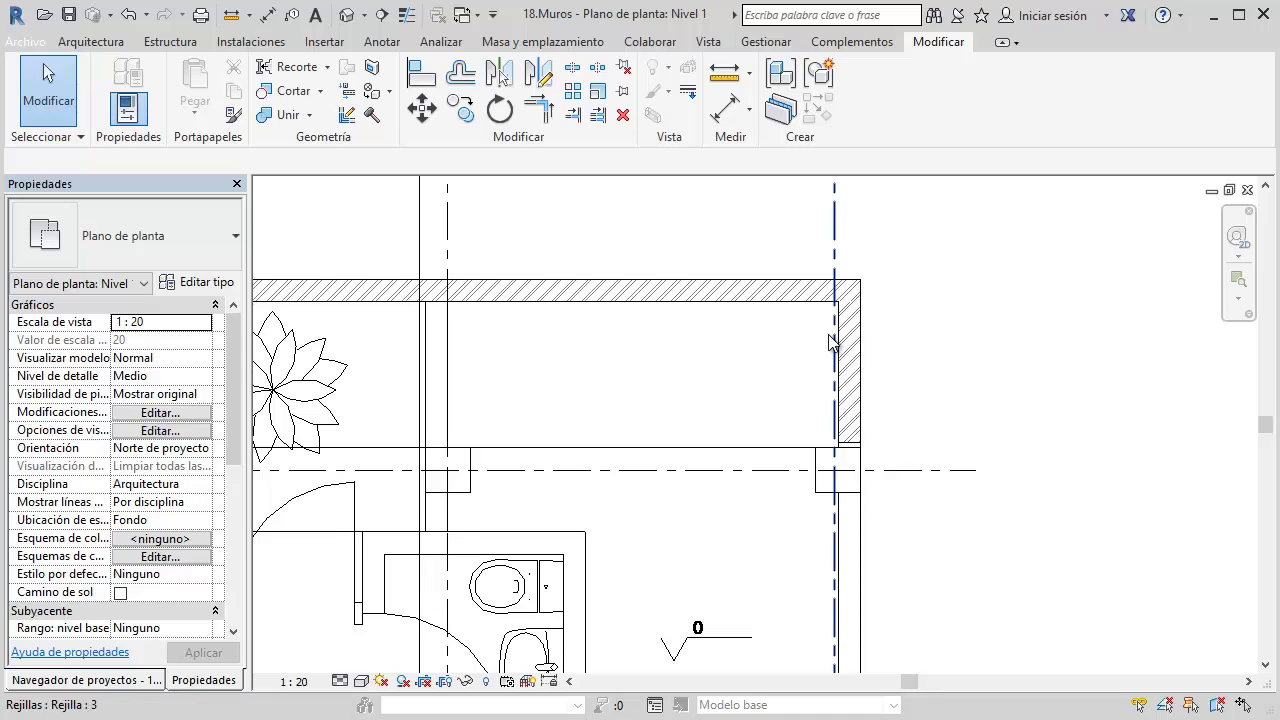
scroll(848, 385, up, 1)
scroll(850, 500, up, 2)
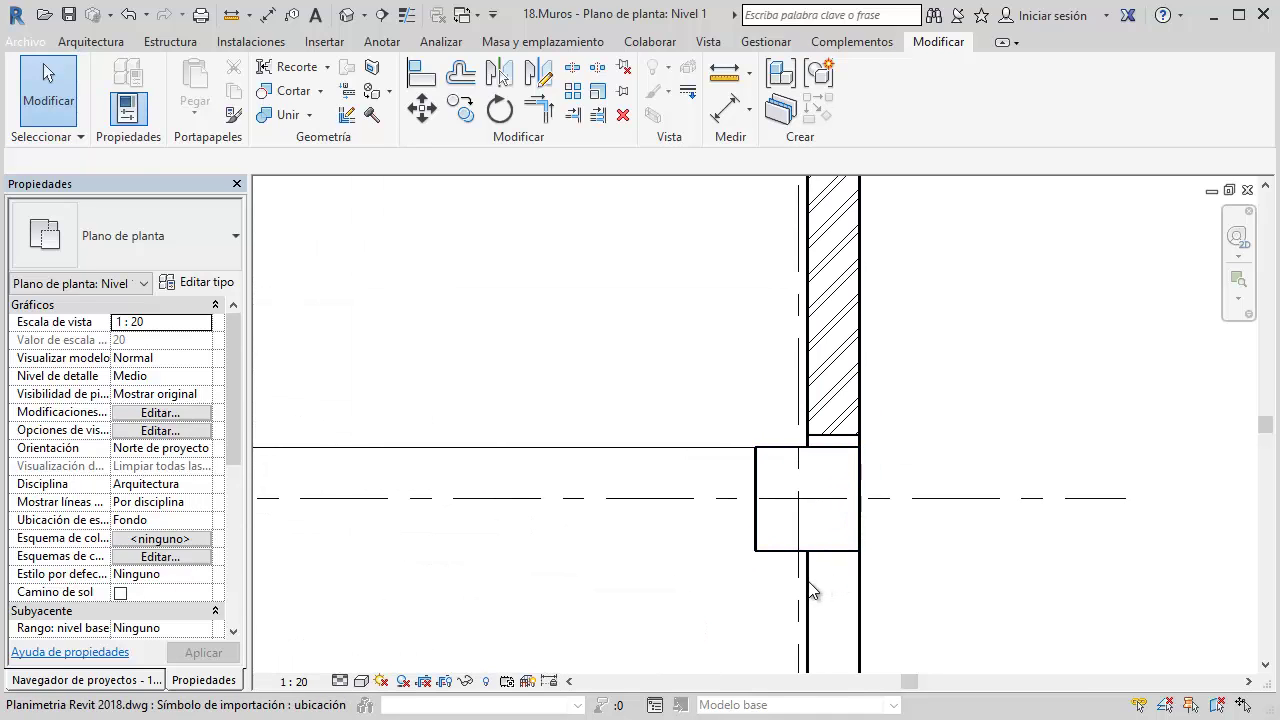
click(808, 590)
click(994, 557)
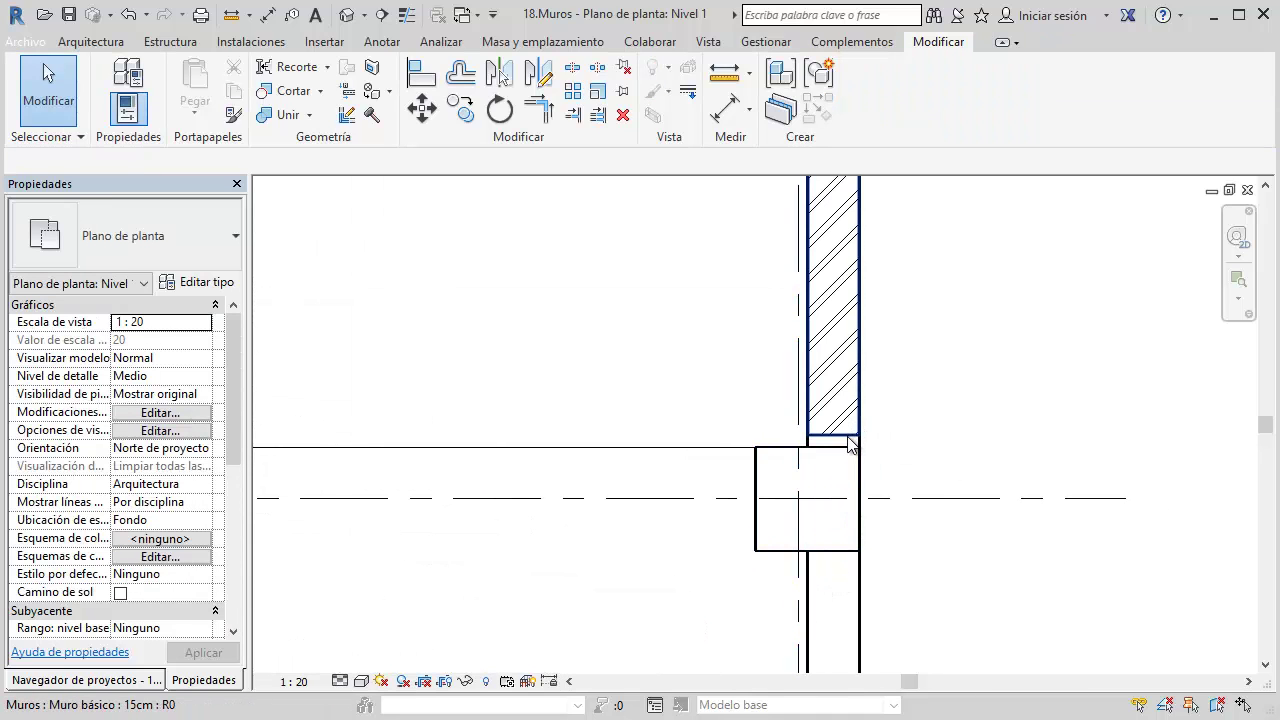
scroll(850, 445, up, 2)
click(849, 445)
drag(871, 443, 957, 457)
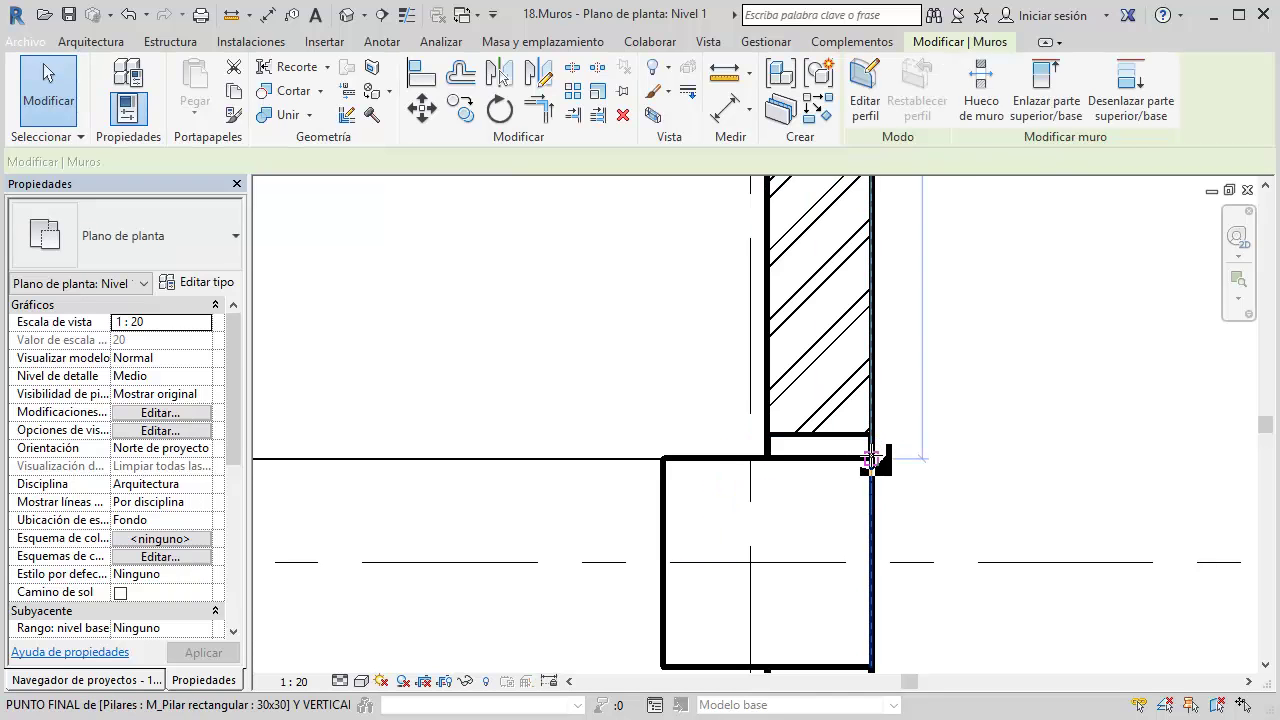
click(962, 367)
scroll(956, 368, down, 3)
Begin a wall at the top corner, then cancel it and leave the Wall tool
scroll(951, 379, down, 2)
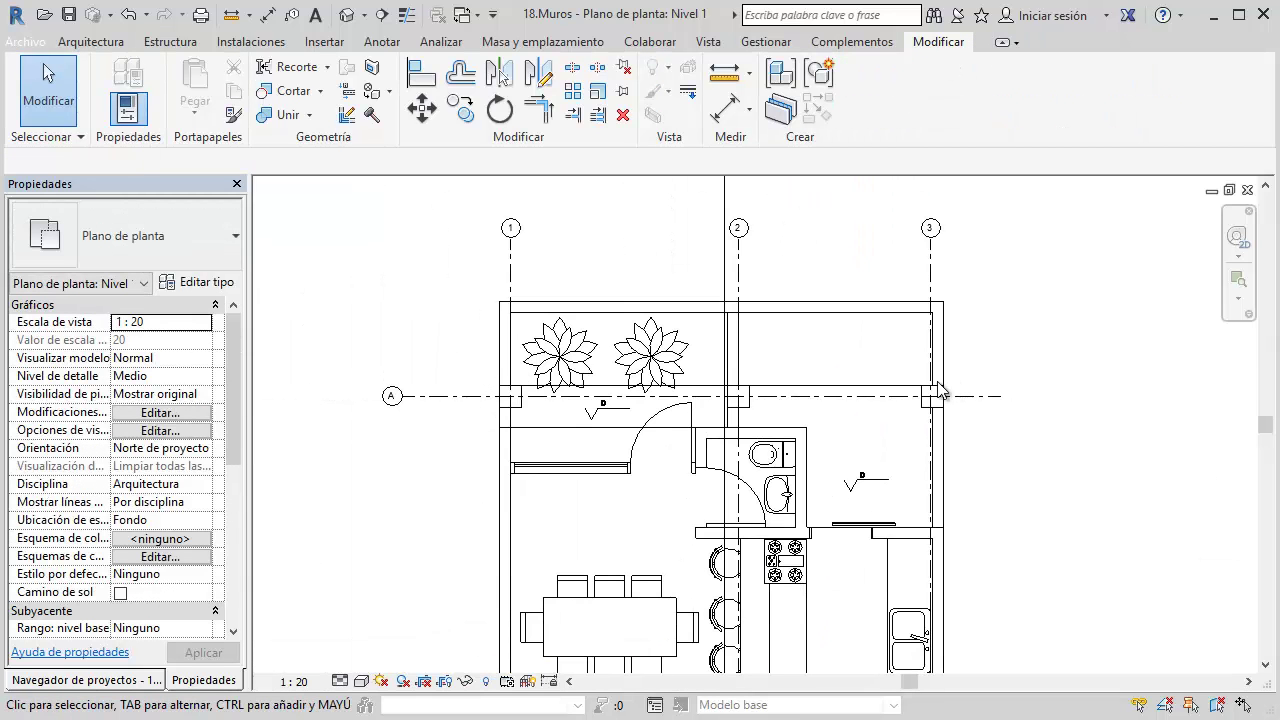
scroll(803, 292, up, 2)
key(w)
key(a)
scroll(803, 292, up, 2)
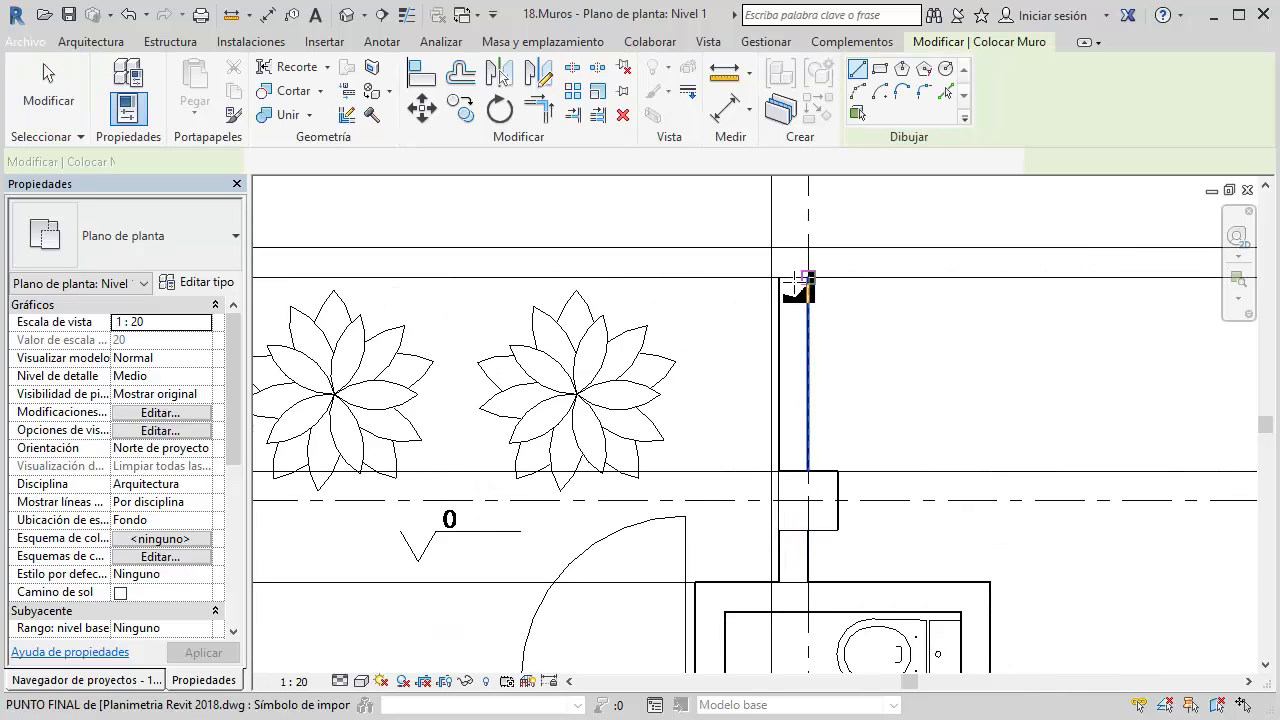
click(780, 279)
key(Escape)
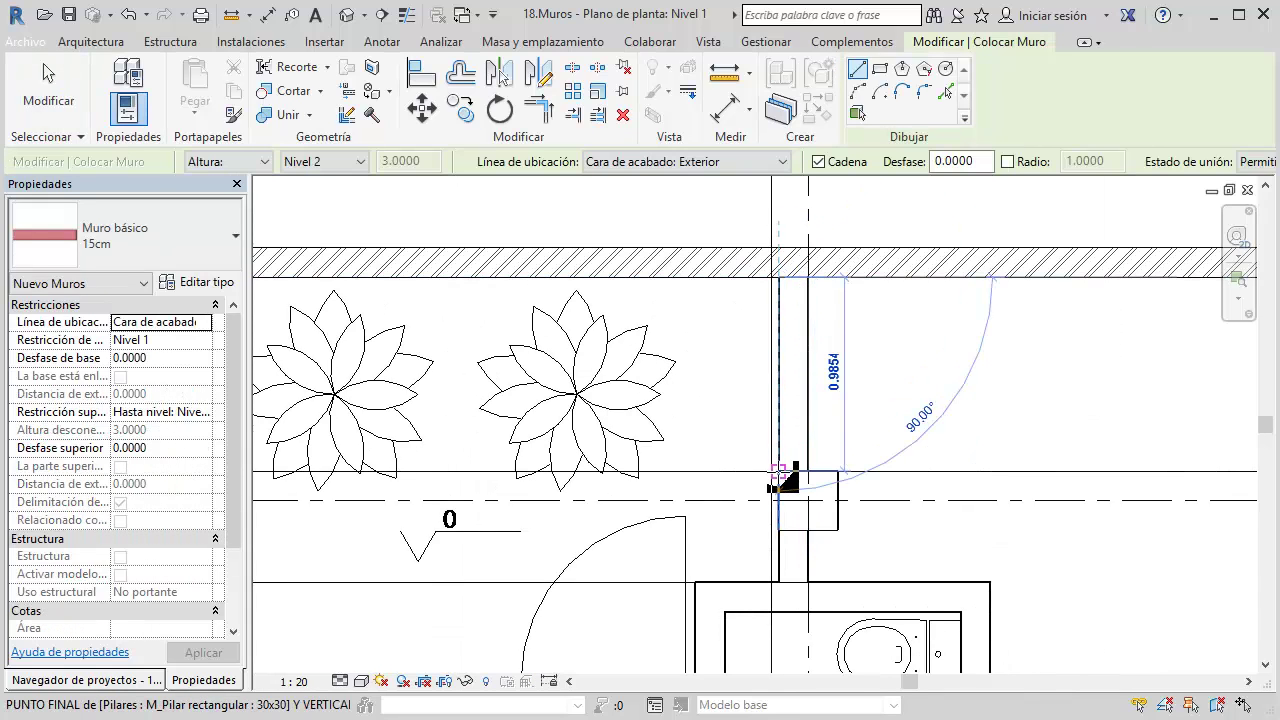
scroll(817, 415, down, 2)
key(Escape)
scroll(750, 443, up, 1)
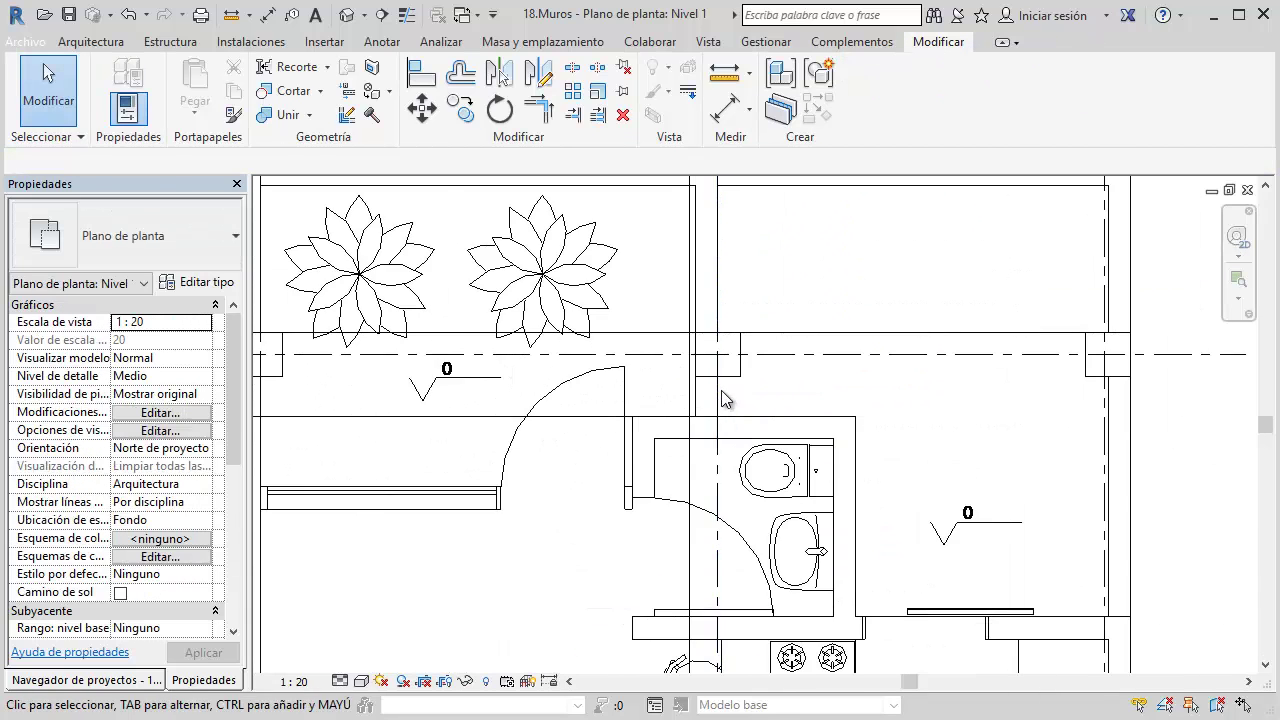
scroll(740, 430, up, 1)
Draw a short 15cm wall from the pillar's lower face to the bathroom's top edge
key(w)
key(a)
click(685, 370)
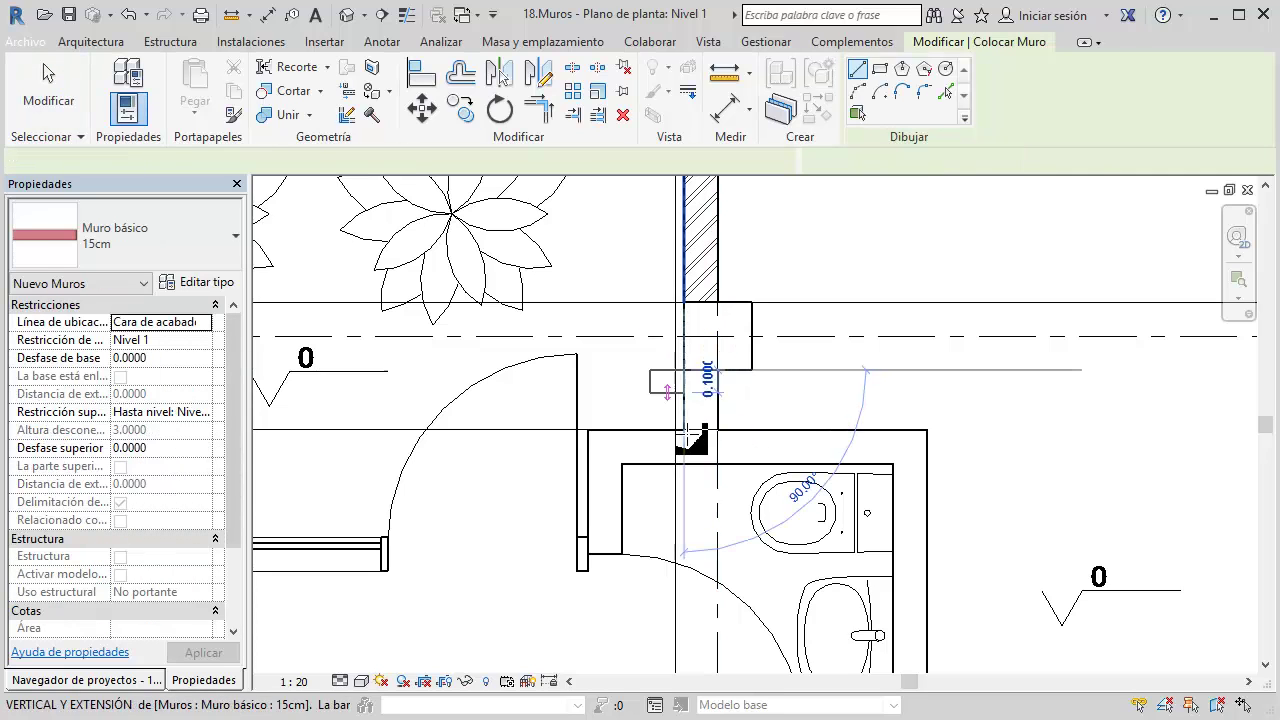
click(692, 463)
key(Escape)
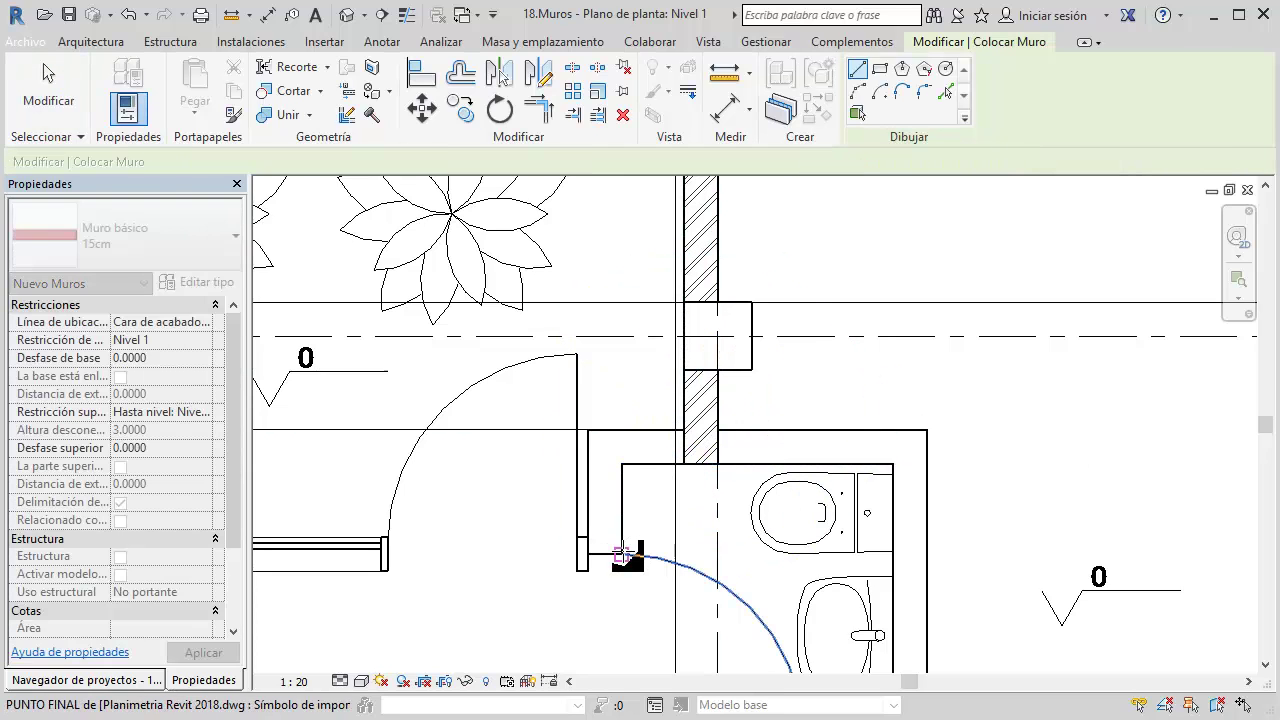
Draw the bathroom's left wall up to its top-left corner and the top wall across to the right
click(622, 553)
click(622, 431)
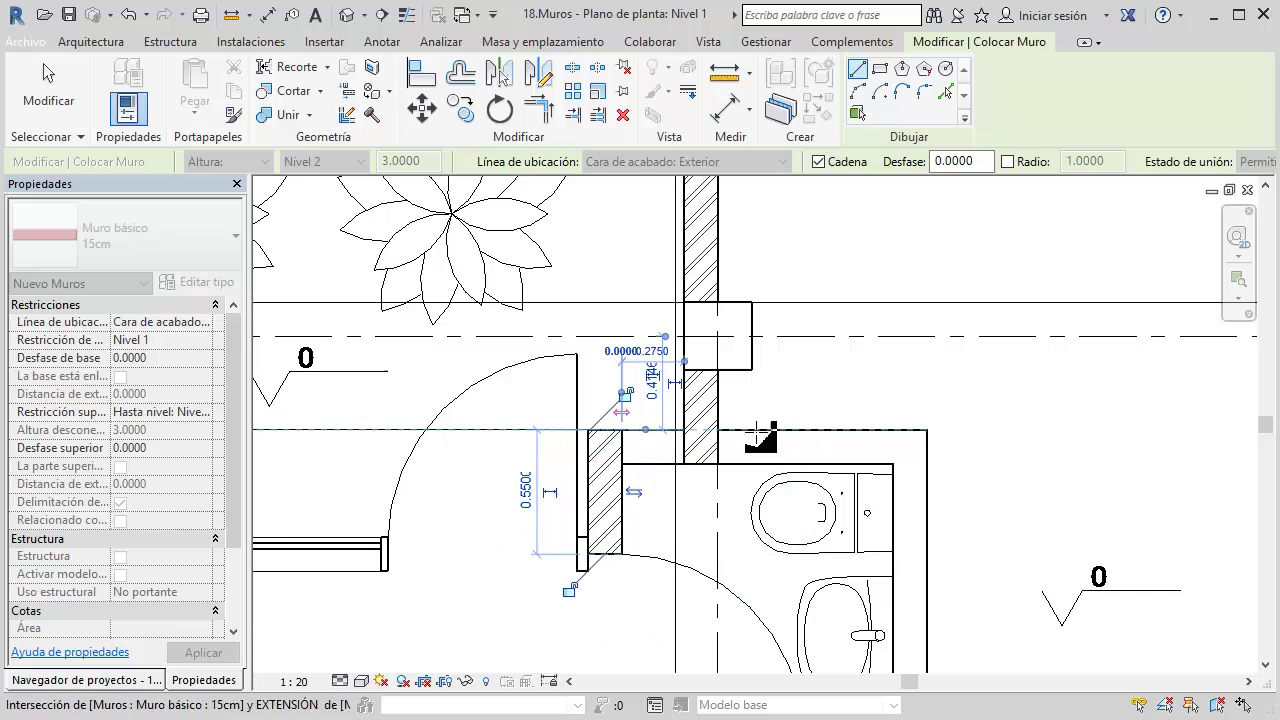
click(927, 430)
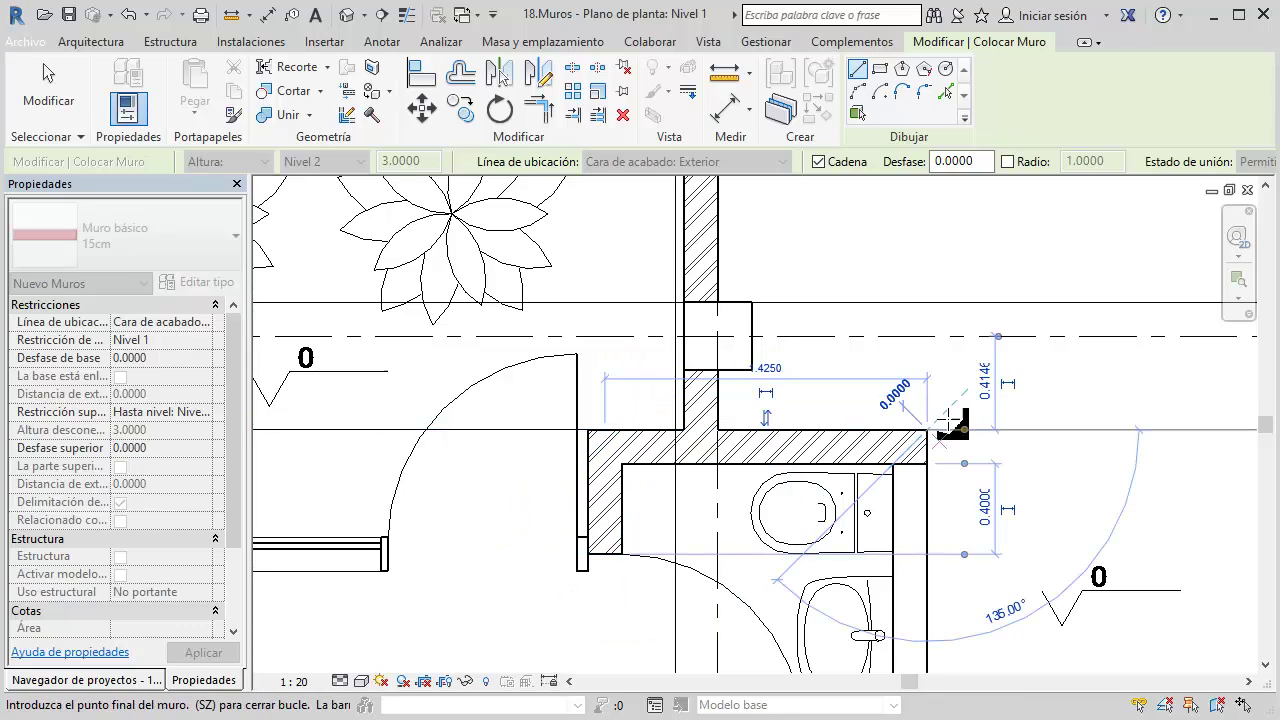
key(Escape)
key(Escape)
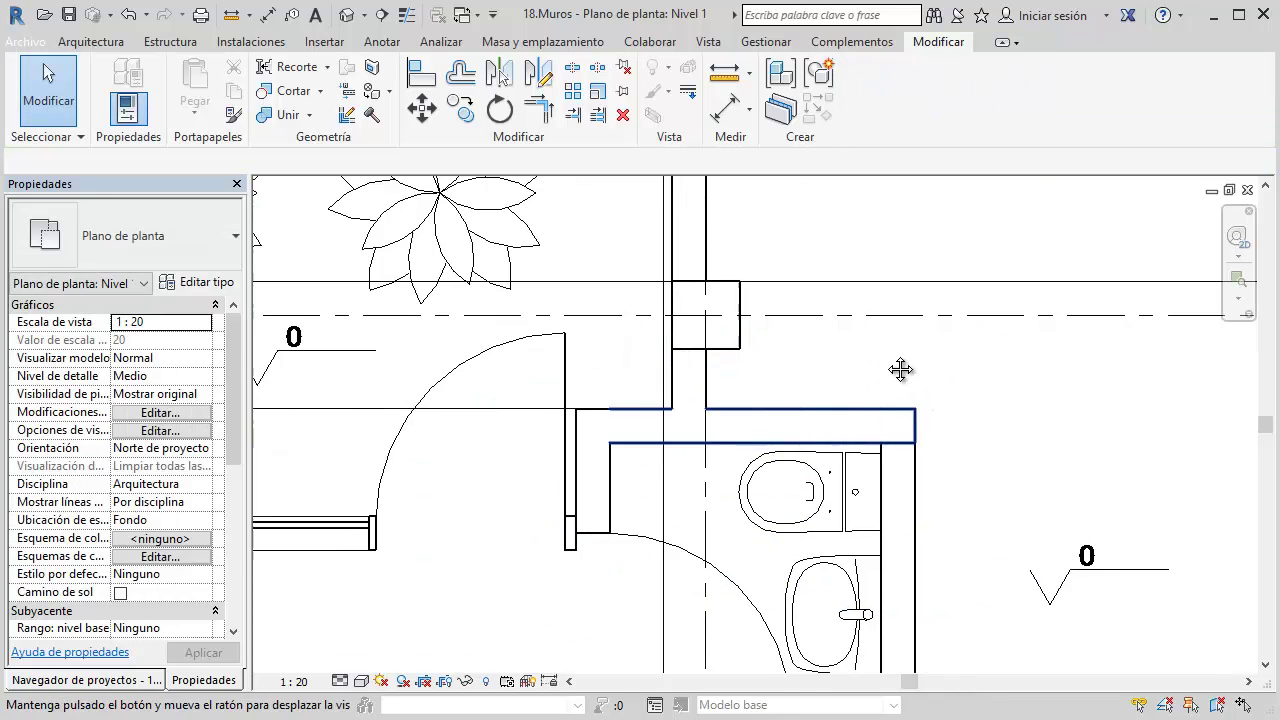
Draw the bathroom's right wall down and the bottom wall across to the left partition
scroll(890, 360, down, 2)
key(Return)
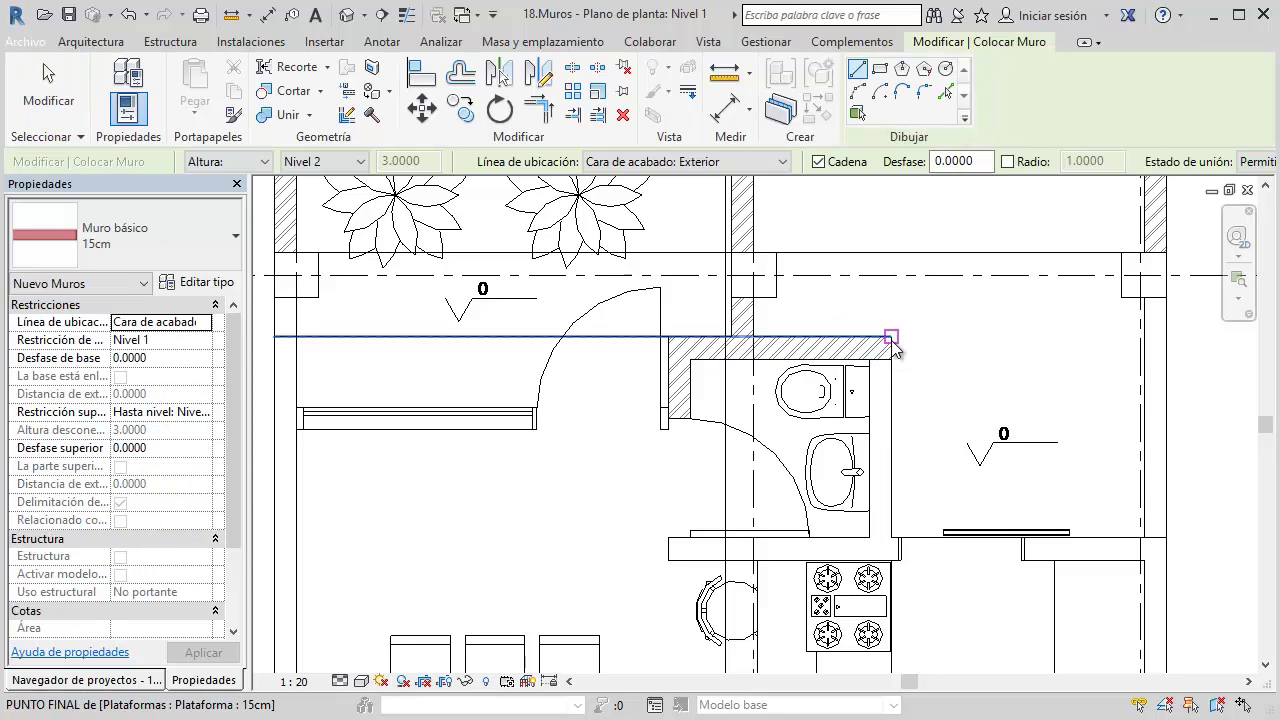
key(Escape)
key(Return)
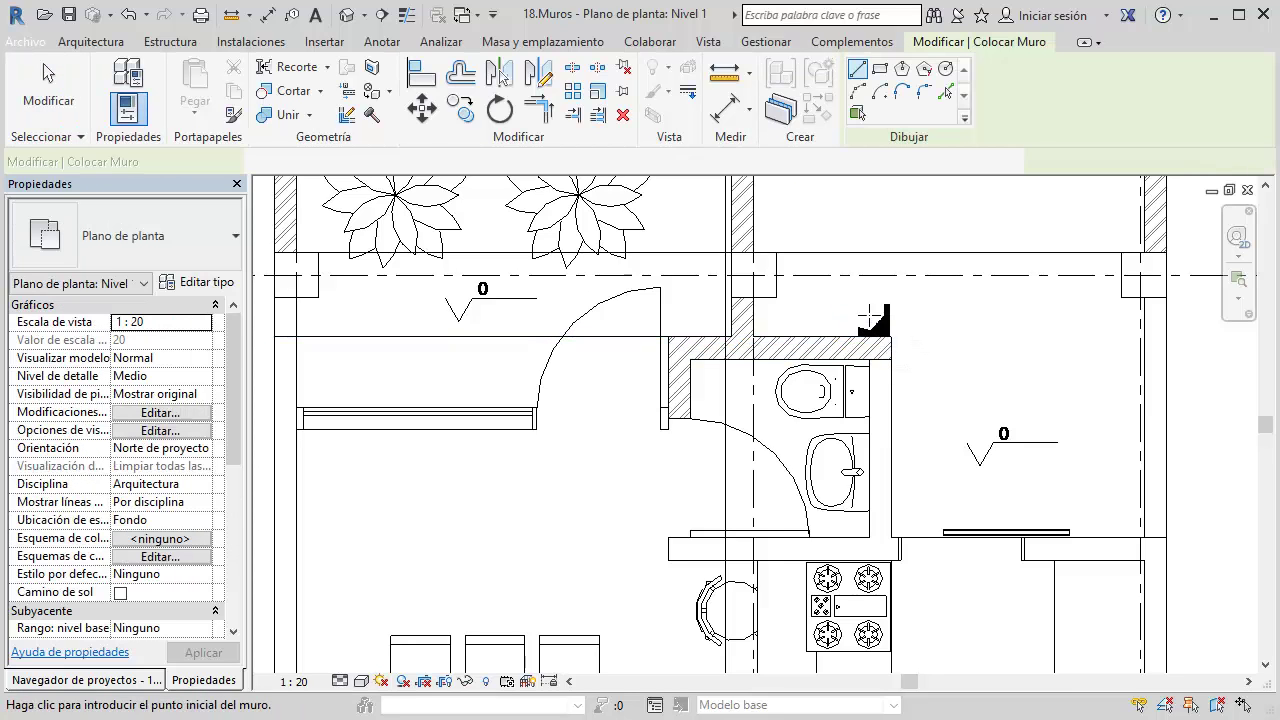
key(Escape)
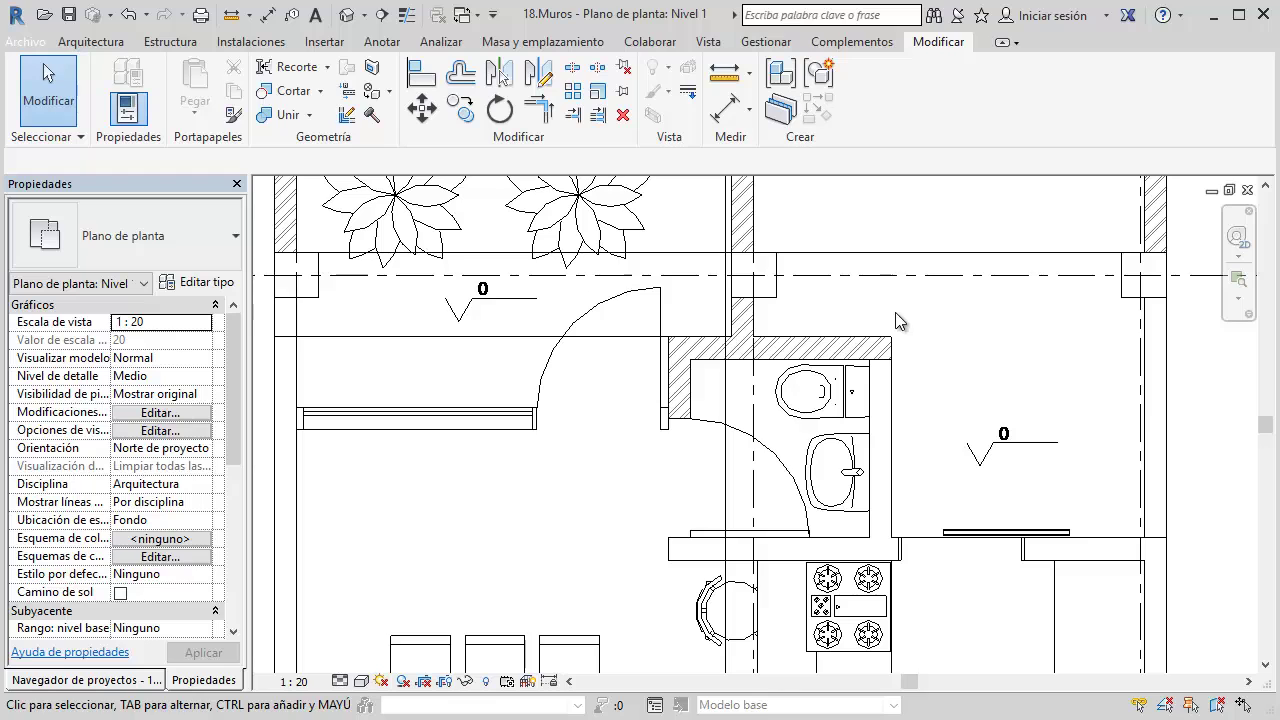
key(Return)
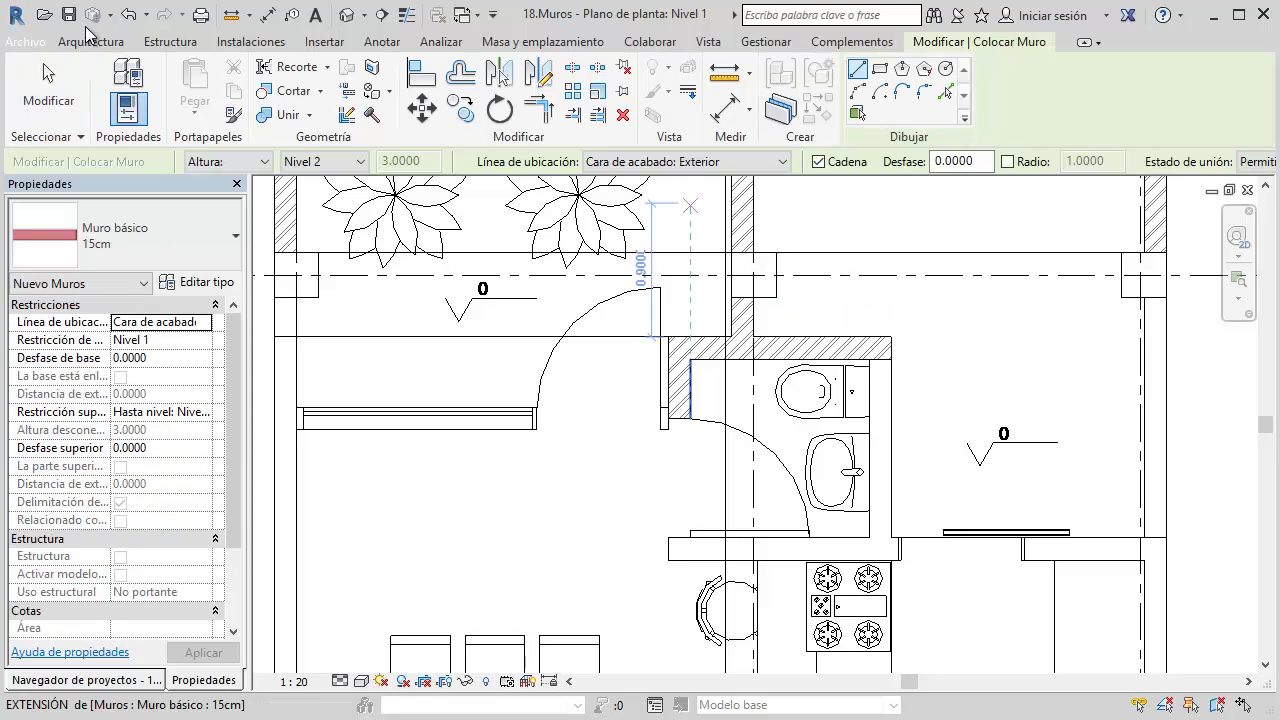
scroll(894, 355, up, 1)
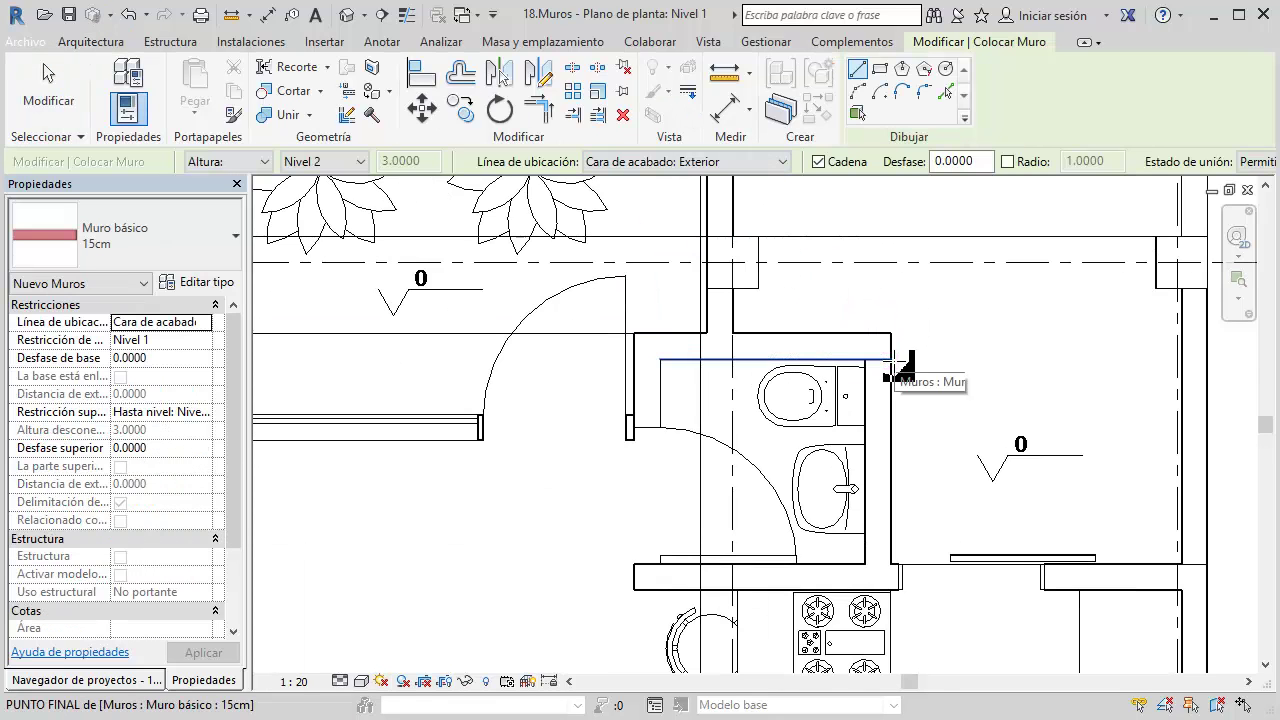
click(890, 362)
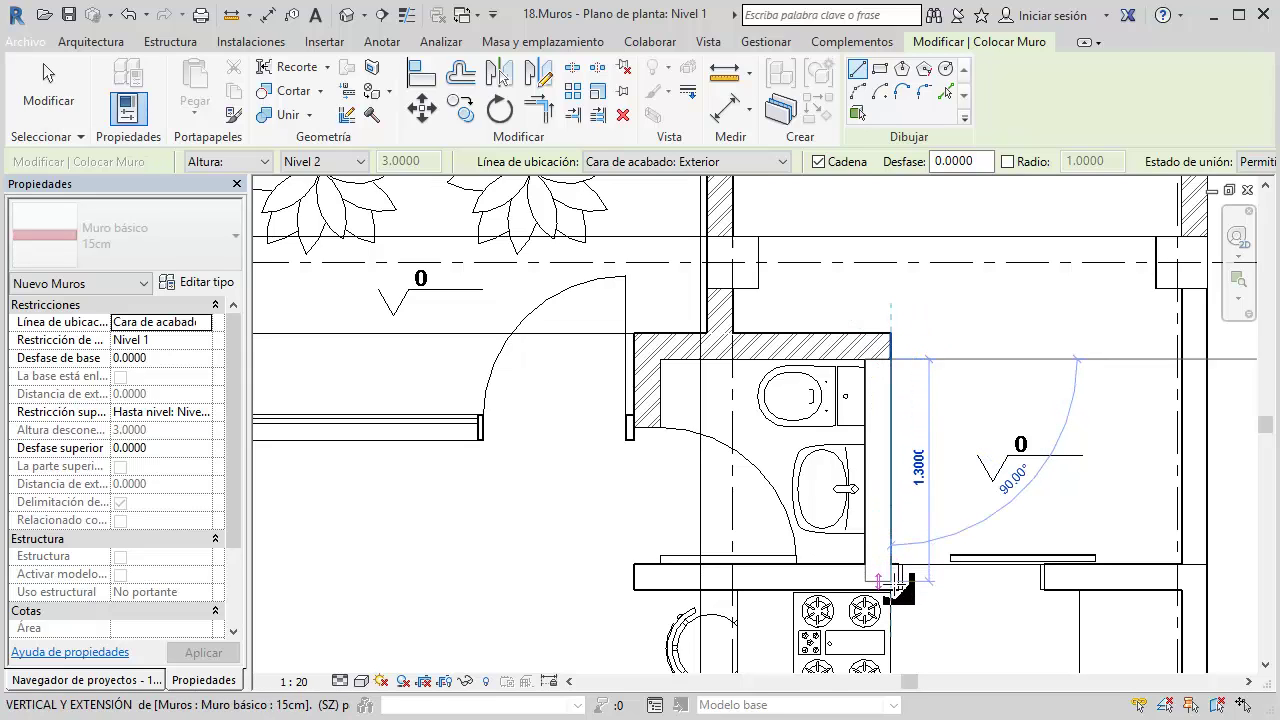
click(894, 588)
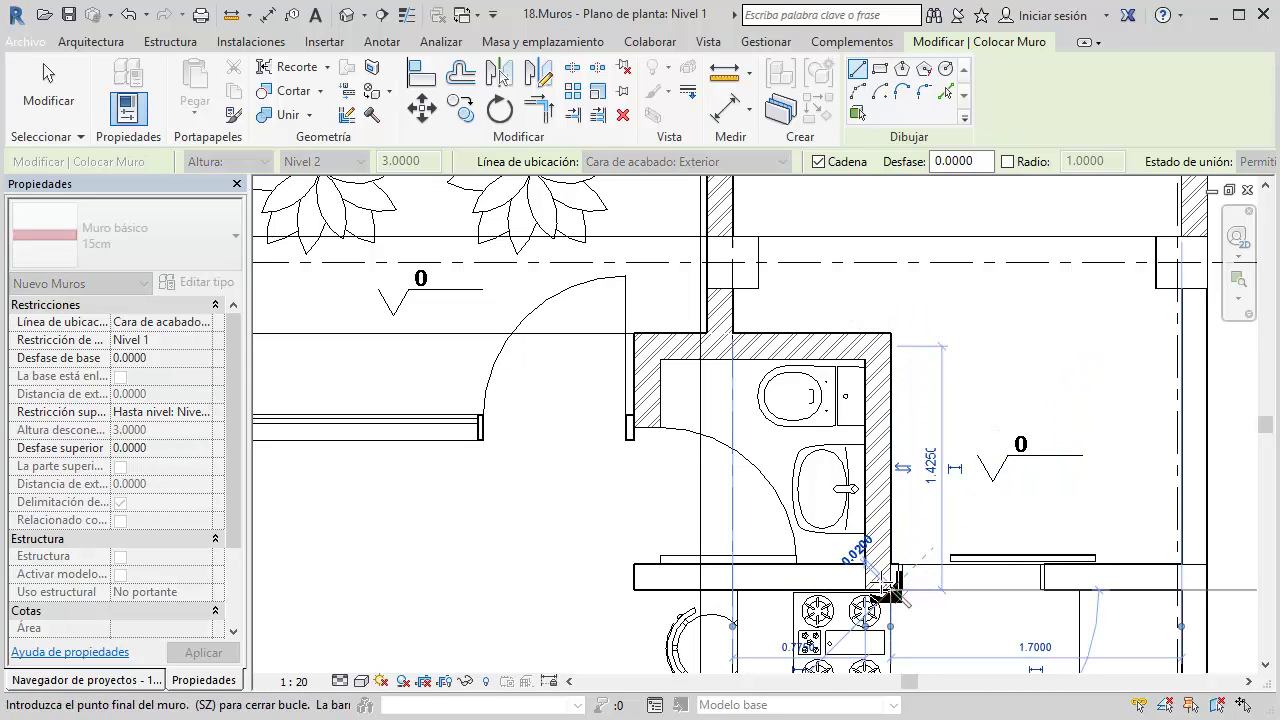
click(633, 590)
key(Escape)
key(Escape)
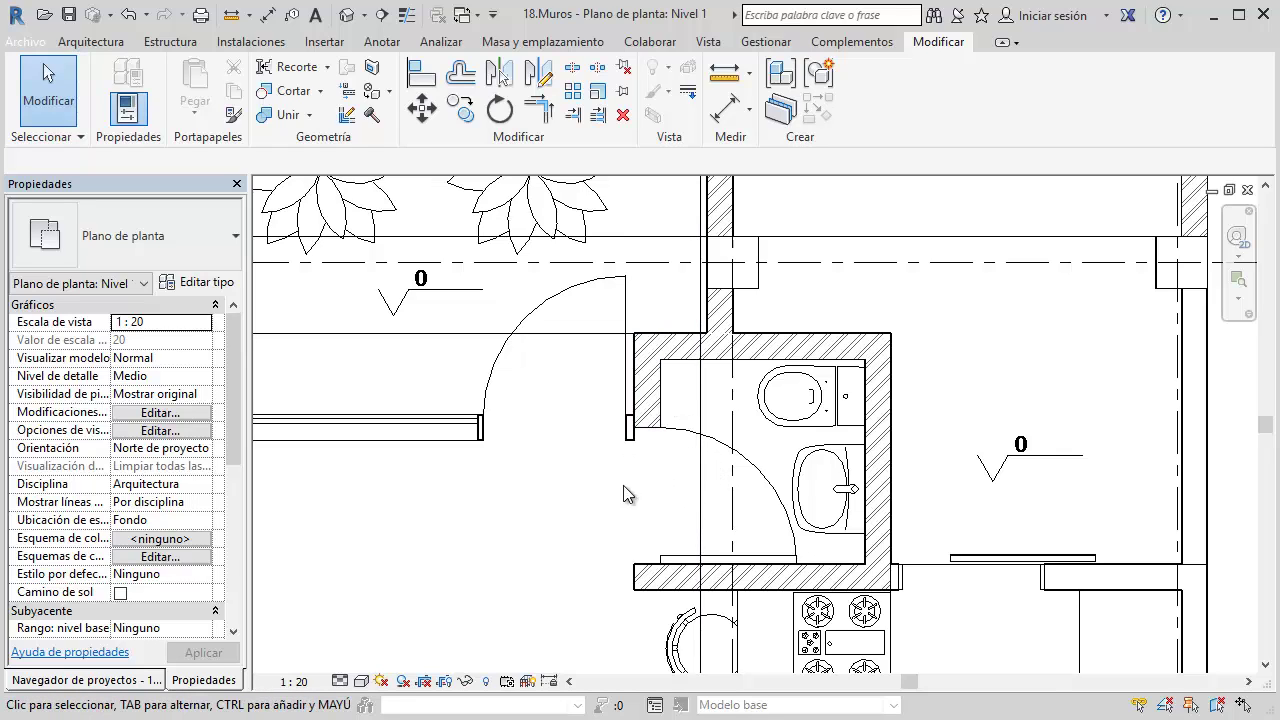
Try stretching the bathroom's short left wall down toward the bottom wall
click(693, 438)
key(Escape)
scroll(676, 432, up, 1)
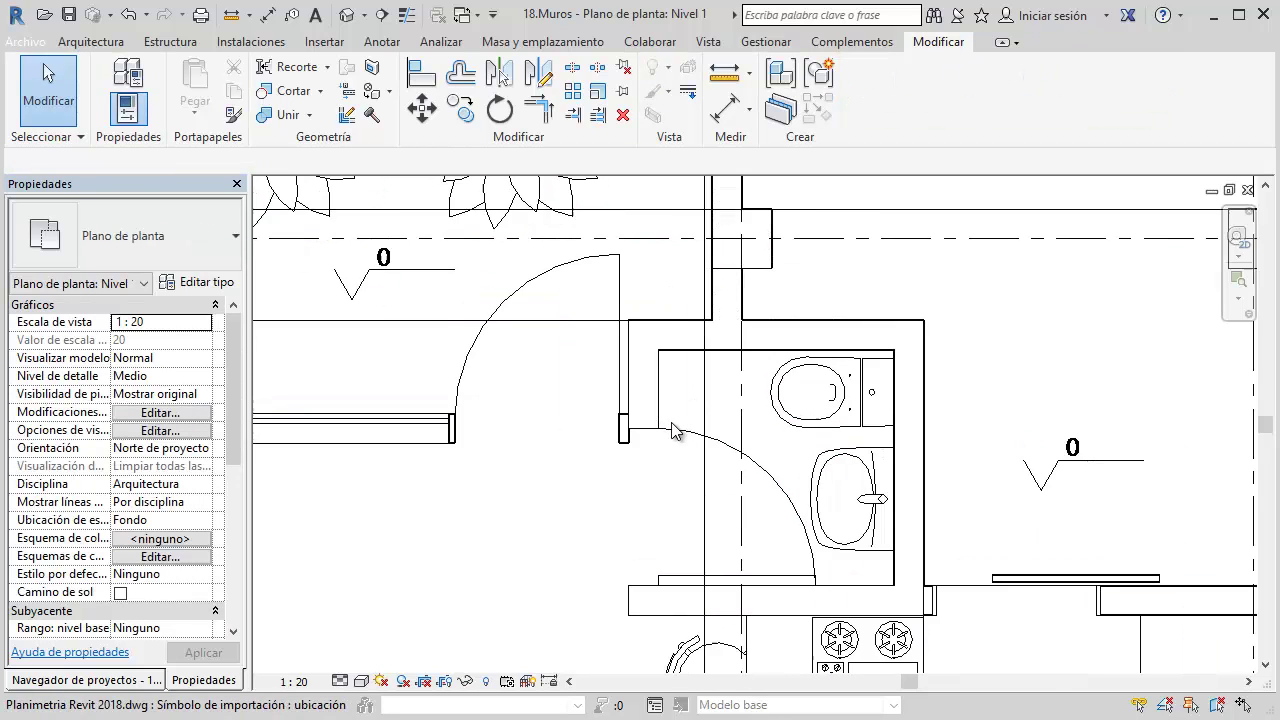
scroll(674, 428, up, 1)
scroll(680, 423, up, 1)
click(626, 355)
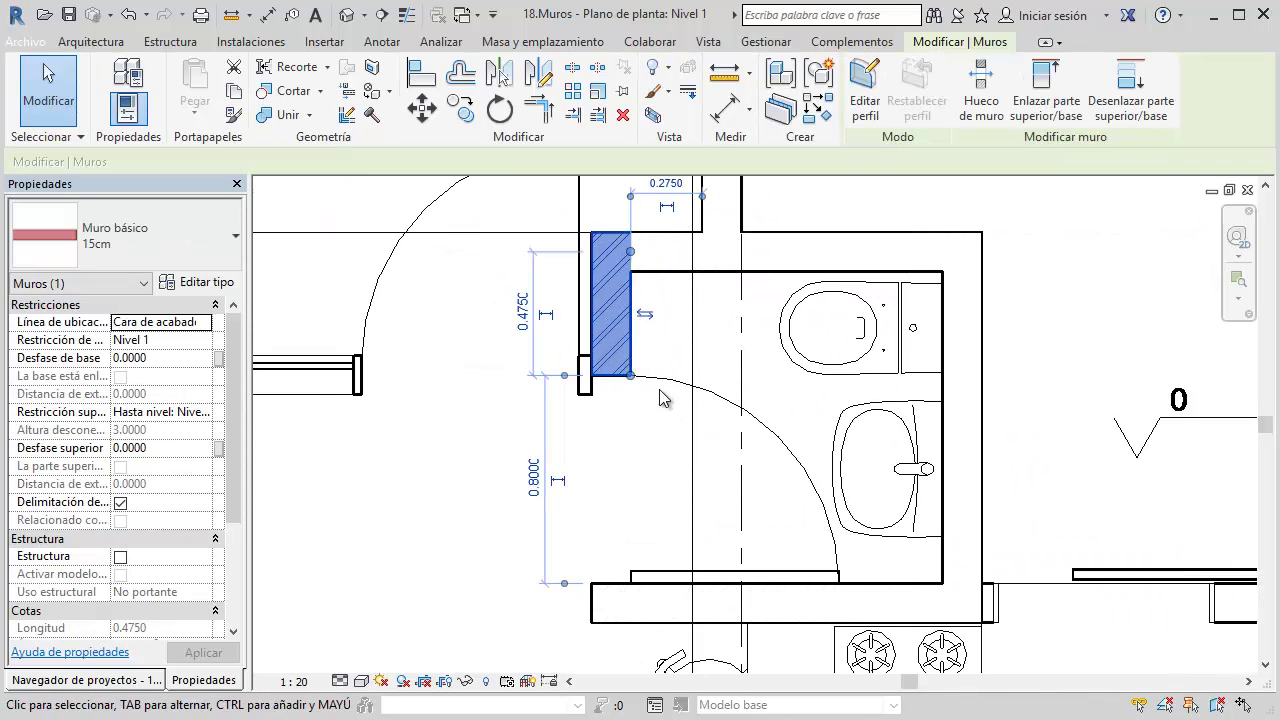
key(Escape)
click(636, 376)
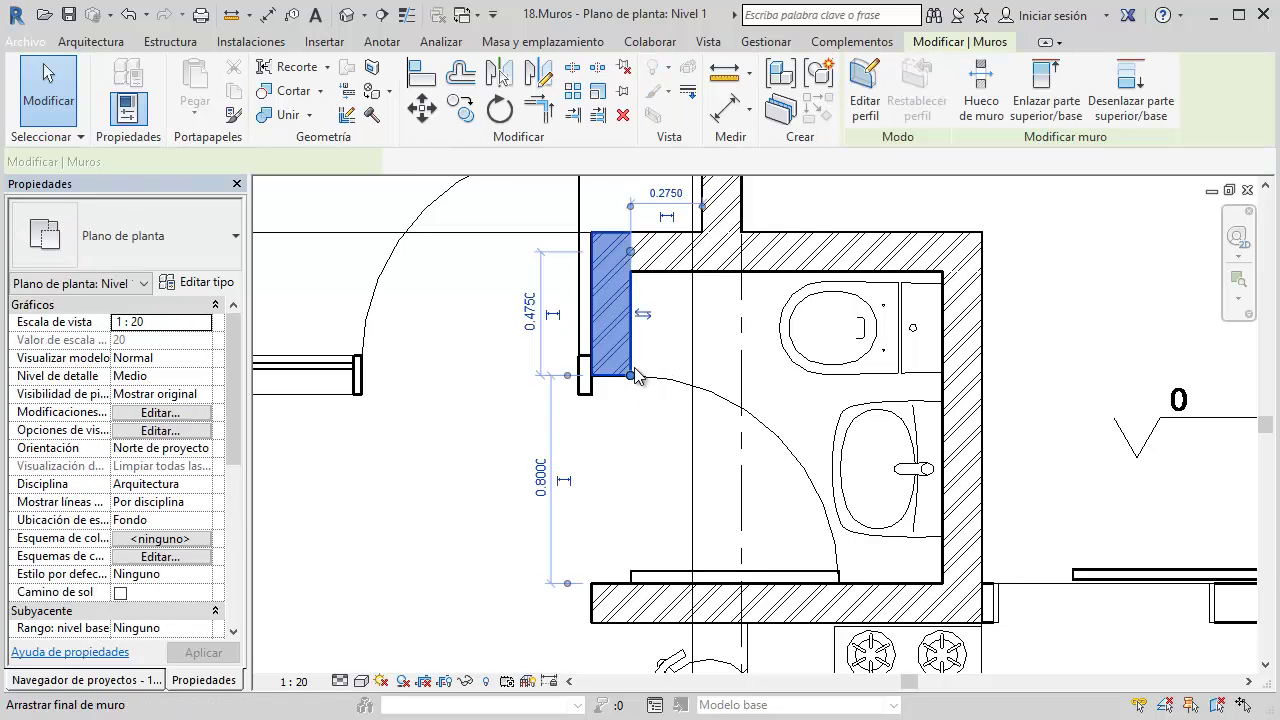
click(668, 368)
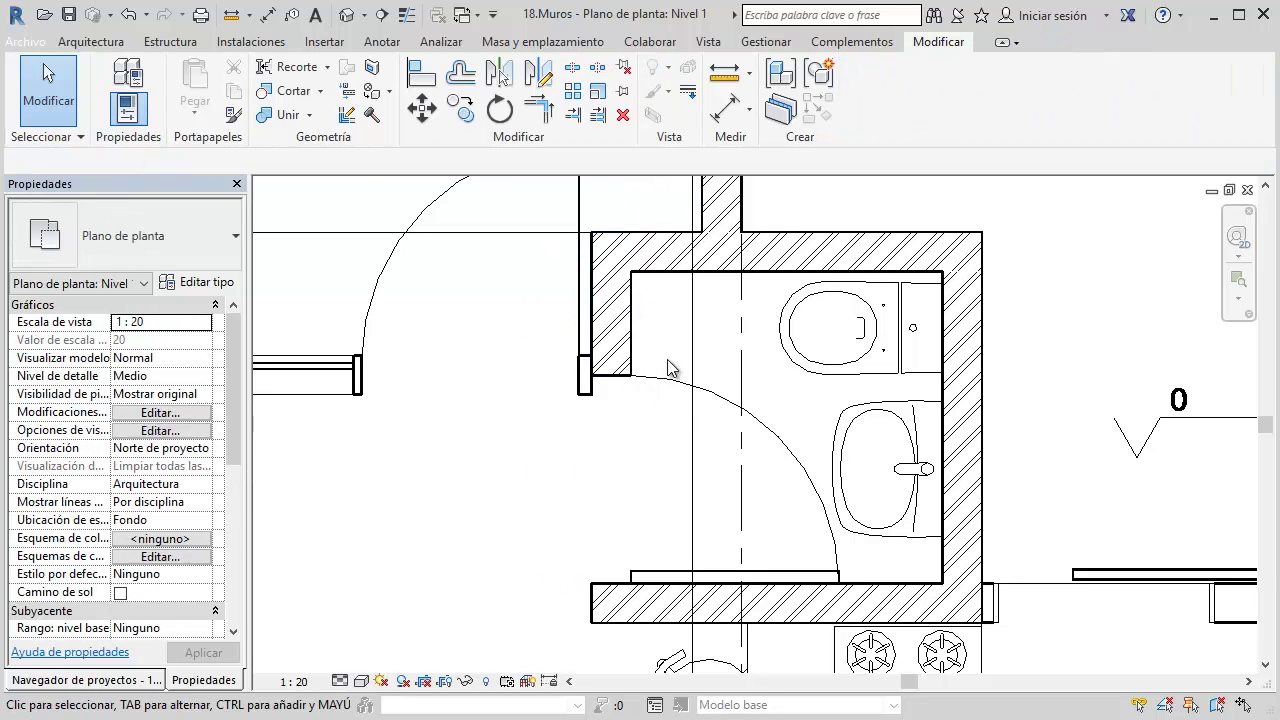
click(628, 372)
drag(630, 376, 632, 410)
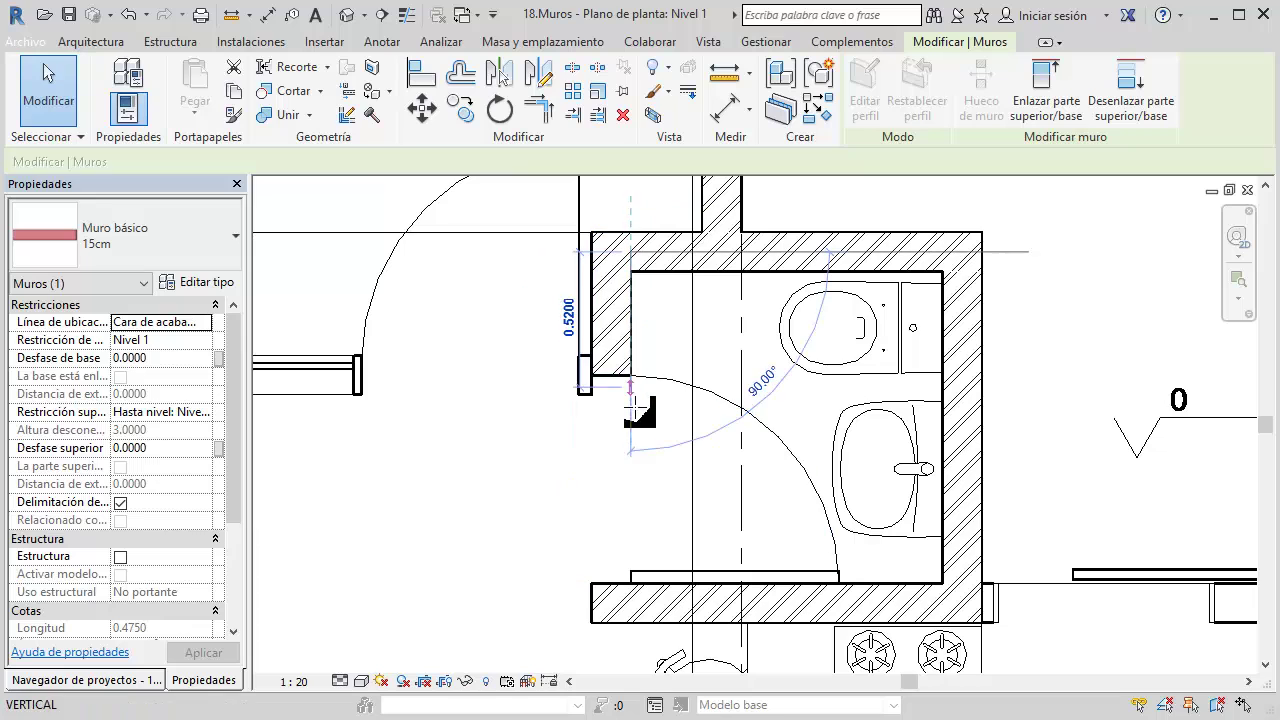
drag(632, 518, 677, 491)
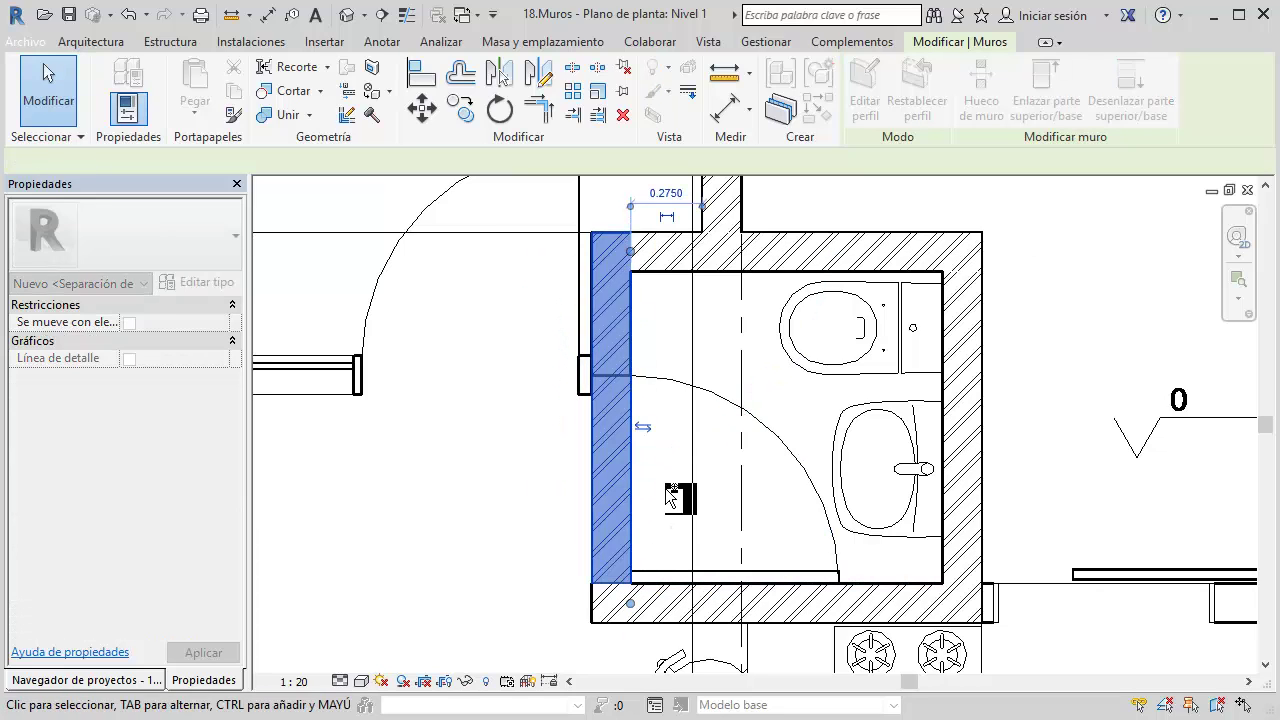
key(Escape)
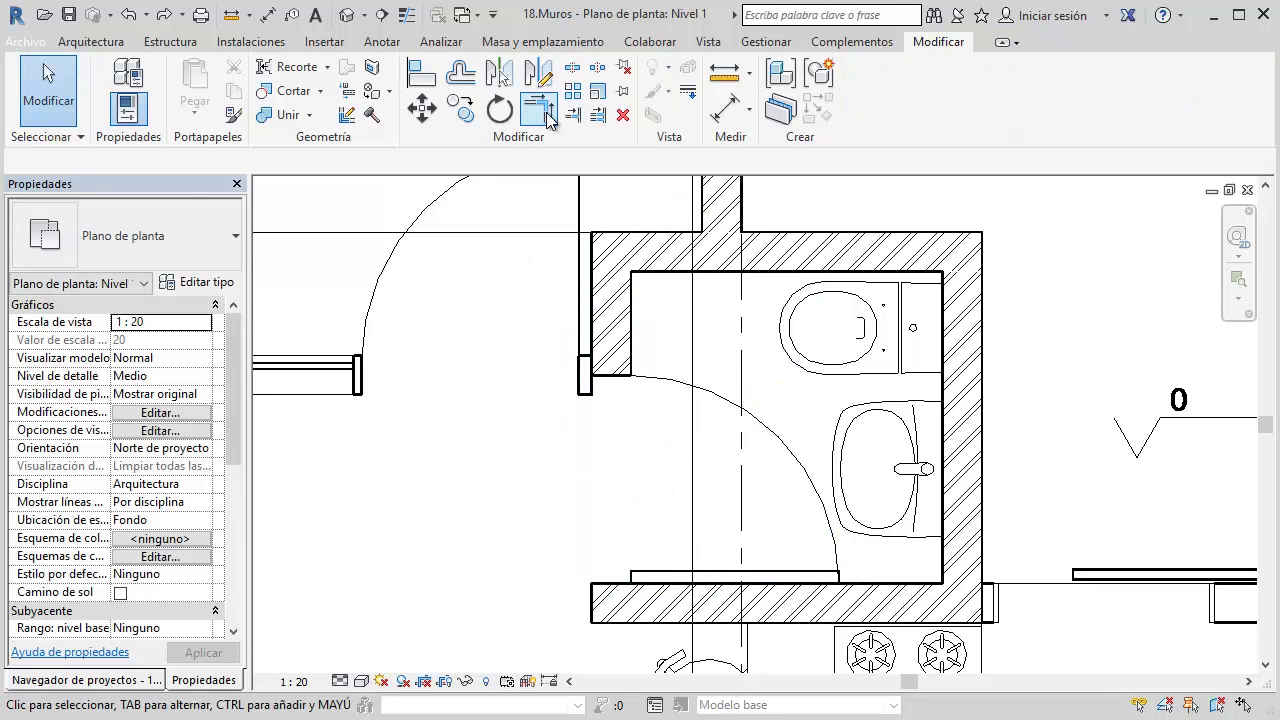
Join the short left wall and the bottom wall into a corner with Recortar/Extender a esquina
click(548, 118)
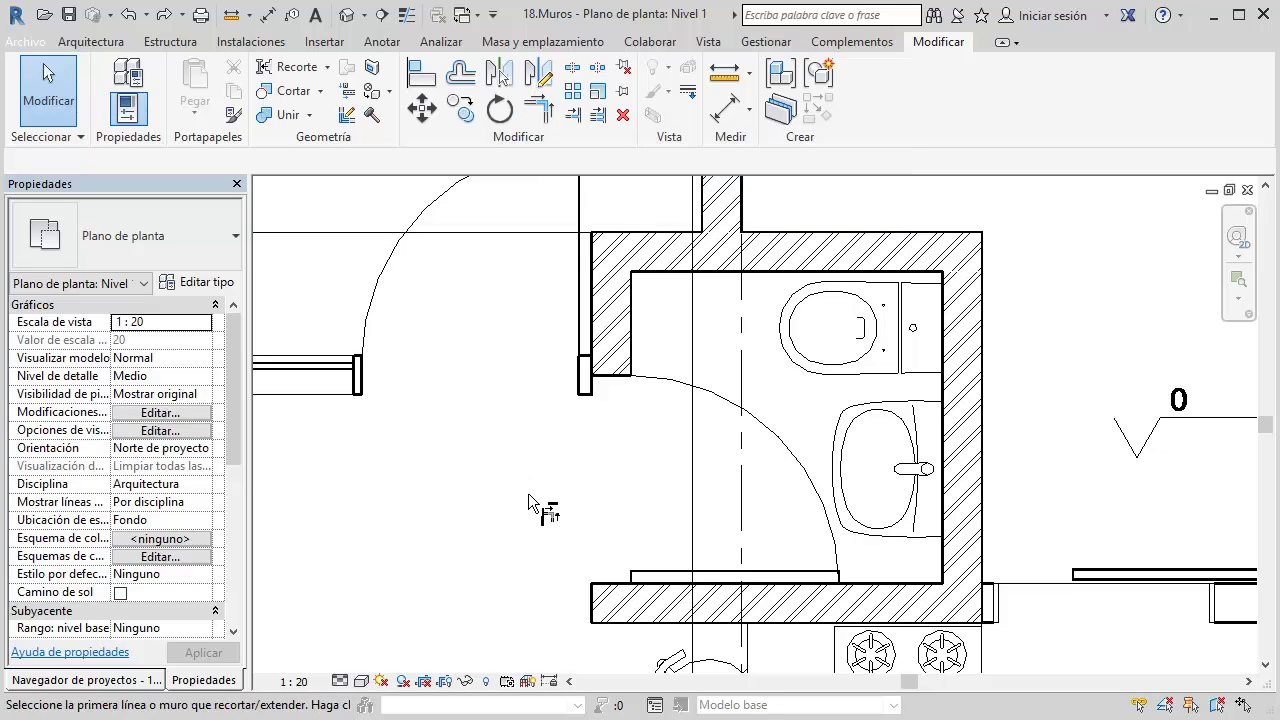
click(618, 345)
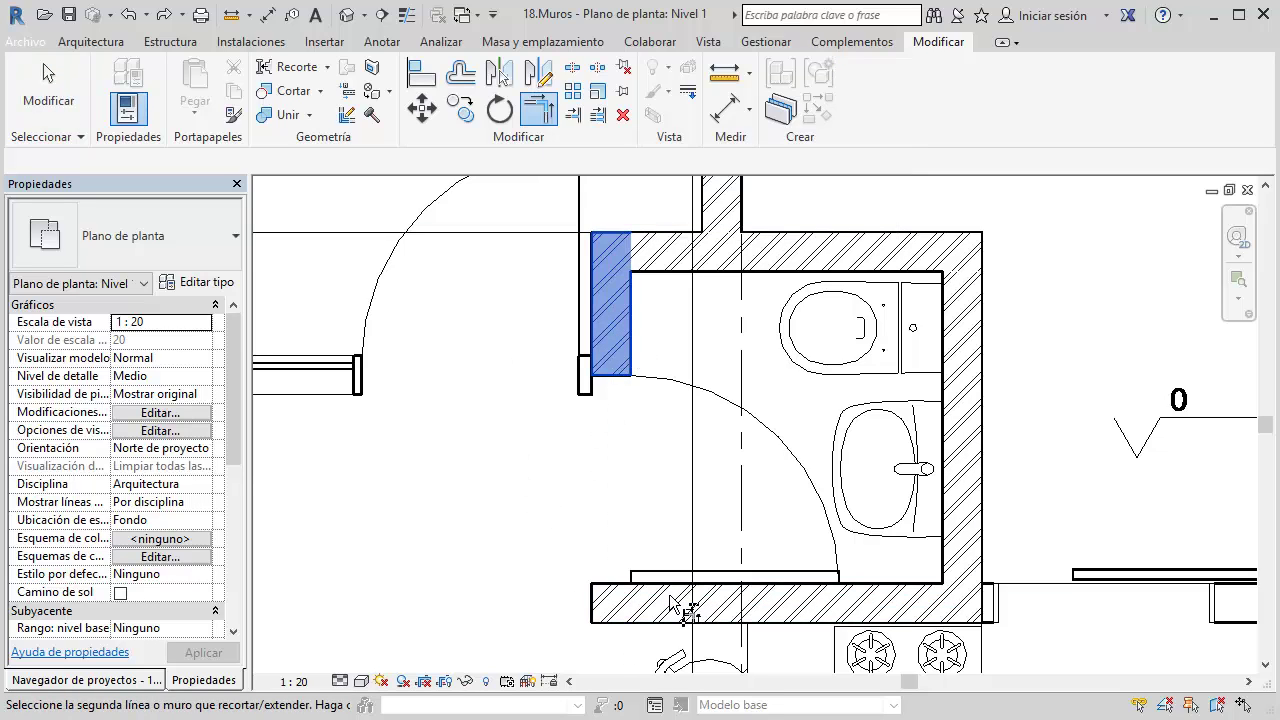
key(Escape)
click(676, 606)
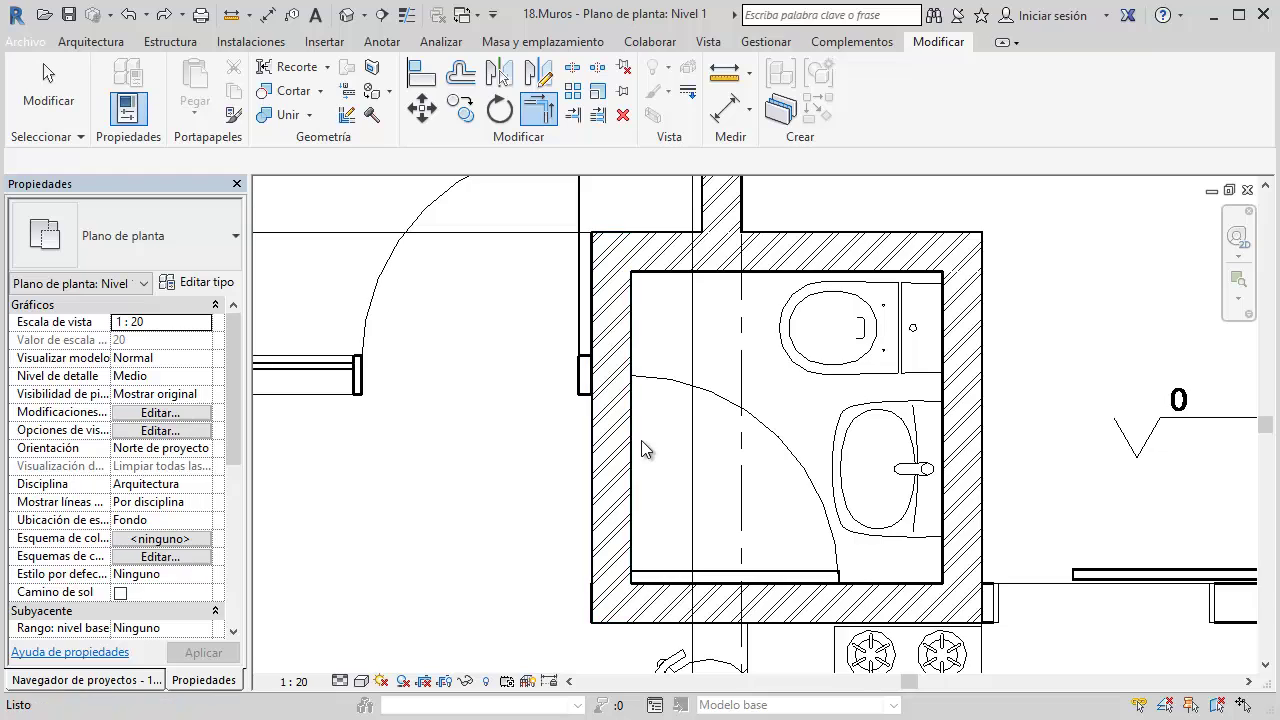
scroll(645, 445, down, 5)
middle_drag(643, 429, 640, 357)
scroll(640, 357, up, 2)
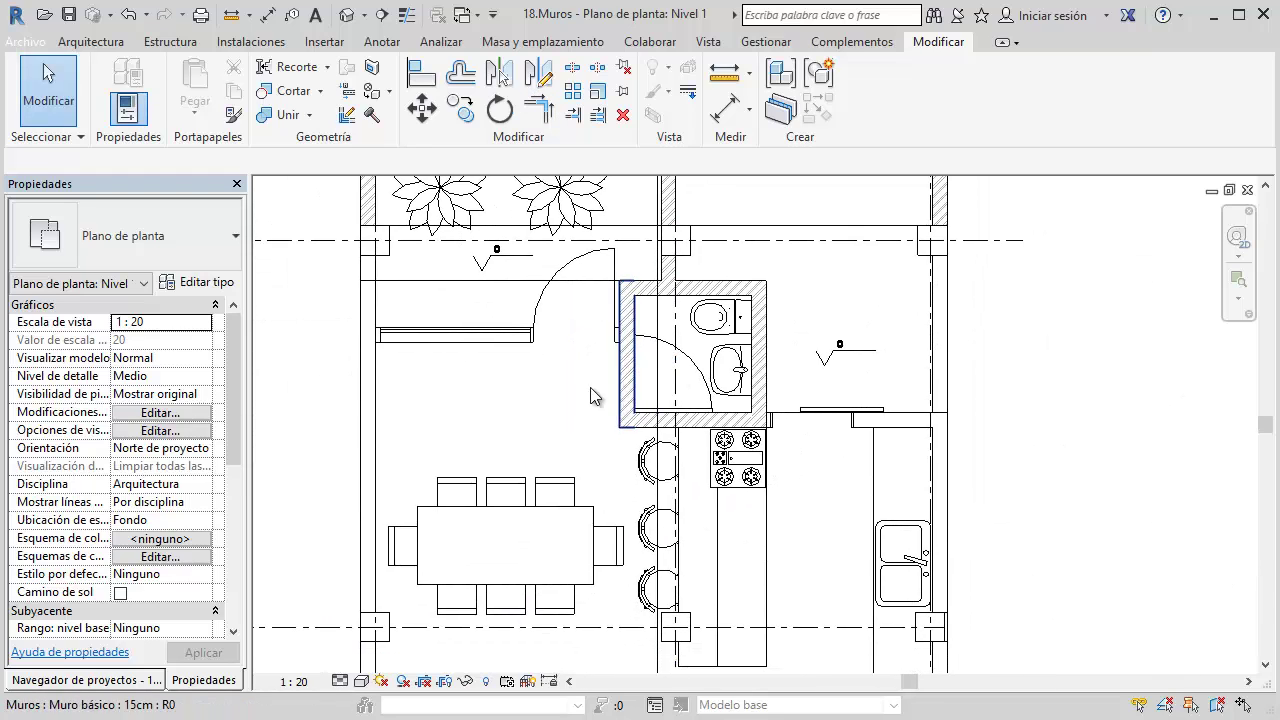
Start a wall at the top-right column, cancel it, and check the lower-right column
middle_drag(570, 435, 558, 410)
scroll(556, 405, down, 1)
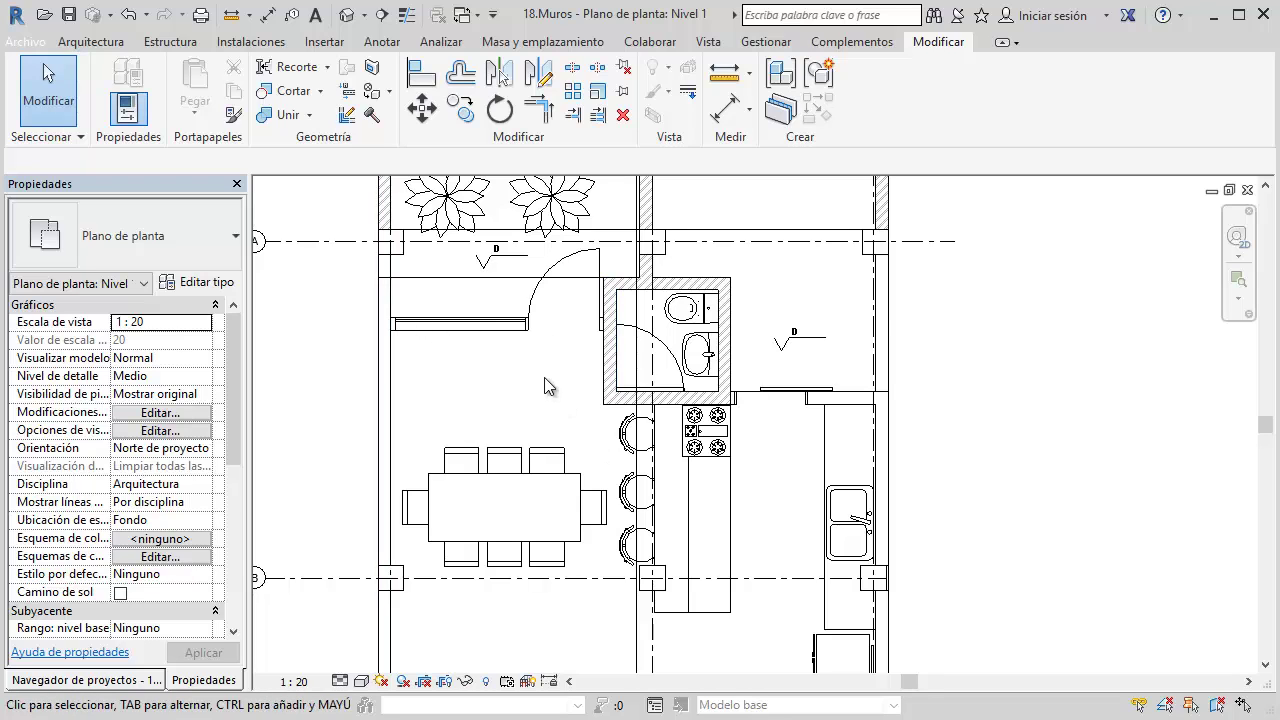
key(a)
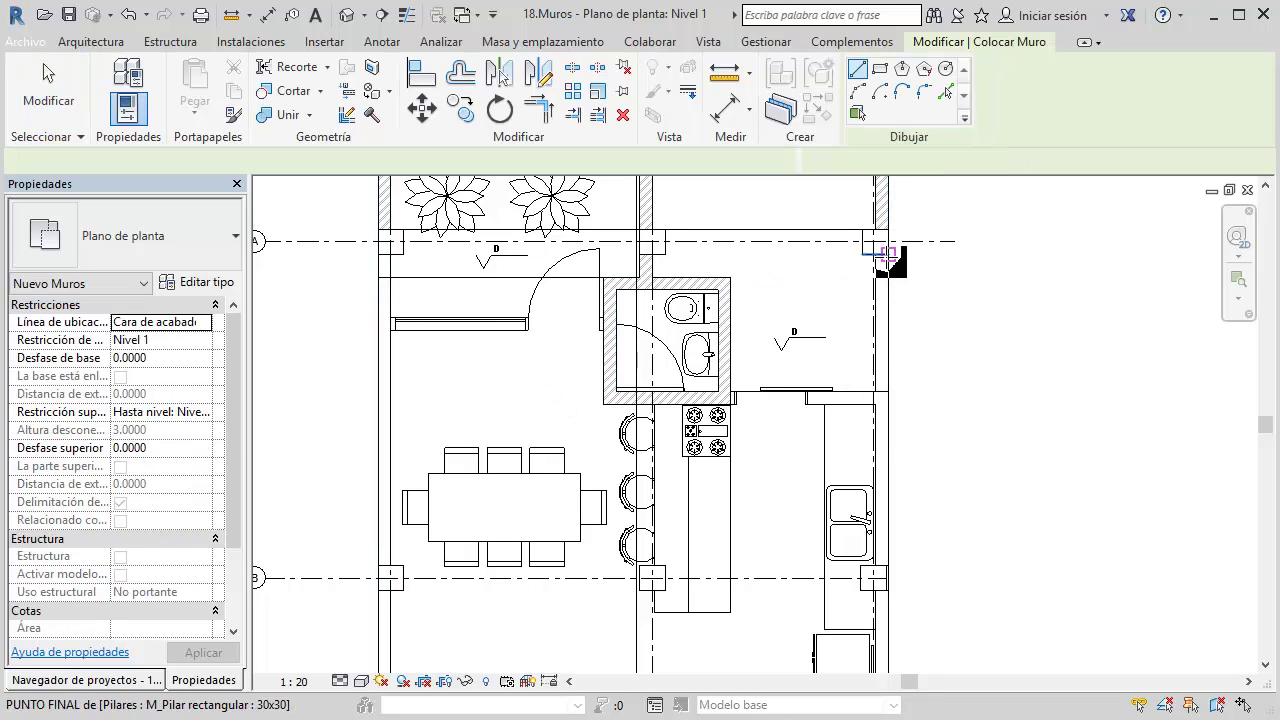
click(887, 256)
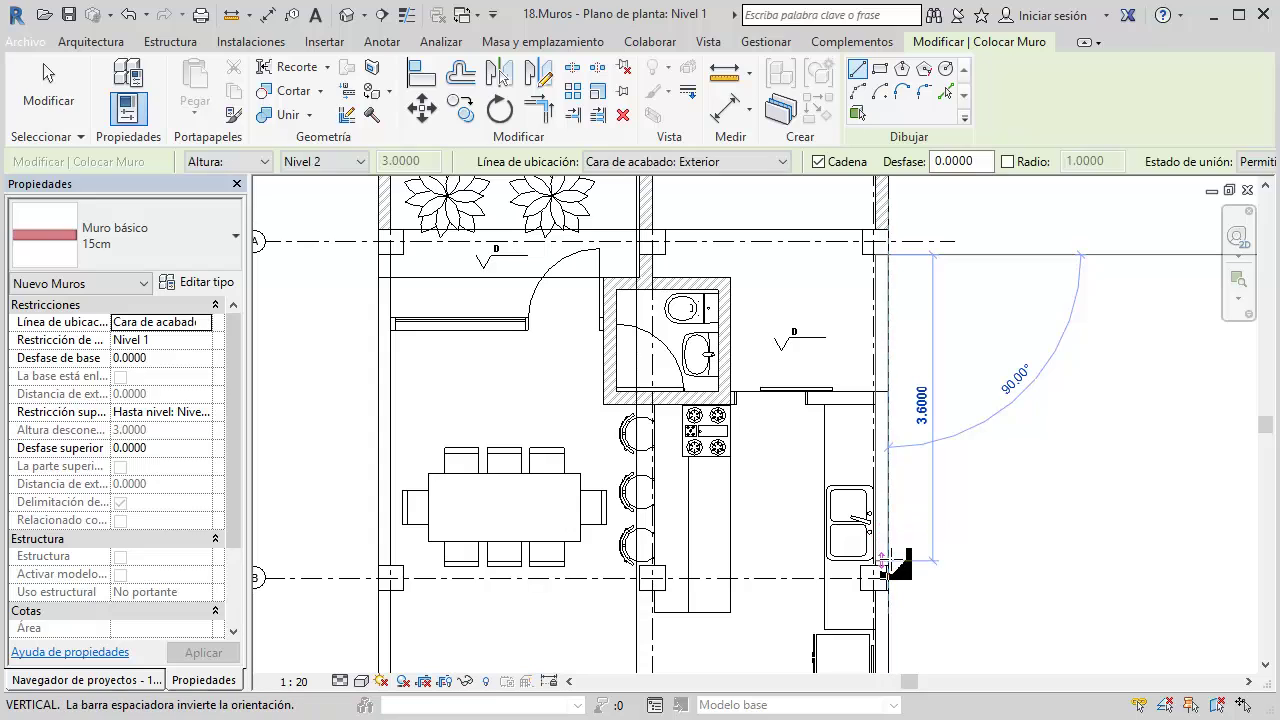
key(Escape)
key(Escape)
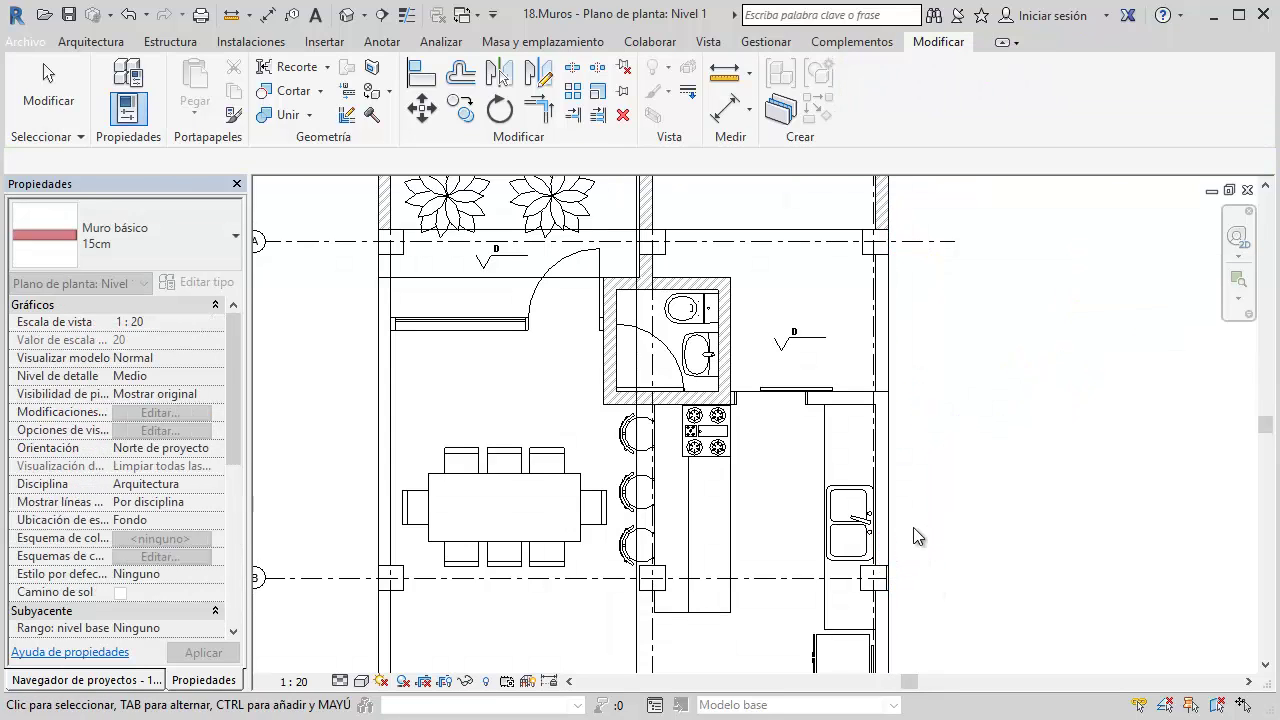
scroll(890, 563, up, 3)
scroll(890, 563, up, 2)
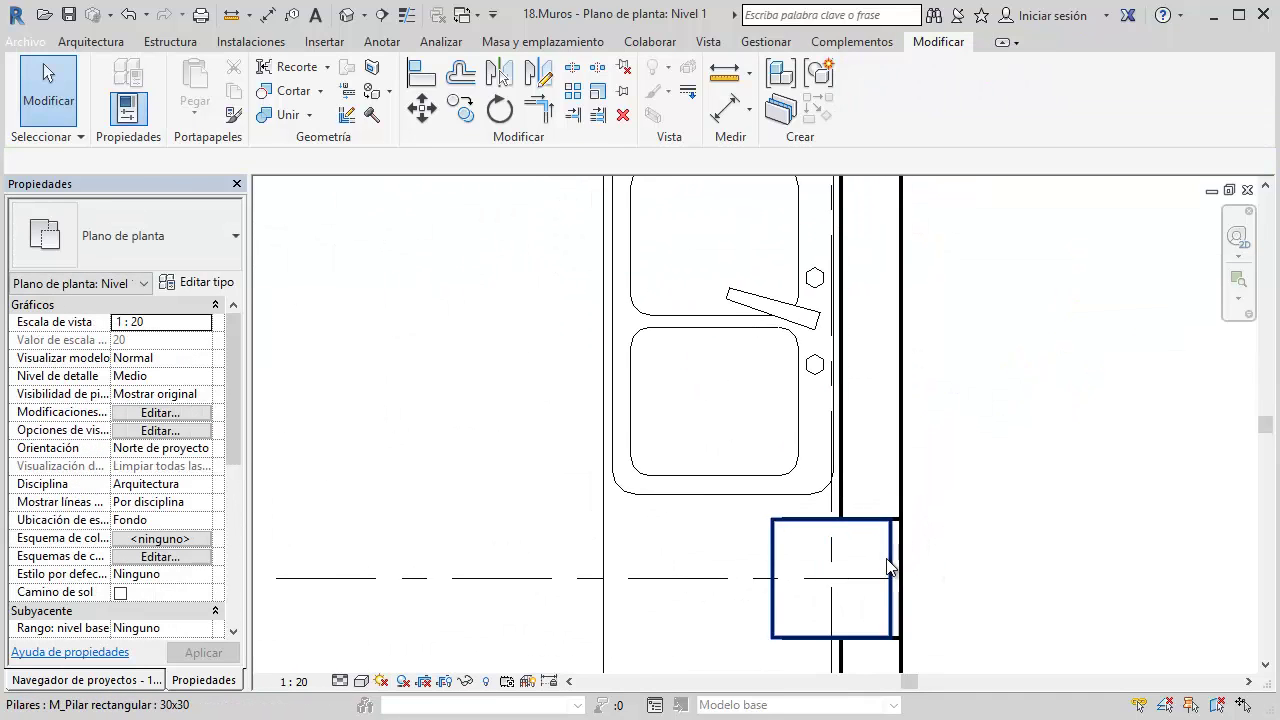
click(831, 545)
click(977, 480)
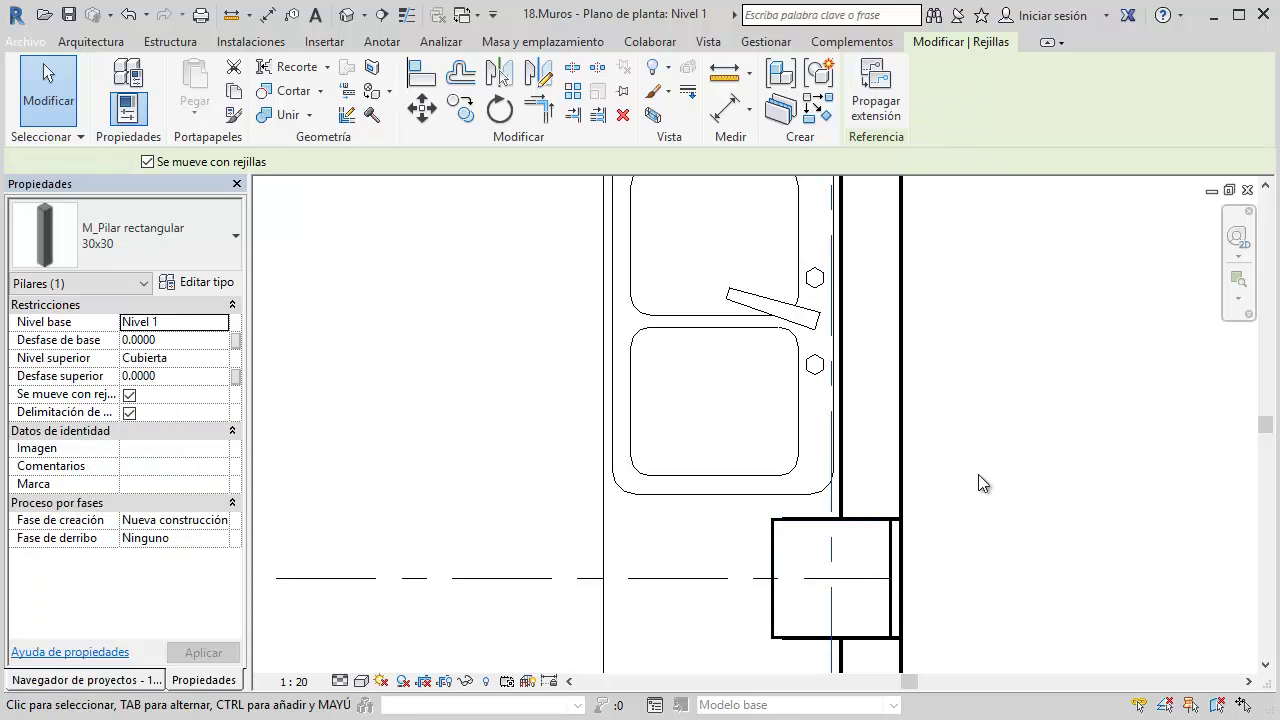
Align the lower-right column to the adjacent wall face
key(a)
key(l)
click(846, 488)
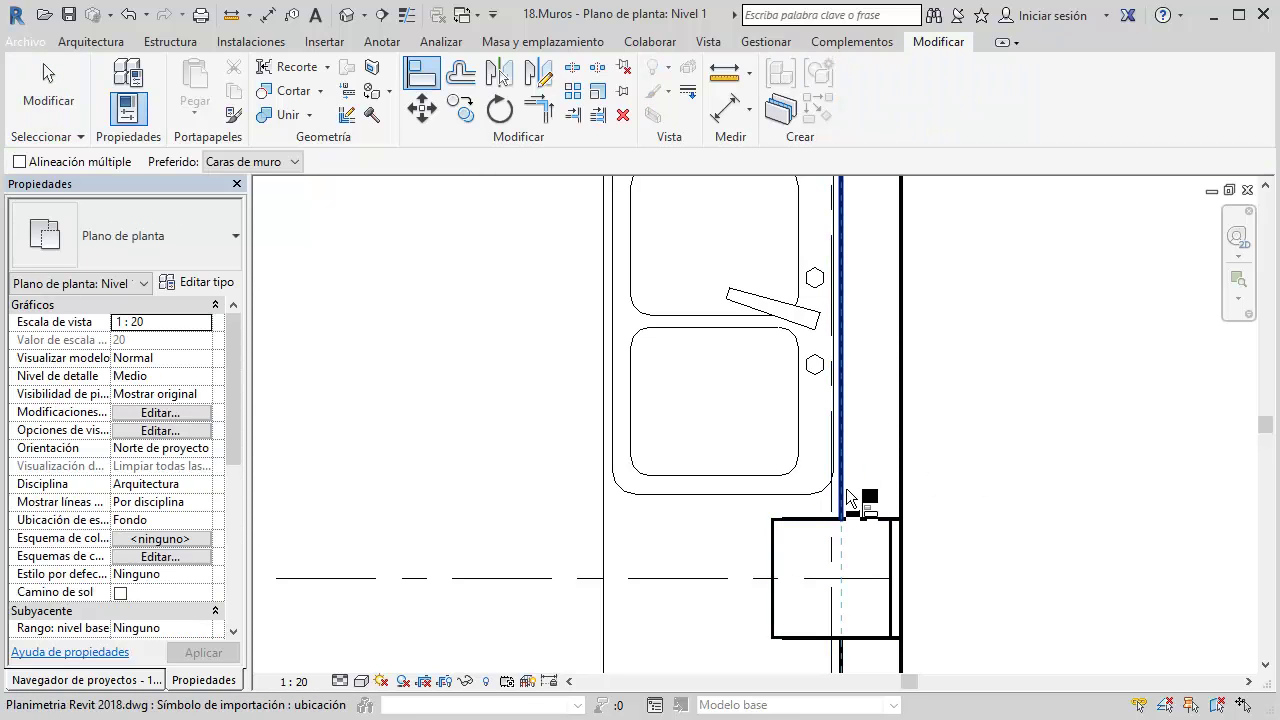
click(846, 514)
scroll(942, 463, down, 3)
middle_drag(947, 531, 895, 408)
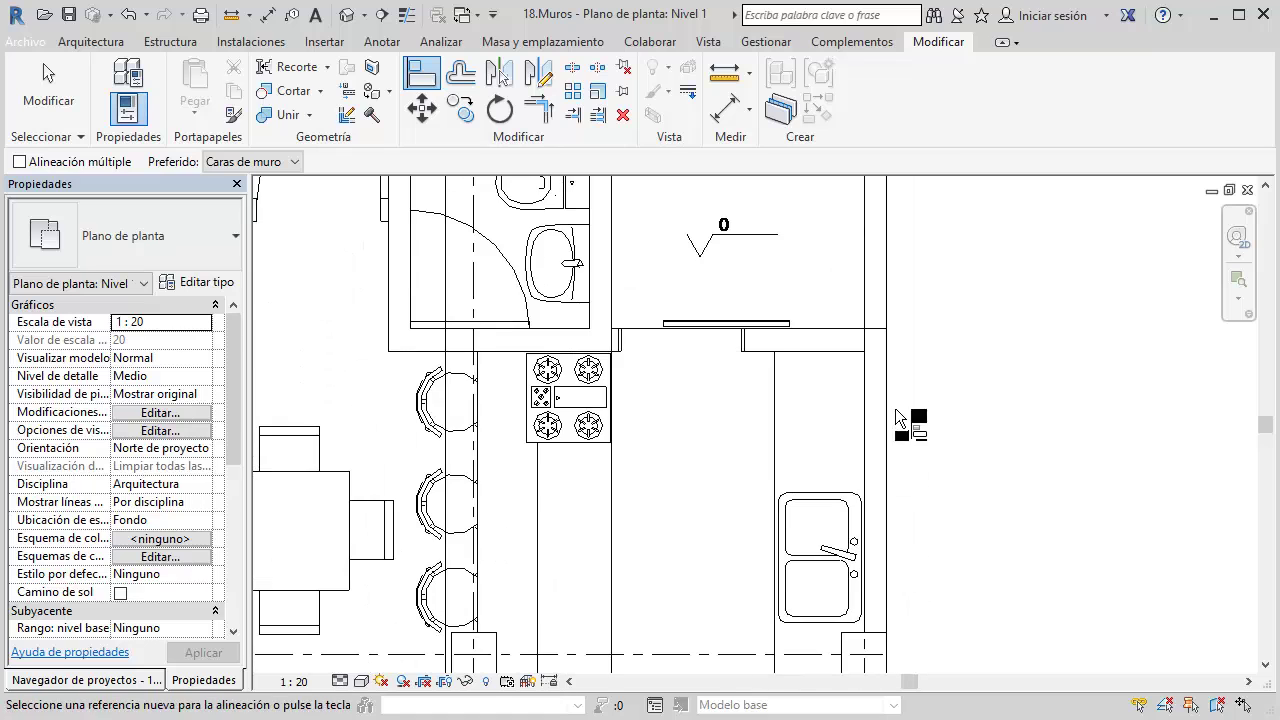
scroll(895, 408, down, 2)
middle_drag(866, 591, 836, 448)
key(Escape)
scroll(836, 448, down, 3)
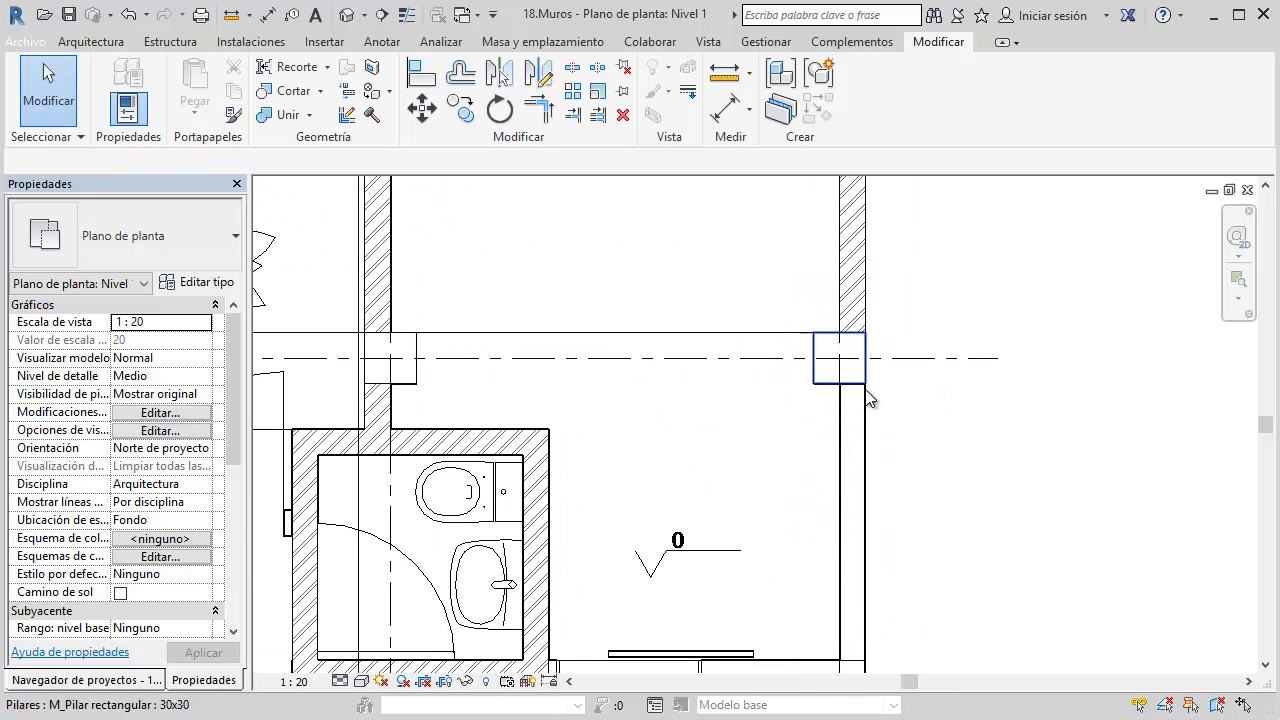
scroll(888, 484, up, 2)
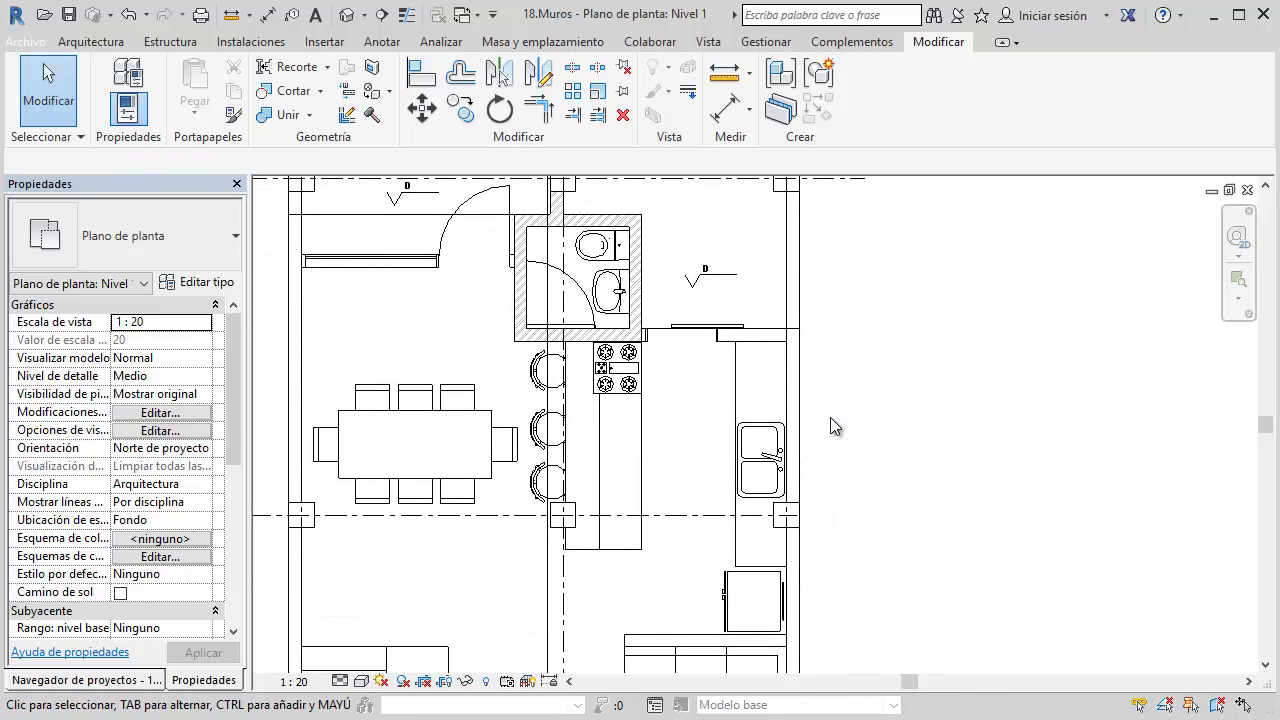
Draw the kitchen's right wall from the upper column corner down to the column on grid A
key(w)
key(a)
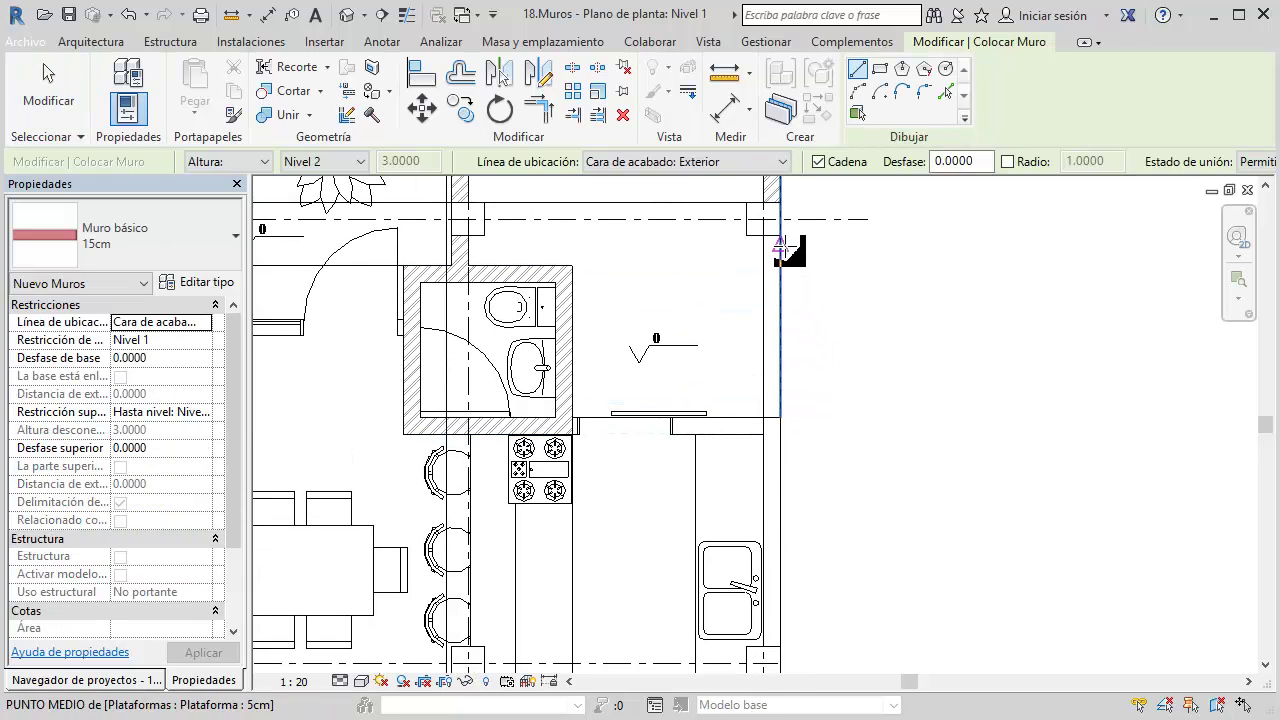
click(766, 238)
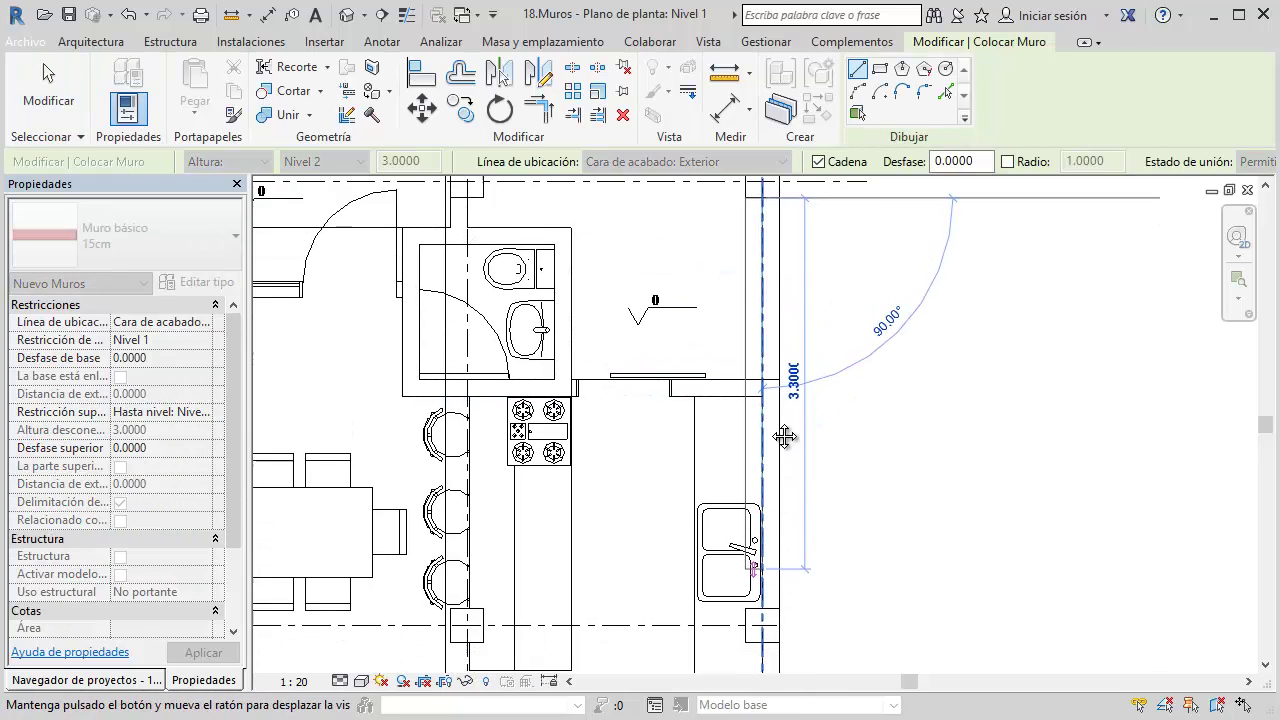
scroll(760, 402, up, 1)
scroll(758, 412, up, 2)
scroll(760, 405, up, 2)
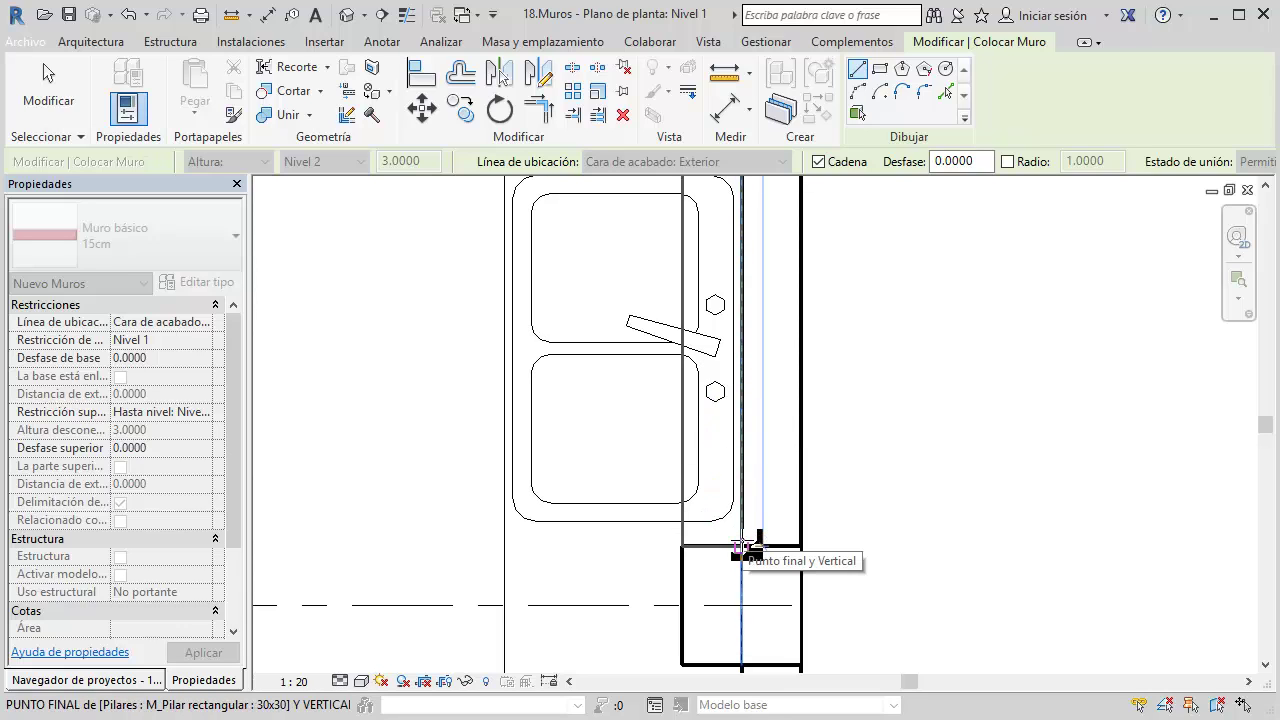
click(744, 550)
scroll(876, 490, down, 4)
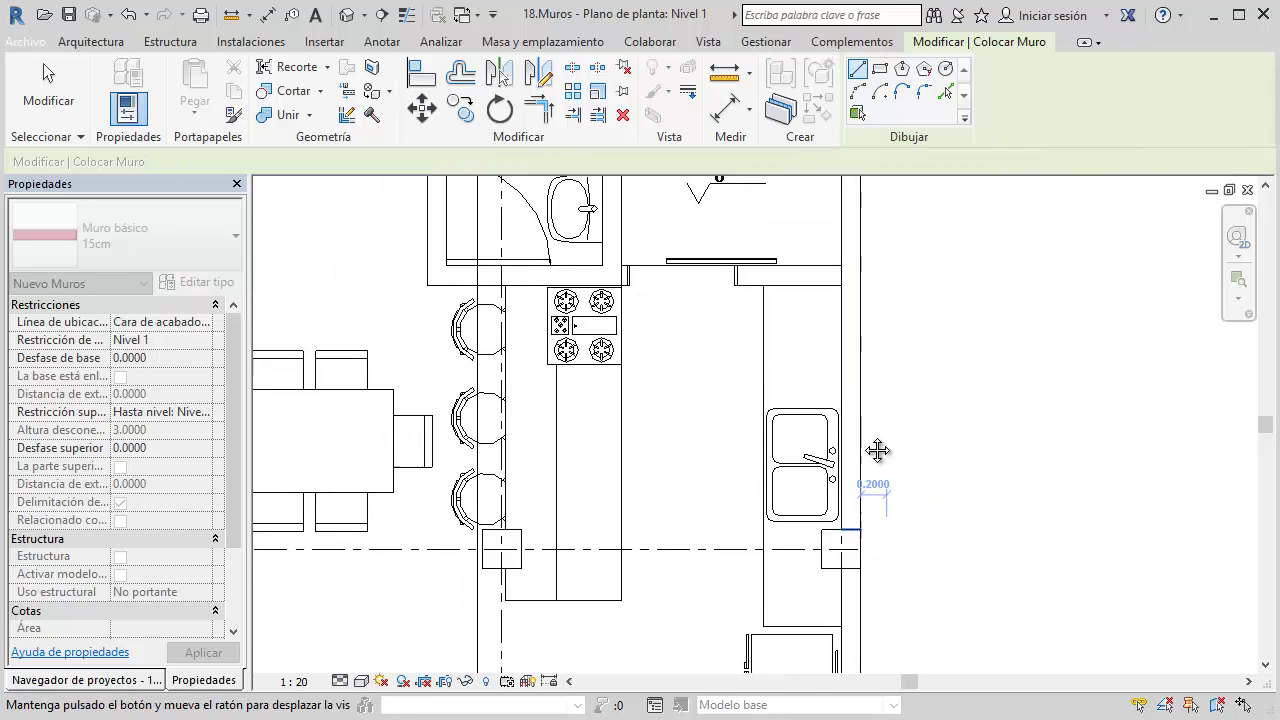
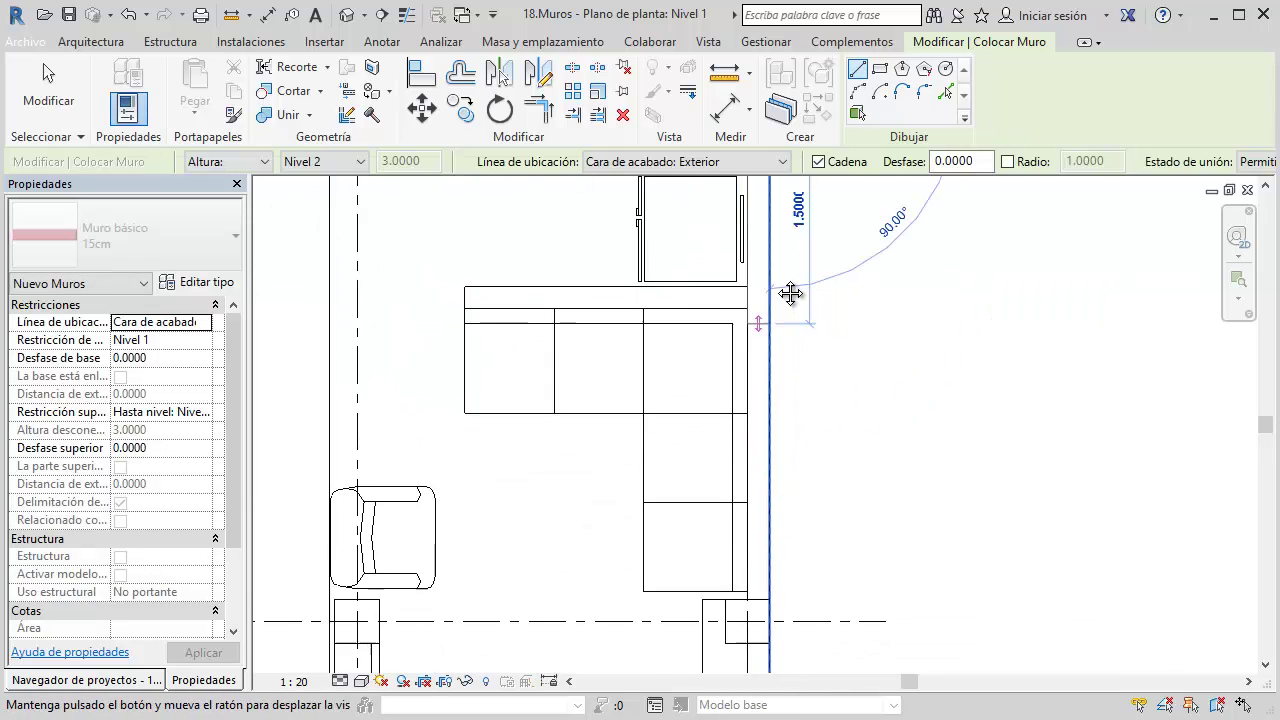
End the 15 cm basic wall along the garage's right side at its DWG end point
middle_drag(790, 293, 771, 337)
scroll(777, 455, up, 1)
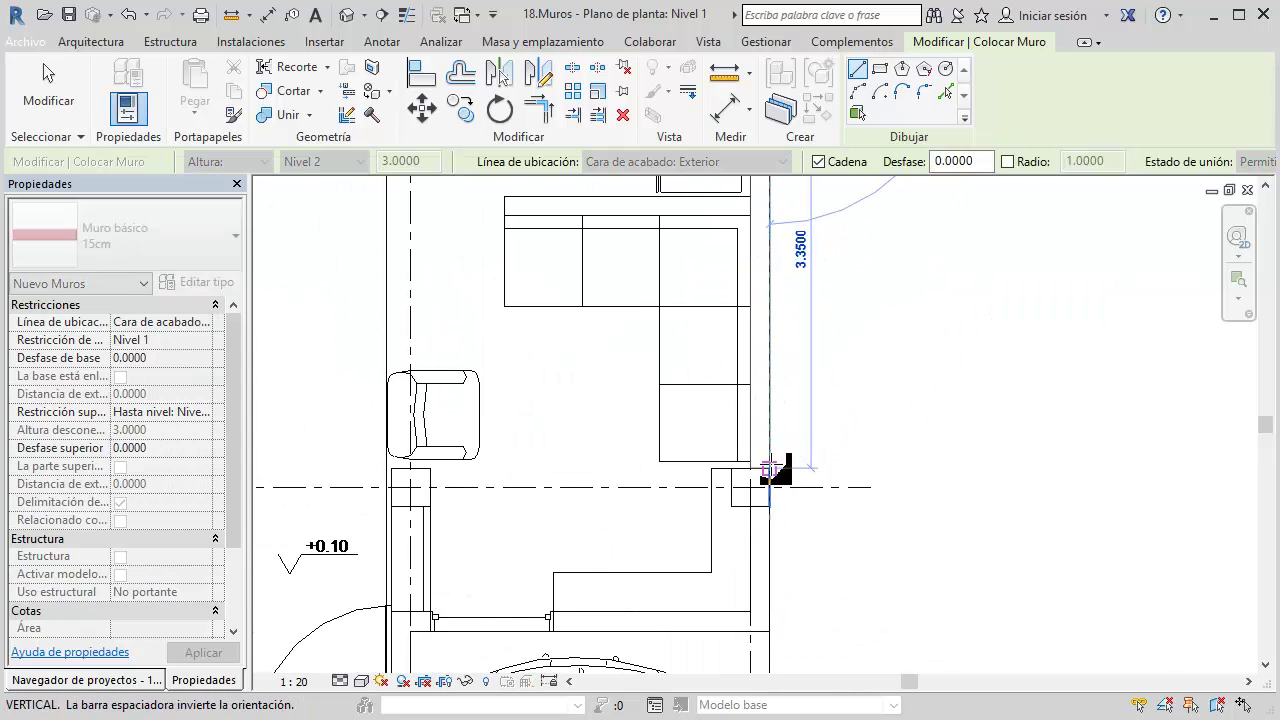
middle_drag(794, 557, 794, 286)
click(771, 268)
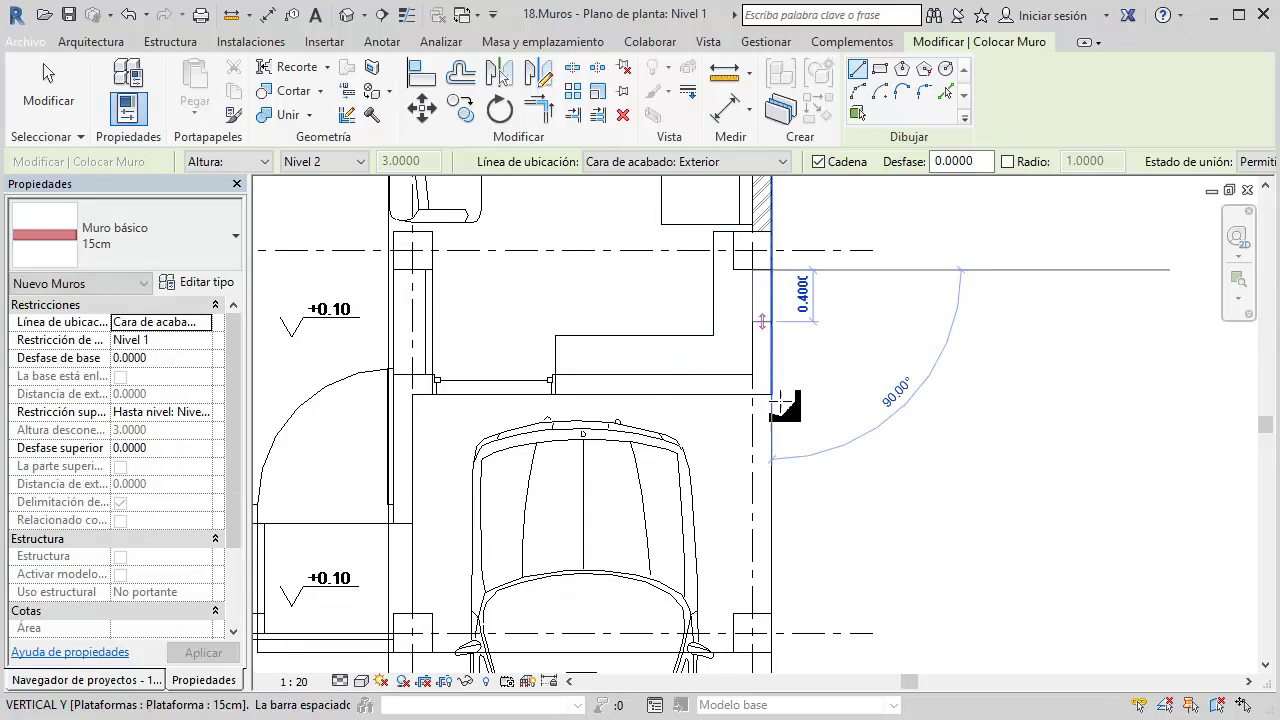
Chain 15 cm walls across the garage top, then down the garage's side
scroll(771, 404, down, 2)
mouse_move(794, 391)
middle_down()
mouse_move(777, 357)
mouse_move(791, 391)
middle_up()
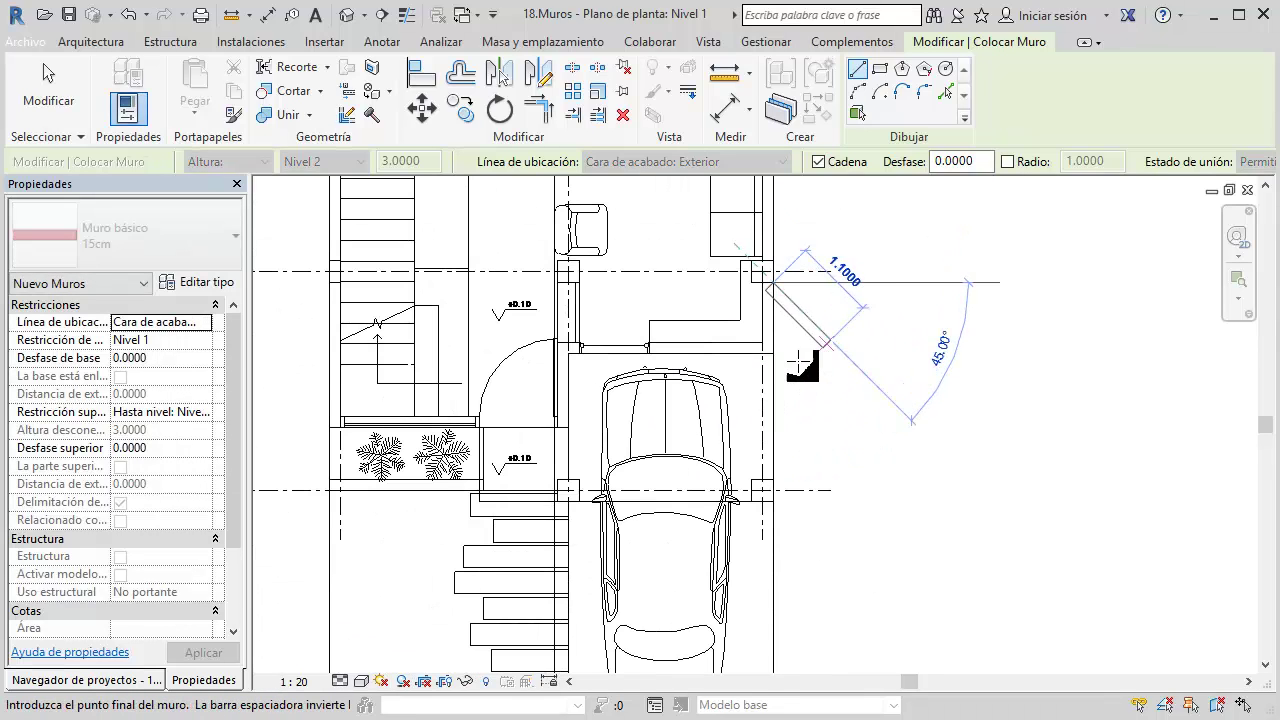
scroll(780, 354, up, 3)
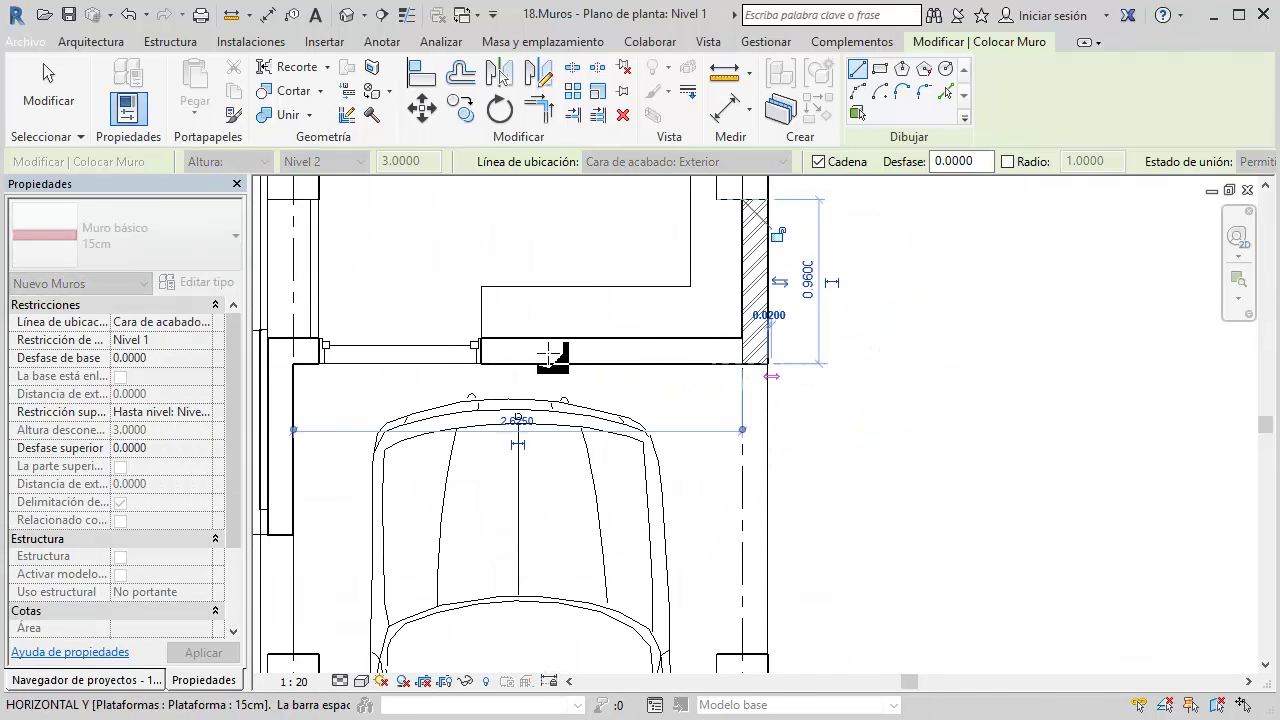
scroll(549, 355, down, 1)
middle_drag(549, 355, 820, 366)
scroll(743, 366, up, 1)
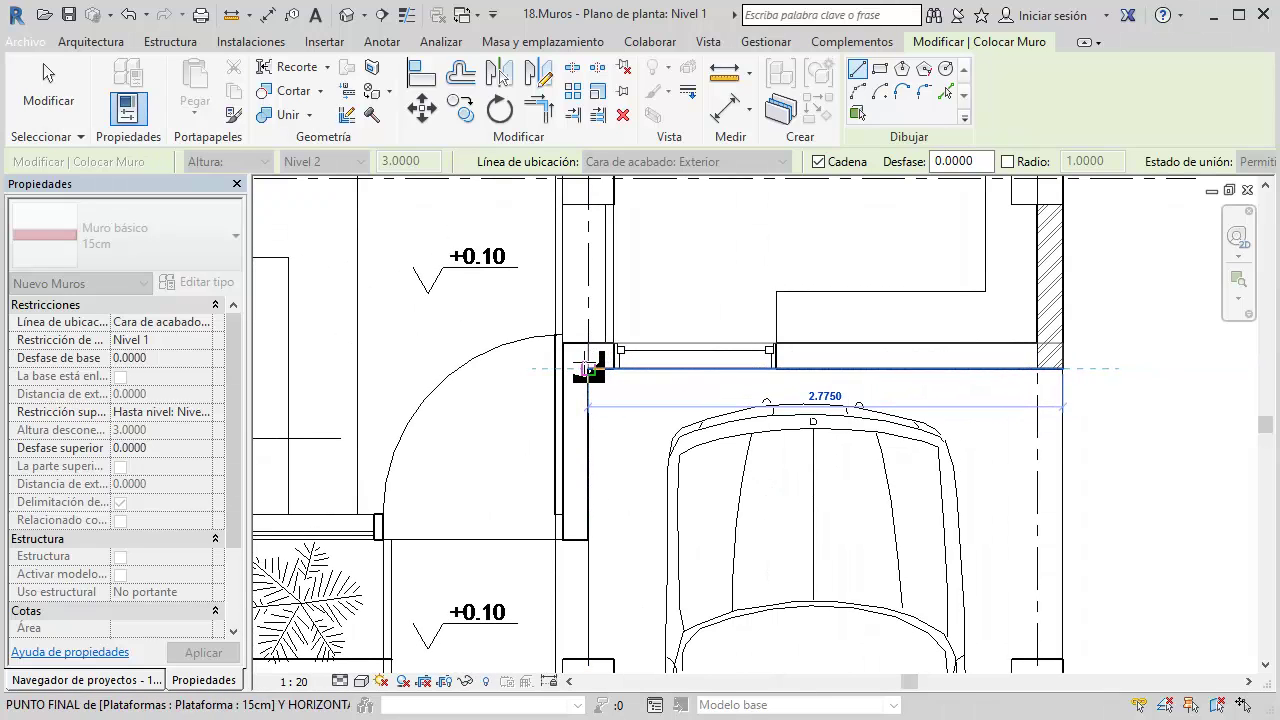
scroll(590, 368, up, 1)
scroll(586, 366, up, 1)
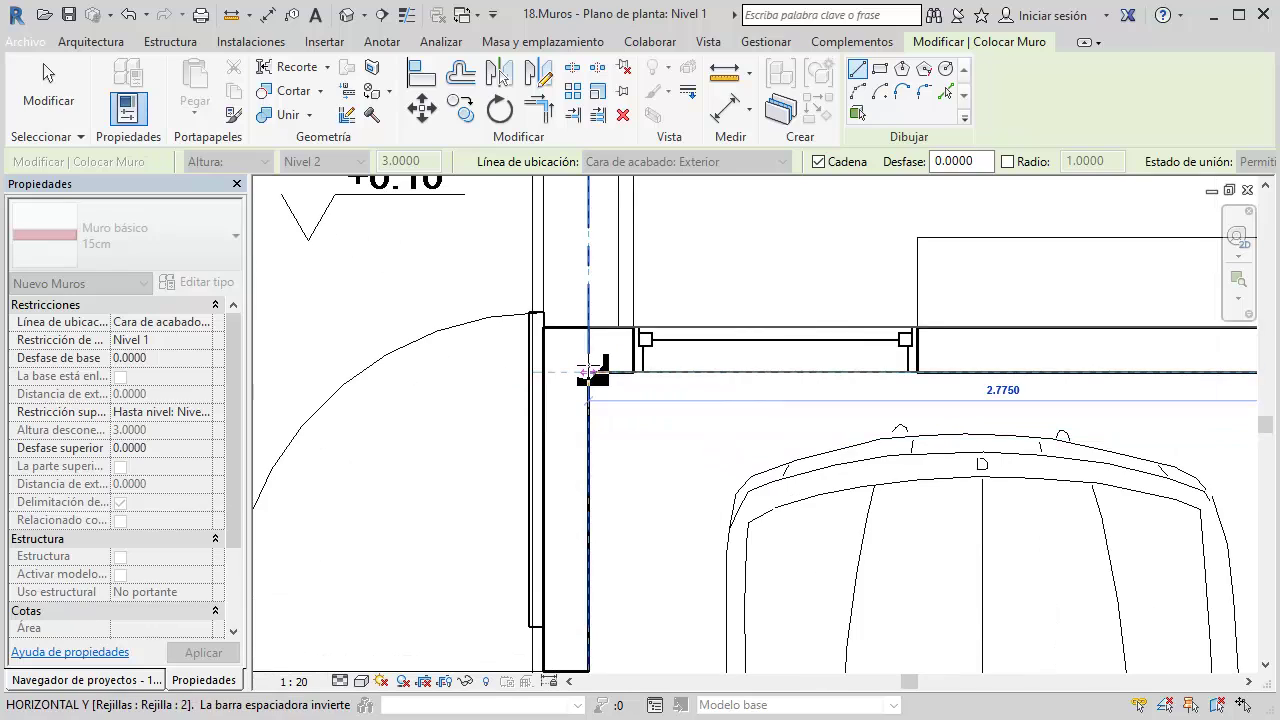
middle_drag(586, 371, 485, 375)
scroll(483, 372, down, 1)
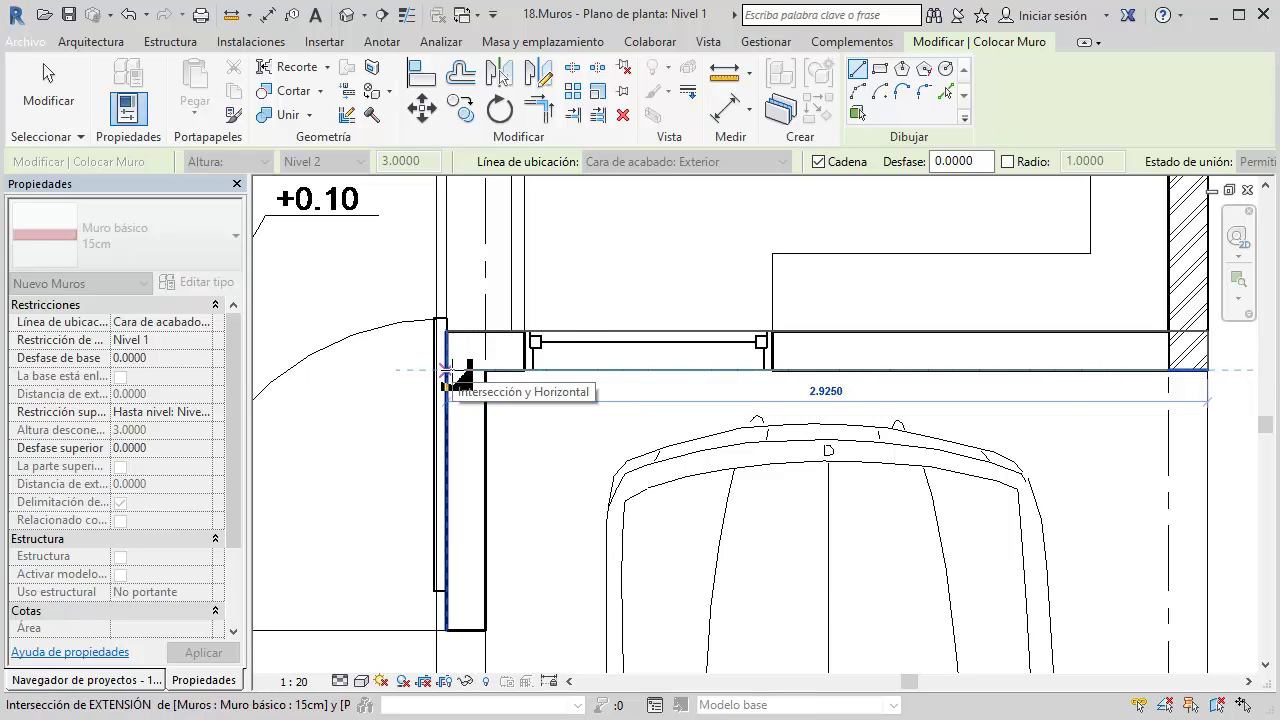
click(447, 372)
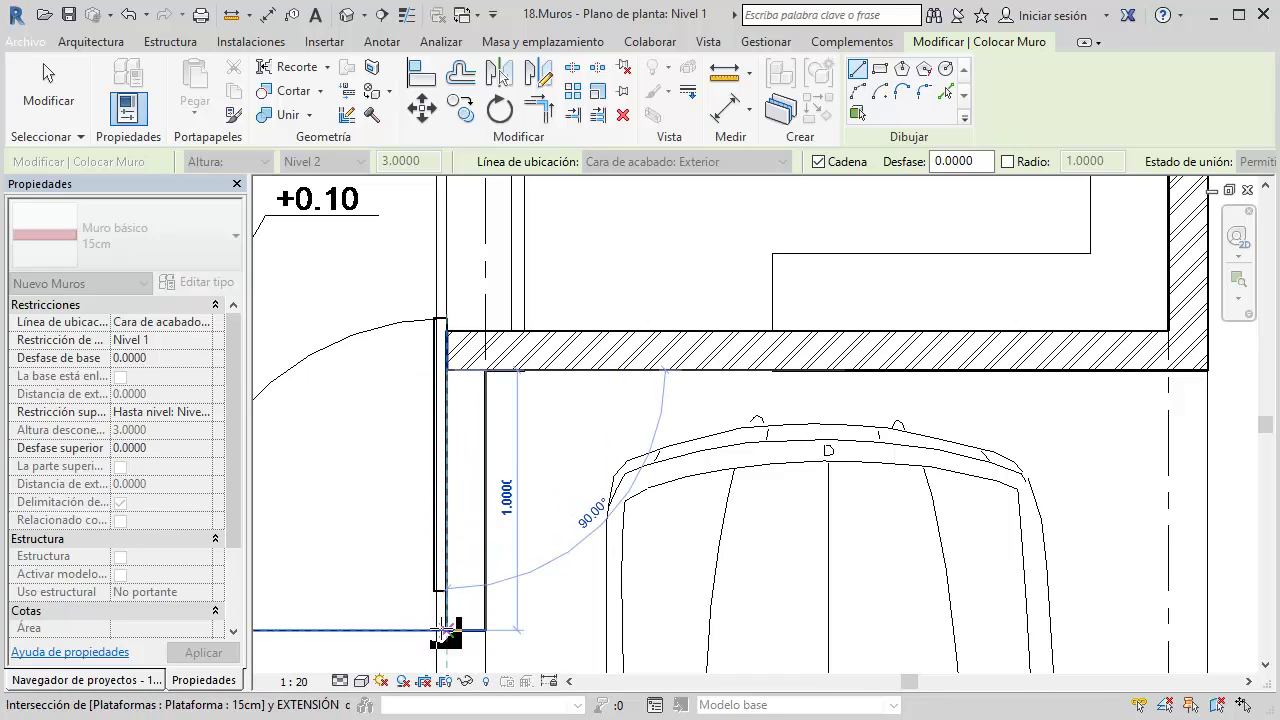
click(446, 630)
Pan and zoom the view toward the stair area beside the garage
middle_drag(550, 483, 812, 391)
scroll(810, 395, down, 2)
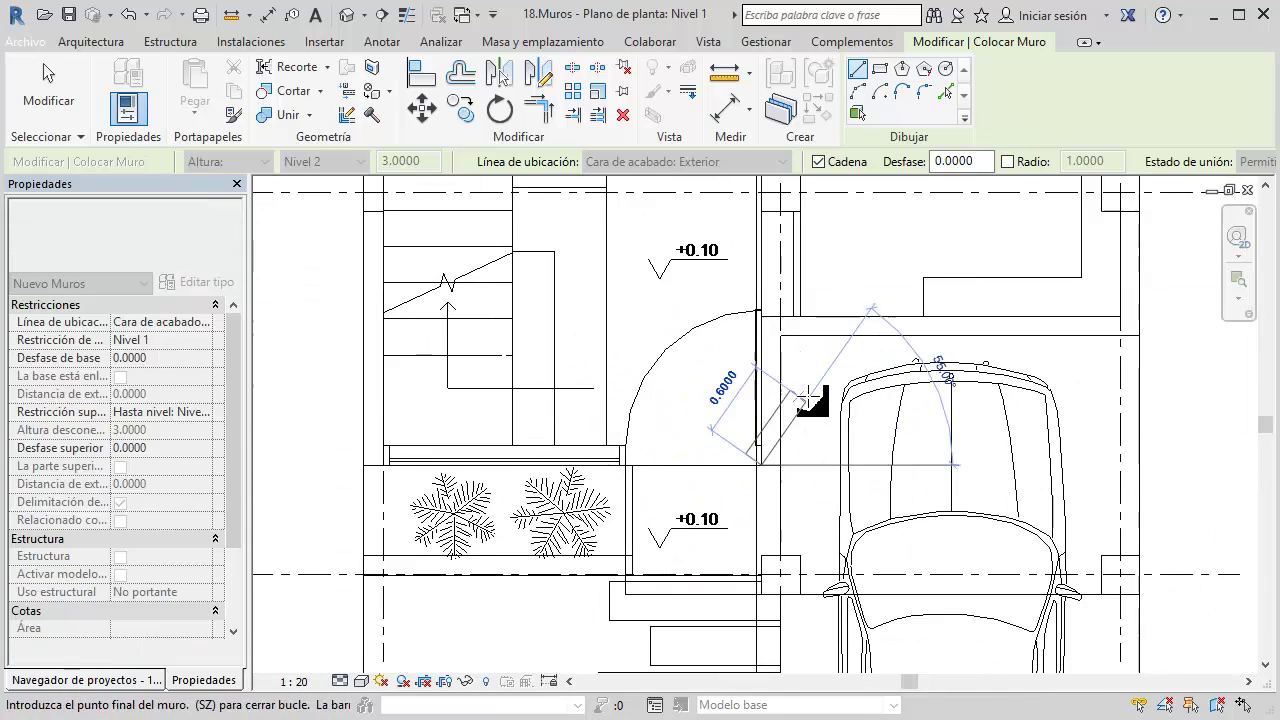
scroll(790, 390, down, 1)
scroll(775, 385, up, 3)
scroll(700, 420, up, 1)
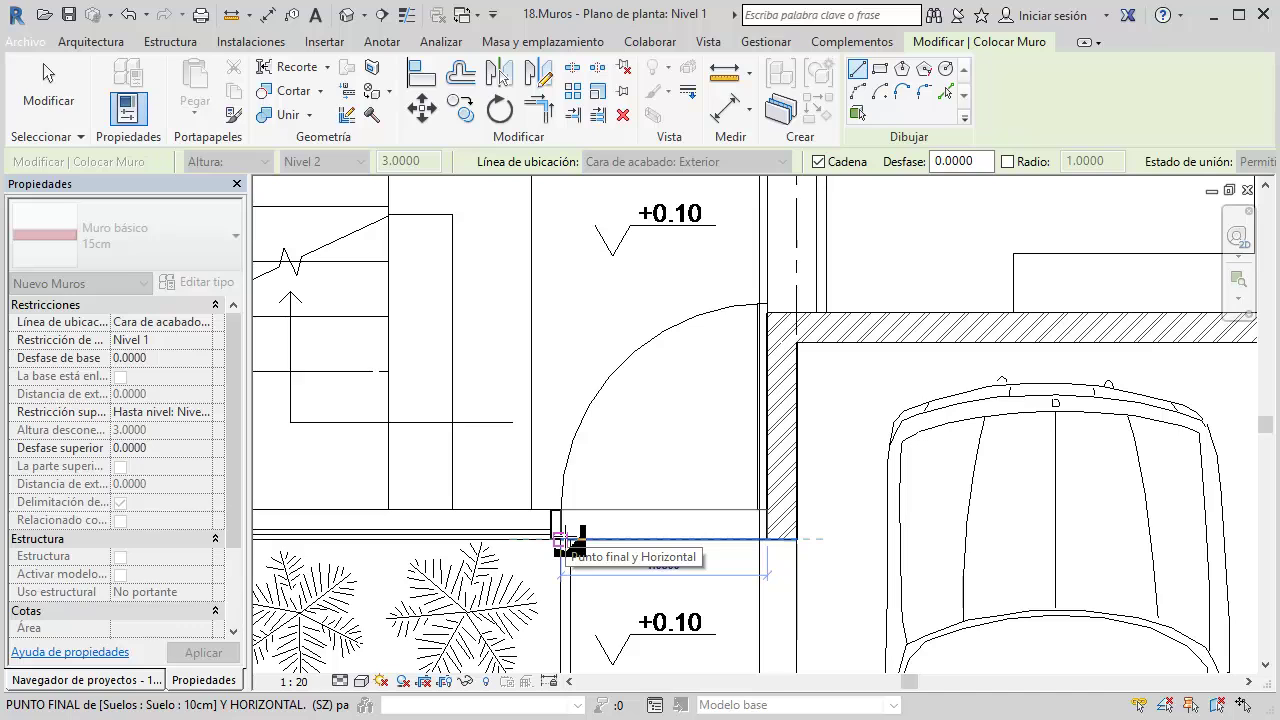
End the wall chain and draw a 15 cm wall along the stair's left edge toward grid B
key(Escape)
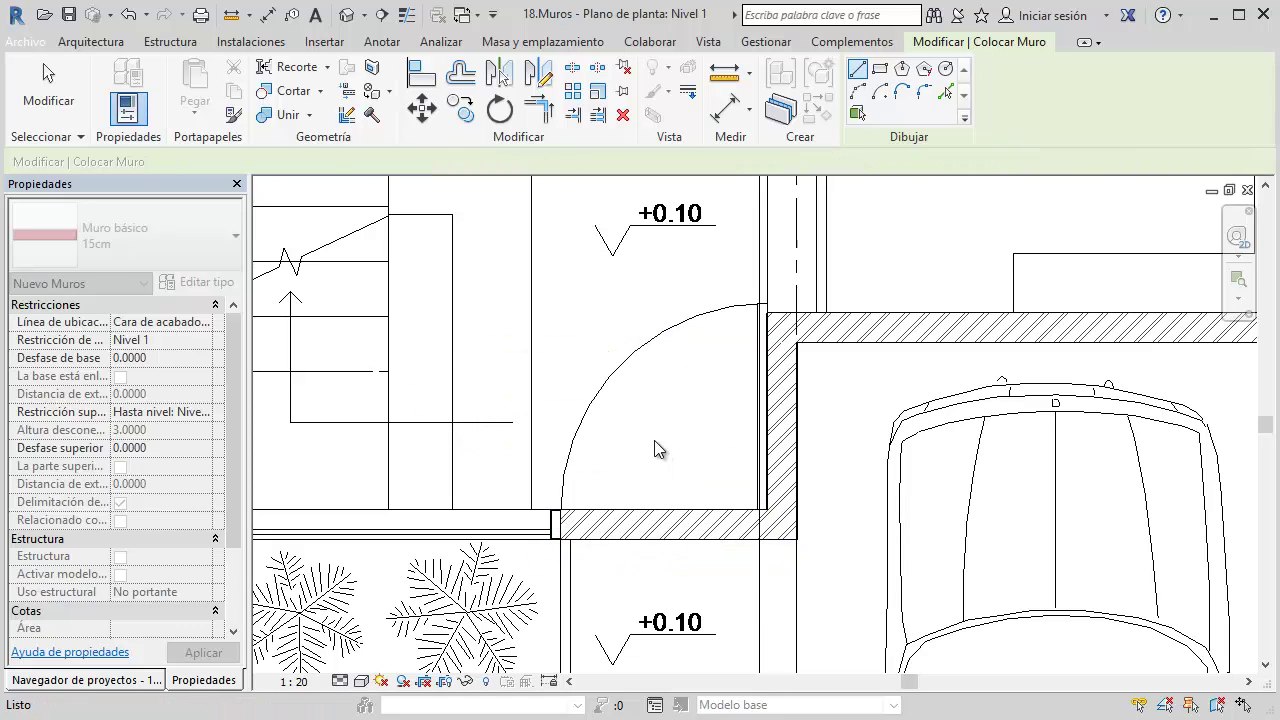
scroll(425, 445, down, 4)
scroll(425, 445, up, 3)
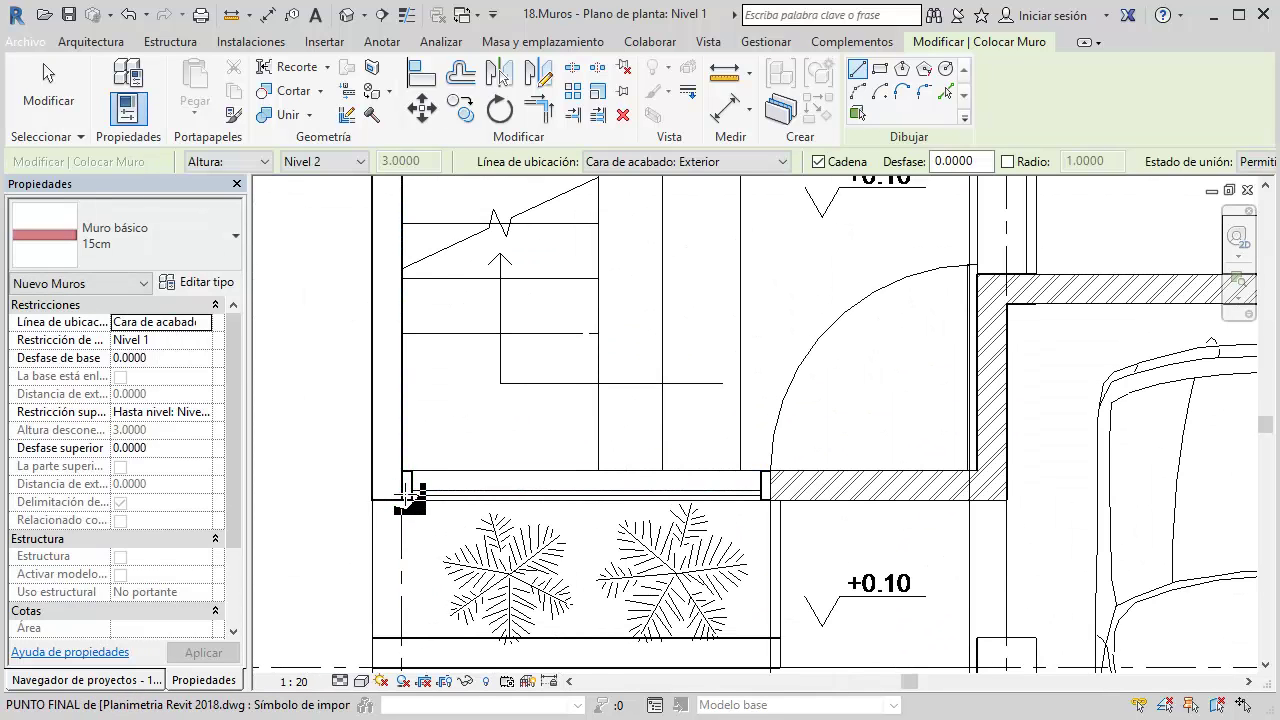
click(409, 491)
scroll(414, 286, up, 2)
scroll(420, 465, down, 1)
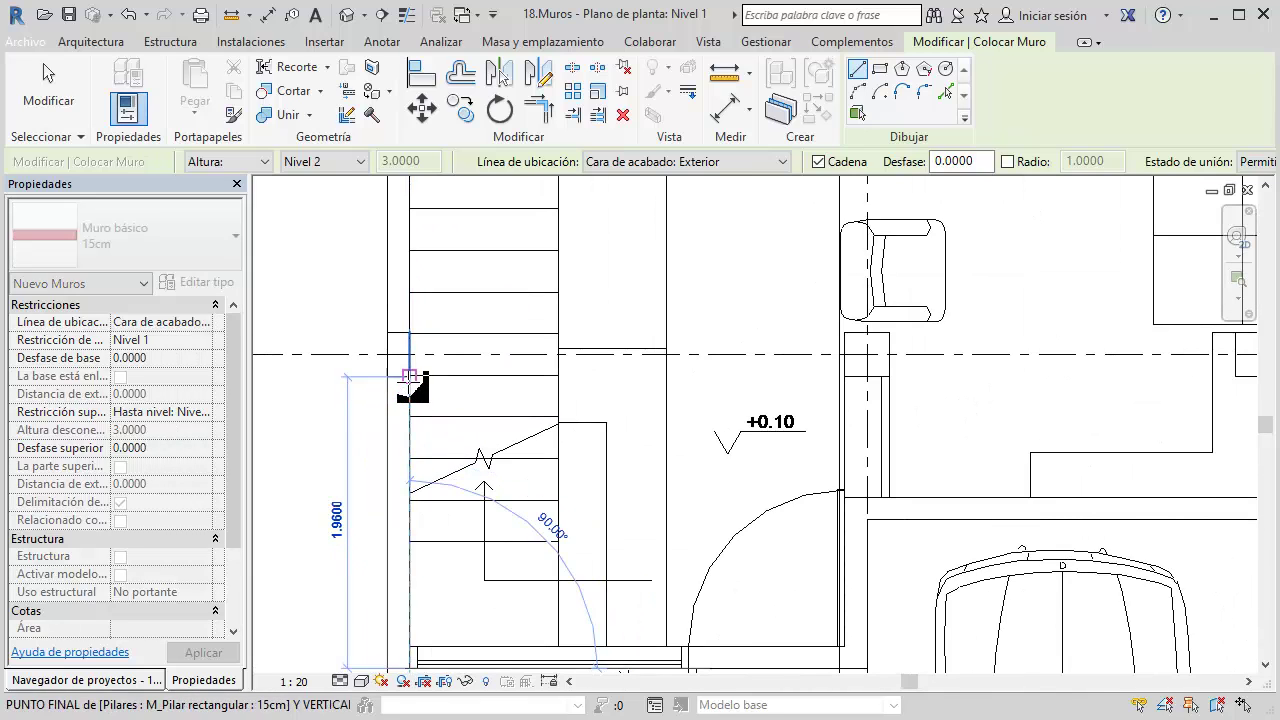
click(409, 376)
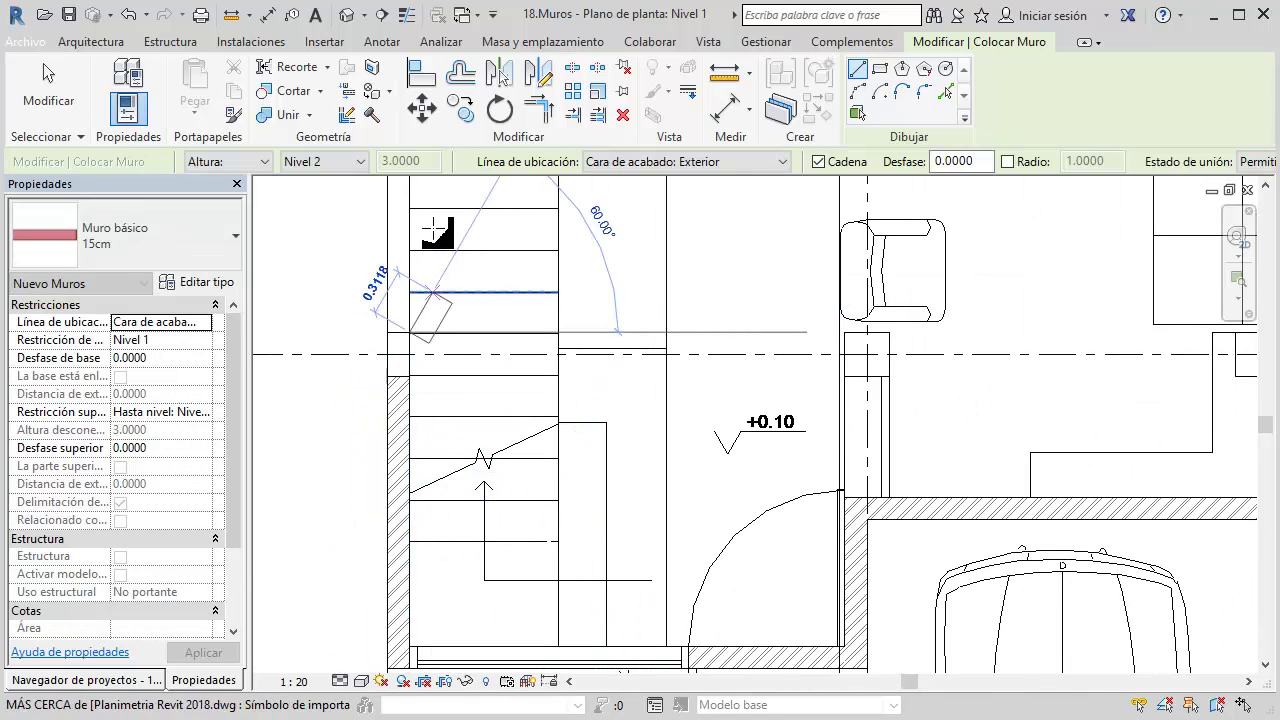
middle_drag(437, 232, 451, 503)
scroll(428, 491, down, 2)
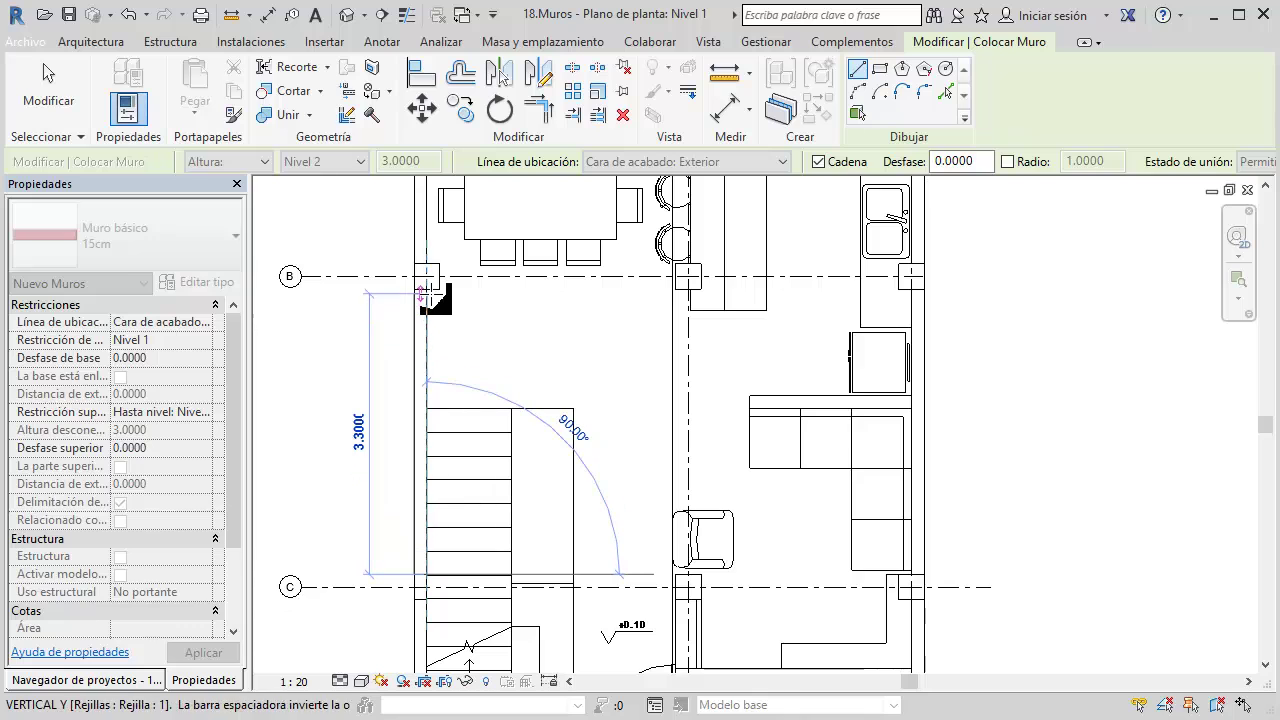
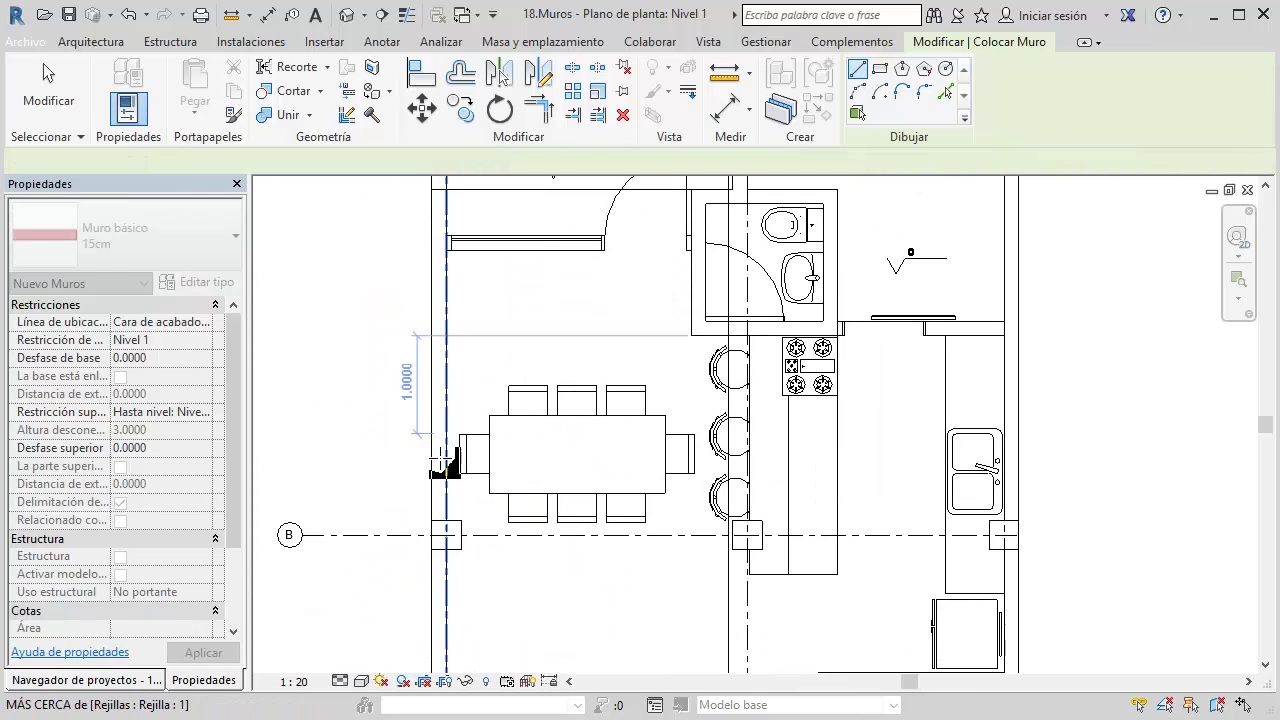
Extend the Nivel 1 kitchen wall above the stove to the right exterior wall
middle_drag(449, 335, 449, 585)
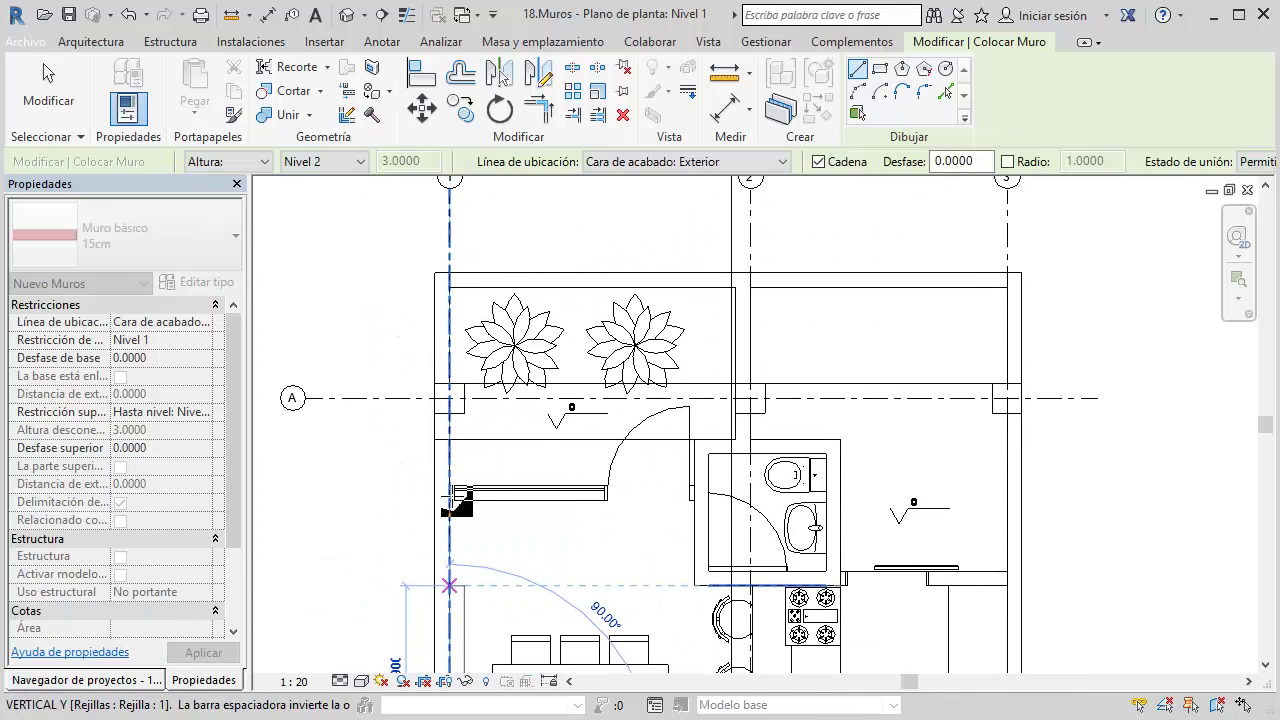
scroll(449, 440, up, 3)
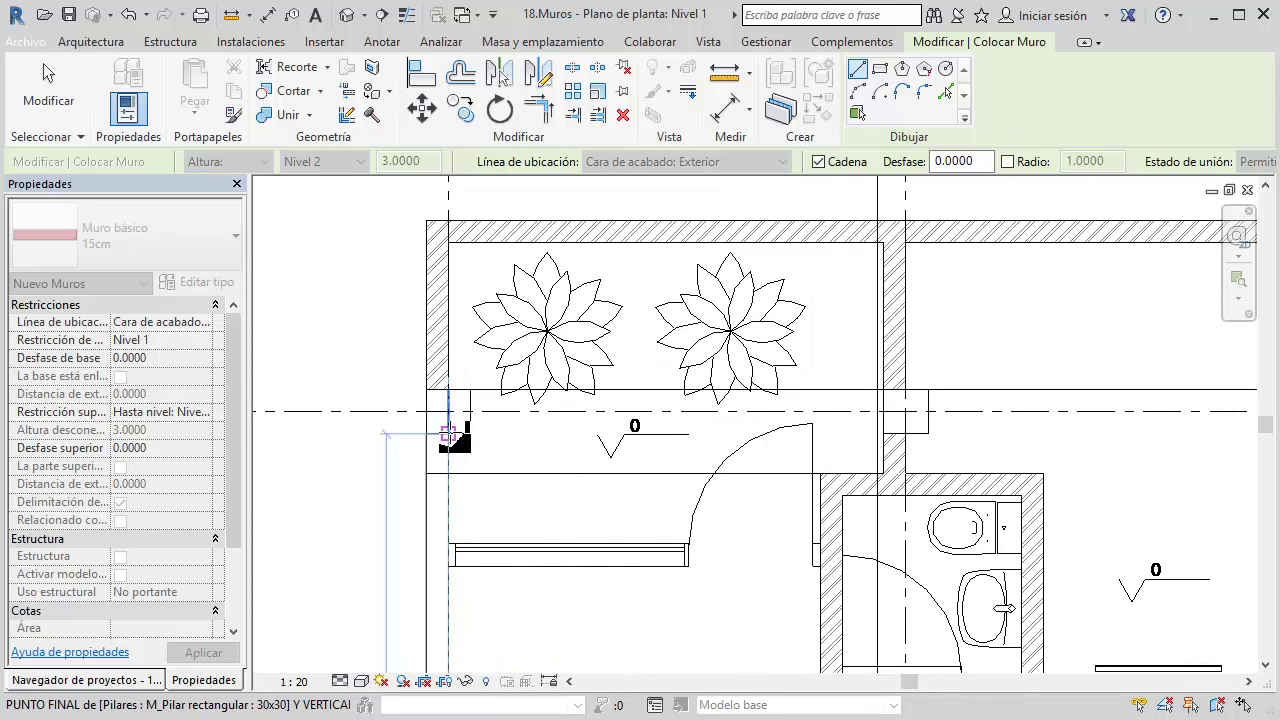
scroll(449, 436, down, 2)
key(Escape)
key(Escape)
scroll(365, 477, down, 1)
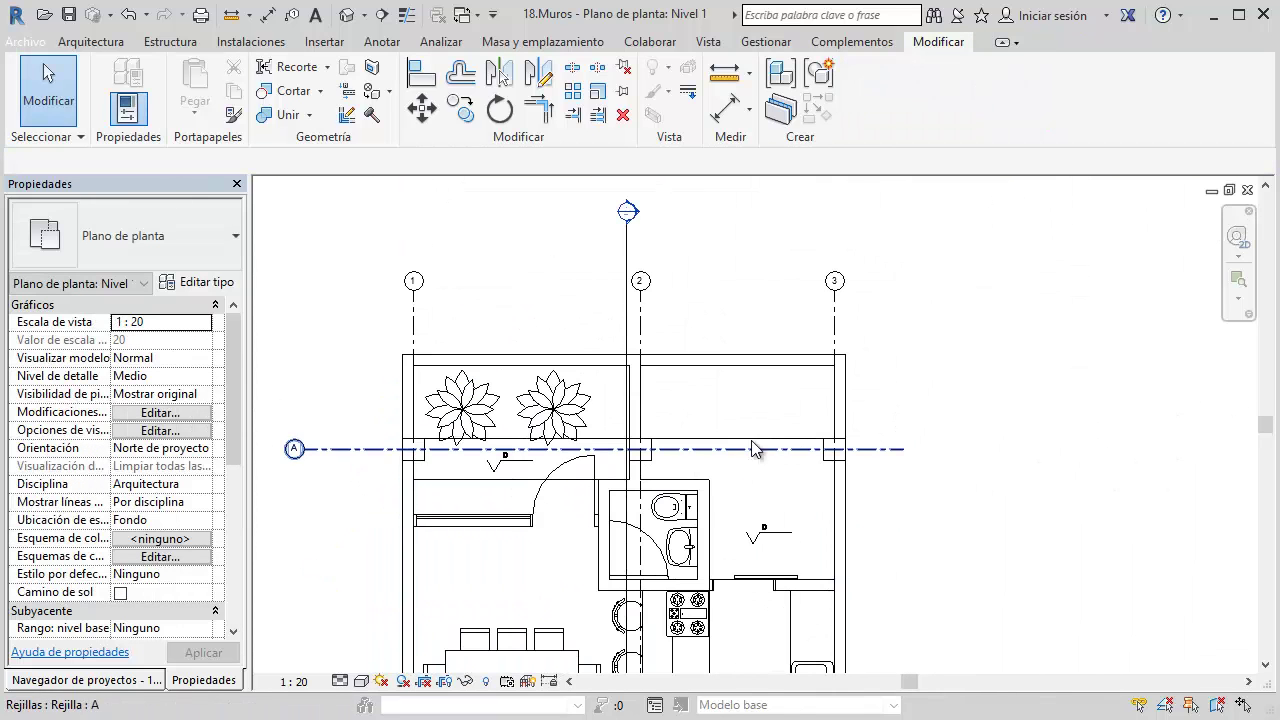
middle_drag(809, 409, 812, 290)
scroll(811, 466, up, 1)
middle_drag(811, 466, 771, 351)
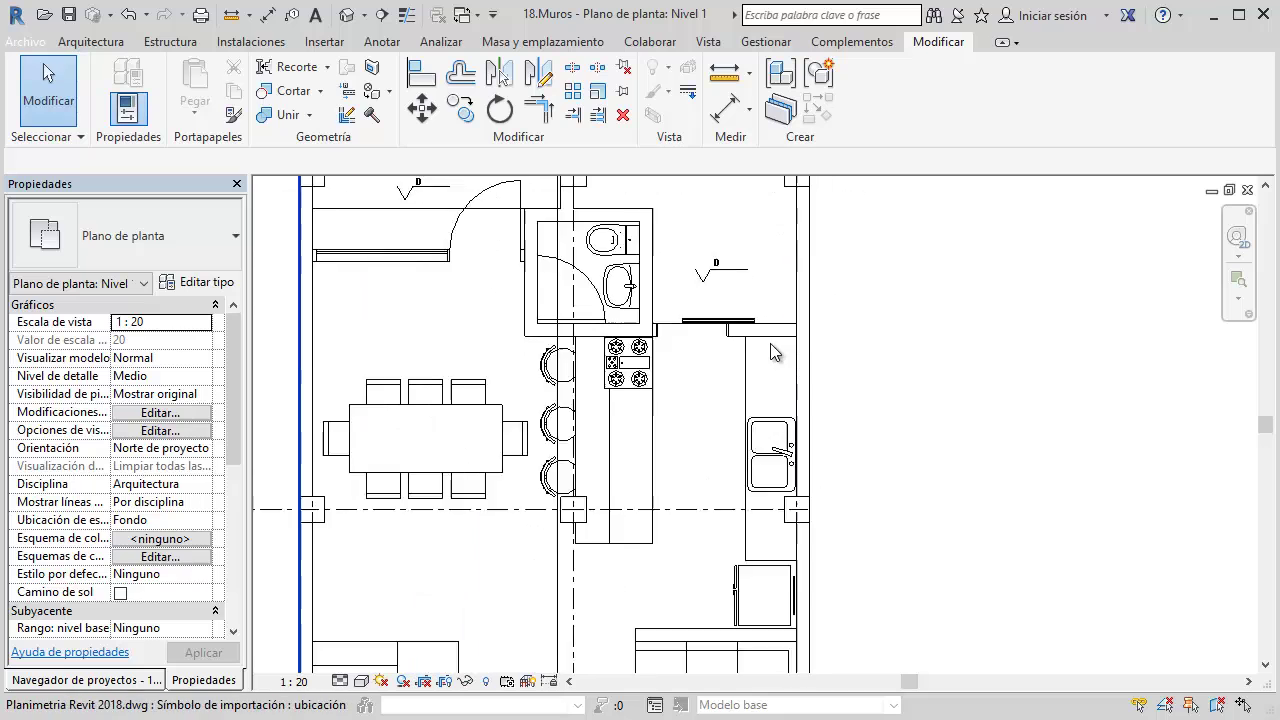
scroll(760, 338, up, 2)
scroll(660, 335, up, 2)
scroll(634, 340, up, 1)
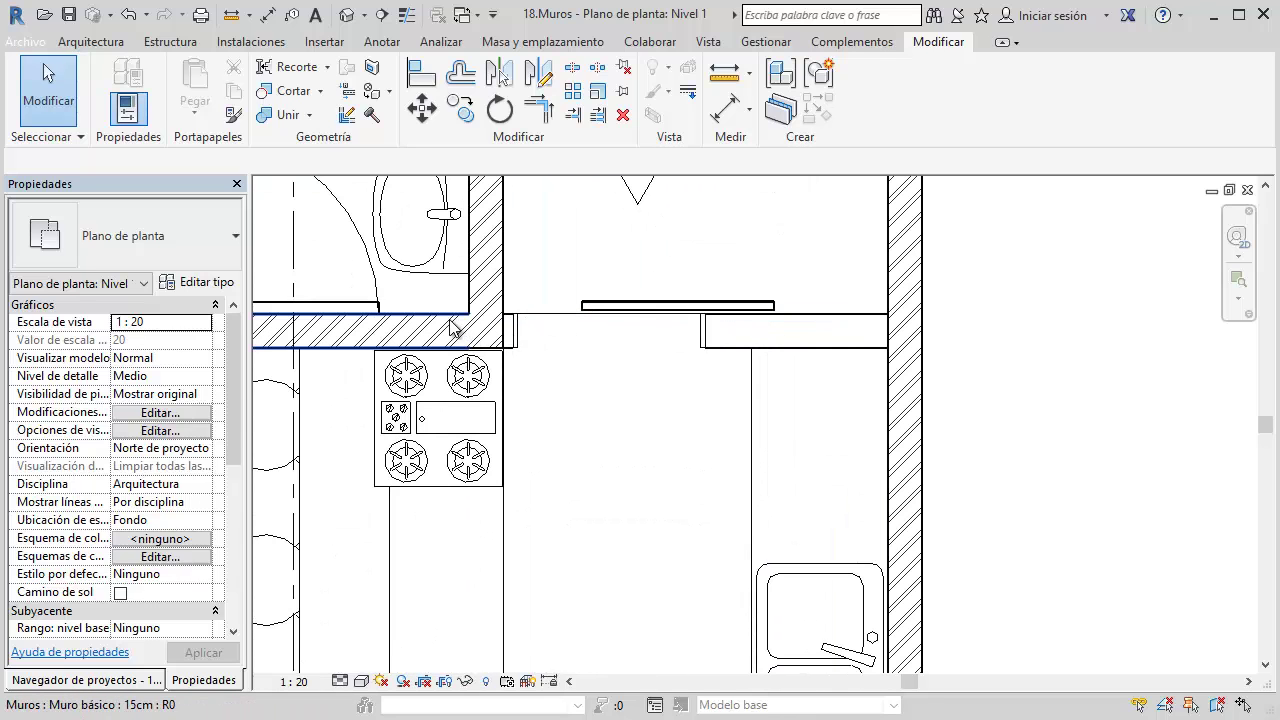
click(452, 328)
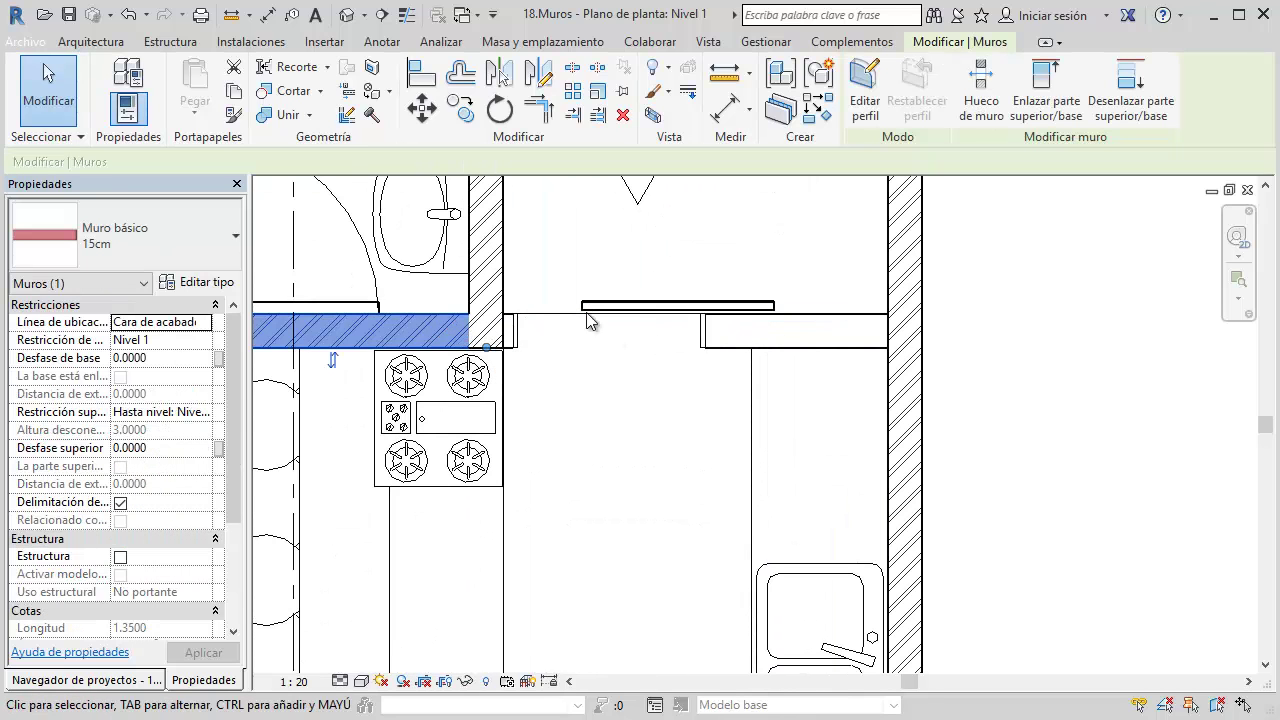
drag(493, 357, 886, 348)
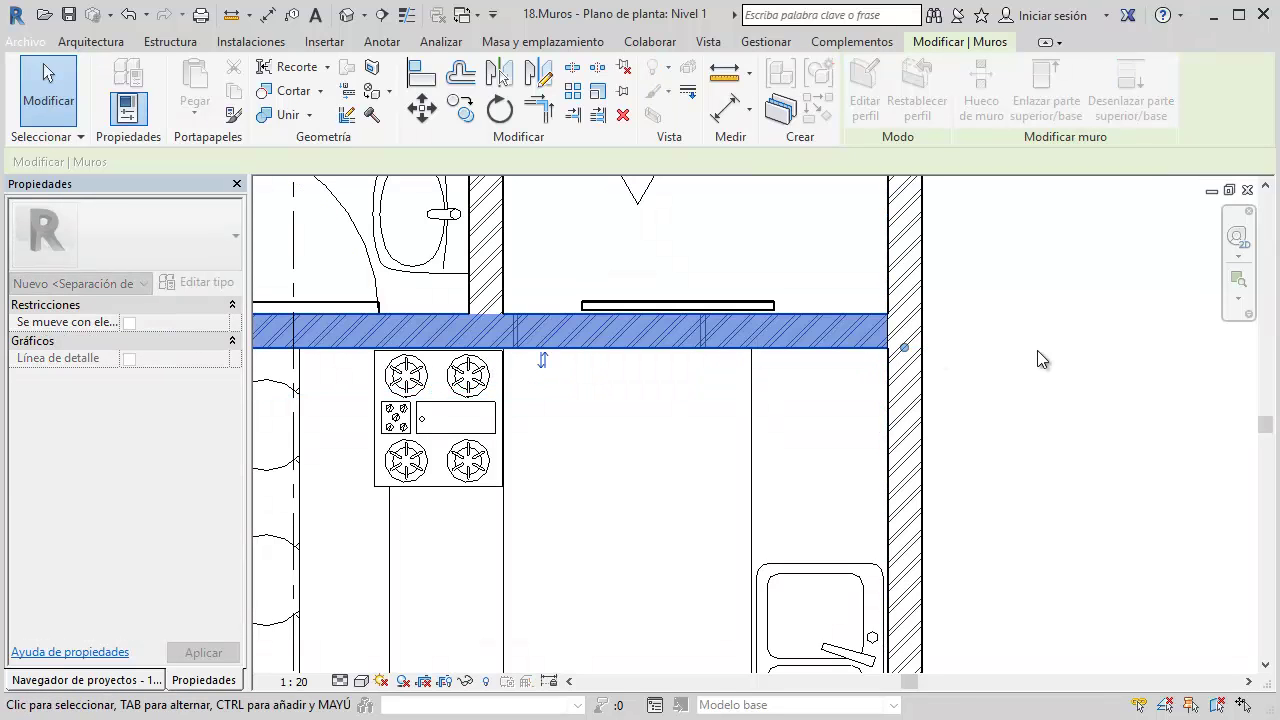
click(1037, 350)
Draw a new 1.90-long wall leftward from the right exterior wall using WA
scroll(1000, 366, down, 2)
middle_drag(1000, 366, 914, 214)
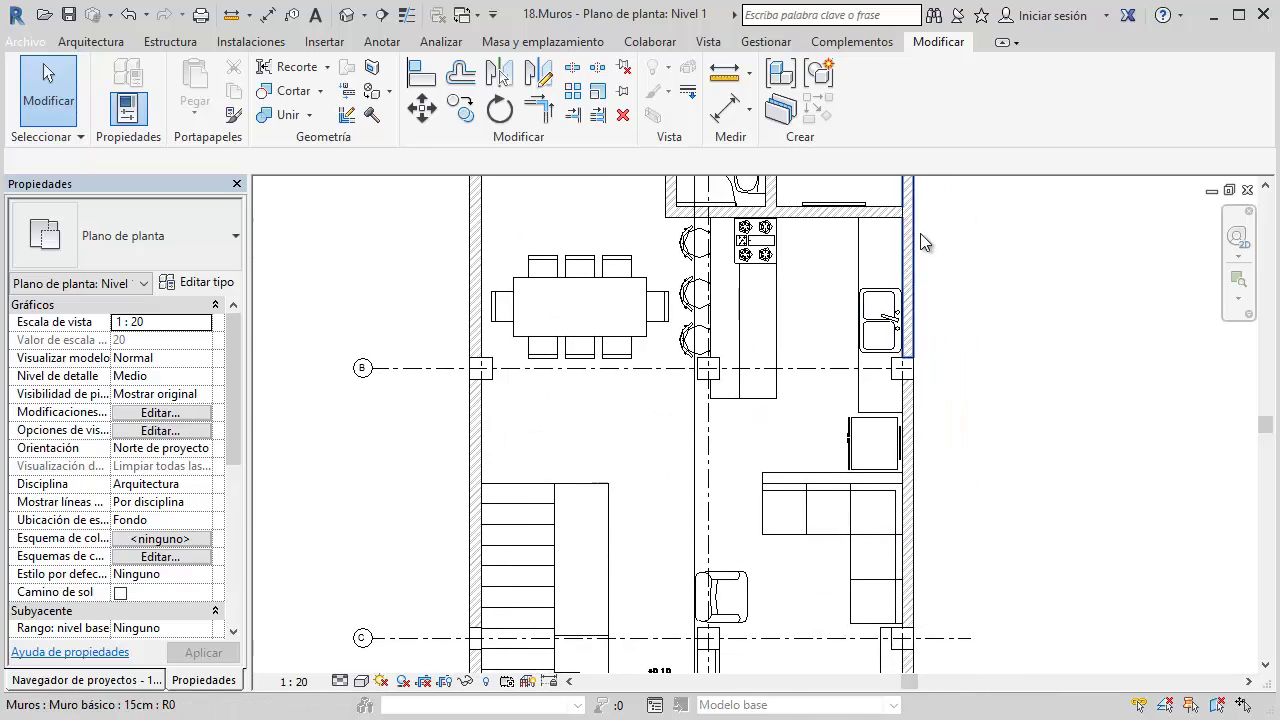
middle_drag(894, 346, 828, 368)
scroll(828, 368, up, 2)
key(w)
key(a)
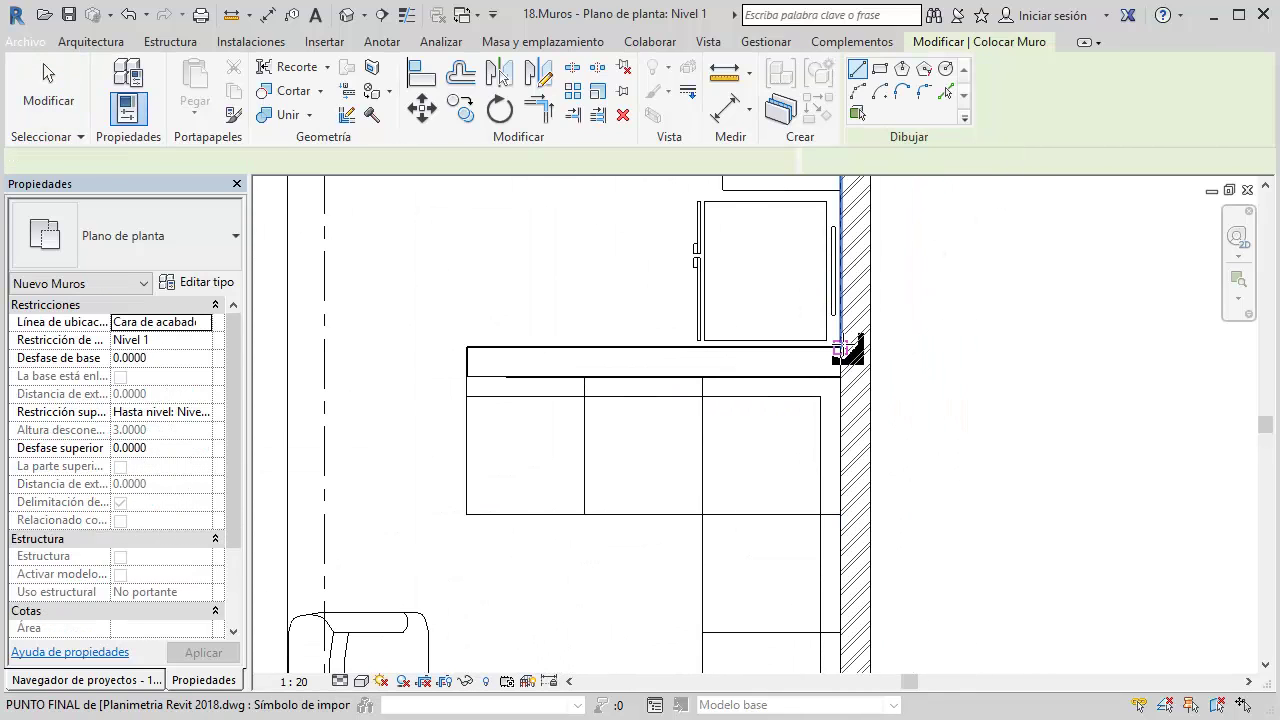
click(842, 347)
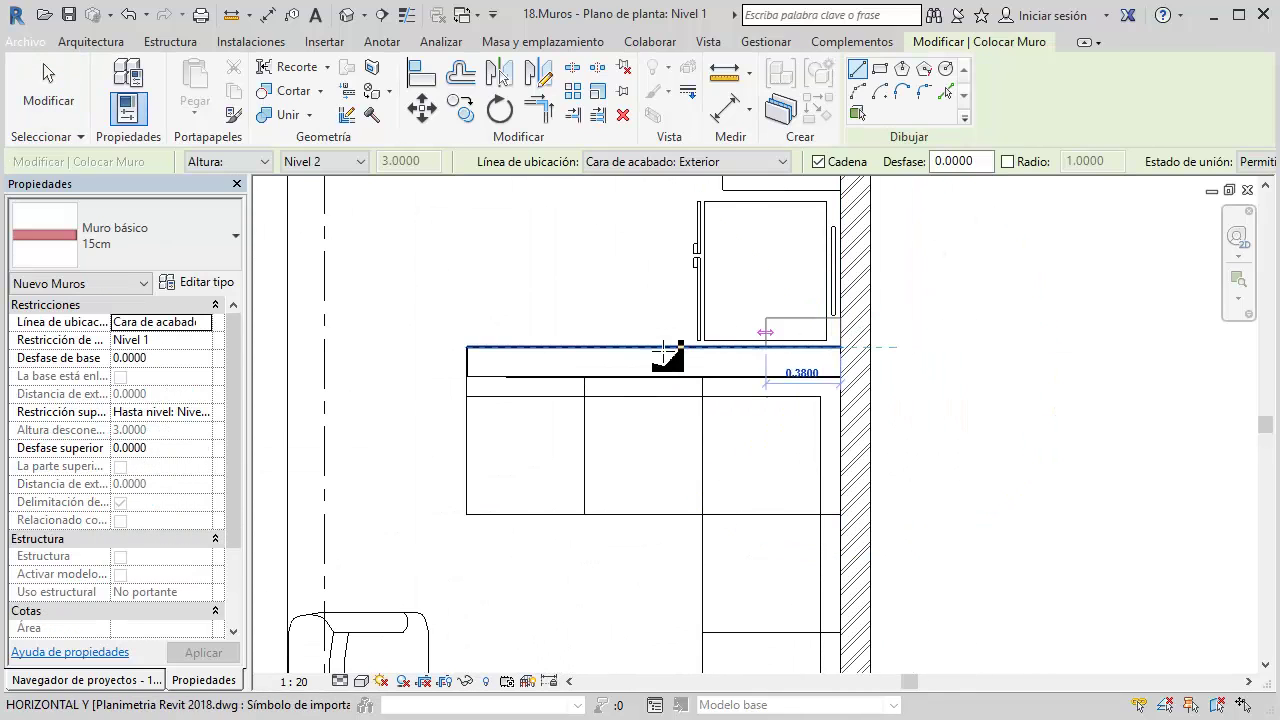
click(466, 349)
key(Escape)
Exit wall drawing and pan the plan to show grids B and C
scroll(921, 409, down, 2)
key(Escape)
middle_drag(958, 419, 918, 389)
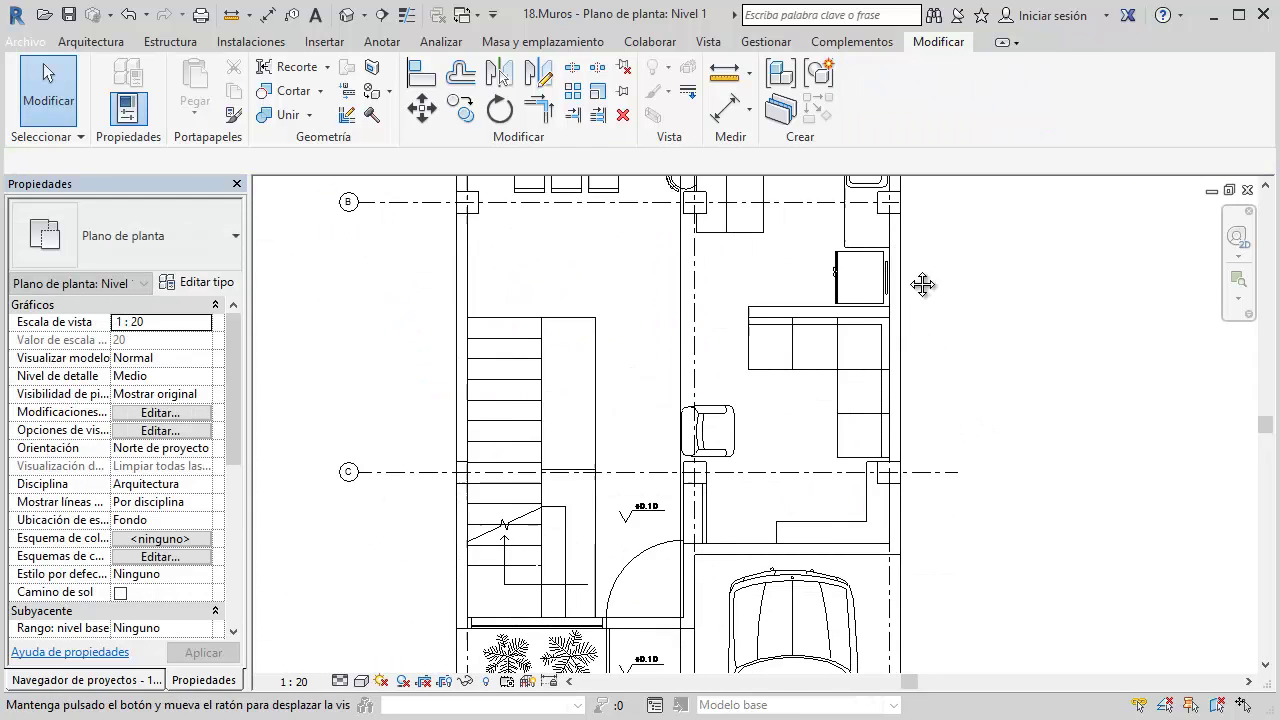
scroll(921, 335, down, 1)
middle_drag(921, 335, 918, 406)
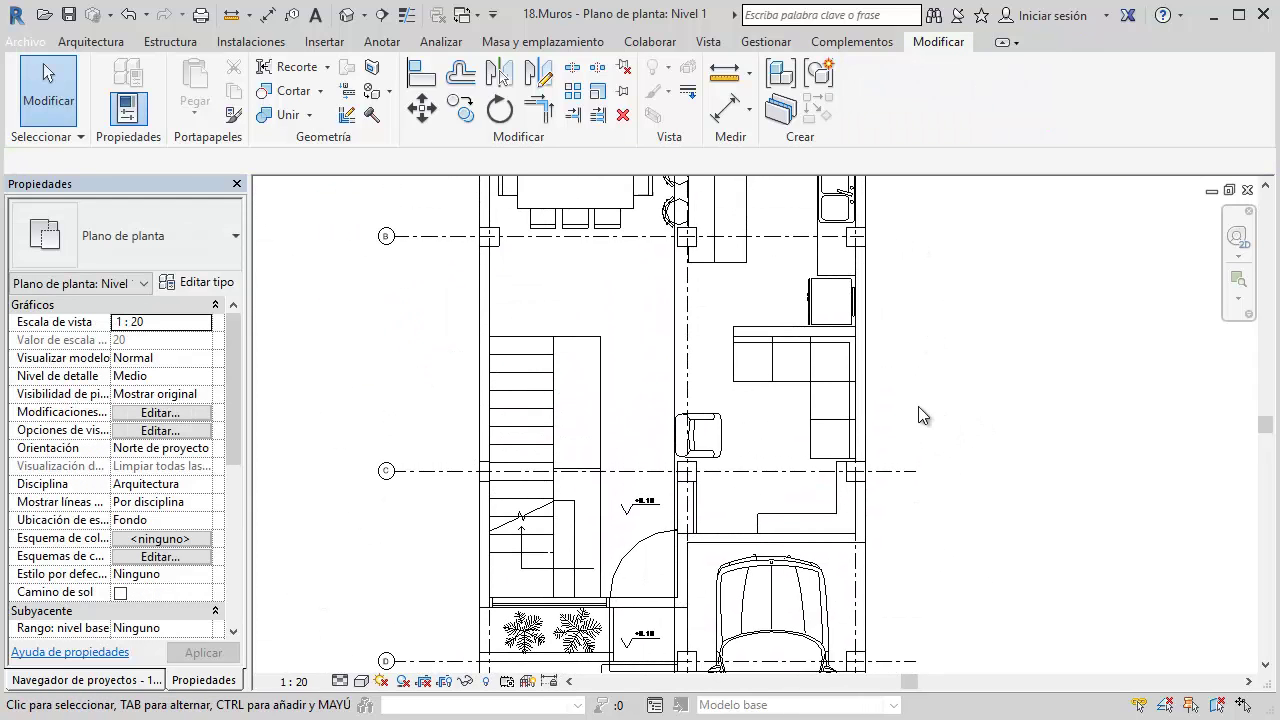
Open the default {3D} view and inspect the brick walls
click(355, 13)
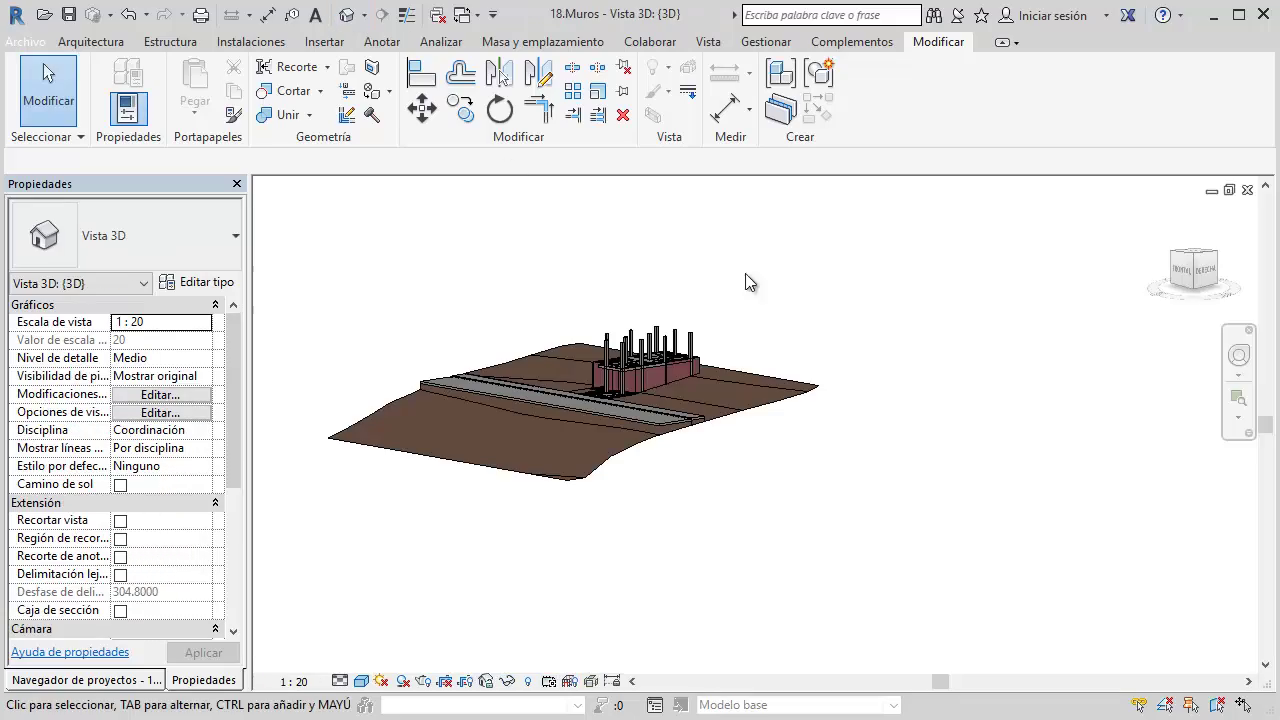
scroll(656, 365, up, 2)
scroll(621, 386, up, 4)
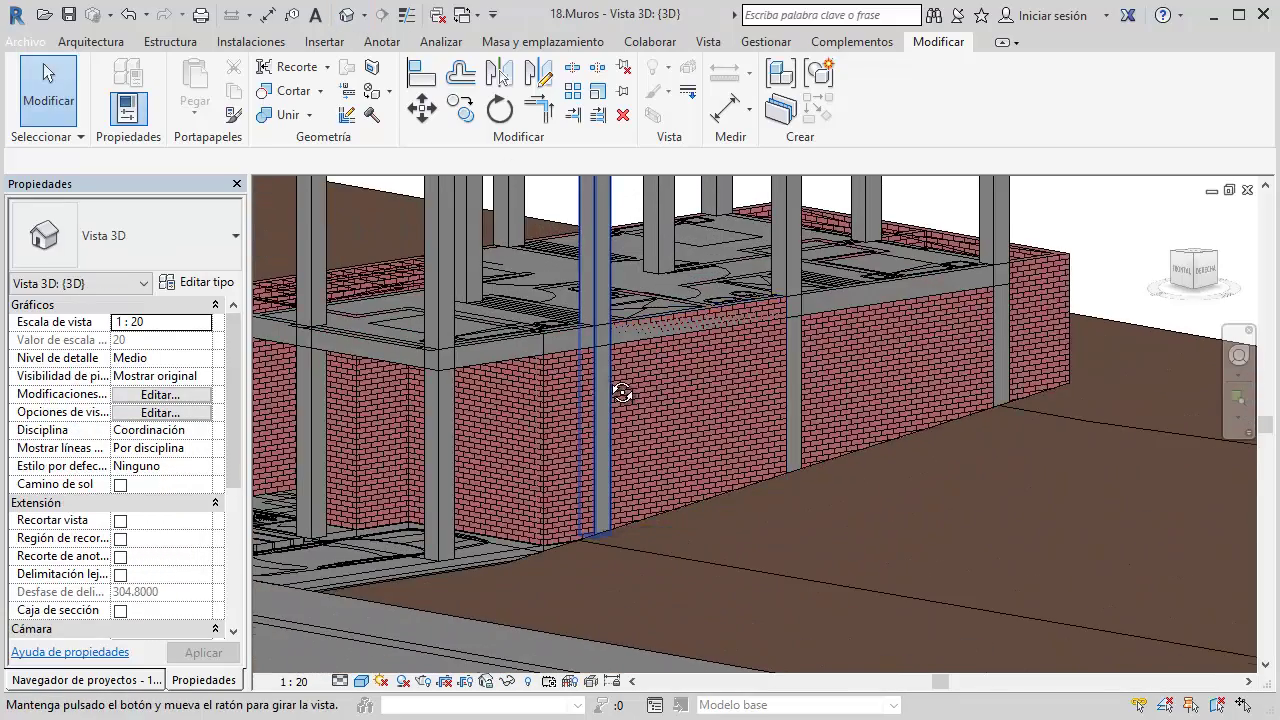
mouse_move(621, 386)
shift+middle_down()
mouse_move(546, 419)
mouse_move(525, 340)
mouse_move(577, 357)
mouse_move(723, 349)
mouse_move(868, 480)
mouse_move(844, 460)
mouse_move(620, 400)
shift+middle_up()
scroll(546, 419, down, 4)
click(486, 329)
key(Escape)
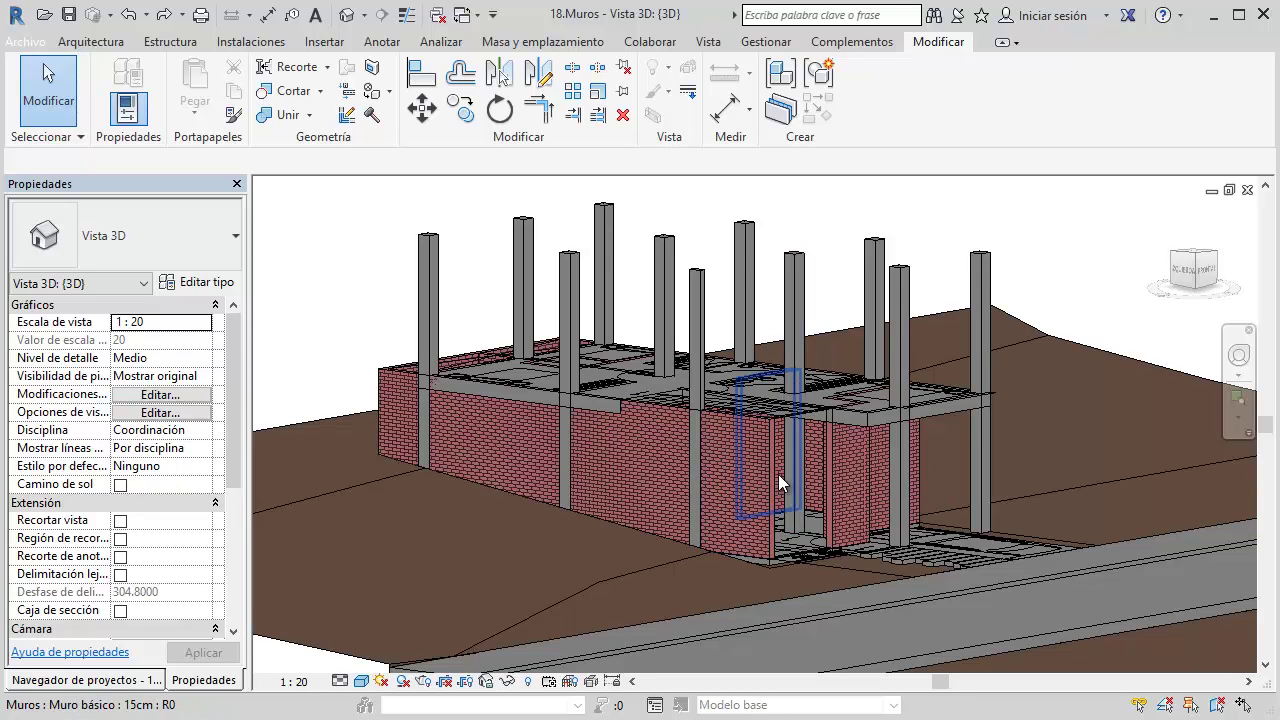
Switch the 3D view to Línea oculta (hidden-line) style and select the left front wall
scroll(765, 479, up, 1)
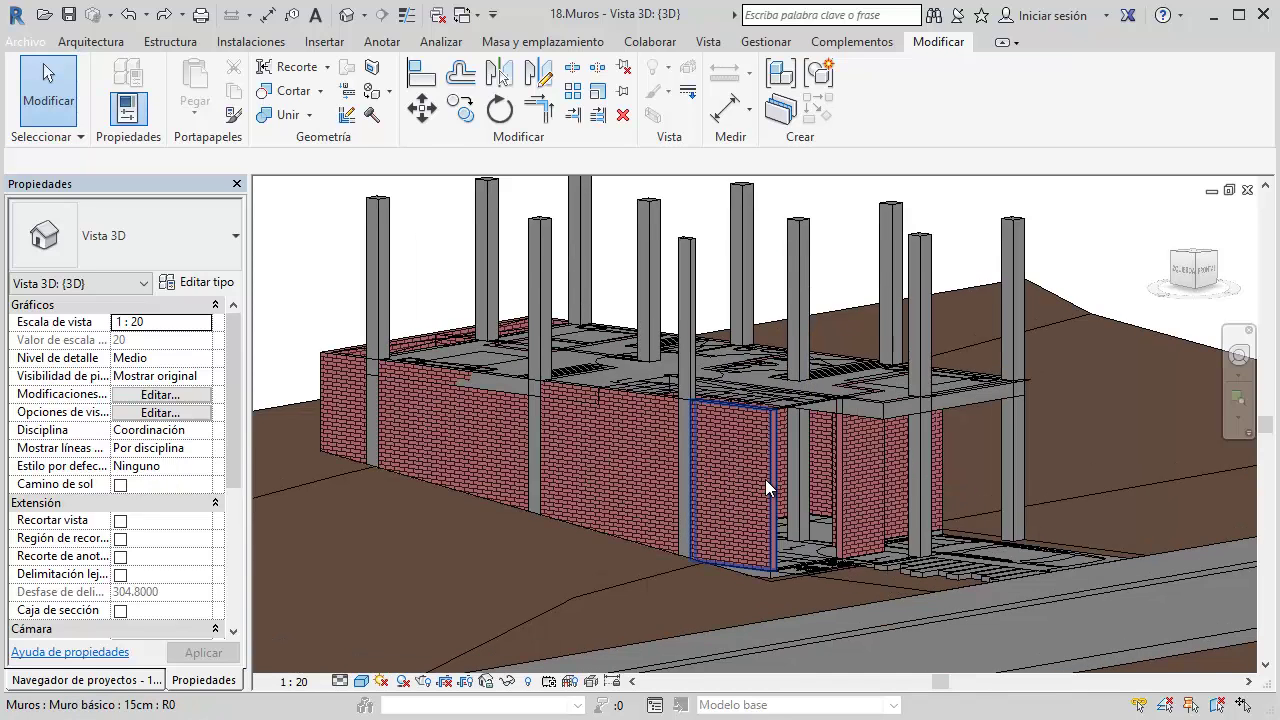
scroll(765, 479, up, 1)
middle_drag(790, 499, 820, 519)
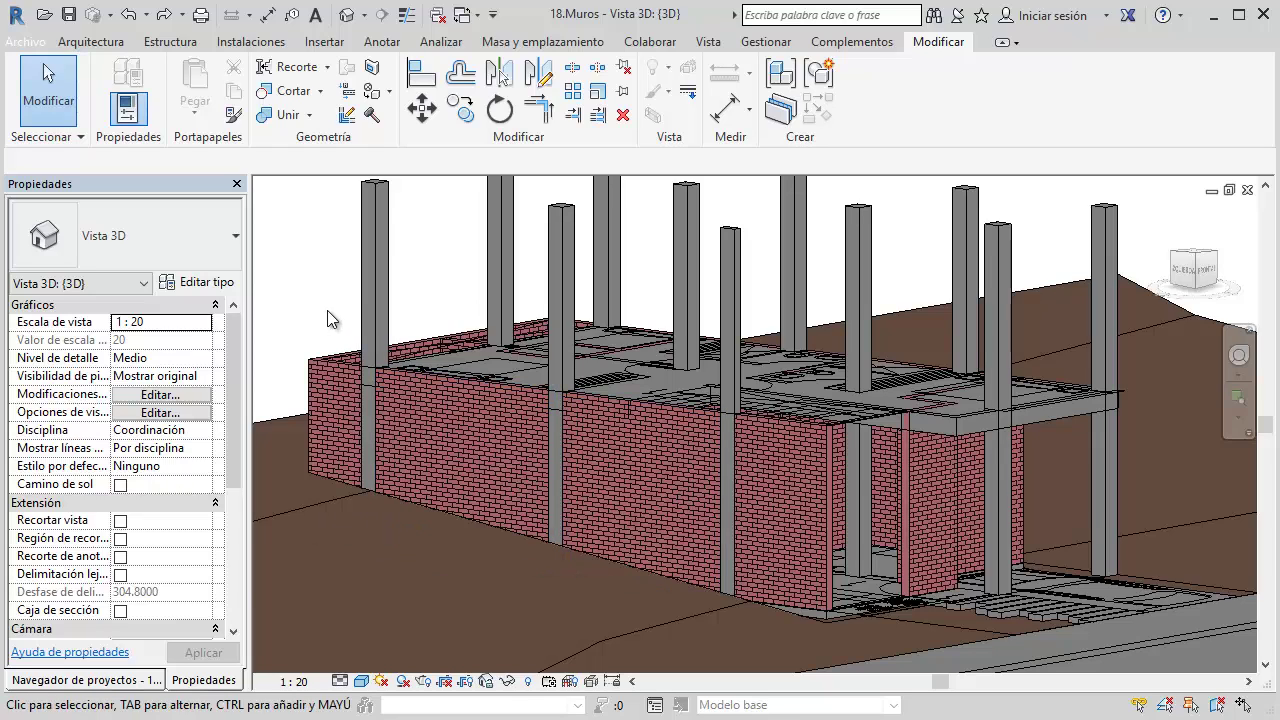
click(362, 682)
click(400, 584)
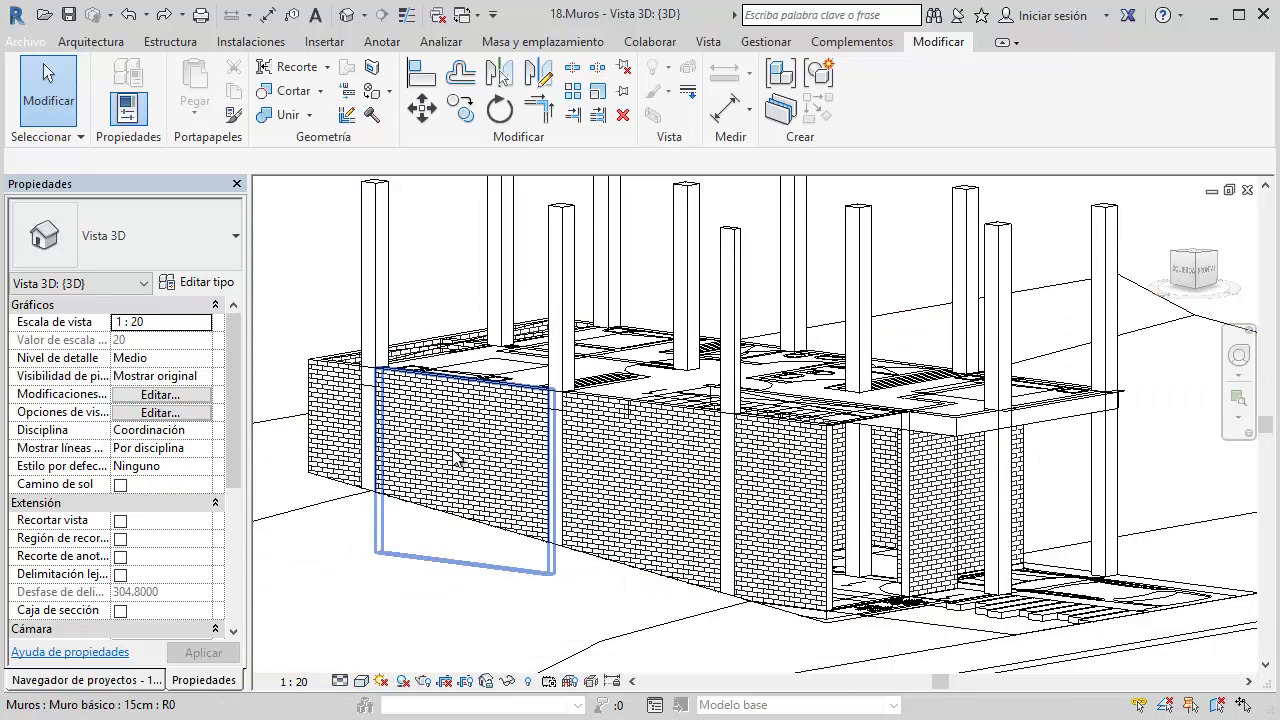
click(510, 426)
Open the 15cm wall's Edit Assembly dialog with the assembly preview shown
click(196, 282)
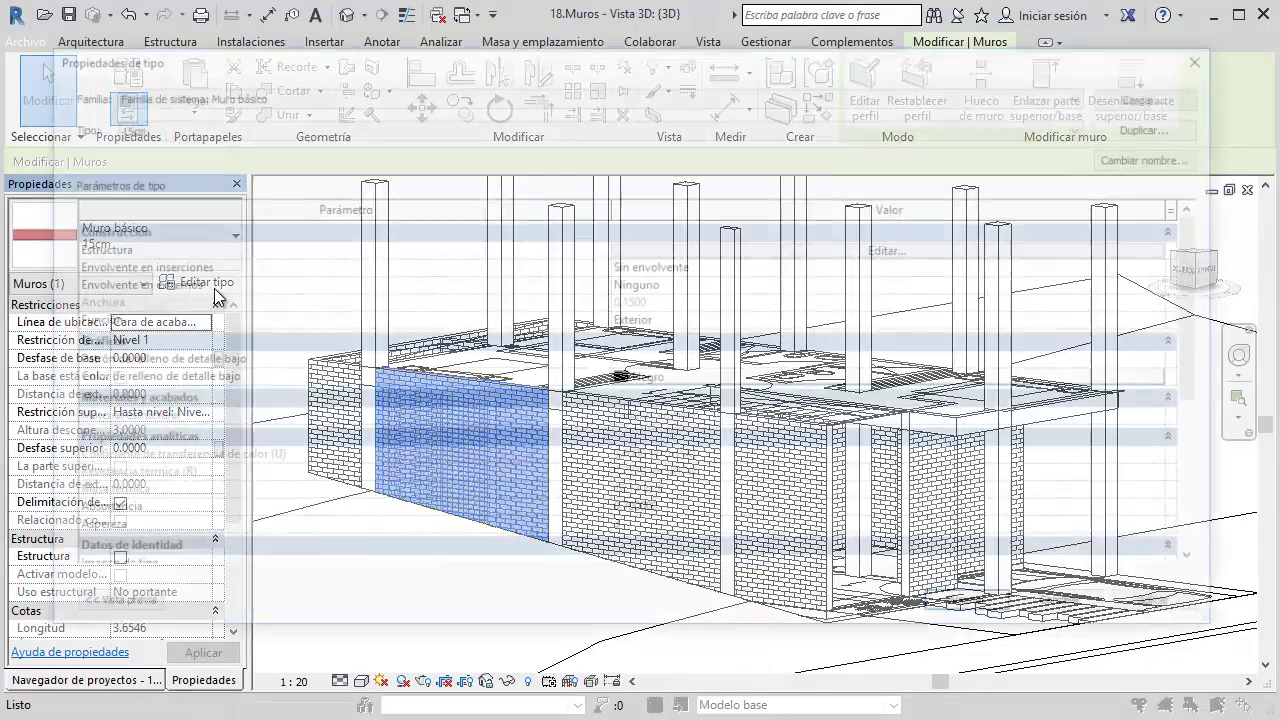
click(706, 252)
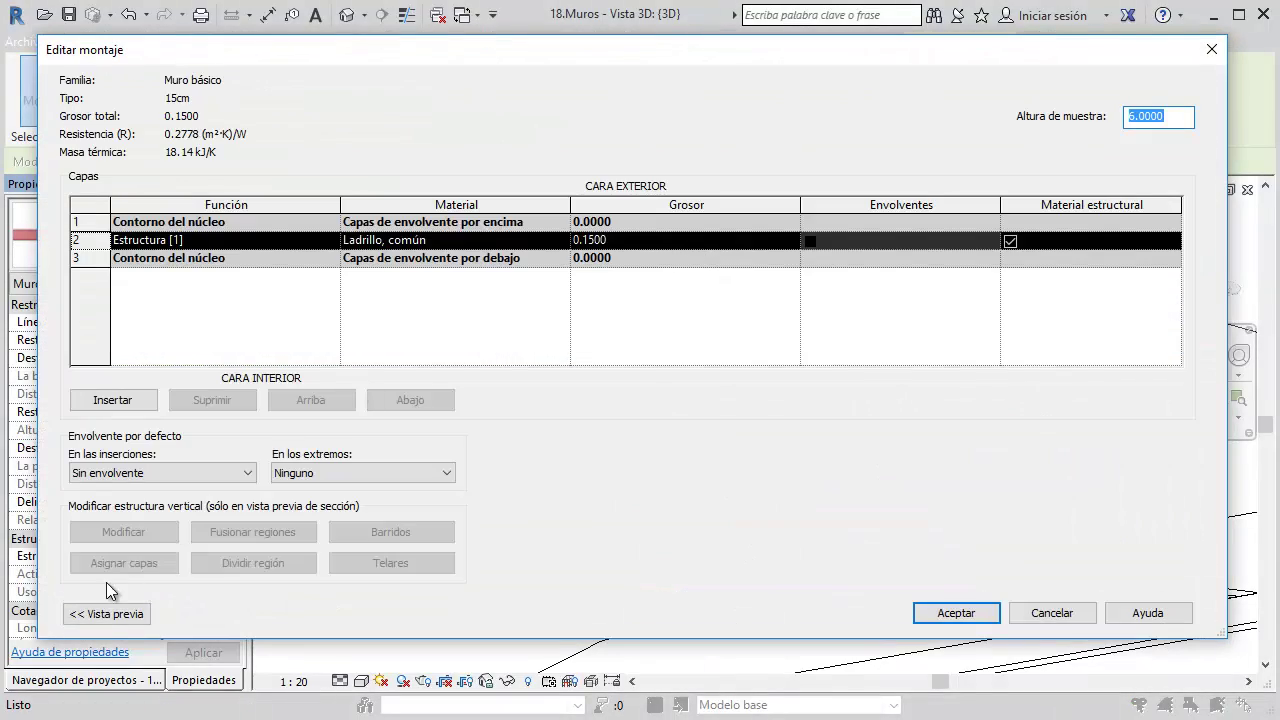
click(113, 616)
scroll(5, 380, down, 3)
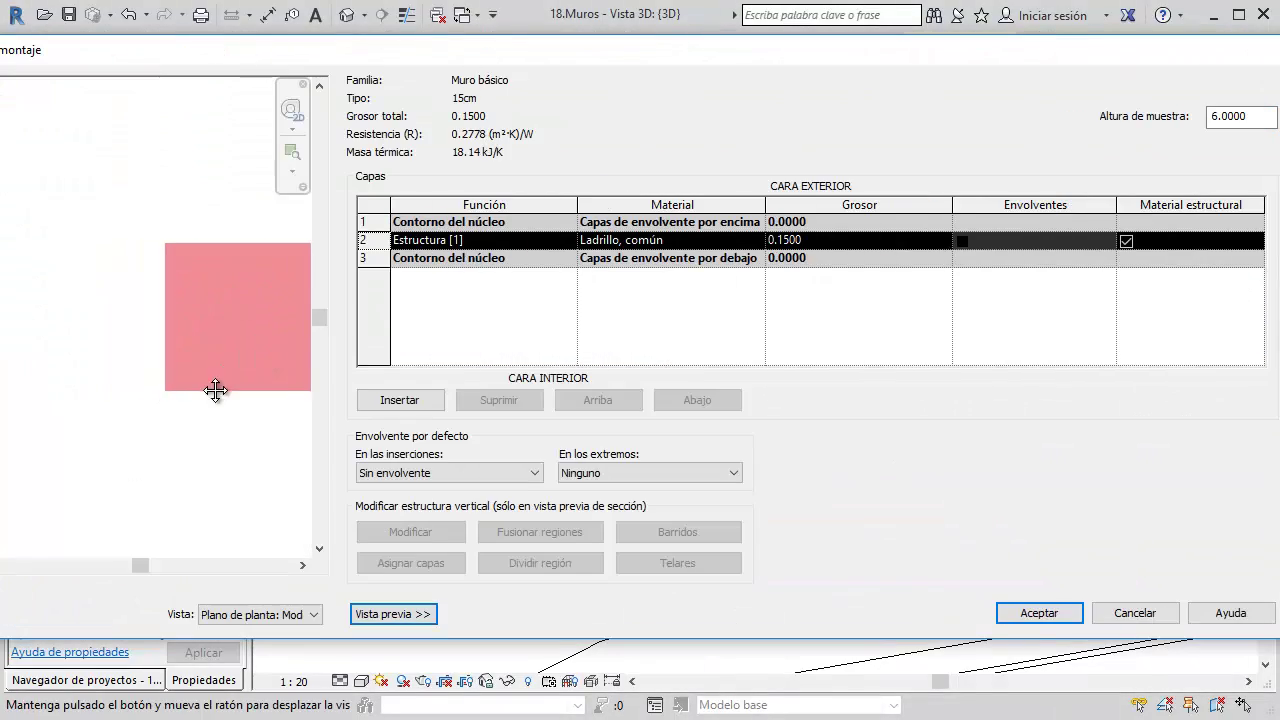
middle_drag(214, 386, 6, 366)
middle_drag(246, 346, 171, 353)
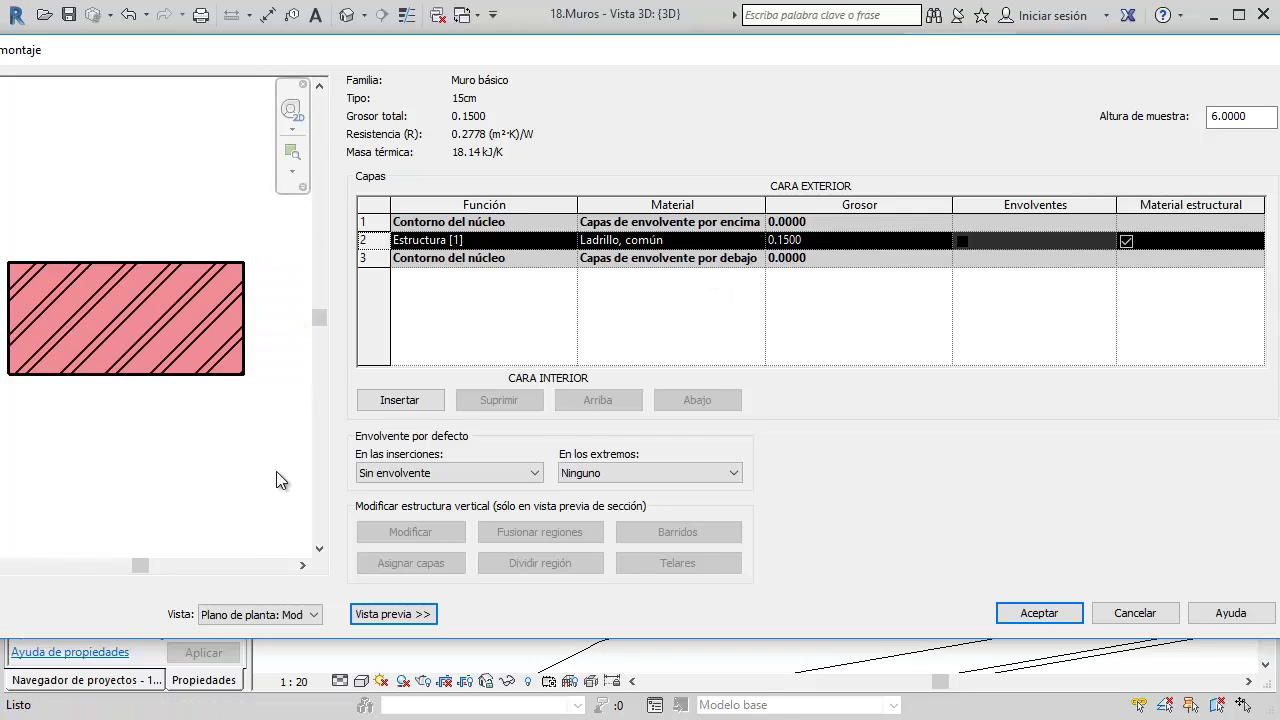
click(210, 614)
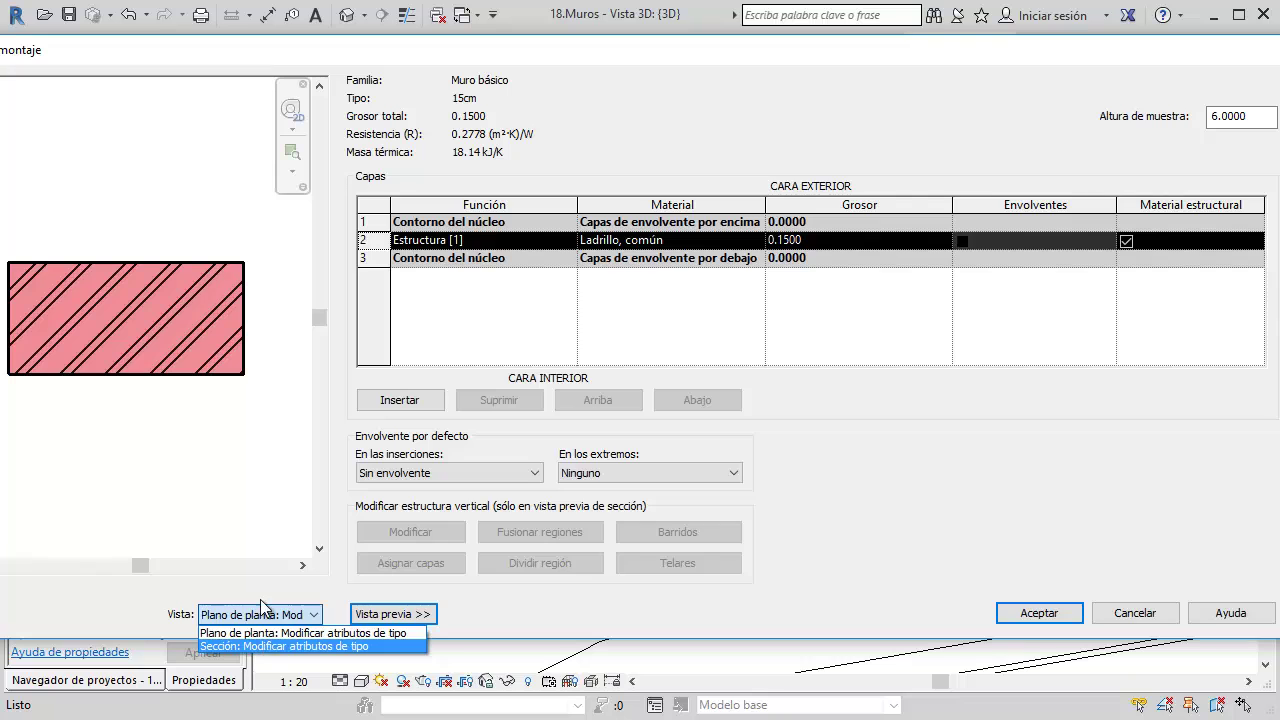
click(262, 607)
Preview the wall assembly in section, then return the preview to plan
drag(487, 47, 617, 25)
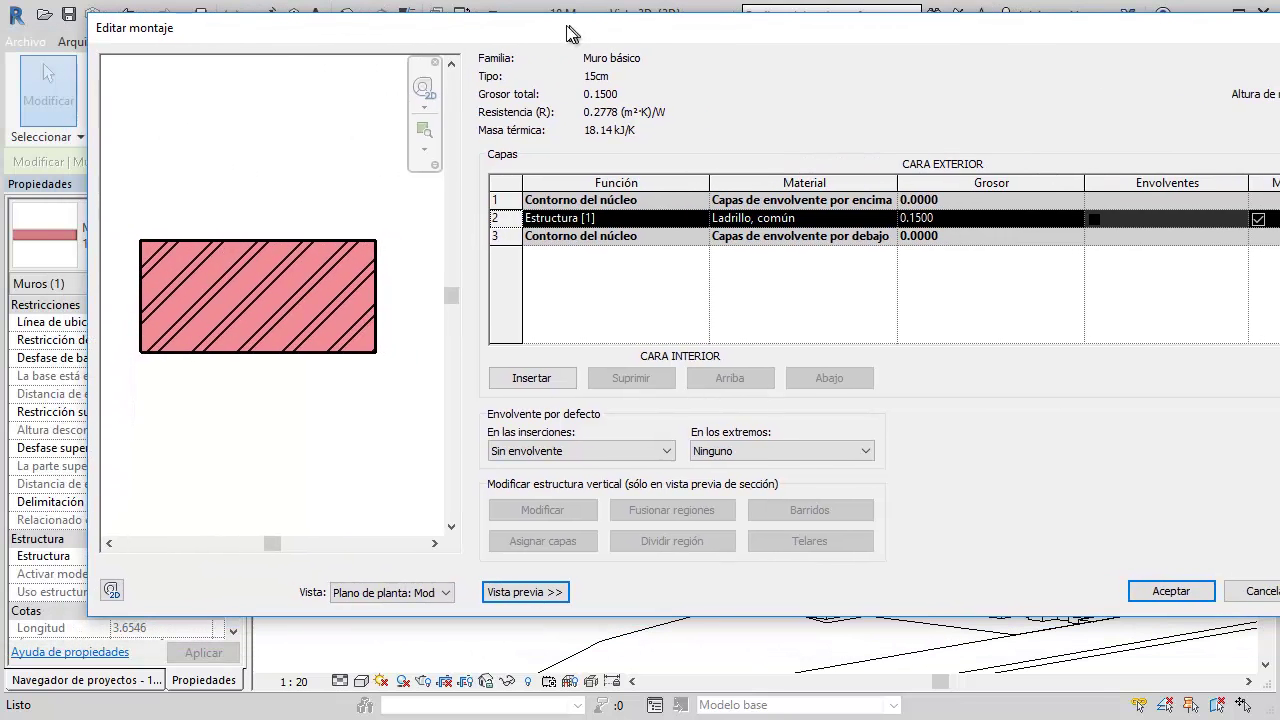
click(368, 594)
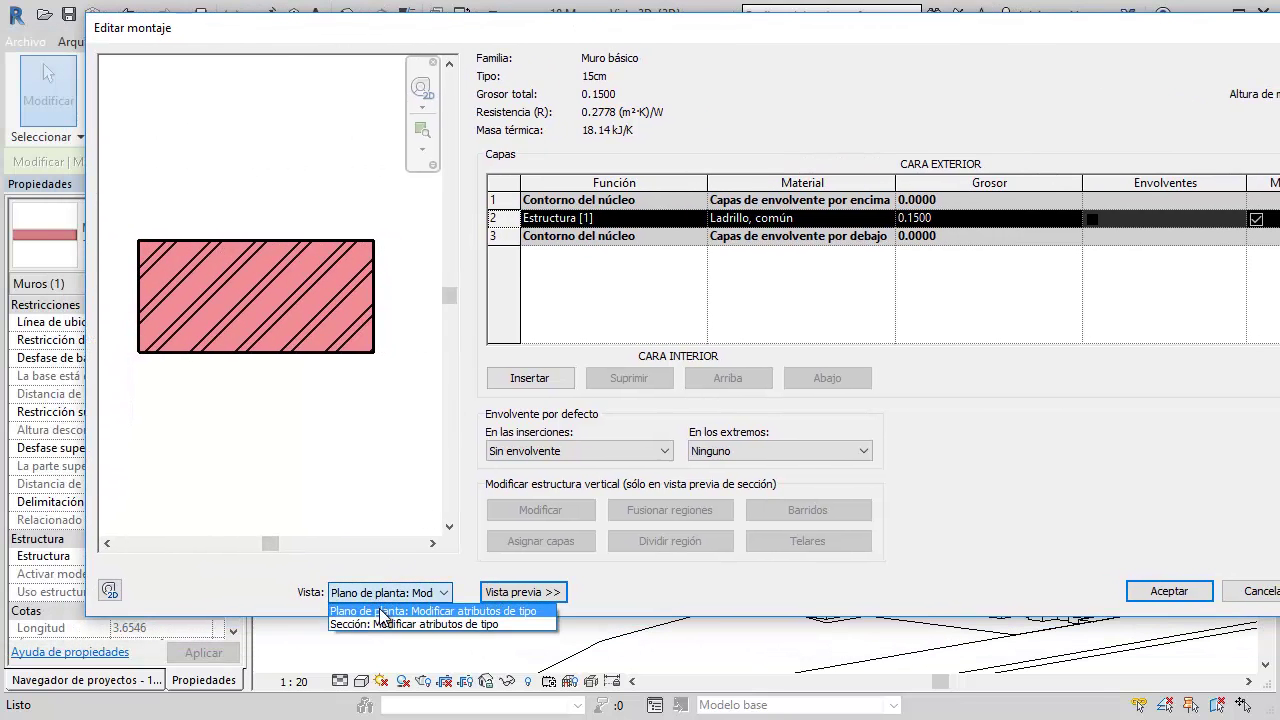
click(384, 621)
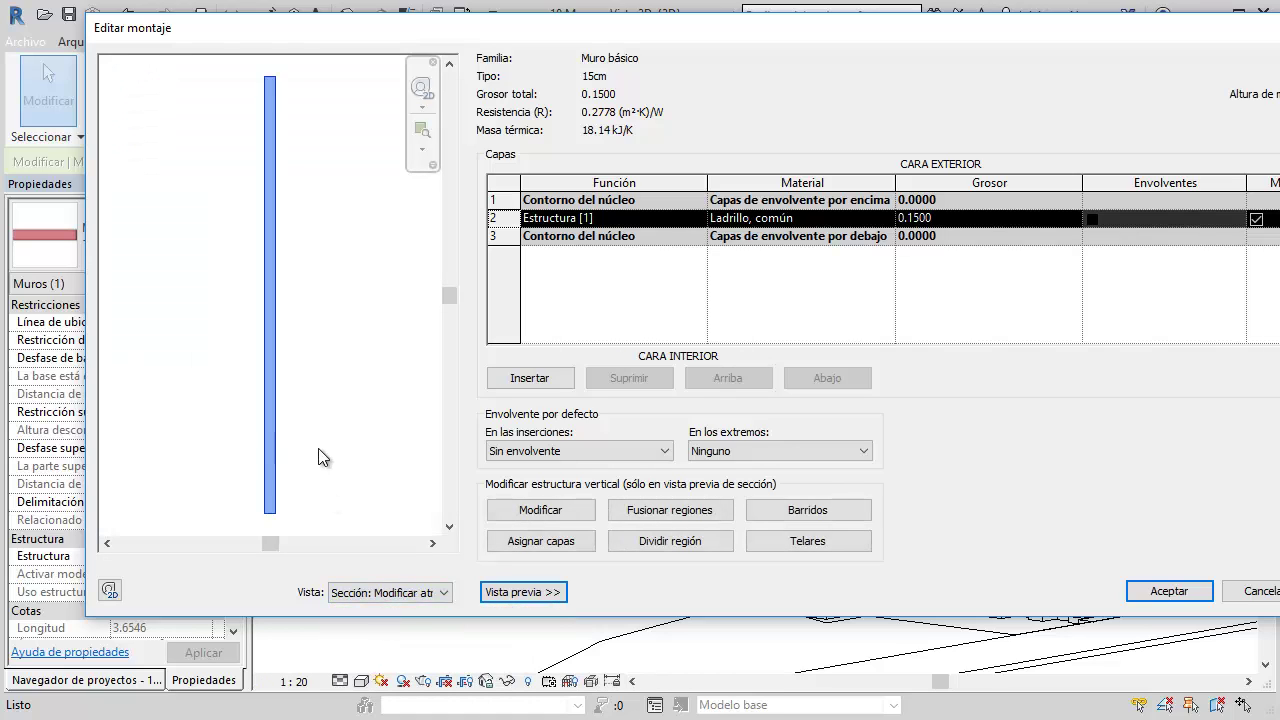
click(378, 593)
click(384, 607)
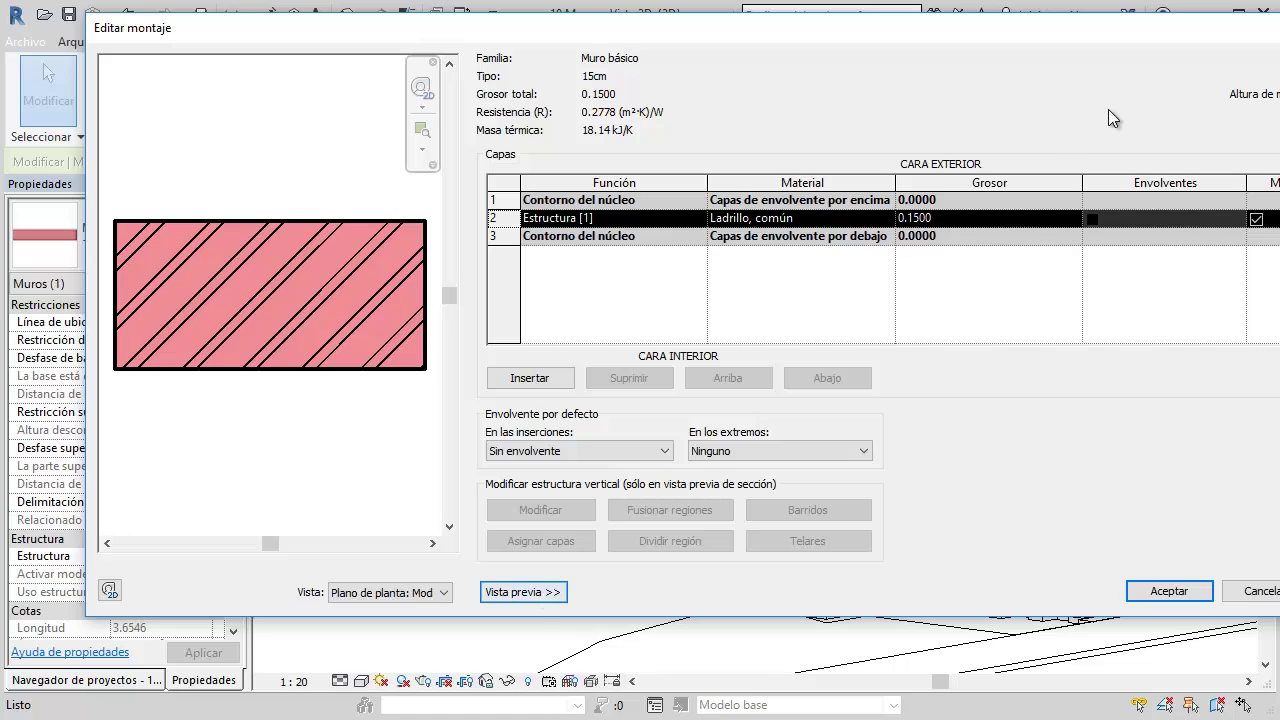
Set the structure layer material to Ladrillo, común
click(881, 217)
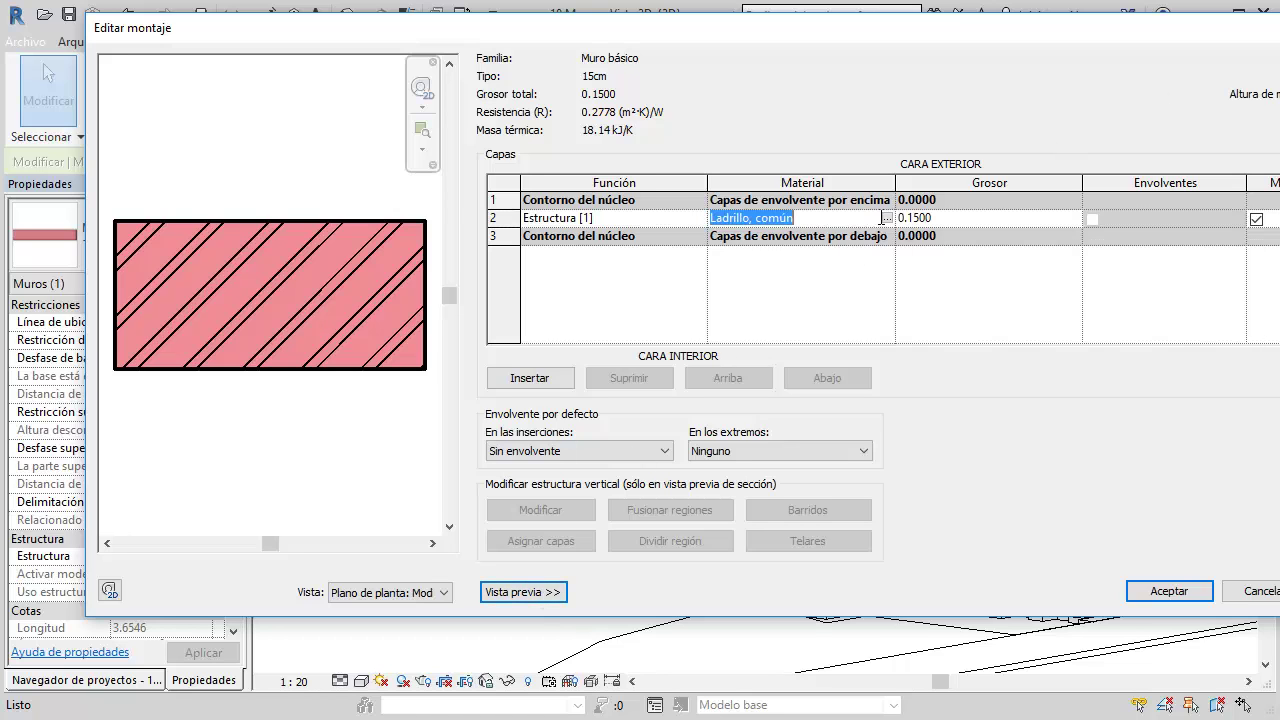
click(886, 217)
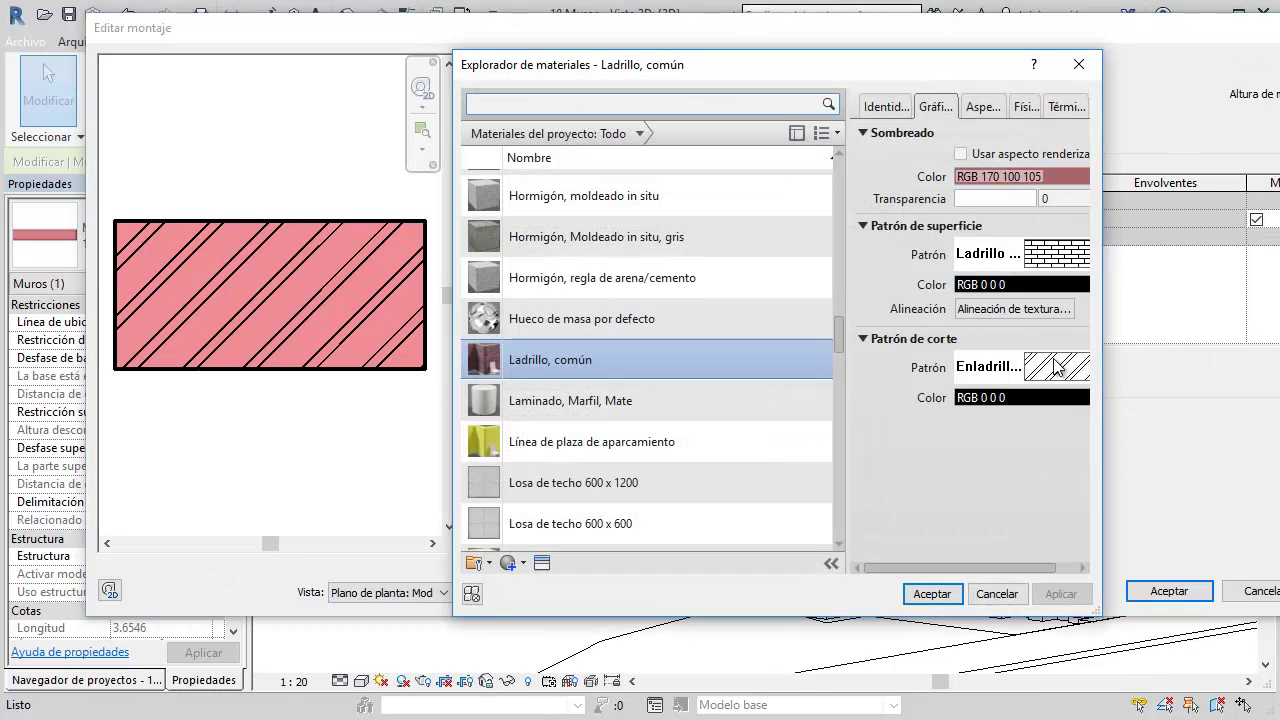
click(1078, 64)
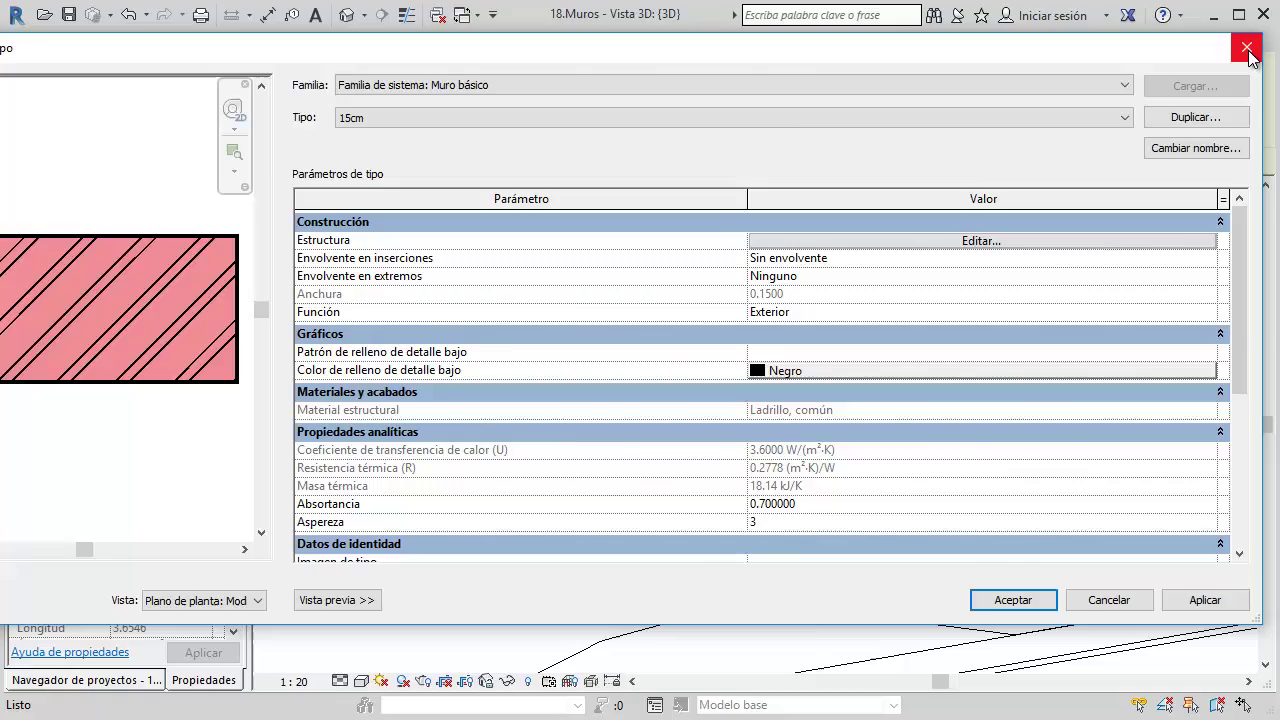
Apply the wall type changes and open the Alzados > Este elevation view
click(1246, 48)
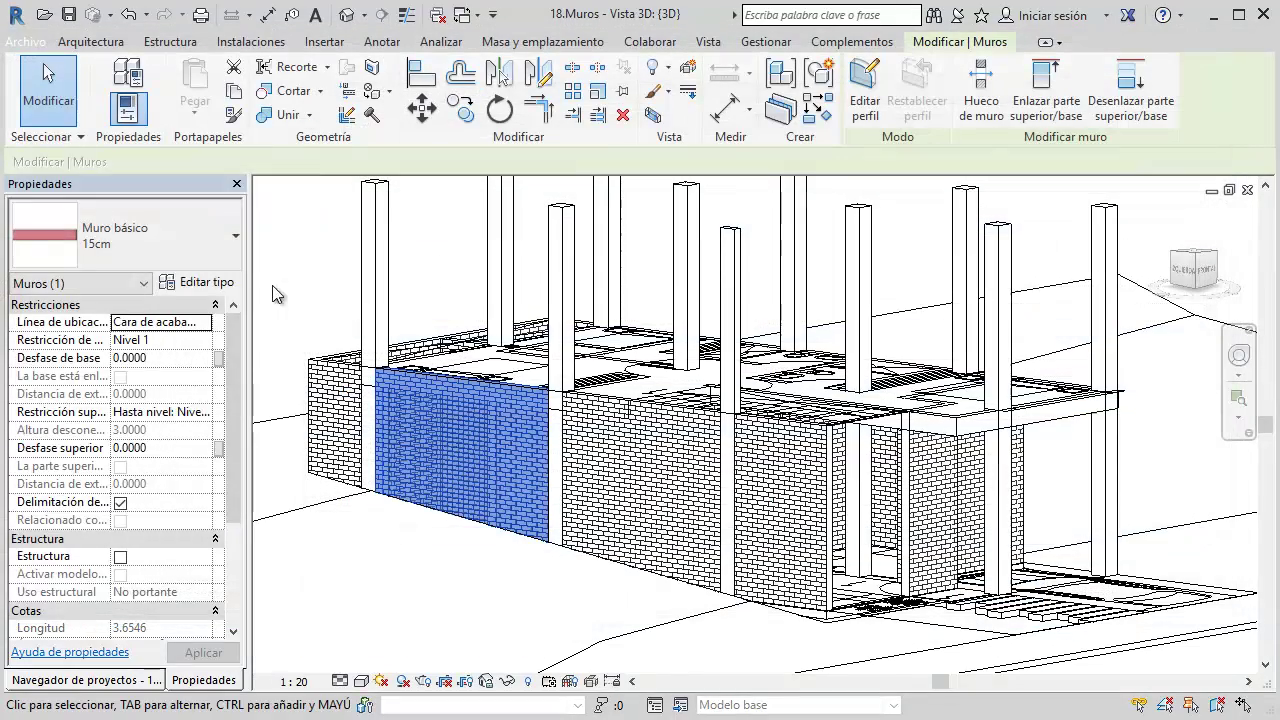
click(141, 682)
double_click(88, 389)
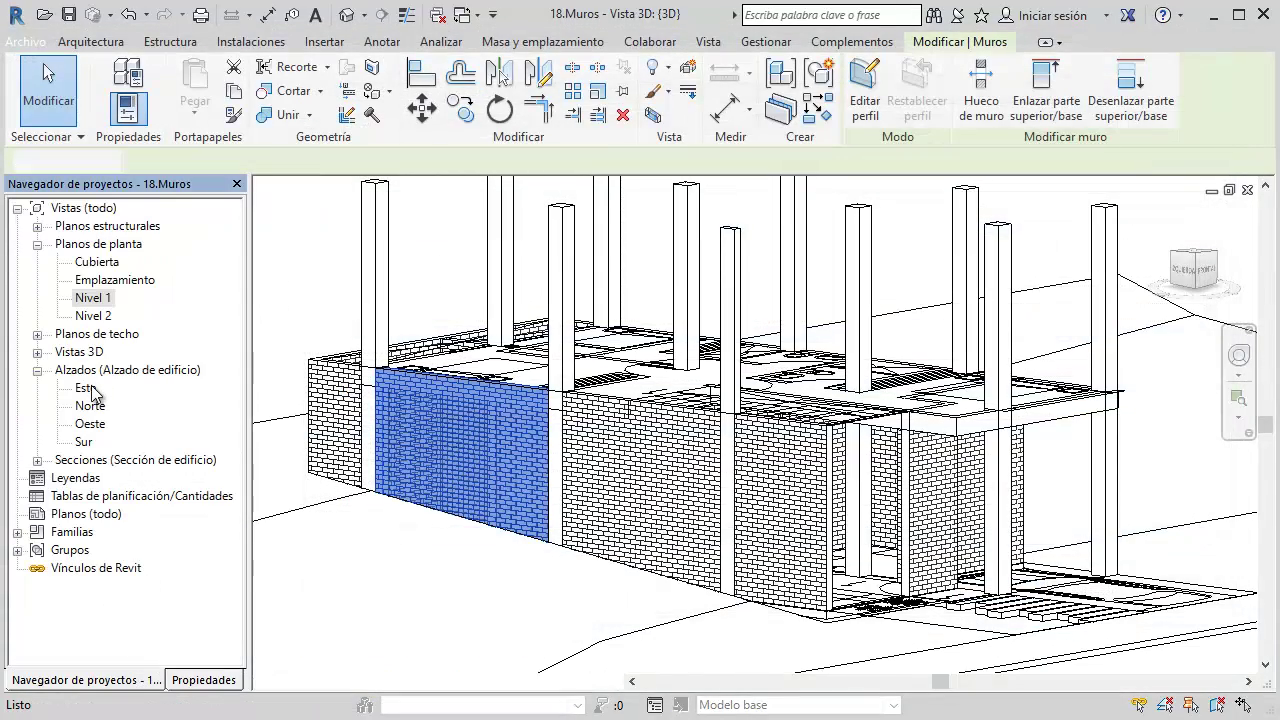
scroll(1018, 447, up, 2)
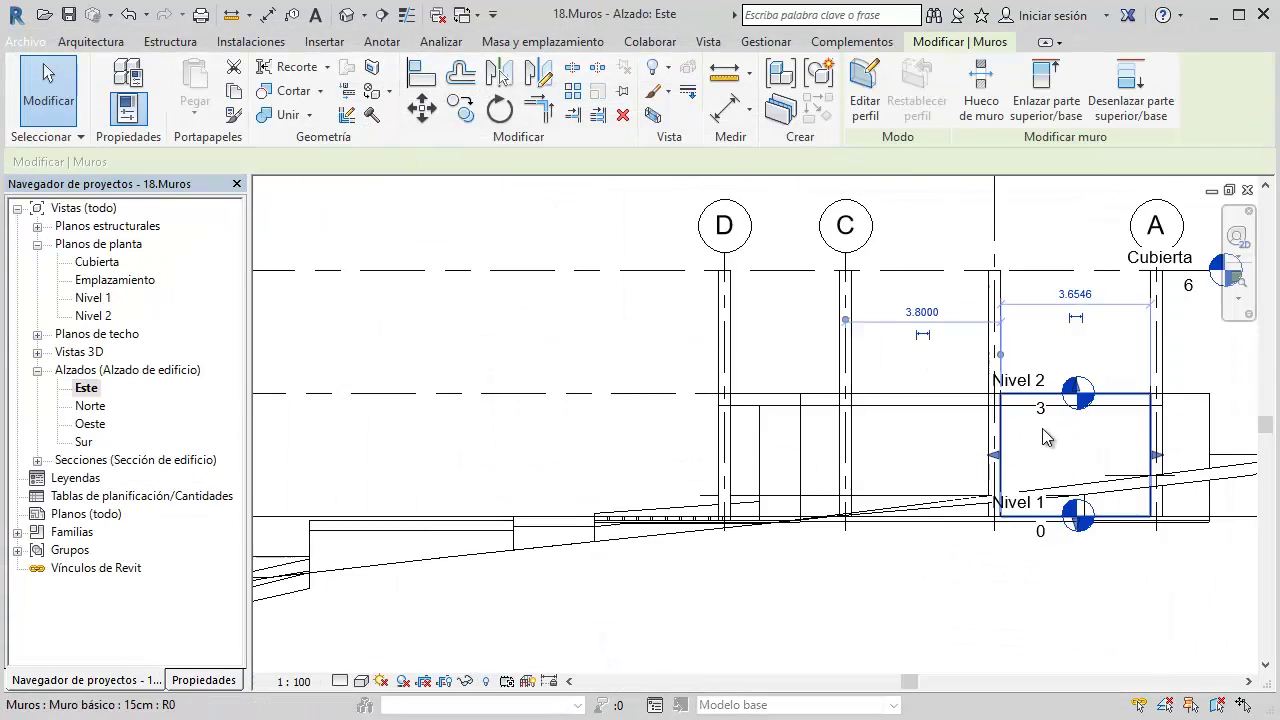
scroll(1046, 434, up, 3)
middle_drag(1046, 434, 813, 417)
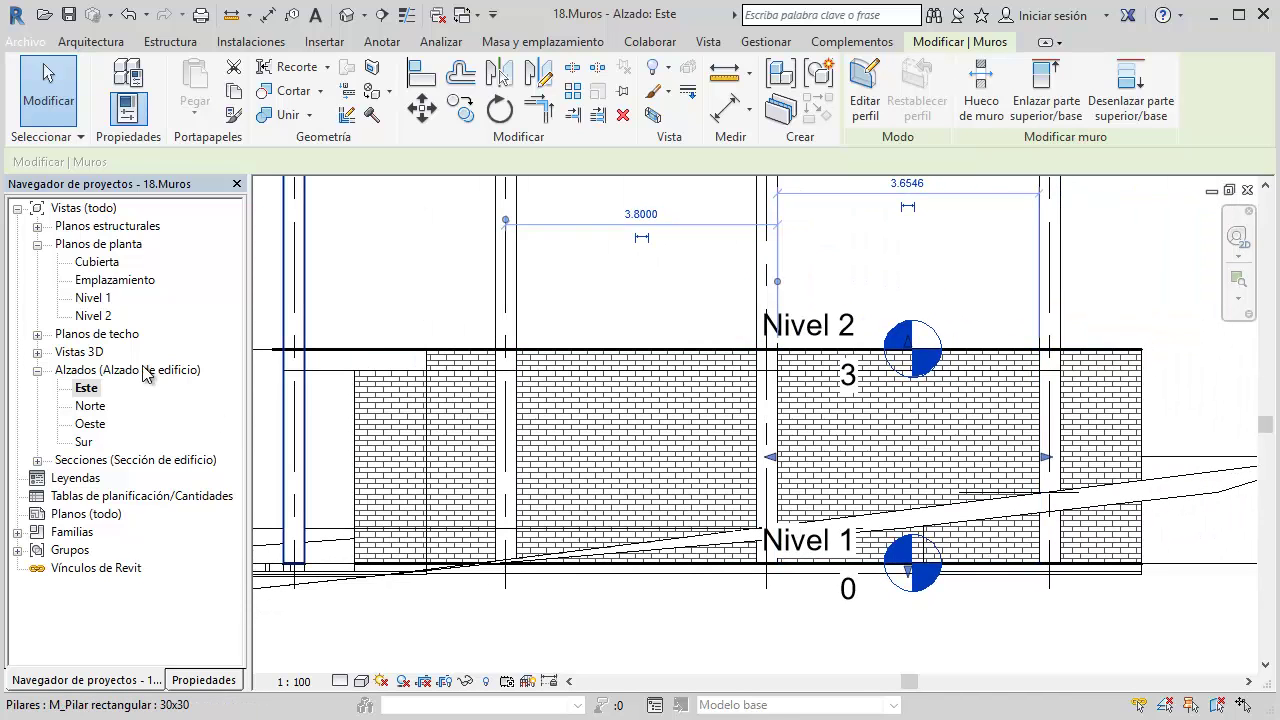
scroll(1027, 332, down, 3)
click(1027, 332)
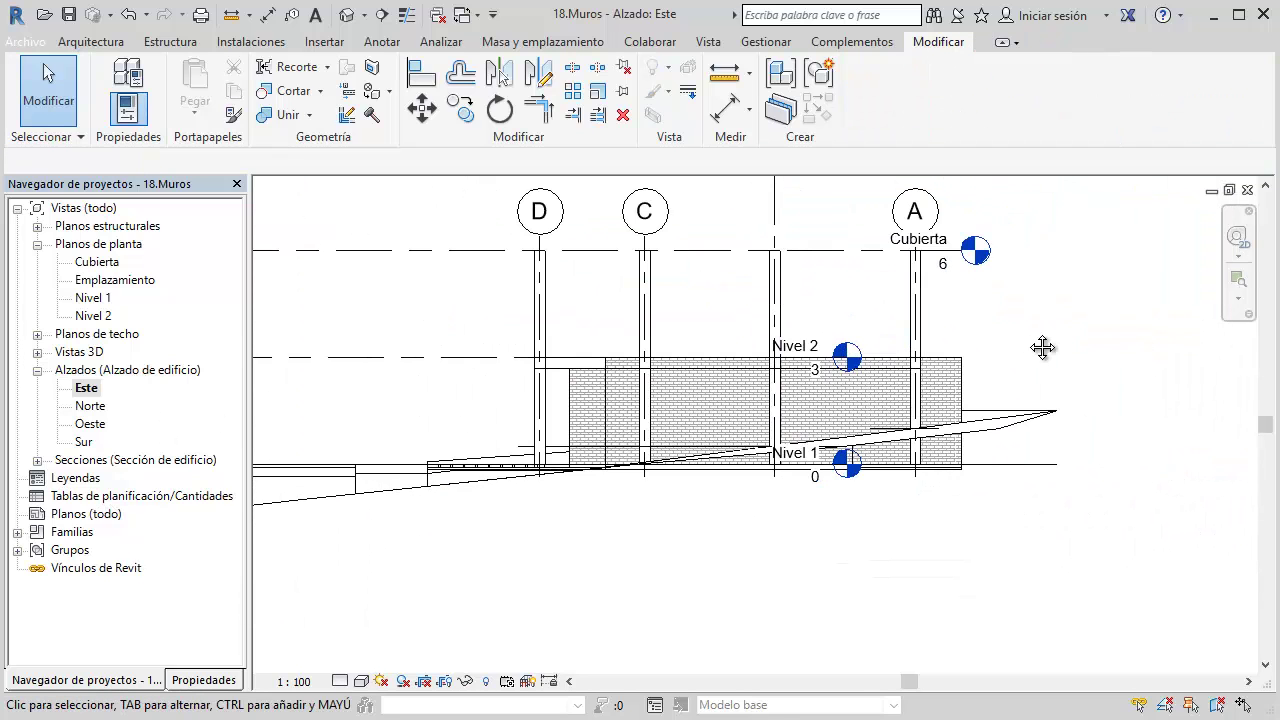
middle_drag(1027, 332, 1035, 428)
scroll(1035, 428, down, 1)
Extend the level line ends rightward past the building, then close the elevation
click(612, 450)
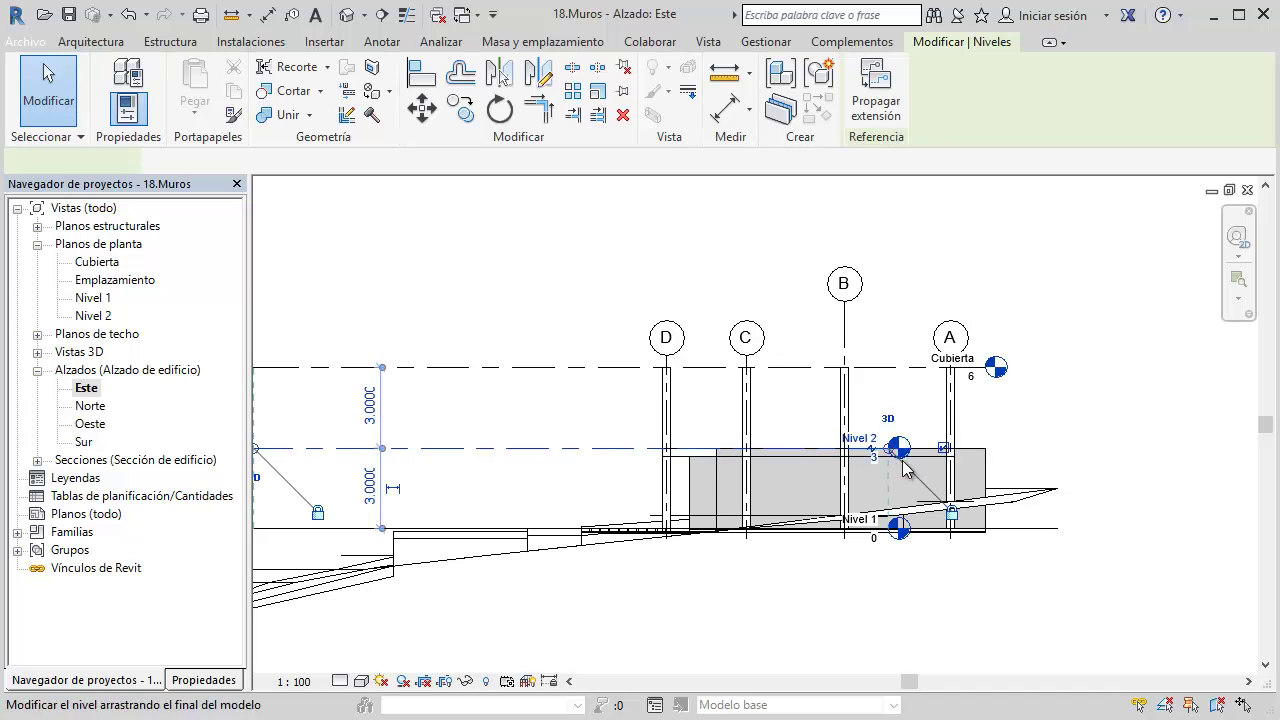
drag(893, 455, 1098, 448)
click(1035, 308)
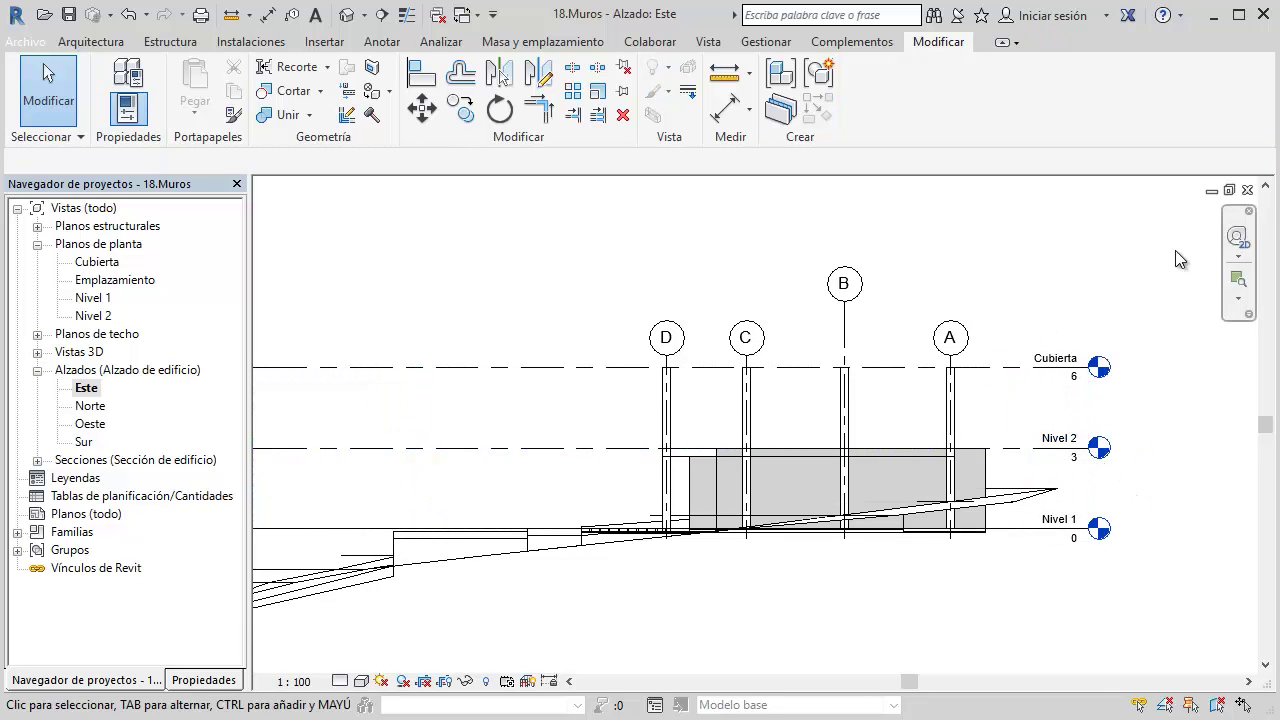
click(1248, 190)
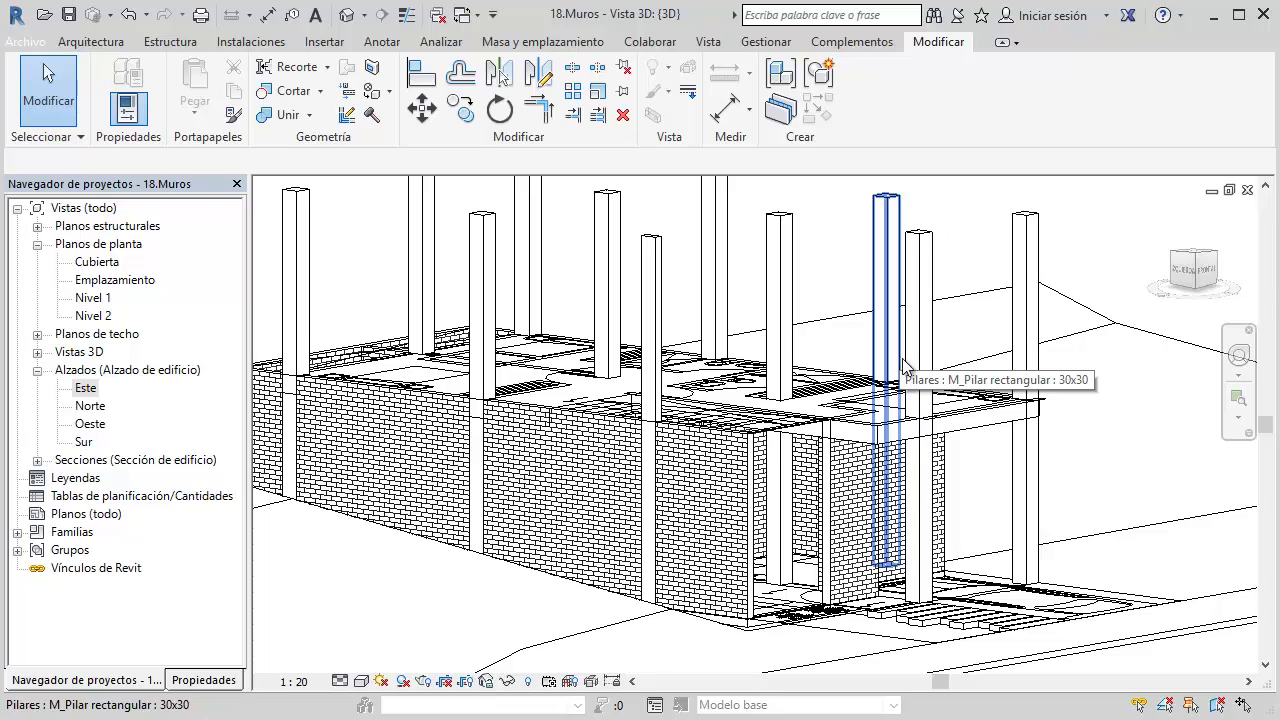
shift+middle_drag(903, 362, 899, 428)
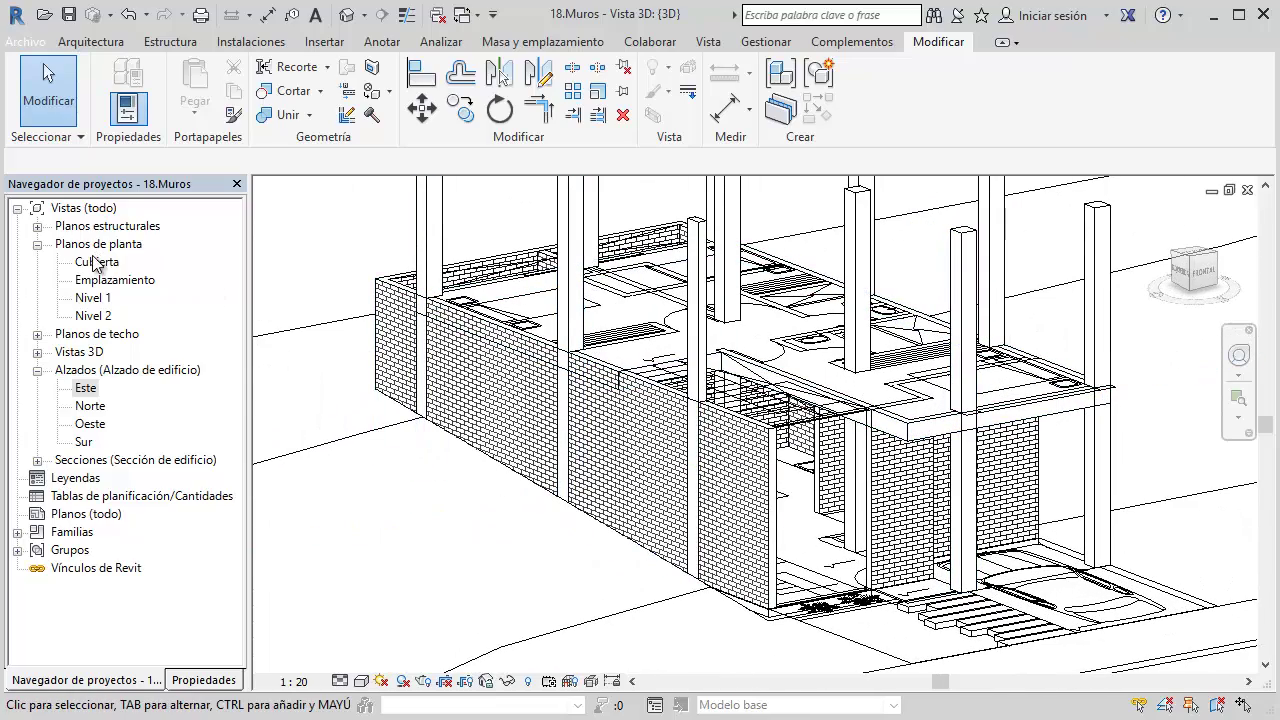
Open the Nivel 2 floor plan and pan around the stair
double_click(107, 316)
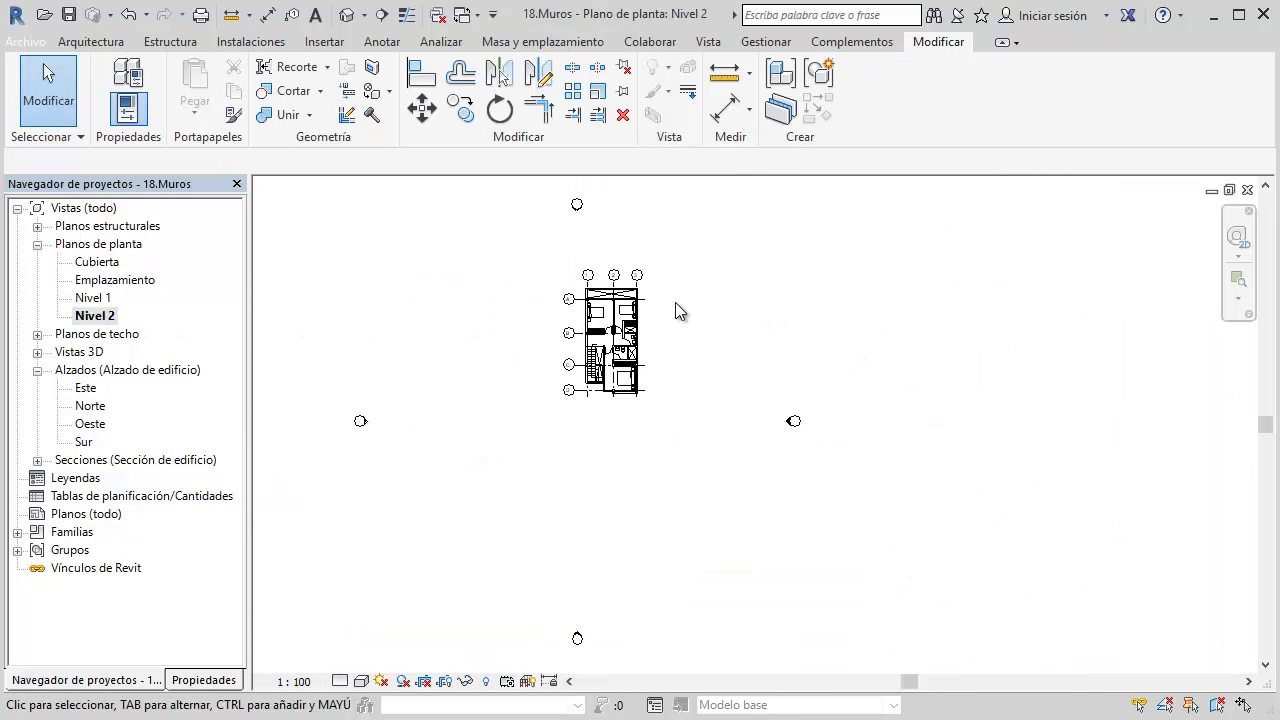
scroll(640, 305, down, 3)
scroll(600, 300, down, 3)
middle_drag(490, 645, 490, 614)
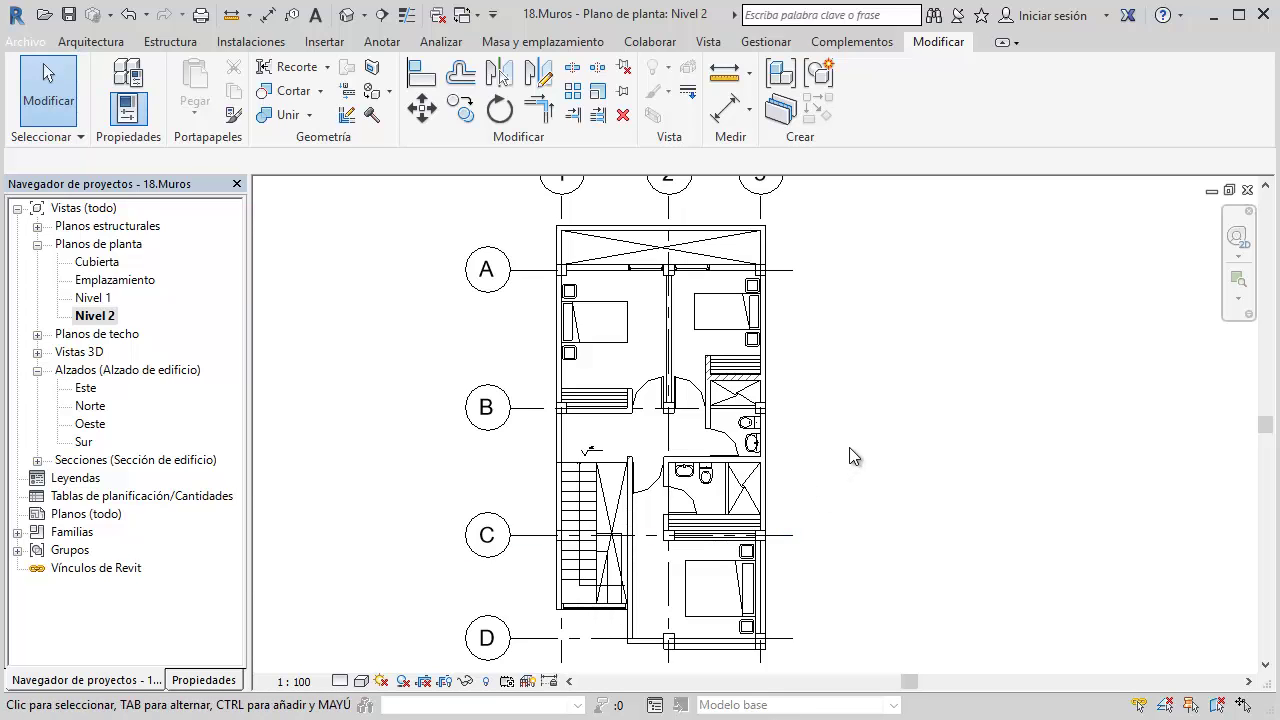
mouse_move(852, 440)
middle_down()
mouse_move(887, 463)
mouse_move(900, 374)
middle_up()
scroll(665, 455, up, 3)
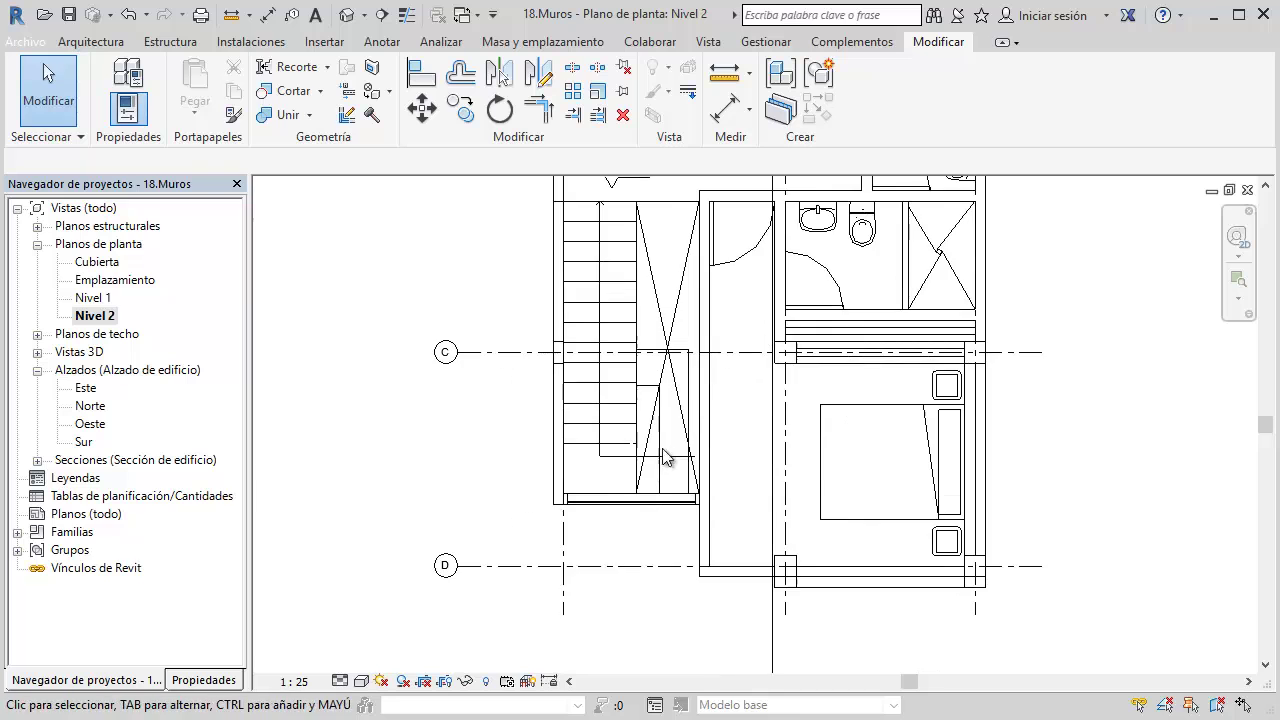
scroll(615, 505, up, 3)
mouse_move(693, 530)
middle_down()
mouse_move(667, 636)
mouse_move(605, 595)
middle_up()
scroll(667, 636, down, 5)
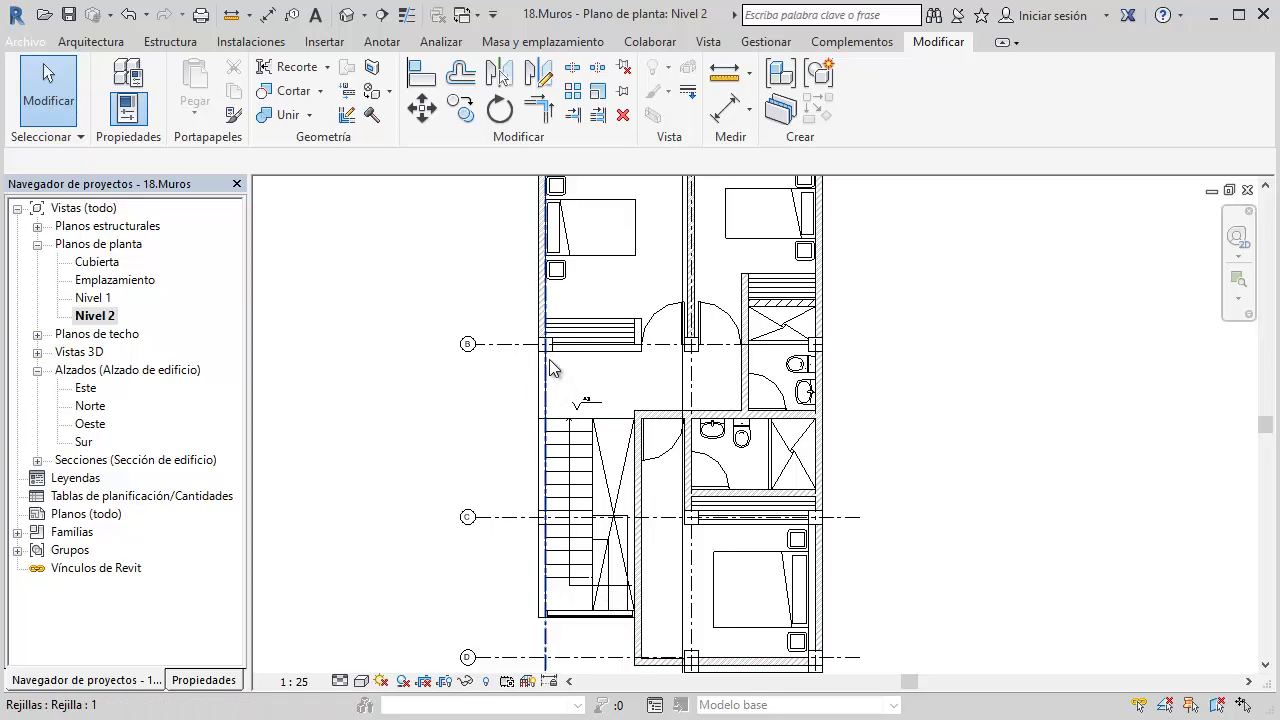
Zoom and pan the Nivel 2 plan to frame the stairs, bathrooms and grids B and C
middle_drag(574, 366, 552, 553)
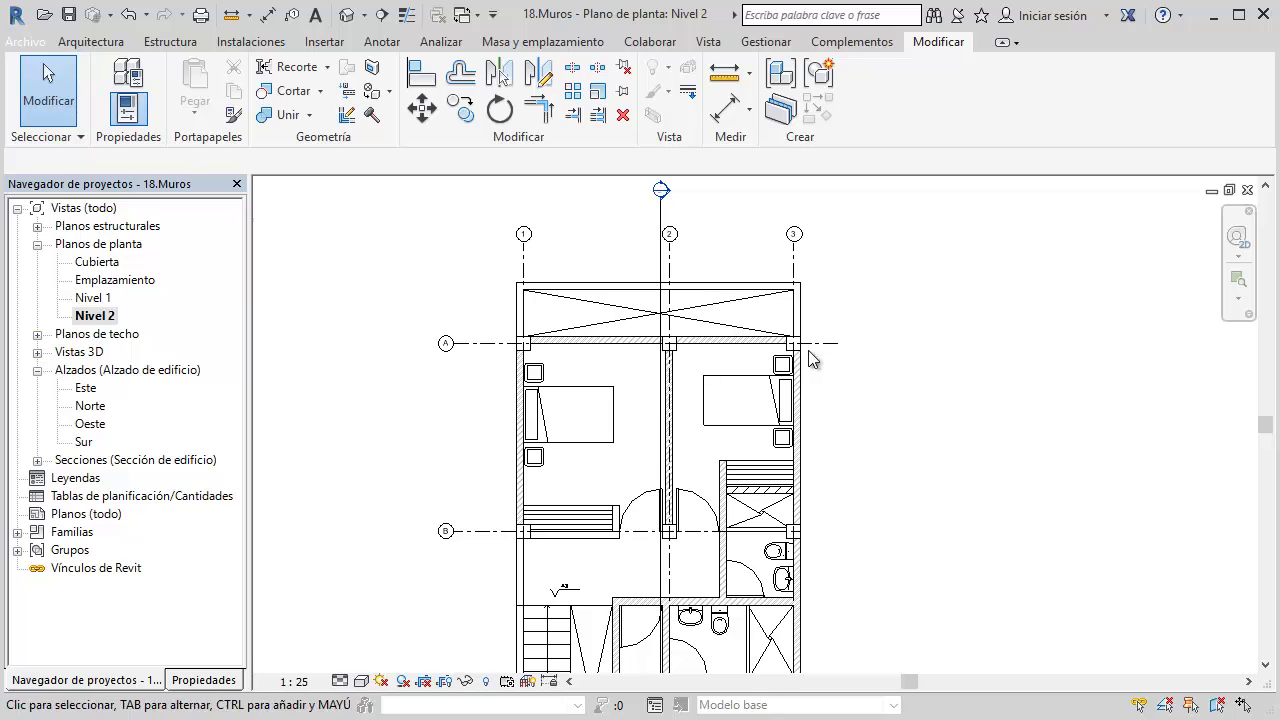
middle_drag(841, 391, 809, 449)
scroll(630, 477, up, 2)
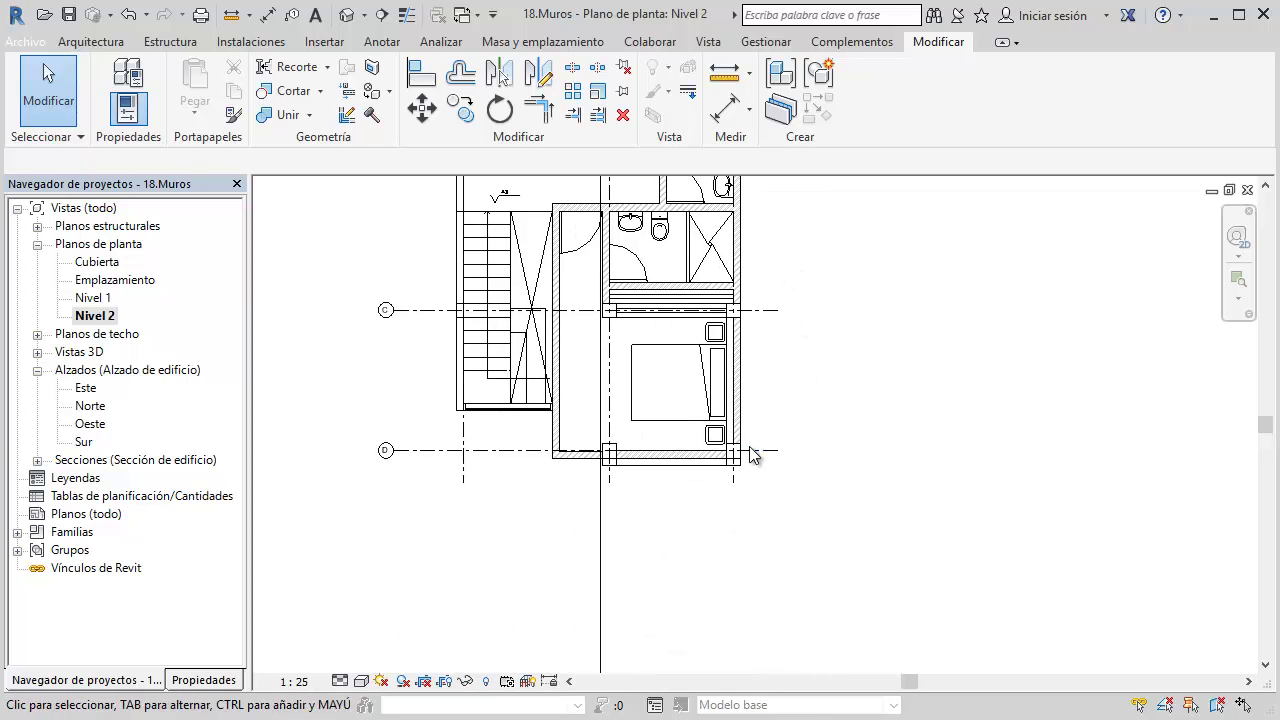
scroll(630, 477, up, 3)
scroll(630, 477, up, 2)
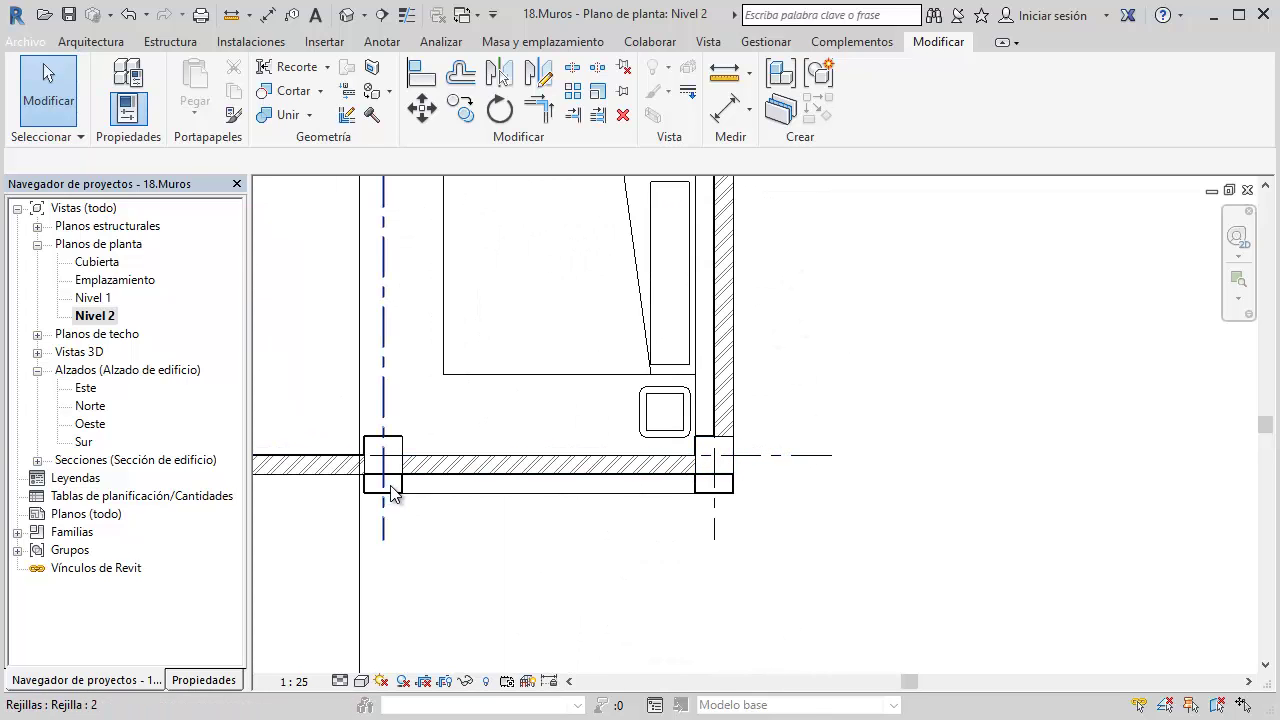
scroll(393, 492, up, 1)
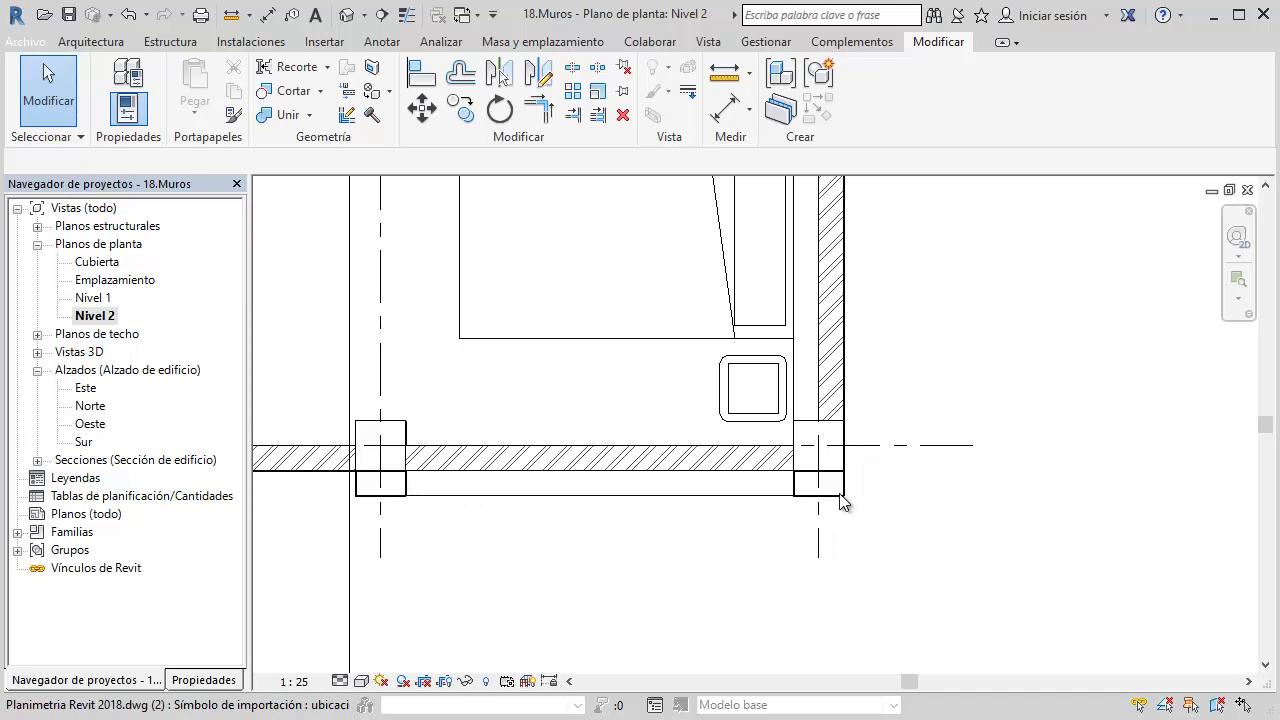
middle_drag(838, 500, 930, 549)
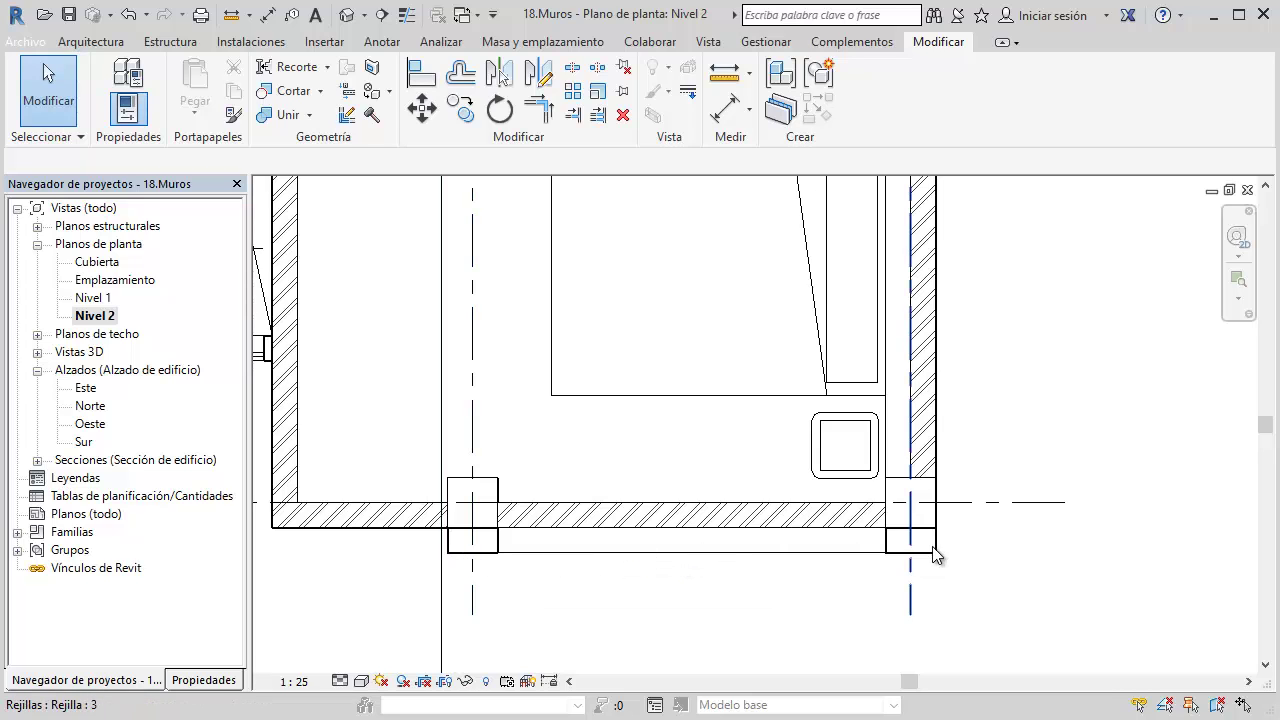
middle_drag(543, 514, 745, 528)
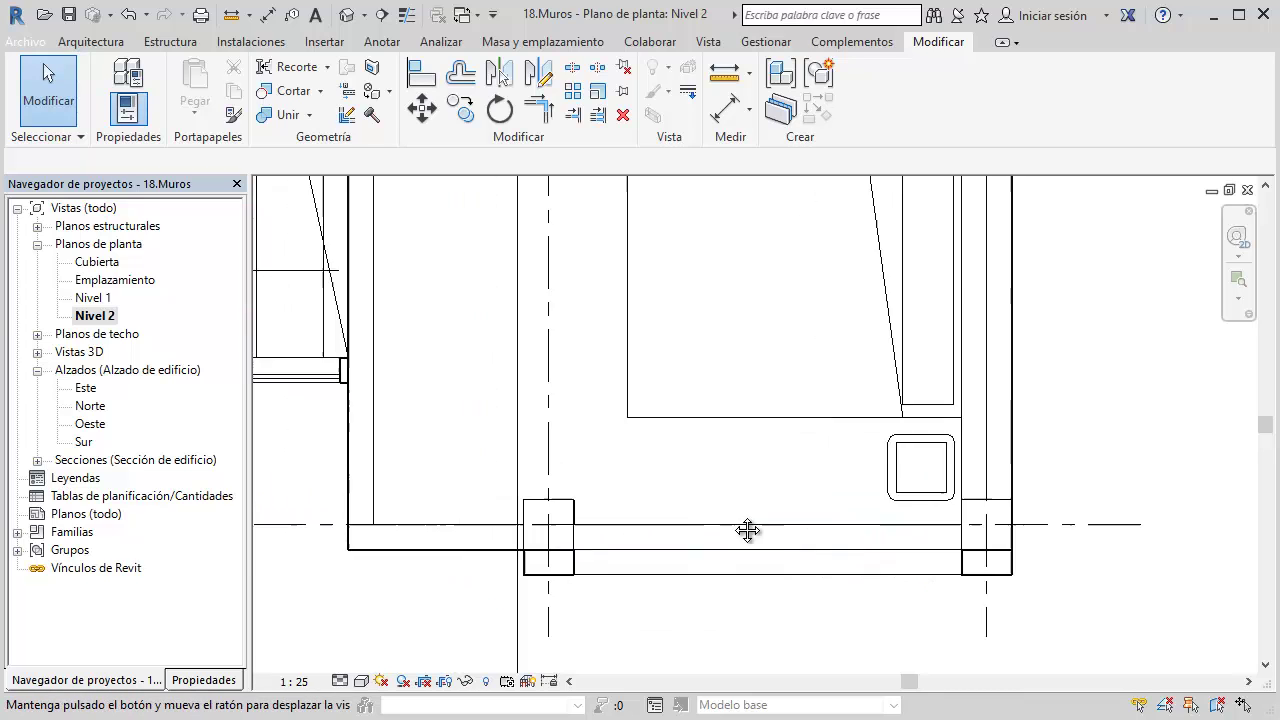
scroll(755, 526, down, 2)
scroll(842, 519, down, 2)
middle_drag(842, 511, 763, 449)
scroll(600, 370, up, 1)
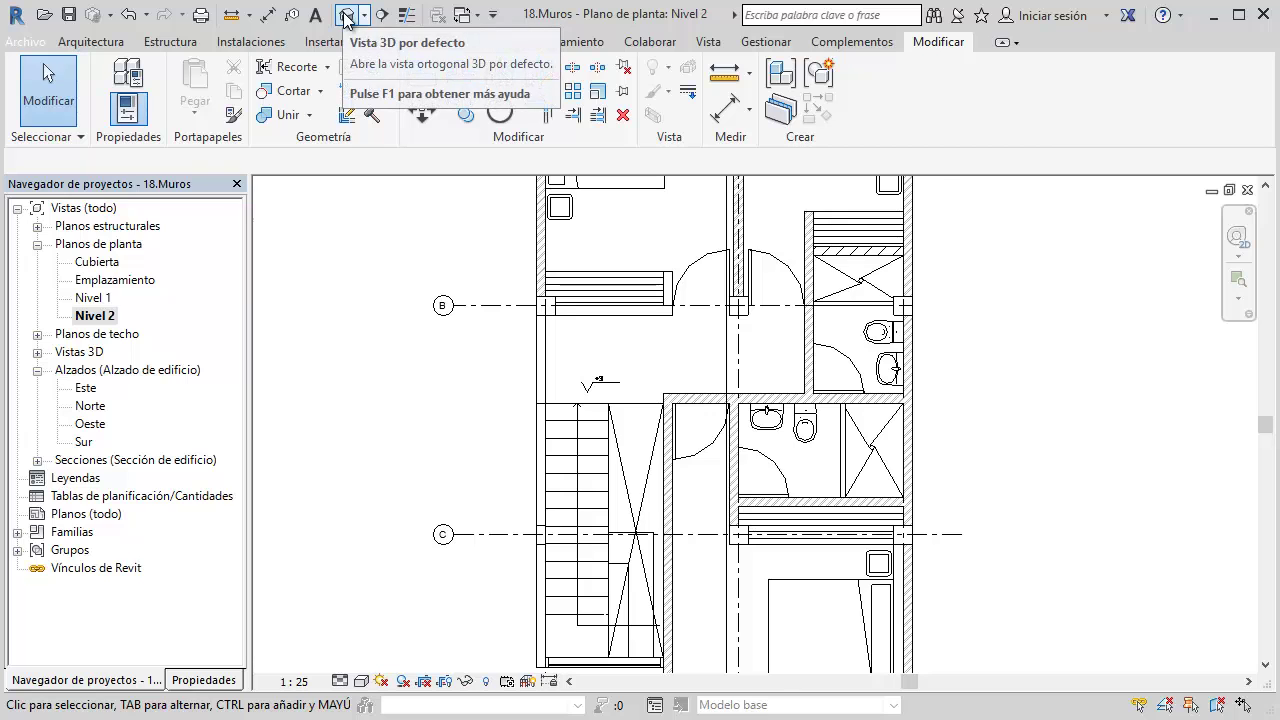
Return to the 3D view, dismiss the save reminder, and pan across the building
click(346, 18)
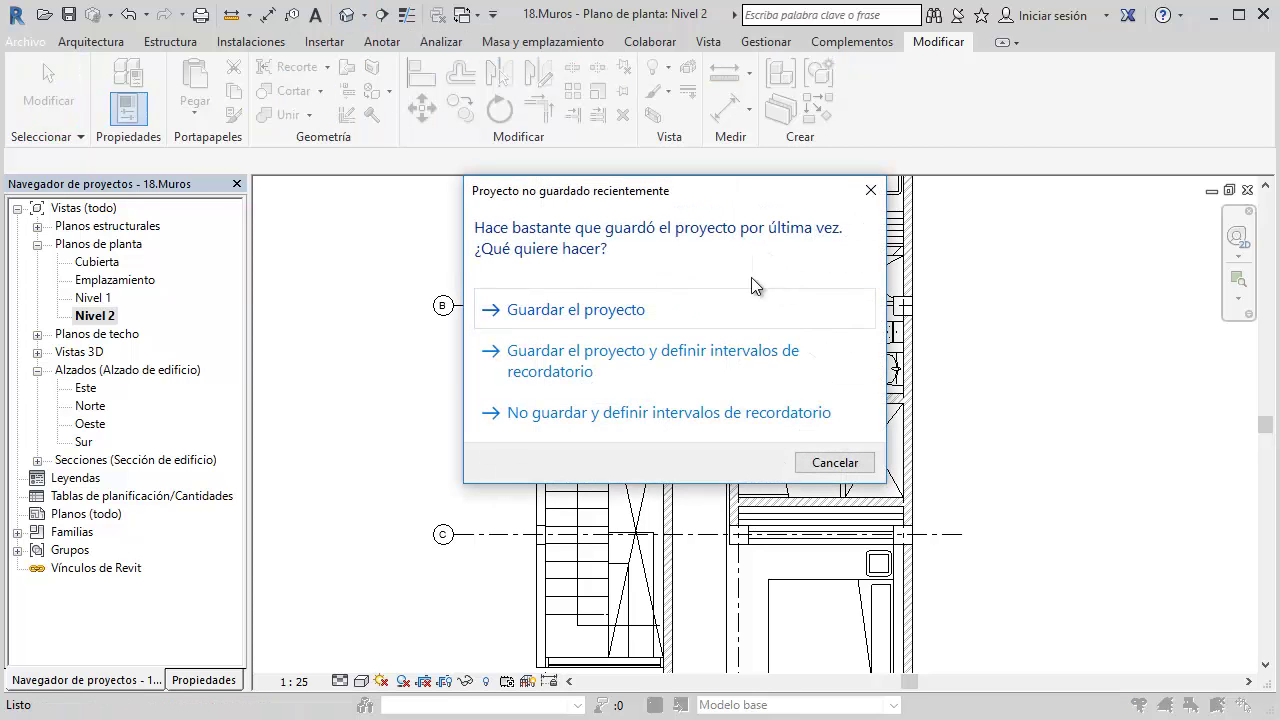
click(869, 191)
scroll(390, 383, up, 2)
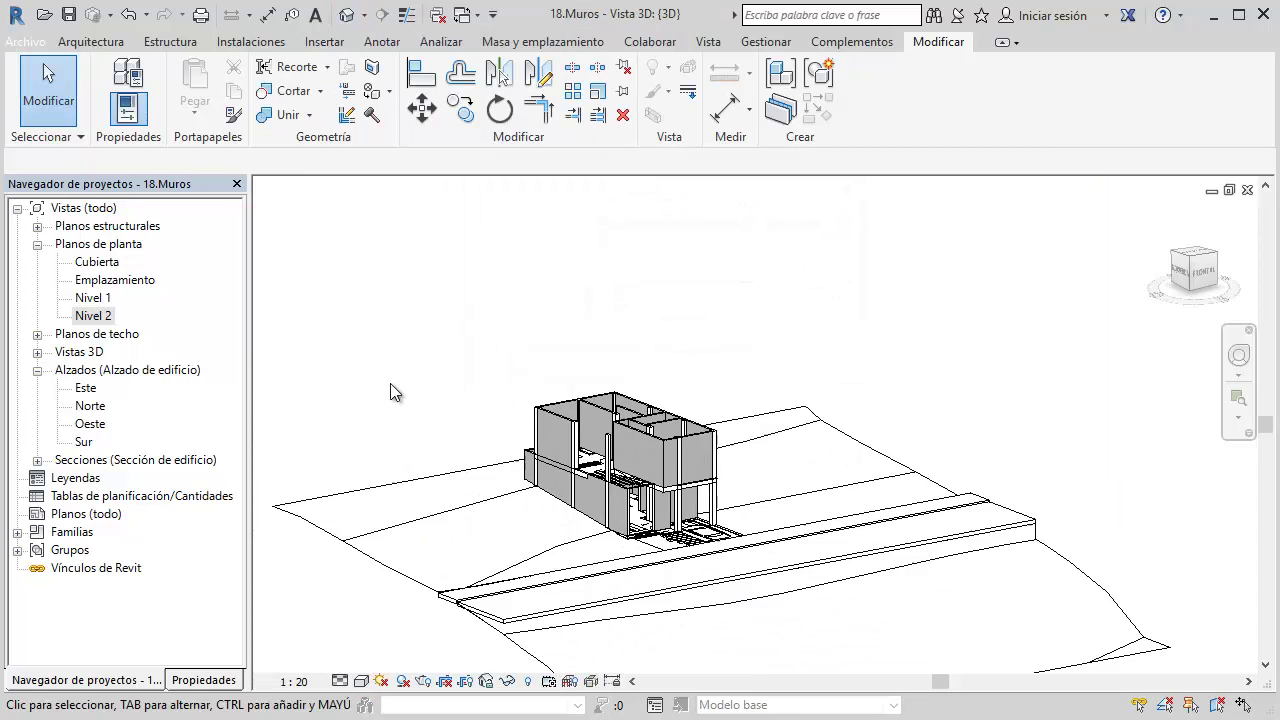
scroll(390, 383, up, 2)
scroll(724, 515, up, 3)
scroll(600, 500, up, 2)
scroll(543, 480, down, 2)
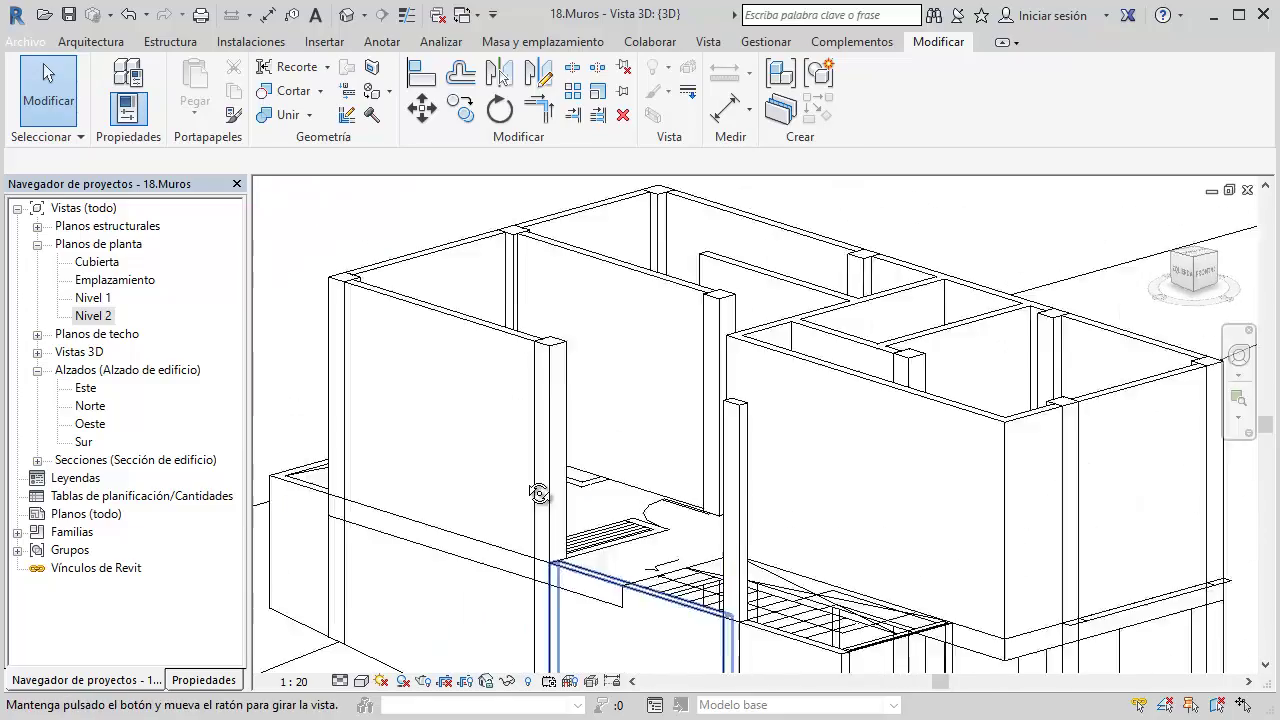
mouse_move(543, 480)
middle_down()
mouse_move(637, 263)
mouse_move(427, 228)
middle_up()
scroll(585, 395, up, 3)
scroll(585, 395, down, 2)
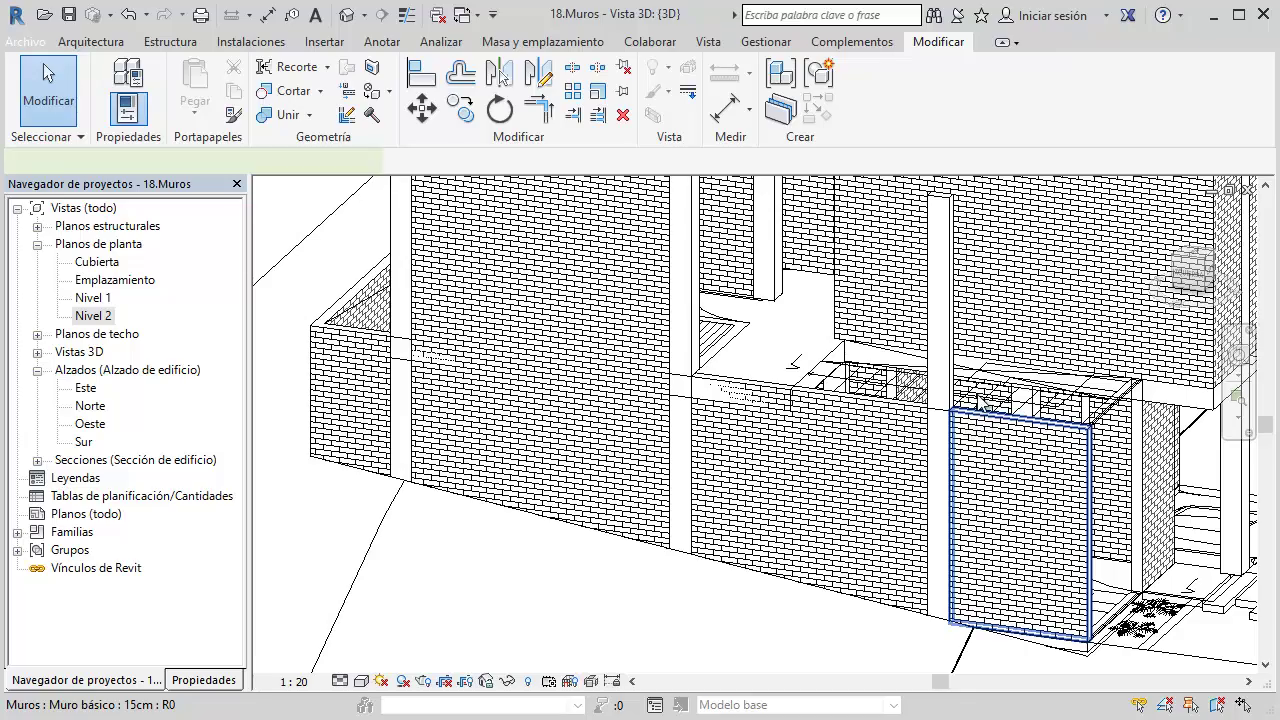
Drag the short brick wall's top downward below the stair opening to lower it
click(1020, 426)
shift+middle_drag(1020, 426, 988, 478)
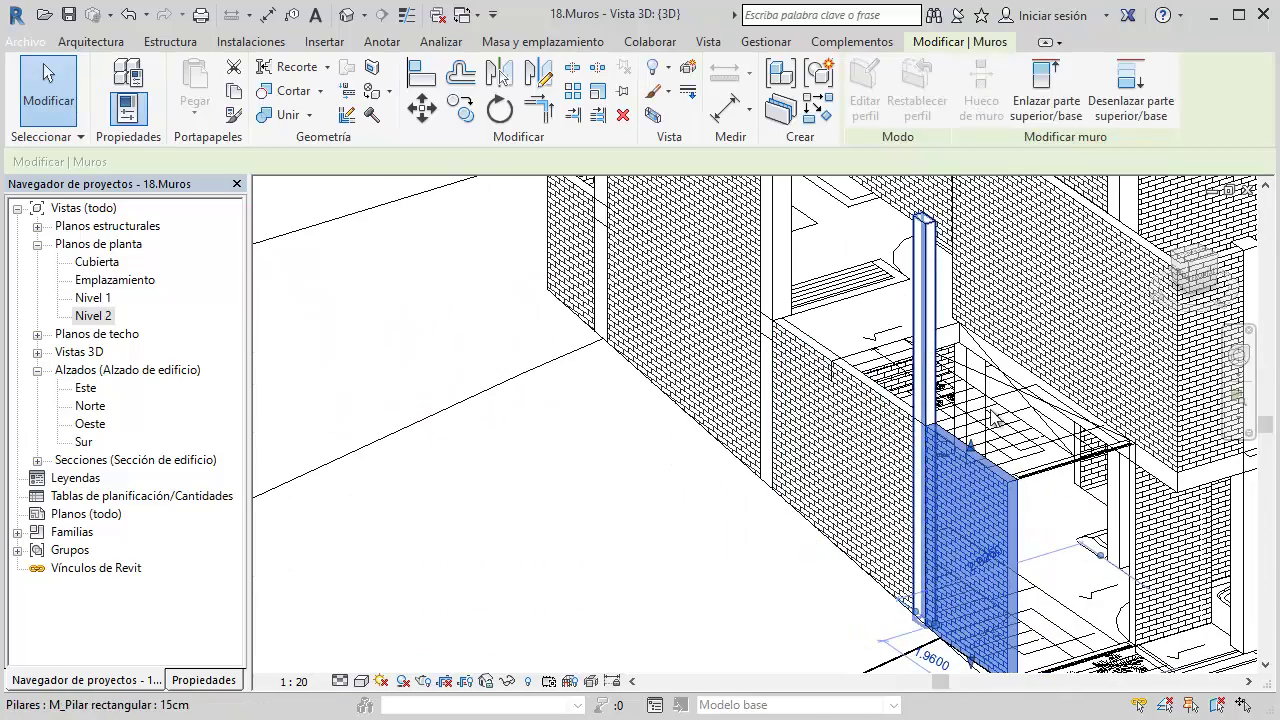
scroll(995, 440, up, 2)
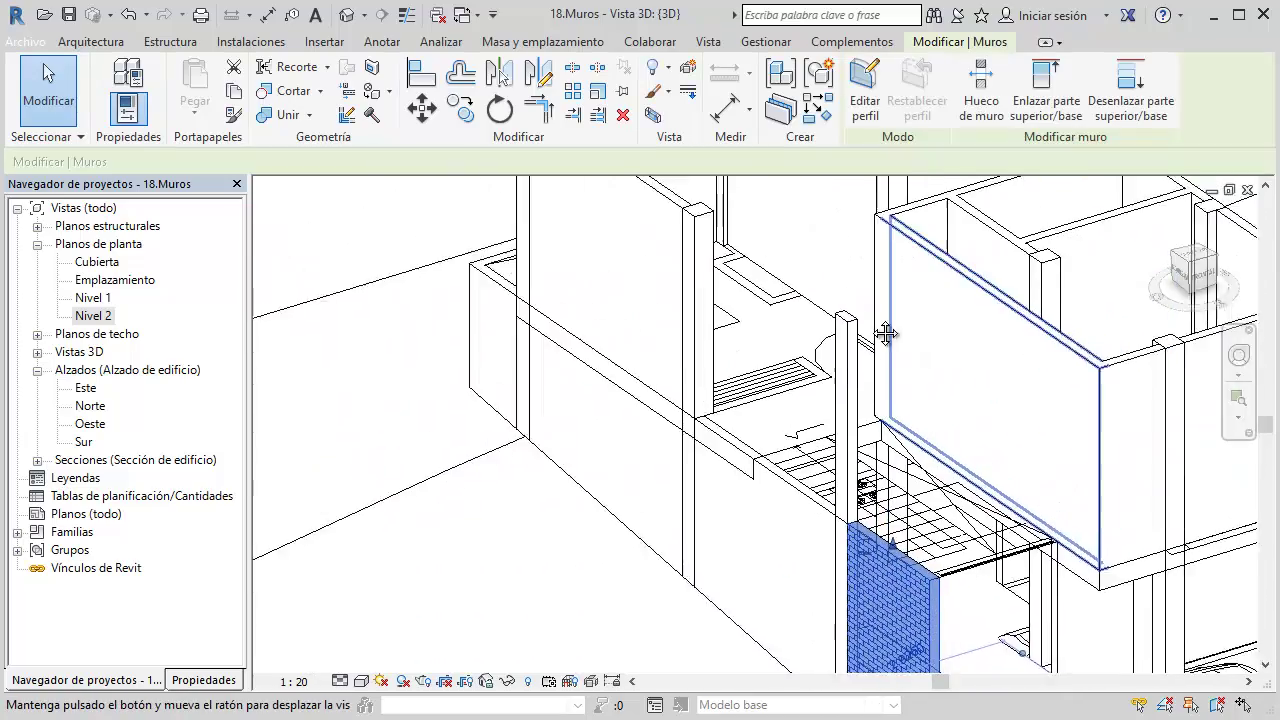
middle_drag(995, 440, 850, 532)
mouse_move(850, 532)
mouse_down()
mouse_move(838, 333)
mouse_move(808, 489)
mouse_up()
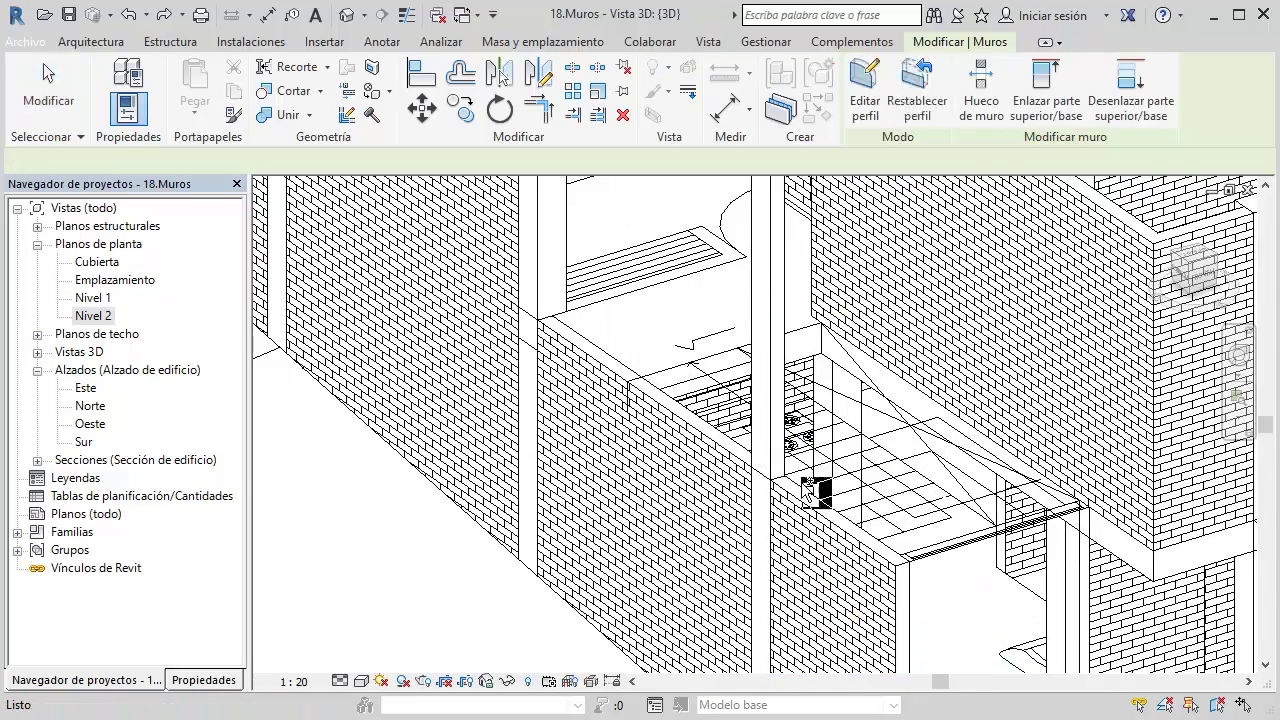
key(Escape)
middle_drag(835, 545, 746, 549)
scroll(746, 549, down, 3)
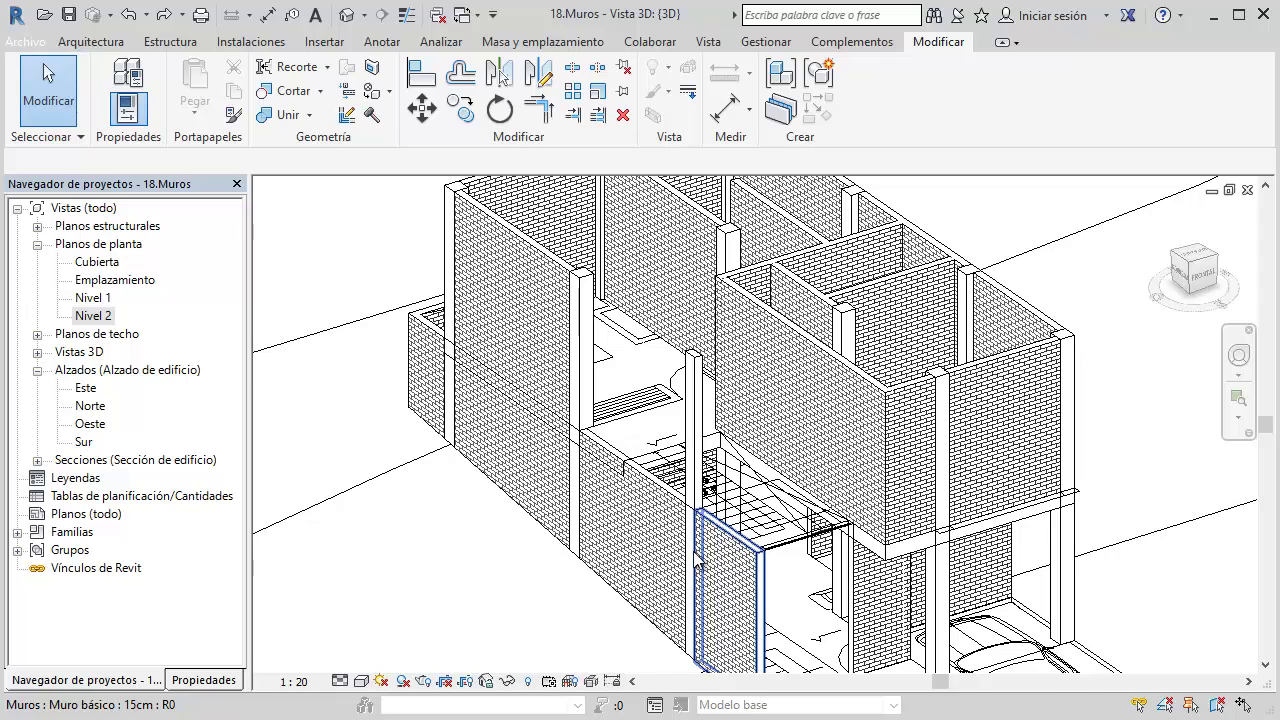
Try Consistent Colours and Shaded styles, then return the 3D view to Hidden Line
click(368, 681)
click(400, 619)
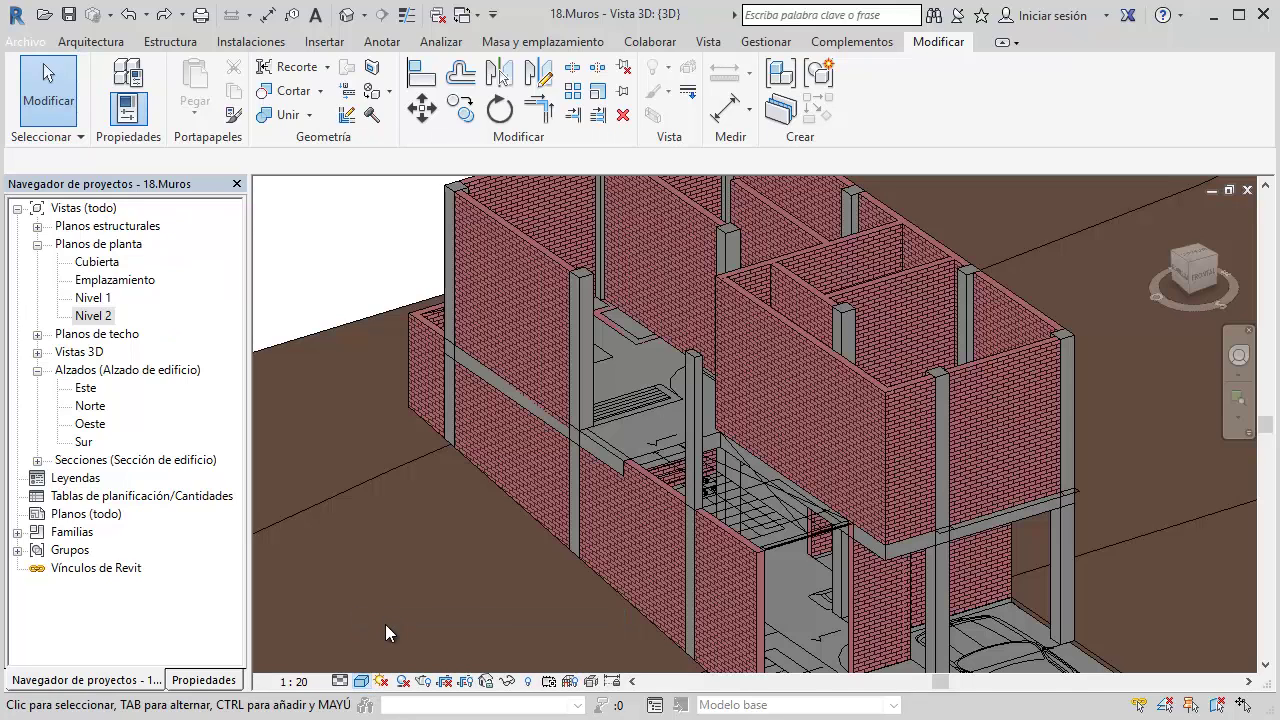
click(361, 681)
click(400, 596)
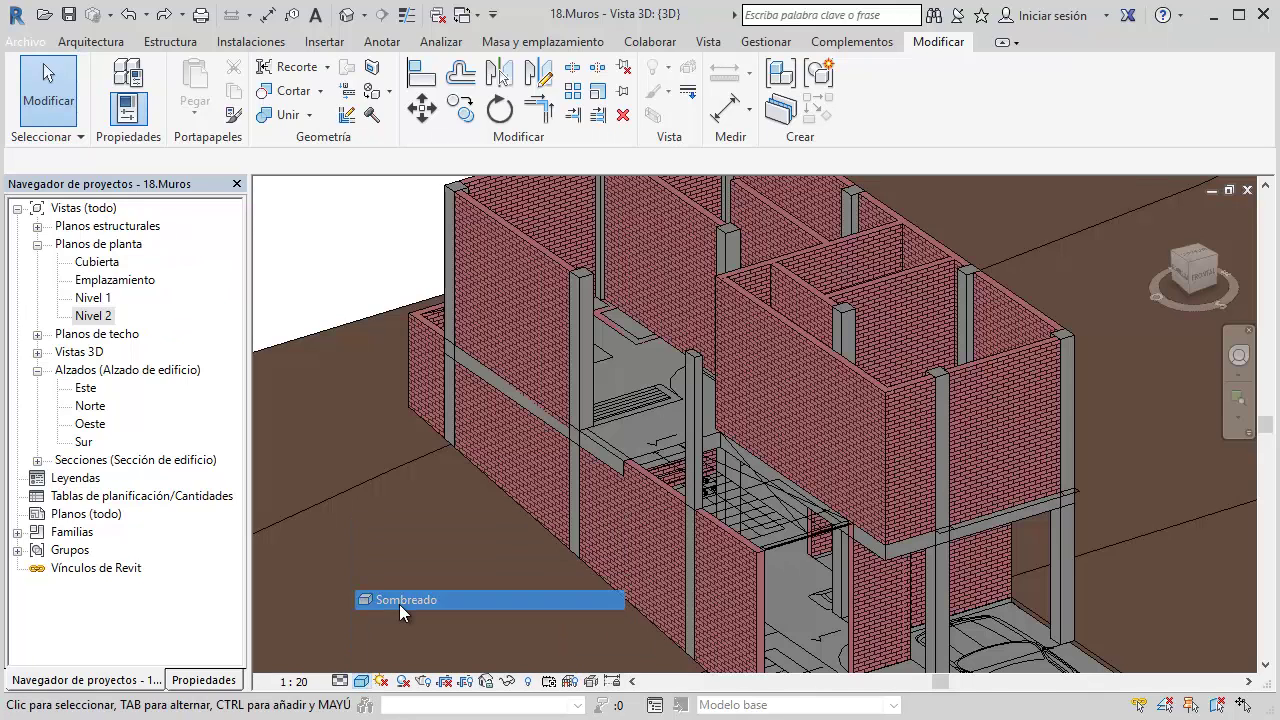
mouse_move(783, 459)
shift+middle_down()
mouse_move(857, 380)
mouse_move(773, 490)
shift+middle_up()
scroll(773, 490, up, 3)
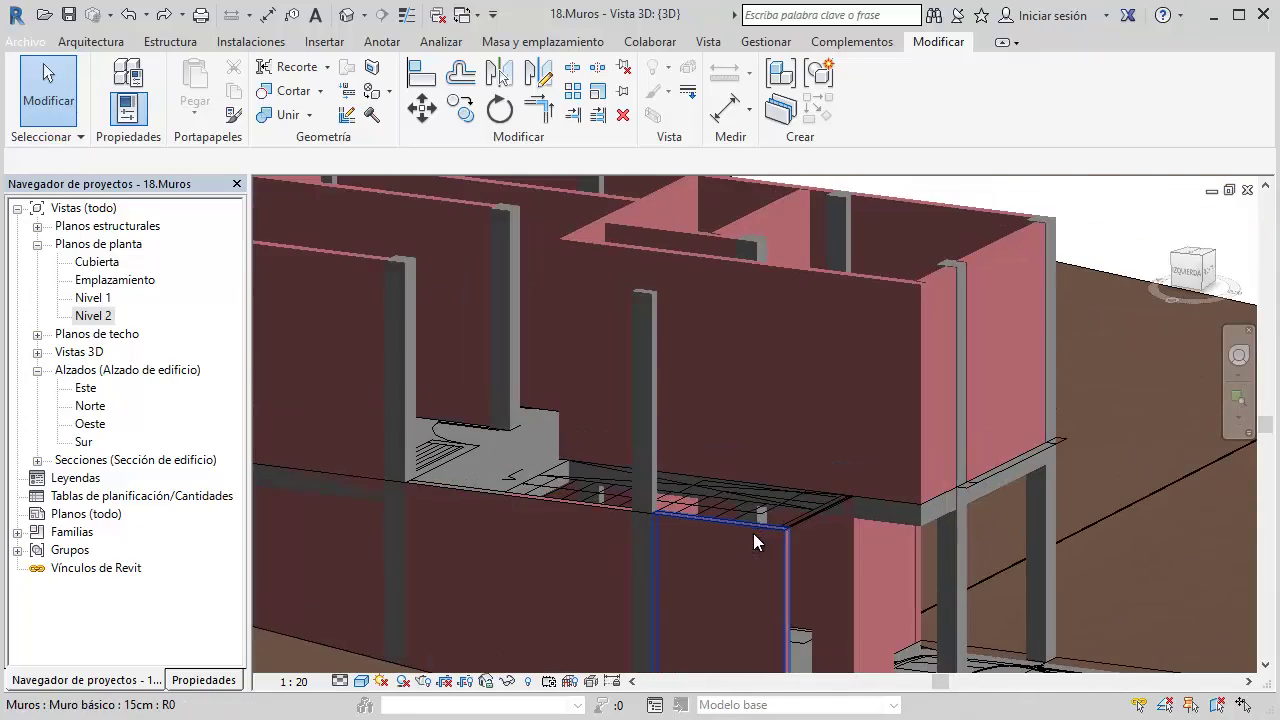
scroll(753, 533, up, 2)
click(361, 681)
click(400, 580)
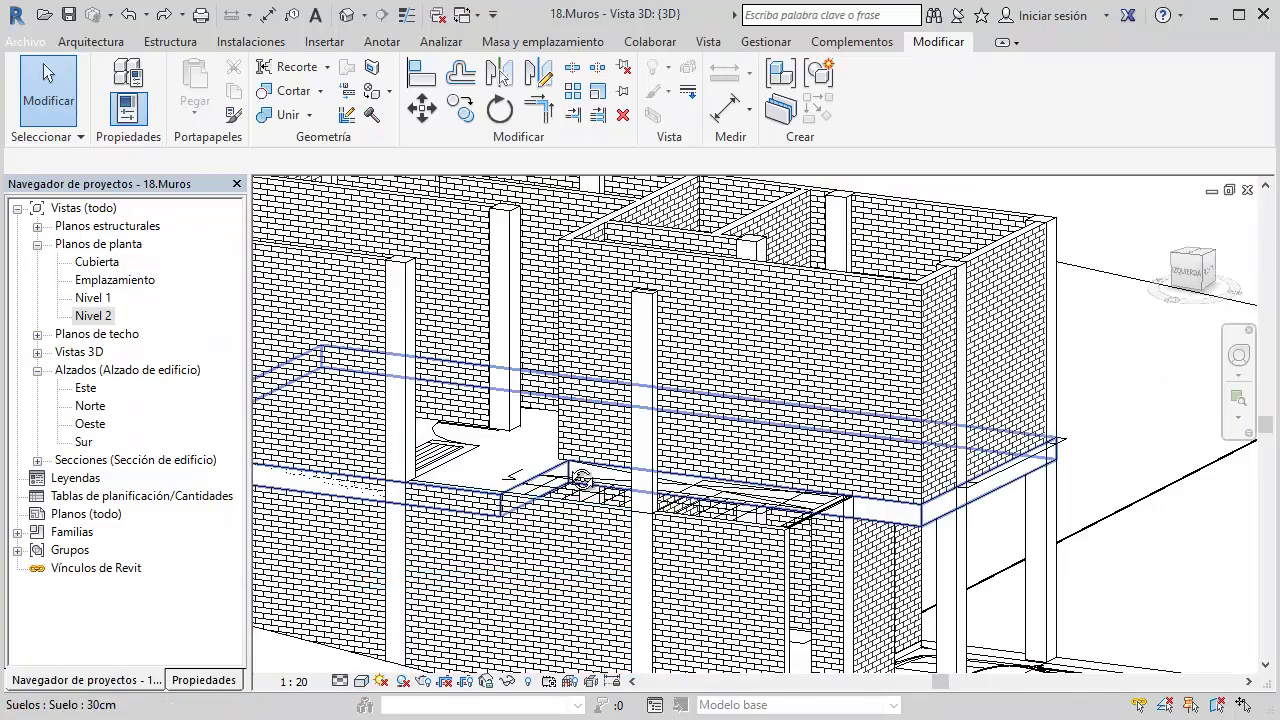
mouse_move(440, 560)
shift+middle_down()
mouse_move(497, 526)
mouse_move(420, 600)
shift+middle_up()
Set Detail Level to Coarse and drag the short wall's top grip upward
click(340, 681)
click(366, 620)
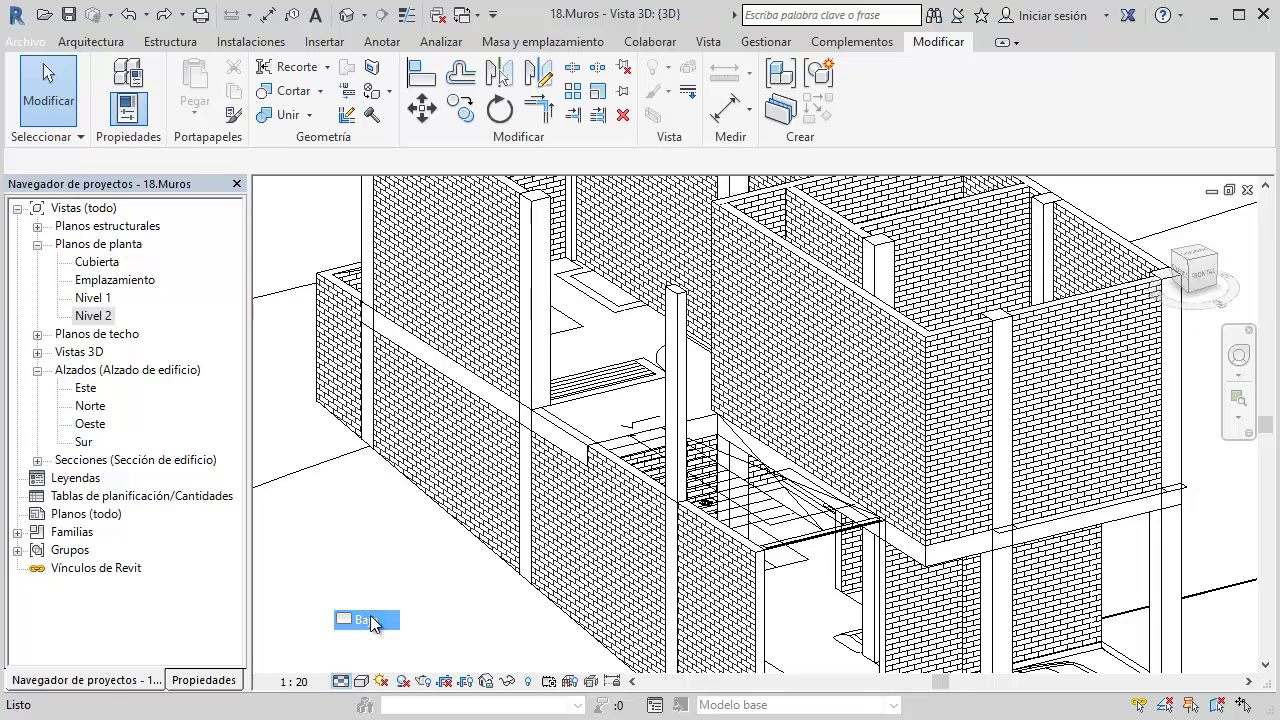
middle_drag(738, 450, 706, 454)
click(690, 522)
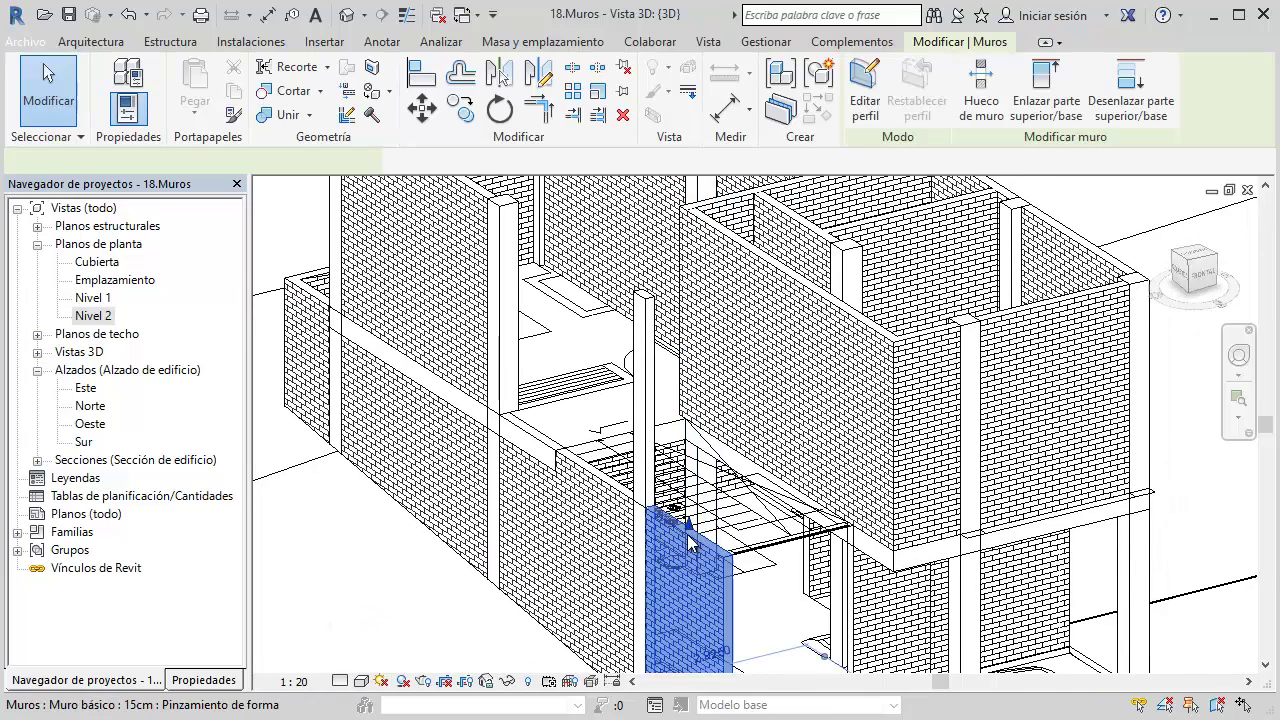
drag(690, 522, 688, 405)
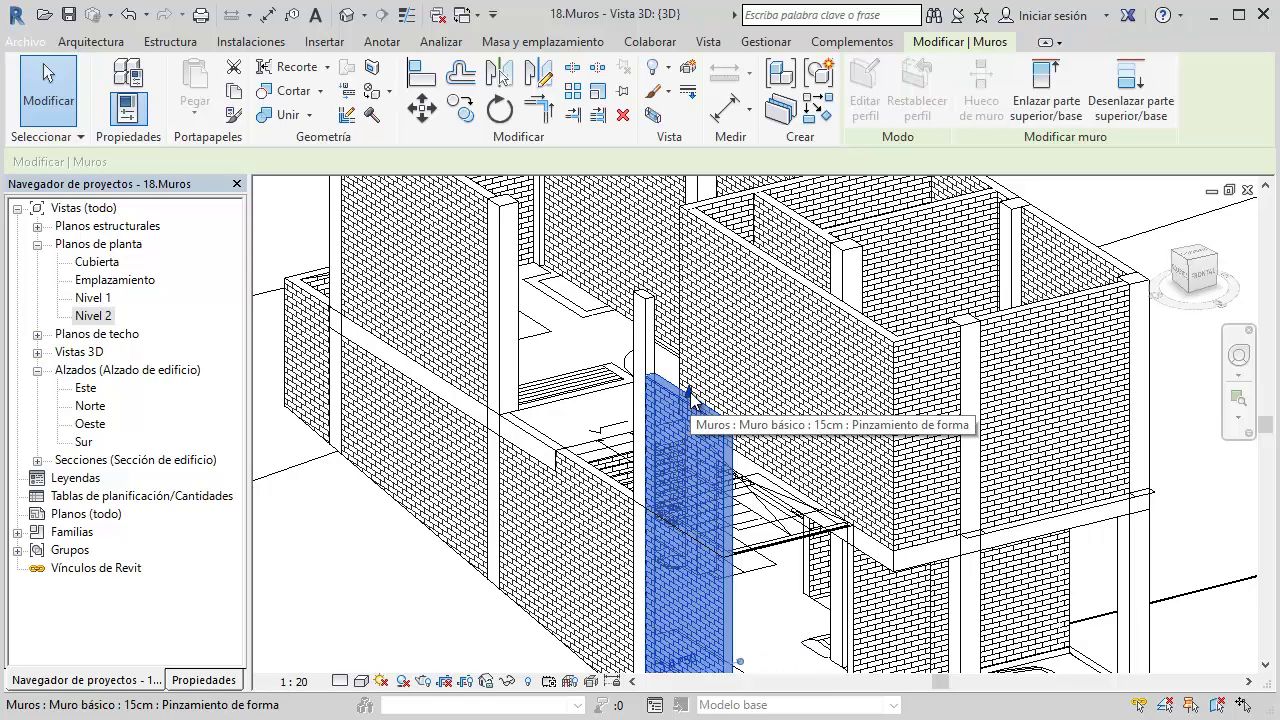
Show the Properties palette and select the short wall below the column
key(Escape)
click(228, 683)
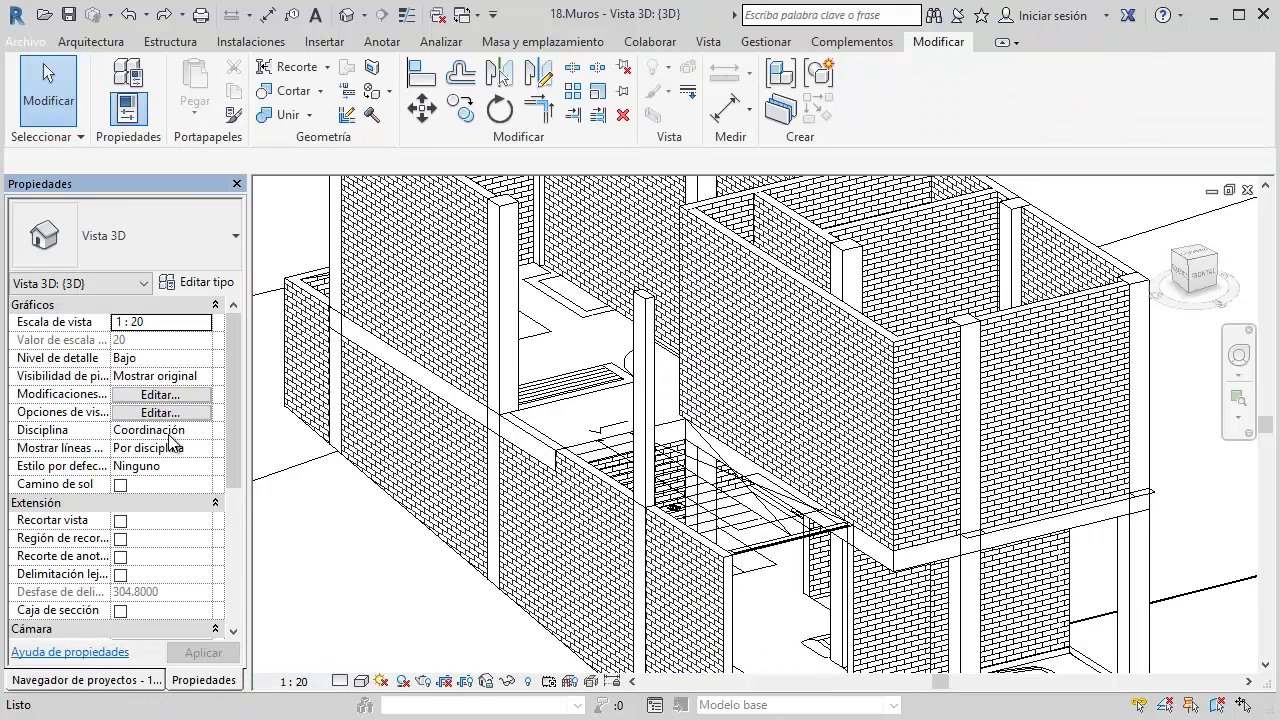
click(720, 565)
key(Escape)
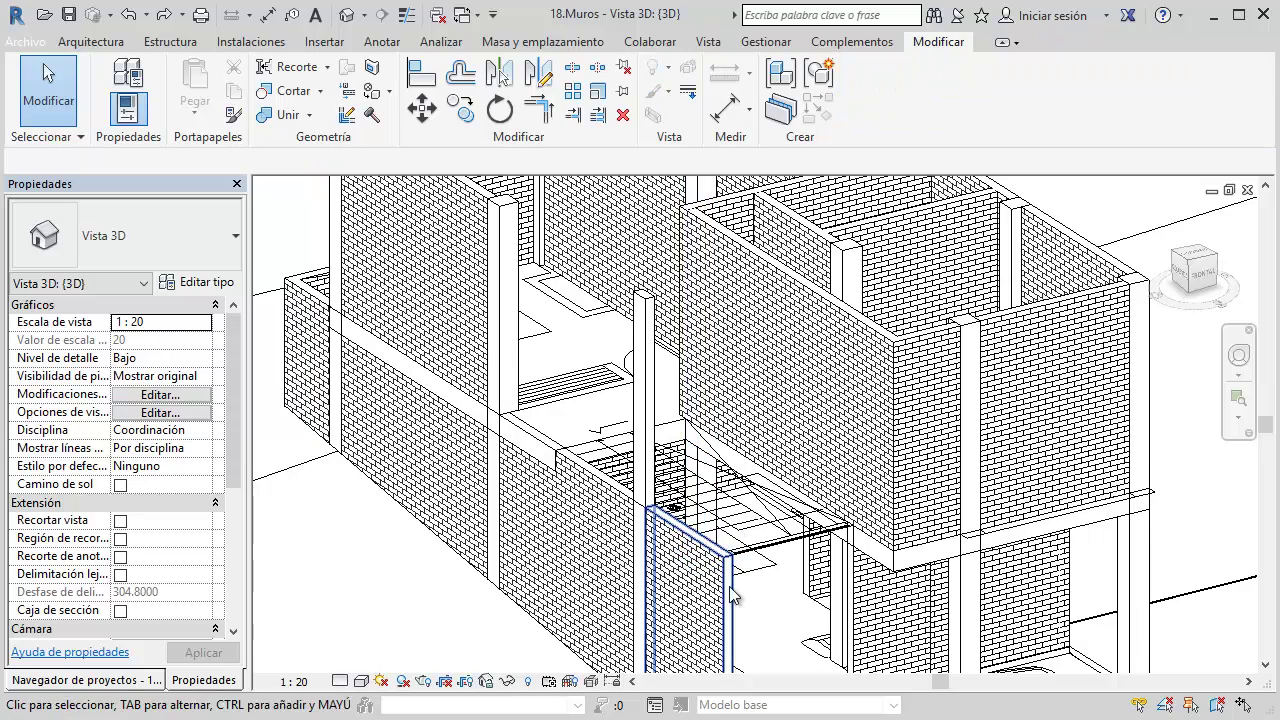
click(710, 585)
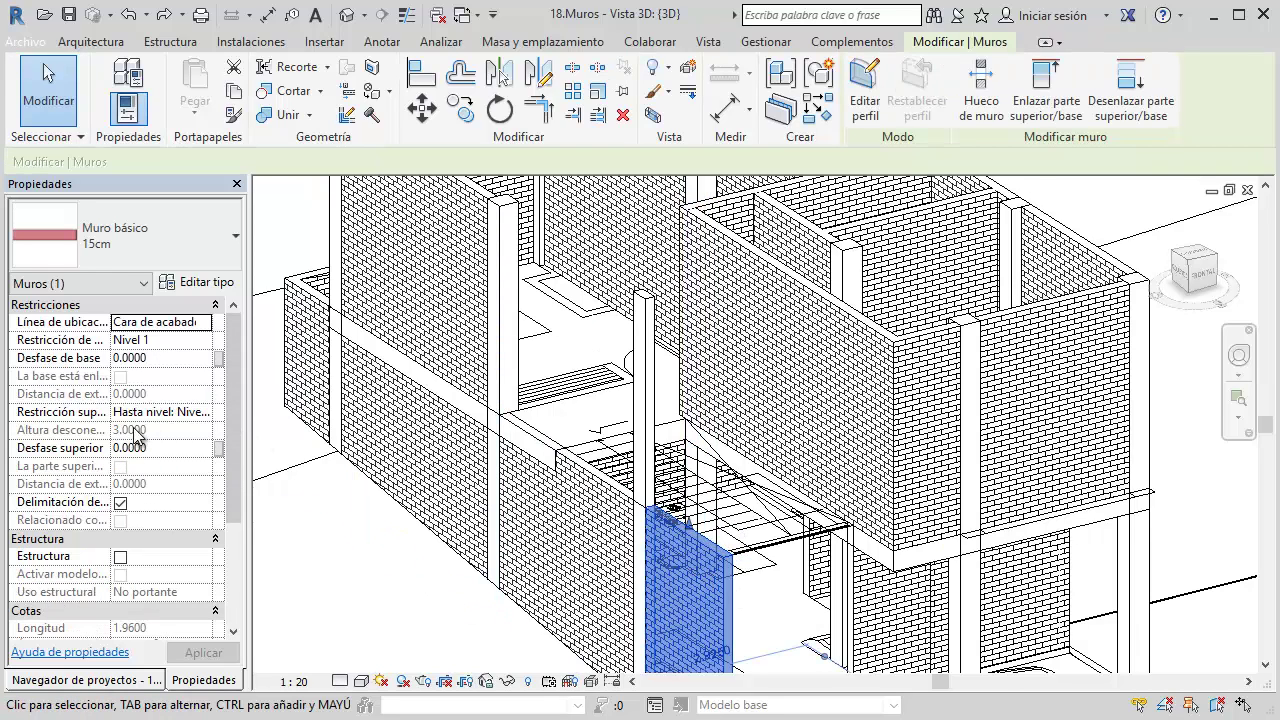
Try a top value of 3 and an Unconnected top constraint for the wall
click(196, 412)
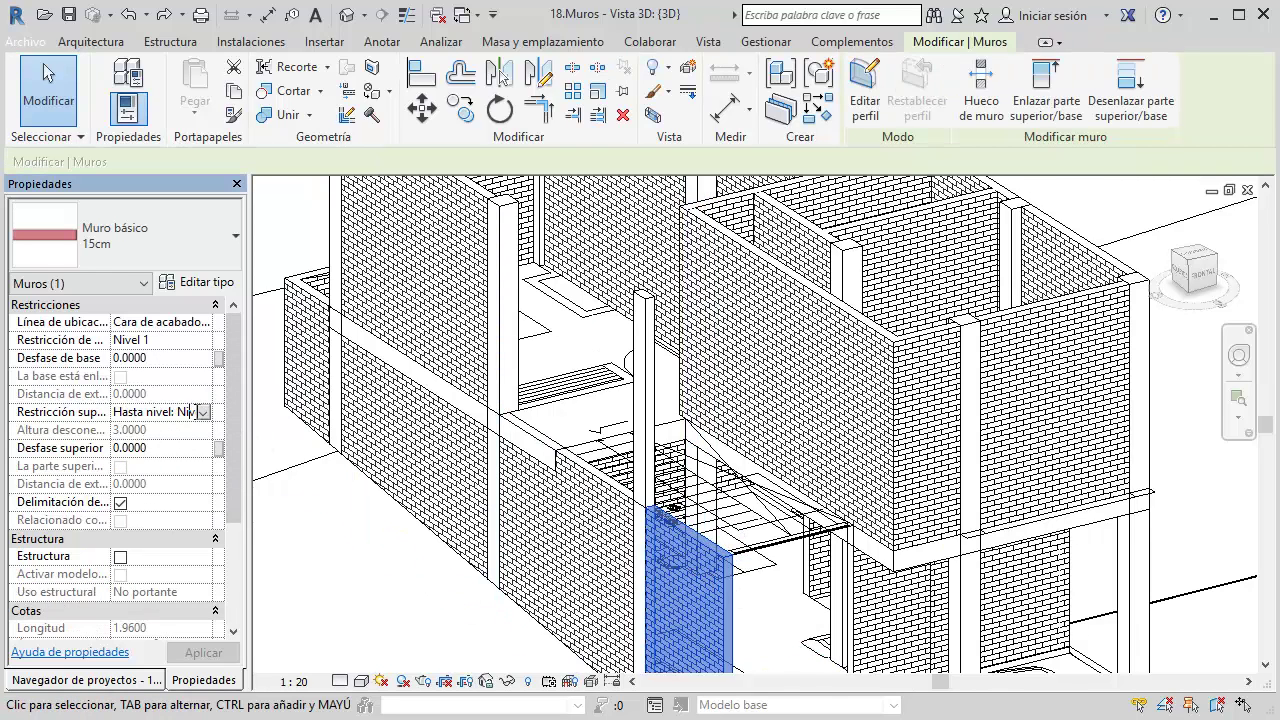
text(3)
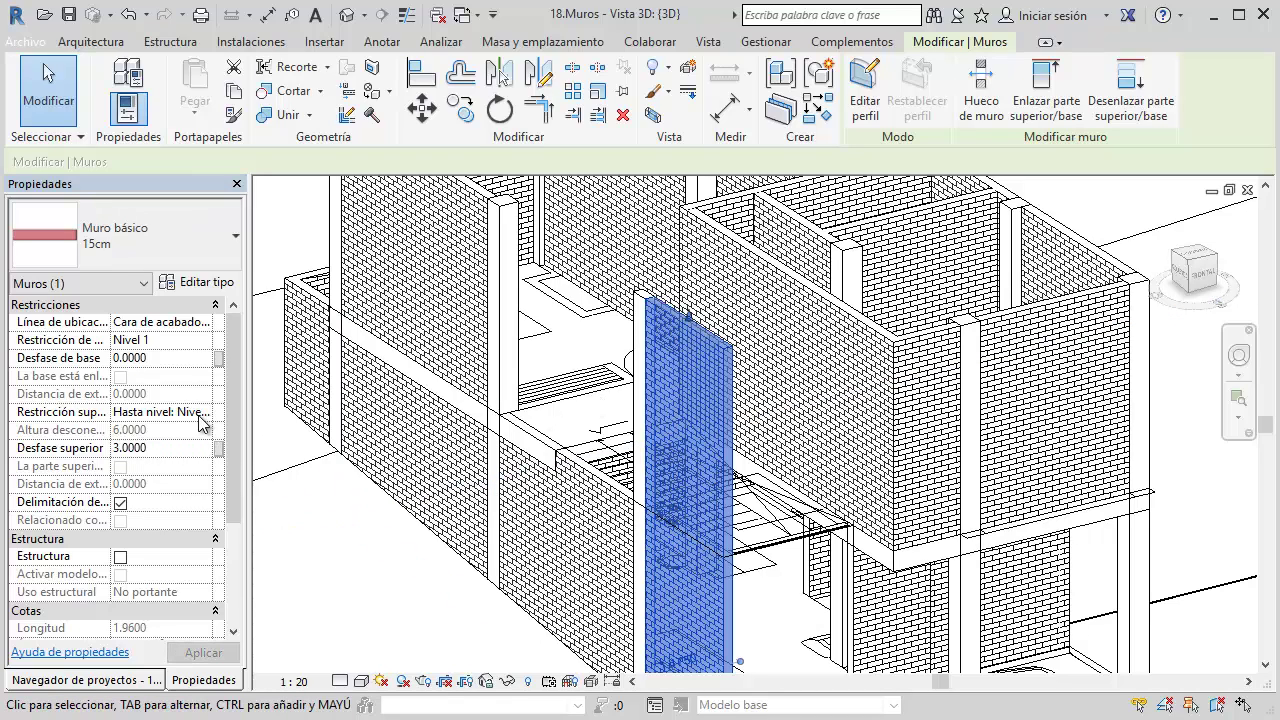
click(203, 413)
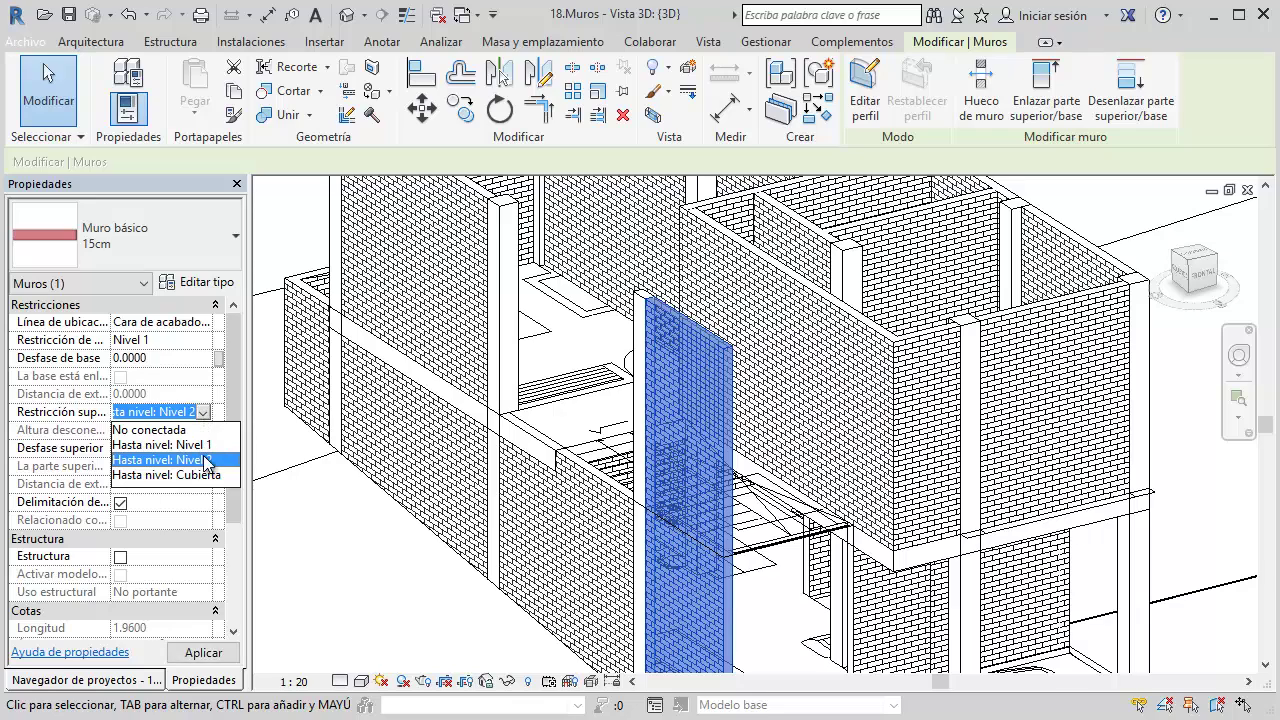
click(150, 430)
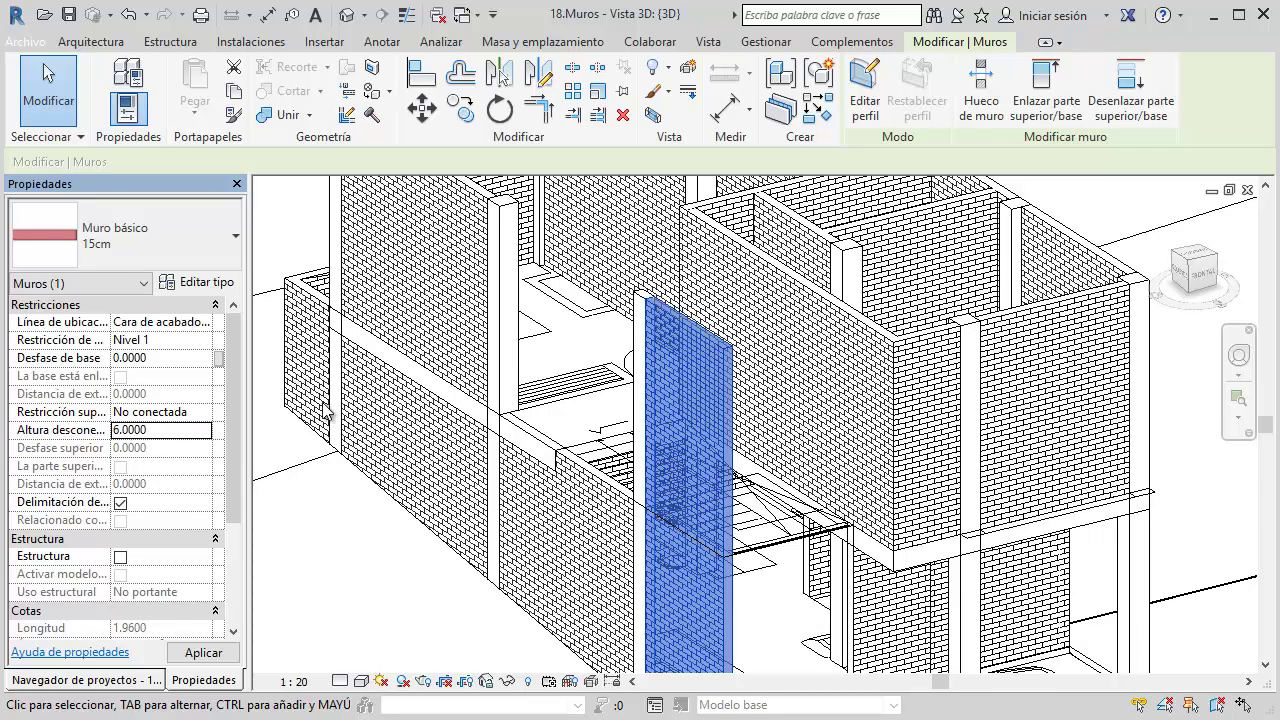
click(200, 413)
click(165, 448)
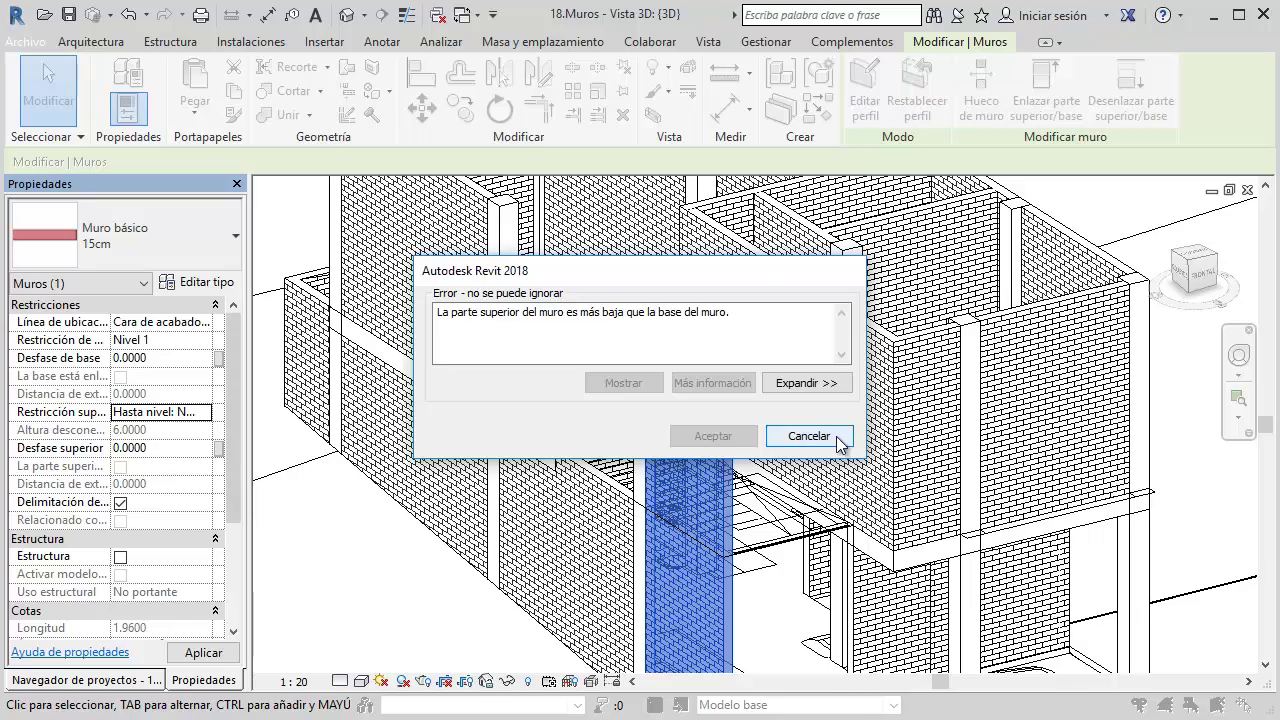
Dismiss the top-below-base error and set Top Constraint to Up to level: Nivel 2
click(838, 440)
click(202, 412)
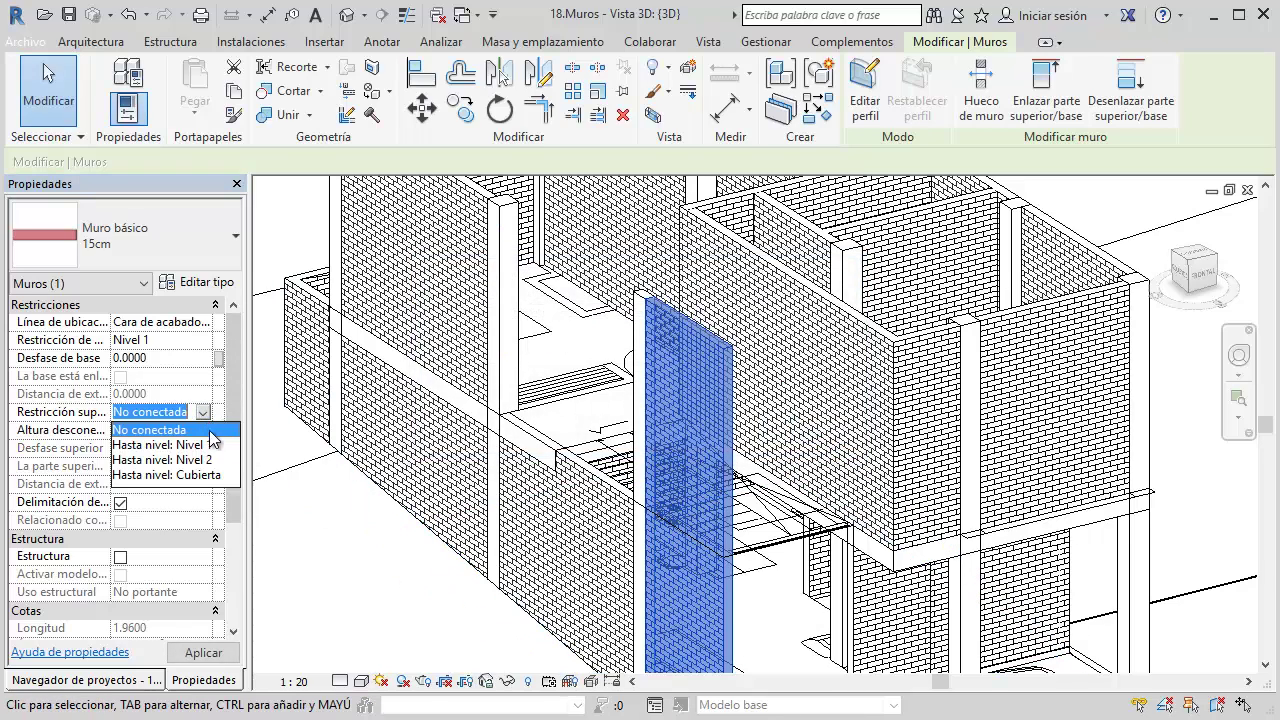
click(179, 443)
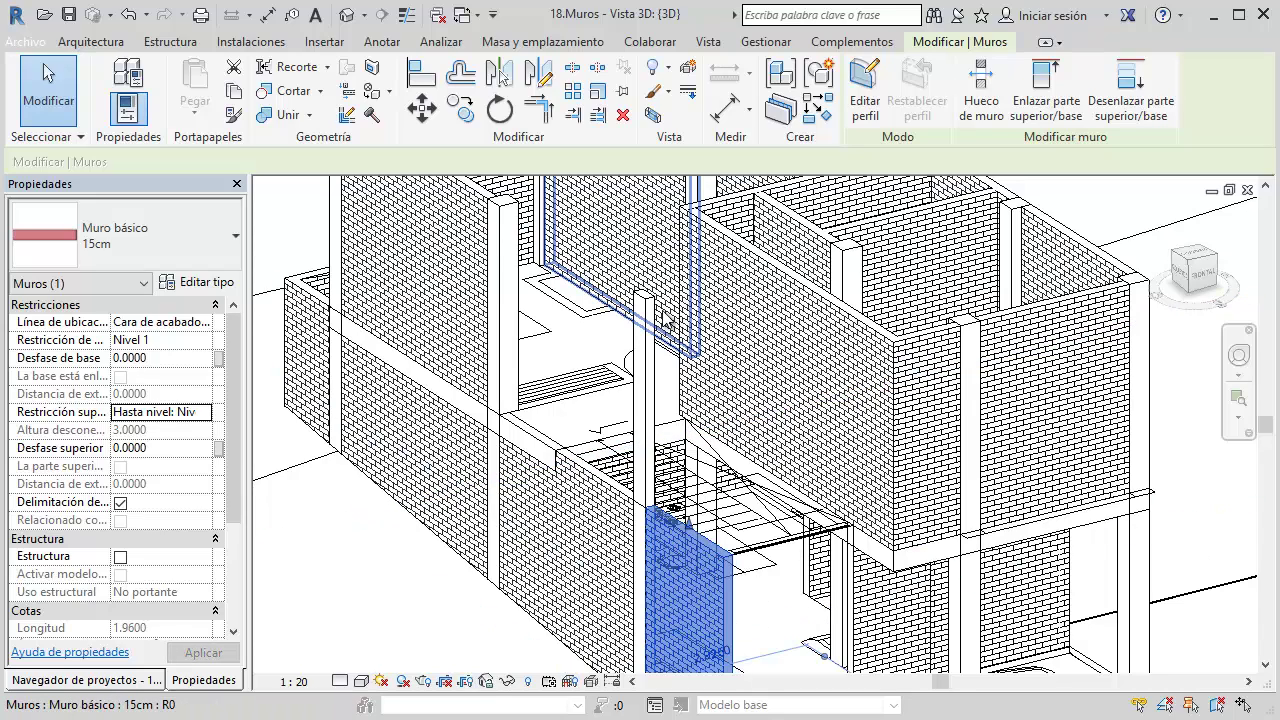
Align the wall panel to the wall face beside the pillar
key(a)
key(l)
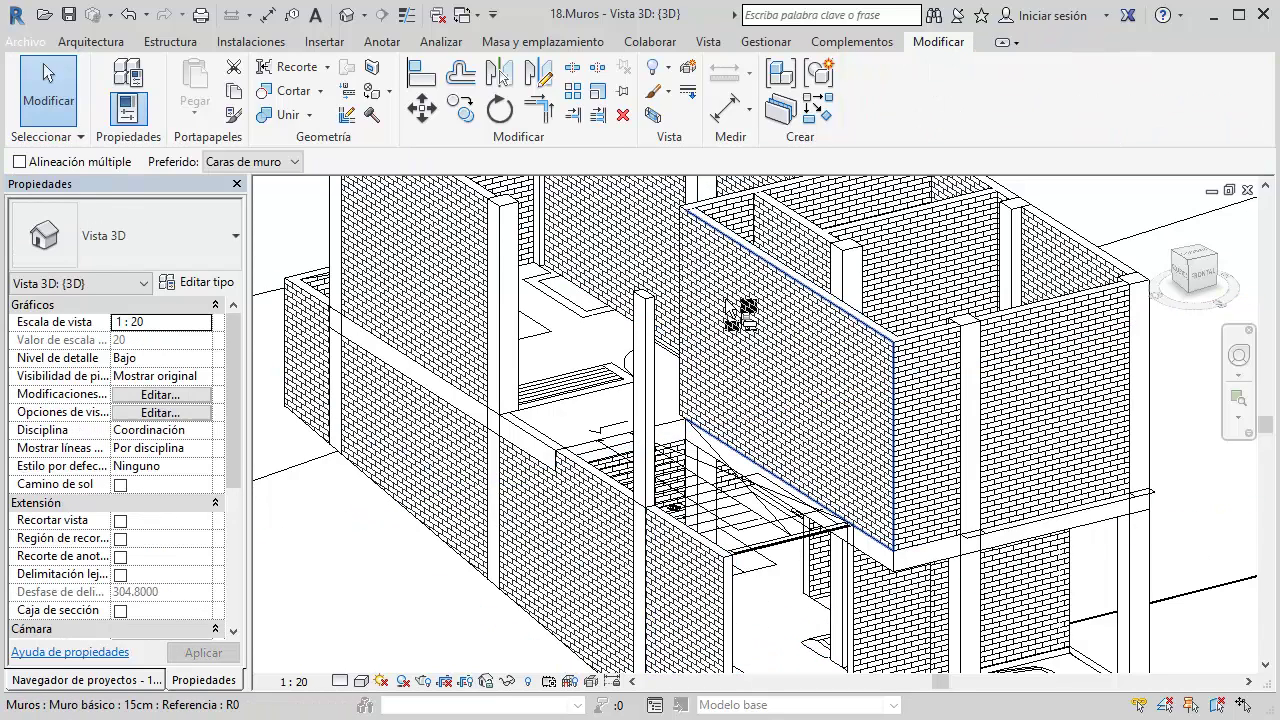
click(640, 302)
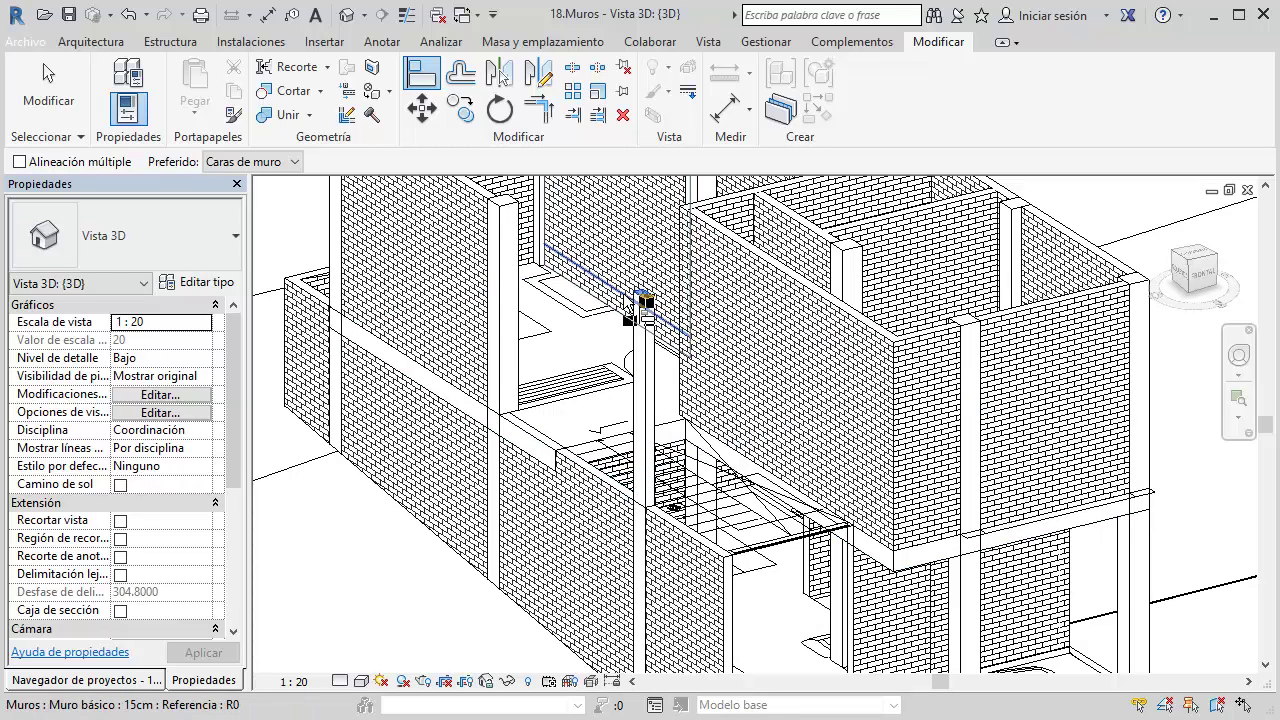
click(700, 552)
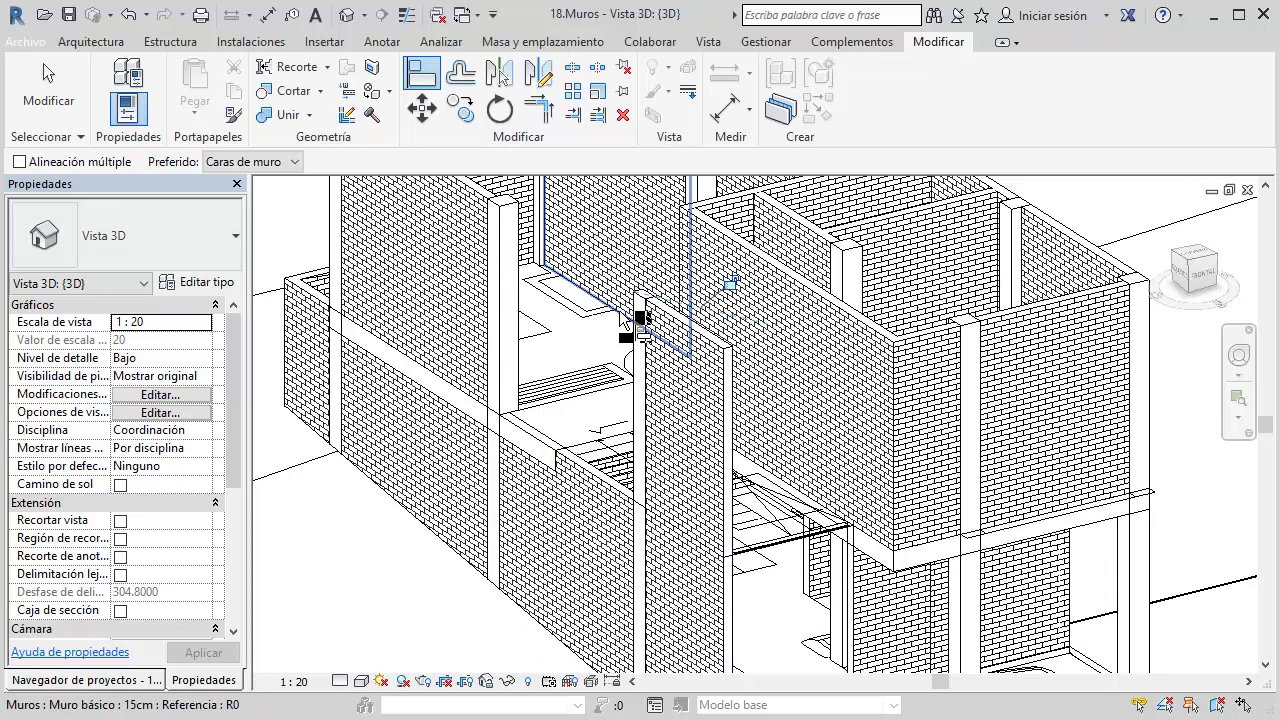
key(Escape)
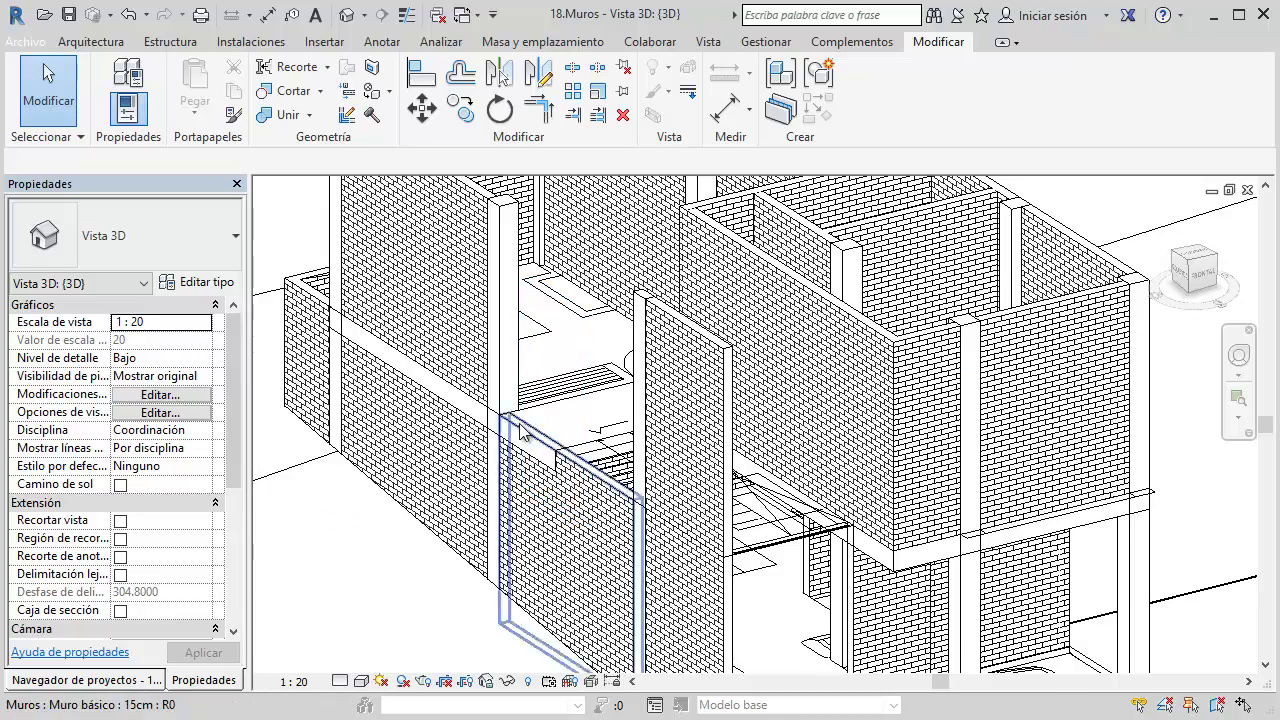
Raise the lower front wall's top flush with the column top using Align
shift+middle_drag(555, 500, 545, 428)
scroll(560, 450, up, 2)
scroll(575, 465, up, 2)
scroll(590, 480, up, 2)
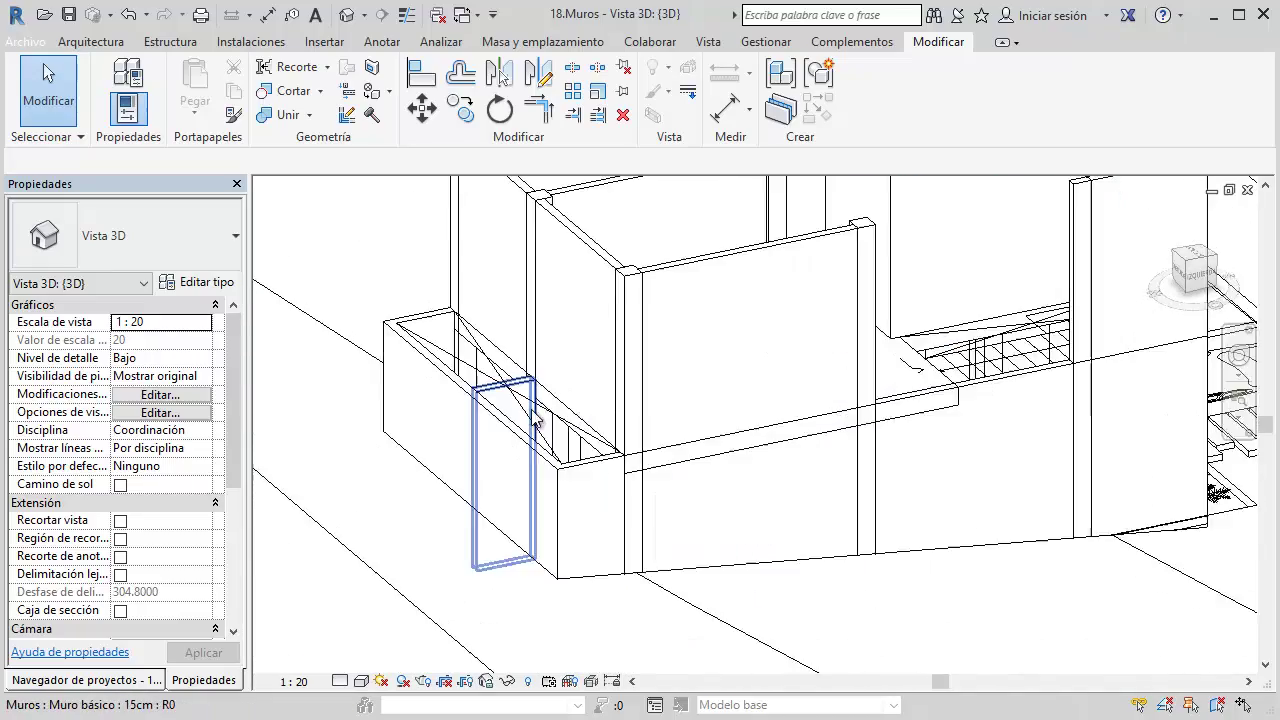
scroll(605, 495, up, 2)
click(640, 525)
scroll(646, 531, up, 2)
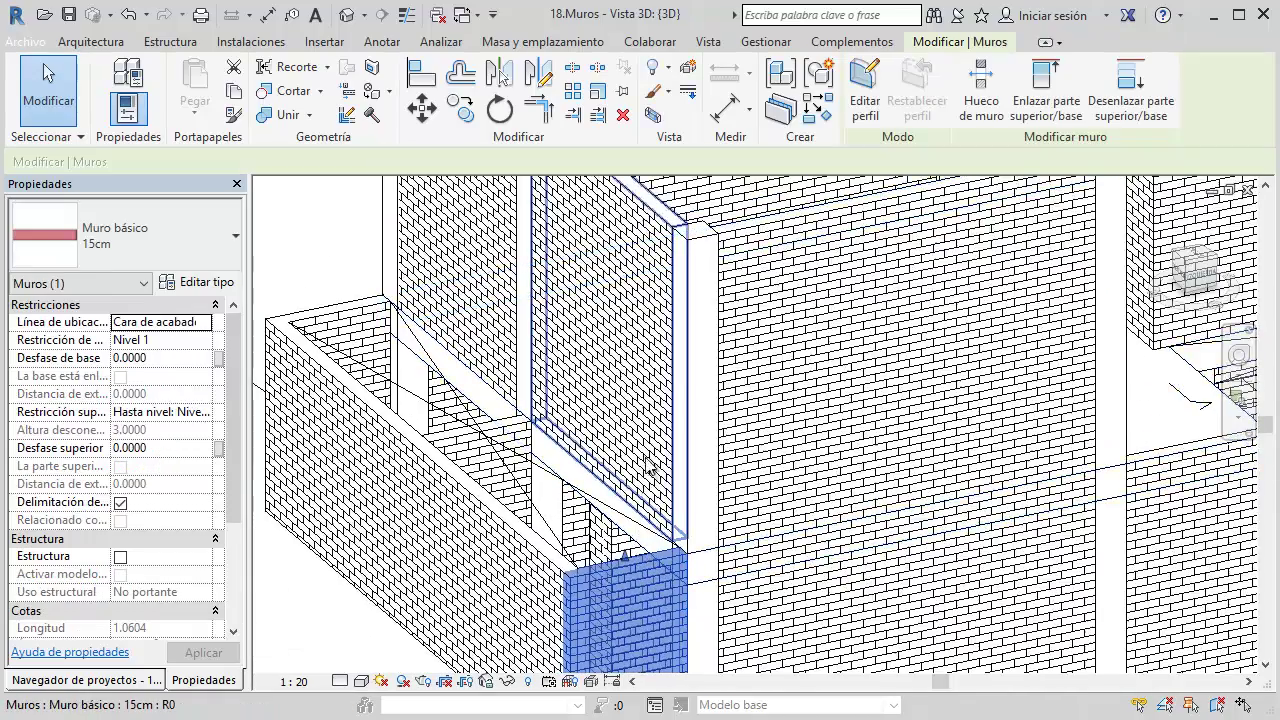
scroll(660, 428, up, 2)
key(a)
key(l)
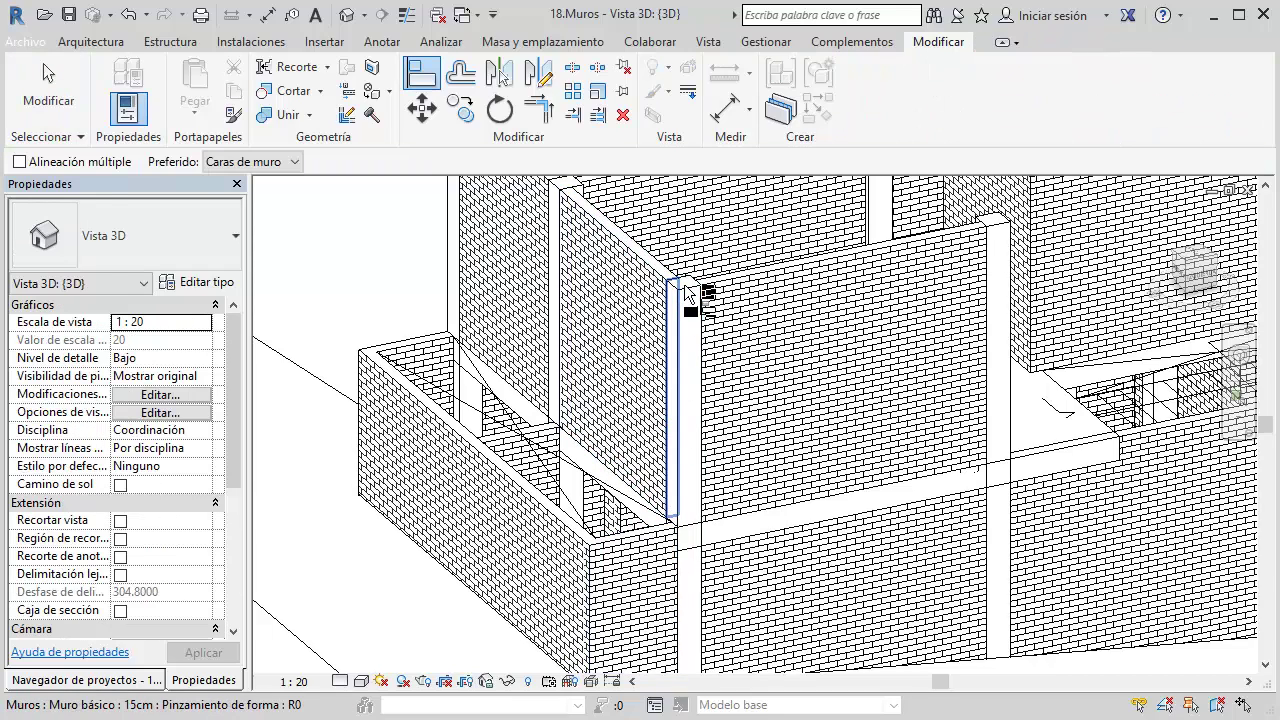
click(686, 285)
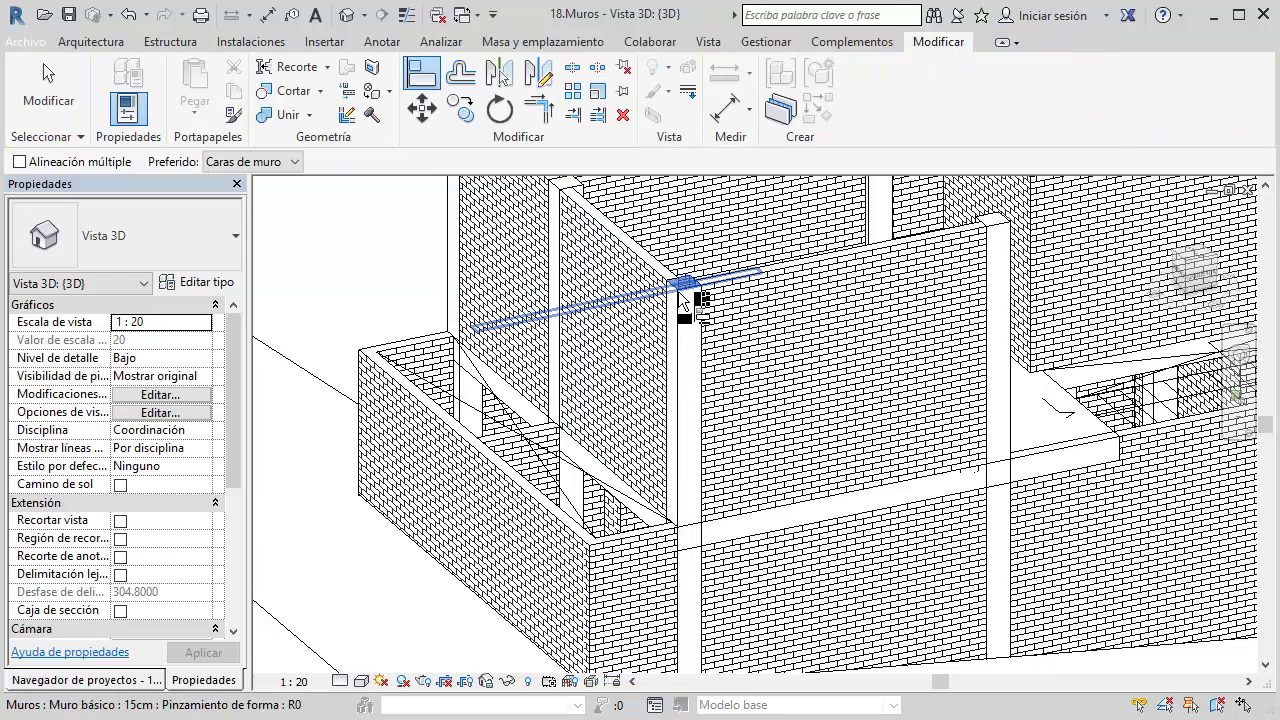
click(630, 536)
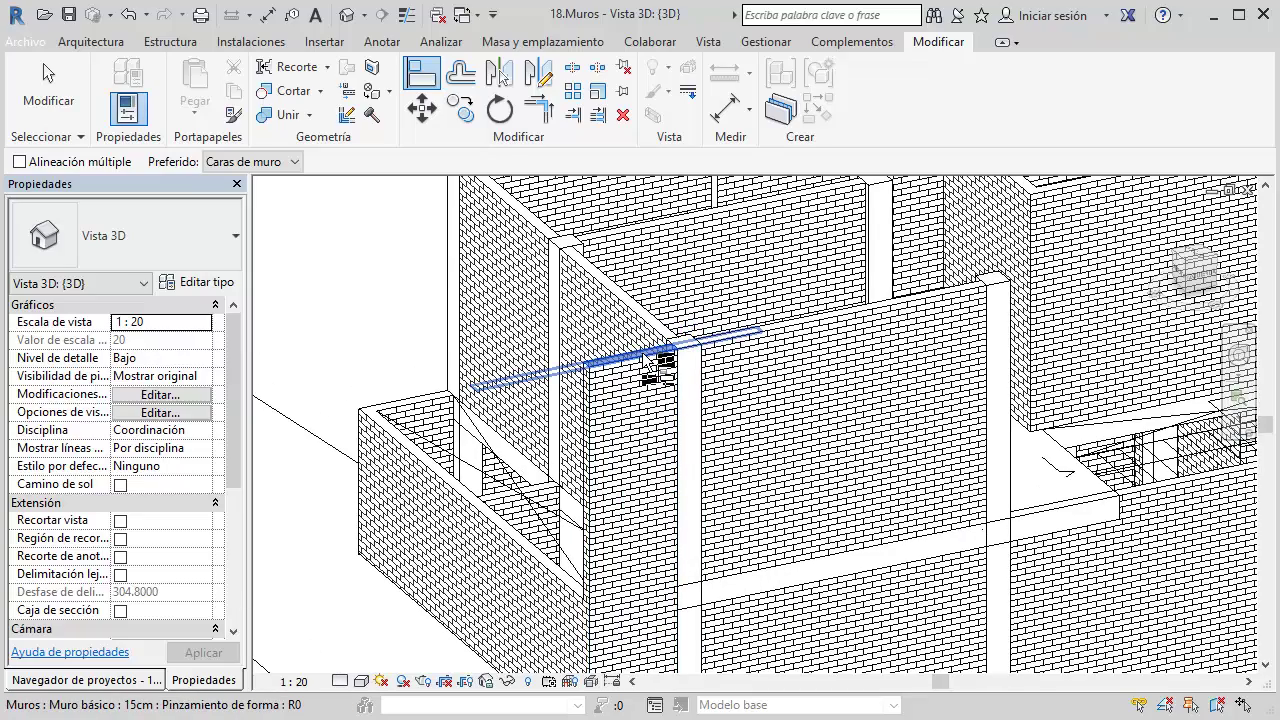
click(636, 360)
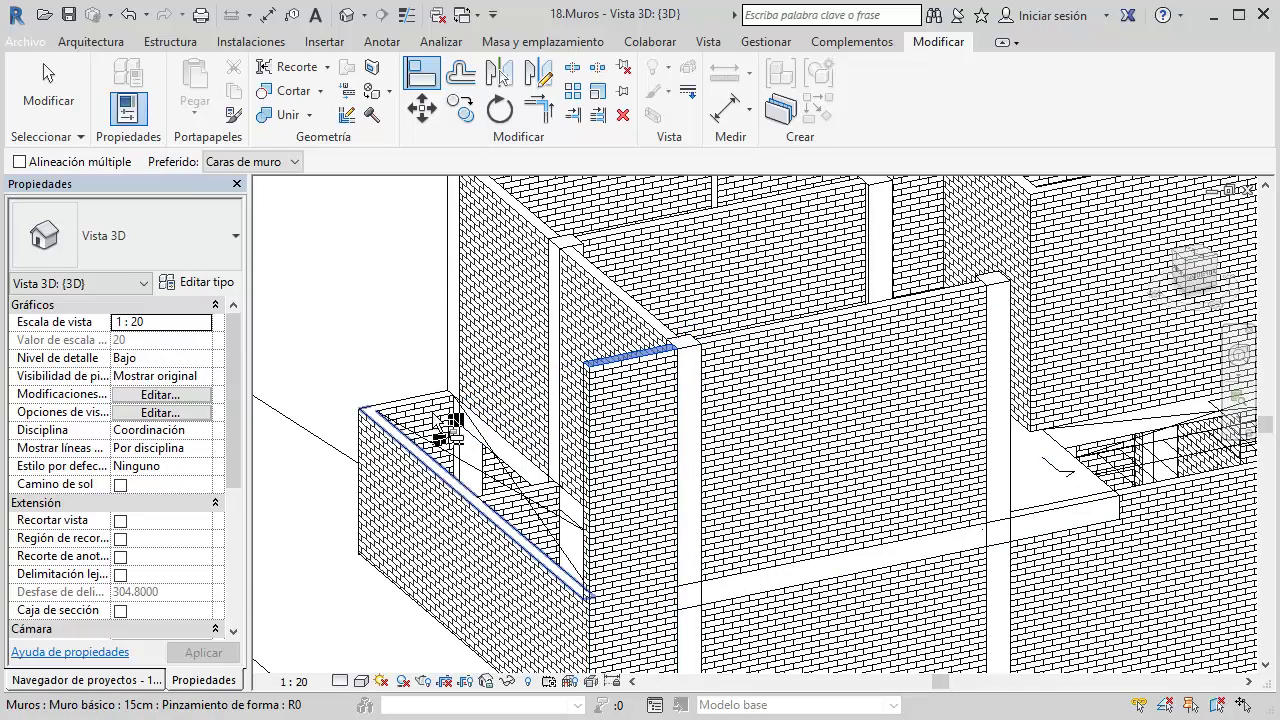
key(Escape)
key(Escape)
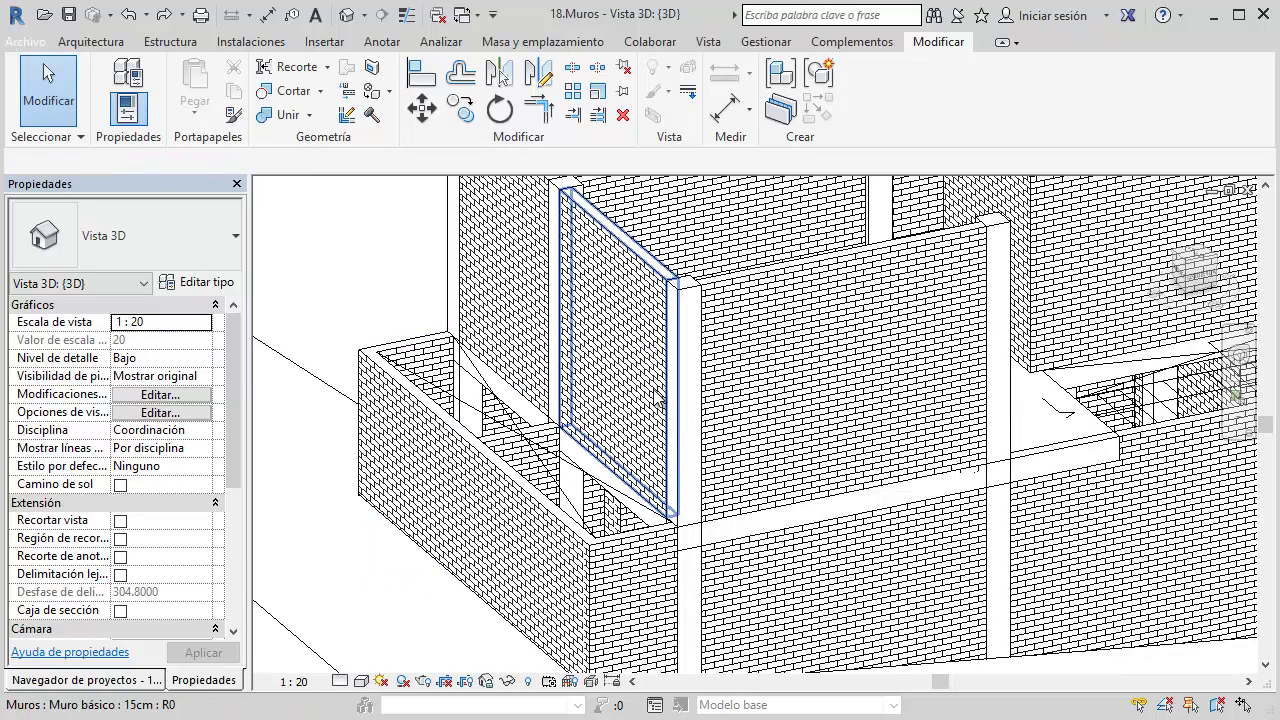
Align the front brick walls' tops to the column top reference
key(l)
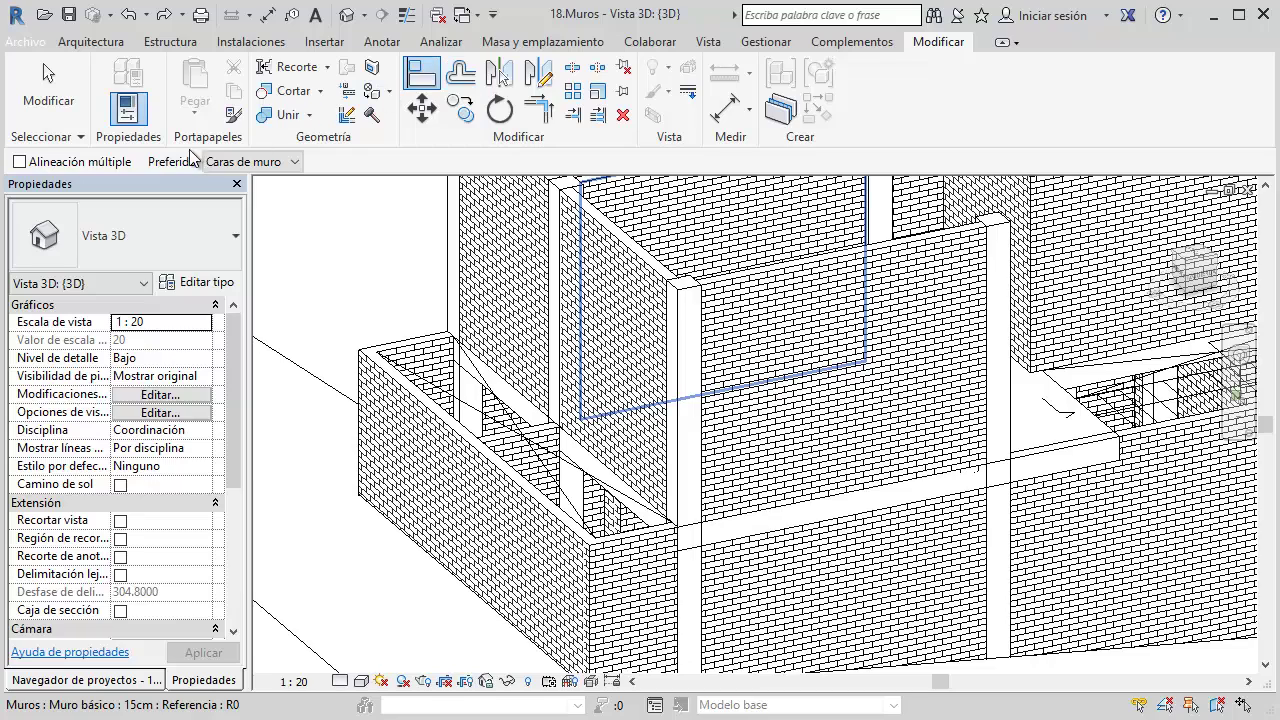
click(685, 283)
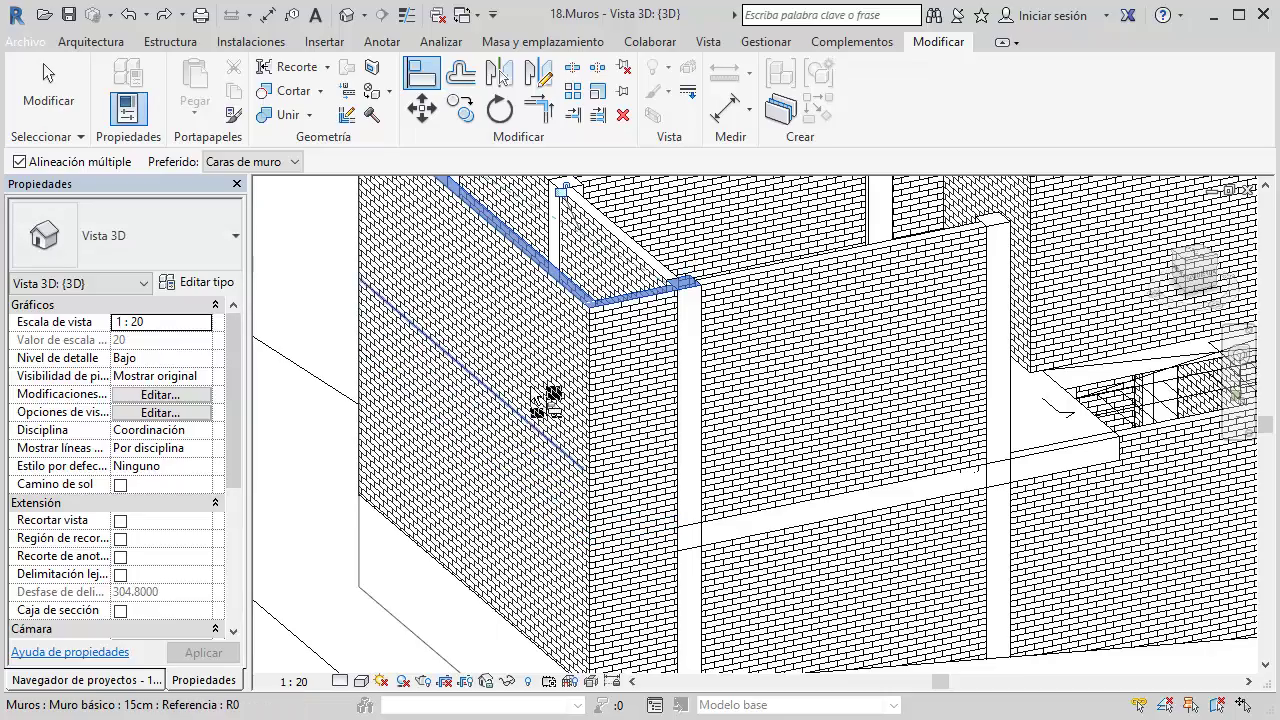
click(545, 405)
mouse_move(559, 444)
shift+middle_down()
mouse_move(690, 448)
mouse_move(752, 400)
shift+middle_up()
scroll(820, 449, up, 3)
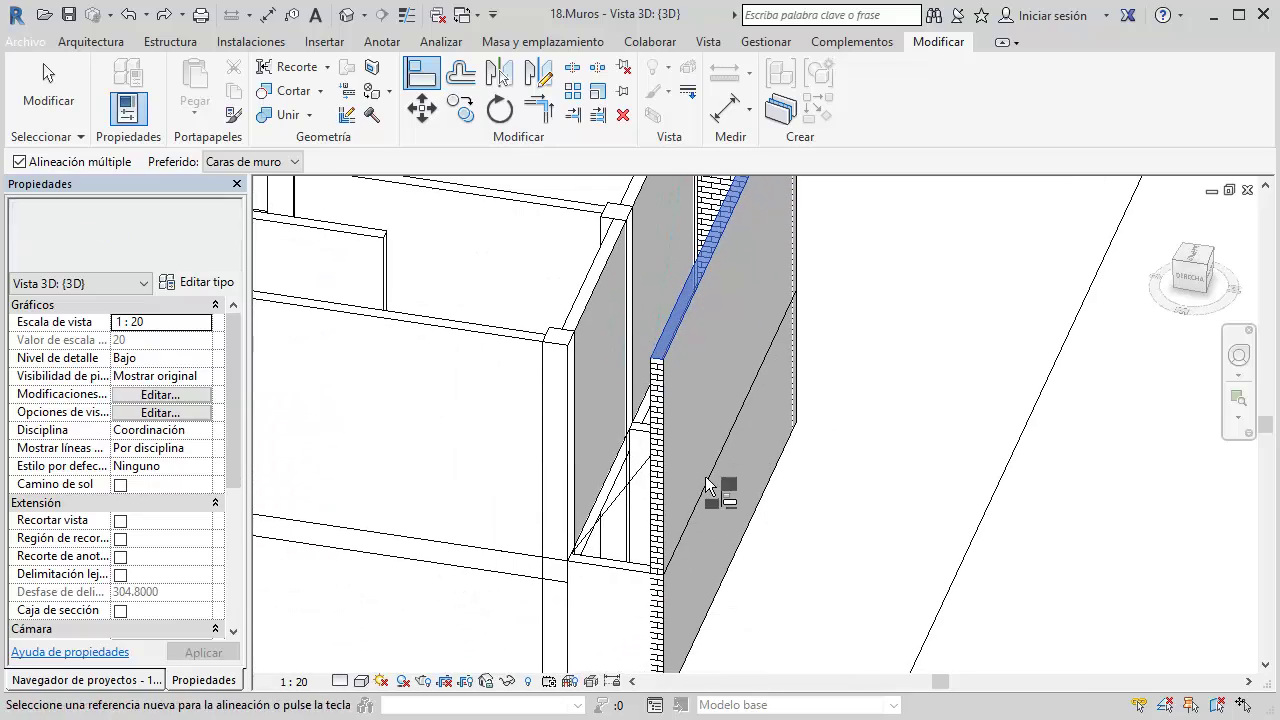
click(612, 556)
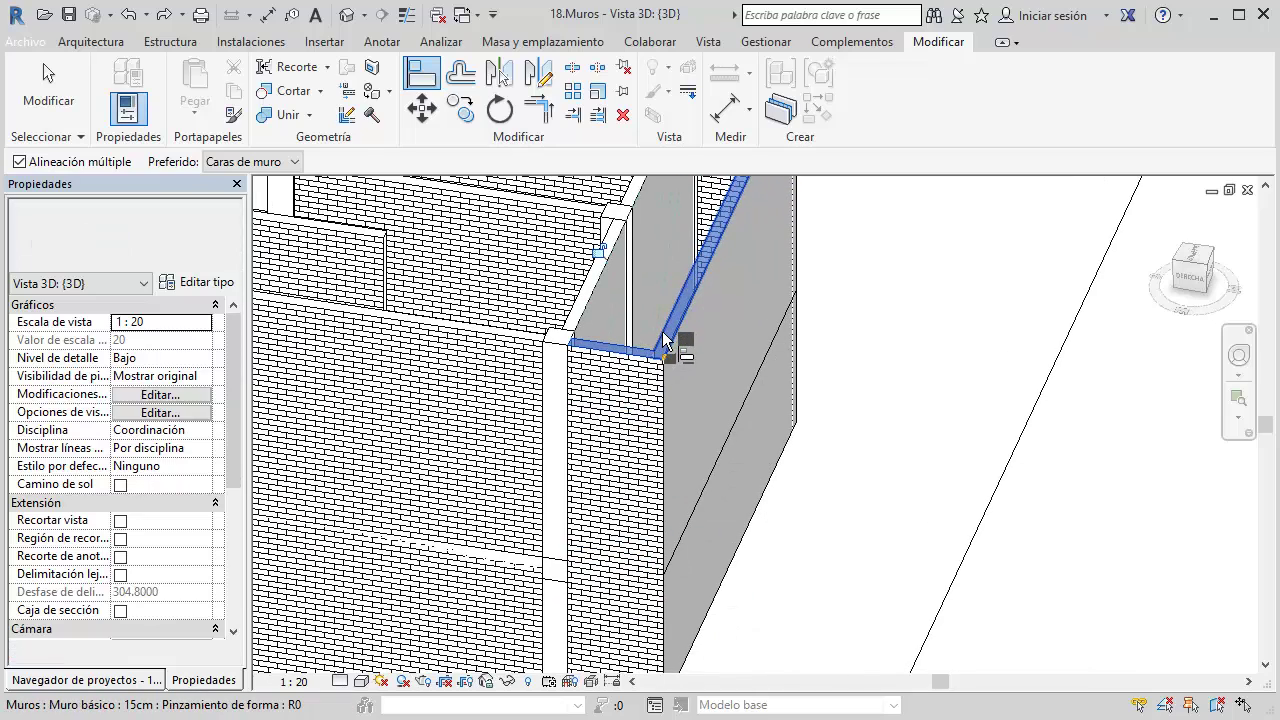
key(Escape)
key(Escape)
Orbit to the front corner and select the low parapet wall
scroll(700, 385, down, 5)
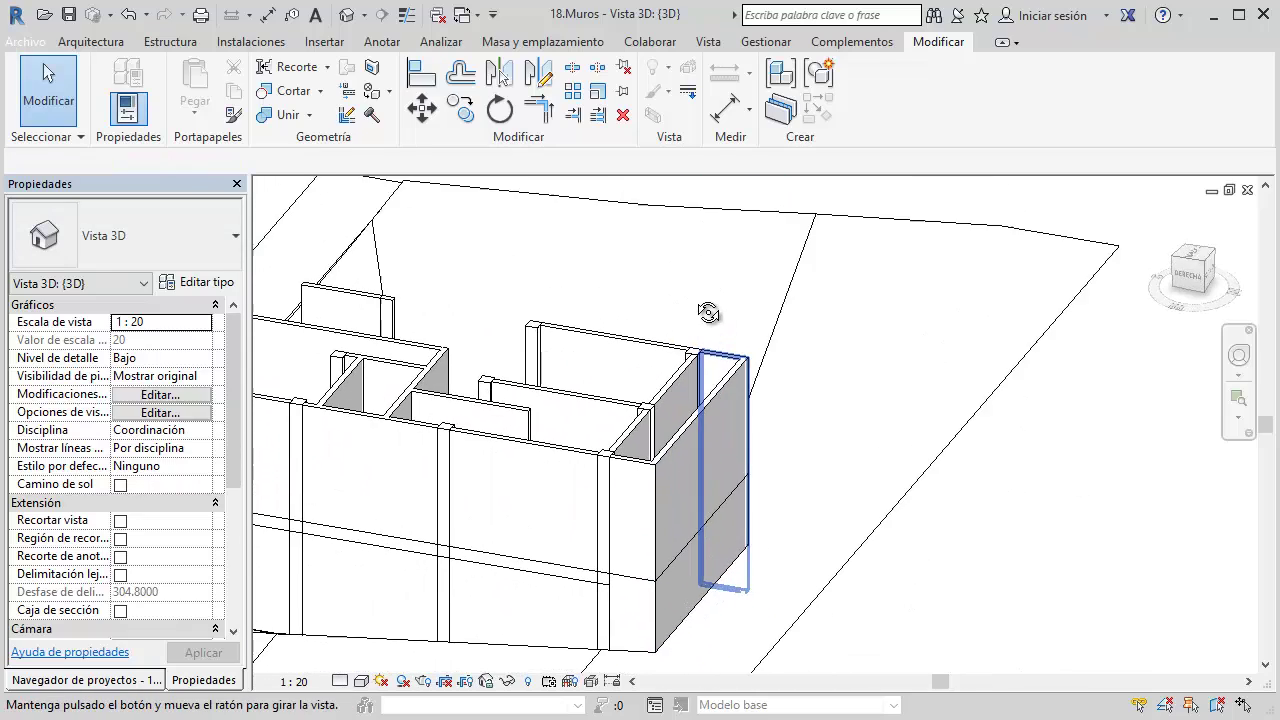
shift+middle_drag(712, 390, 658, 490)
scroll(674, 443, up, 3)
scroll(674, 443, up, 2)
scroll(690, 452, down, 3)
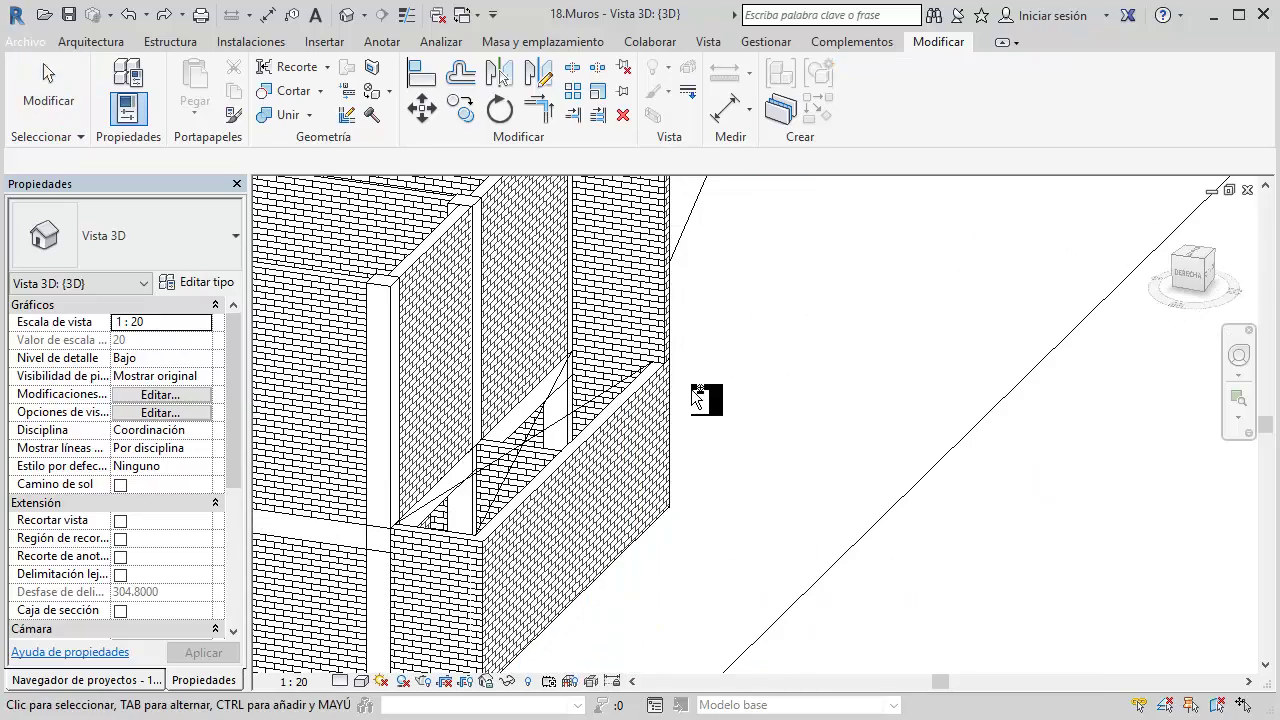
middle_drag(700, 391, 706, 290)
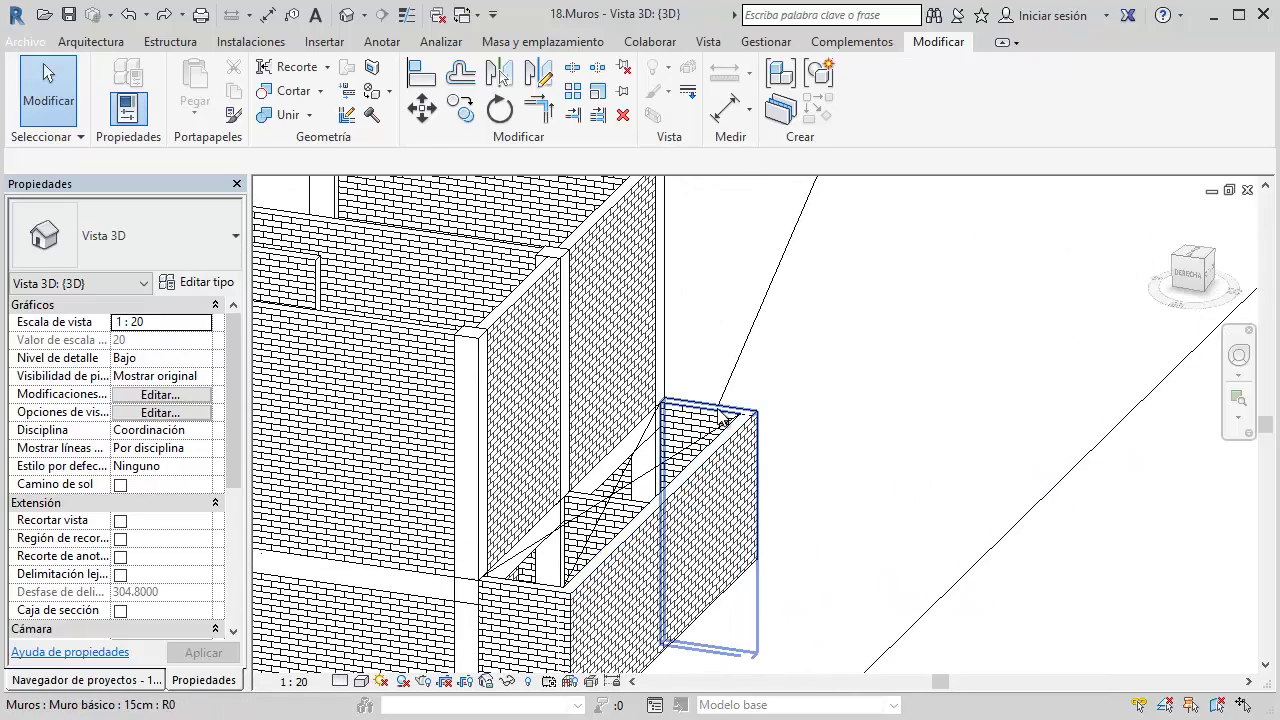
click(724, 422)
middle_drag(724, 422, 869, 434)
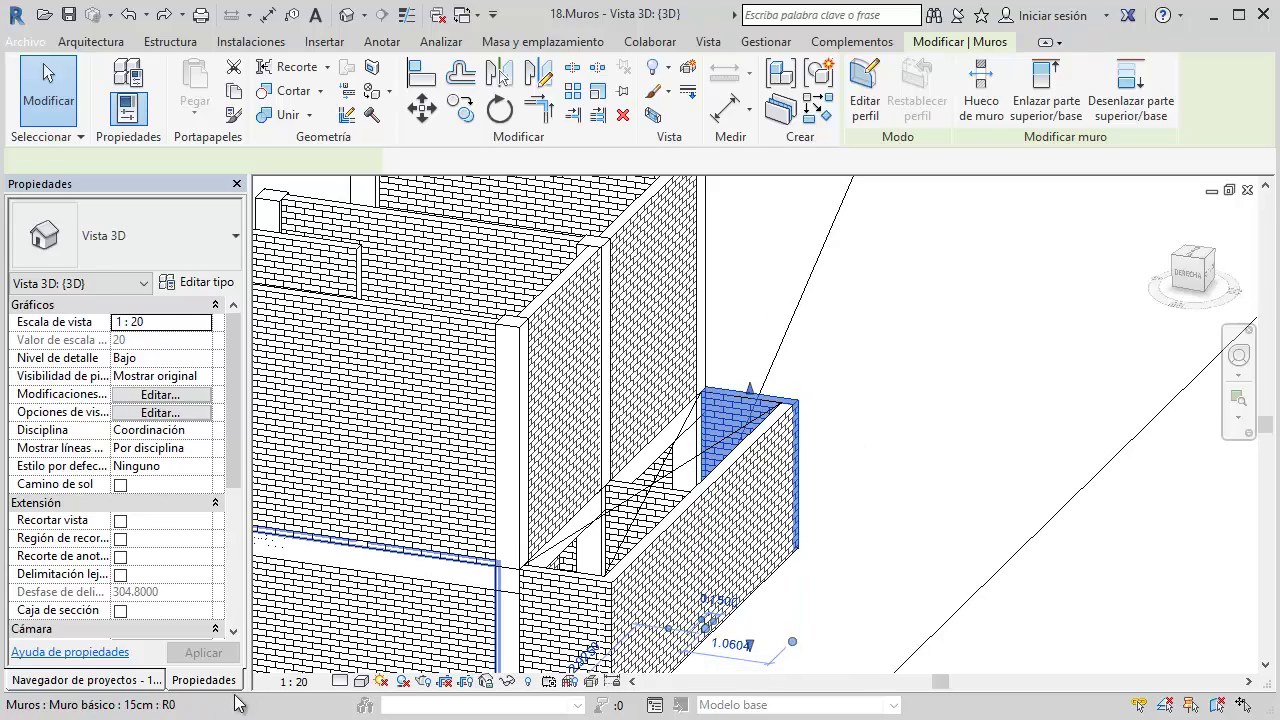
Select the four parapet walls and set their top constraint to unconnected
mouse_move(703, 490)
shift+middle_down()
mouse_move(791, 457)
mouse_move(829, 363)
shift+middle_up()
click(829, 363)
mouse_move(729, 424)
shift+middle_down()
mouse_move(700, 428)
mouse_move(691, 414)
shift+middle_up()
middle_drag(830, 377, 903, 337)
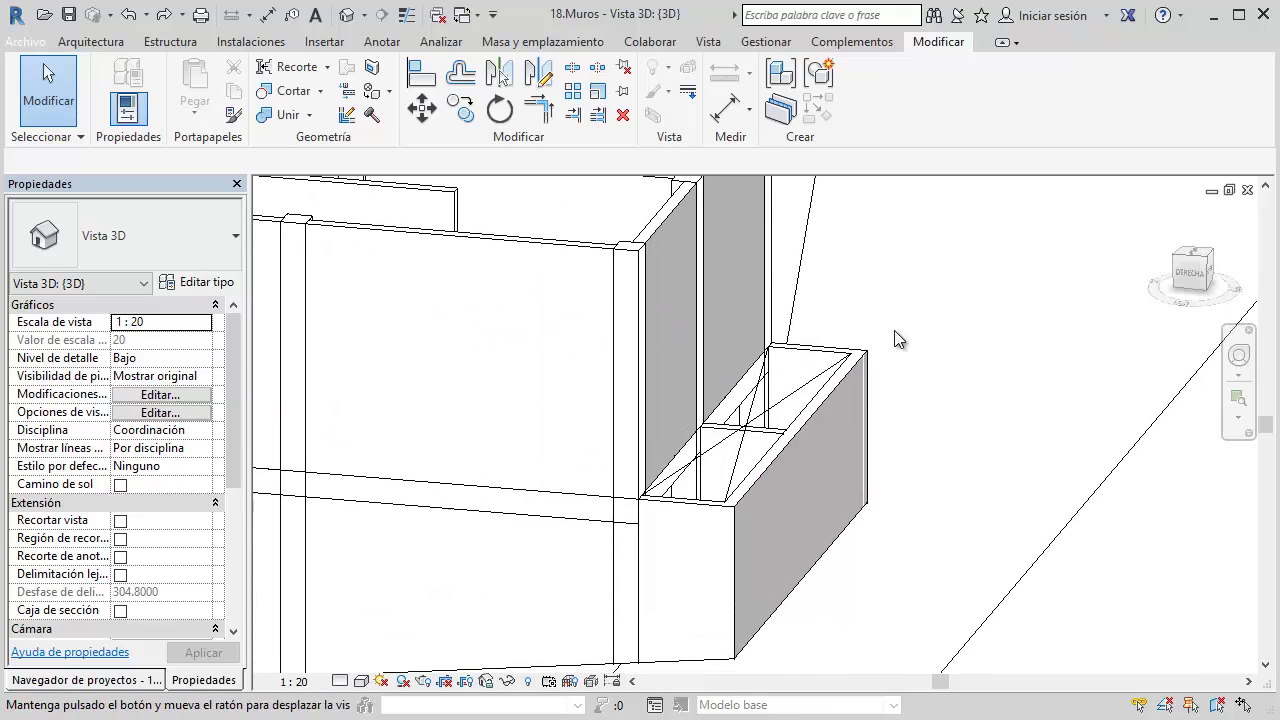
middle_drag(835, 380, 781, 372)
click(781, 374)
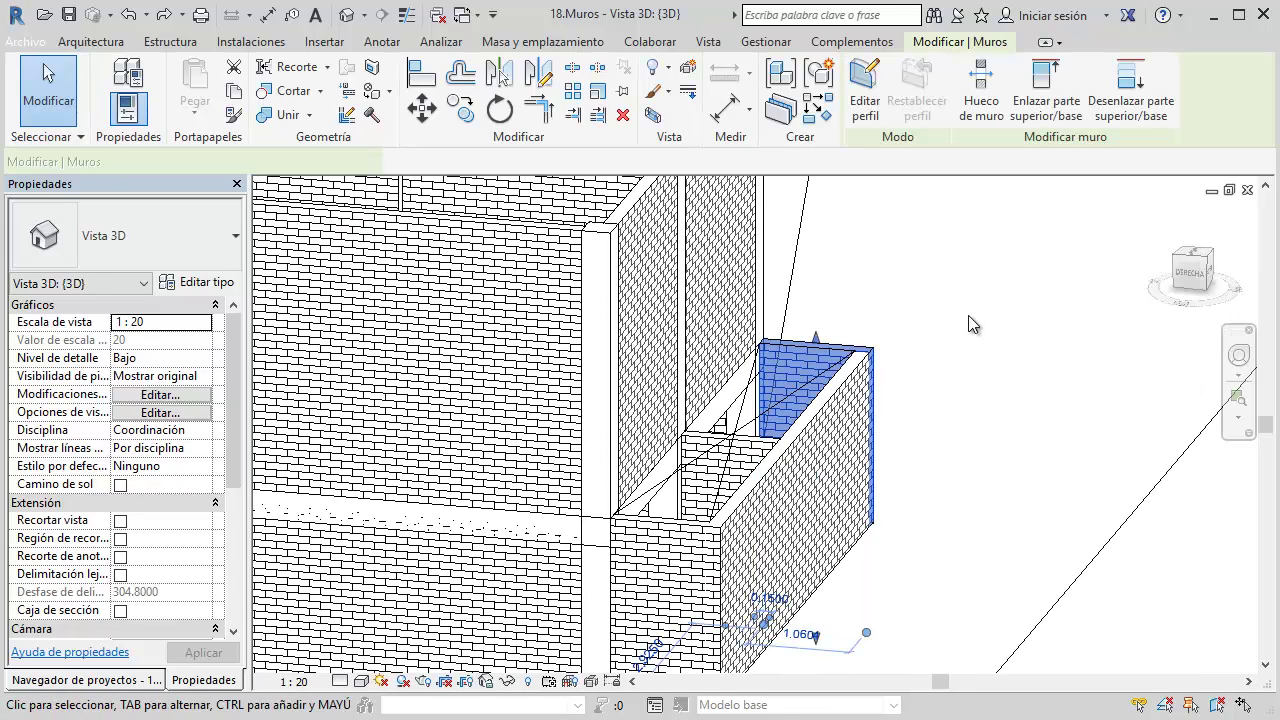
ctrl+click(775, 440)
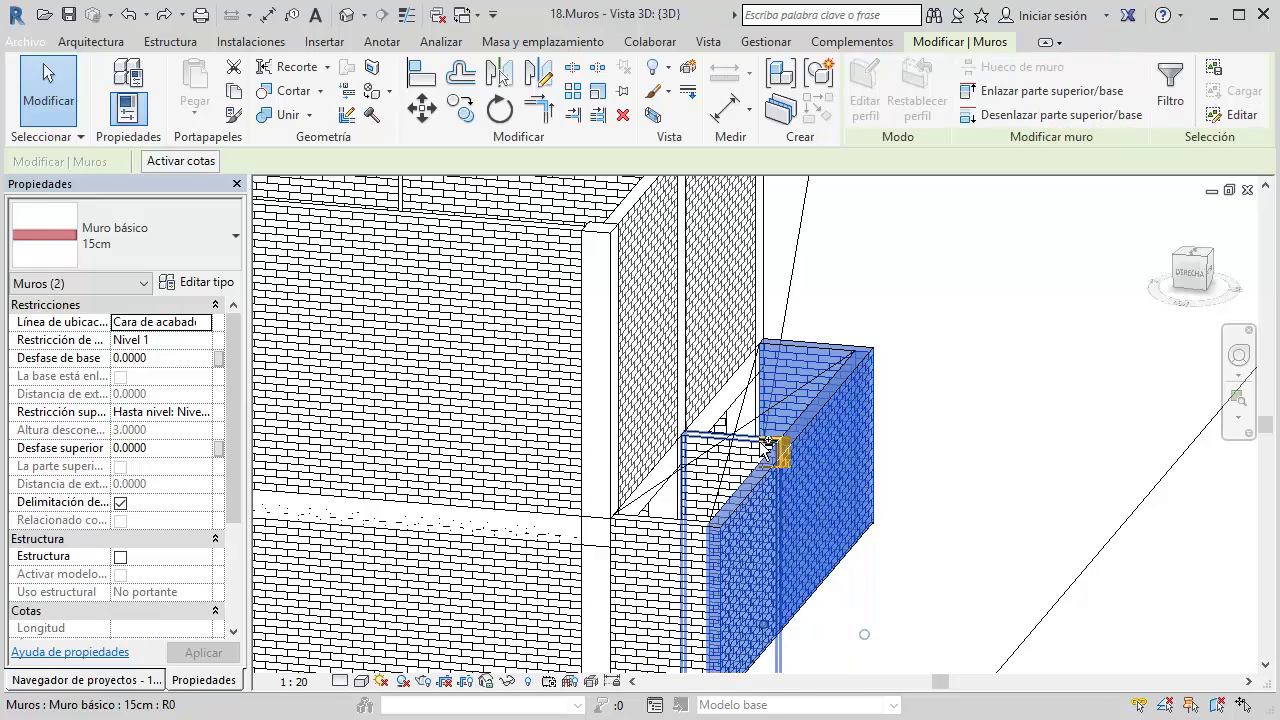
ctrl+click(694, 514)
ctrl+click(677, 537)
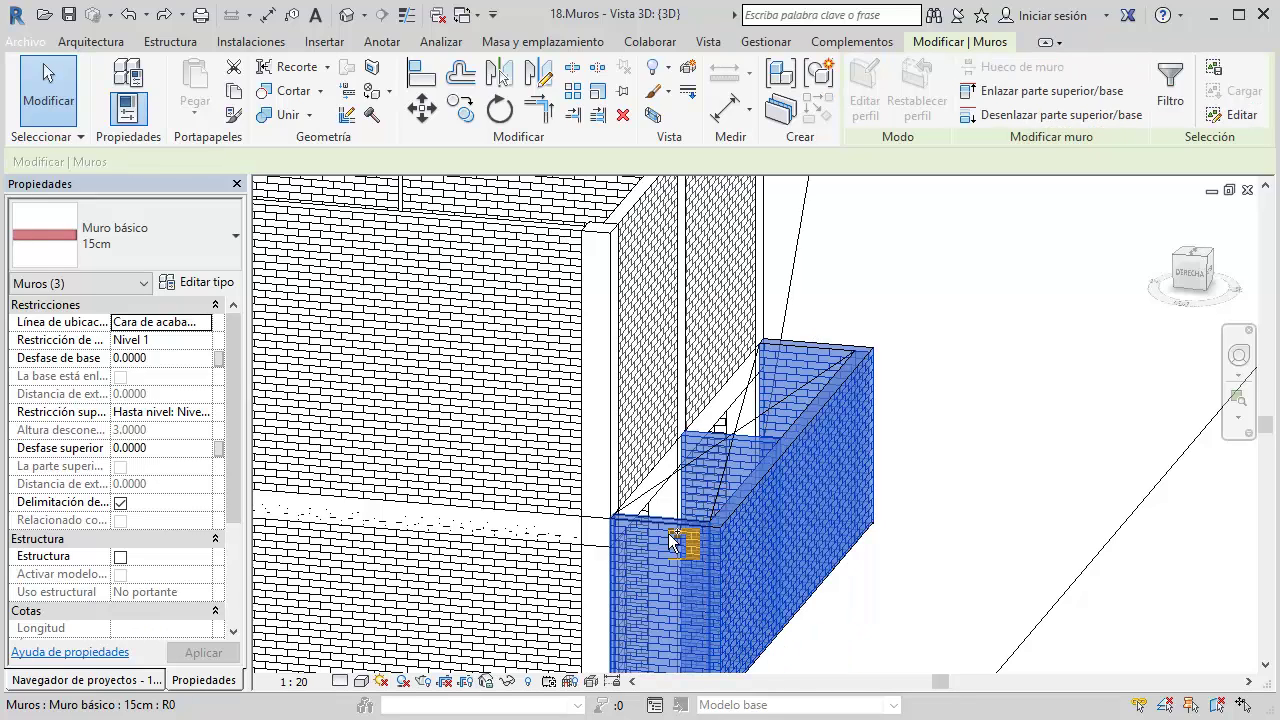
click(207, 420)
click(182, 430)
text(2.6000)
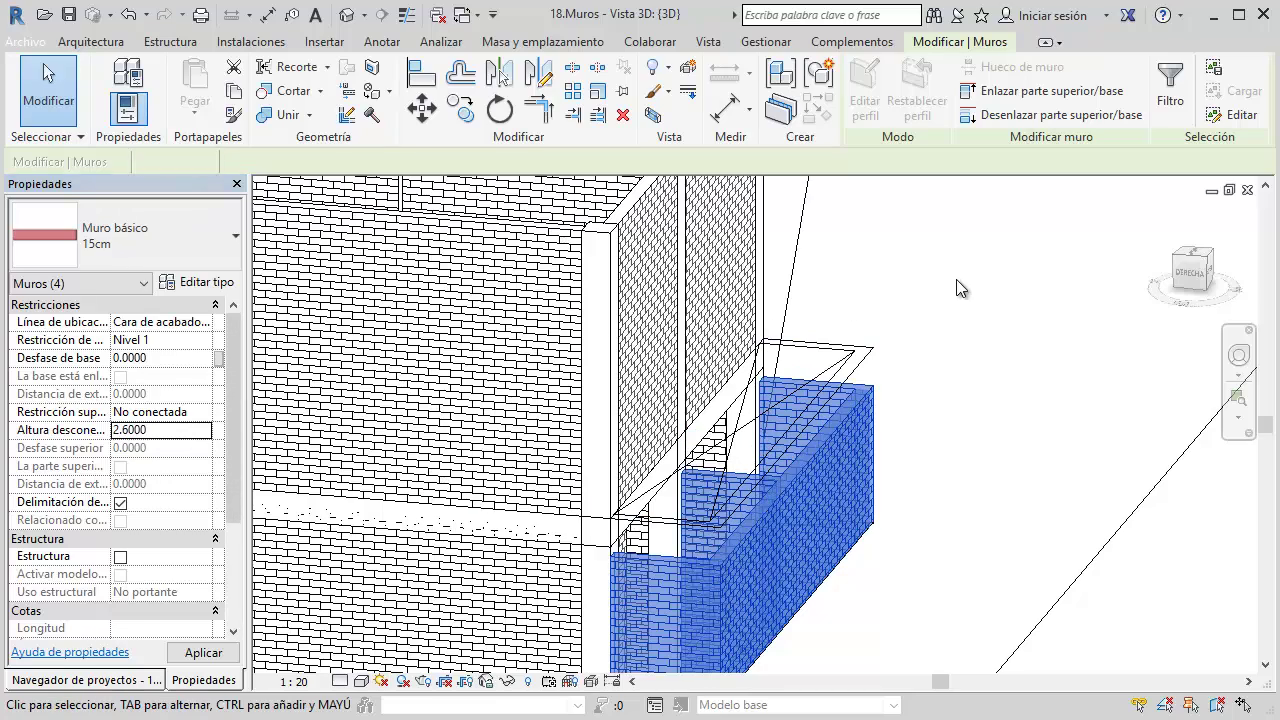
click(956, 279)
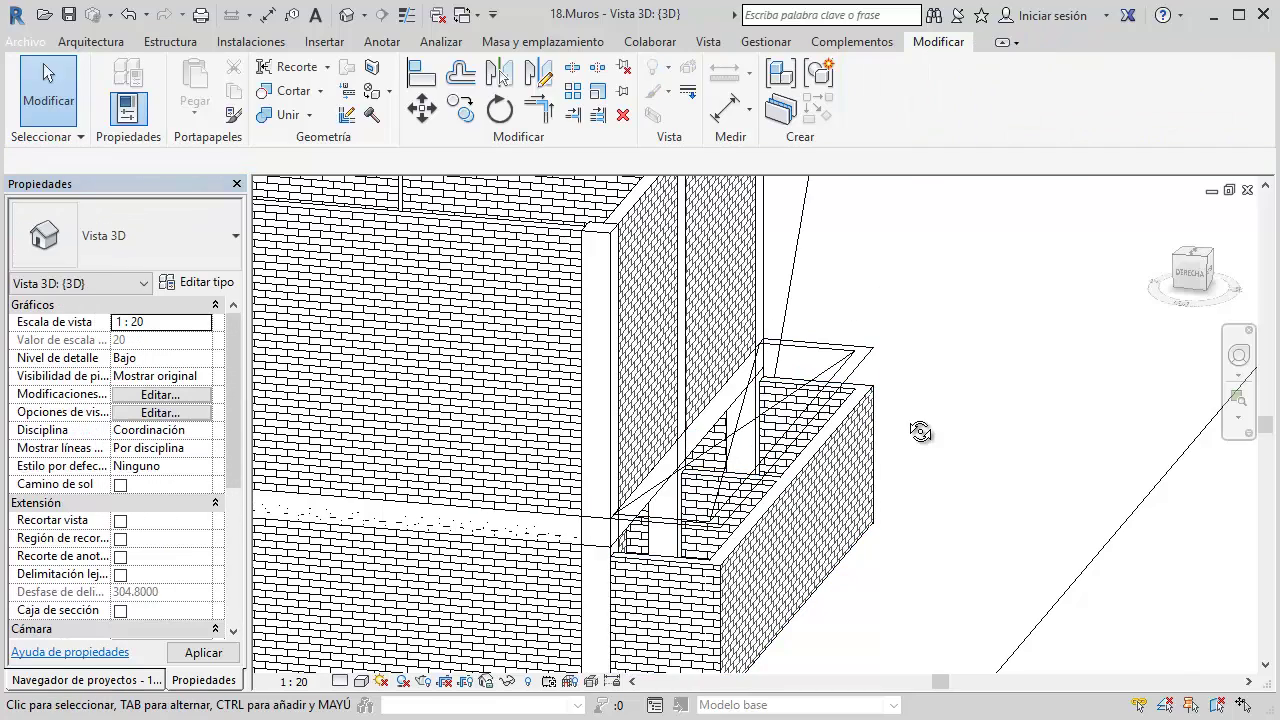
mouse_move(914, 430)
shift+middle_down()
mouse_move(848, 420)
mouse_move(876, 357)
shift+middle_up()
shift+middle_drag(779, 412, 913, 167)
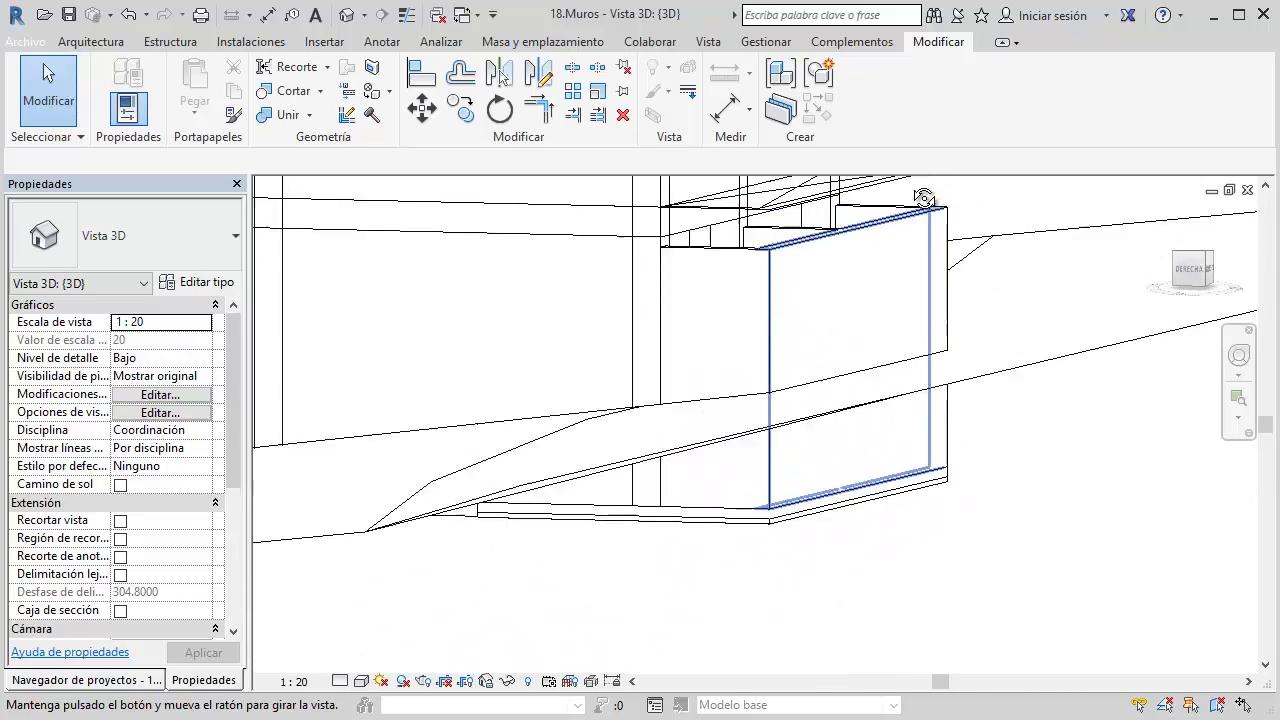
shift+middle_drag(913, 167, 952, 254)
mouse_move(1123, 364)
shift+middle_down()
mouse_move(1003, 451)
mouse_move(894, 434)
mouse_move(842, 450)
mouse_move(458, 418)
shift+middle_up()
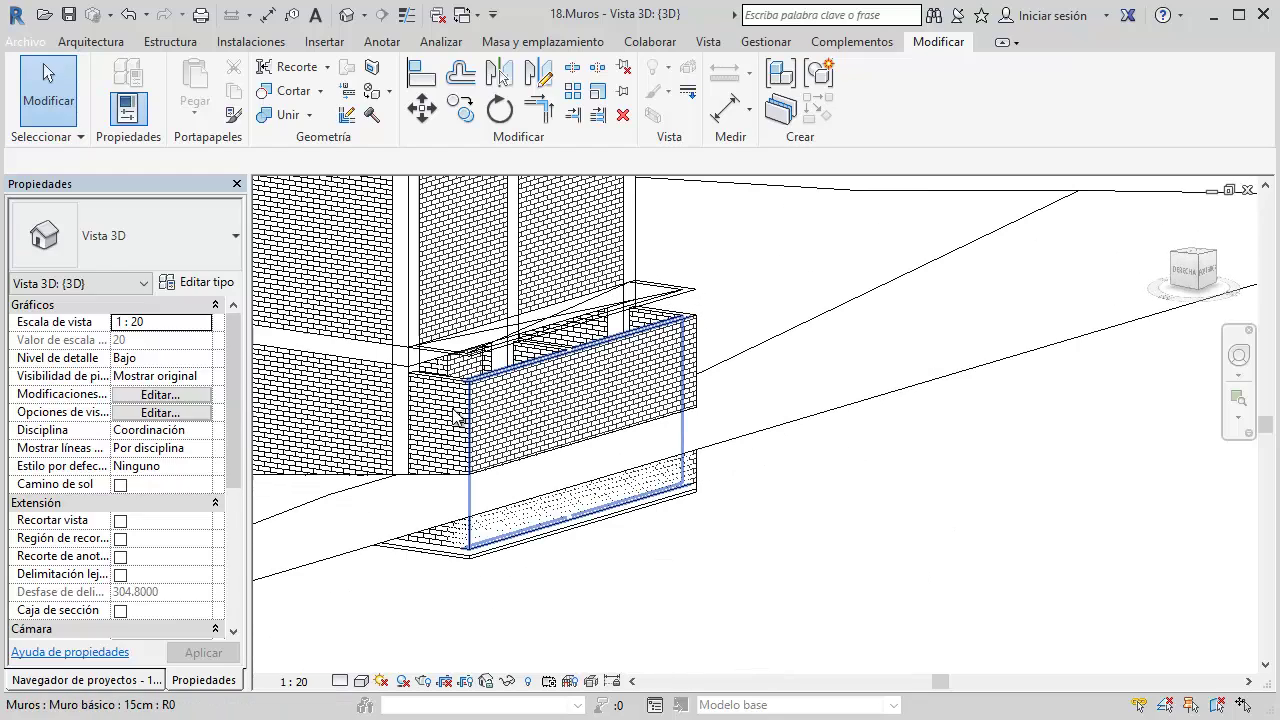
mouse_move(566, 480)
shift+middle_down()
mouse_move(577, 451)
mouse_move(671, 476)
mouse_move(688, 378)
mouse_move(650, 338)
shift+middle_up()
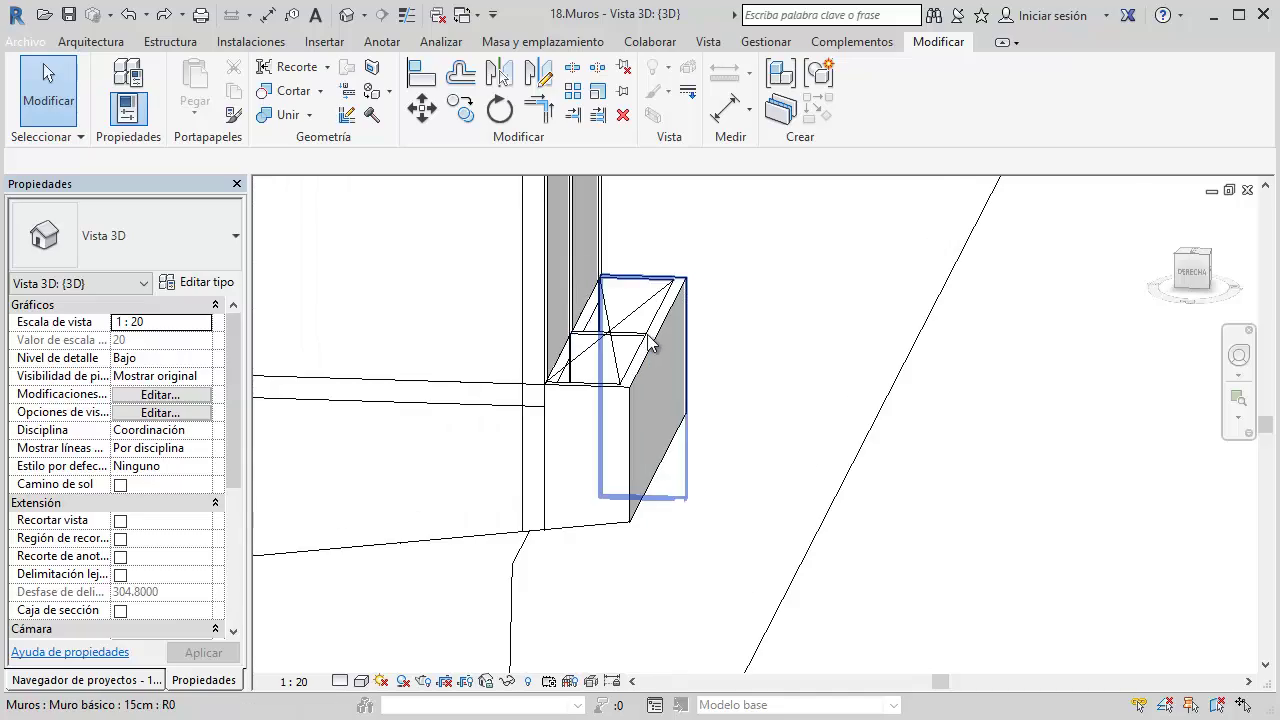
scroll(650, 338, up, 2)
scroll(516, 422, up, 2)
scroll(516, 422, down, 2)
scroll(516, 422, down, 3)
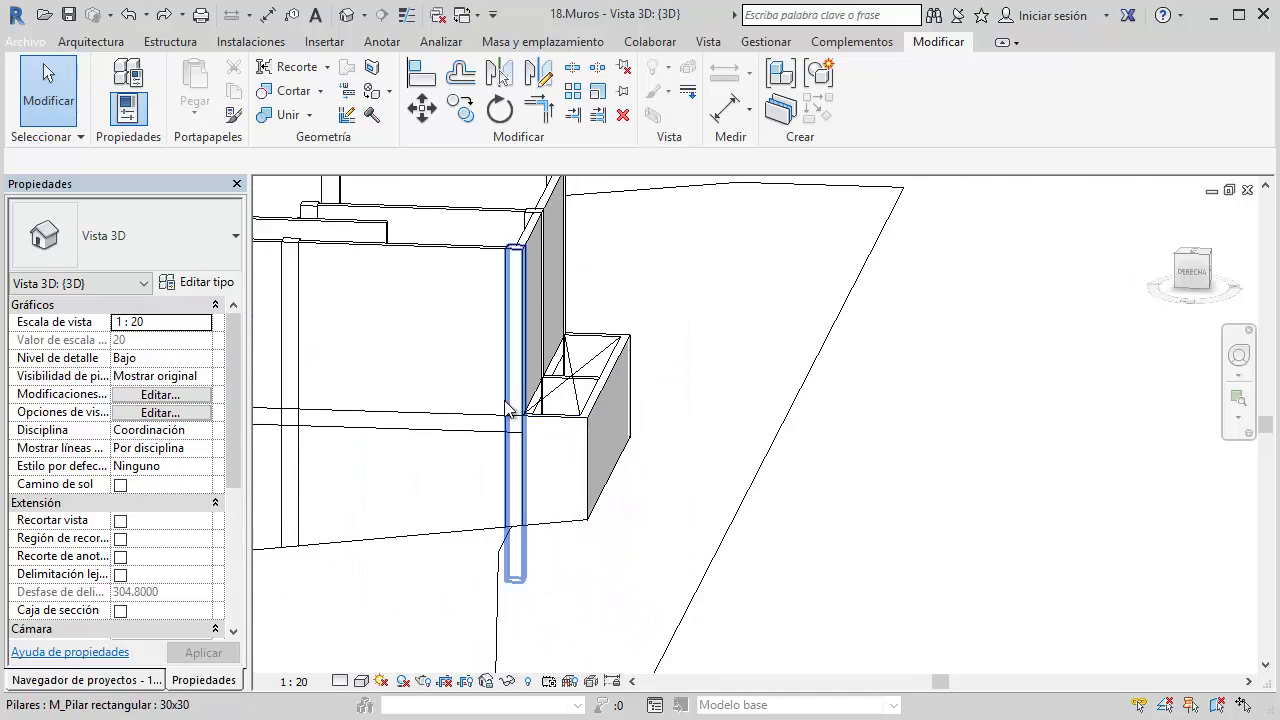
mouse_move(516, 422)
shift+middle_down()
mouse_move(486, 443)
mouse_move(682, 447)
mouse_move(594, 355)
shift+middle_up()
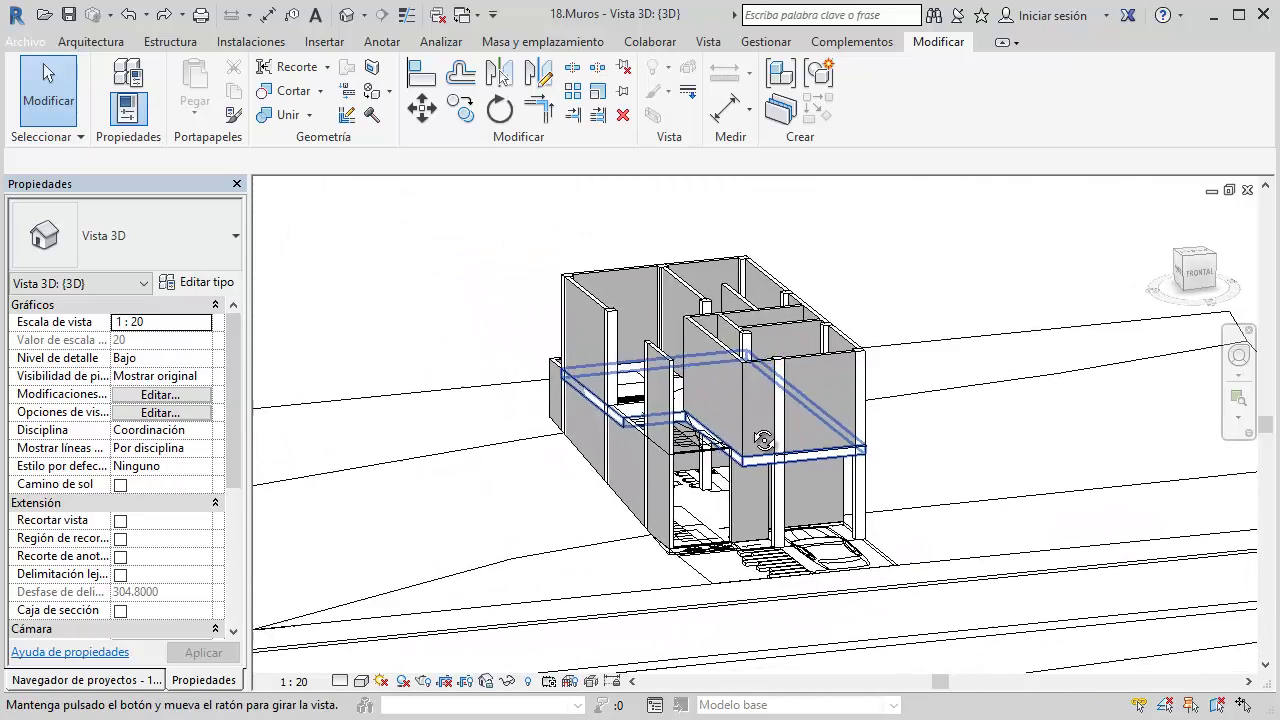
scroll(680, 360, up, 2)
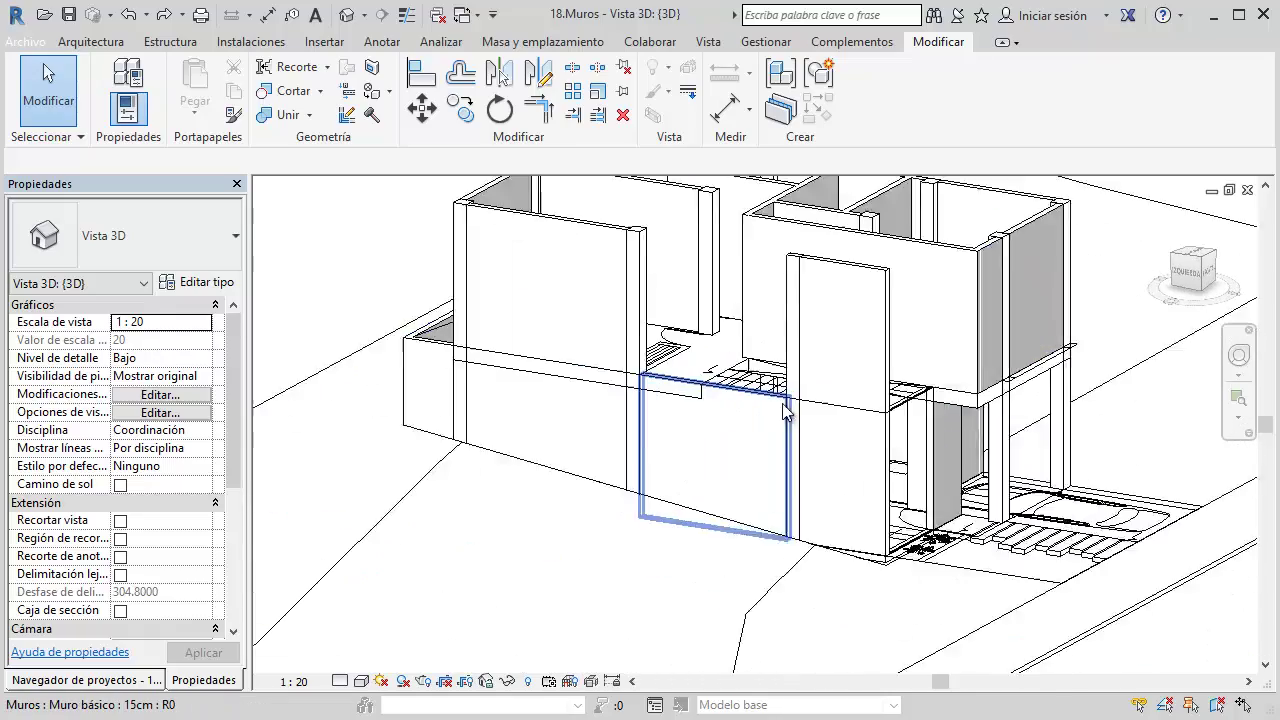
scroll(720, 390, up, 2)
scroll(763, 400, up, 2)
click(763, 400)
mouse_move(766, 410)
shift+middle_down()
mouse_move(803, 498)
mouse_move(729, 429)
mouse_move(809, 443)
mouse_move(734, 443)
mouse_move(729, 406)
mouse_move(790, 338)
shift+middle_up()
scroll(729, 406, up, 2)
scroll(734, 409, up, 1)
scroll(749, 420, up, 1)
scroll(790, 338, down, 2)
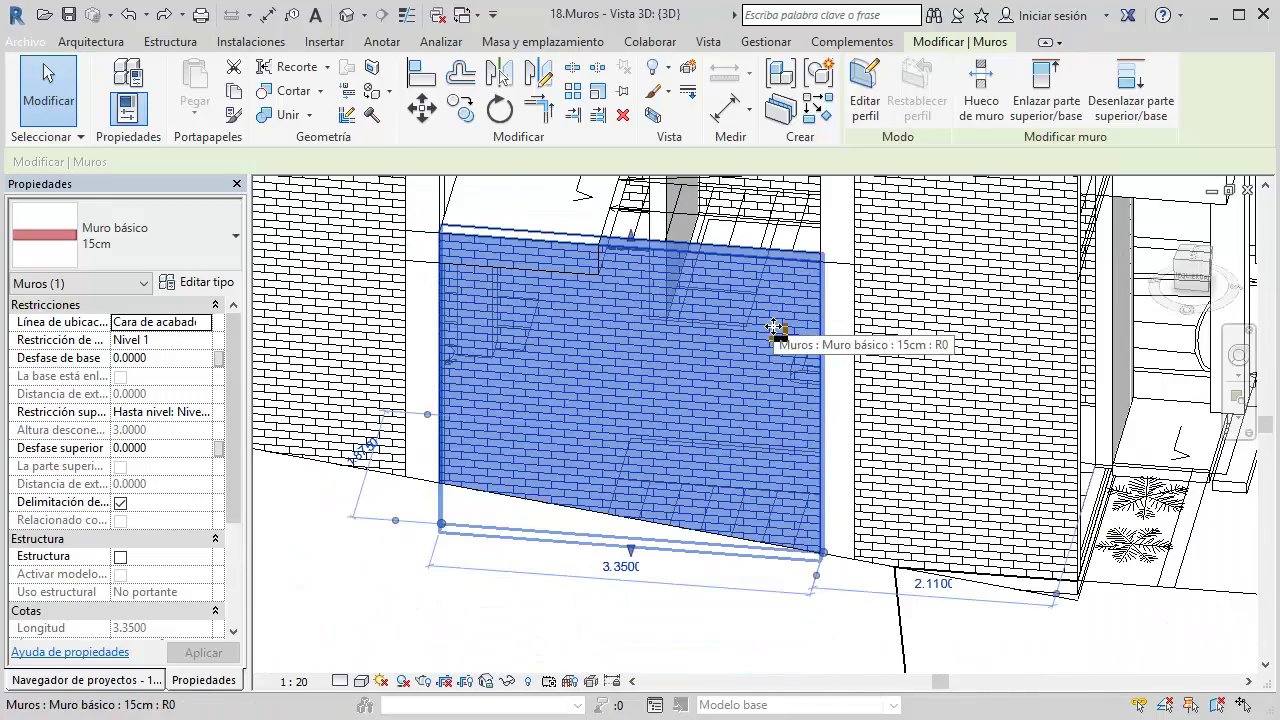
Temporarily isolate the brick wall and the floor slab above it
key(Escape)
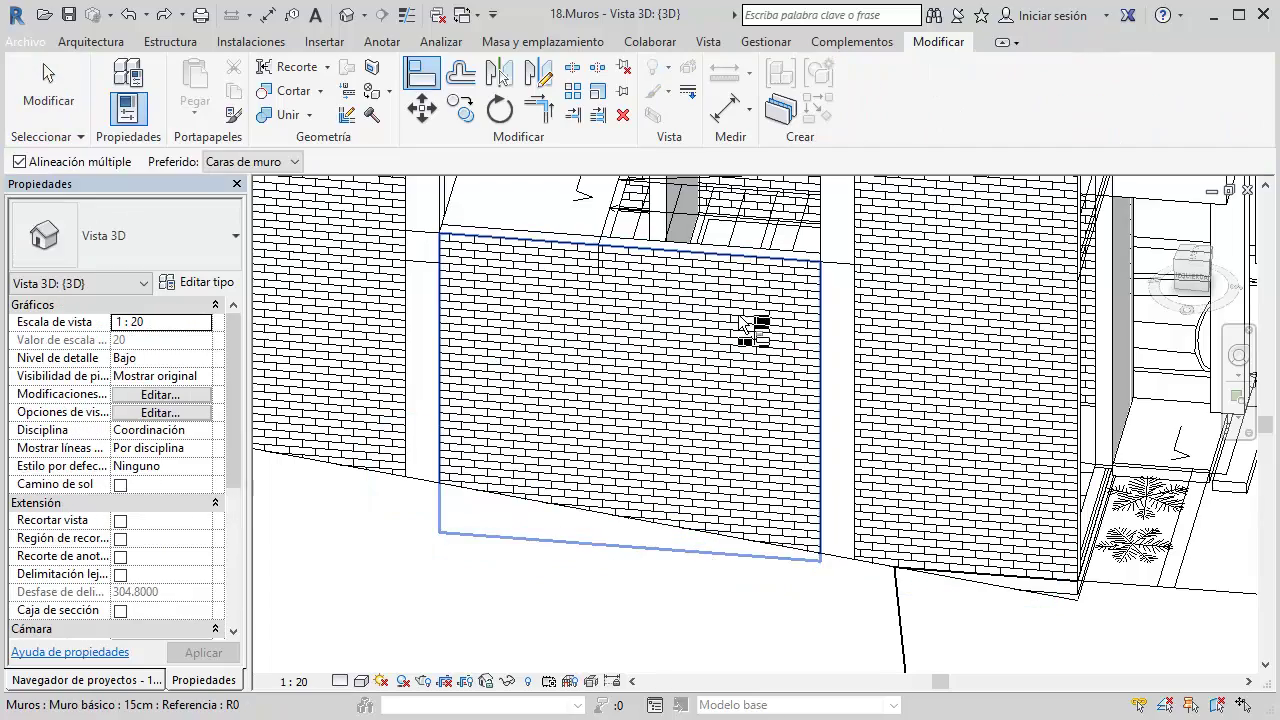
click(651, 251)
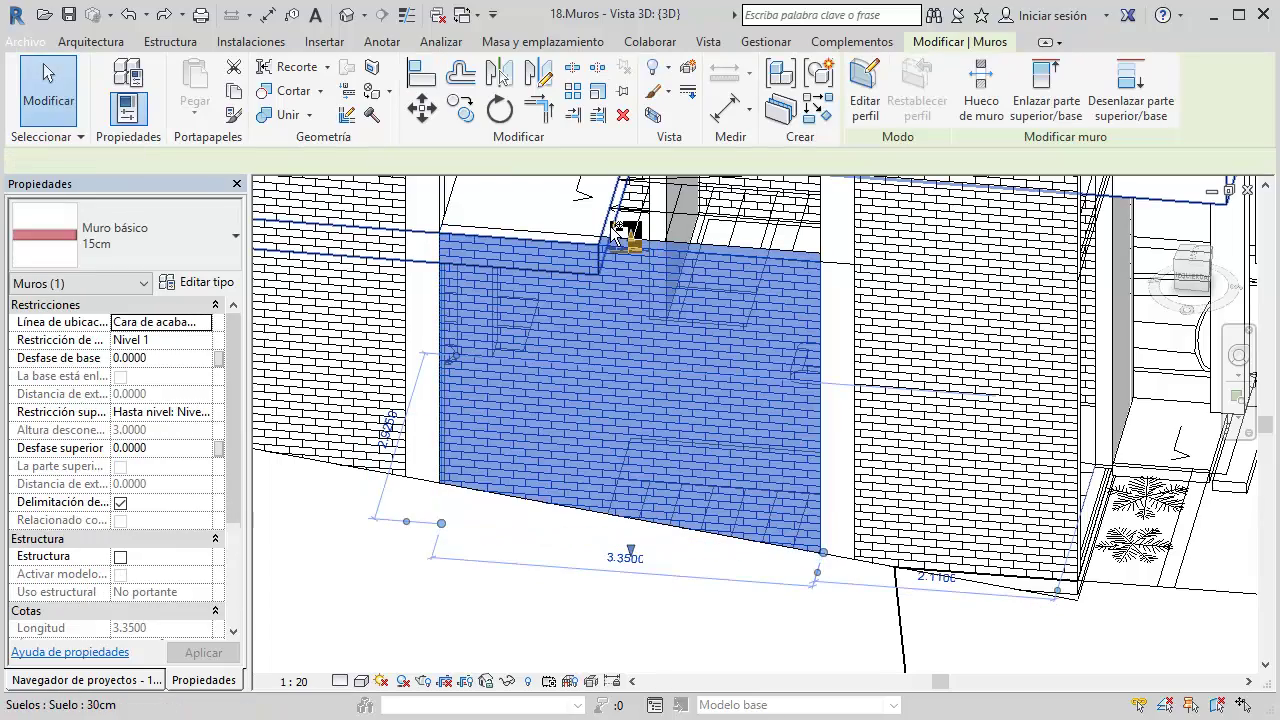
ctrl+click(614, 229)
shift+middle_drag(614, 229, 630, 382)
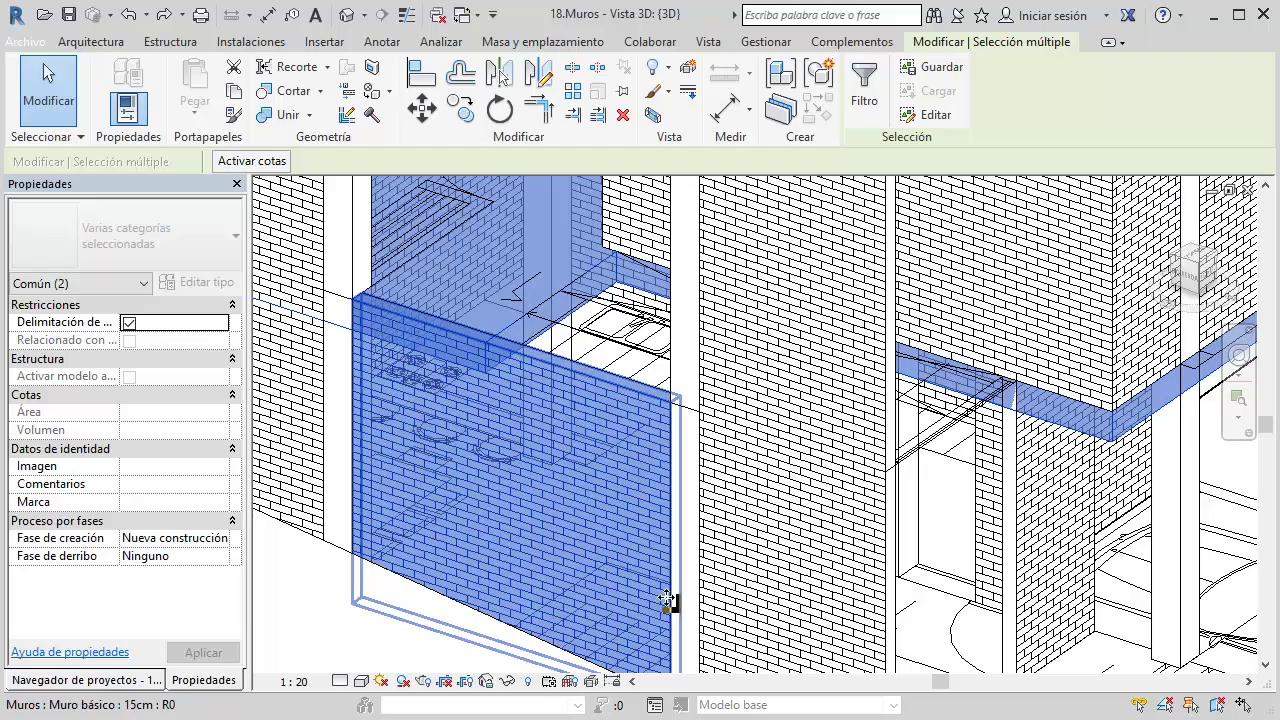
click(510, 681)
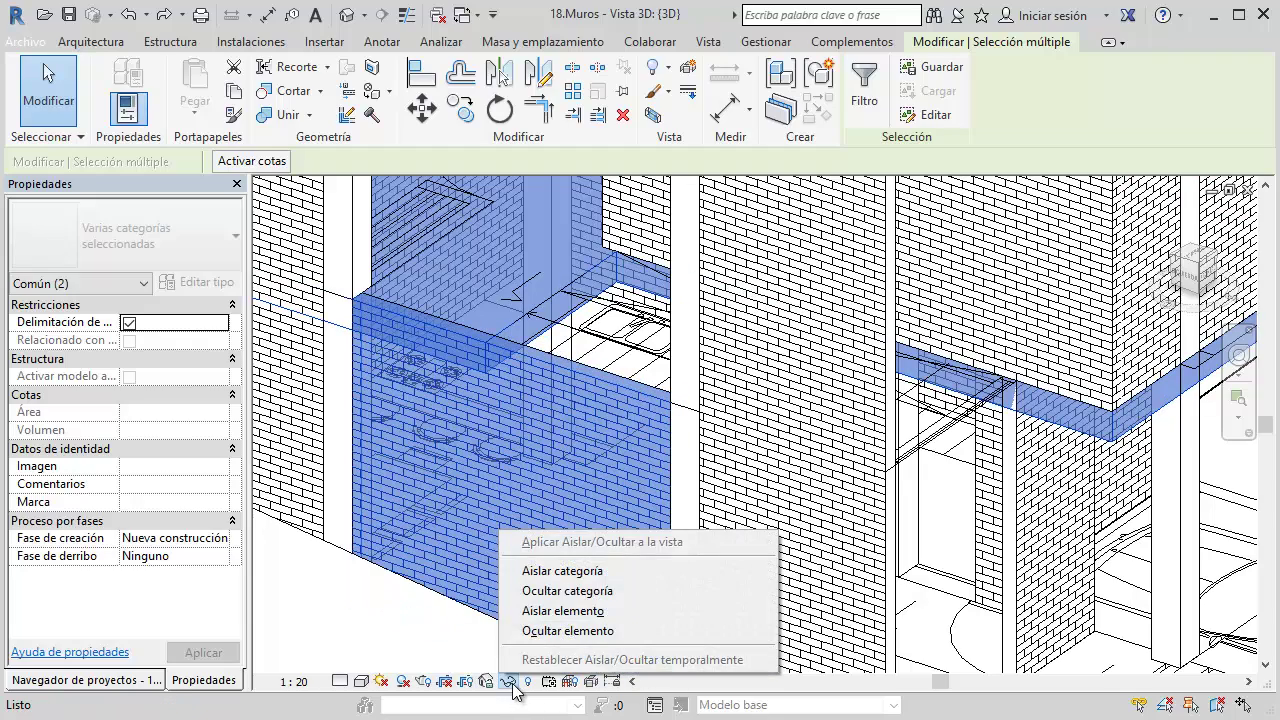
click(565, 610)
click(647, 521)
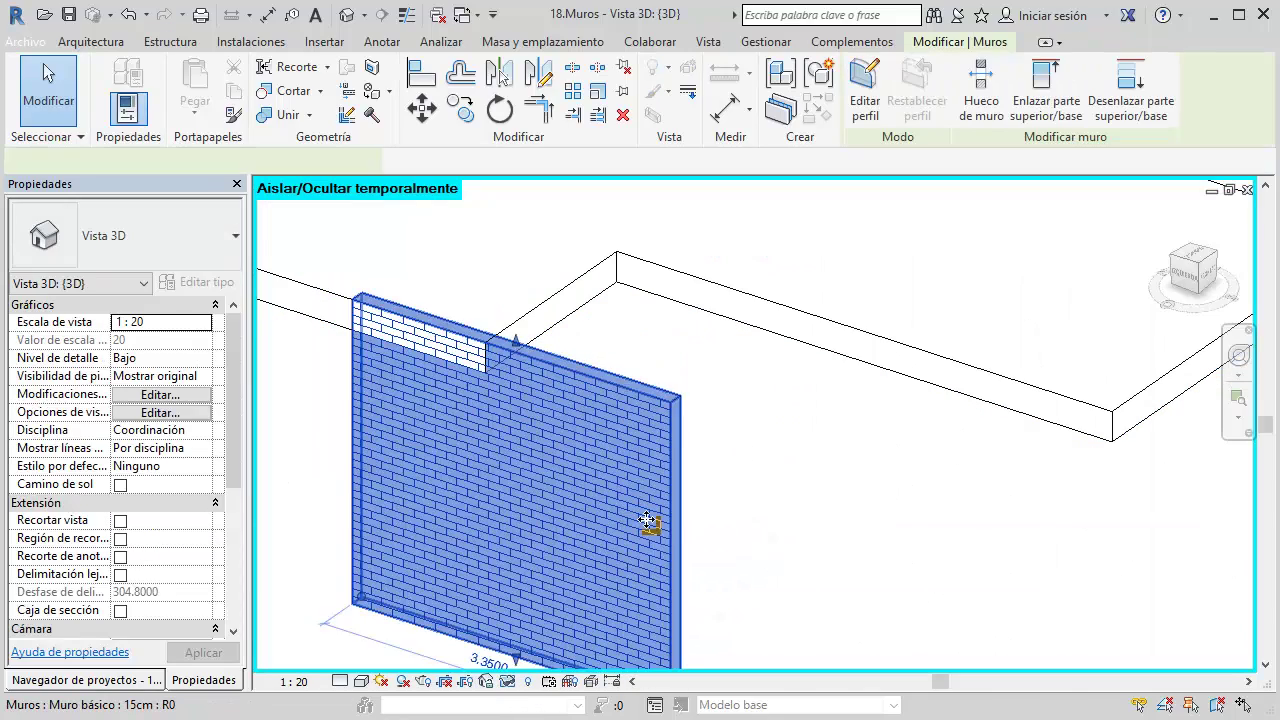
shift+middle_drag(647, 521, 674, 406)
click(726, 378)
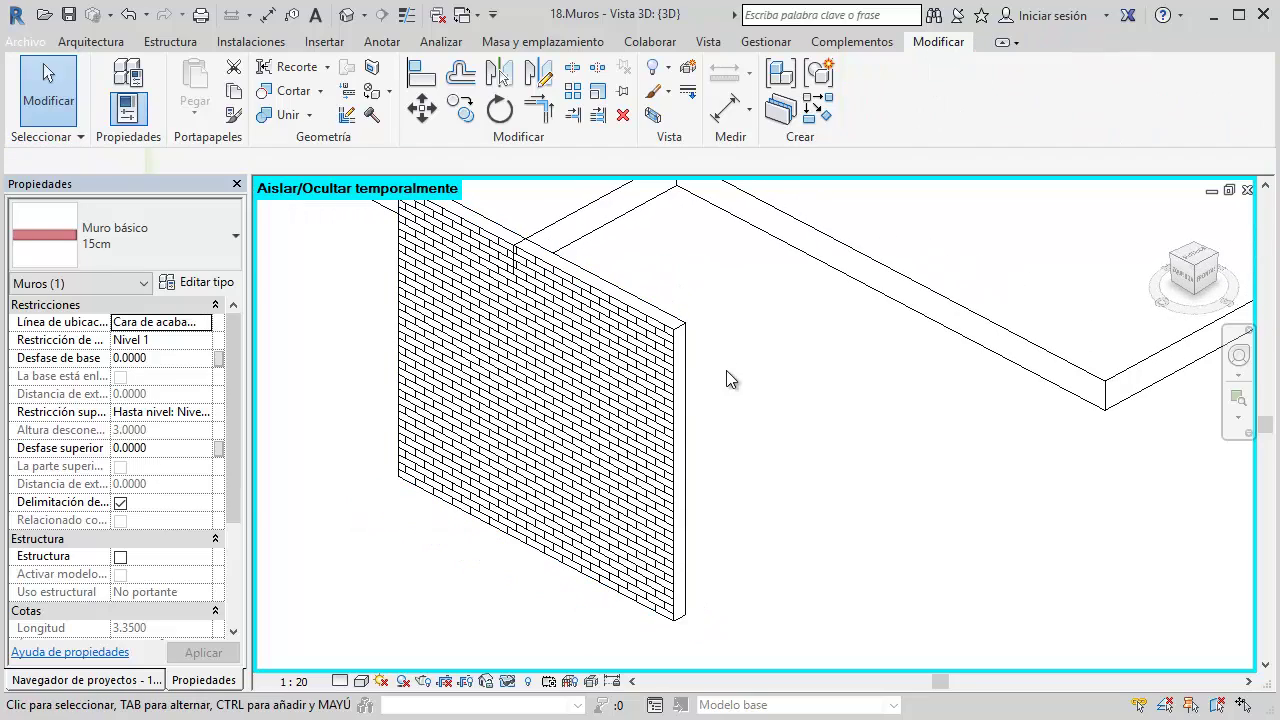
mouse_move(726, 370)
shift+middle_down()
mouse_move(750, 432)
mouse_move(598, 208)
shift+middle_up()
Align the brick wall's end flush with the slab edge, then open Nivel 1
click(421, 76)
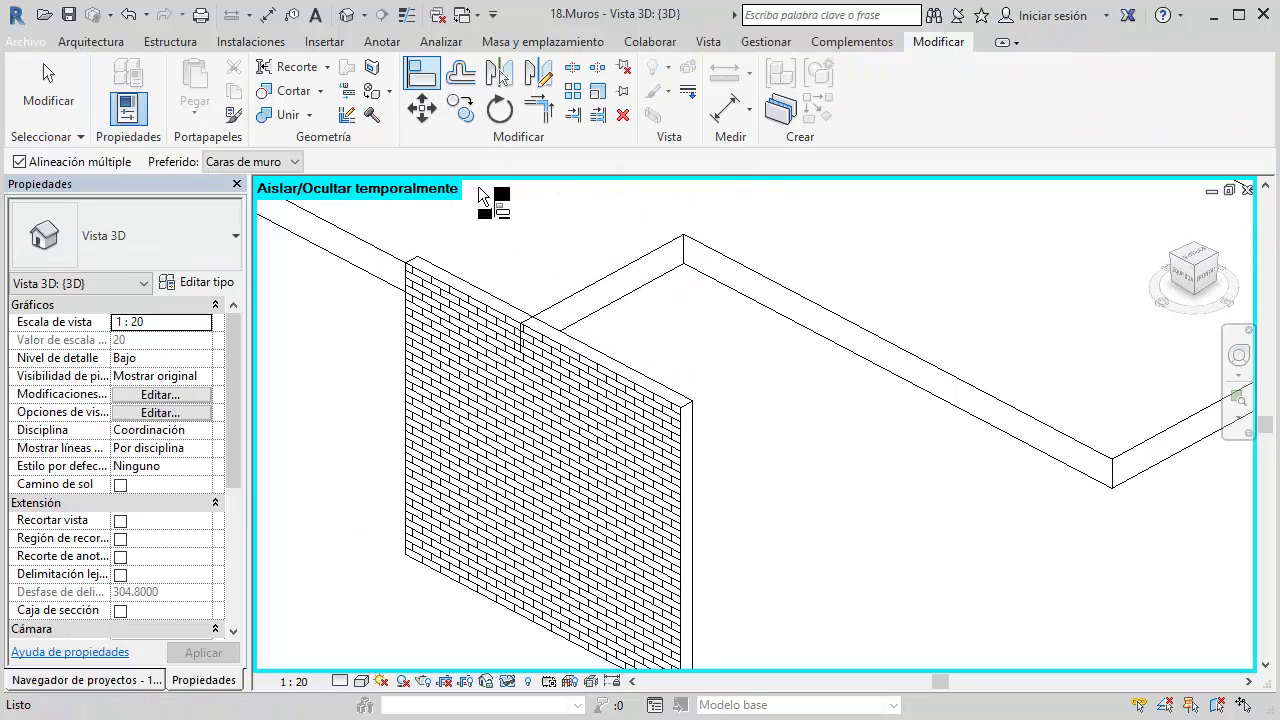
click(628, 284)
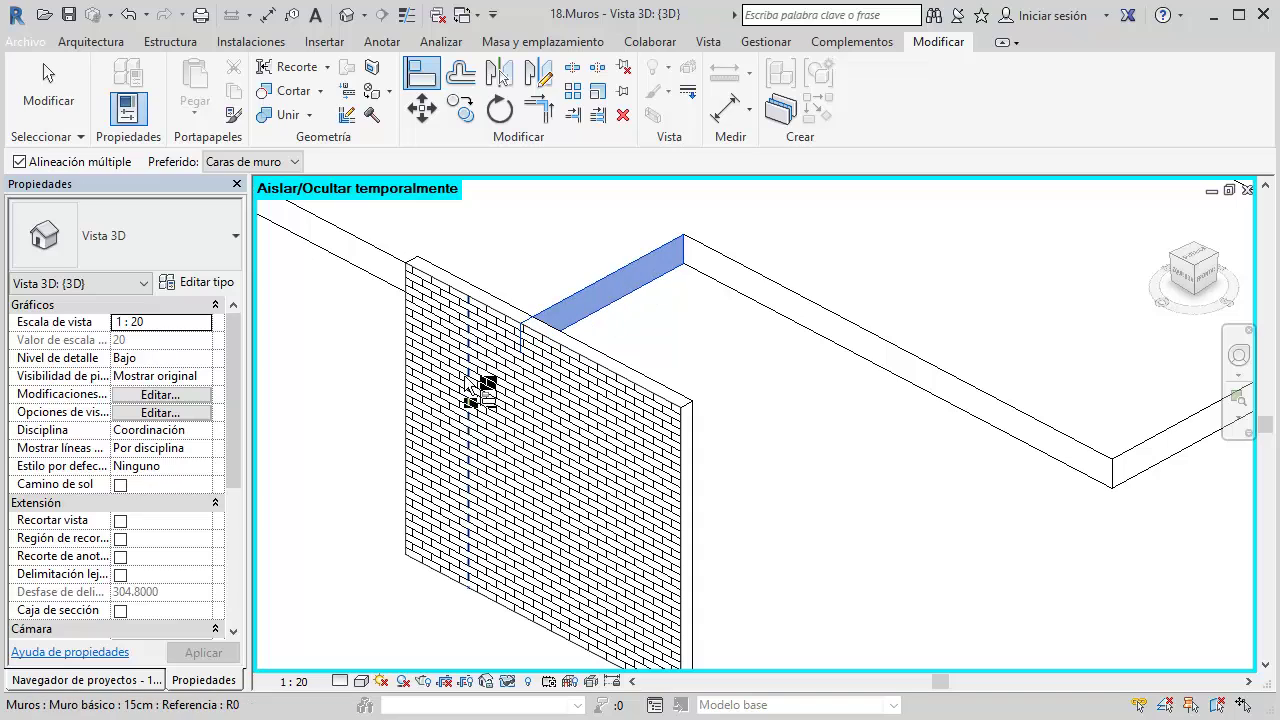
click(688, 527)
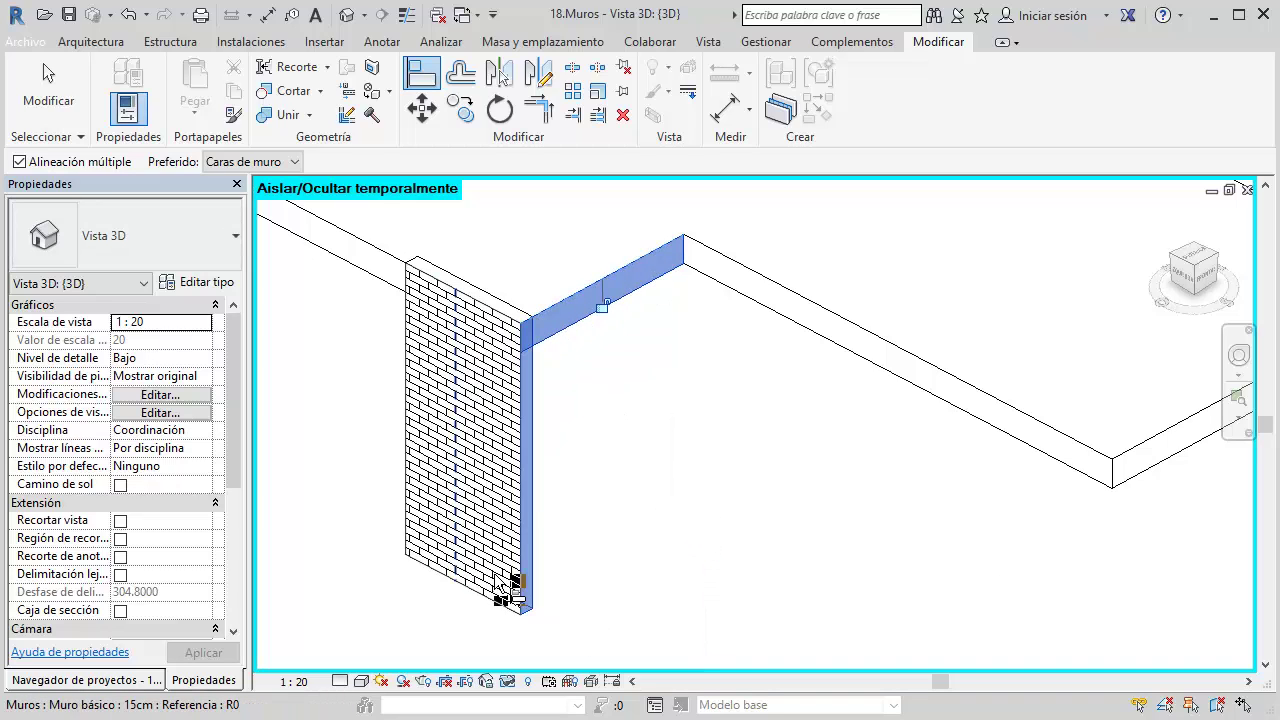
key(Escape)
key(Escape)
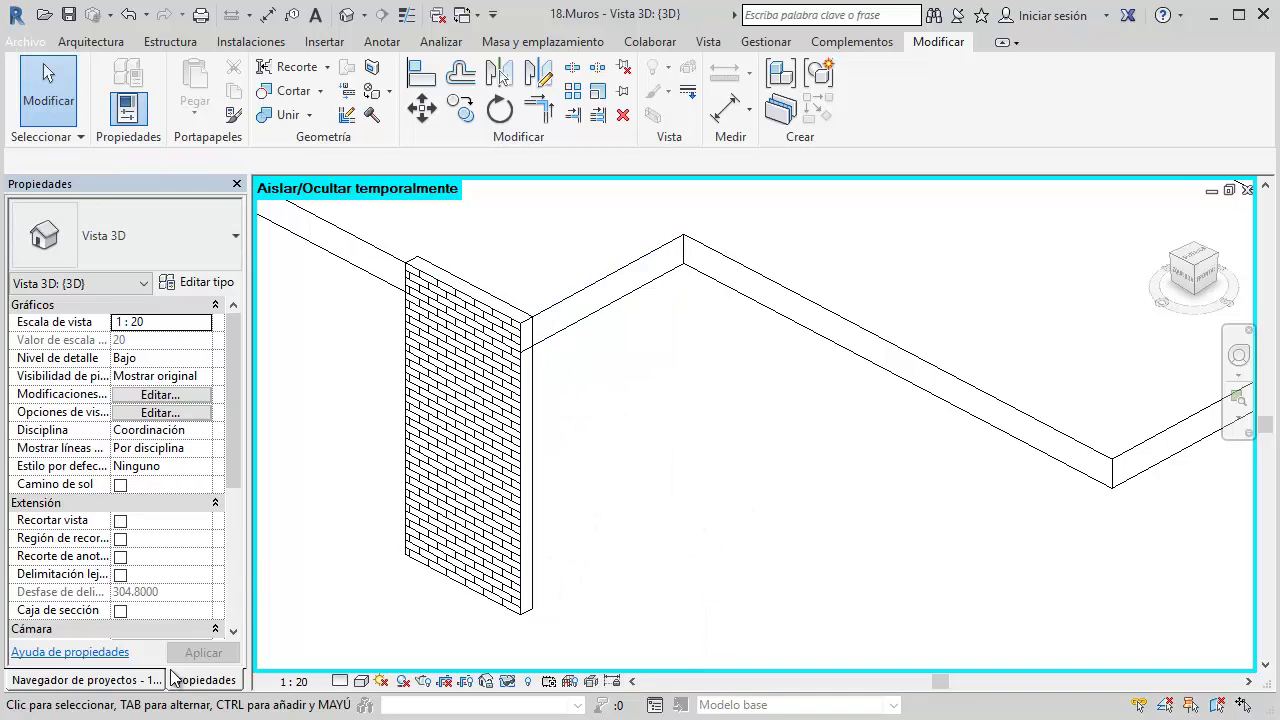
click(163, 679)
double_click(95, 298)
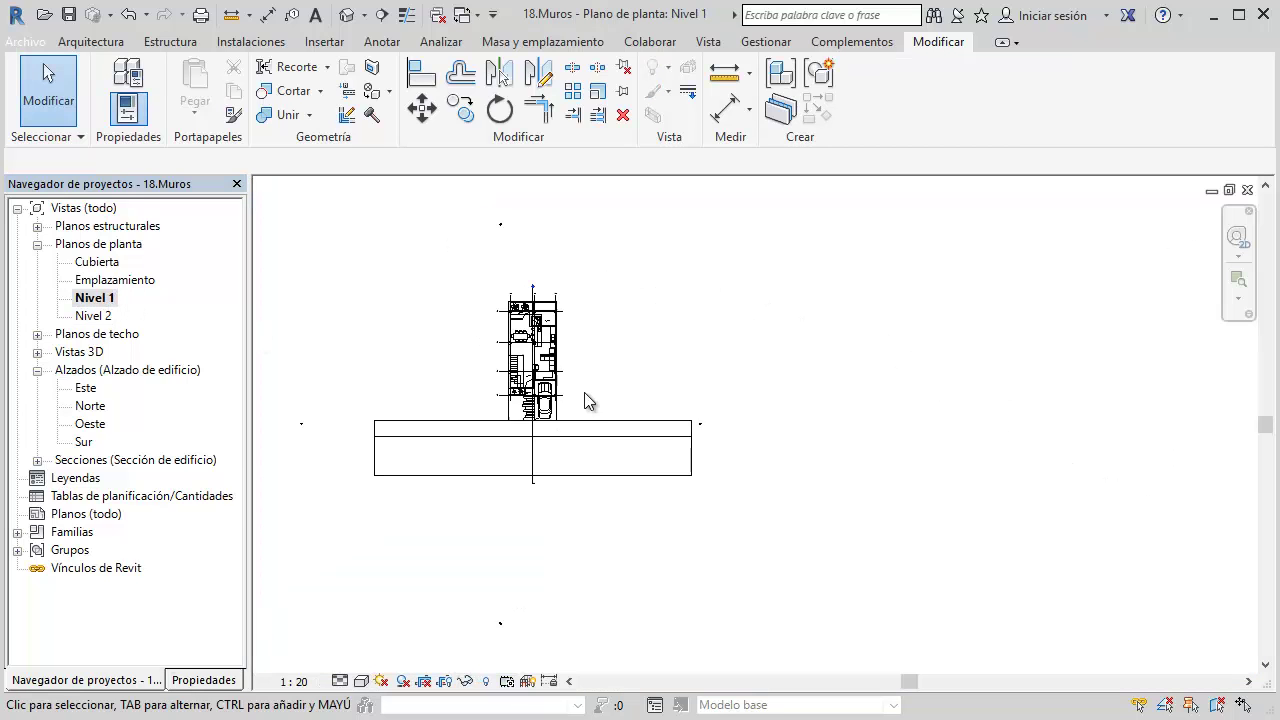
Draw a wall along the pillar on Nivel 1, then delete it in 3D
scroll(612, 387, up, 1)
scroll(560, 372, up, 2)
scroll(535, 340, up, 2)
scroll(560, 420, up, 2)
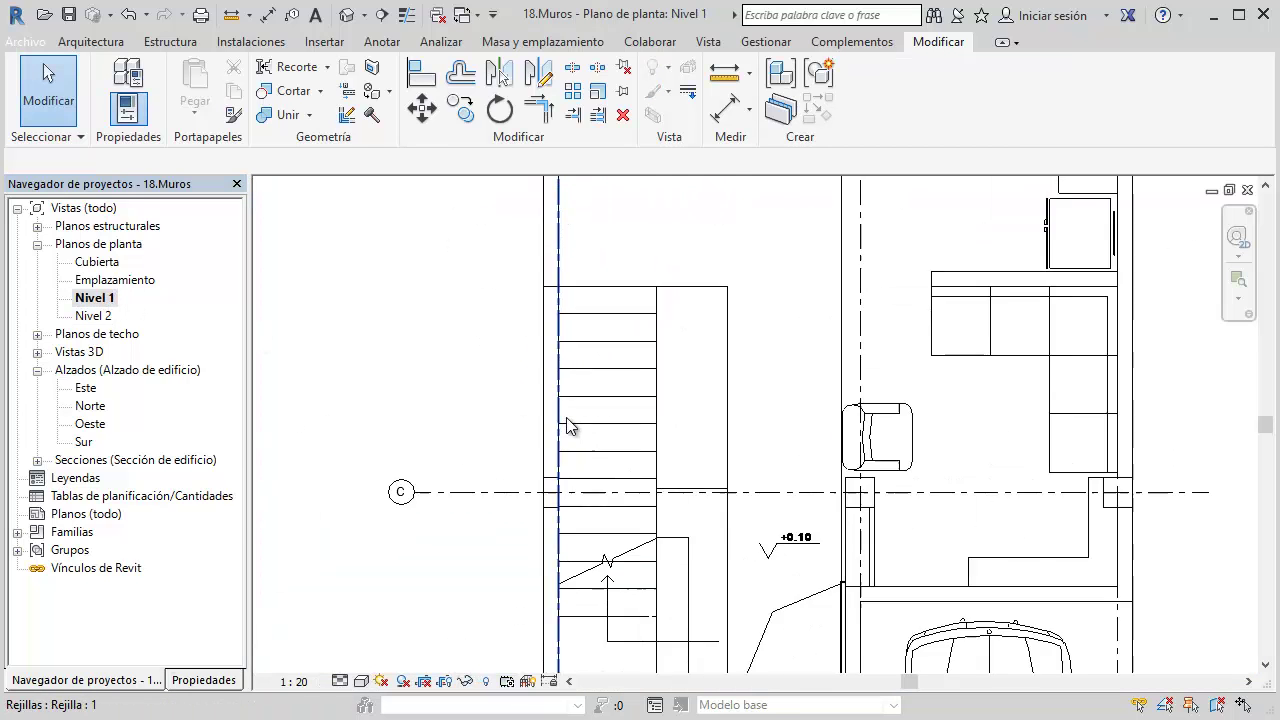
scroll(540, 490, up, 2)
key(w)
key(a)
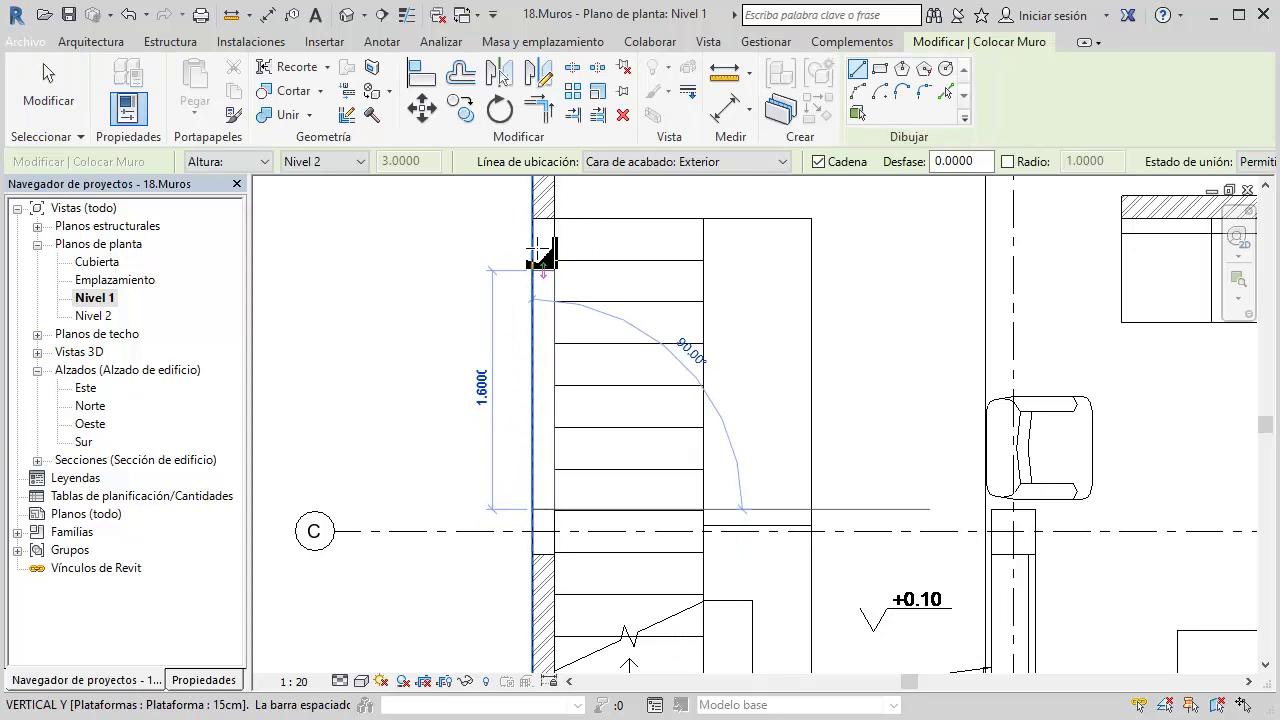
click(541, 224)
click(541, 216)
key(Escape)
key(Escape)
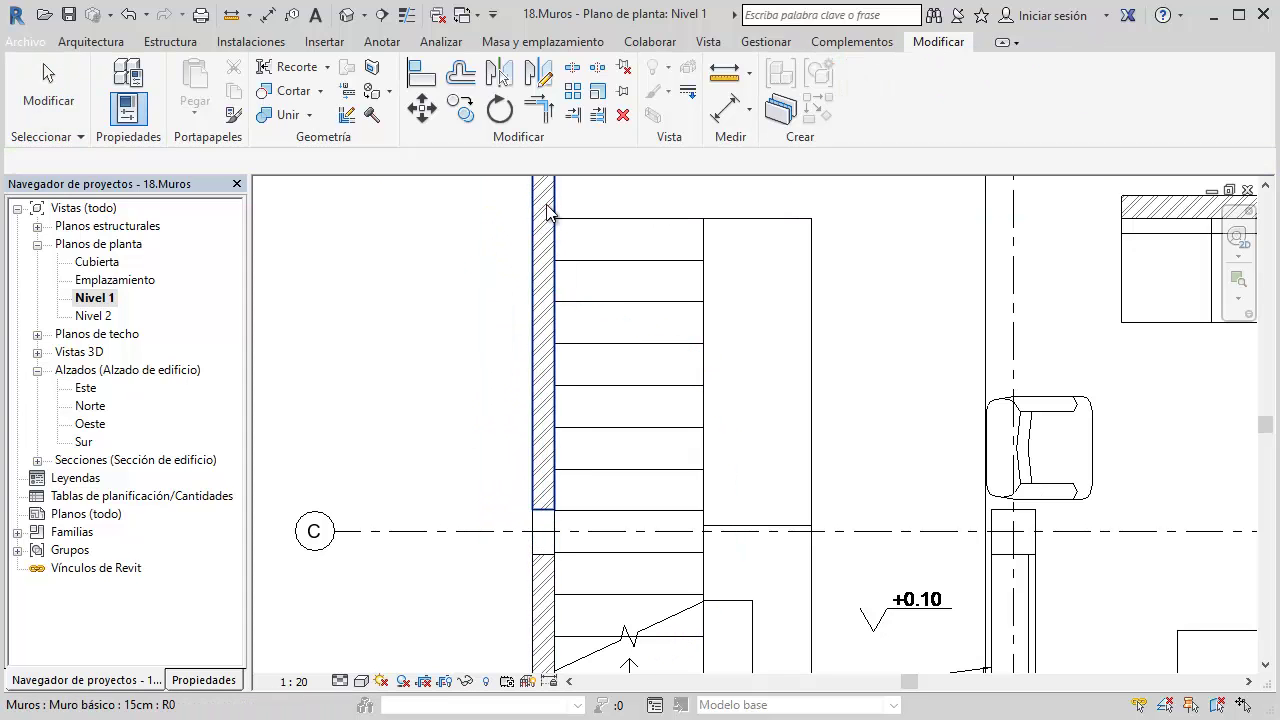
click(352, 14)
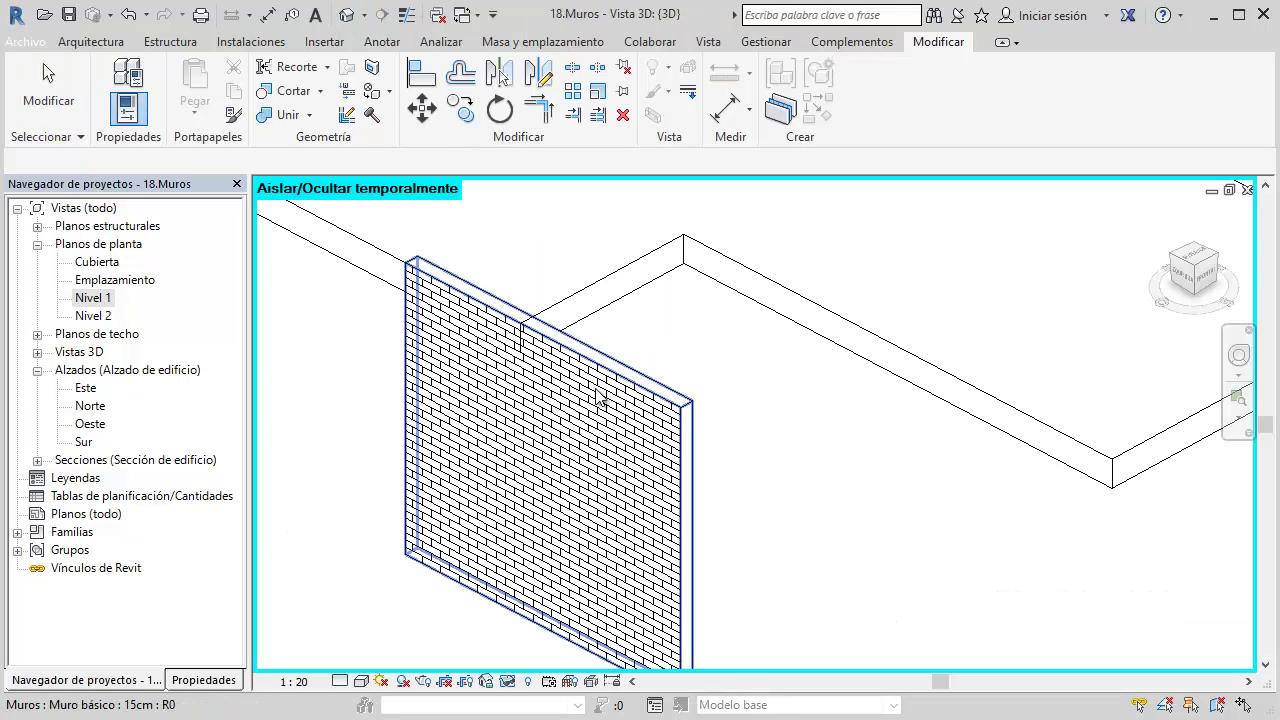
click(551, 362)
key(Delete)
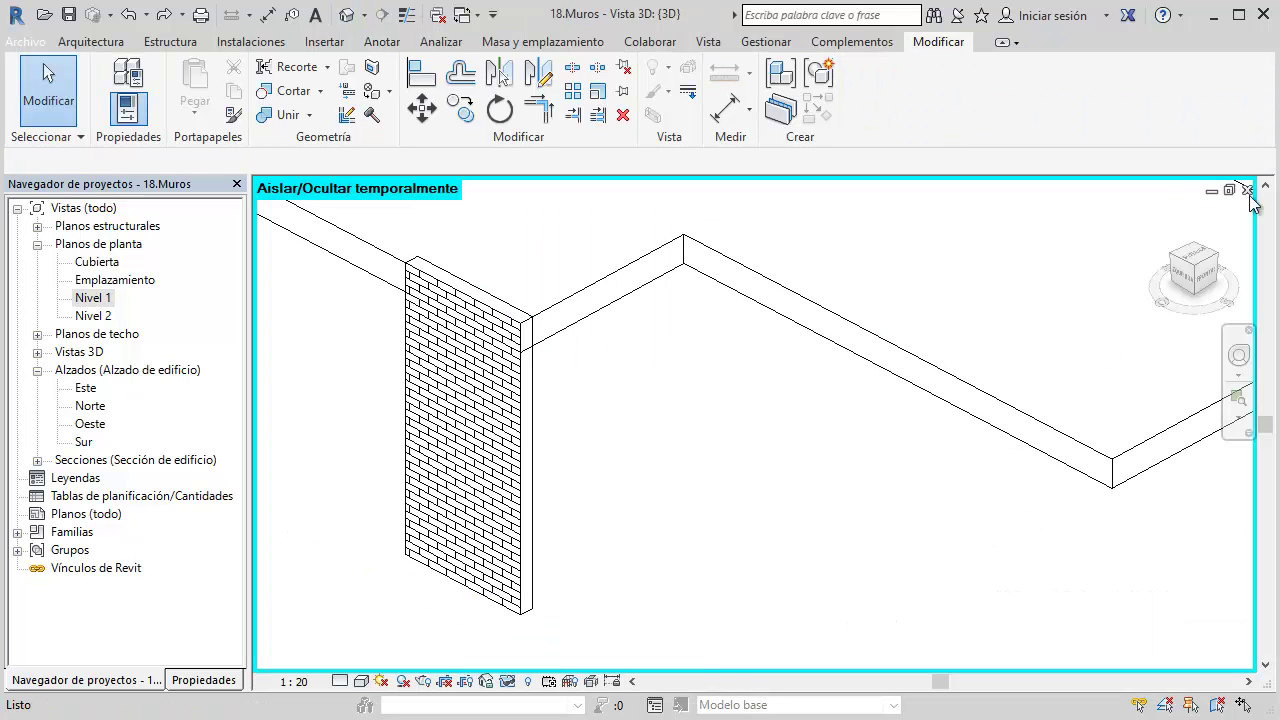
Redraw a shorter 15cm brick wall beside the pillar on Nivel 1 and view it in 3D
double_click(95, 298)
key(w)
key(a)
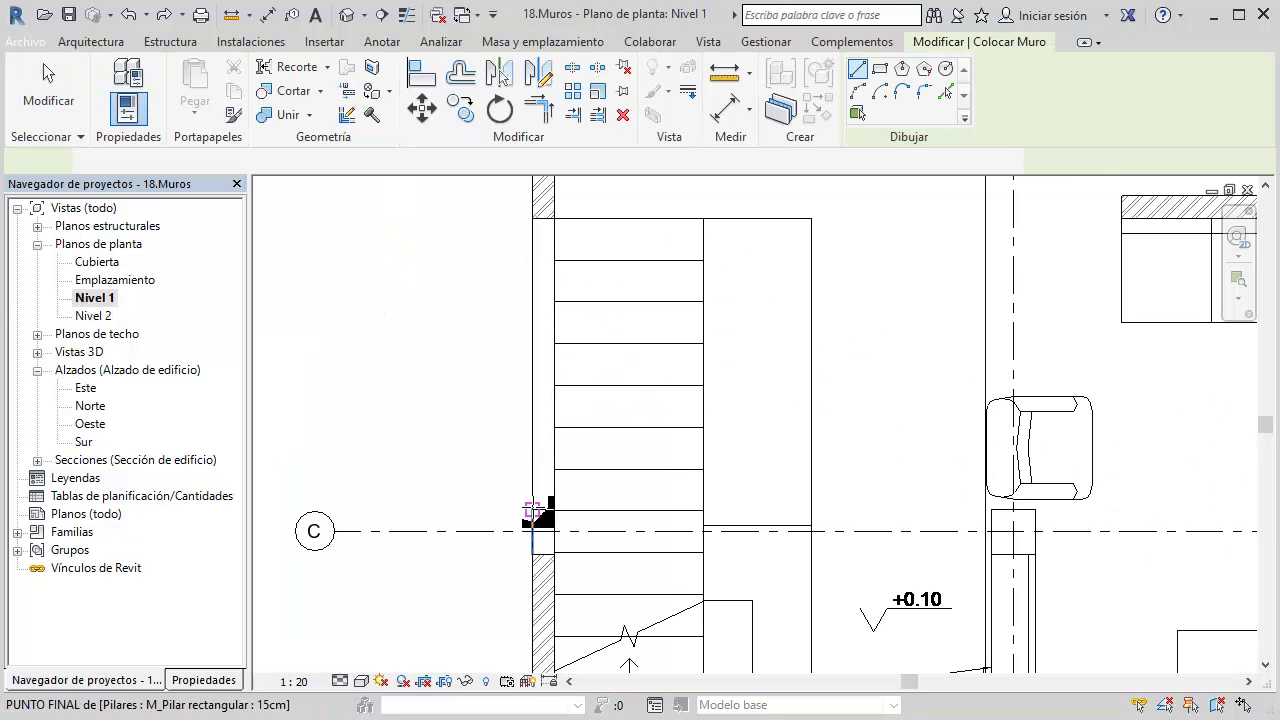
click(540, 390)
key(Escape)
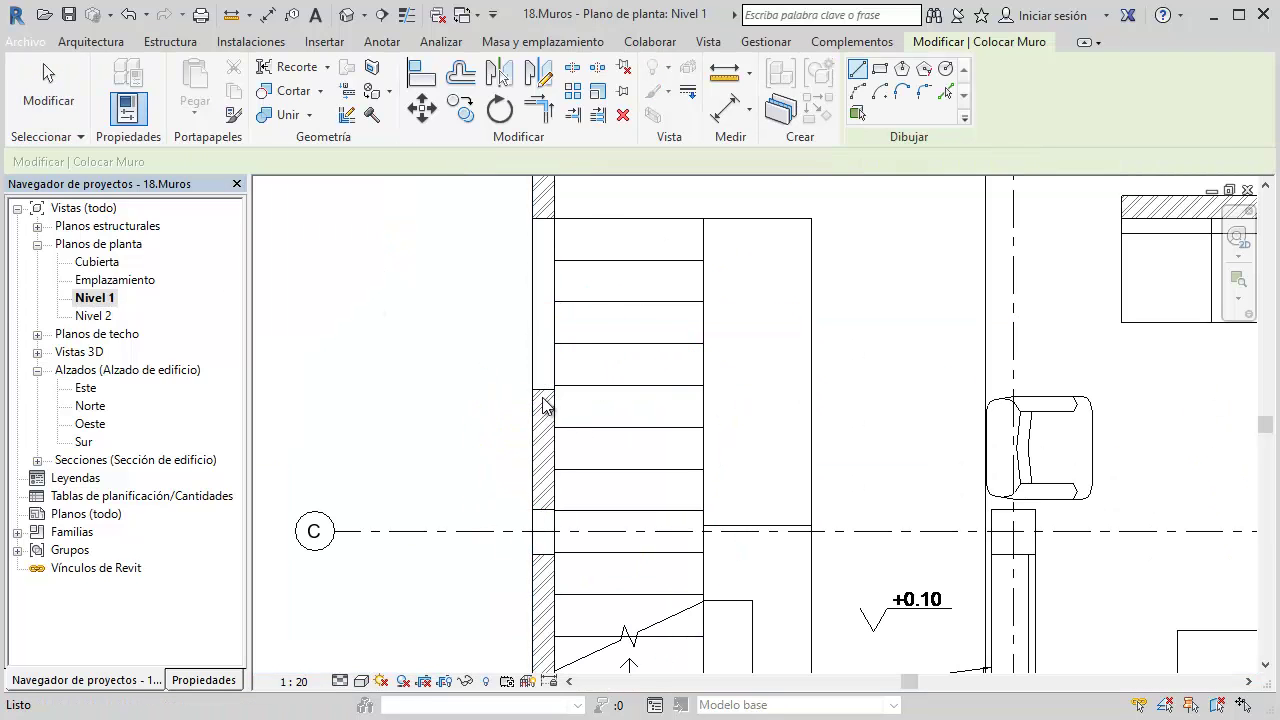
key(Escape)
click(348, 16)
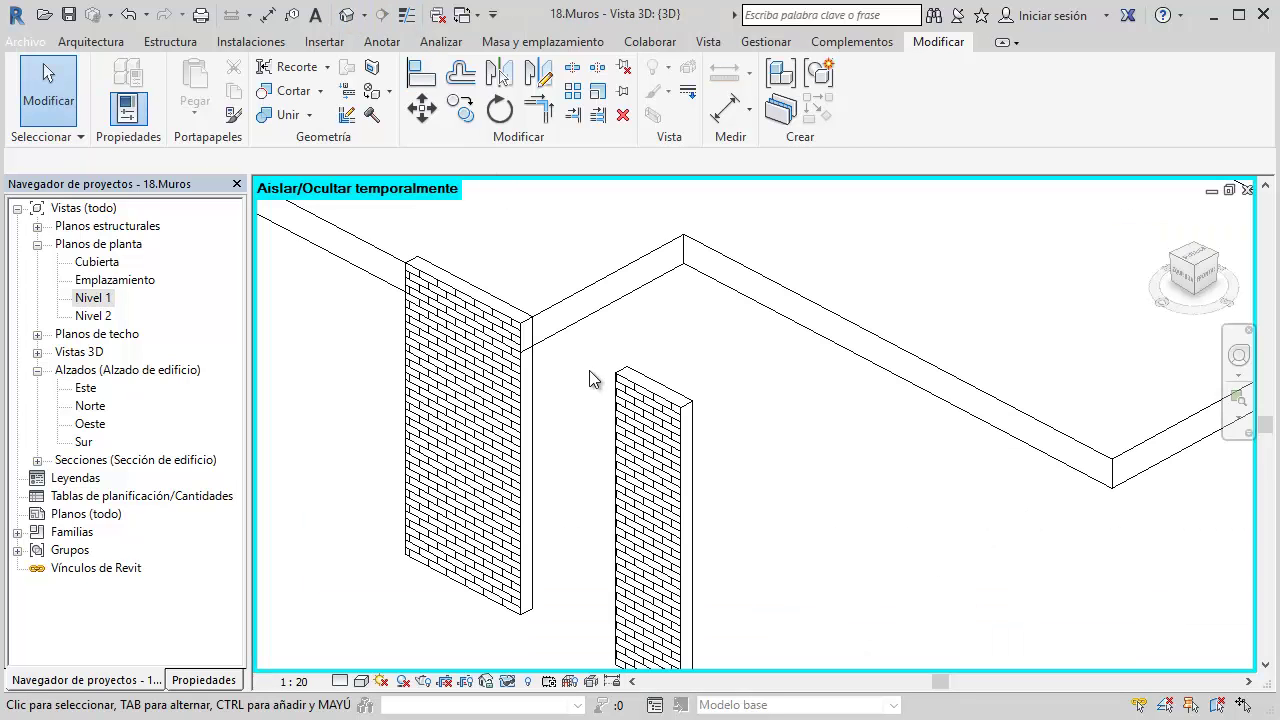
Reset Temporary Hide/Isolate so the whole building is visible again
mouse_move(590, 378)
shift+middle_down()
mouse_move(660, 393)
mouse_move(655, 420)
shift+middle_up()
click(655, 440)
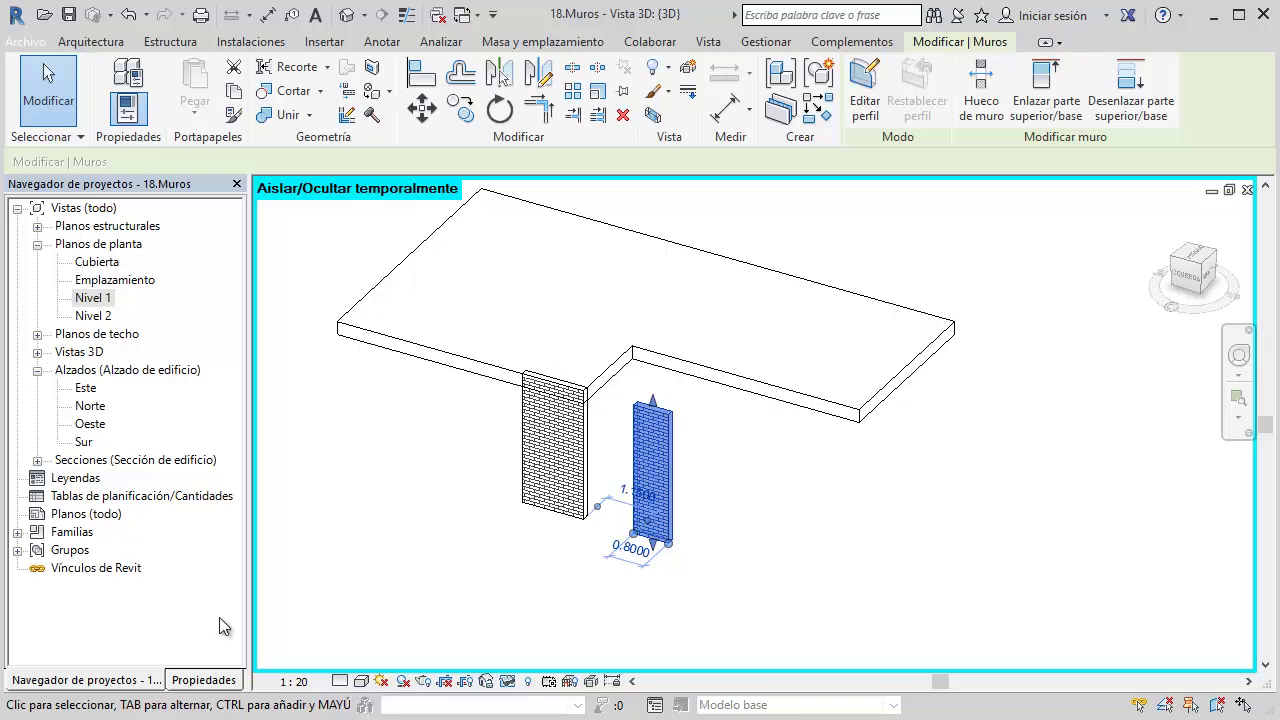
click(510, 684)
click(560, 691)
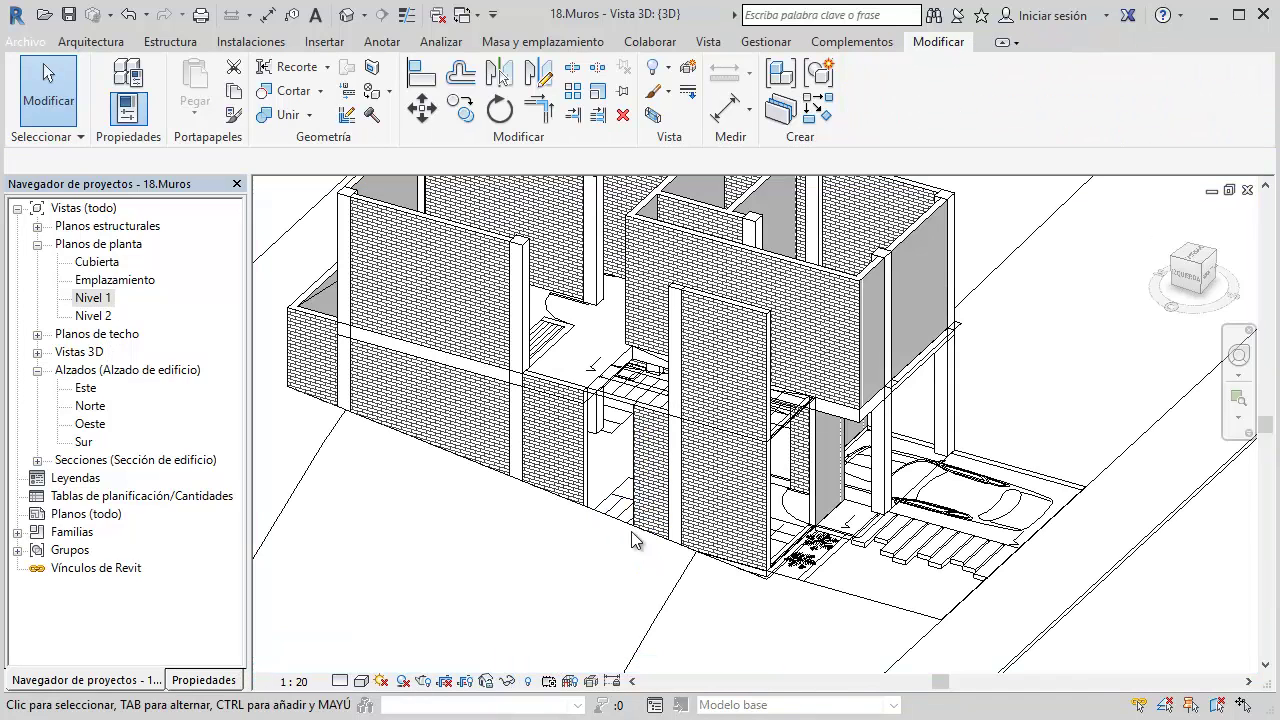
Align the new wall's face flush with the neighbouring brick wall face
click(648, 436)
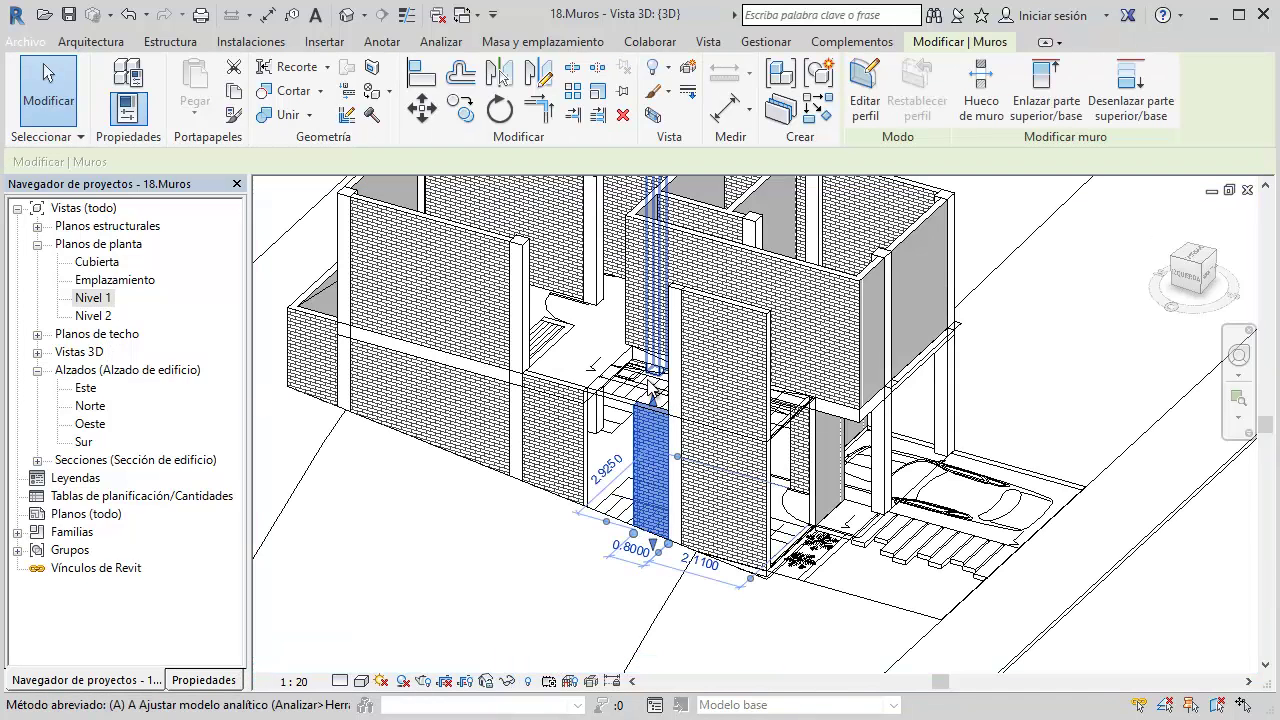
key(a)
key(l)
scroll(530, 258, up, 2)
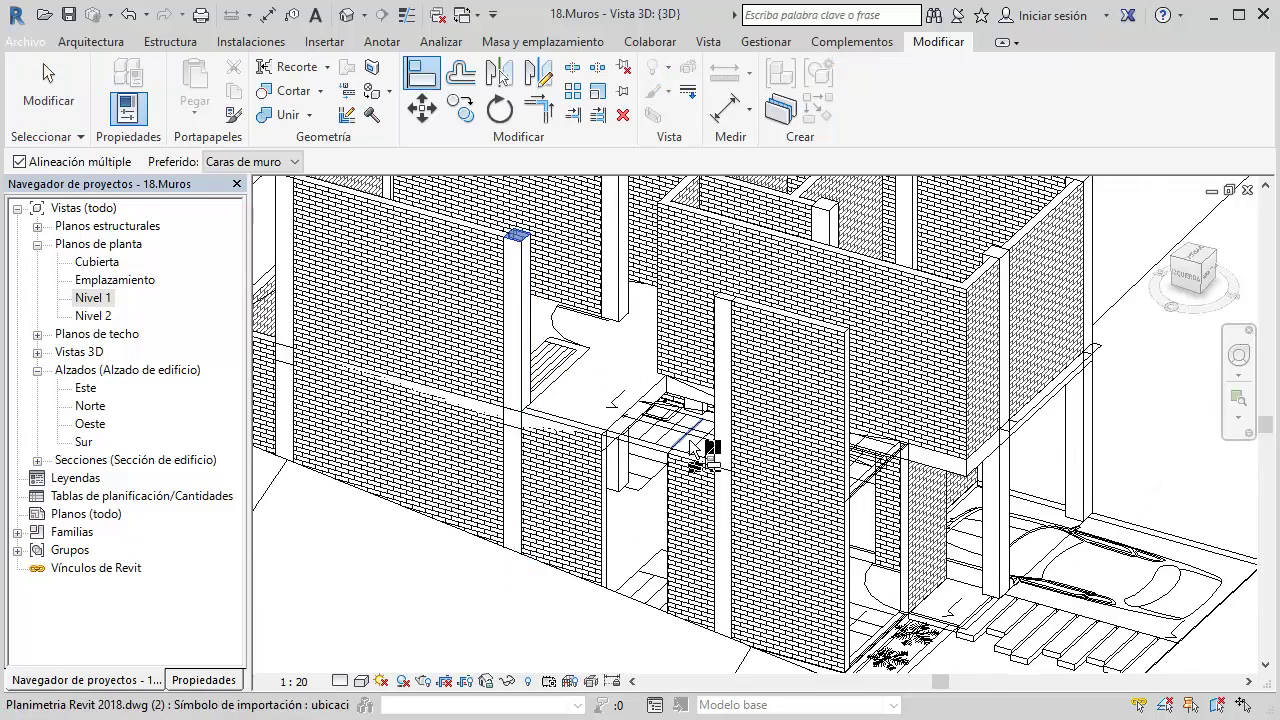
key(Escape)
key(Escape)
scroll(670, 510, up, 2)
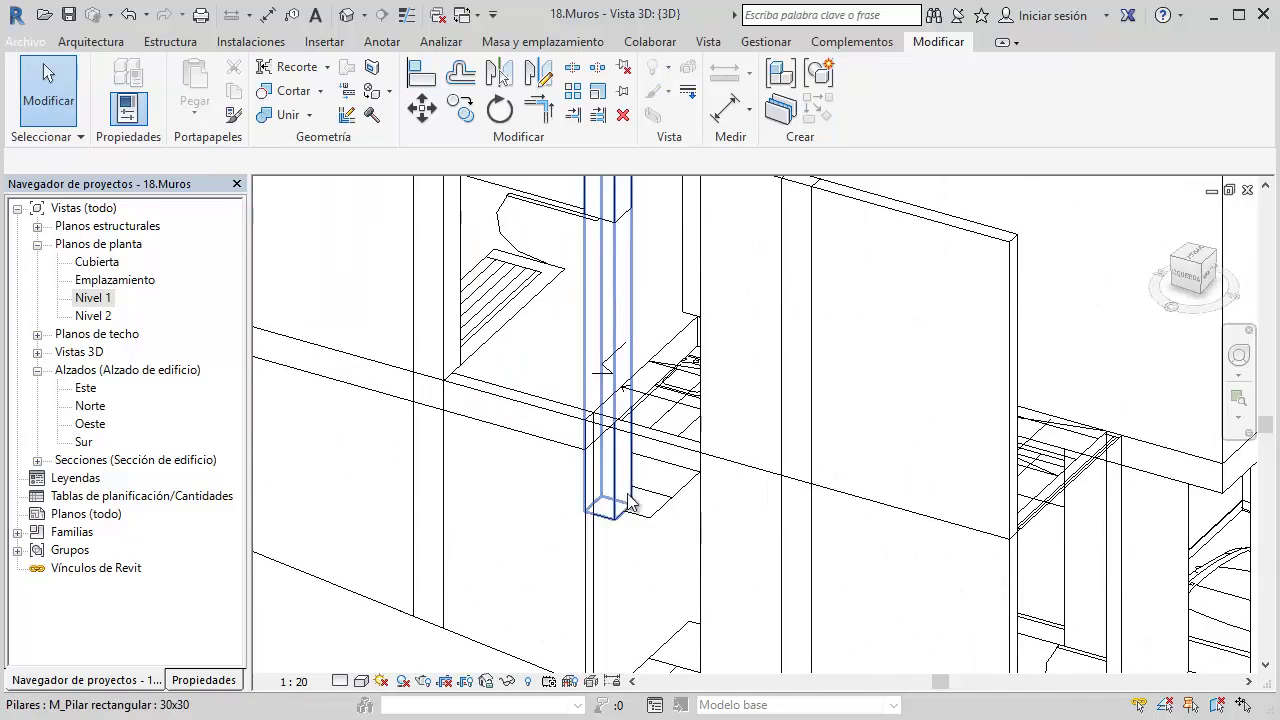
scroll(645, 550, up, 1)
key(a)
key(l)
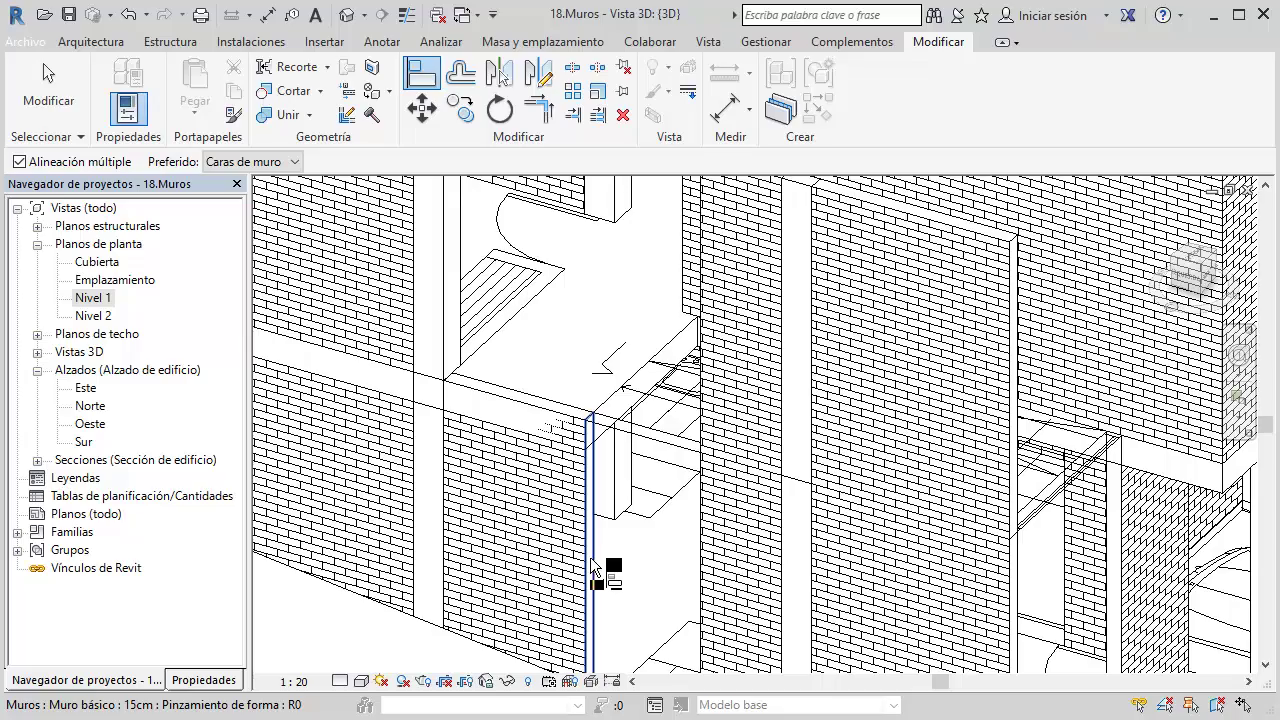
click(590, 557)
mouse_move(590, 557)
shift+middle_down()
mouse_move(785, 562)
mouse_move(724, 548)
shift+middle_up()
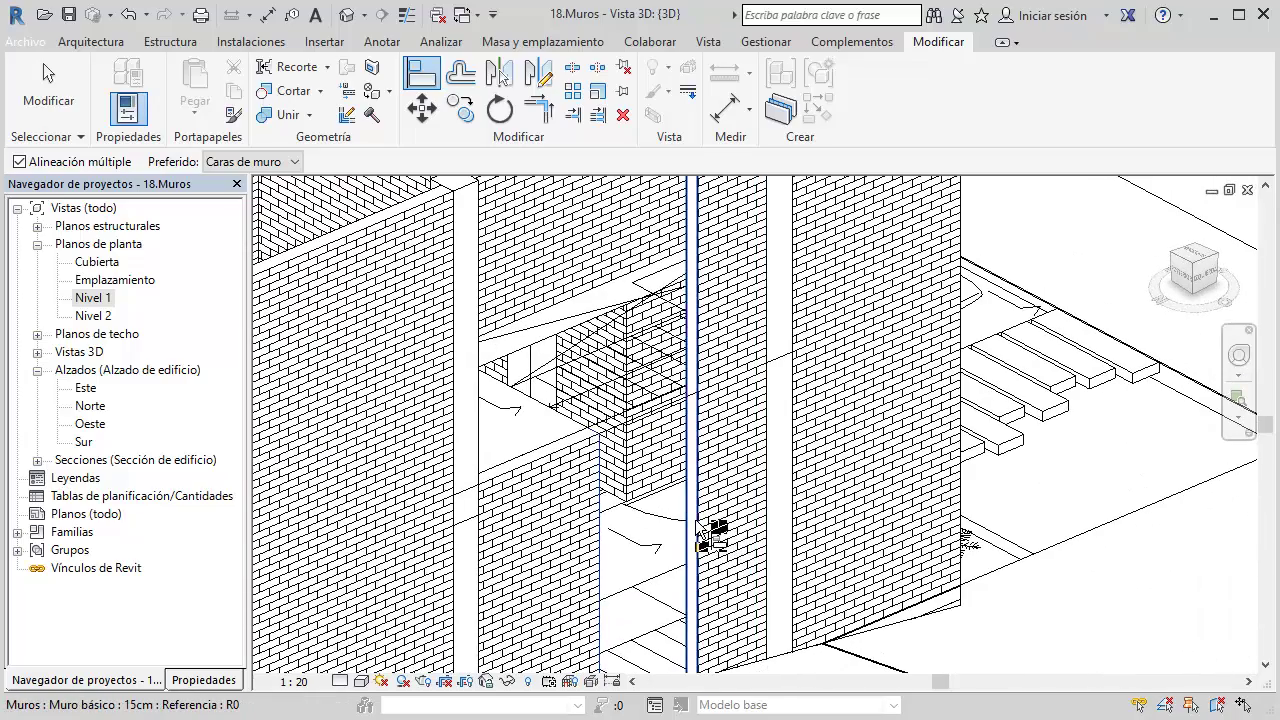
click(697, 520)
key(Escape)
key(Escape)
Zoom and orbit to view the whole building
scroll(643, 460, up, 3)
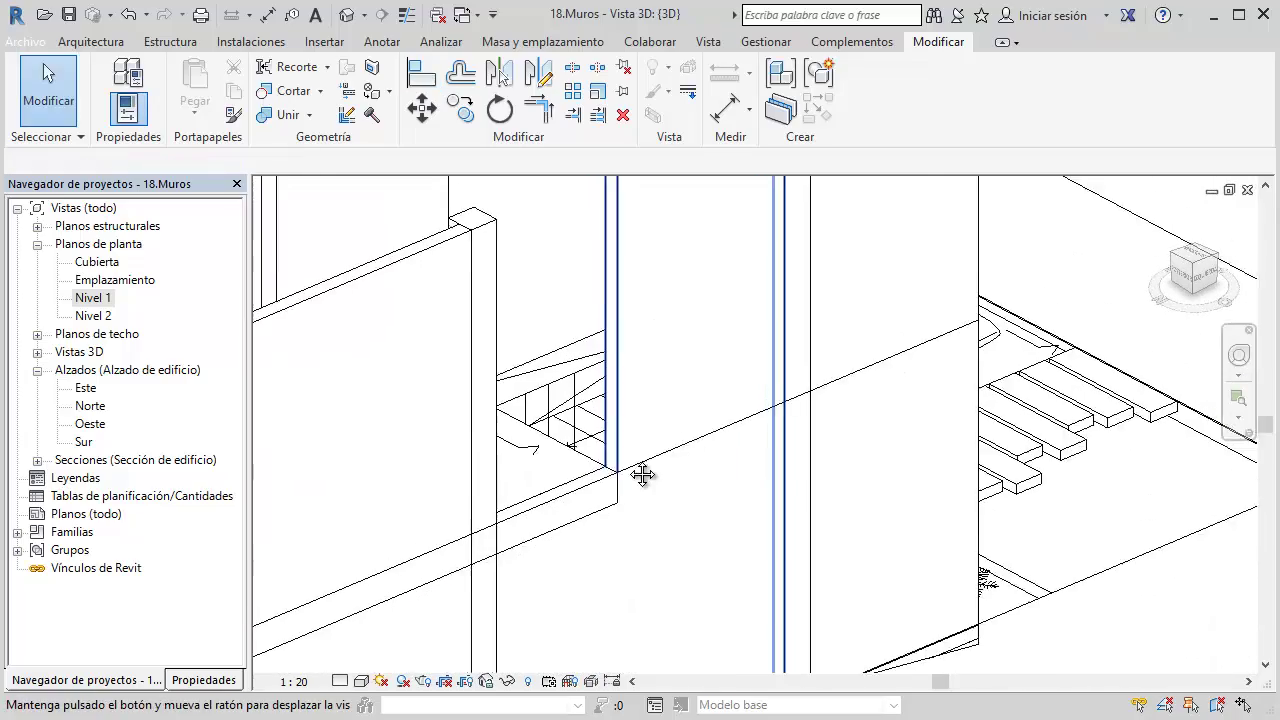
scroll(523, 477, up, 2)
scroll(580, 455, up, 2)
scroll(581, 456, down, 2)
scroll(580, 443, down, 3)
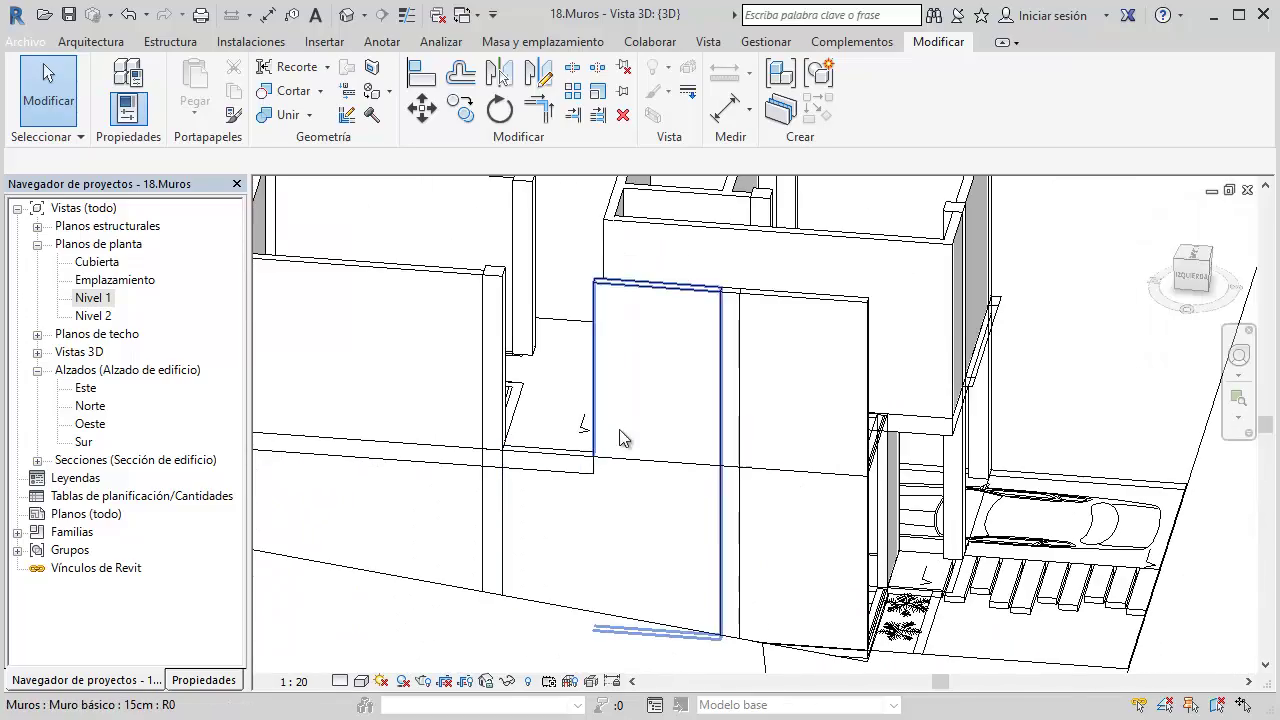
mouse_move(617, 434)
shift+middle_down()
mouse_move(654, 480)
mouse_move(595, 450)
shift+middle_up()
scroll(628, 468, down, 3)
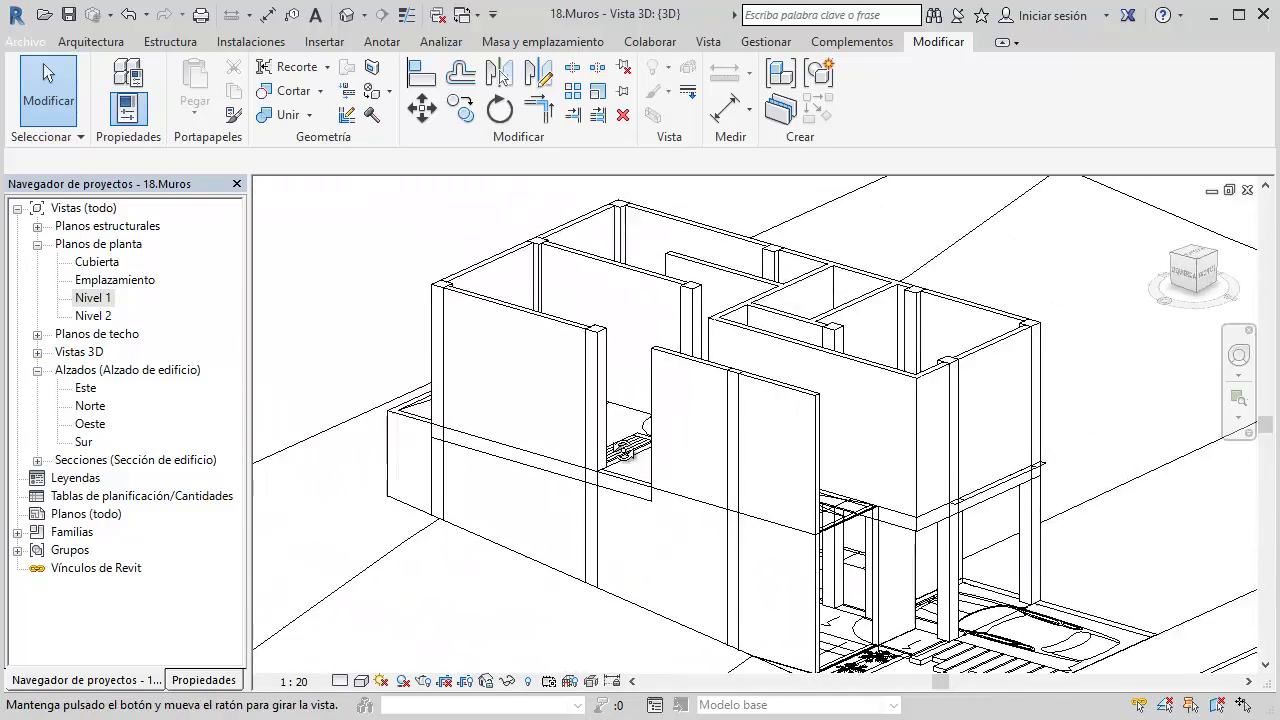
scroll(588, 447, up, 2)
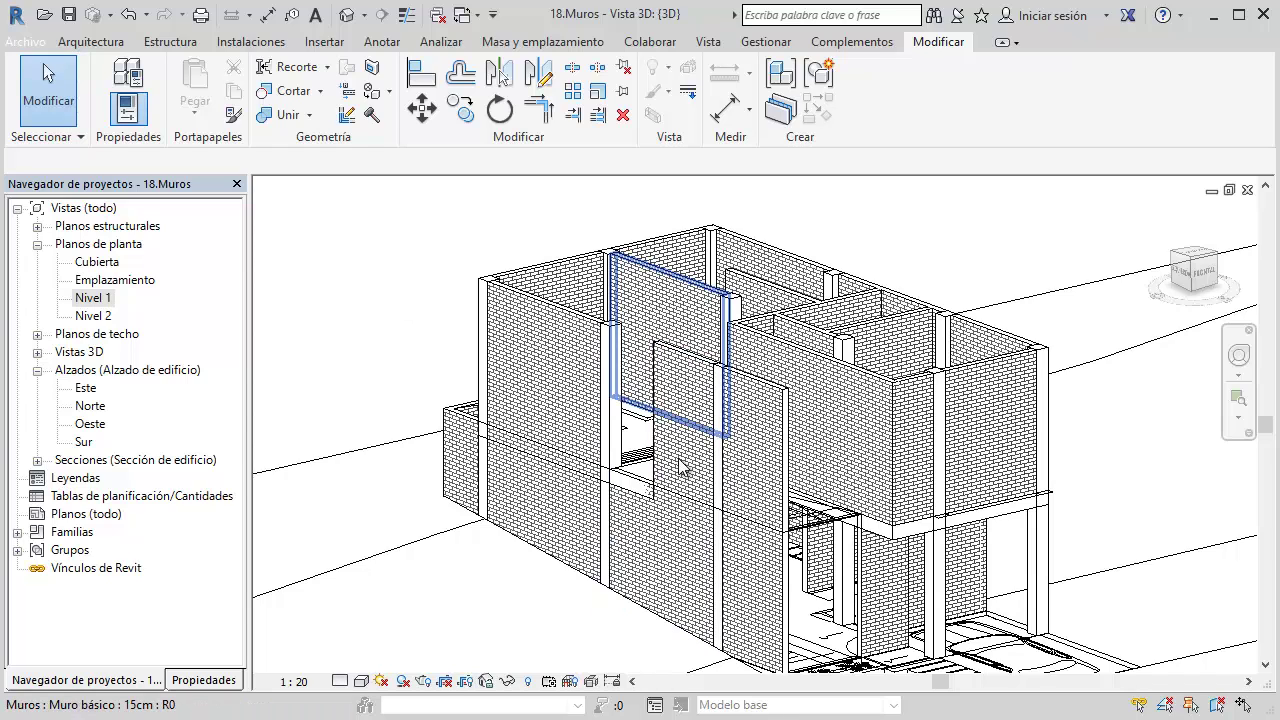
On Nivel 2, draw a wall down from the pillar below grid B, then view 3D
key(ctrl+Tab)
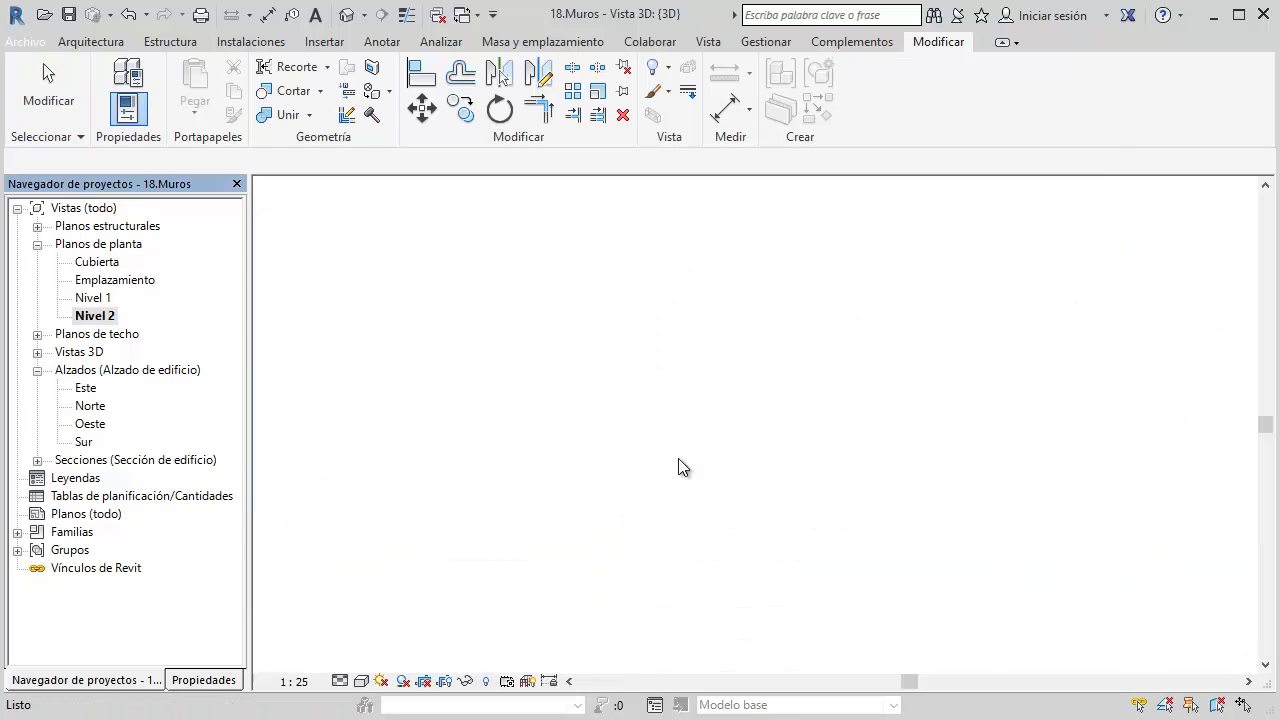
scroll(678, 463, up, 2)
scroll(678, 463, up, 2)
key(w)
key(a)
scroll(548, 313, up, 2)
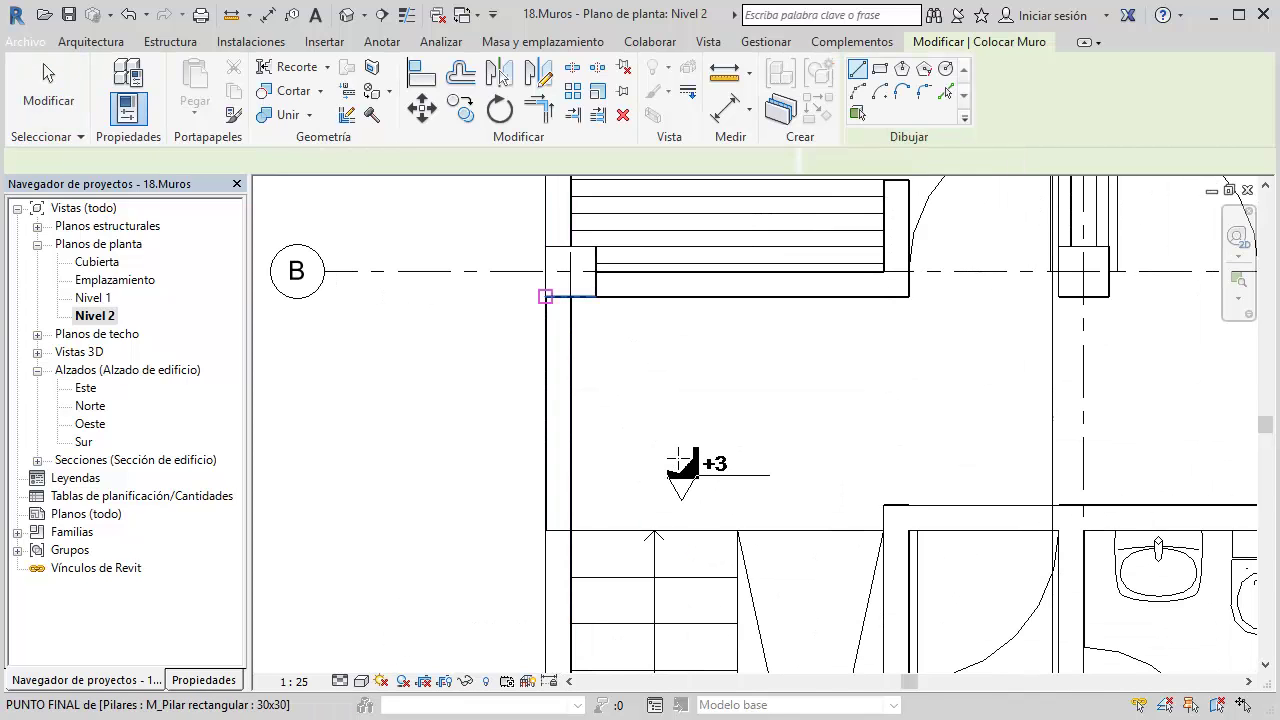
click(545, 297)
click(680, 460)
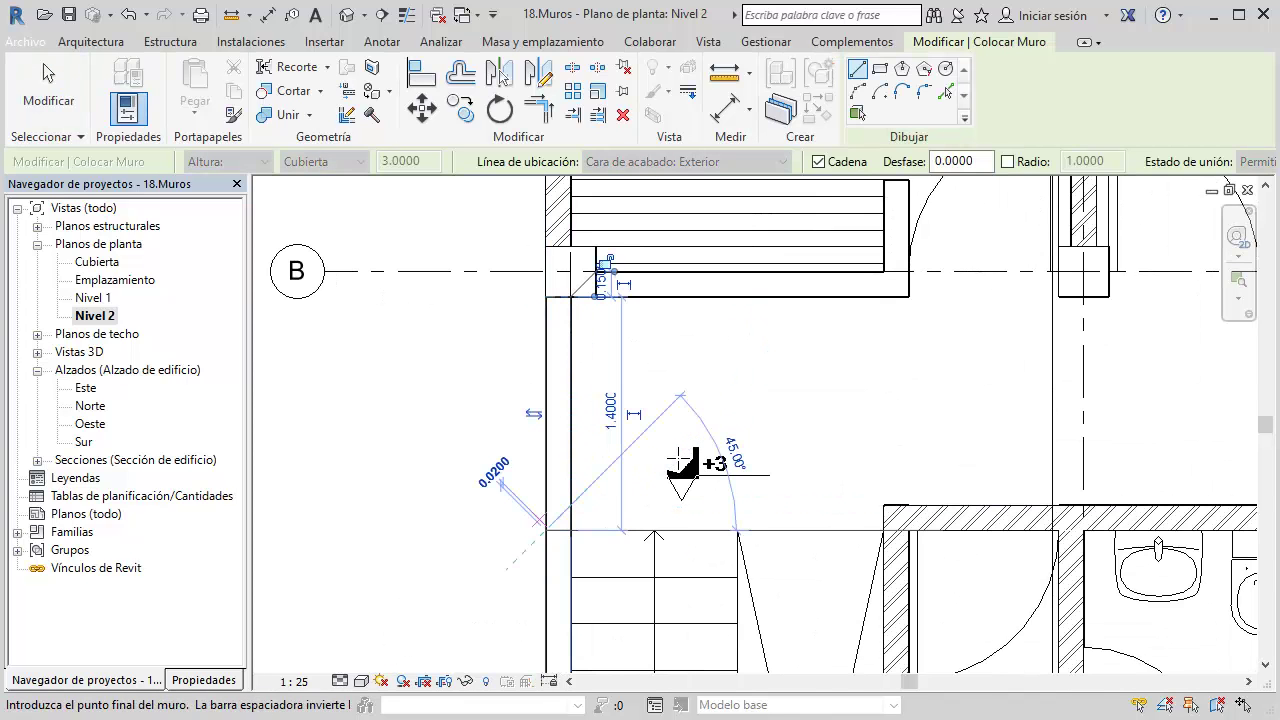
key(Escape)
key(Escape)
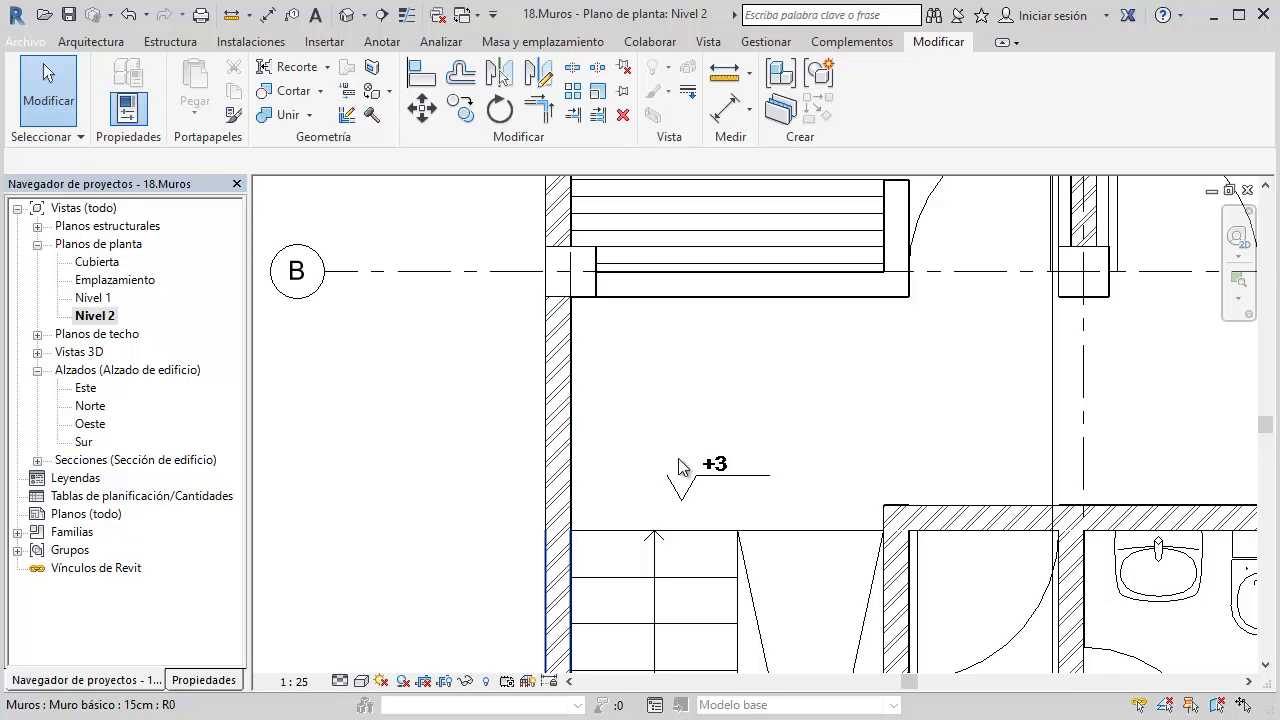
key(3)
key(d)
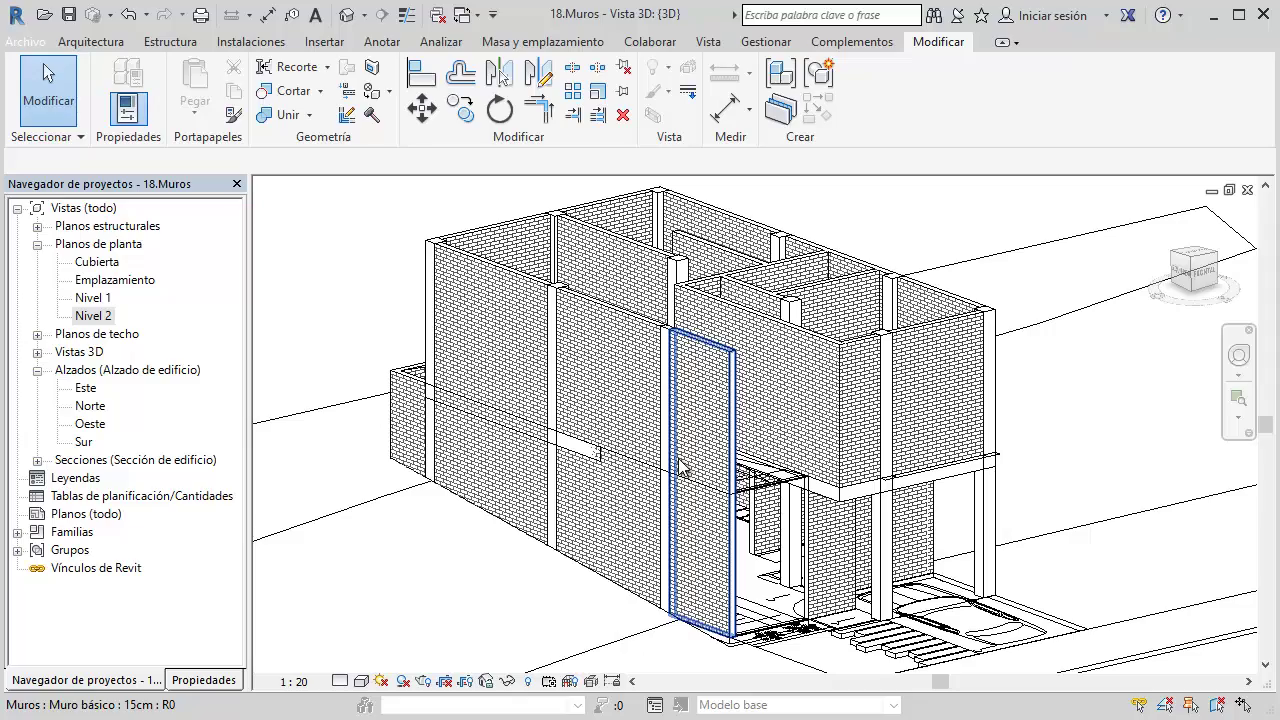
Zoom out, clear the narrow wall selection, and orbit to a frontal building view
mouse_move(679, 465)
shift+middle_down()
mouse_move(691, 471)
mouse_move(679, 466)
shift+middle_up()
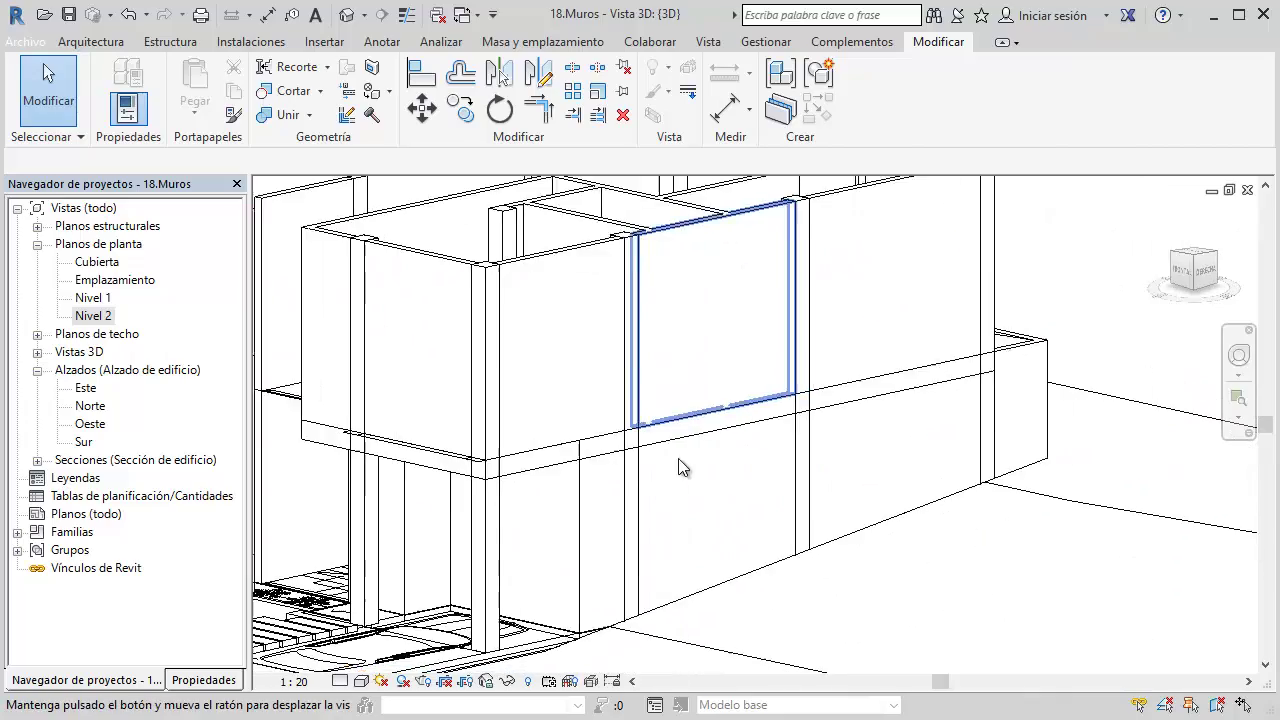
click(679, 466)
scroll(679, 464, up, 2)
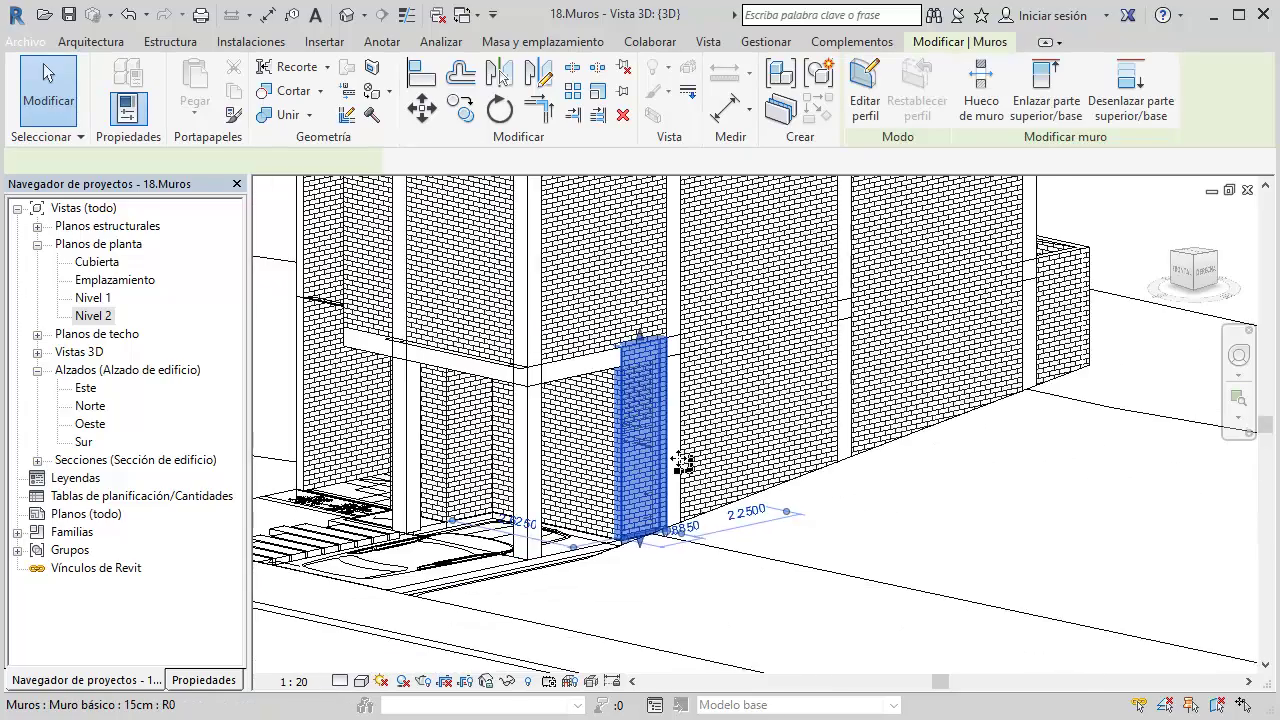
scroll(679, 462, up, 2)
scroll(679, 460, up, 2)
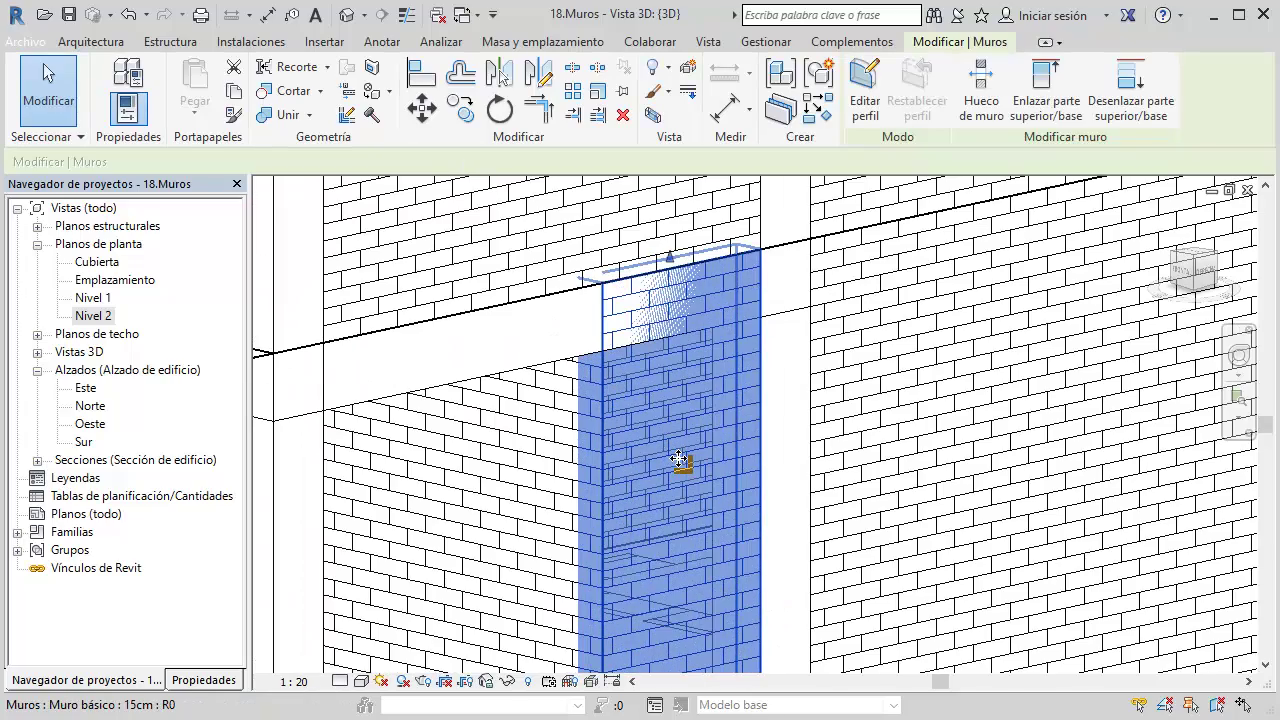
scroll(679, 460, down, 3)
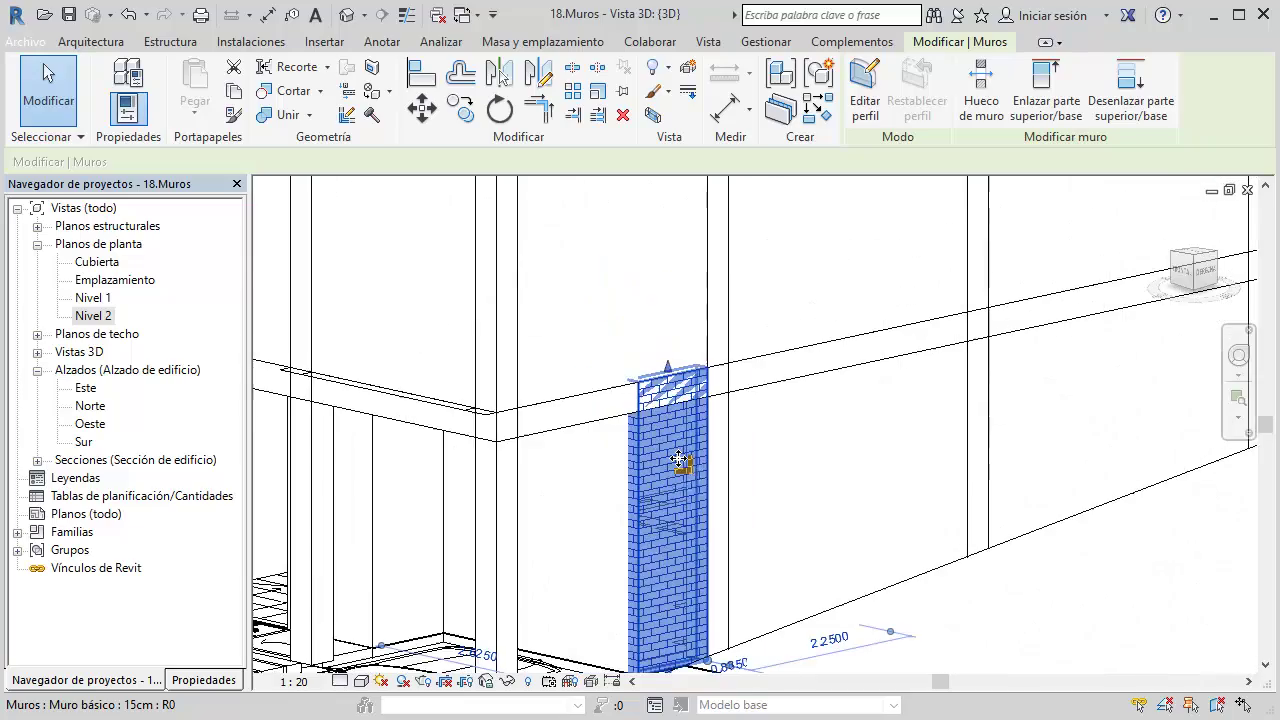
scroll(681, 458, down, 3)
key(Escape)
shift+middle_drag(682, 462, 686, 470)
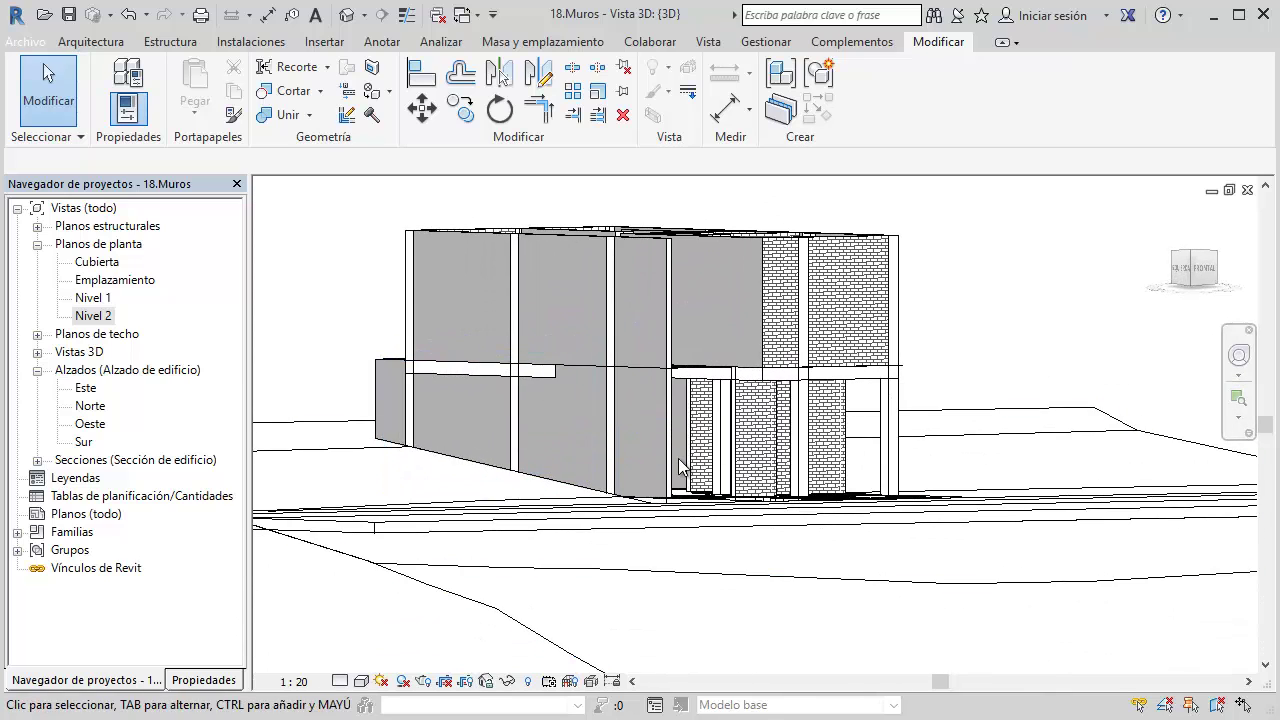
Window-select the building and filter out the Pilares category, keeping only walls
click(680, 465)
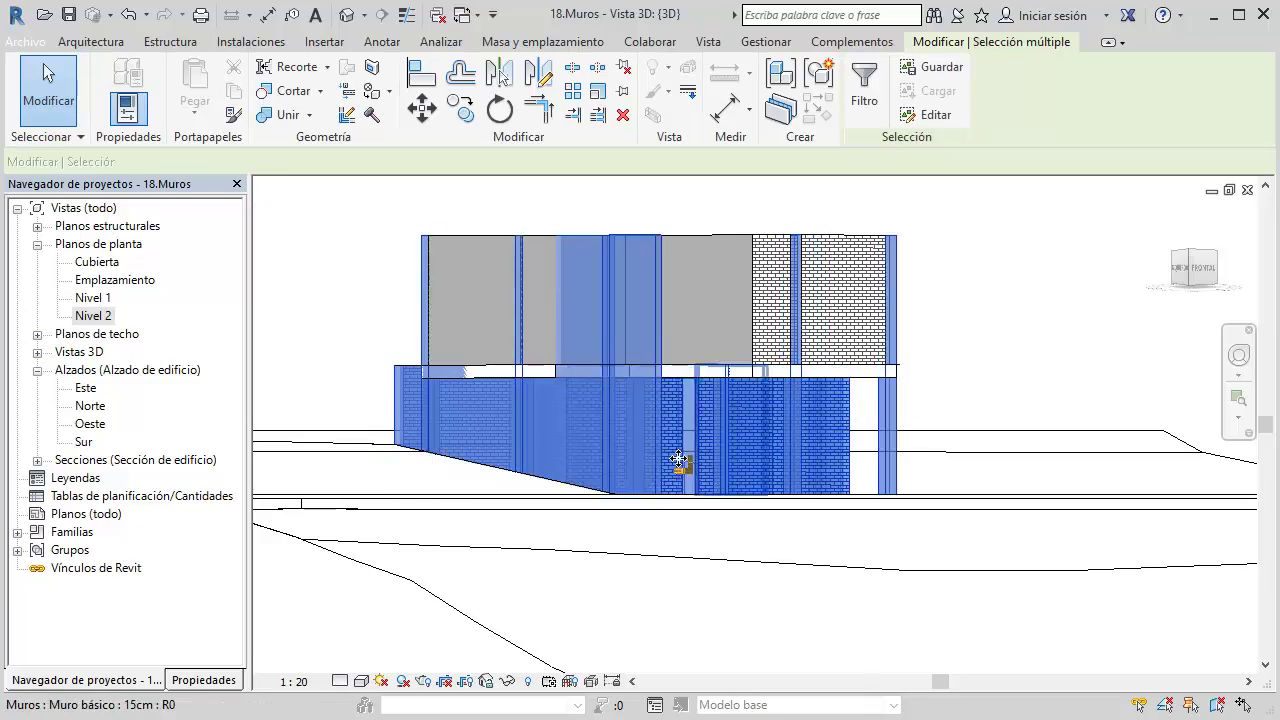
mouse_move(680, 465)
shift+middle_down()
mouse_move(693, 474)
mouse_move(680, 465)
shift+middle_up()
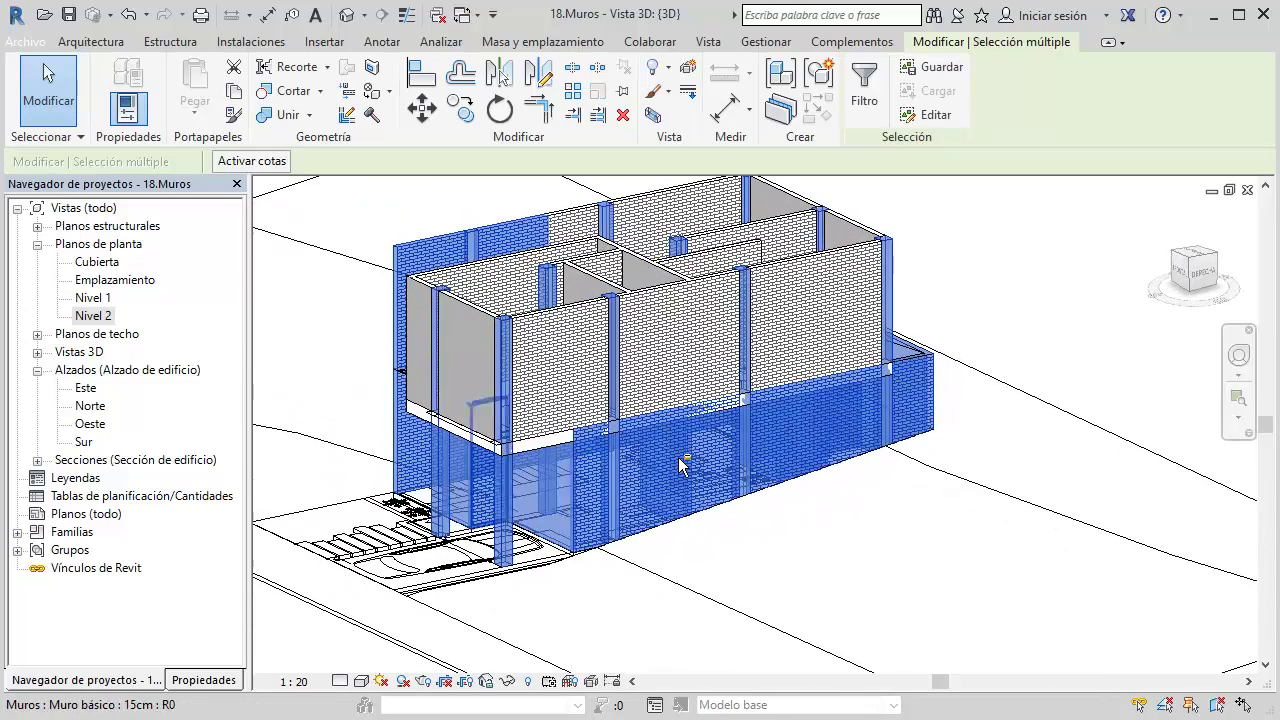
key(Down)
key(space)
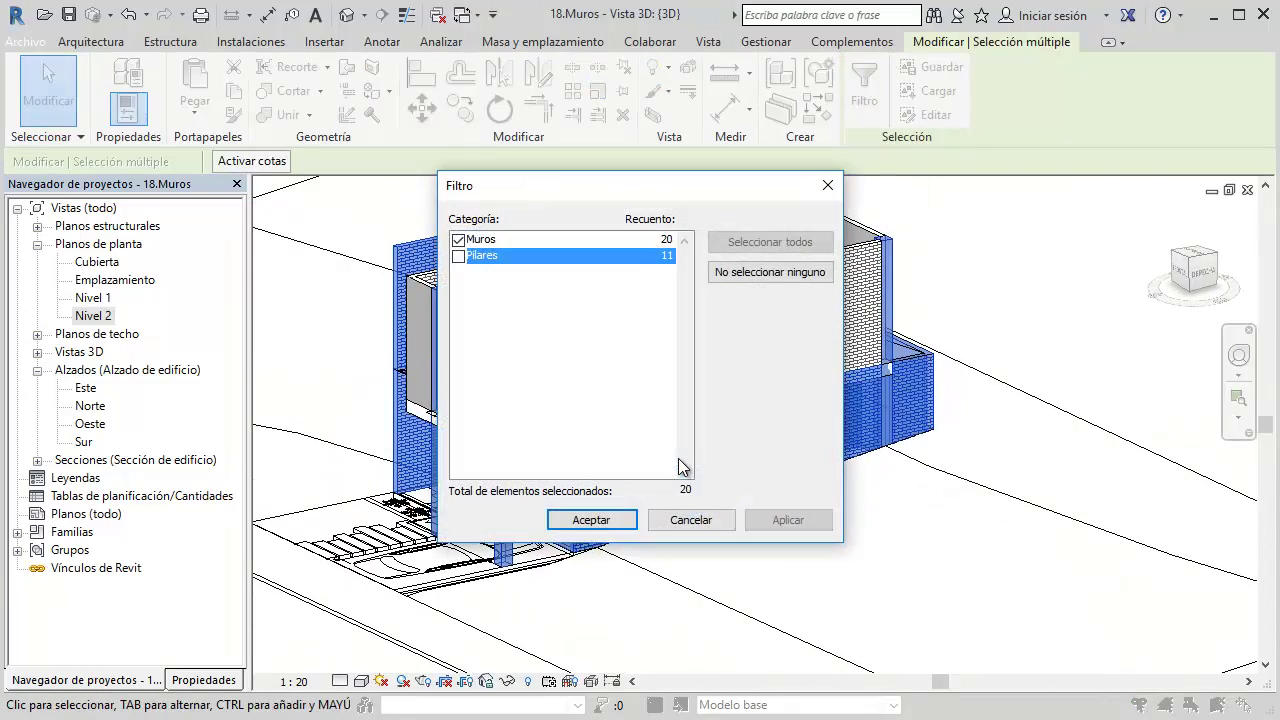
key(Return)
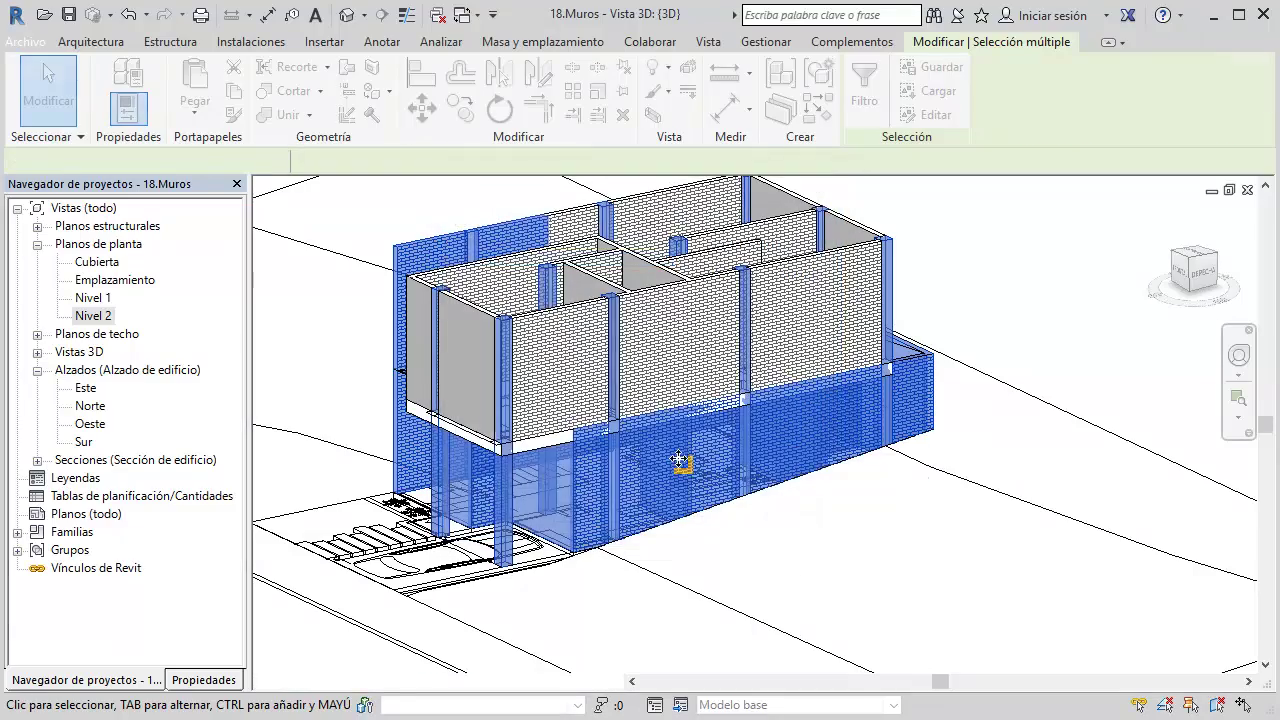
Remove the upper-floor walls, leaving the 14 ground-floor walls showing top constraint Nivel 2
mouse_move(678, 458)
shift+middle_down()
mouse_move(693, 474)
mouse_move(680, 465)
shift+middle_up()
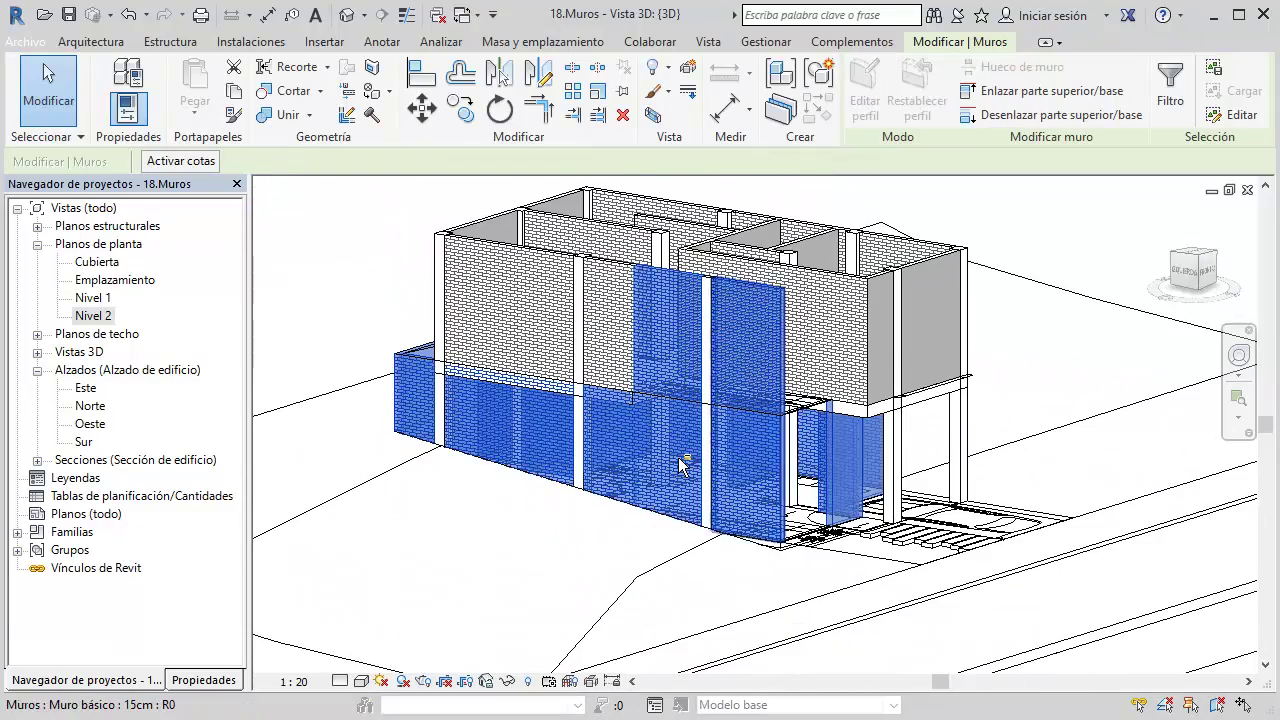
shift+click(680, 462)
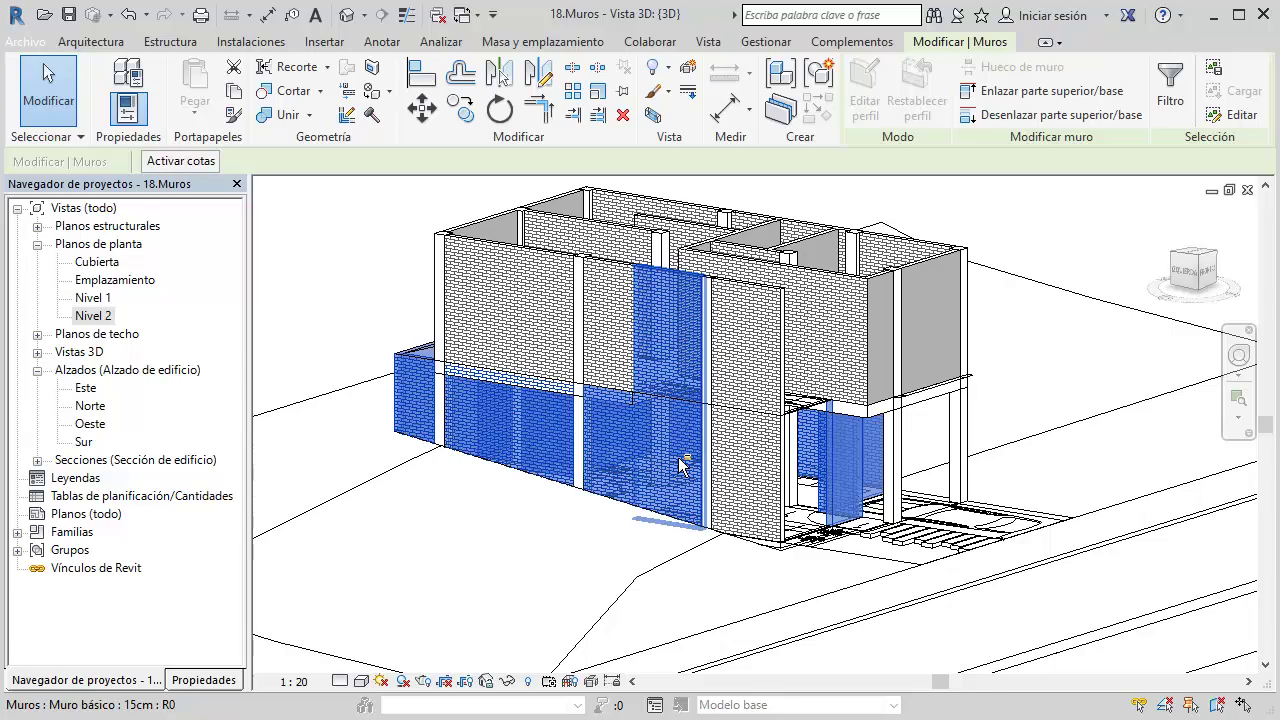
shift+click(680, 462)
mouse_move(680, 462)
shift+middle_down()
mouse_move(694, 474)
mouse_move(680, 465)
shift+middle_up()
shift+click(680, 462)
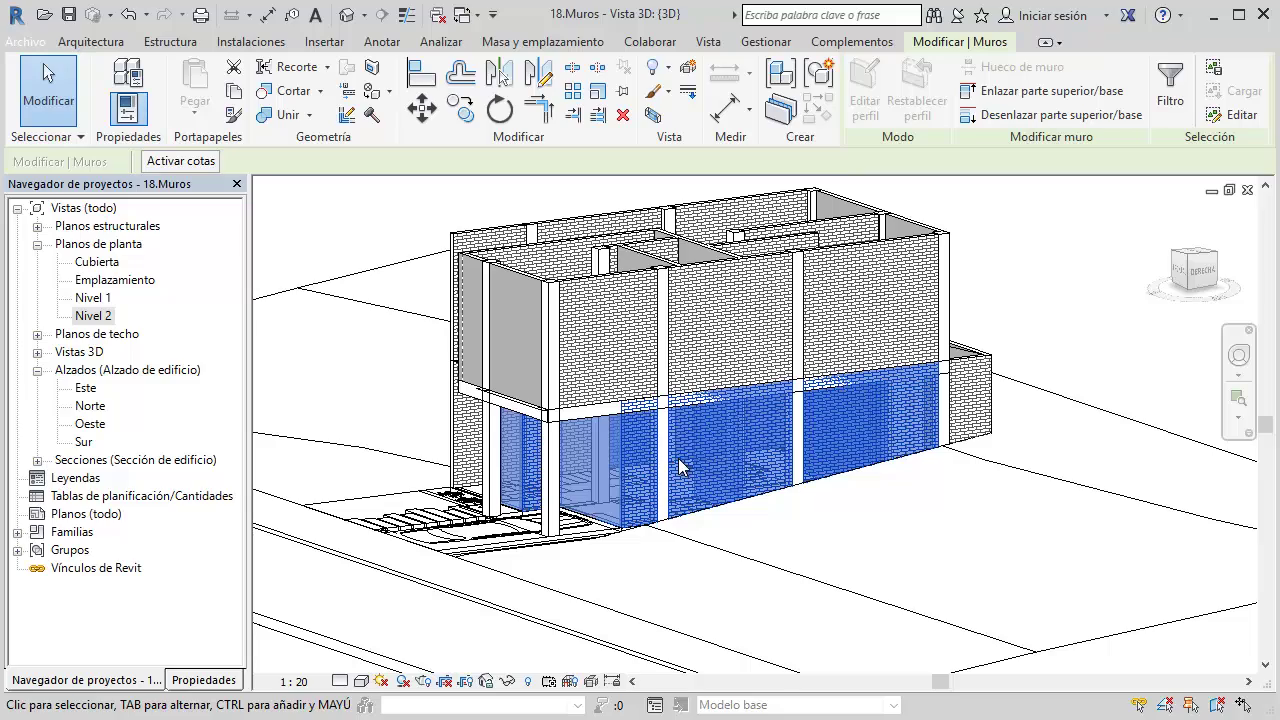
scroll(679, 465, up, 2)
scroll(679, 465, up, 2)
scroll(679, 465, up, 2)
key(Escape)
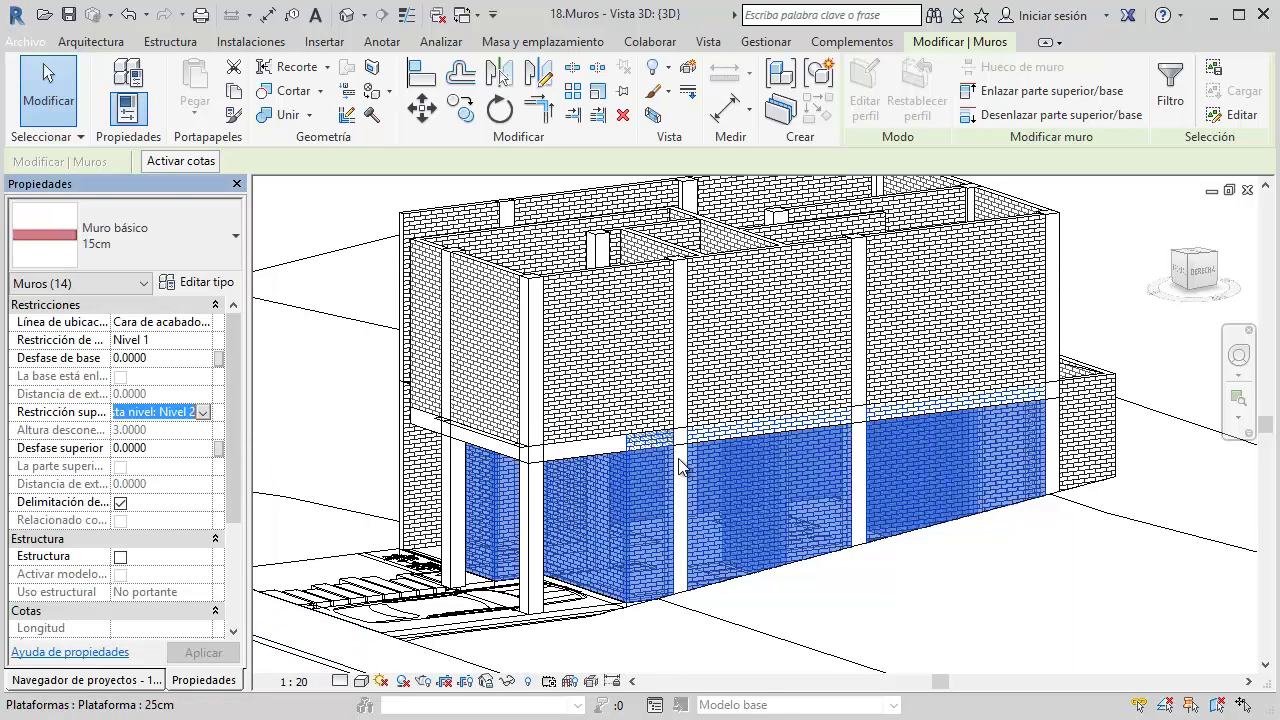
Keep the 14 ground-floor walls constrained to Nivel 2 with a 0.0000 top offset
key(alt+Down)
text(-0.3000)
key(Return)
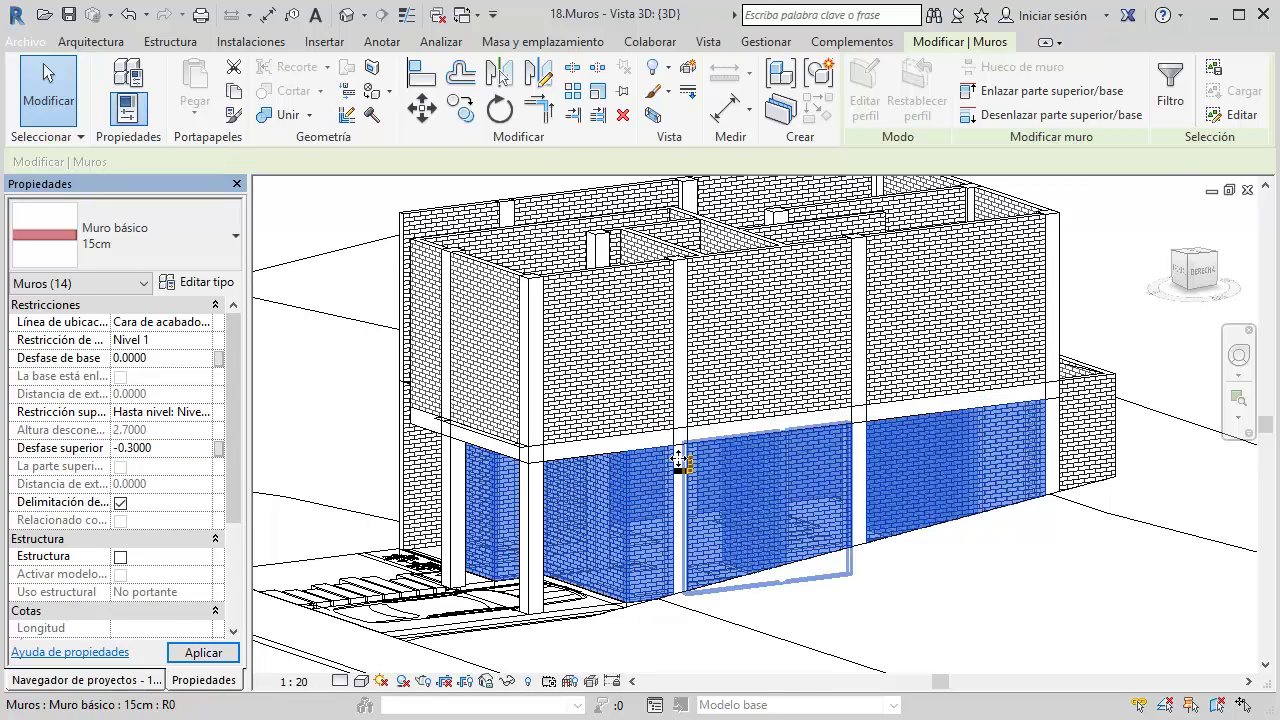
scroll(678, 465, up, 2)
scroll(678, 463, up, 2)
scroll(678, 462, up, 1)
scroll(678, 462, down, 4)
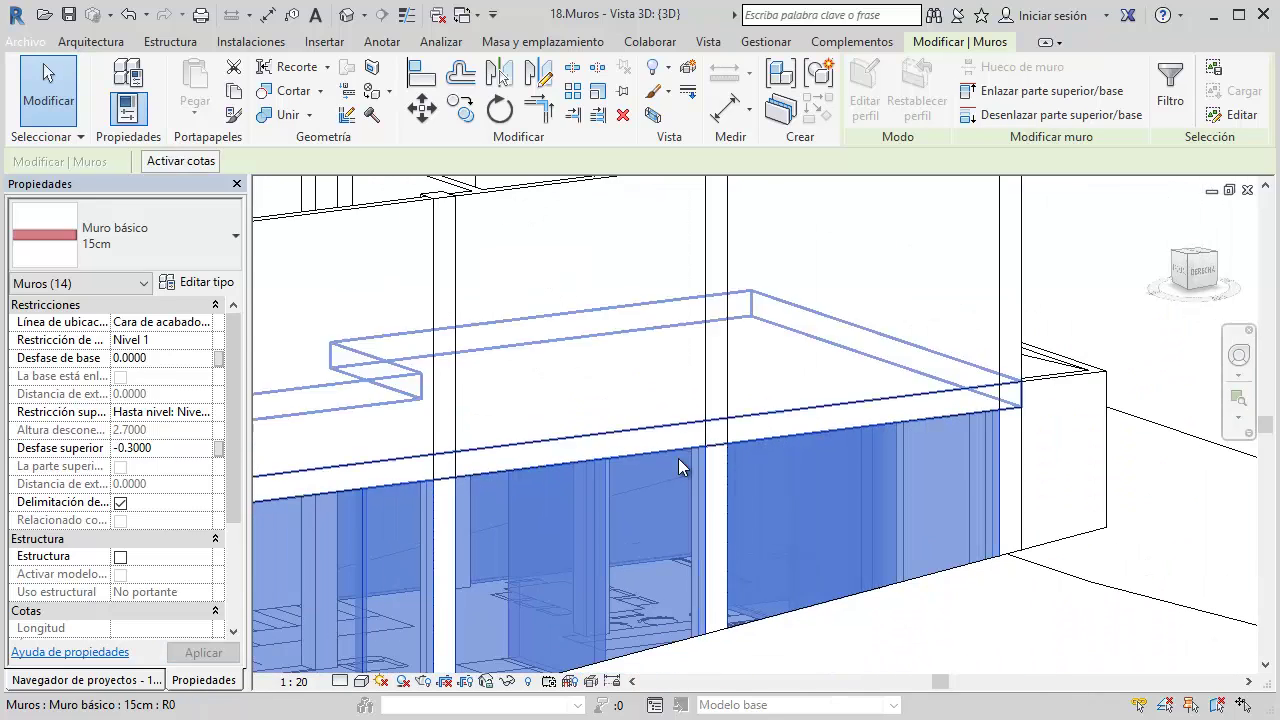
scroll(679, 465, up, 2)
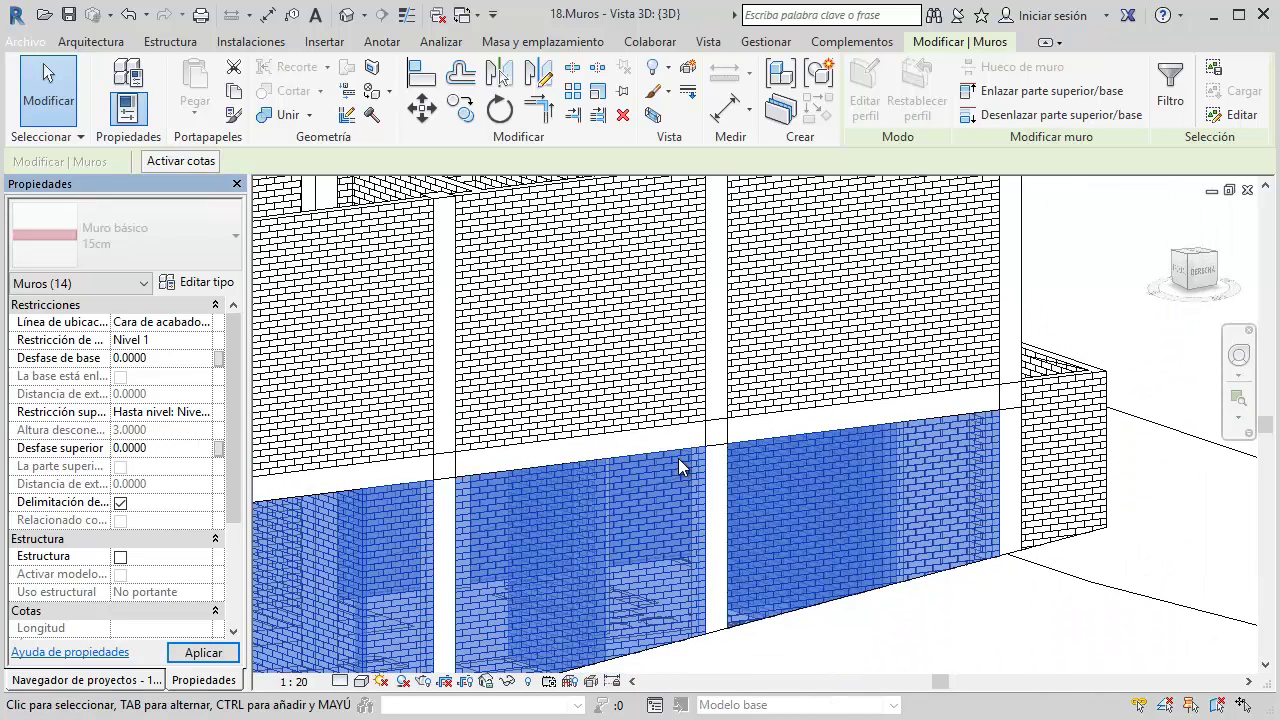
click(678, 465)
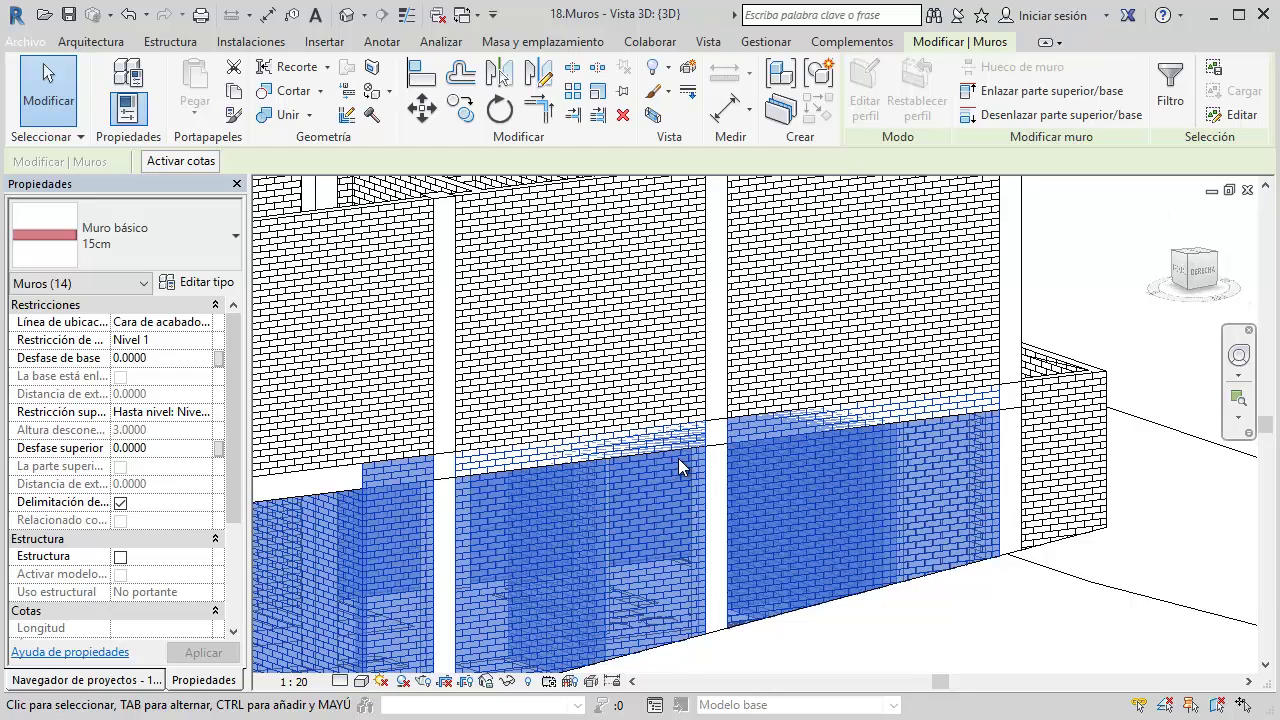
Start Enlazar parte superior/base and pan toward the 30cm floor slab
key(Tab)
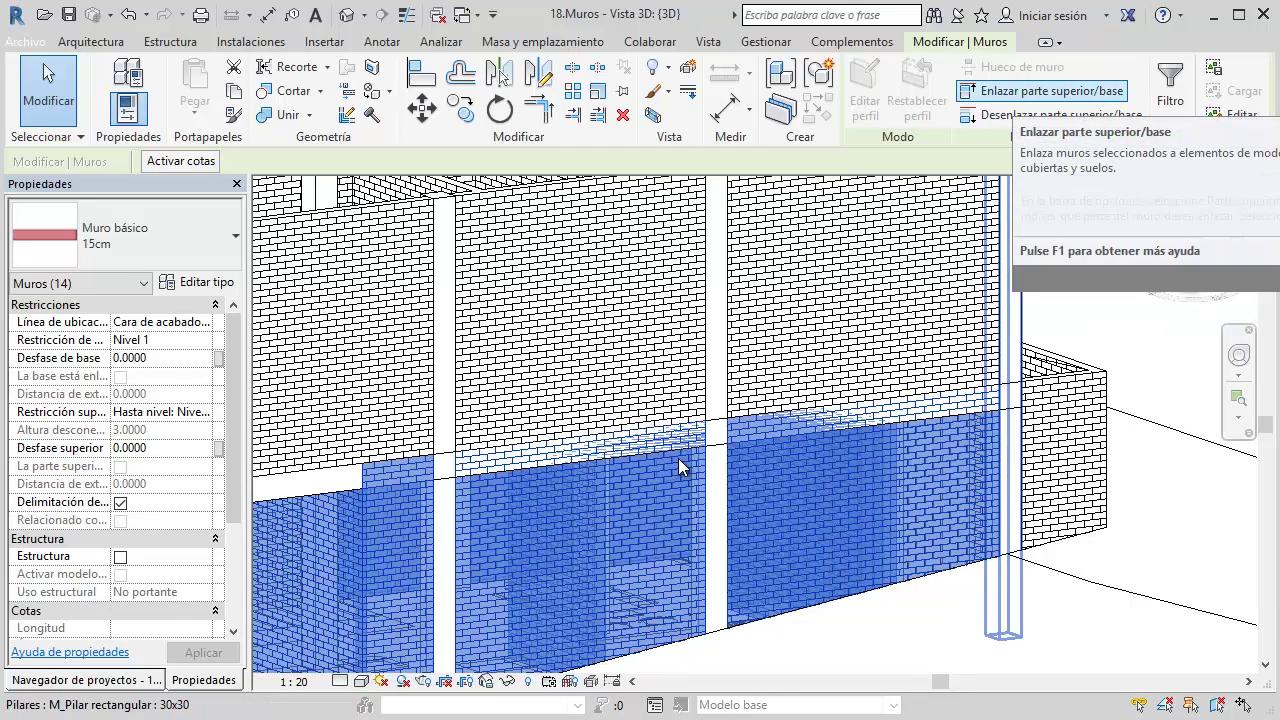
key(Return)
middle_drag(693, 474, 679, 467)
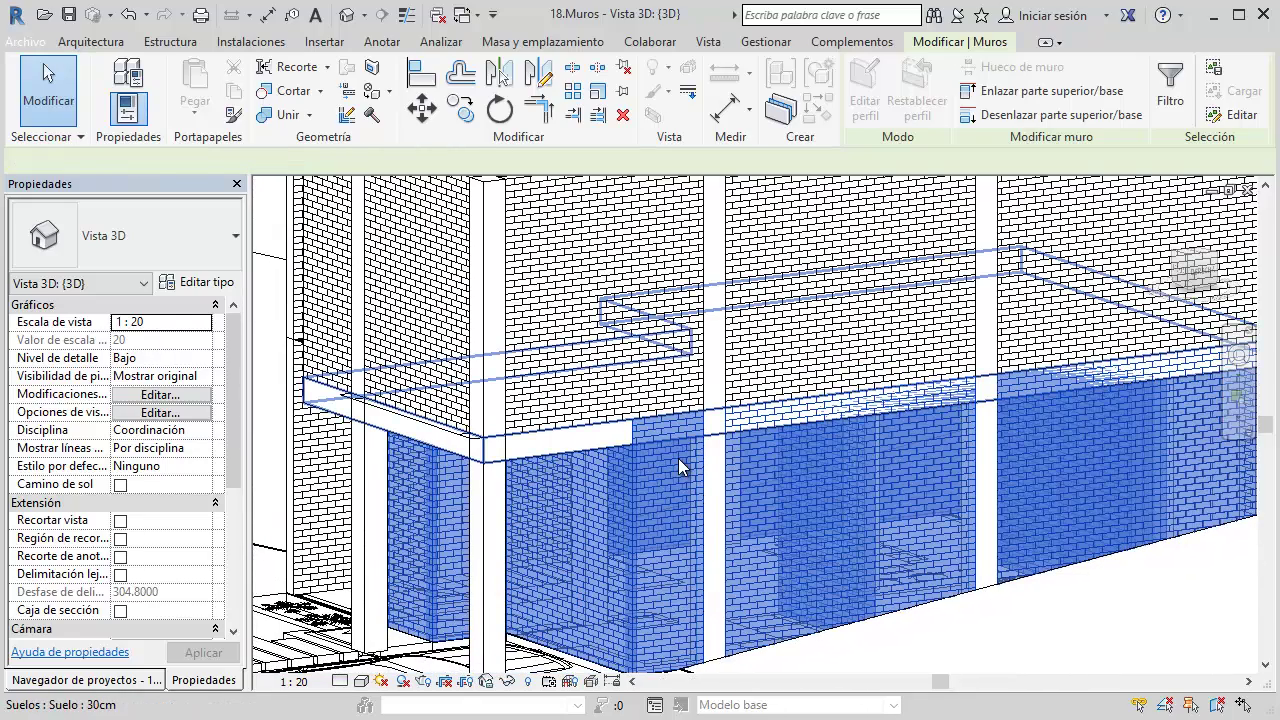
Attach the ground-floor wall tops to the Nivel 2 slab
click(679, 467)
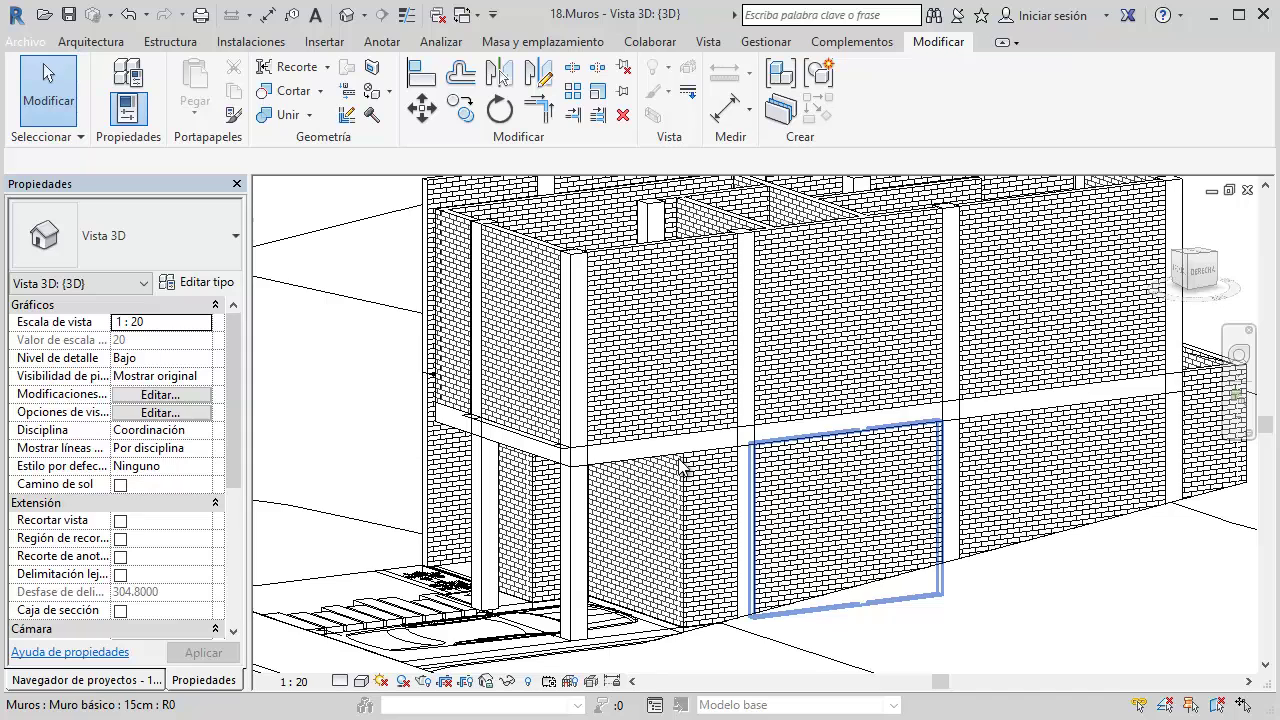
click(679, 467)
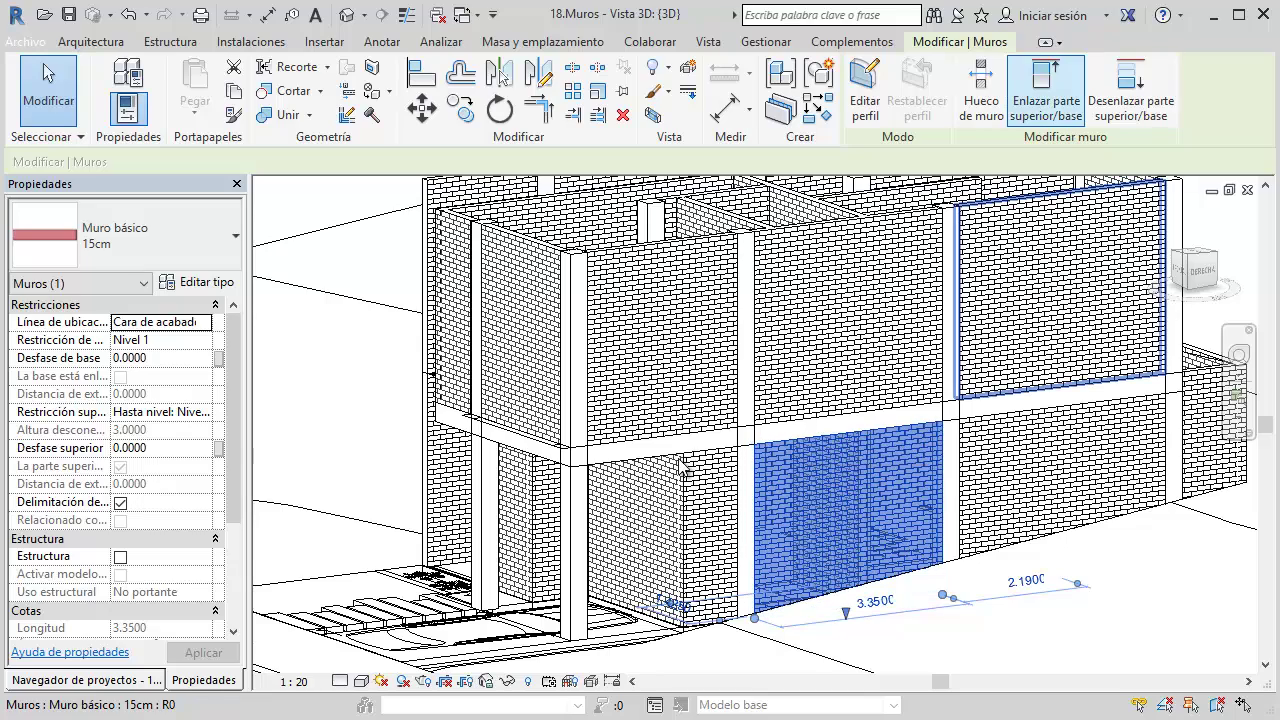
click(1045, 95)
middle_drag(744, 467, 679, 467)
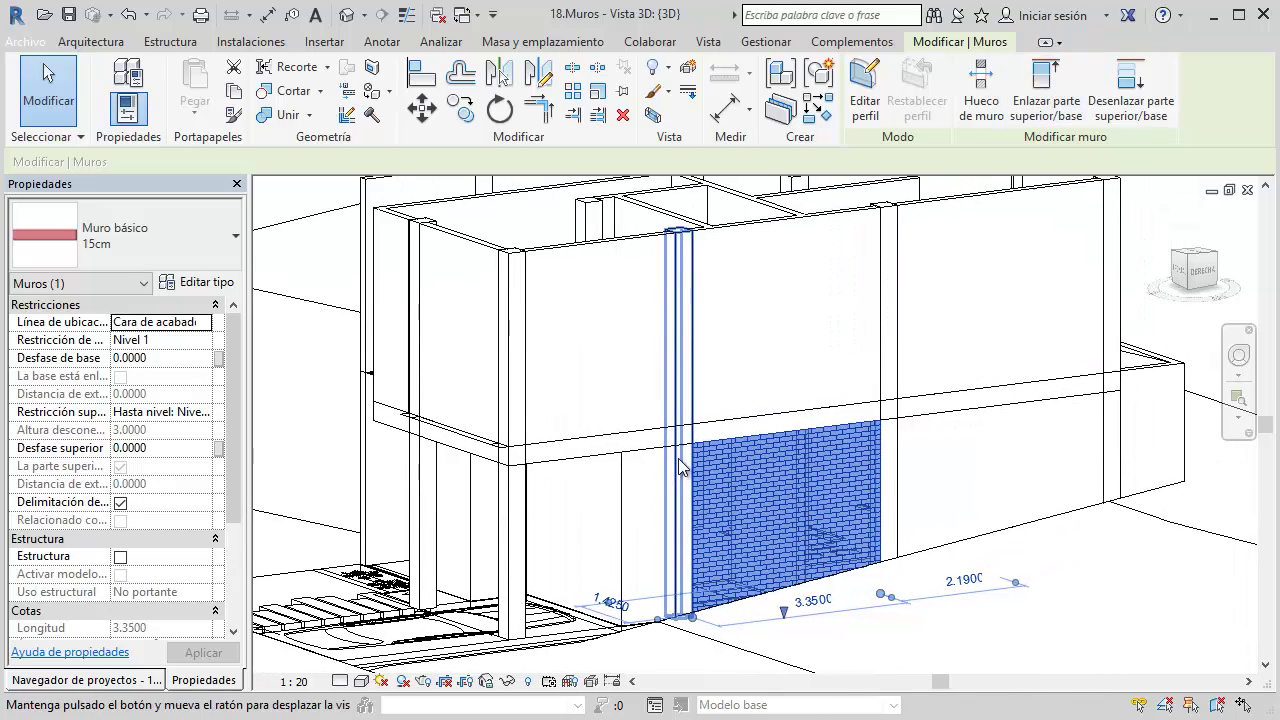
key(Escape)
Lower the Nivel 2 slab with a -1.0000 height offset and check the walls follow it
click(679, 467)
text(-1.0000)
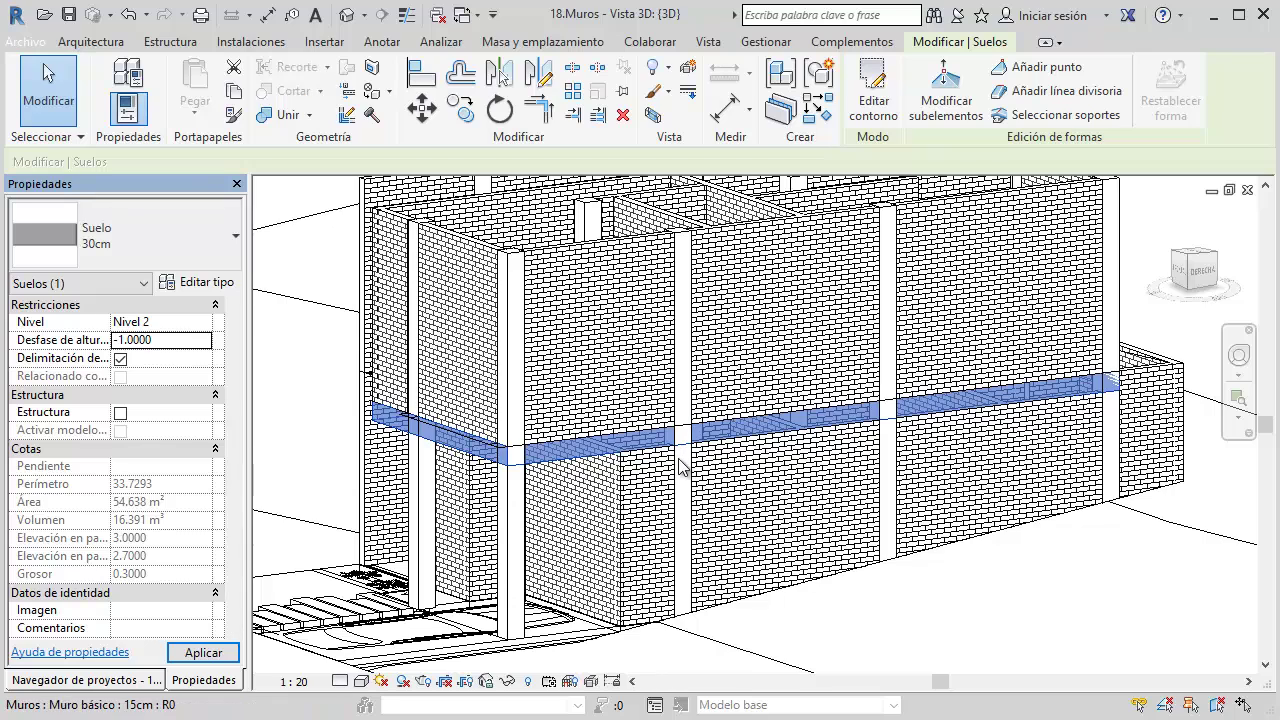
key(Return)
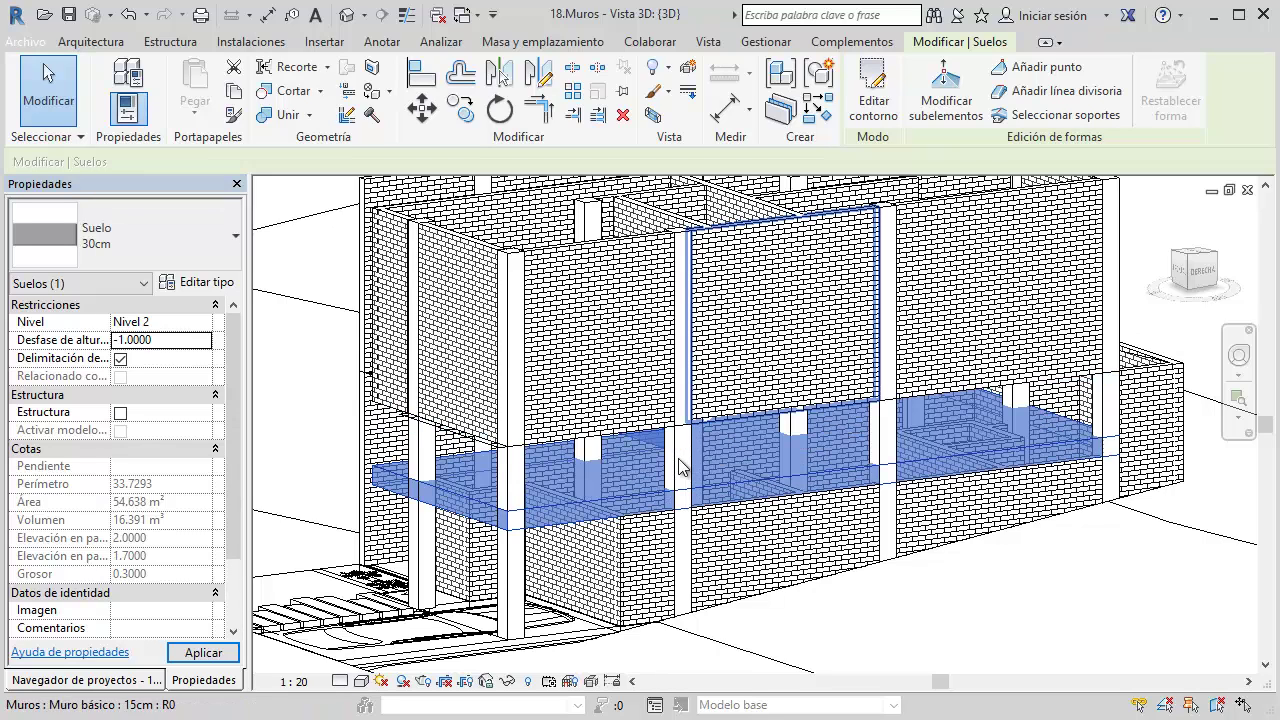
key(Escape)
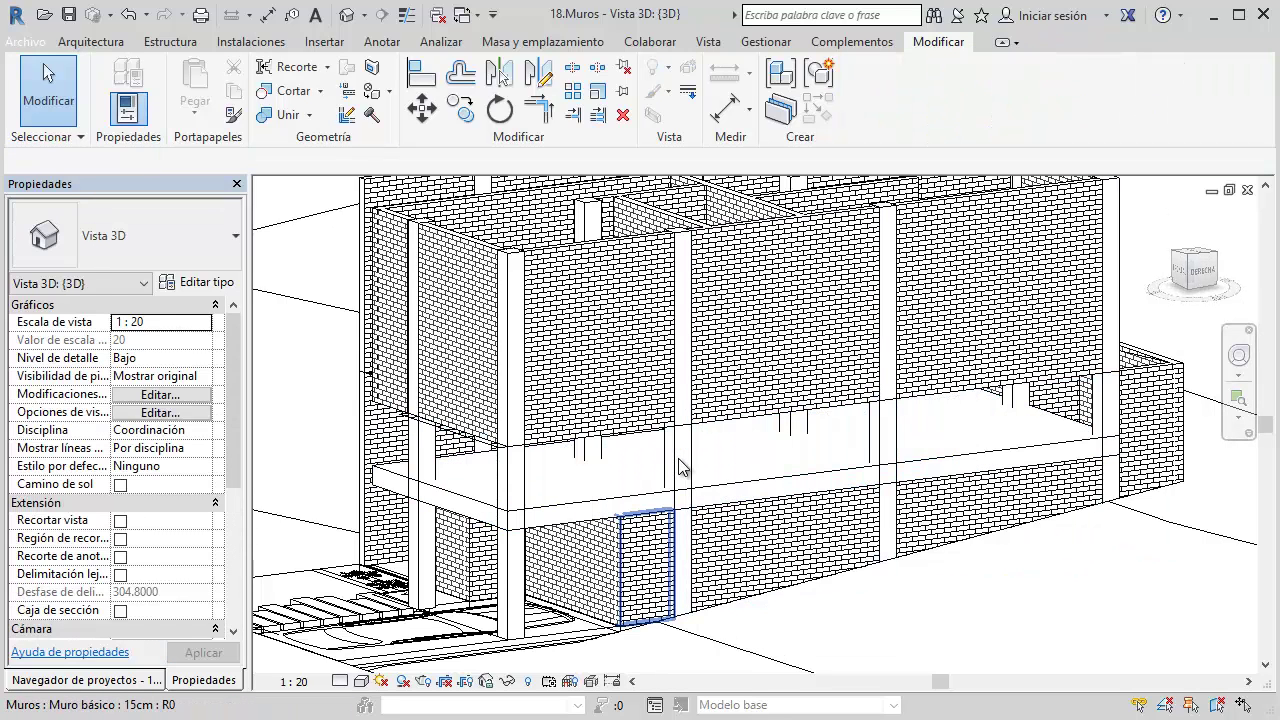
click(680, 461)
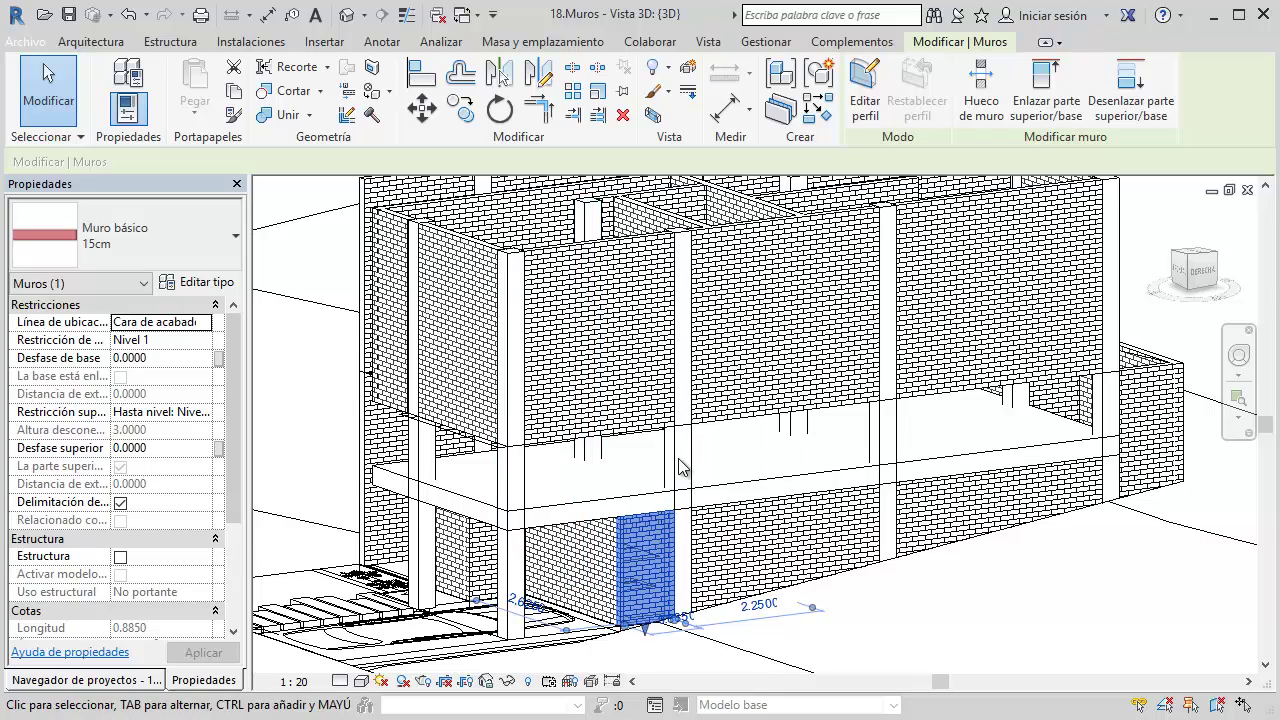
mouse_move(679, 465)
shift+middle_down()
mouse_move(686, 477)
mouse_move(683, 463)
shift+middle_up()
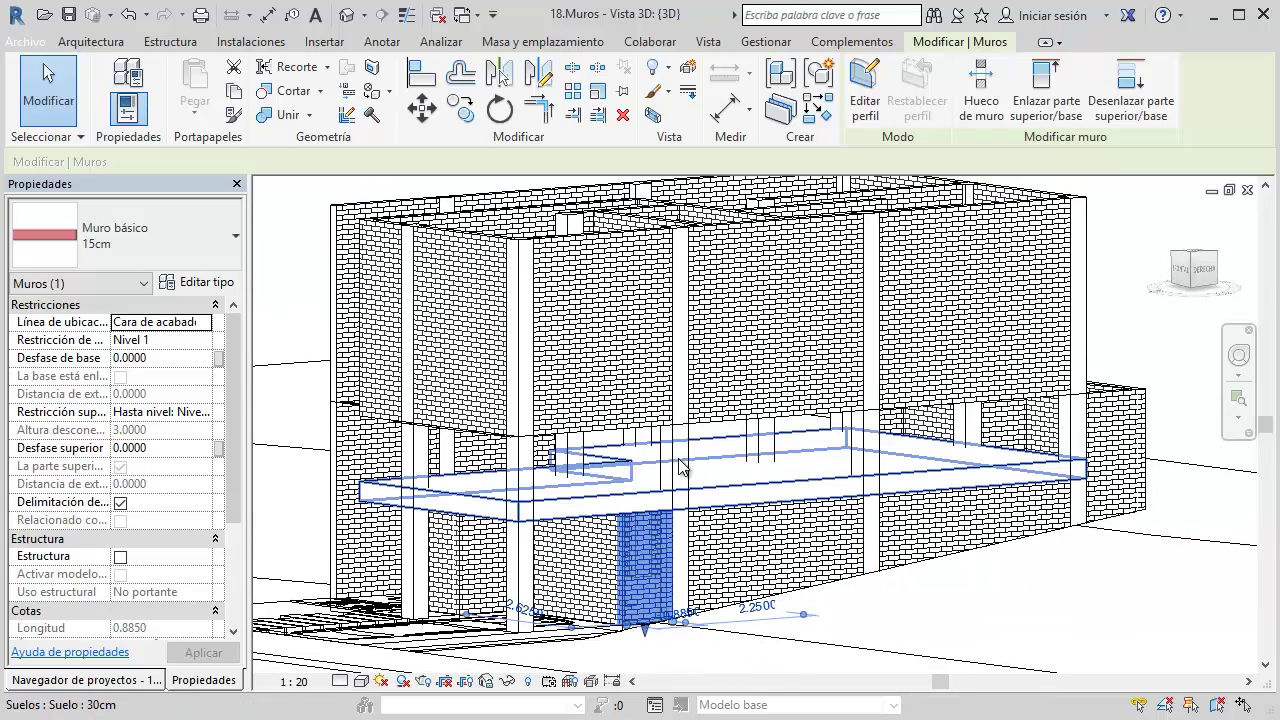
key(Escape)
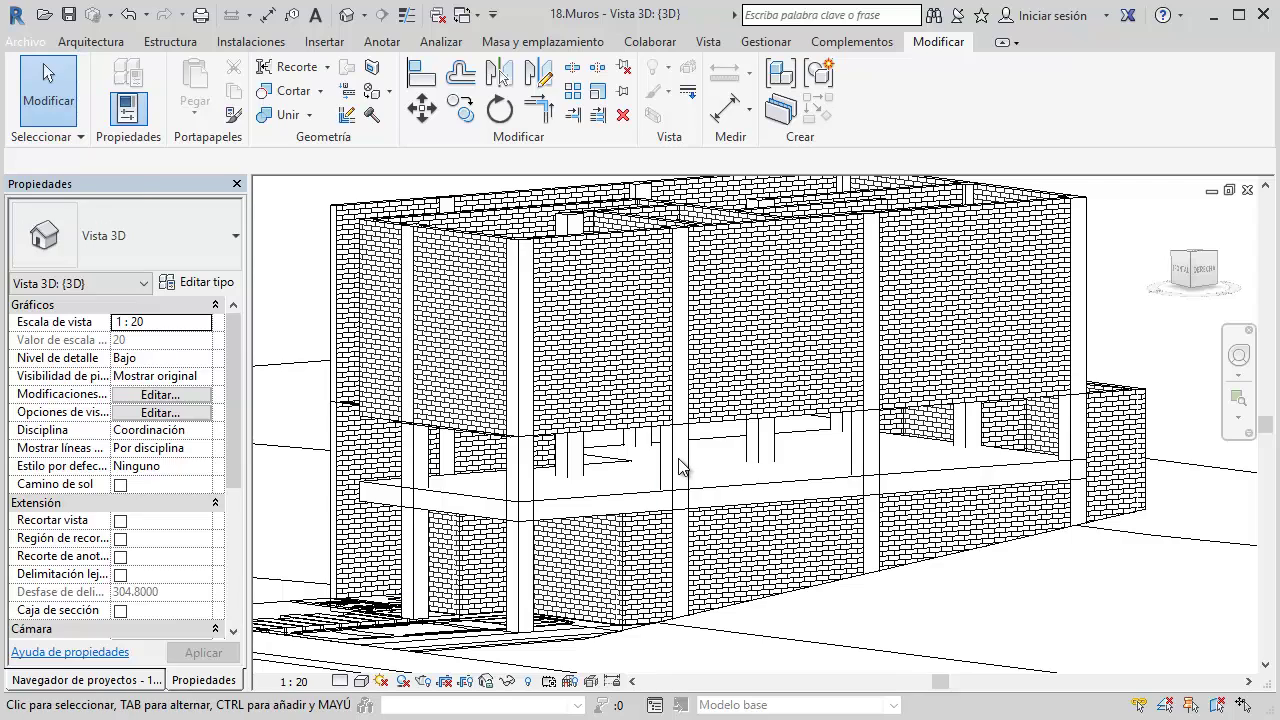
key(ctrl+z)
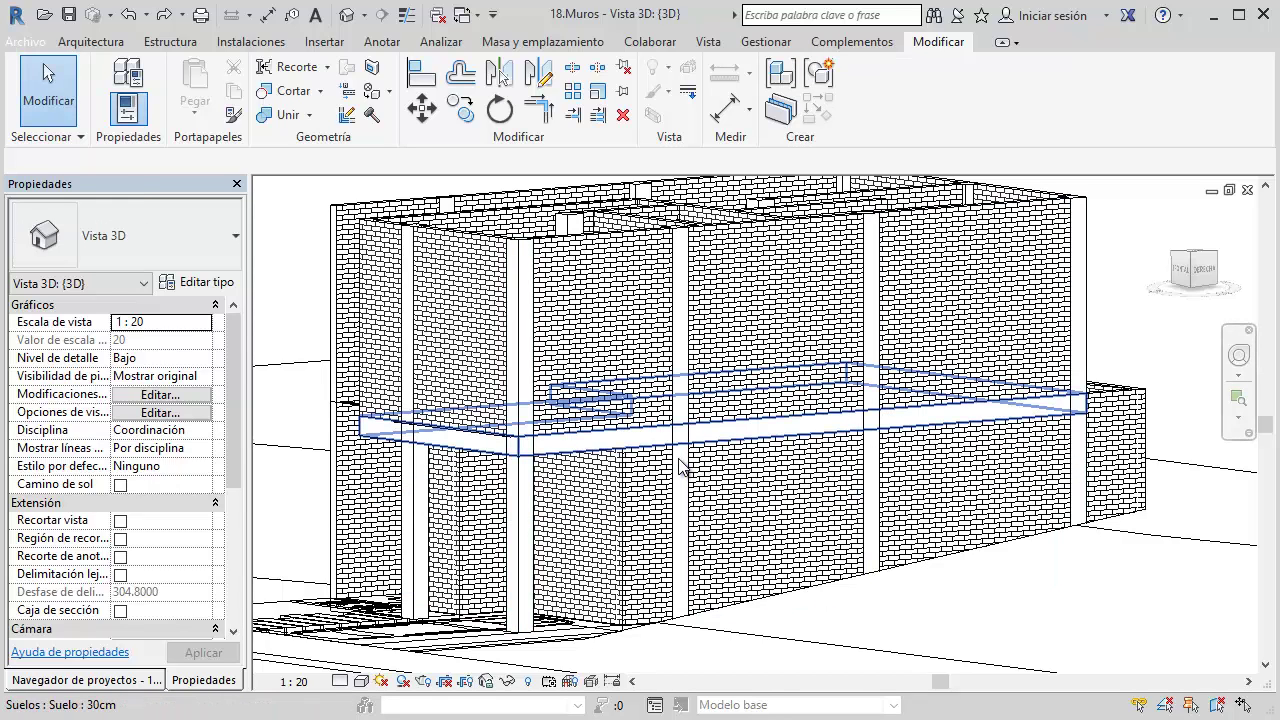
Orbit around the brick building and switch the 3D view to the Realista visual style
click(679, 465)
key(Escape)
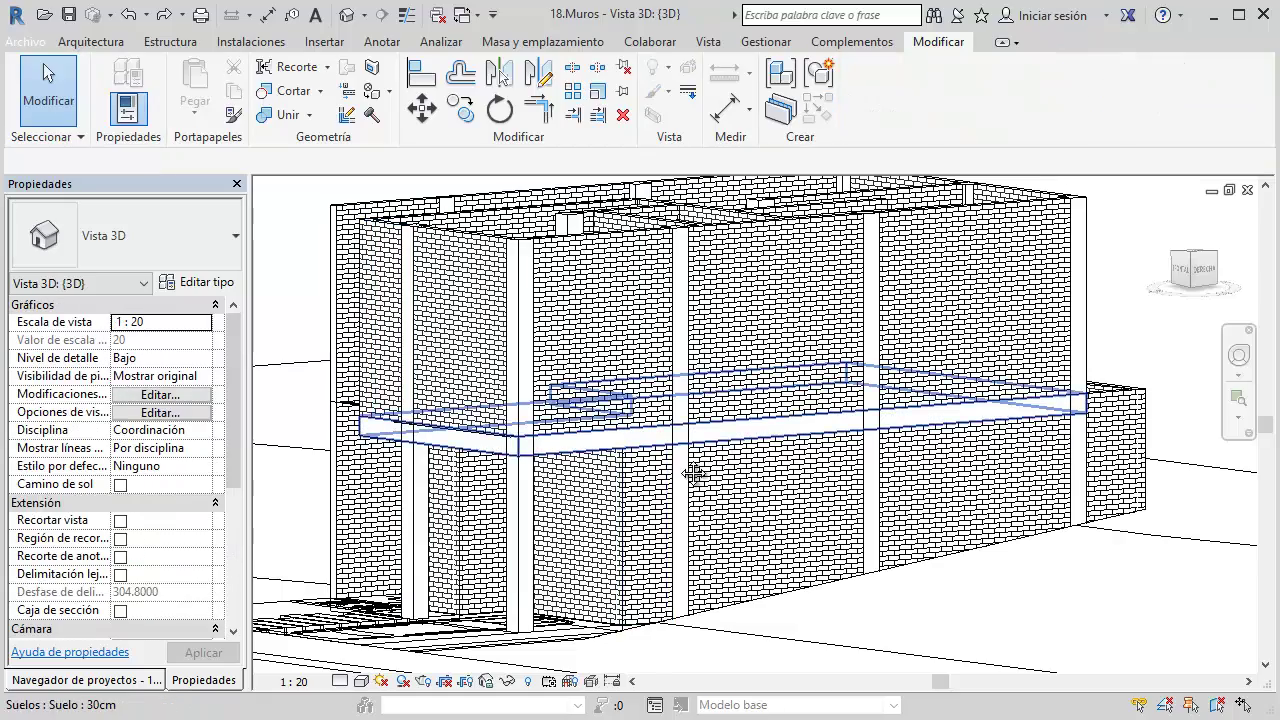
mouse_move(679, 465)
shift+middle_down()
mouse_move(693, 473)
mouse_move(679, 465)
shift+middle_up()
scroll(693, 473, down, 5)
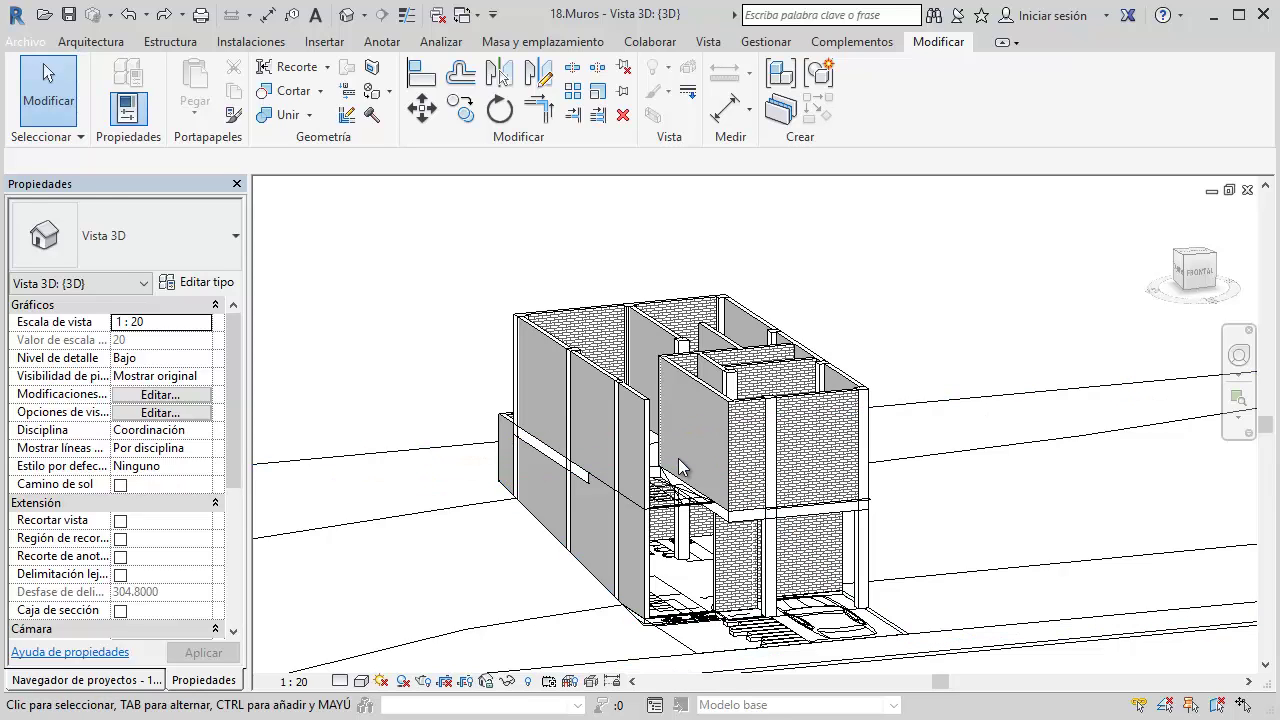
mouse_move(679, 465)
shift+middle_down()
mouse_move(694, 474)
mouse_move(685, 466)
shift+middle_up()
scroll(679, 465, up, 3)
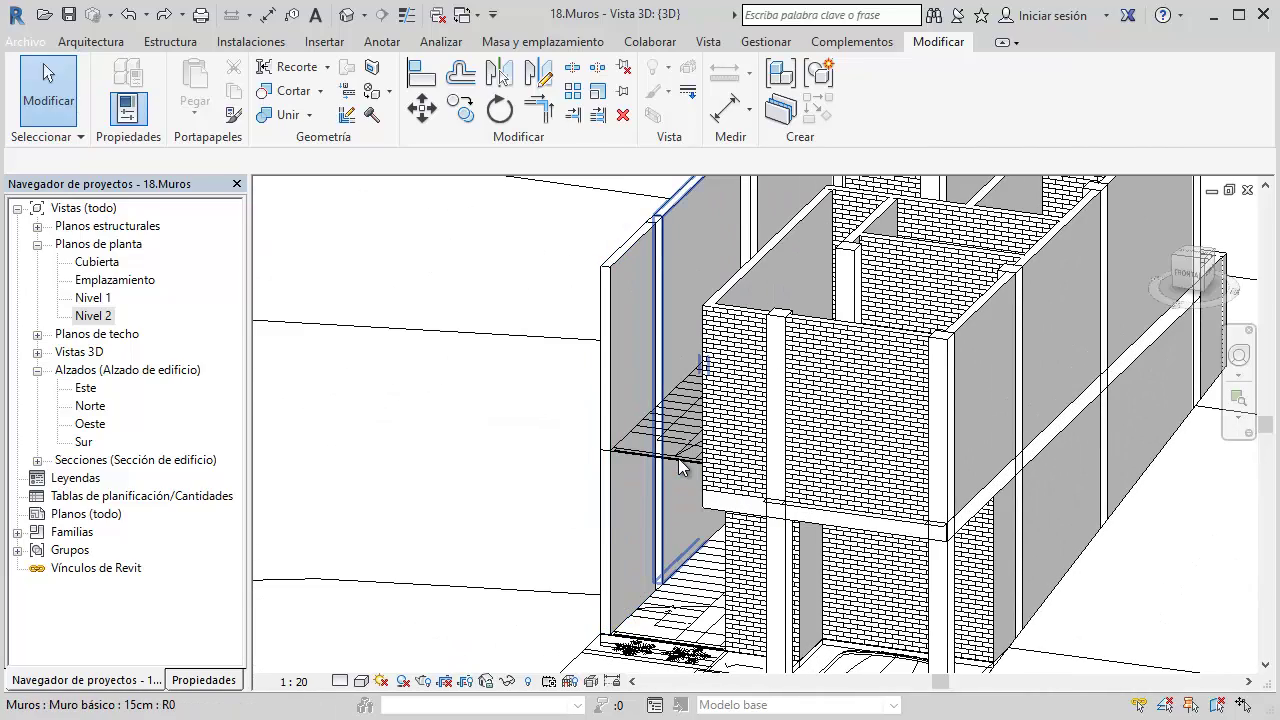
shift+middle_drag(688, 468, 681, 467)
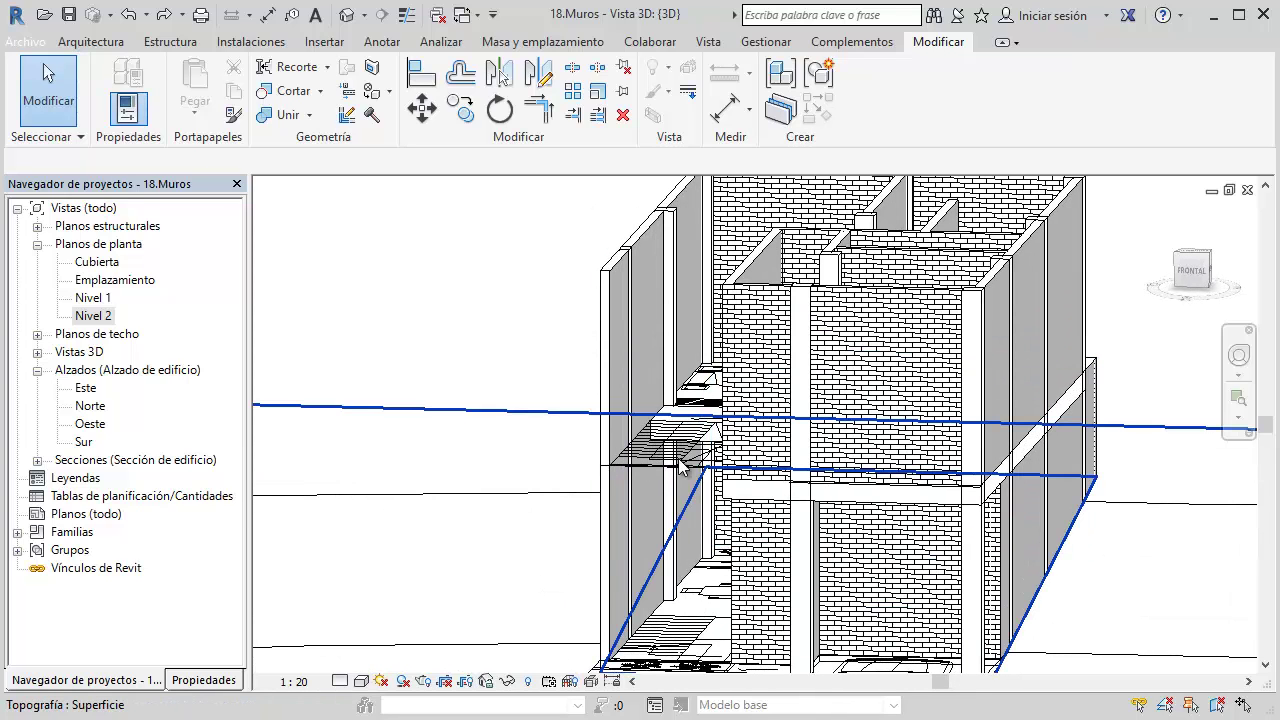
click(361, 681)
Apply the realistic style, orbit to an oblique view and show the Properties palette
click(400, 637)
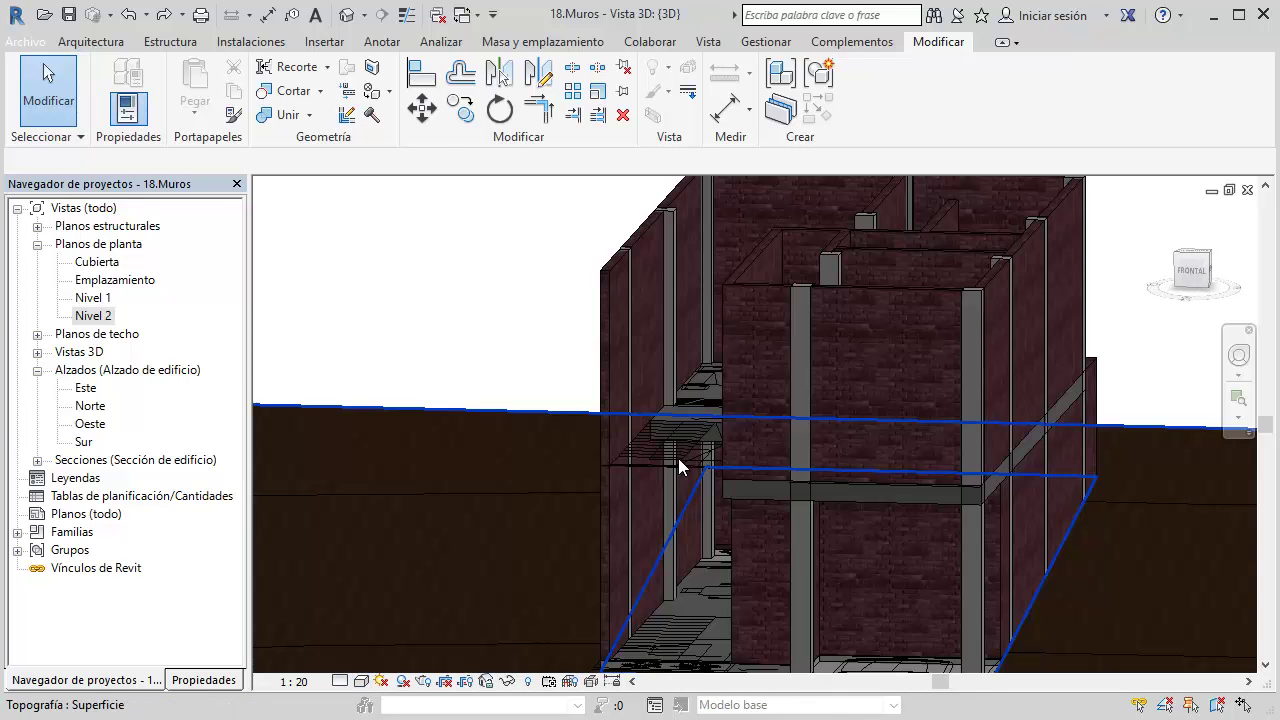
mouse_move(680, 460)
shift+middle_down()
mouse_move(694, 474)
mouse_move(680, 467)
shift+middle_up()
key(ctrl+1)
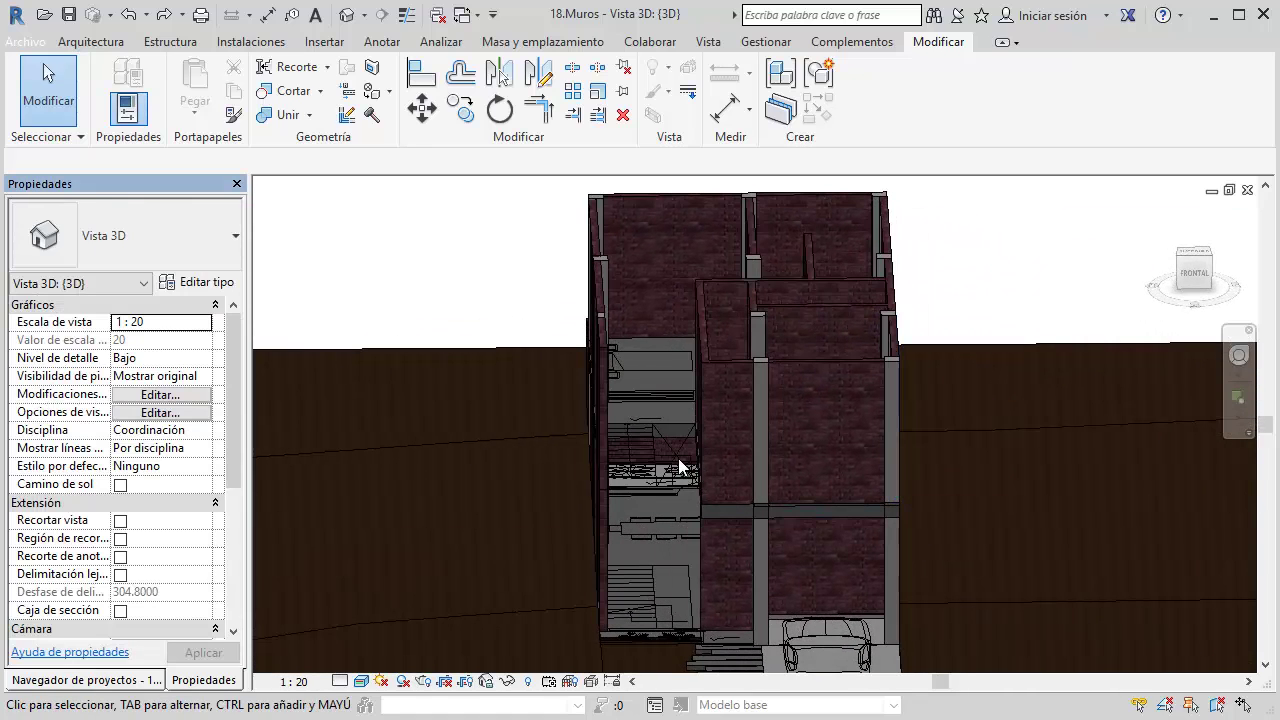
Start the Wall tool with WA and bring up the wall Type Selector list
key(w)
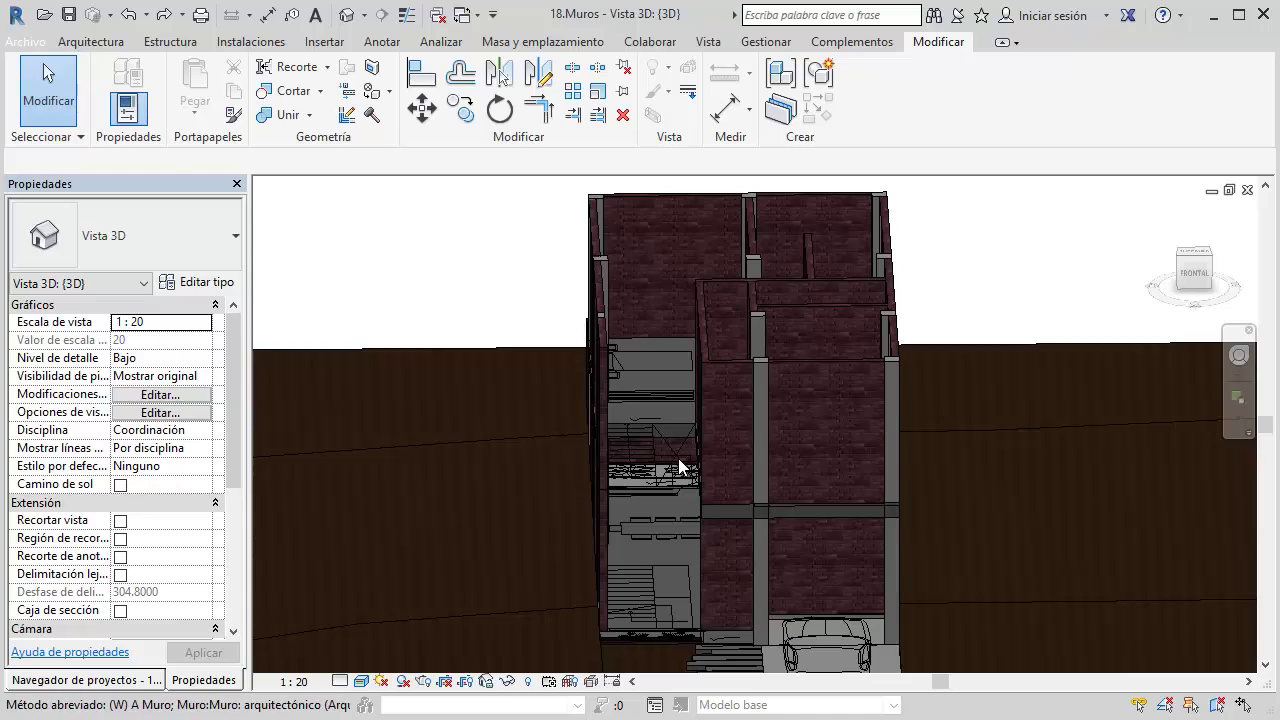
key(a)
key(t)
key(s)
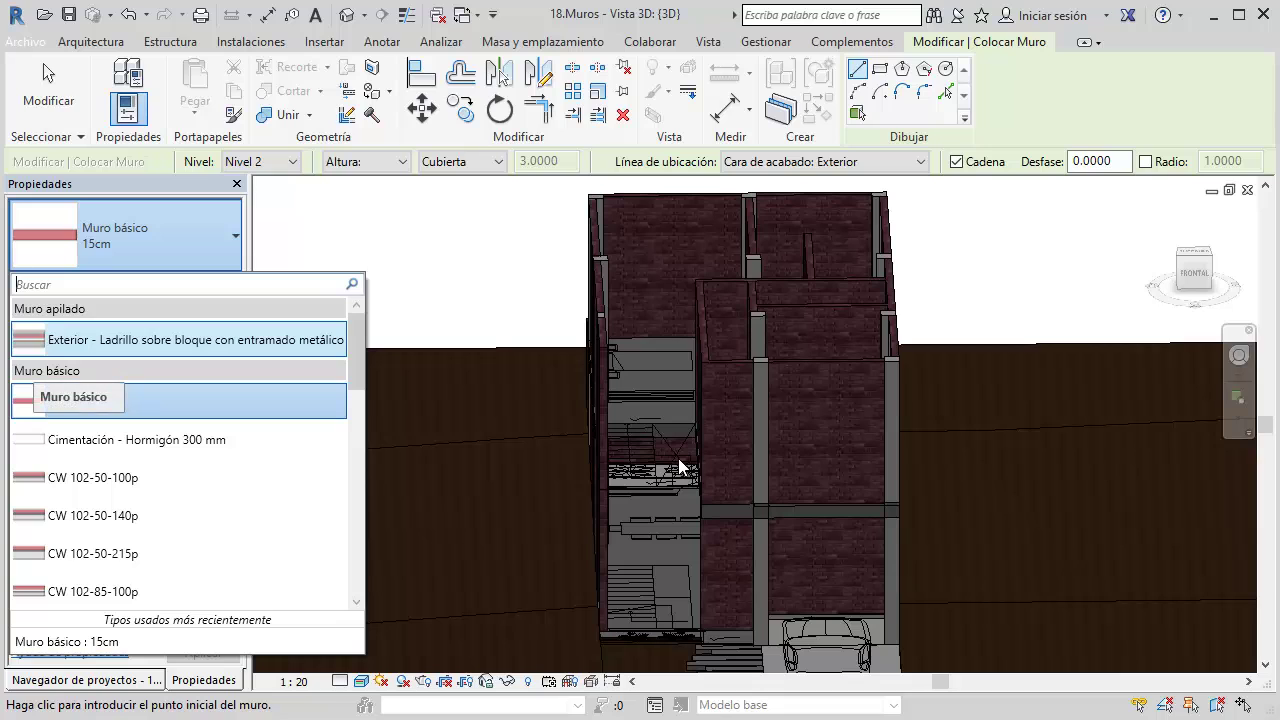
Choose the stacked type Exterior - Ladrillo sobre bloque con entramado metálico in the Type Selector
scroll(679, 467, down, 2)
scroll(679, 467, down, 4)
key(Down)
key(Down)
key(Down)
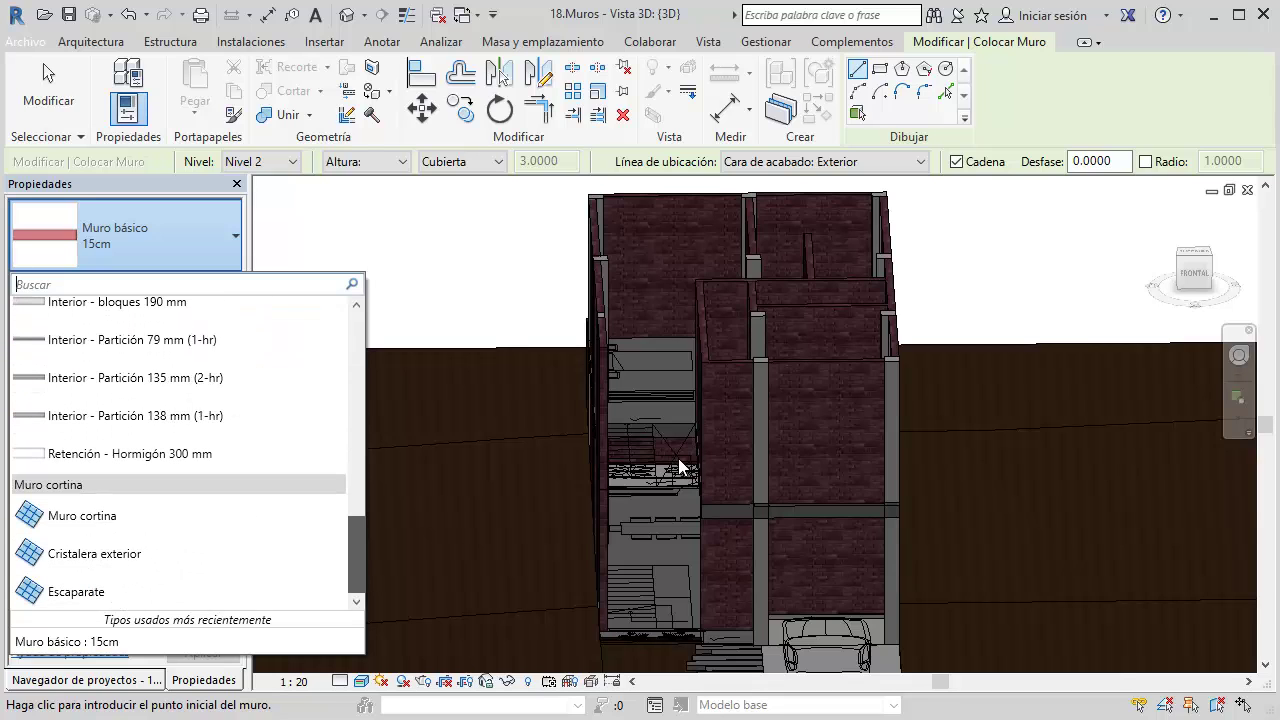
key(Down)
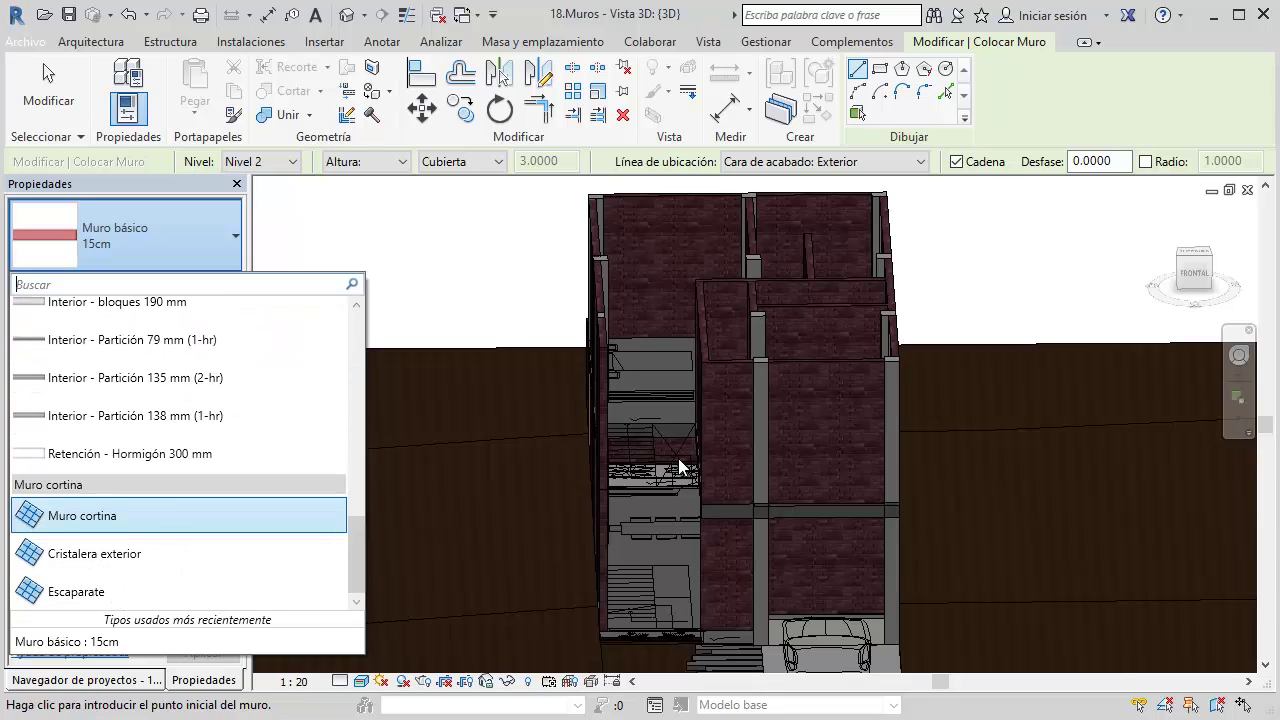
key(Down)
key(Down)
key(Up)
key(Up)
key(Down)
key(Up)
key(Up)
key(Up)
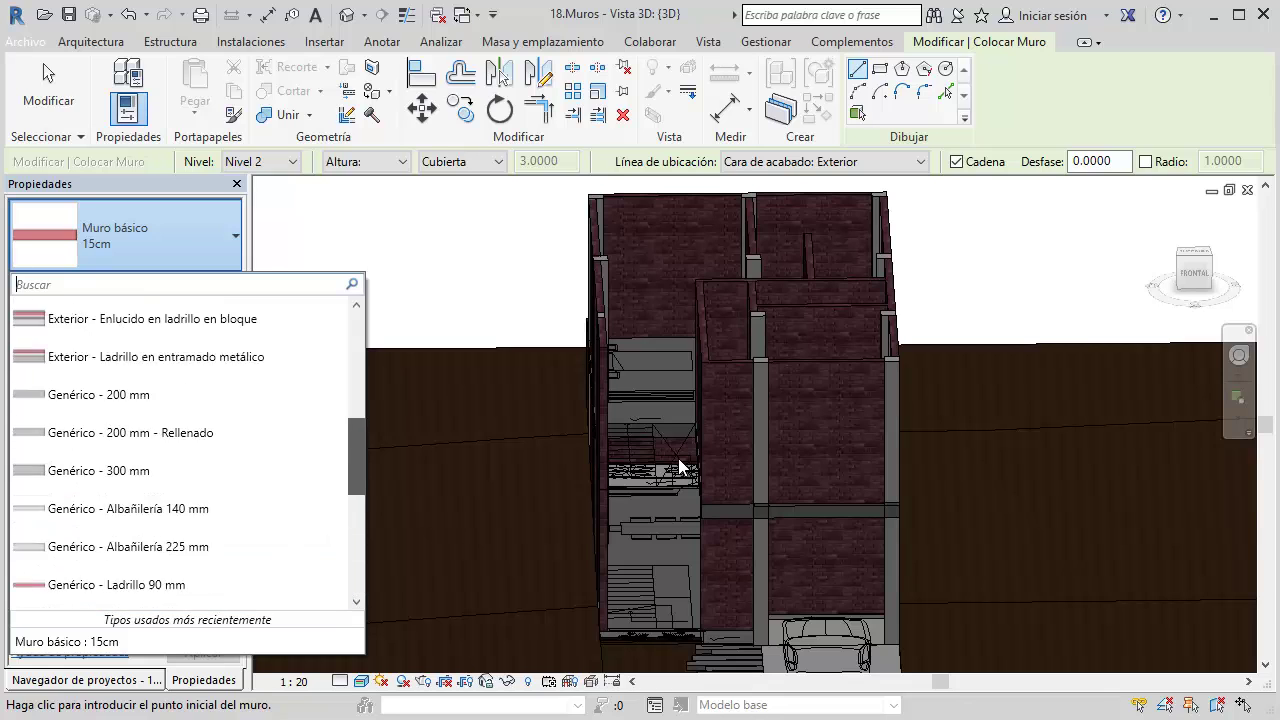
key(Up)
key(Up)
key(Up)
key(Up)
key(Return)
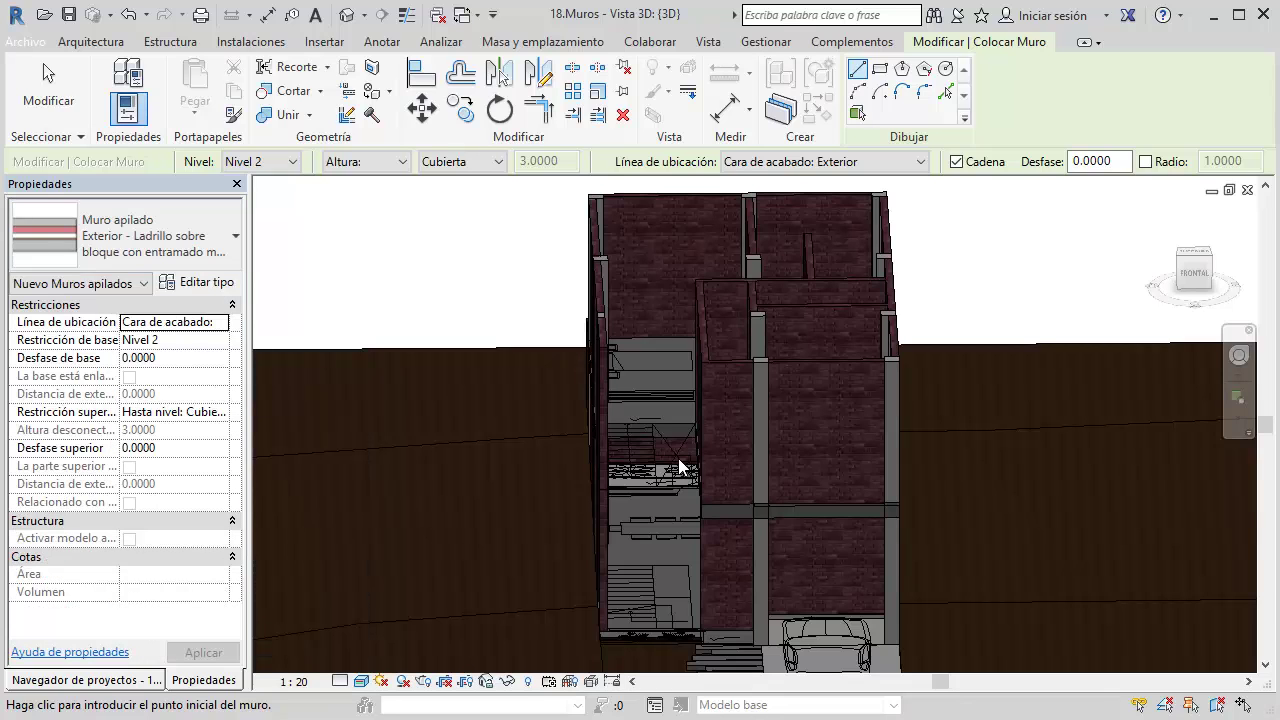
Open its type properties and review the stacked assembly's lower block wall
key(Tab)
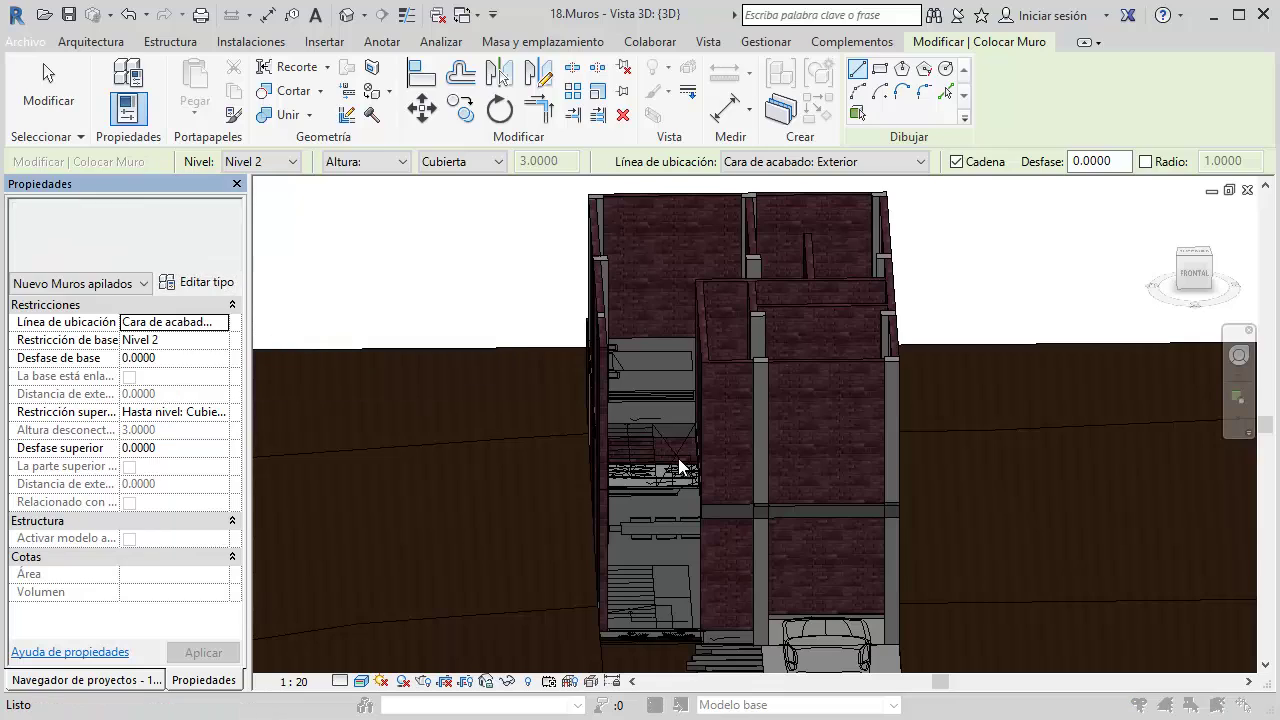
key(Return)
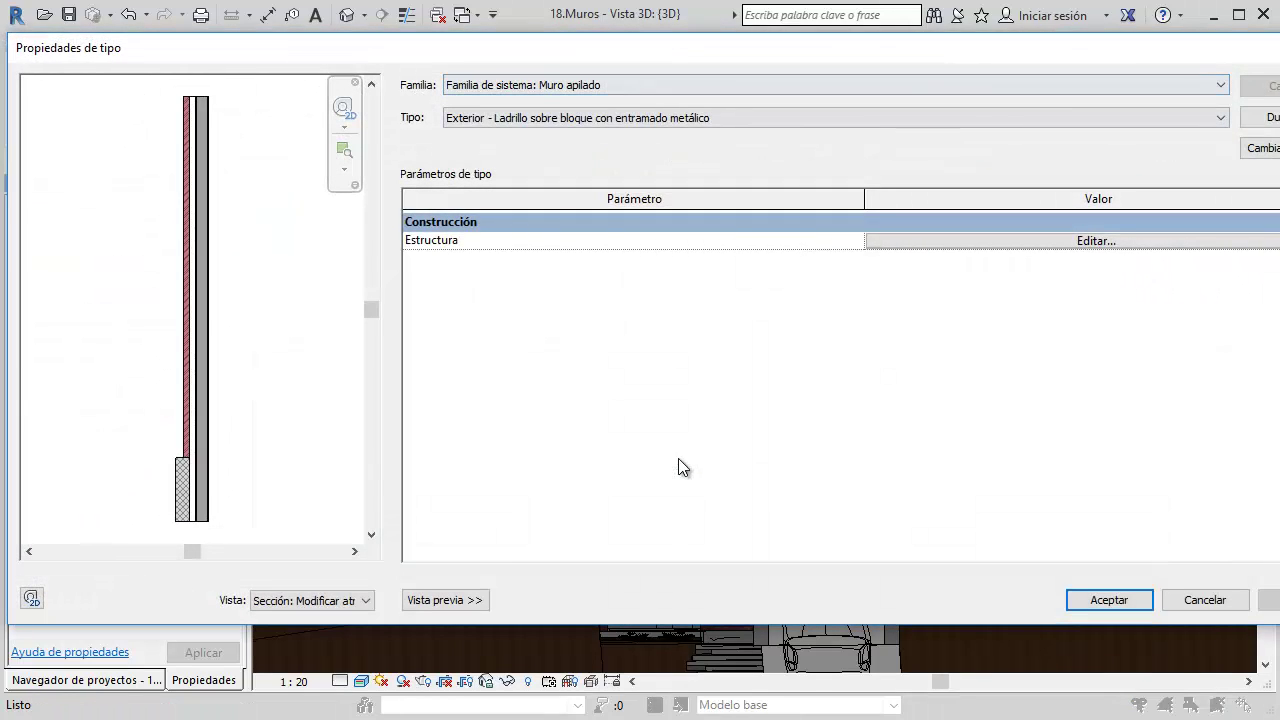
key(Return)
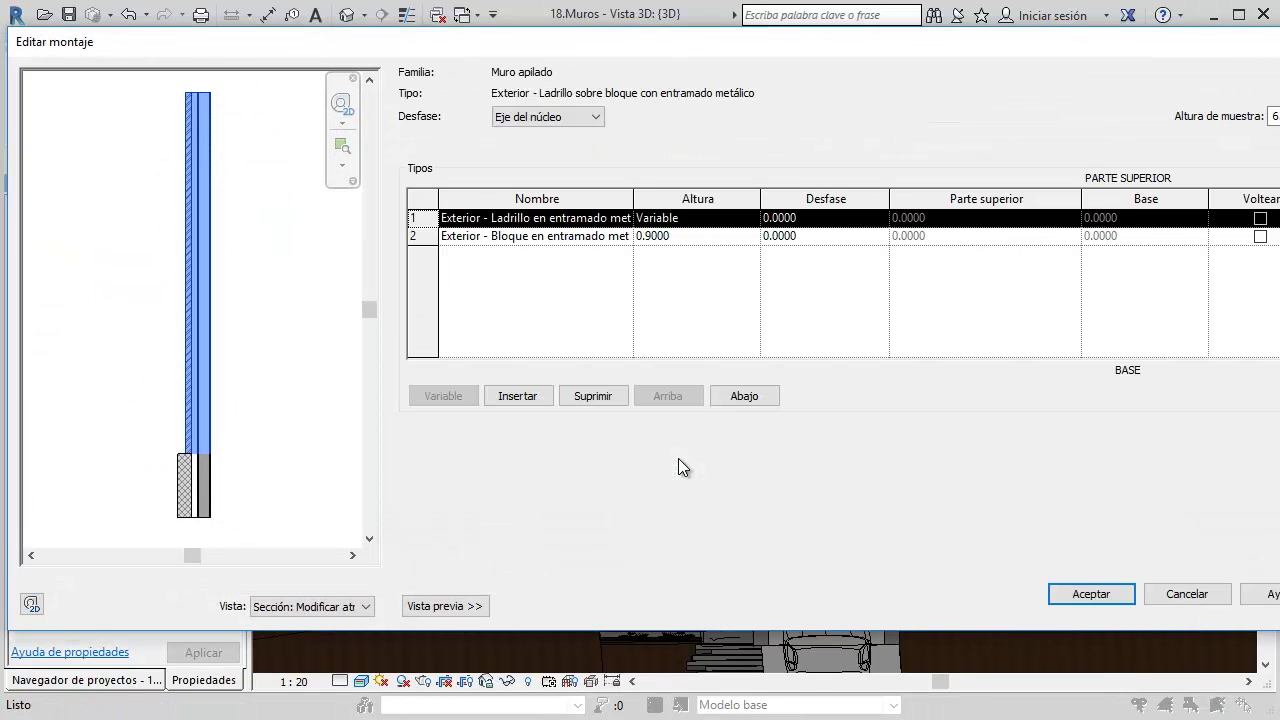
key(Down)
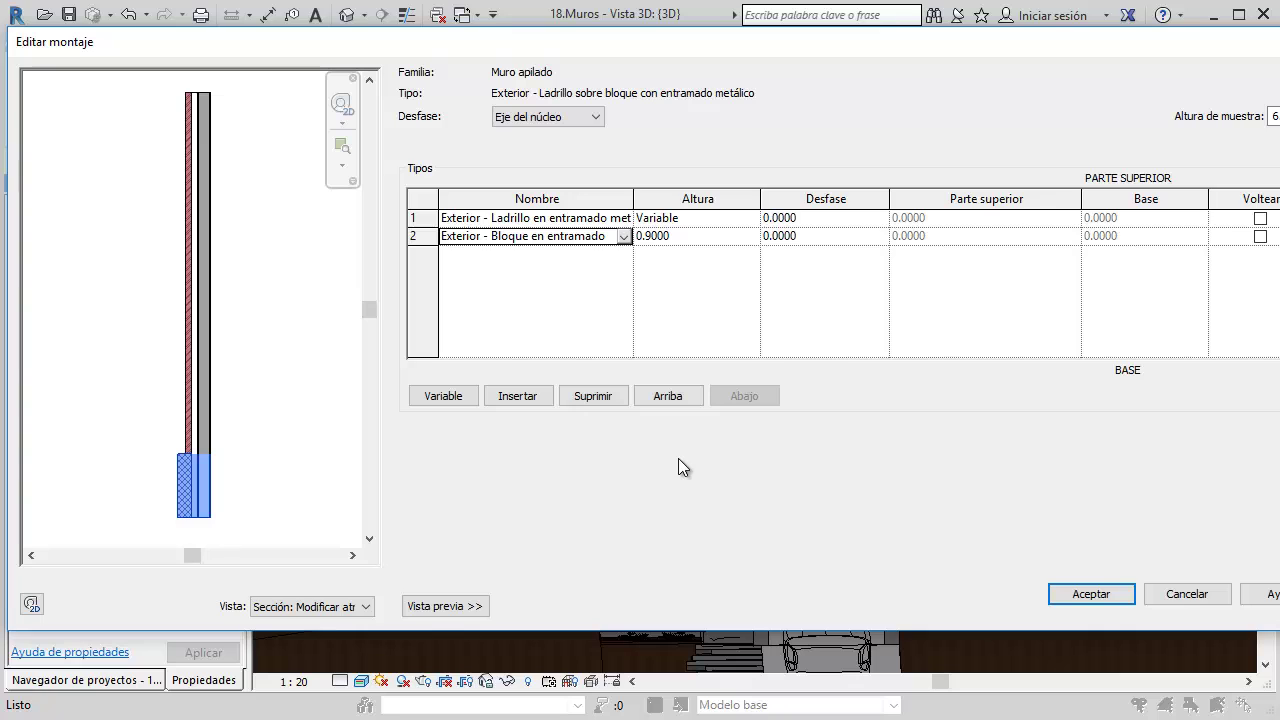
Duplicate the stacked wall type as 'Nuevo muro apilado'
key(Escape)
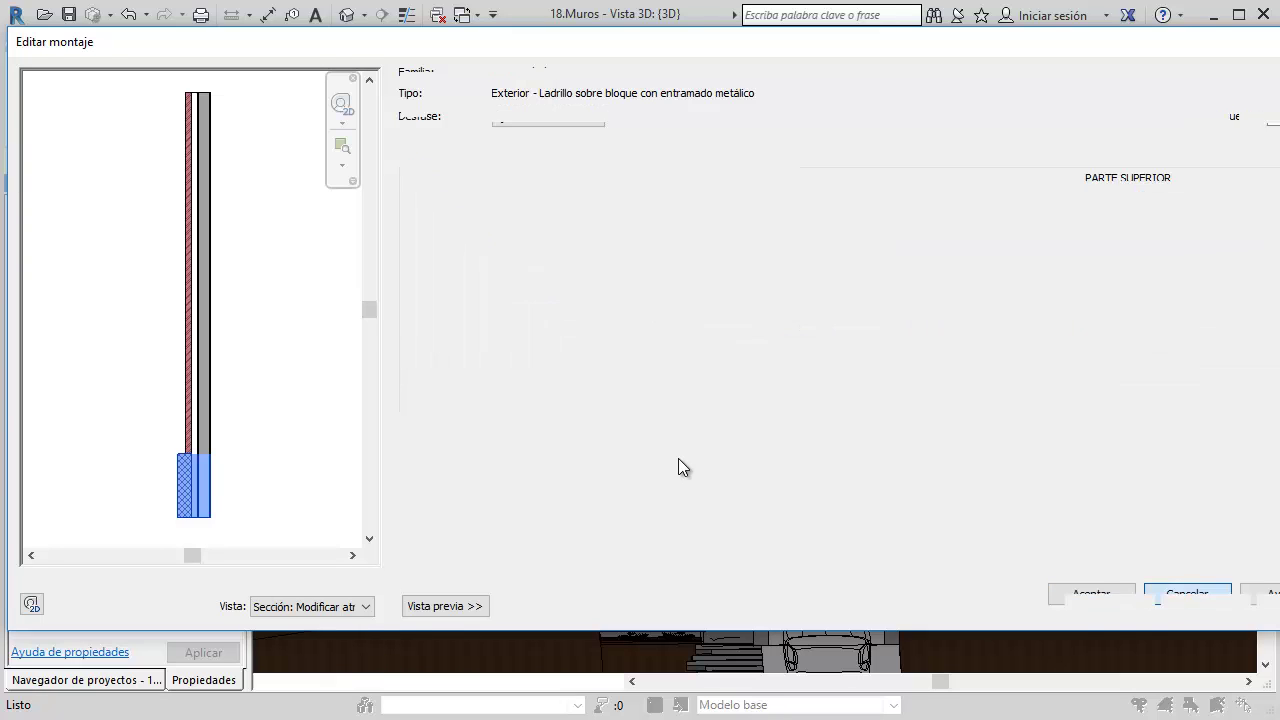
key(alt+d)
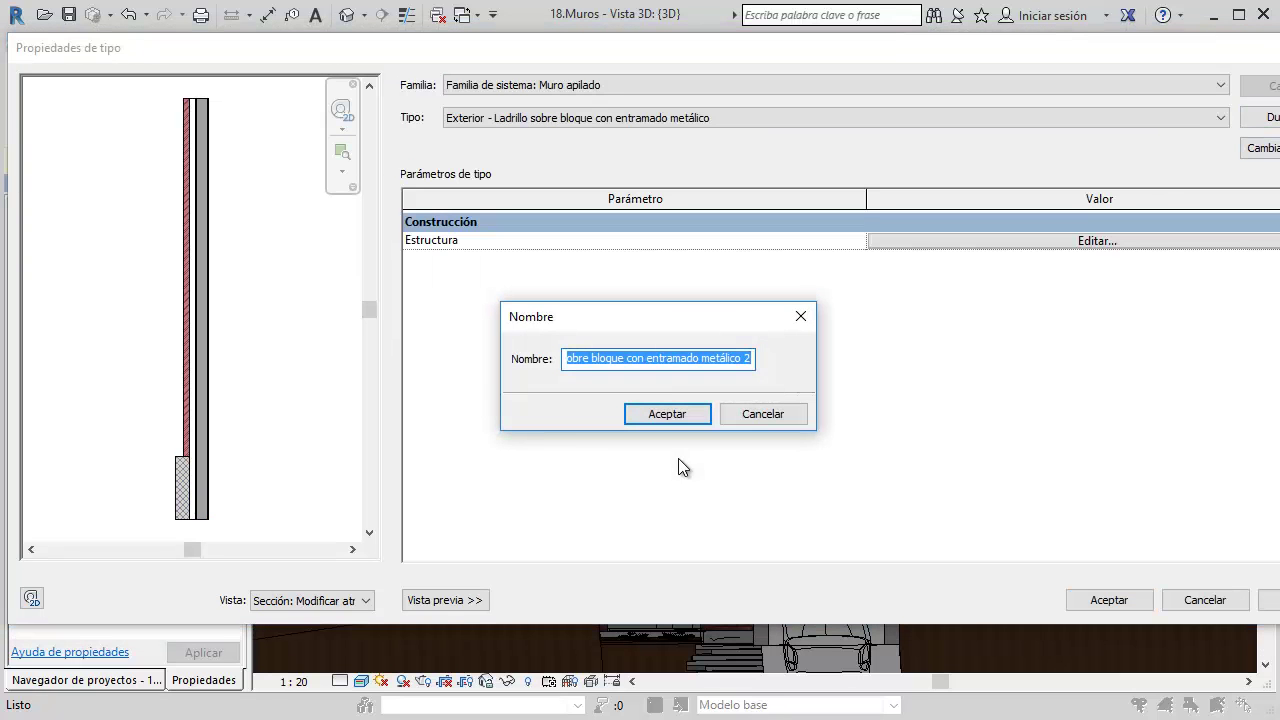
text(Nuevo muro)
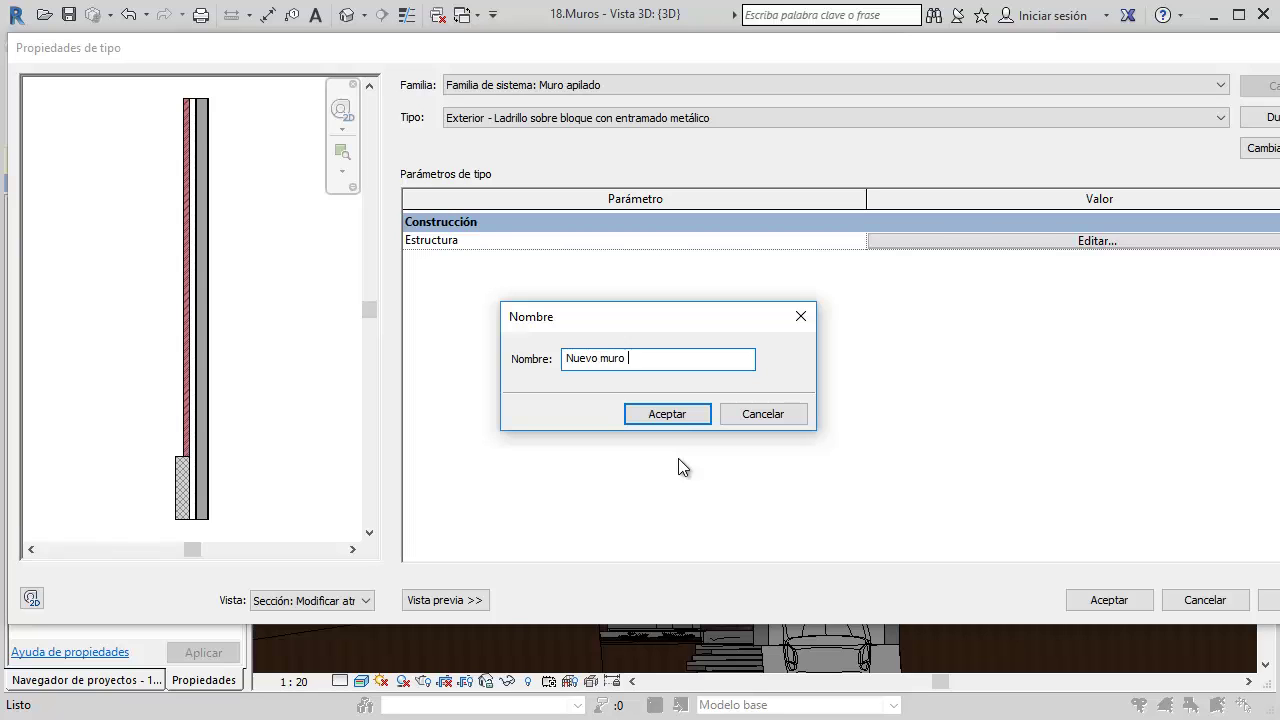
text(do)
key(Return)
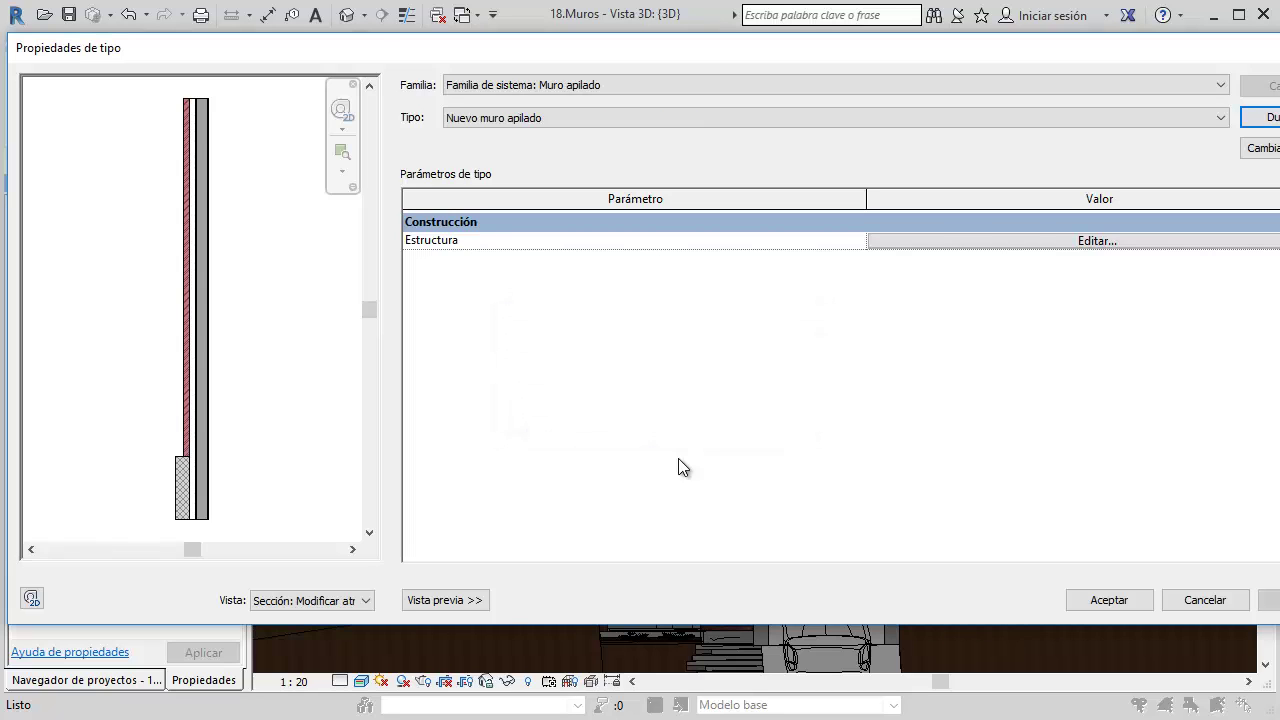
Add a new top row to the type's assembly using the 15cm wall type
key(Tab)
key(Return)
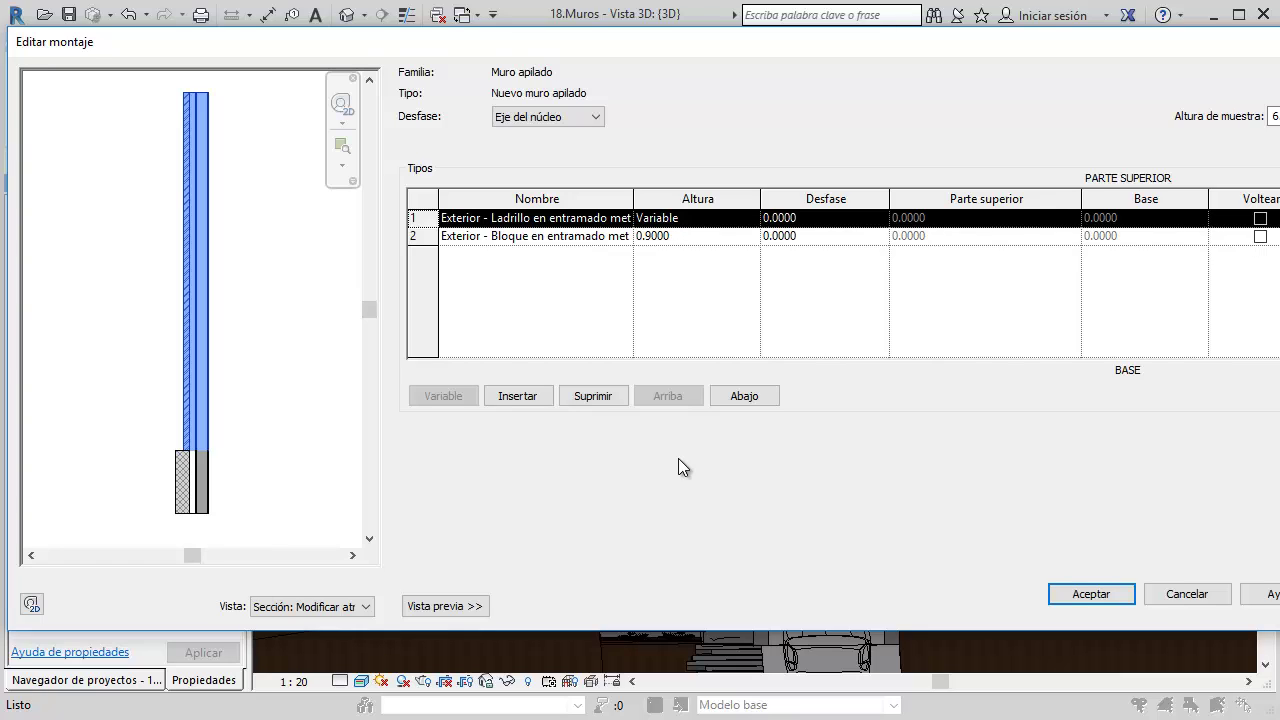
key(shift+Tab)
key(Return)
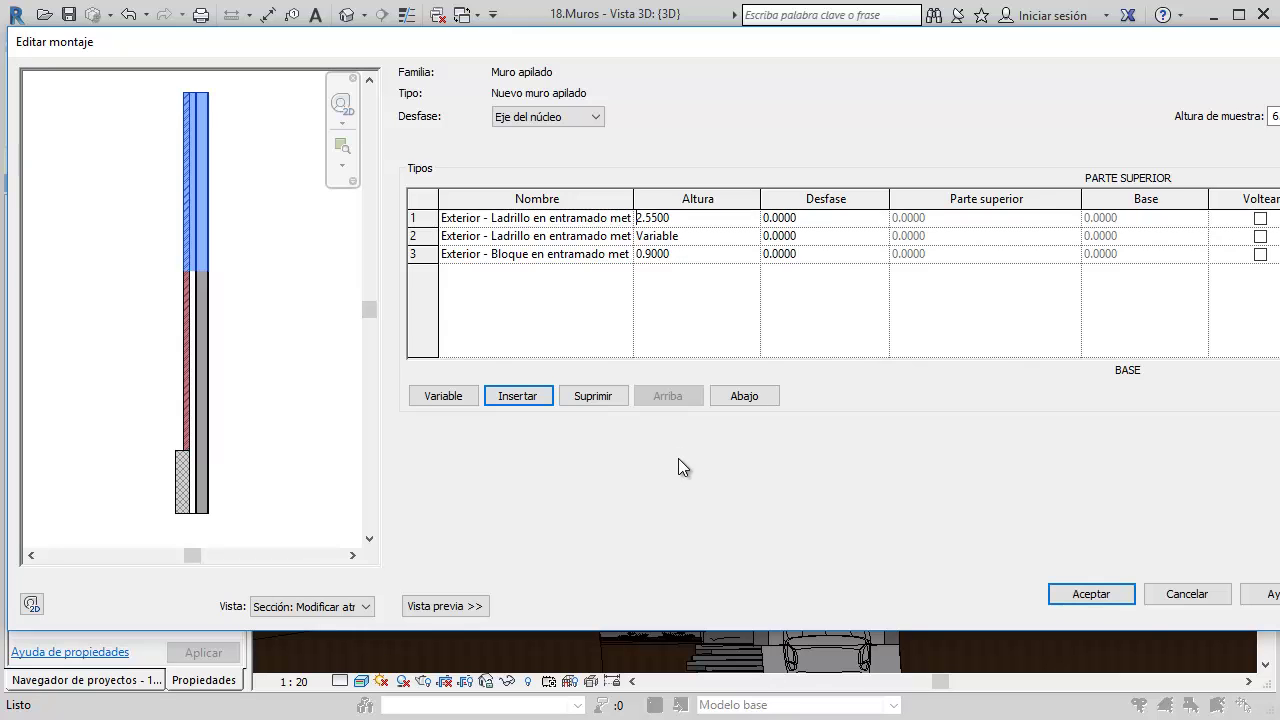
key(alt+Down)
scroll(680, 467, down, 2)
scroll(680, 467, down, 1)
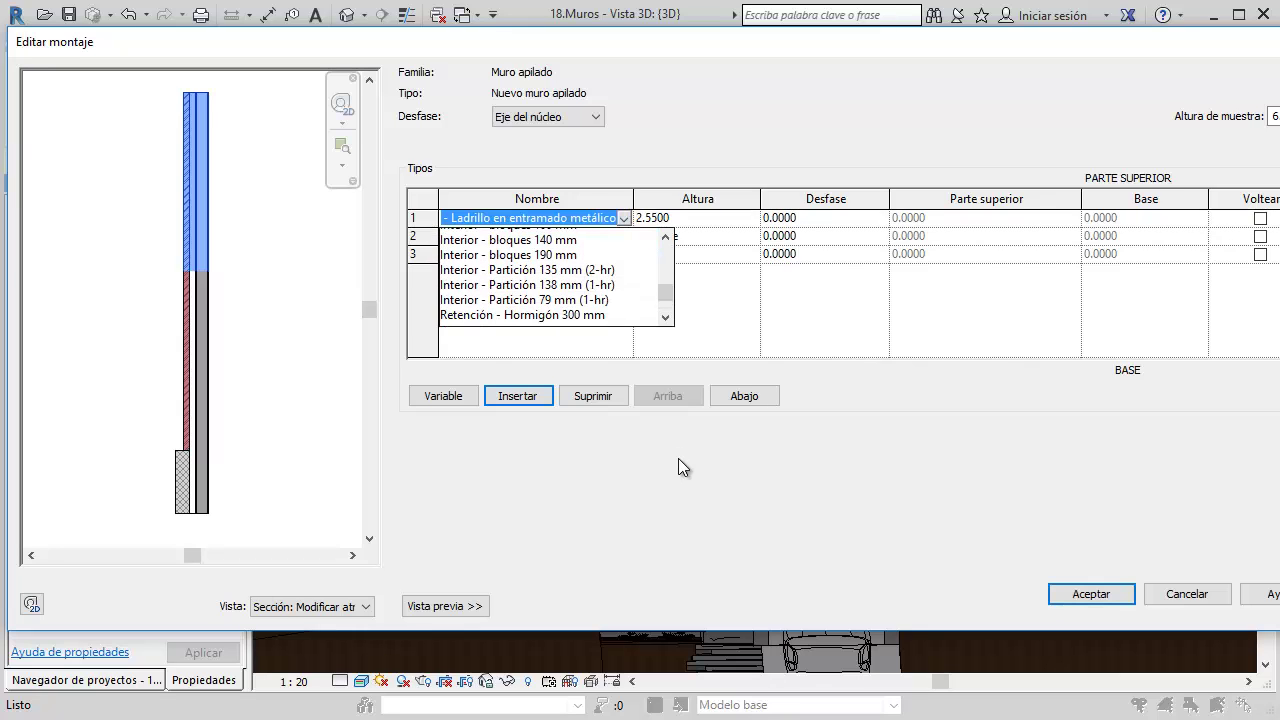
scroll(680, 467, up, 2)
scroll(680, 467, up, 2)
scroll(680, 467, up, 3)
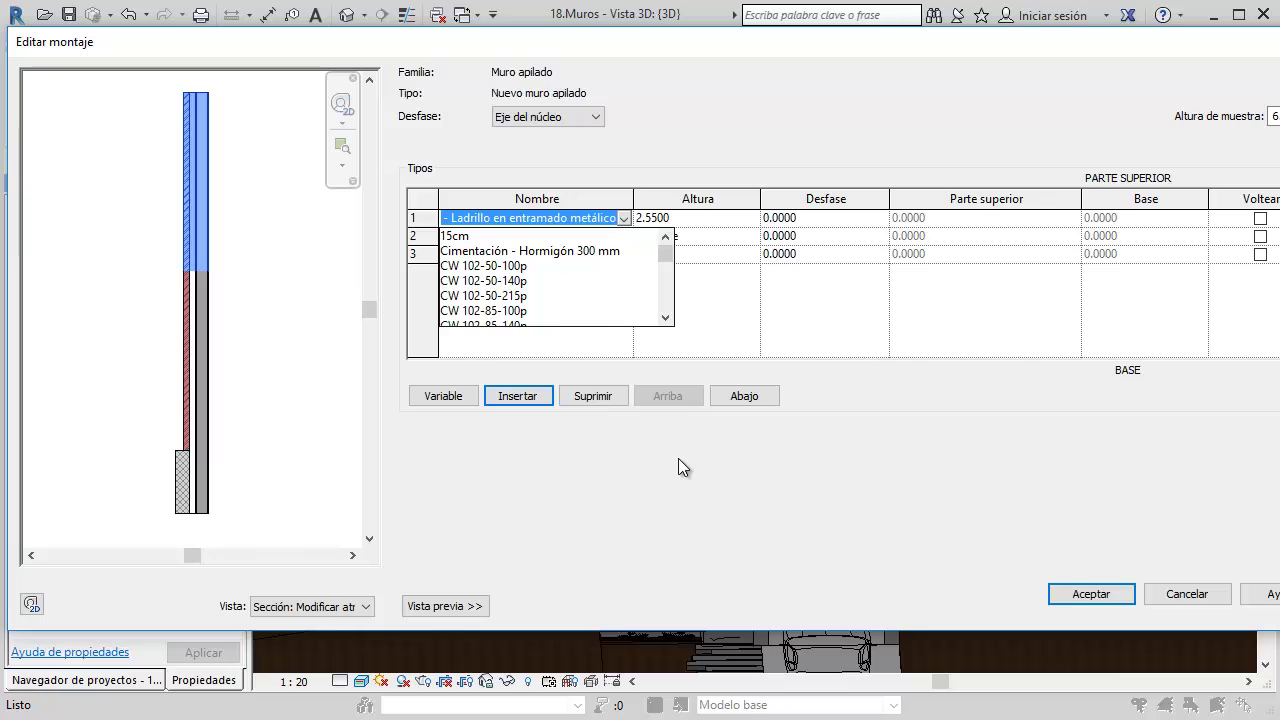
key(Home)
key(Return)
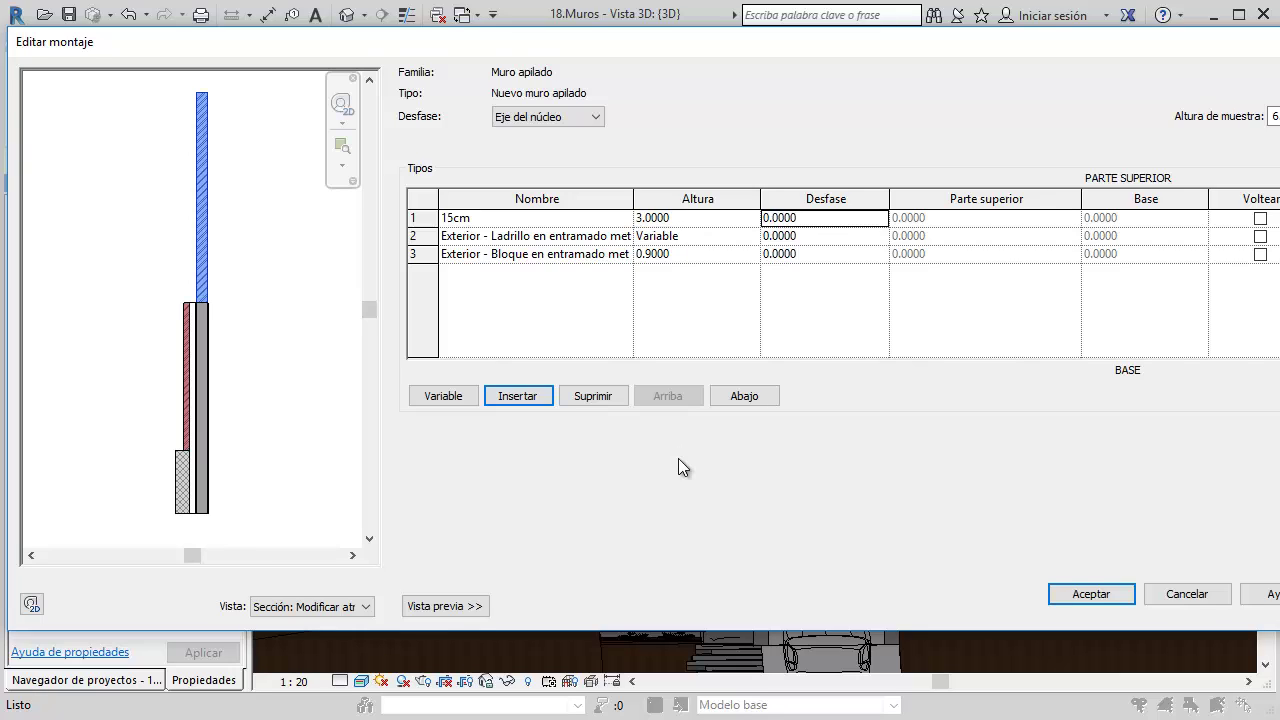
Set row 2 to Exterior - Bloque en entramado metálico and row 3 to Genérico - Albañilería 225 mm
key(Down)
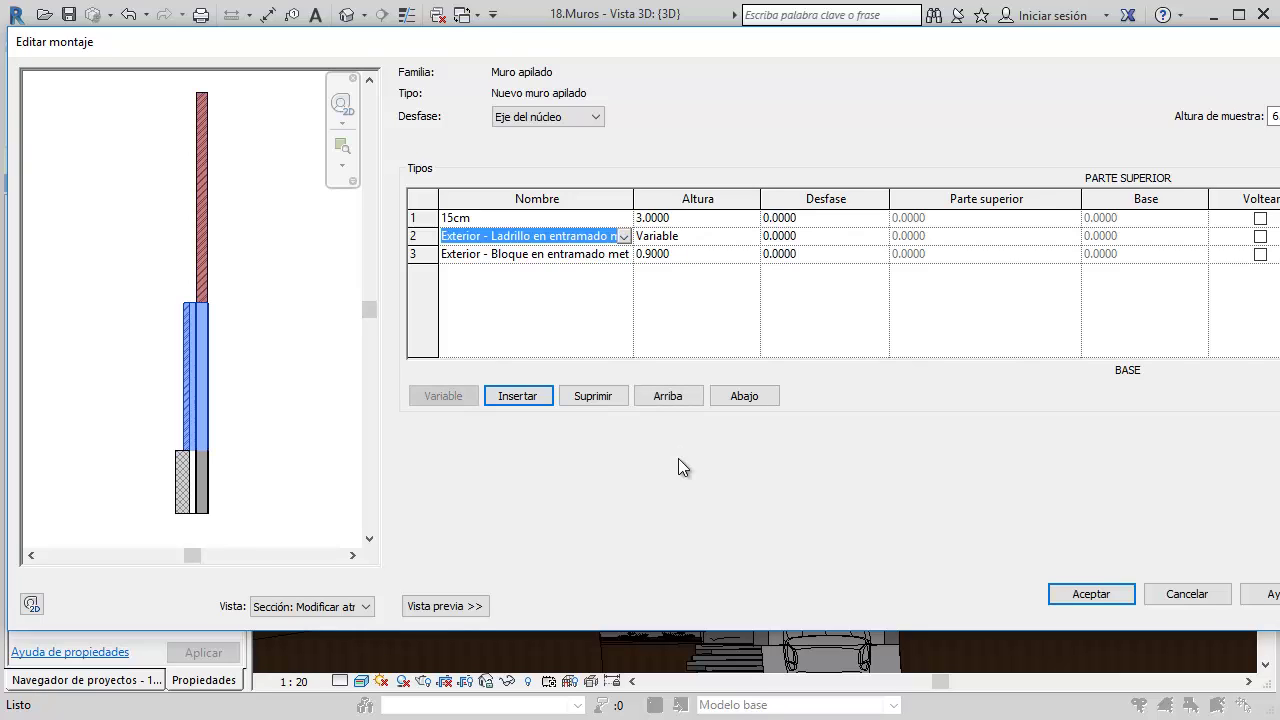
key(alt+Down)
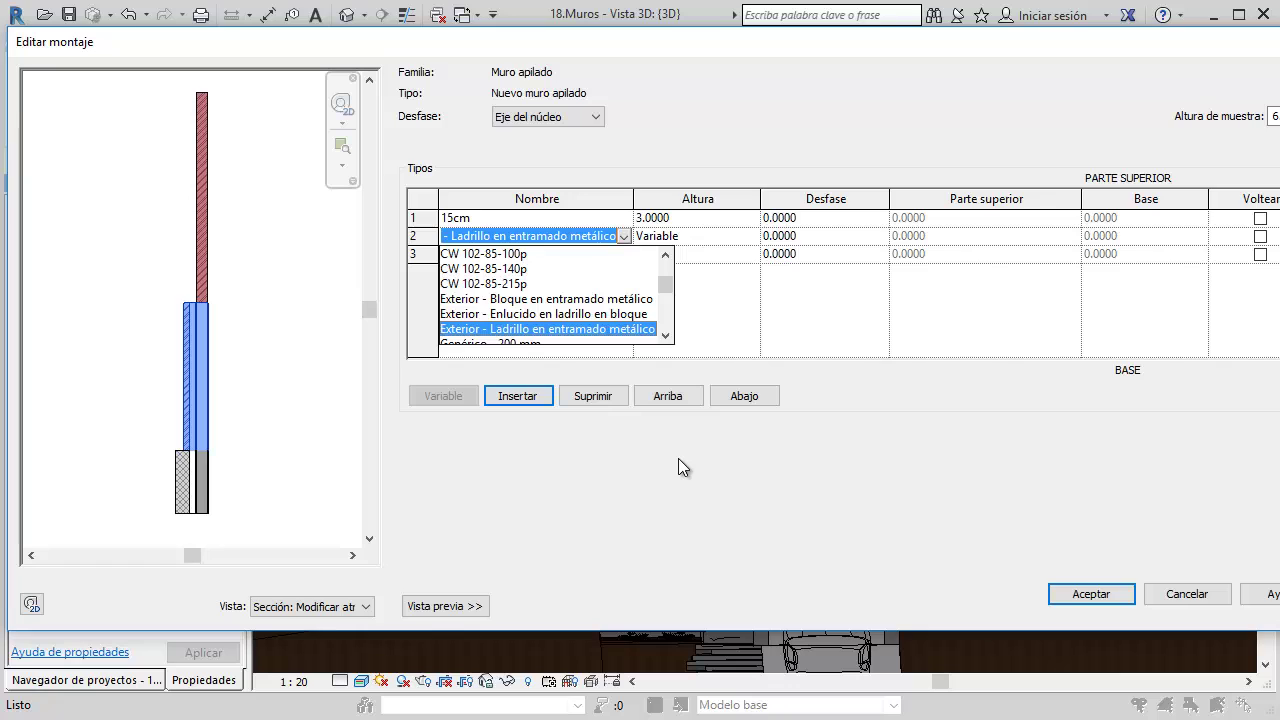
key(Up)
key(Up)
key(Return)
key(Down)
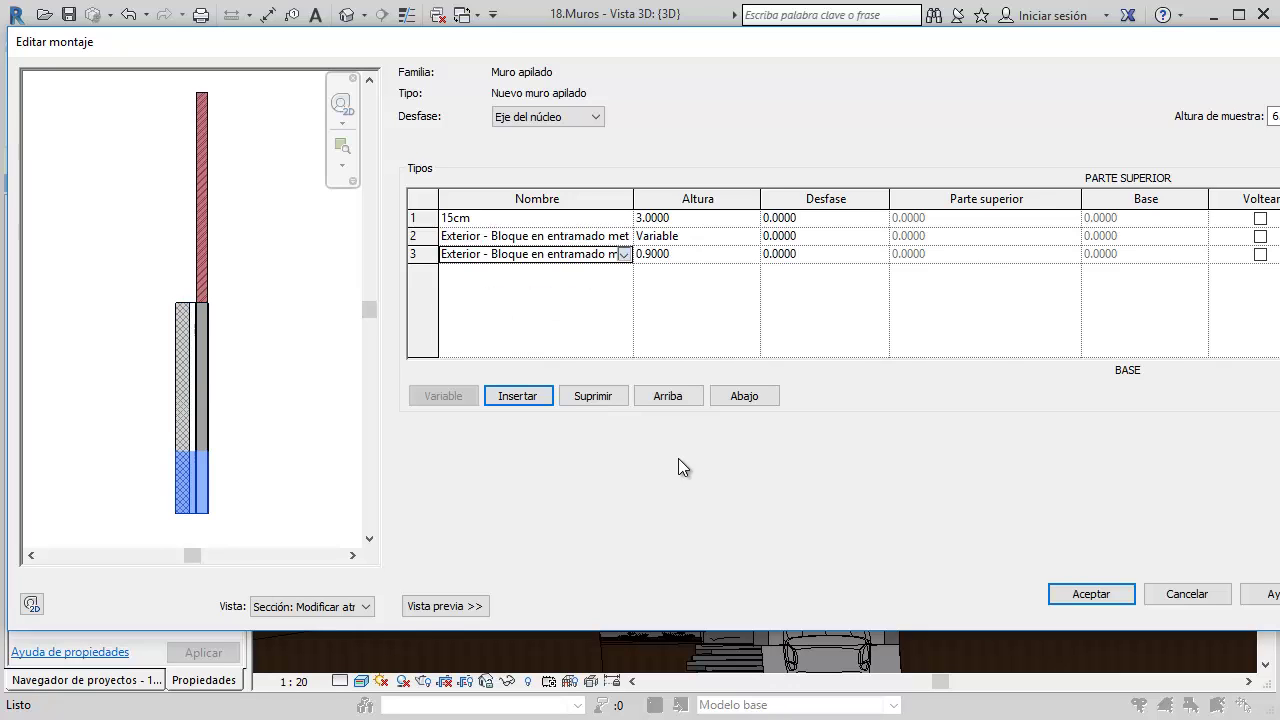
key(alt+Down)
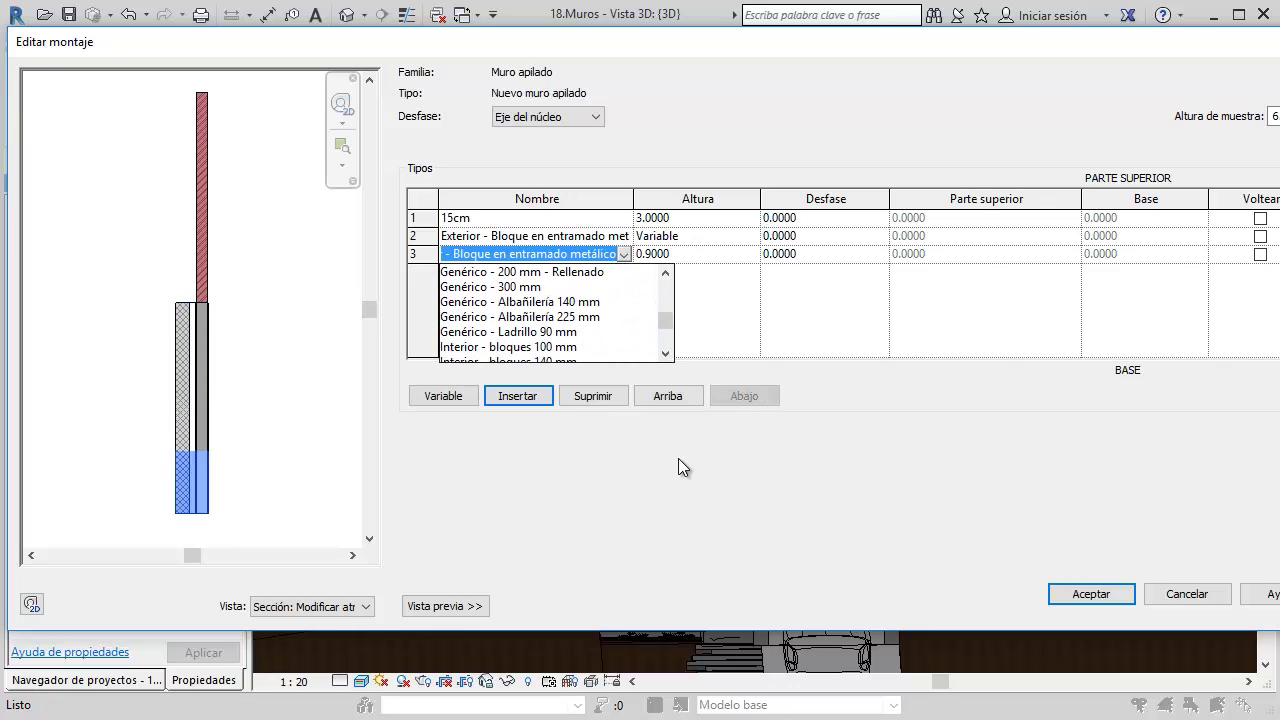
key(Return)
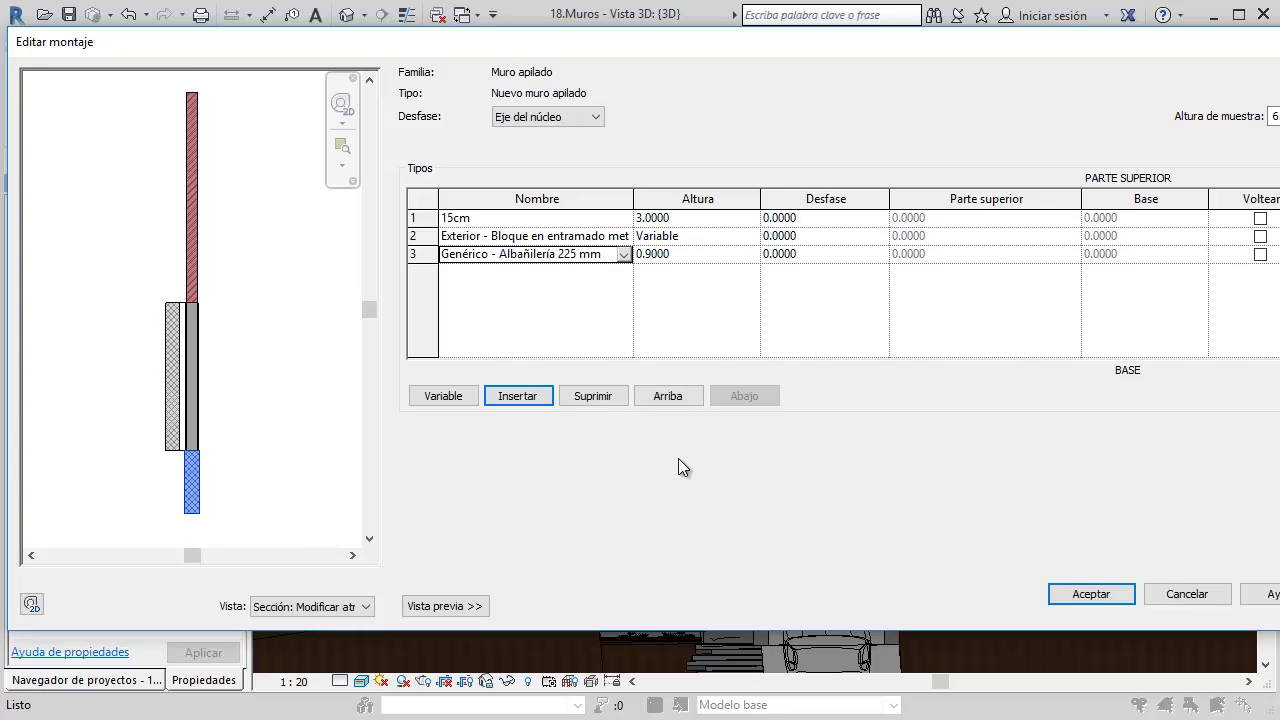
key(Return)
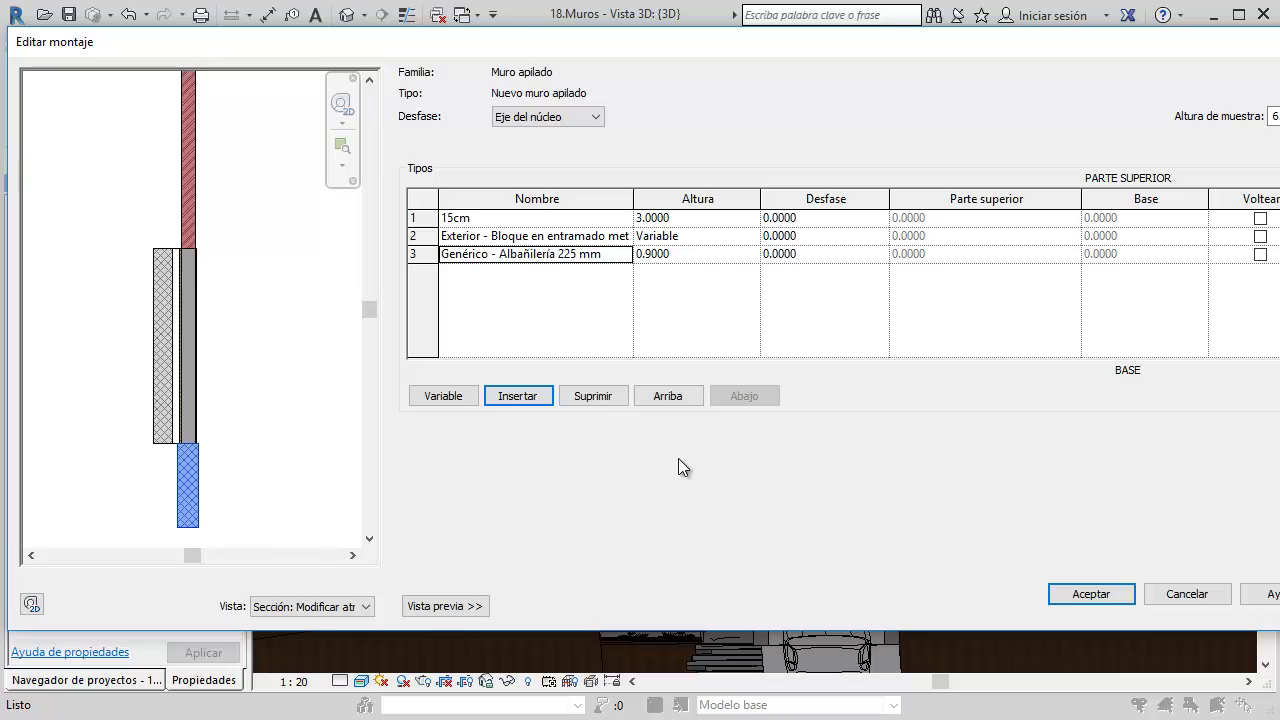
Move the exterior block wall to the base of the stack and confirm
key(Up)
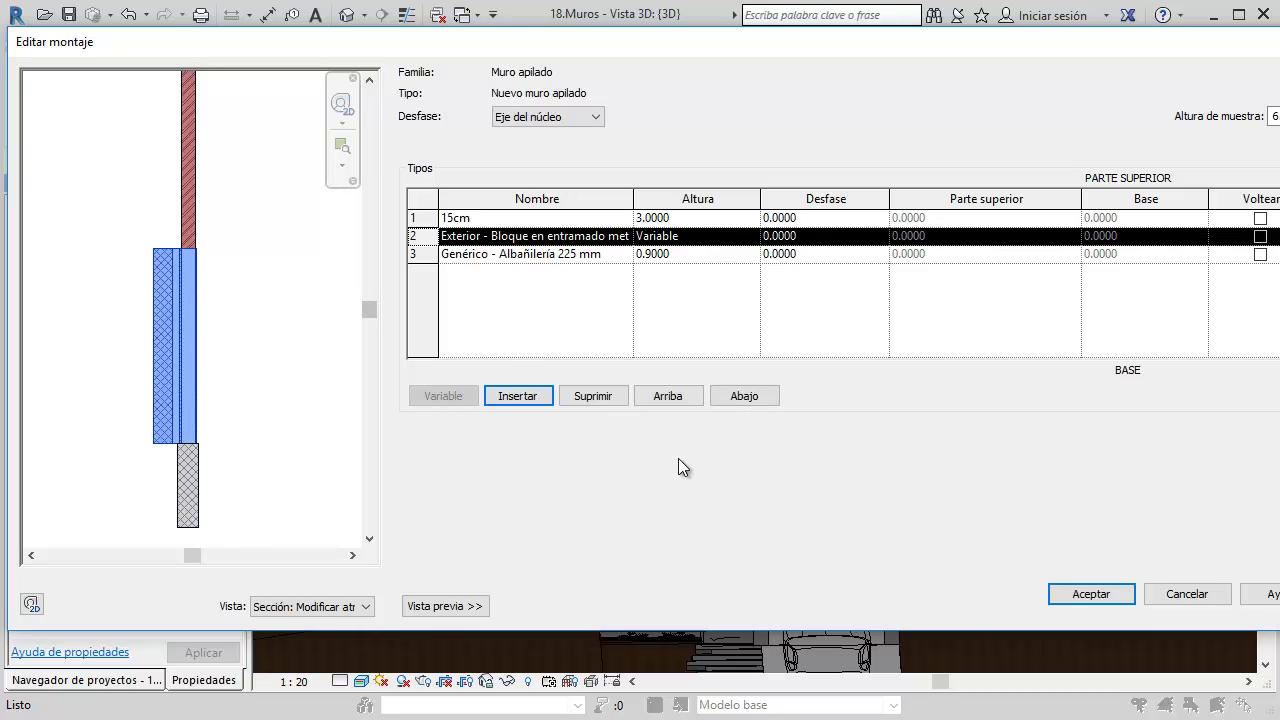
key(space)
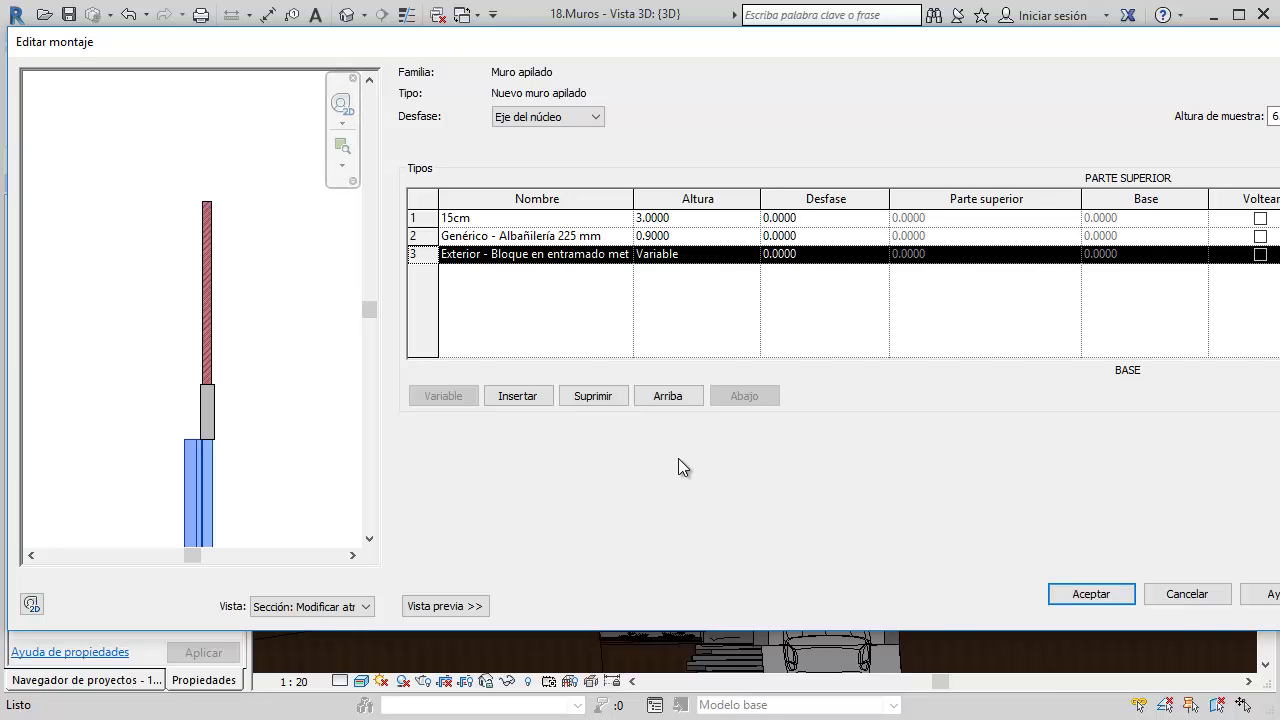
key(Return)
key(Return)
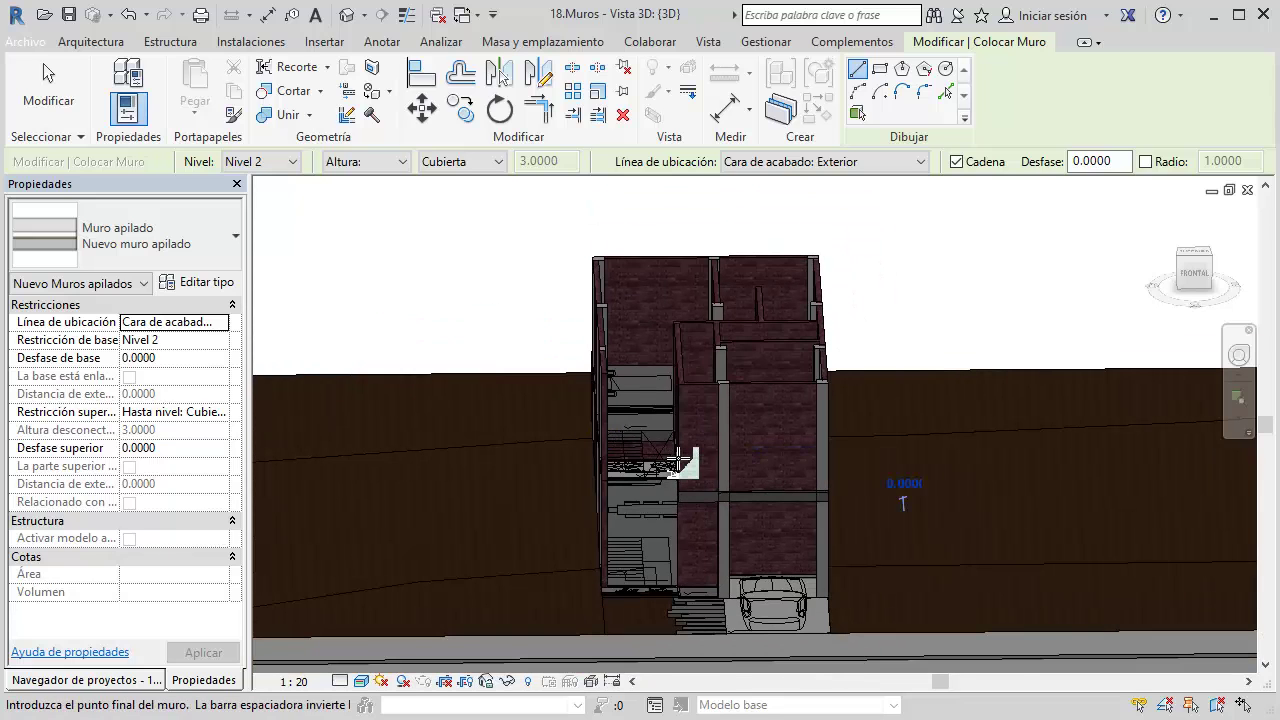
Attempt placing the stacked wall twice, cancelling after the too-short and height-error results
click(903, 505)
key(Escape)
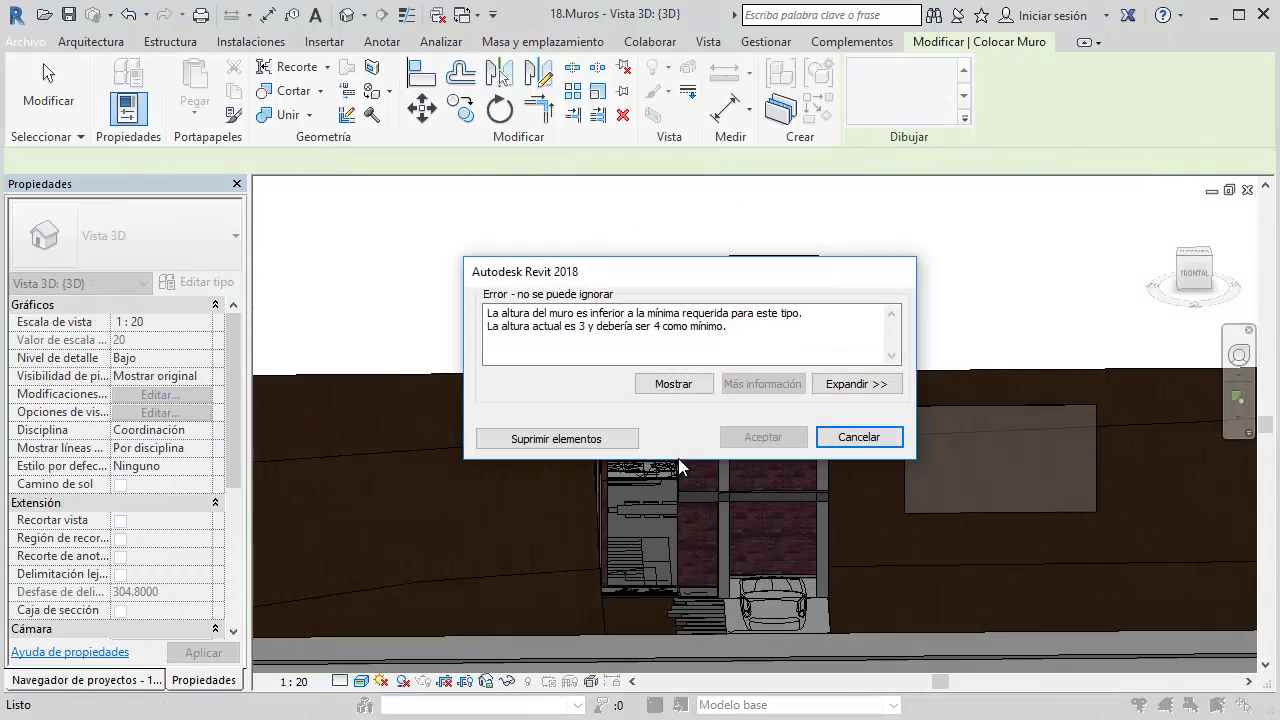
key(Escape)
key(Escape)
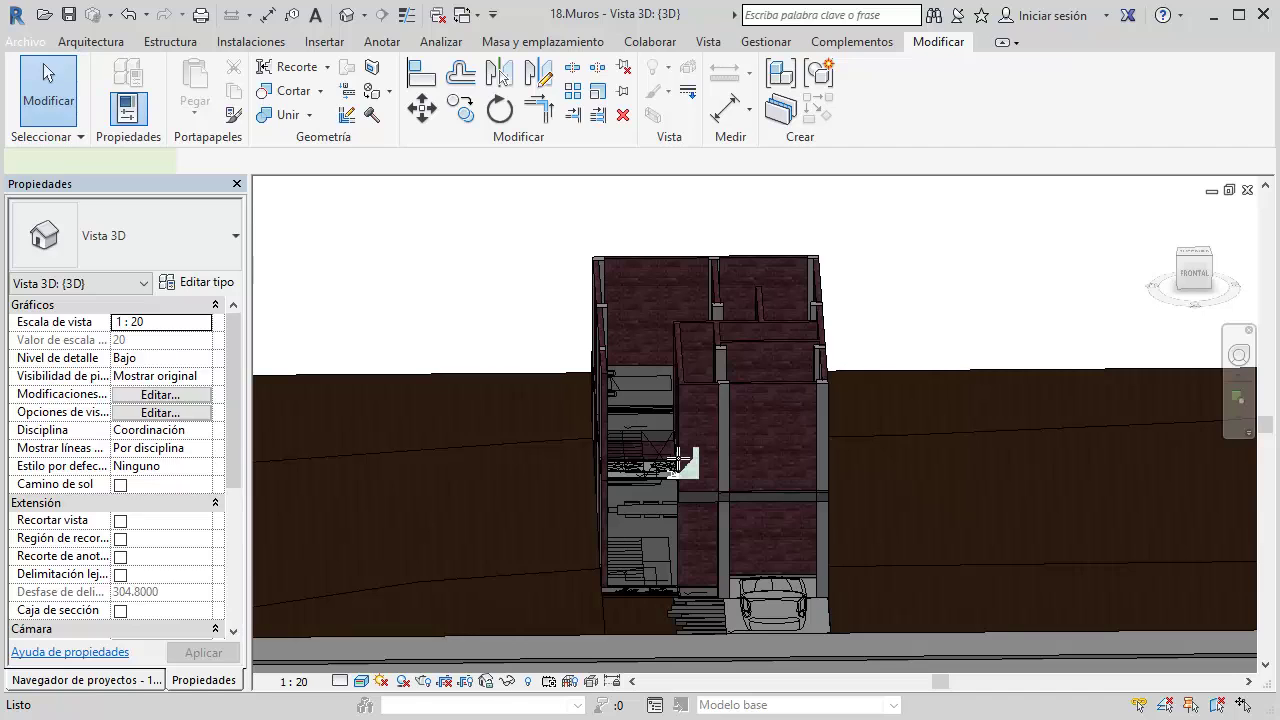
key(w)
key(a)
click(679, 467)
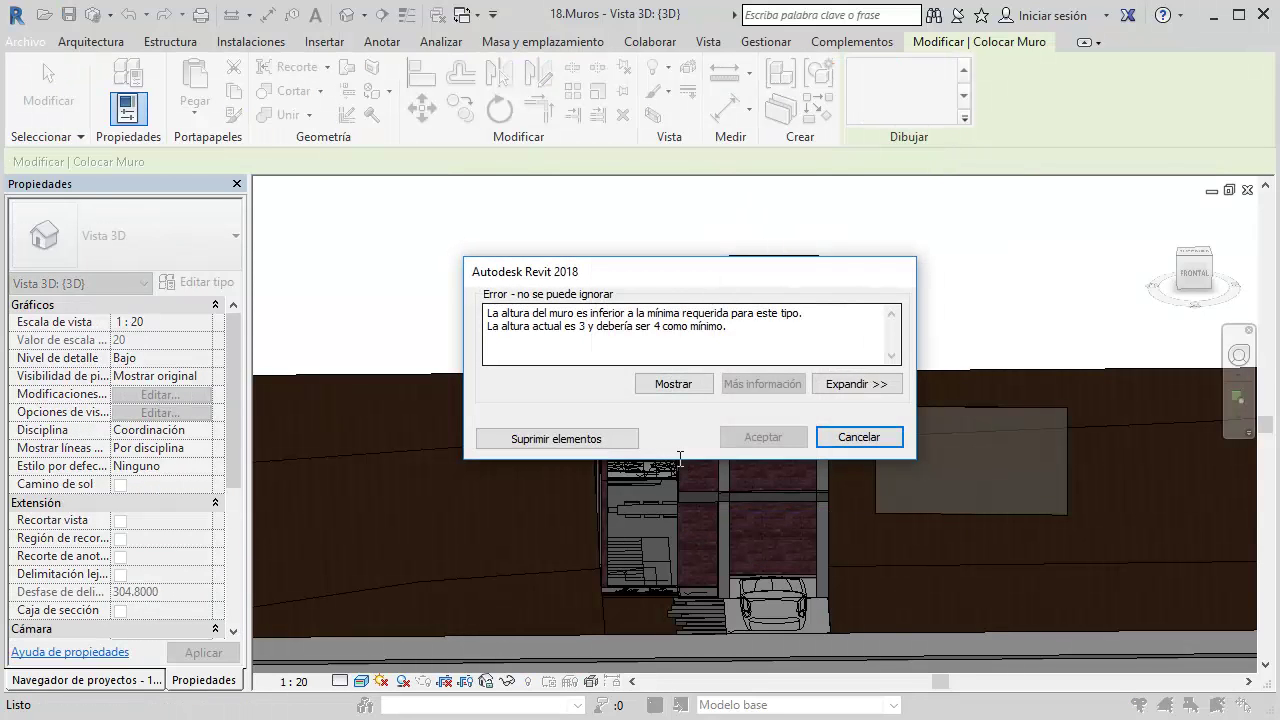
key(Escape)
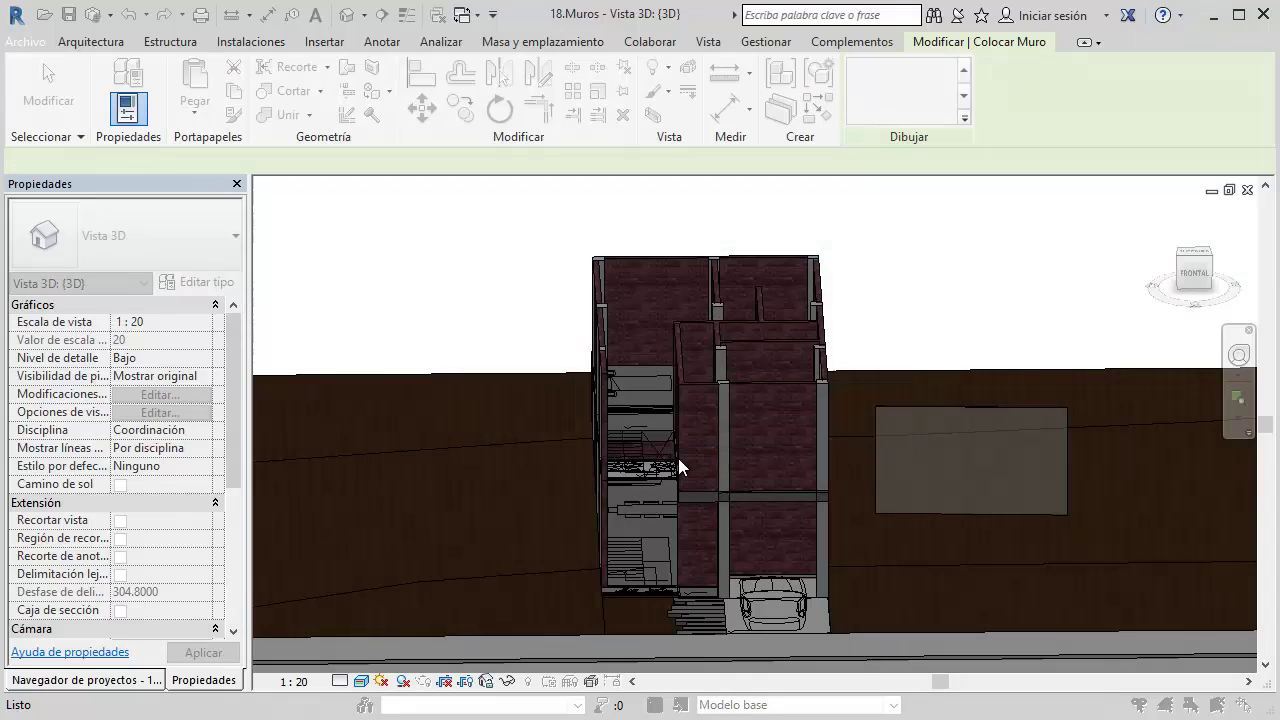
key(Escape)
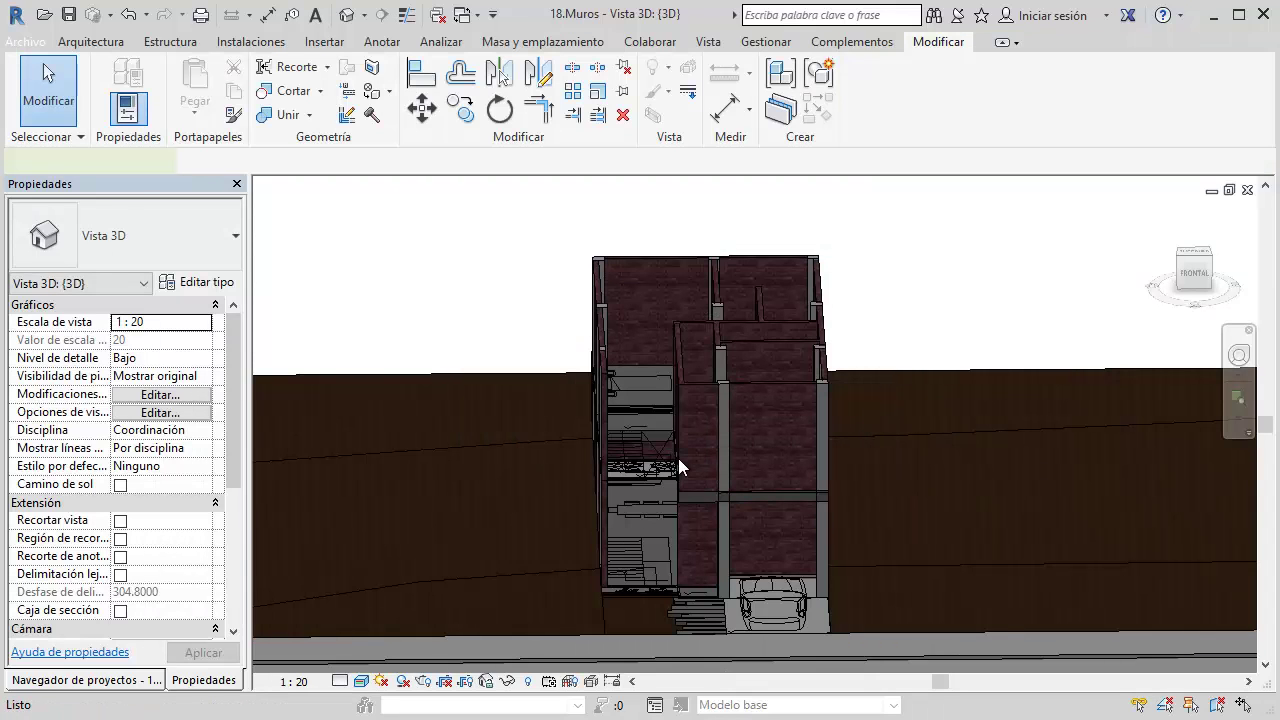
Restart the Wall tool with the top constraint Unconnected at 10.0000 height
key(w)
key(a)
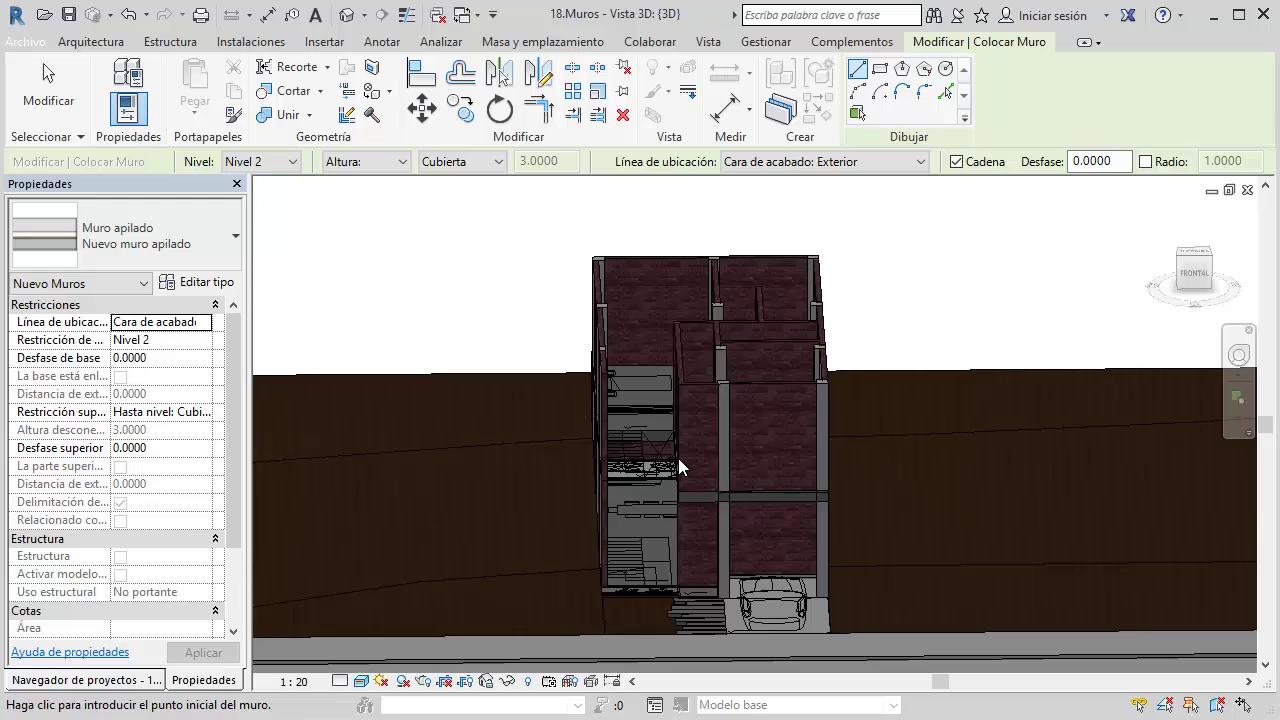
key(Tab)
key(Tab)
key(Tab)
key(alt+Down)
key(Up)
key(Up)
key(Up)
key(Return)
key(Tab)
text(10.0000)
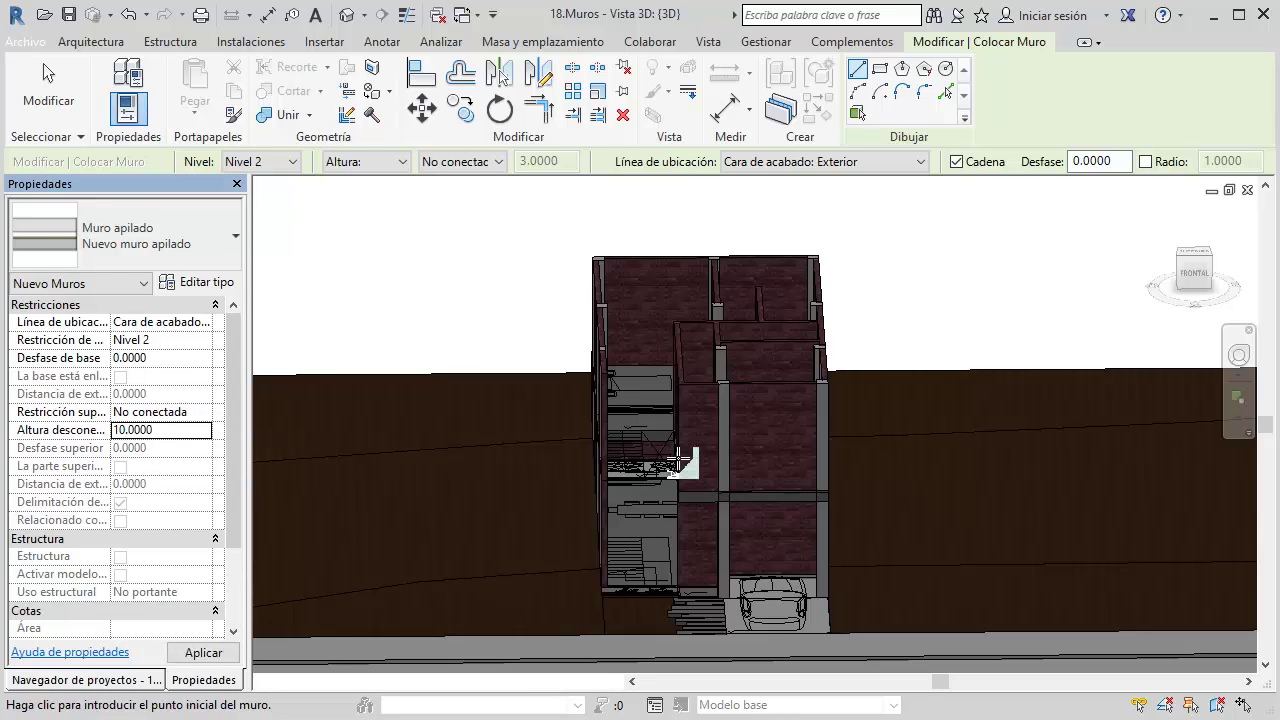
Draw the 7.1000-long Nuevo muro apilado wall beside the house
click(678, 466)
click(680, 462)
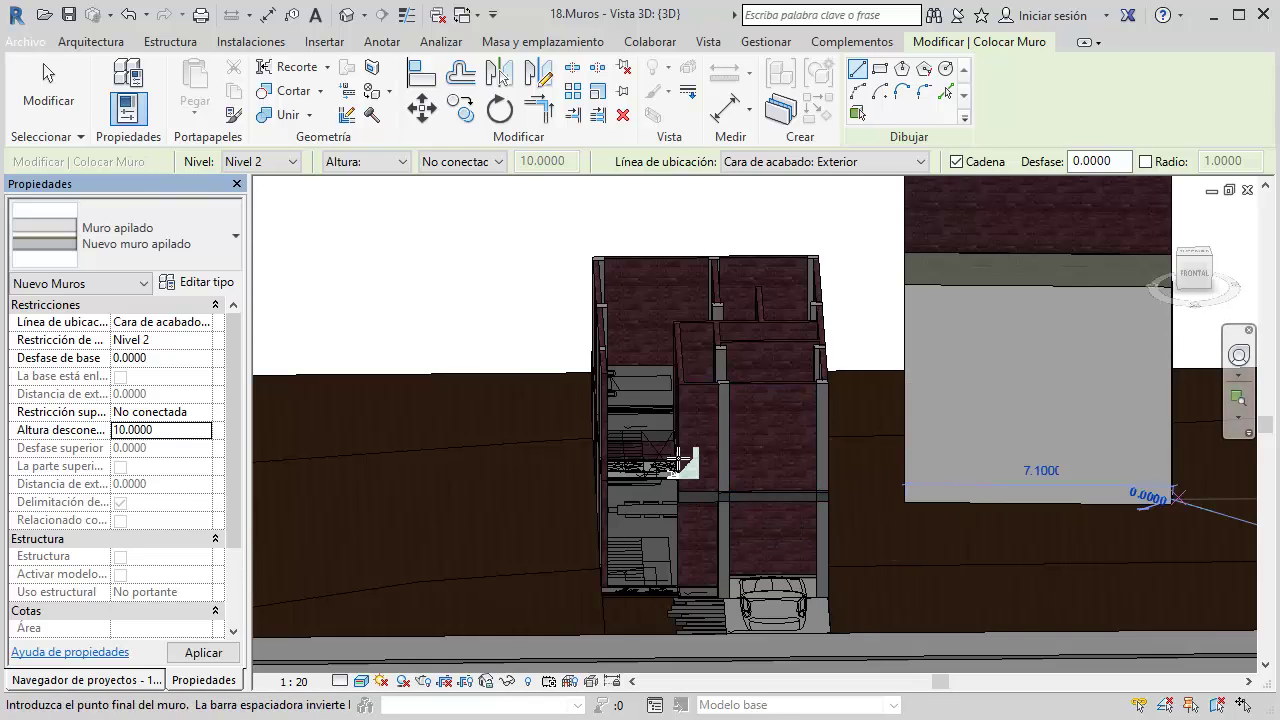
key(Escape)
key(Escape)
scroll(680, 463, down, 2)
mouse_move(680, 463)
middle_down()
mouse_move(693, 473)
mouse_move(678, 466)
middle_up()
Change the new wall's base constraint to Nivel 1 and orbit to check it
click(678, 466)
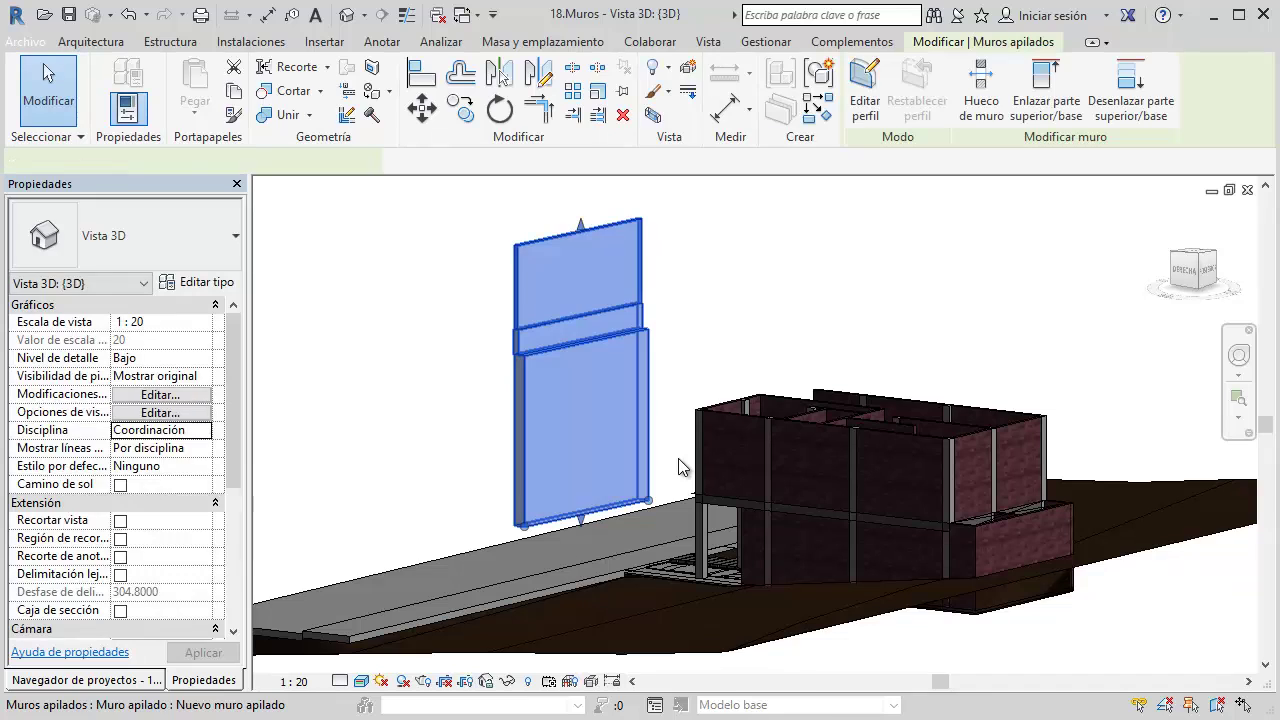
key(Up)
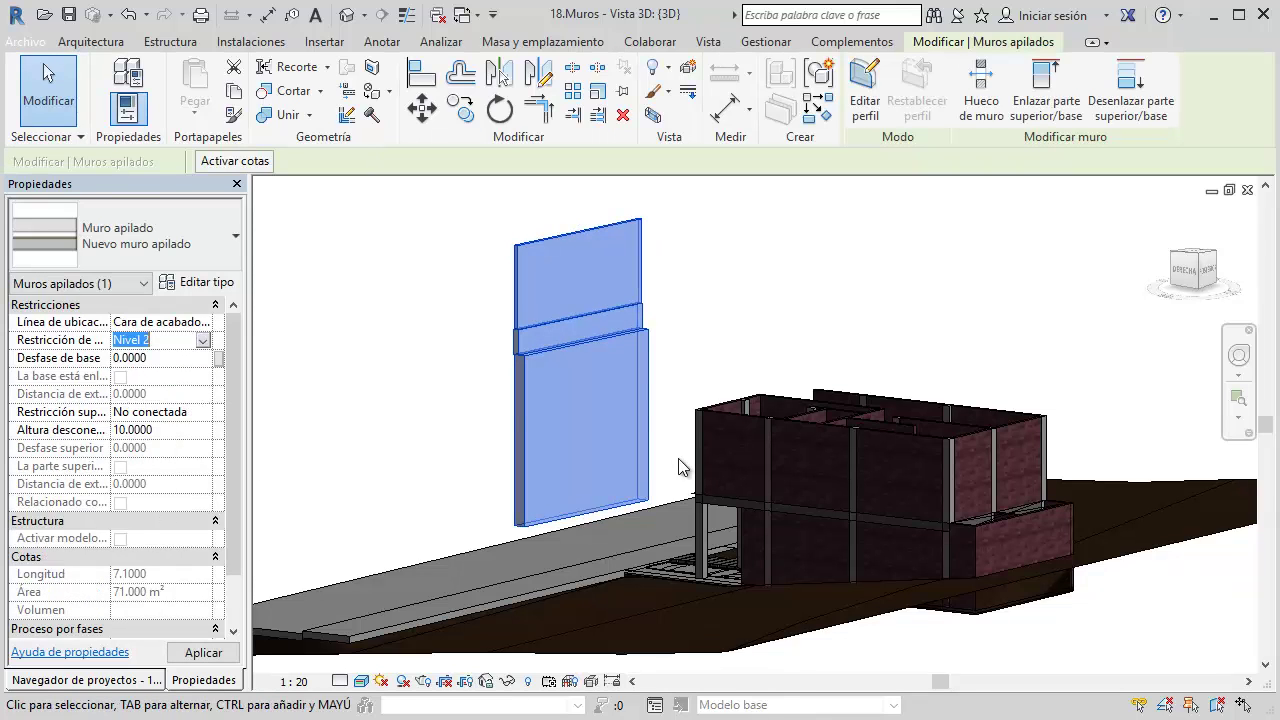
key(Return)
mouse_move(680, 462)
shift+middle_down()
mouse_move(693, 473)
mouse_move(678, 466)
shift+middle_up()
key(Escape)
key(Escape)
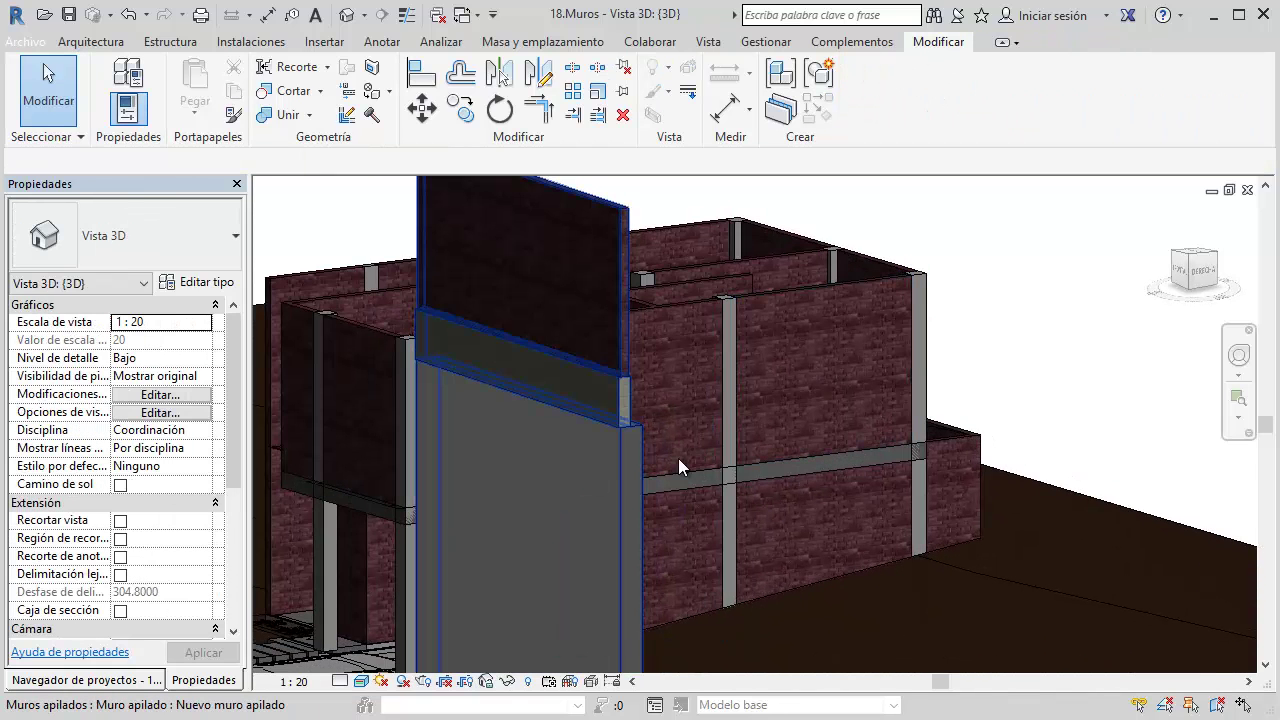
Change the Nuevo muro apilado type's top 15cm row height from 3.0000 to 2.0000
click(679, 466)
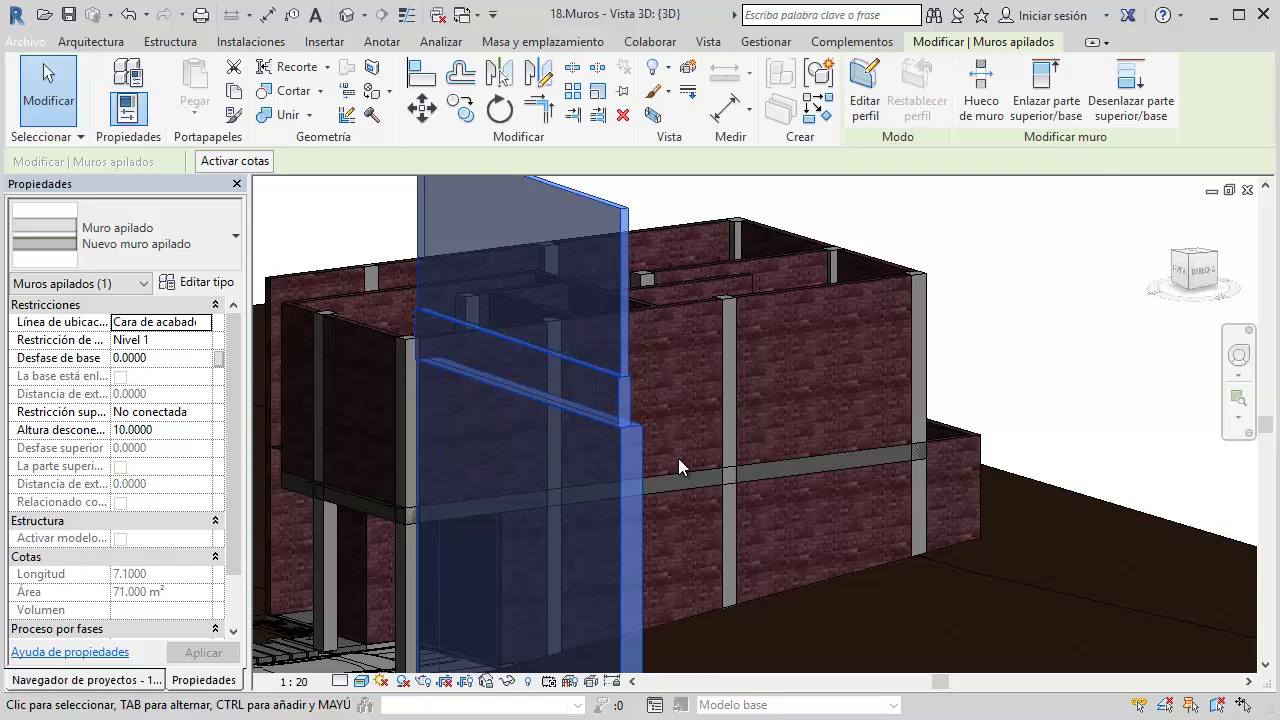
double_click(679, 466)
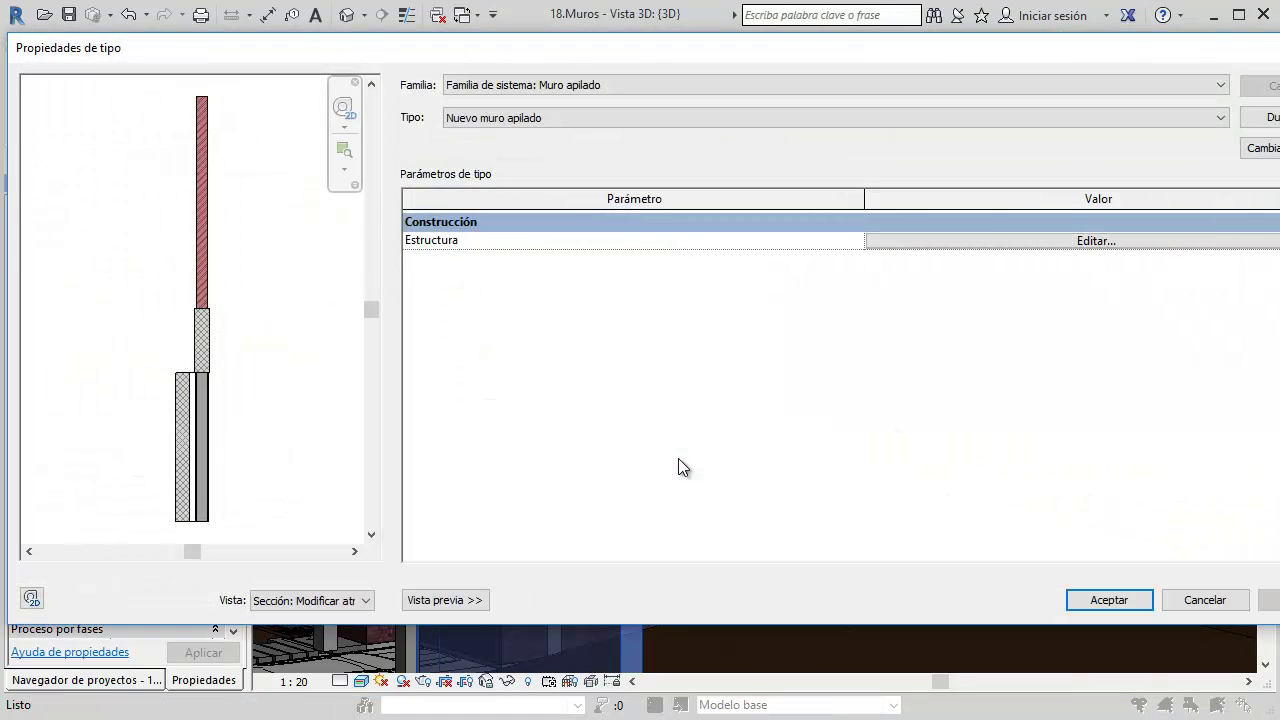
click(1096, 240)
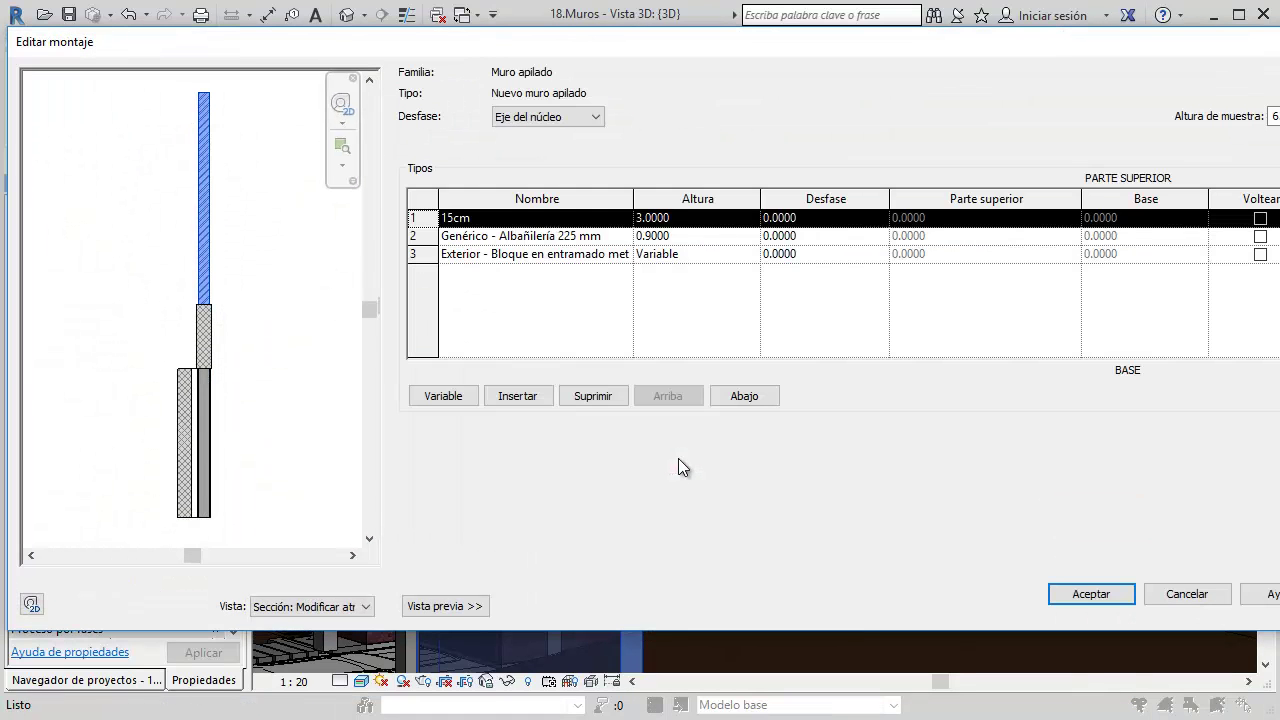
key(Down)
key(Down)
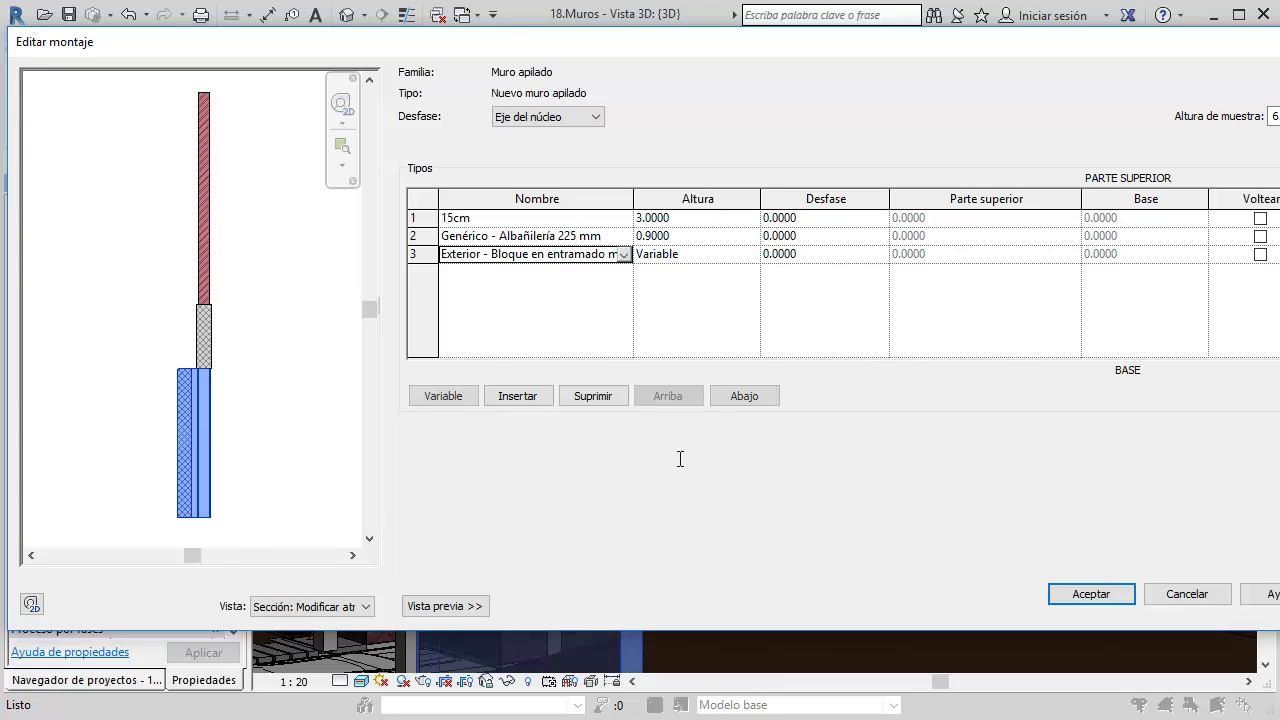
key(alt+Down)
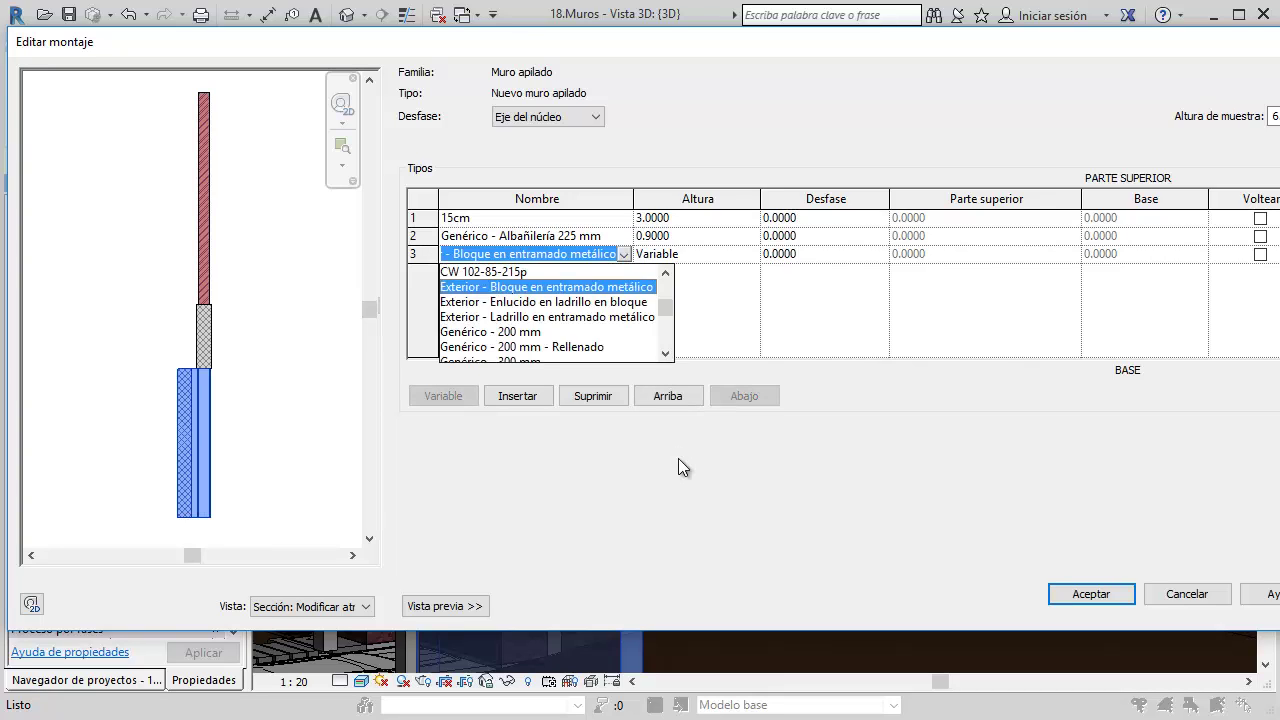
key(Escape)
key(Up)
key(Tab)
key(Up)
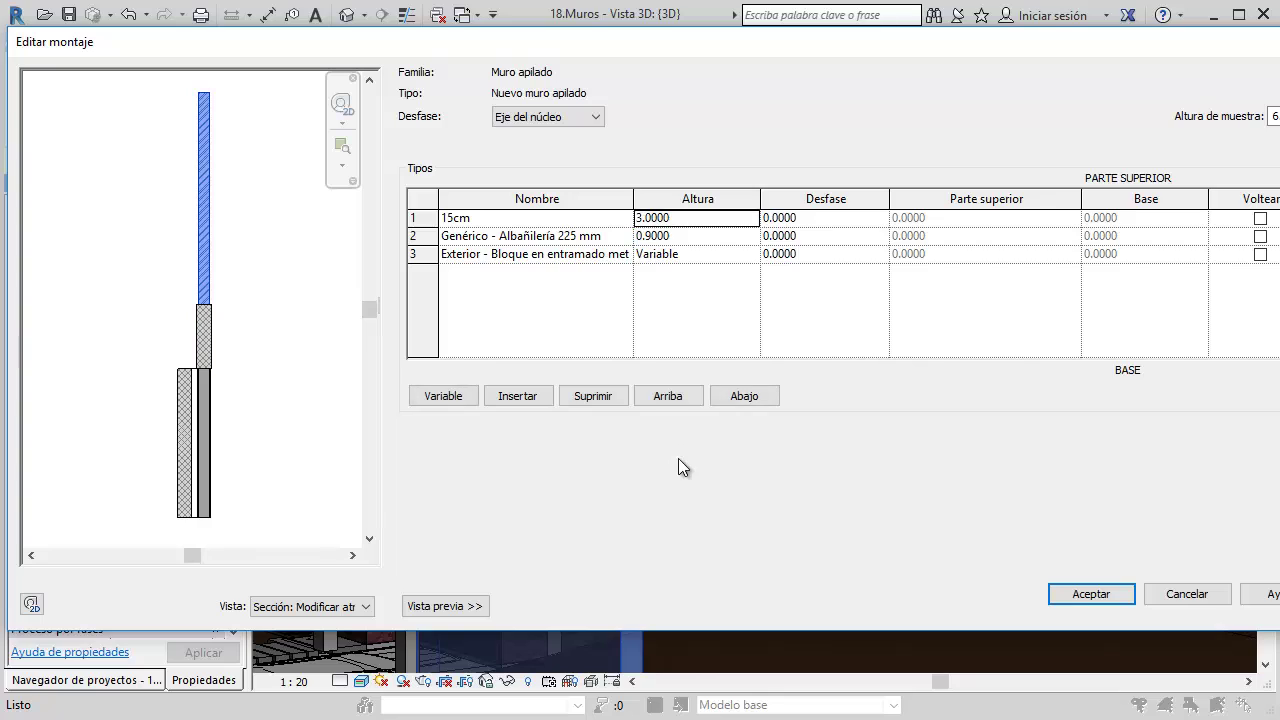
key(Tab)
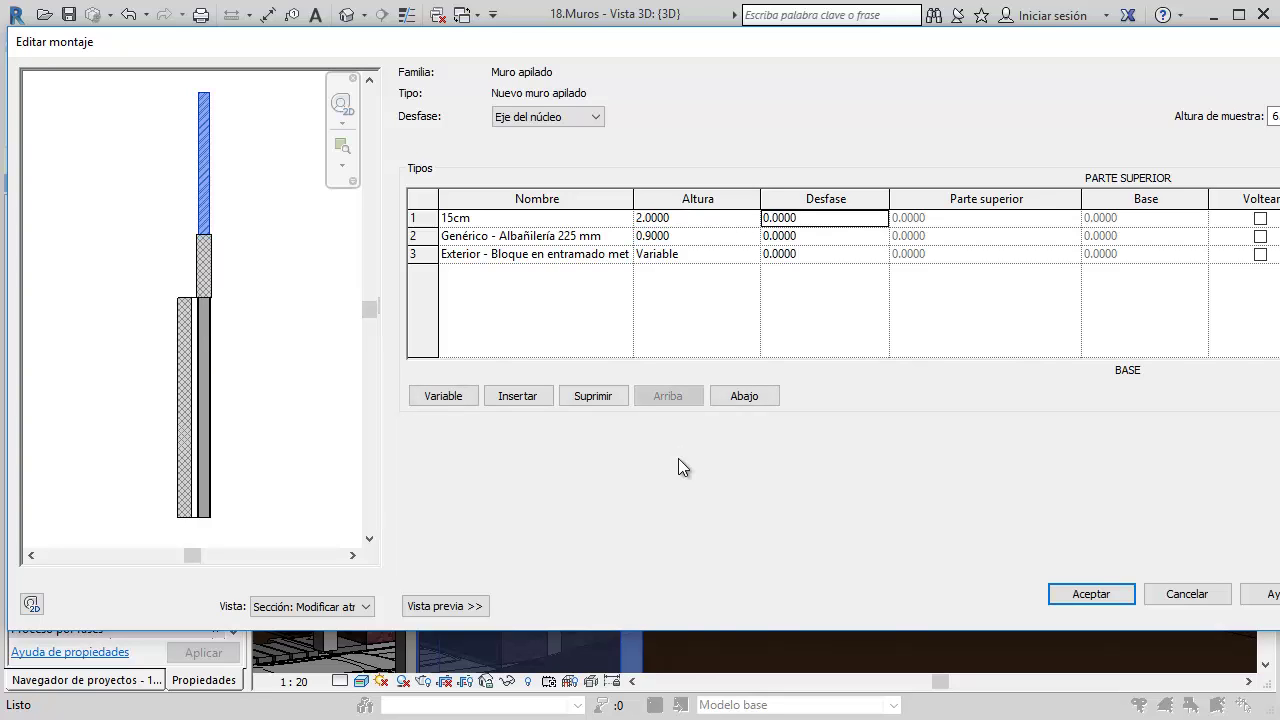
key(Down)
key(shift+Tab)
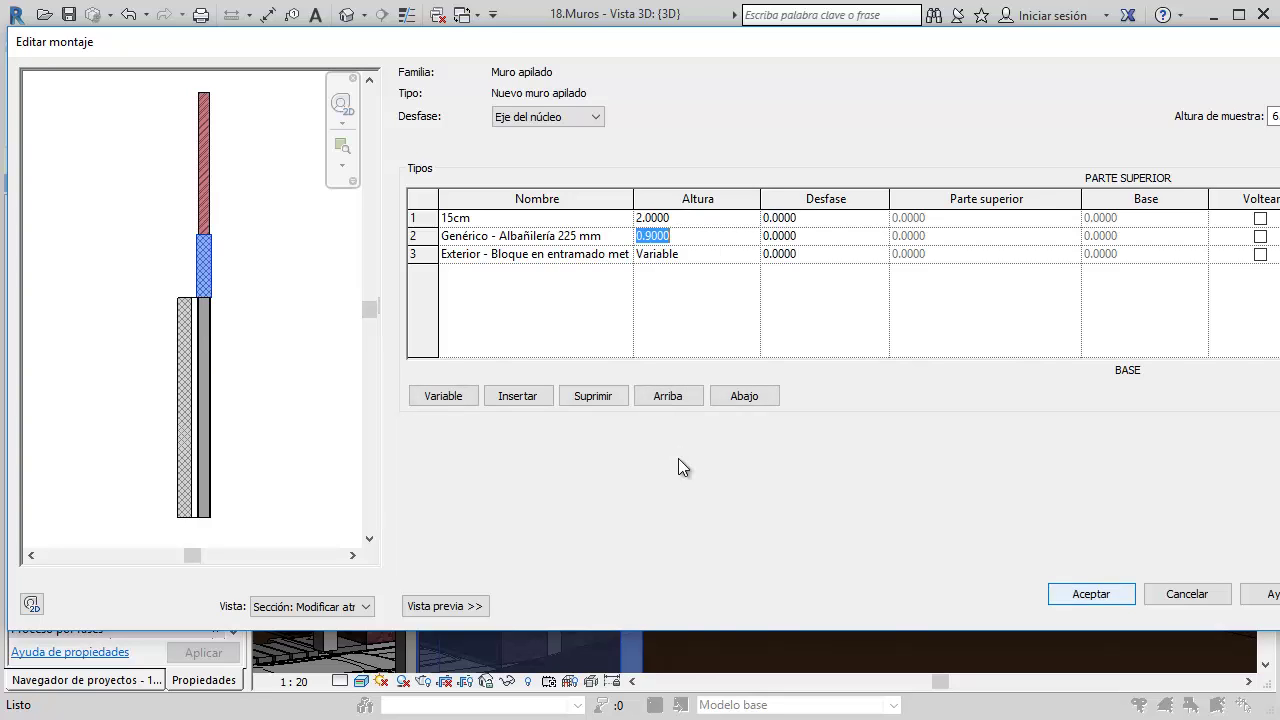
key(Return)
key(Return)
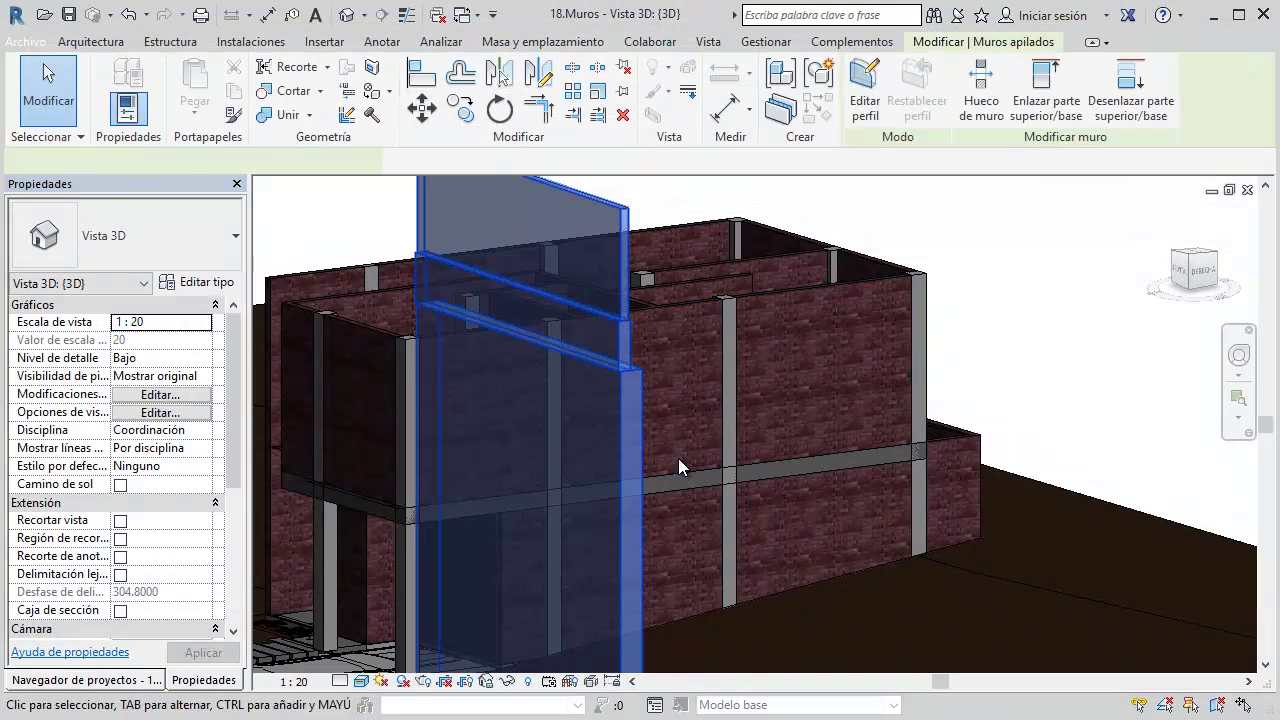
Drag the stacked wall's top down so it stands about 7.8708 high
click(679, 467)
scroll(679, 467, down, 2)
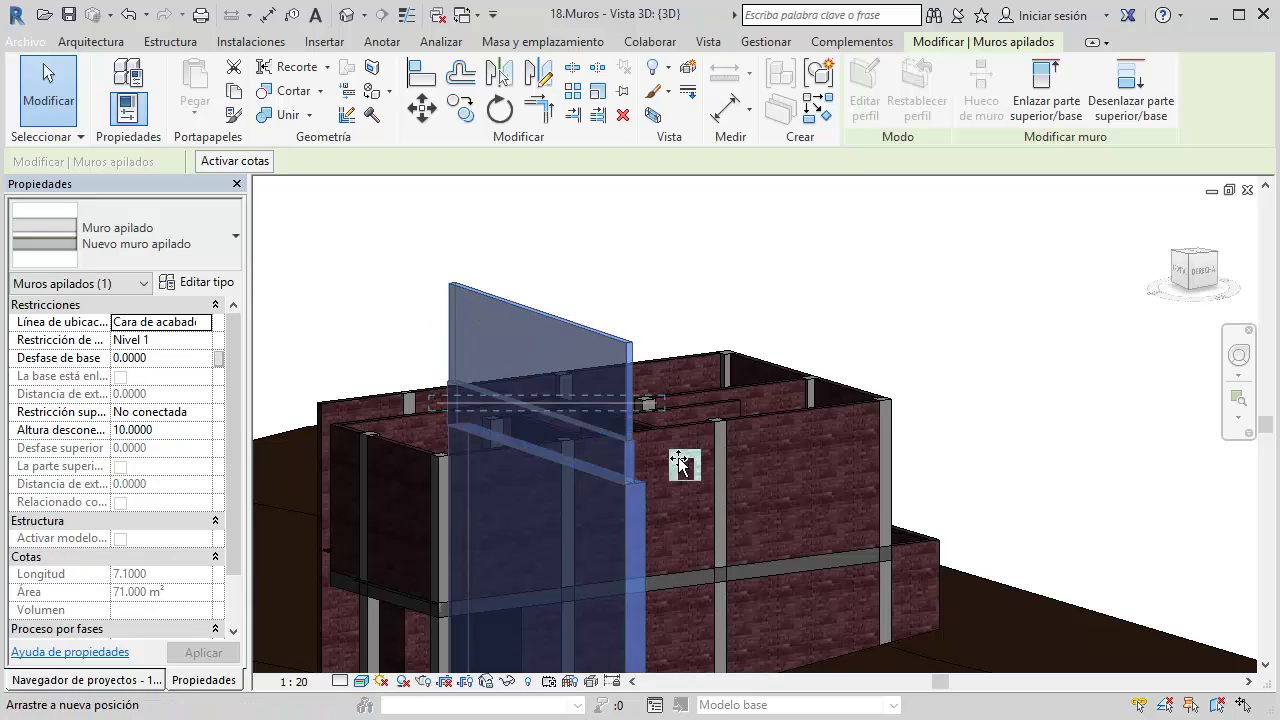
drag(679, 467, 679, 465)
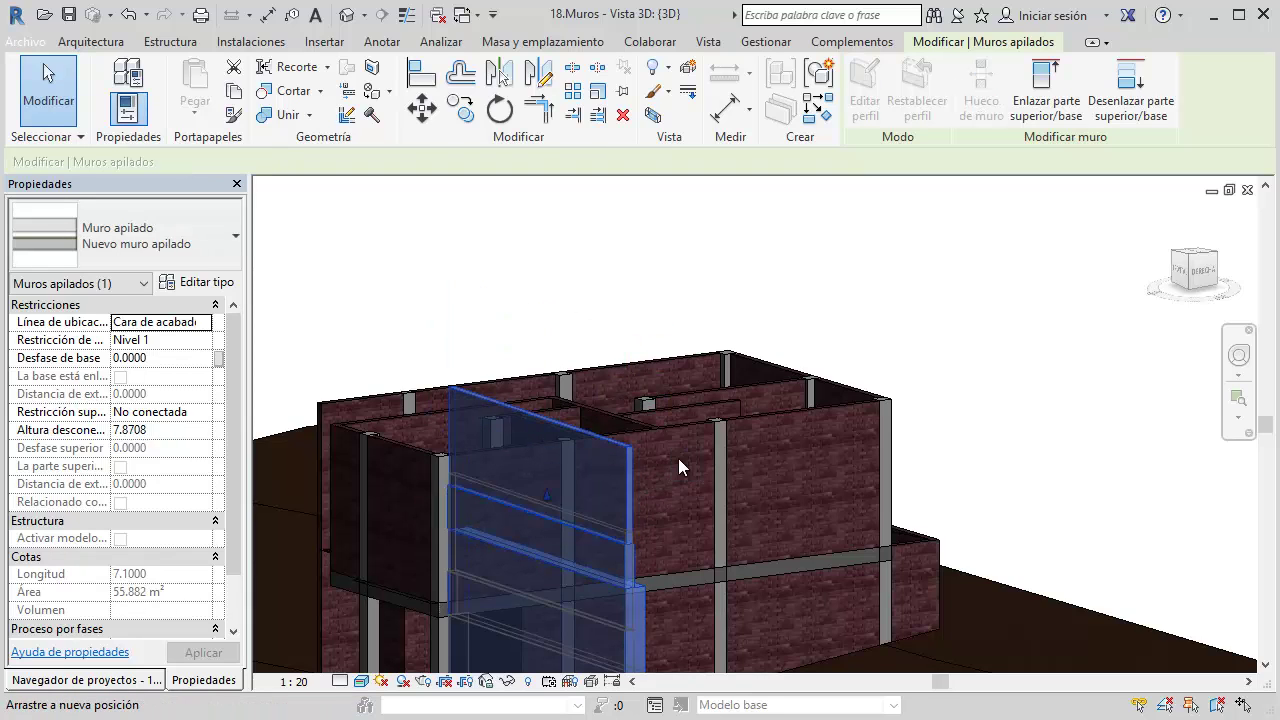
key(Escape)
Delete the trial stacked wall and orbit and zoom to the building's front
scroll(679, 465, down, 2)
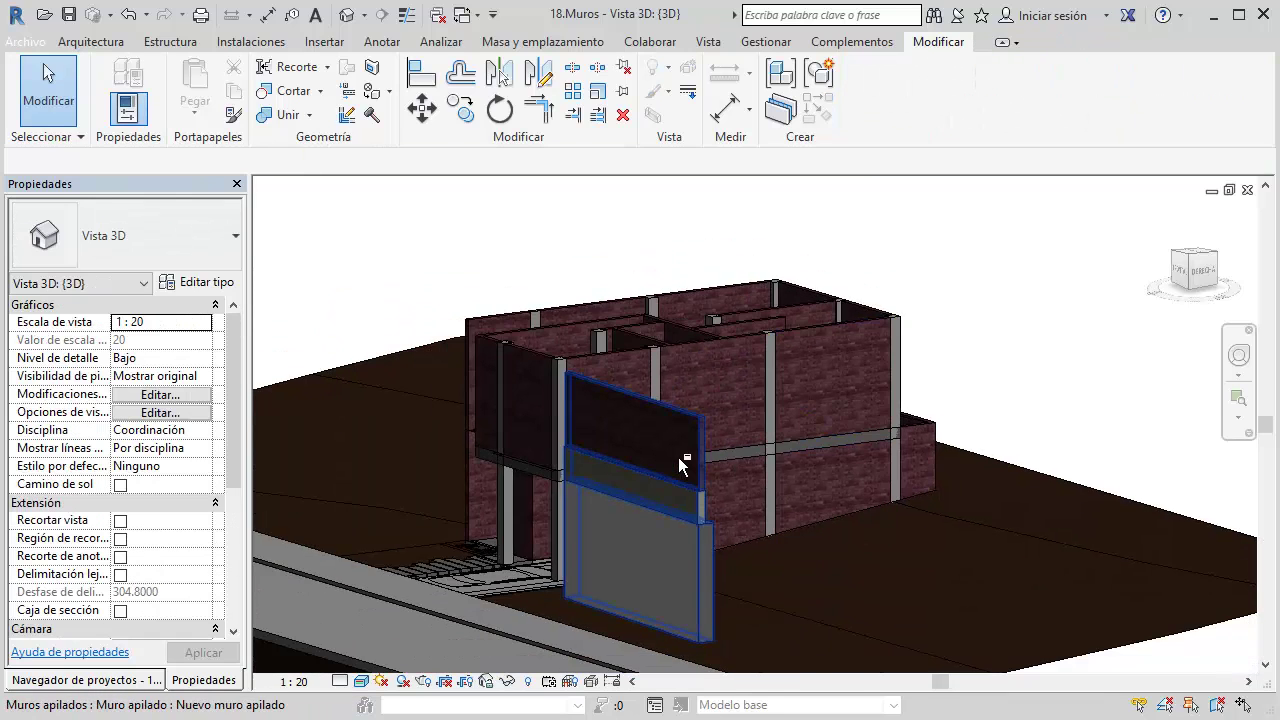
click(679, 465)
key(Delete)
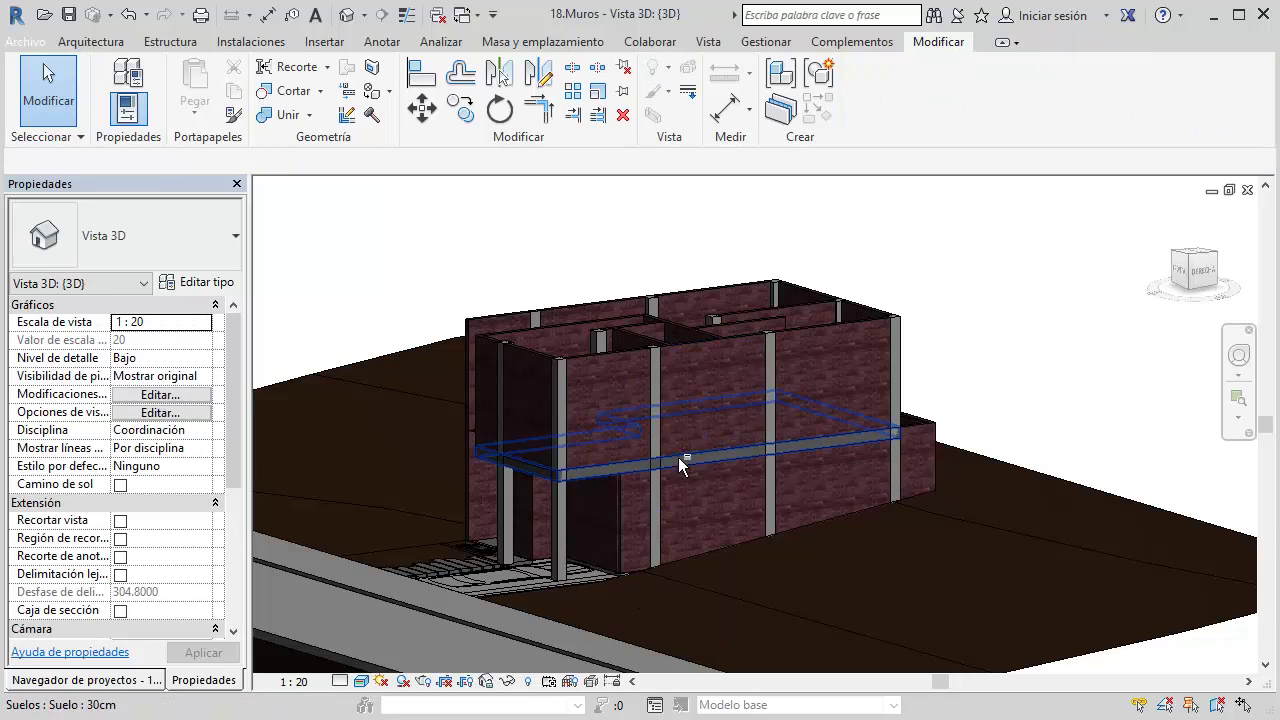
shift+middle_drag(679, 465, 693, 474)
scroll(679, 466, up, 2)
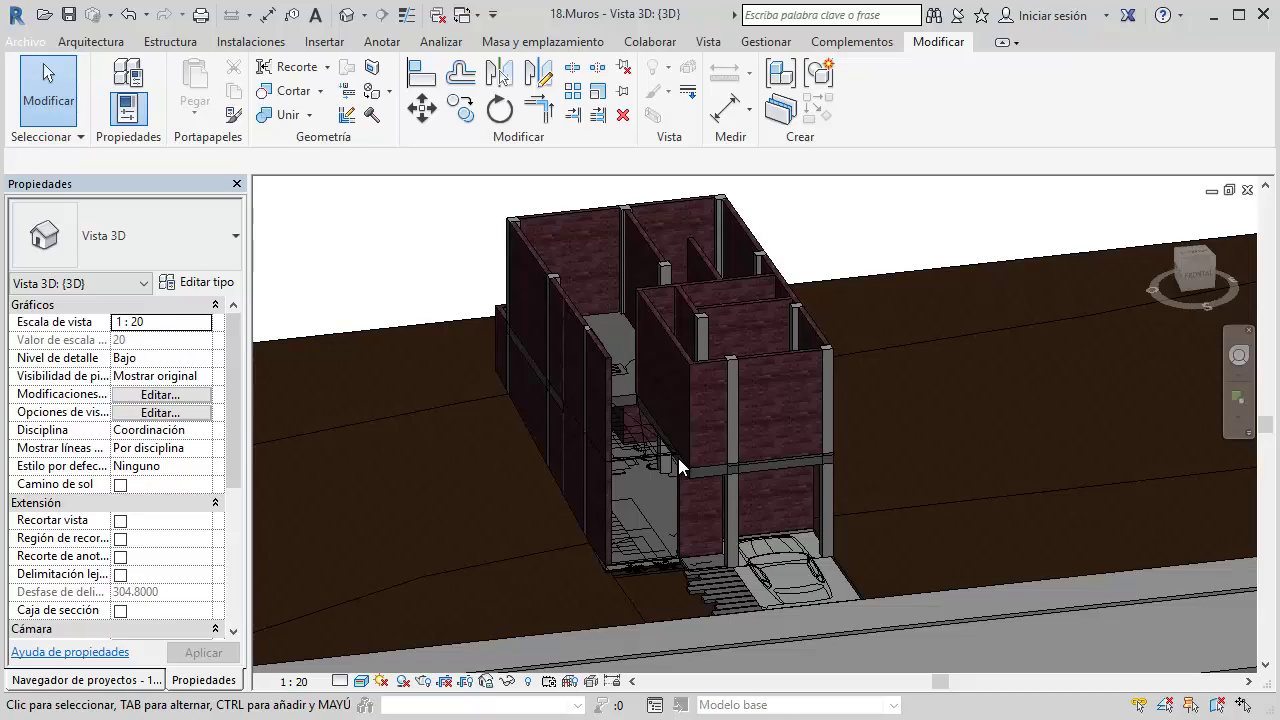
scroll(679, 466, up, 2)
scroll(690, 470, up, 2)
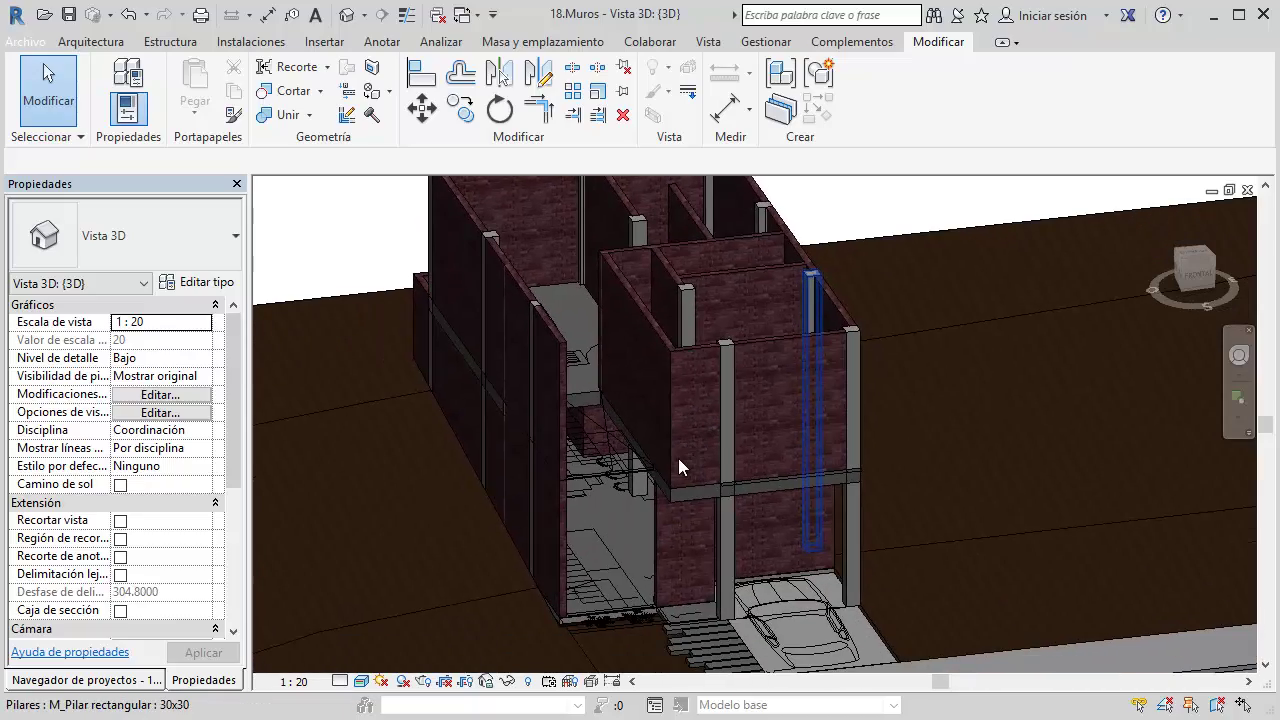